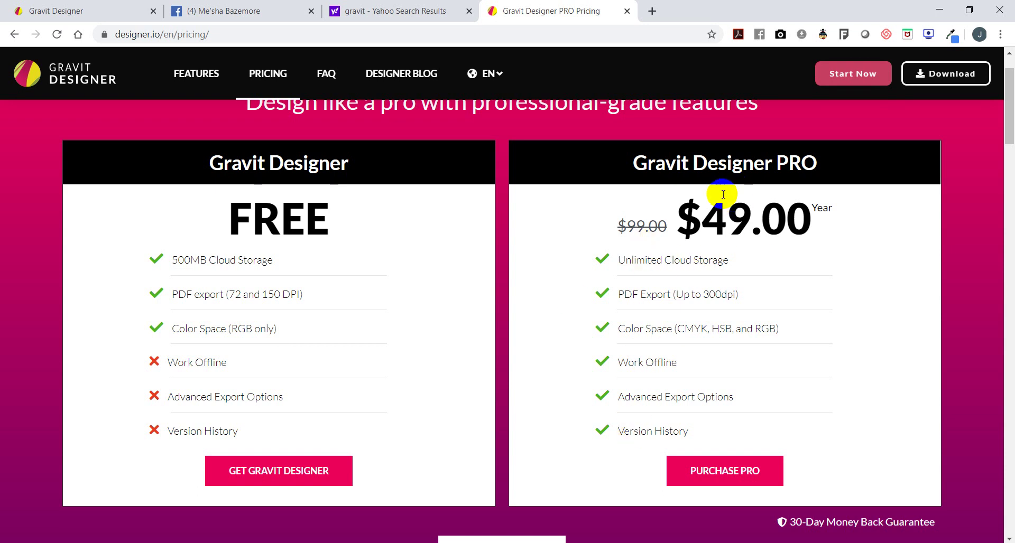
- Review the free and PRO plan cards and open the full feature comparison
scroll(735, 190, "up", 1)
scroll(736, 186, "down", 2)
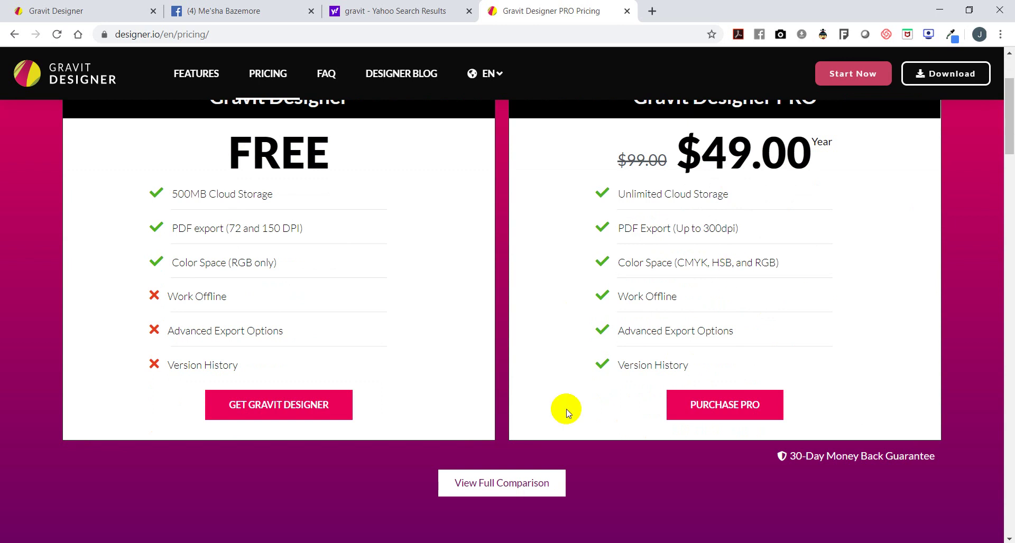
scroll(417, 275, "up", 1)
scroll(417, 317, "down", 3)
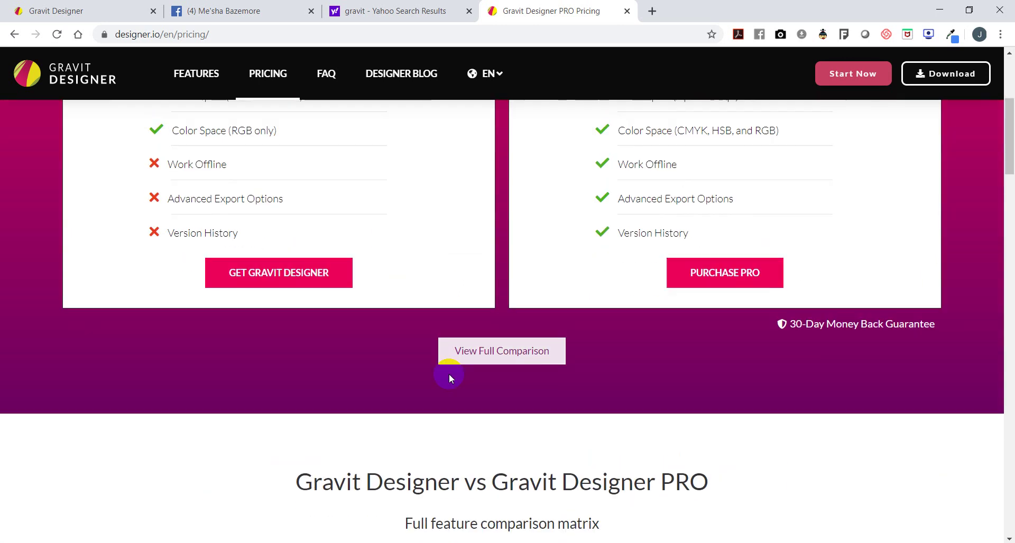
left_click(493, 354)
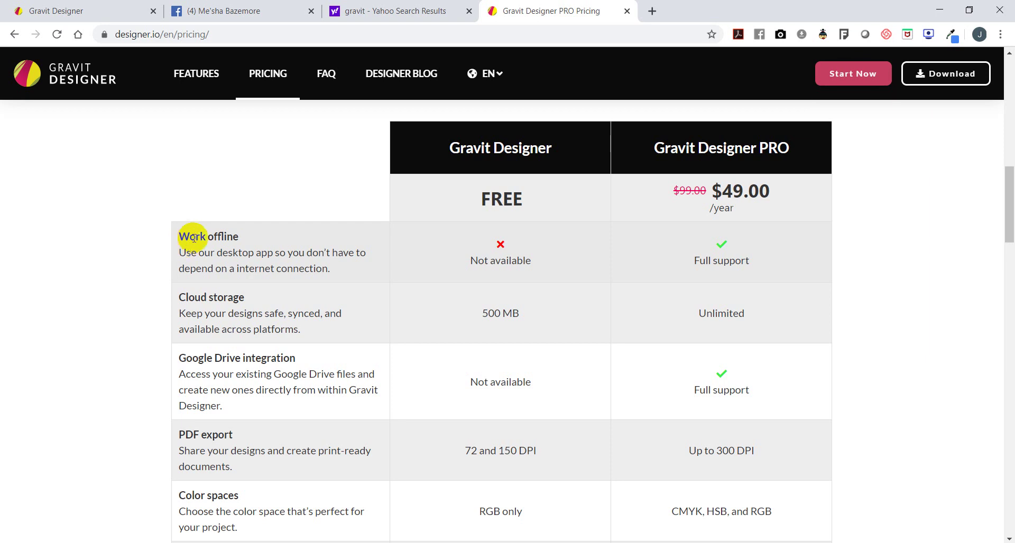
- Examine the feature comparison matrix for Gravit Designer and Gravit Designer PRO, from offline work to view-only file sharing
scroll(185, 240, "down", 1)
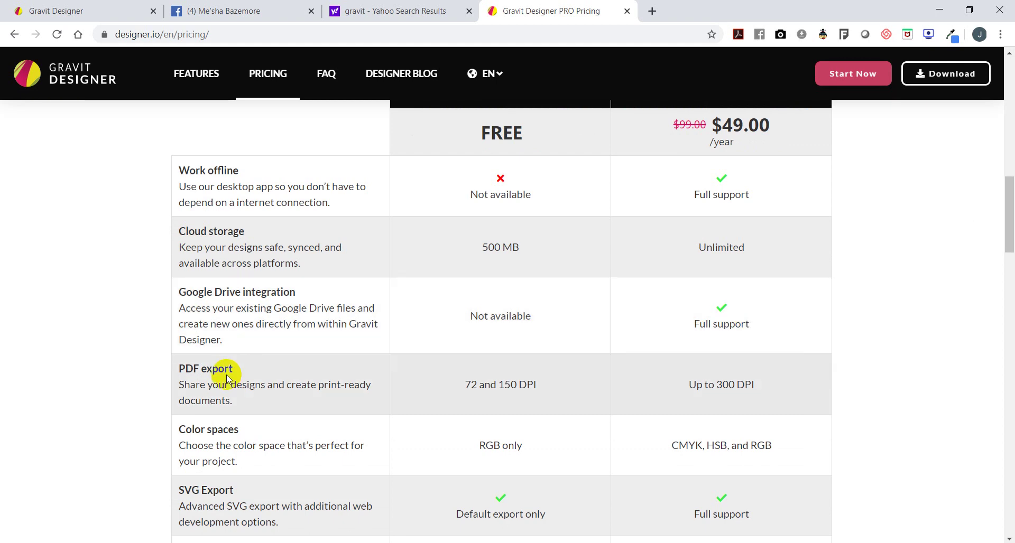
scroll(226, 369, "down", 3)
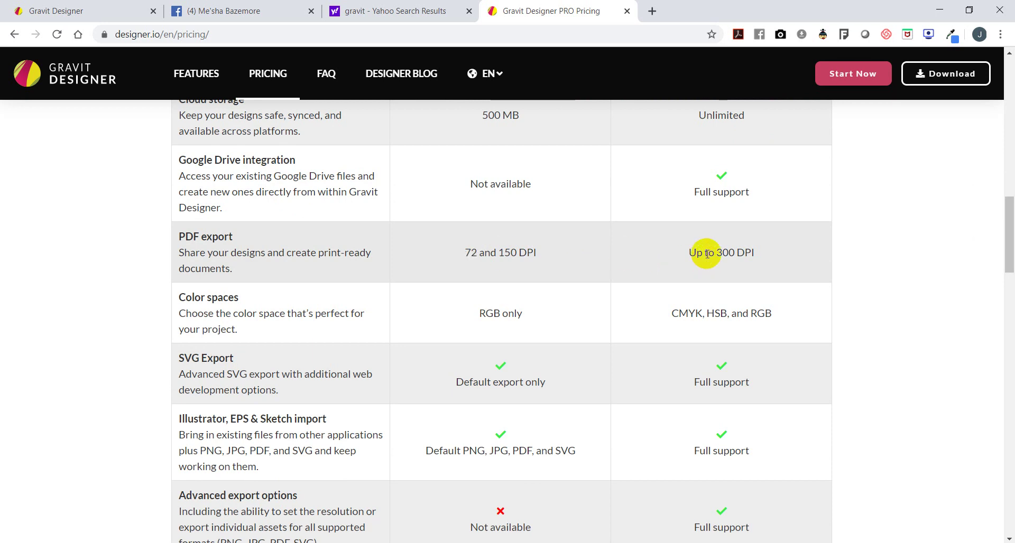
scroll(262, 294, "down", 1)
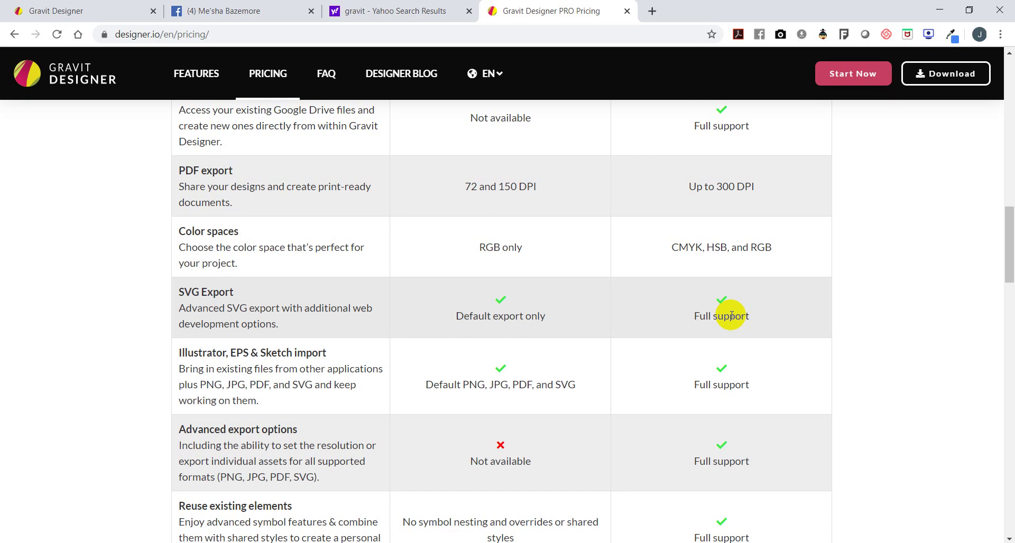
scroll(344, 248, "down", 1)
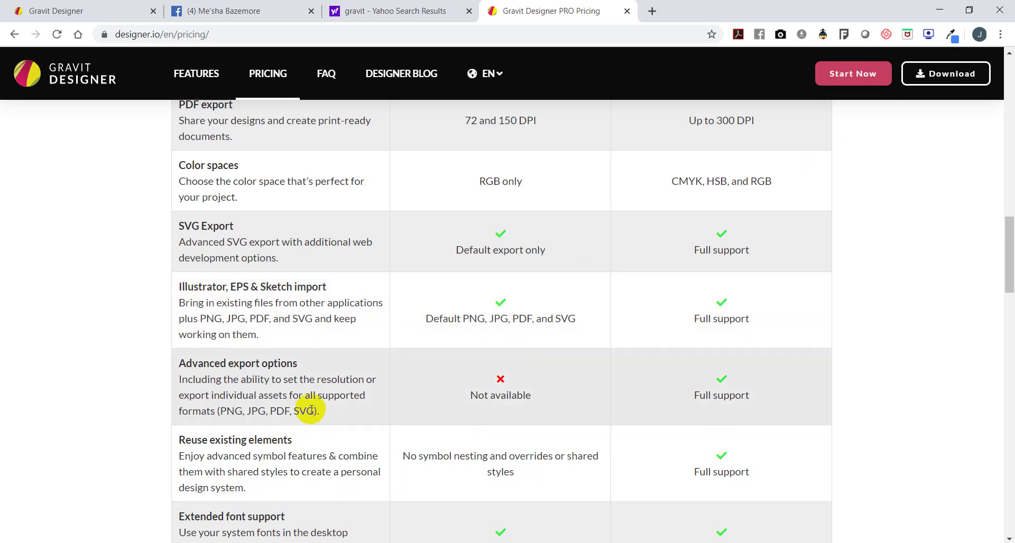
scroll(222, 324, "down", 1)
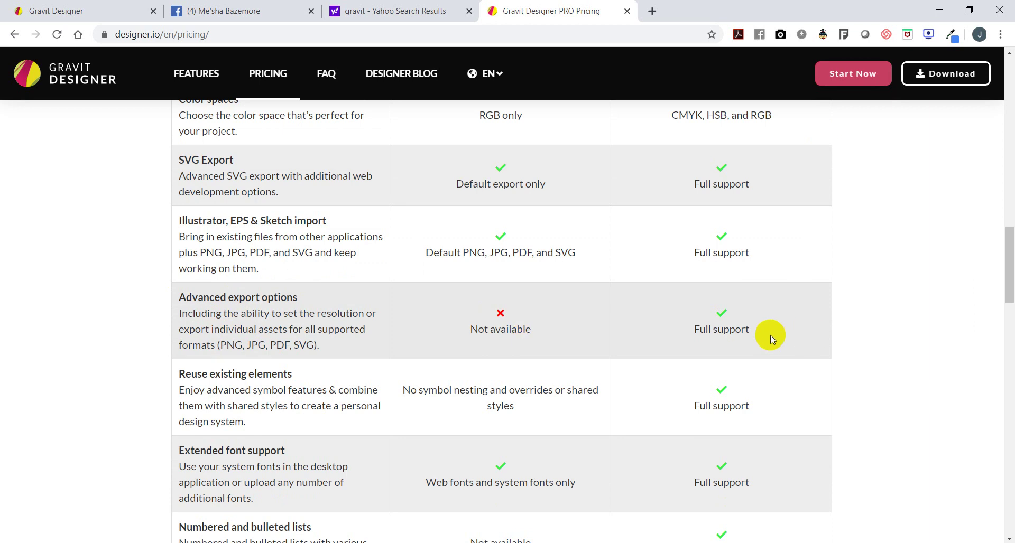
scroll(769, 335, "down", 1)
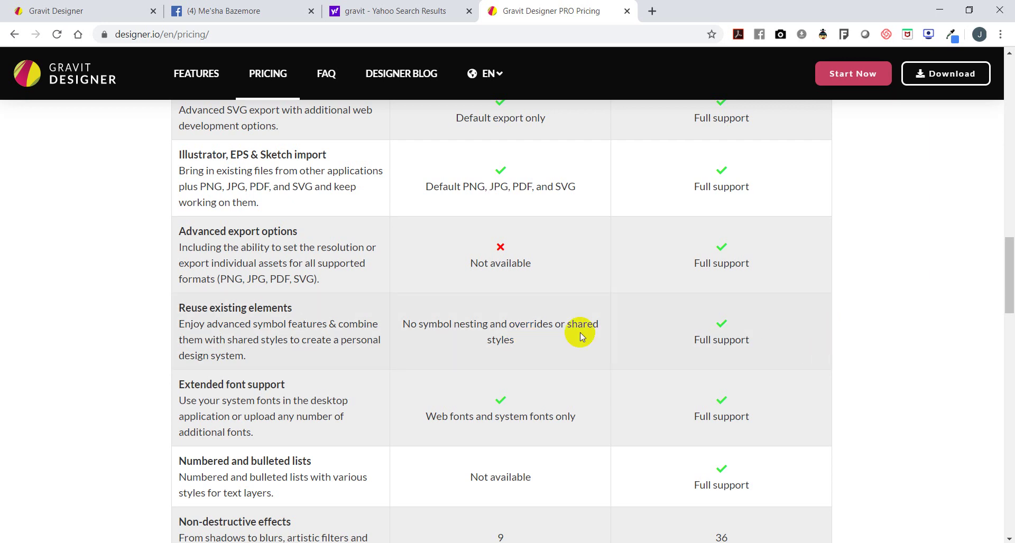
scroll(471, 313, "down", 6)
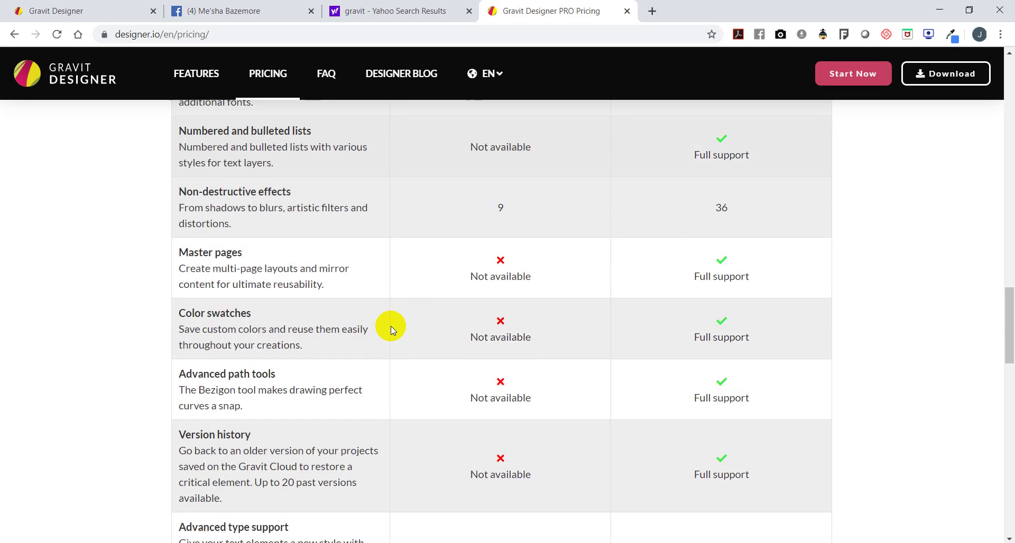
scroll(391, 325, "down", 5)
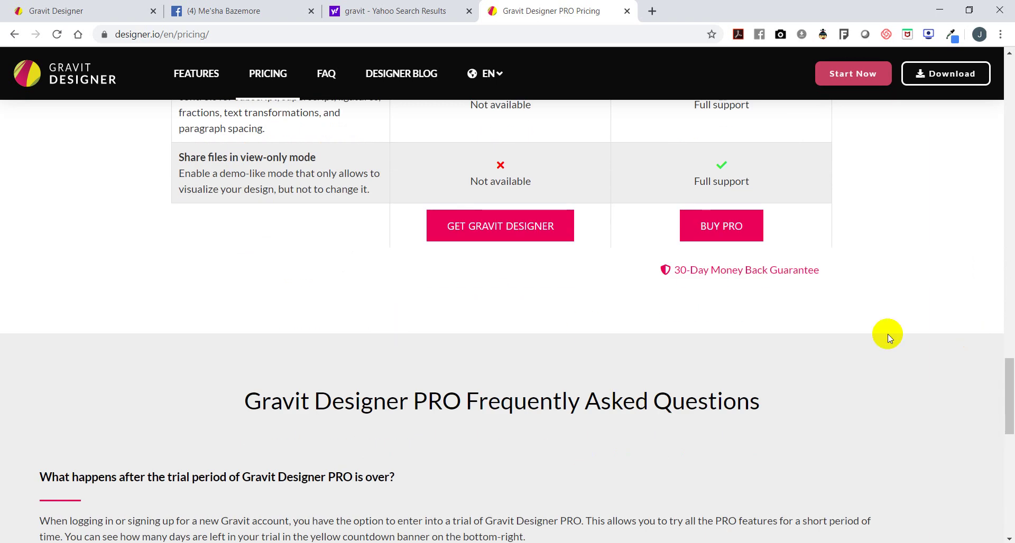
scroll(272, 315, "down", 6)
scroll(578, 302, "up", 20)
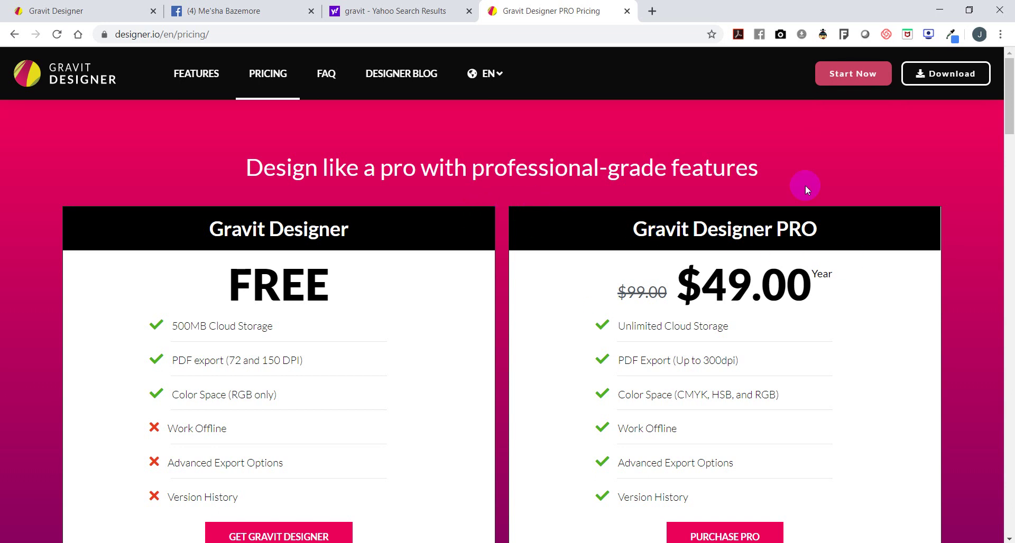
scroll(295, 220, "down", 3)
scroll(294, 219, "up", 3)
- Start the web designer and view the Print on Demand item type presets in the new design screen
left_click(836, 75)
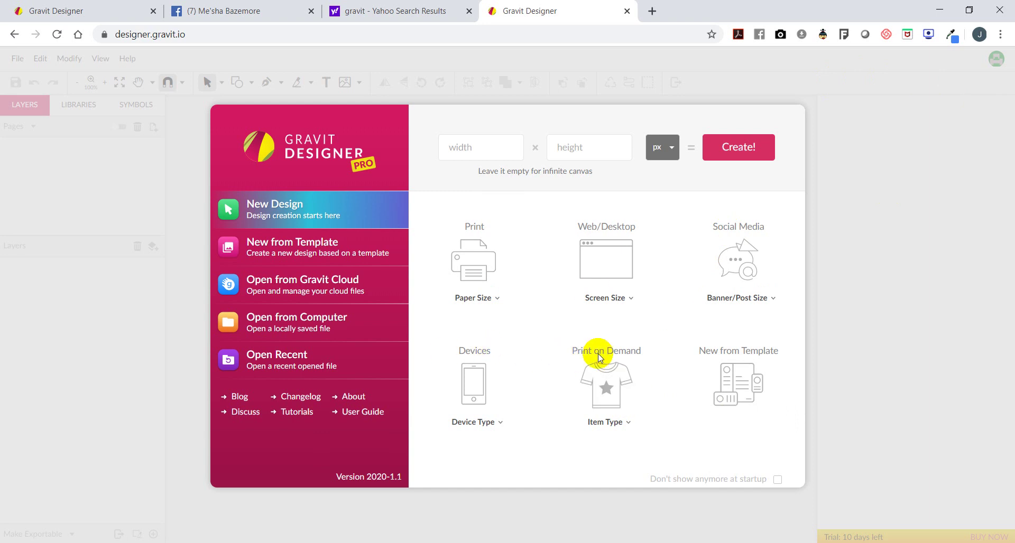
left_click(614, 421)
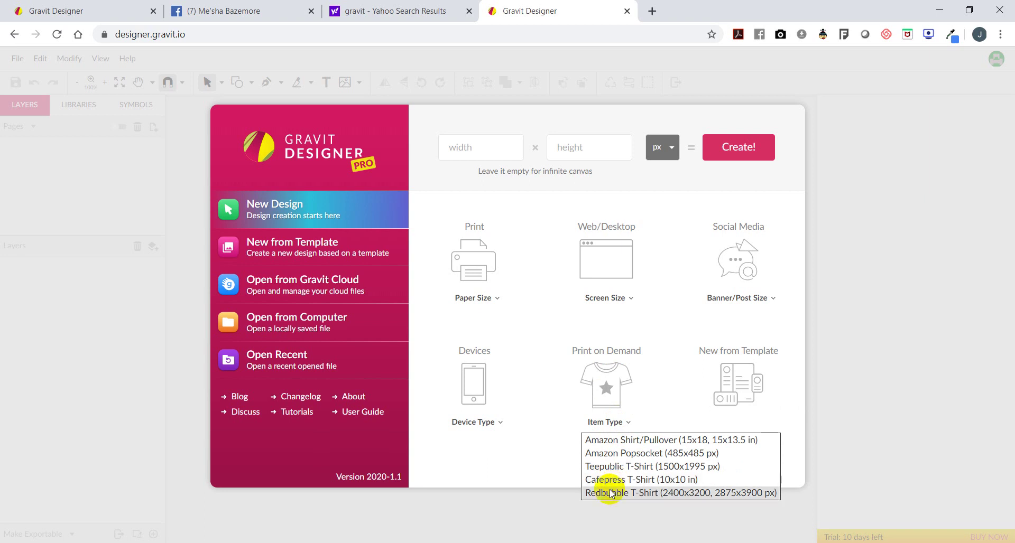
left_click(819, 344)
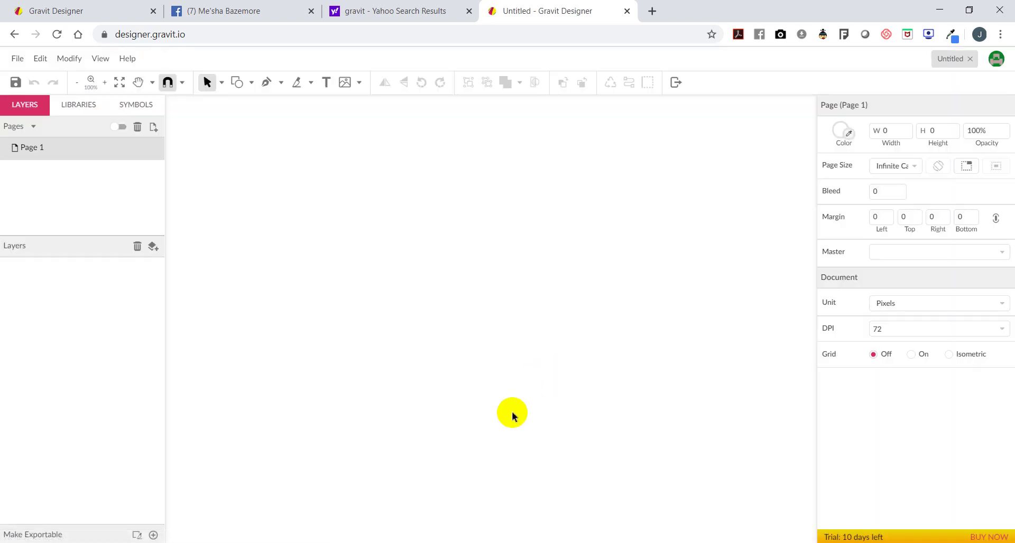
- Close the extra designer tab and create a US-Letter Portrait (8.5x11 in) design in the remaining Gravit Designer tab
left_click(13, 34)
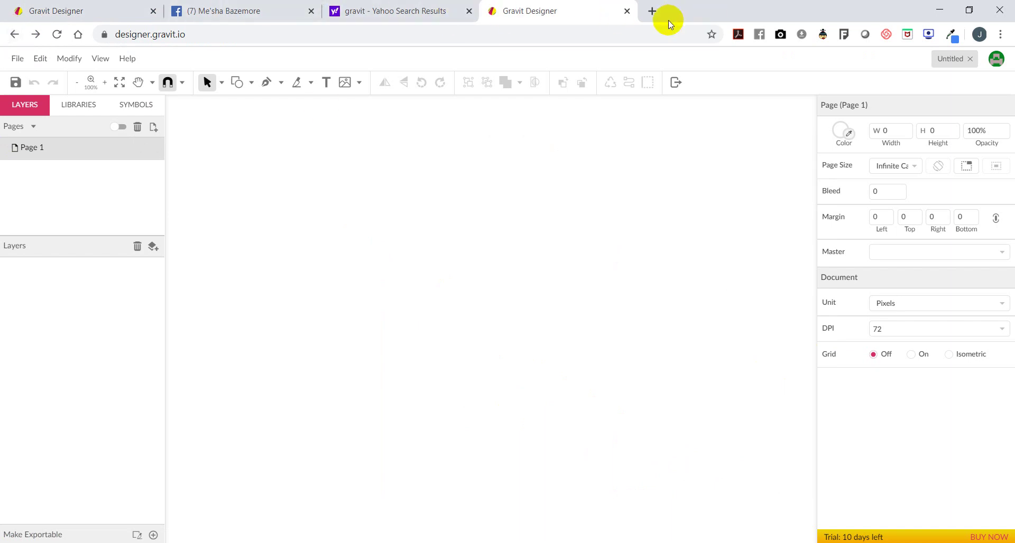
left_click(16, 34)
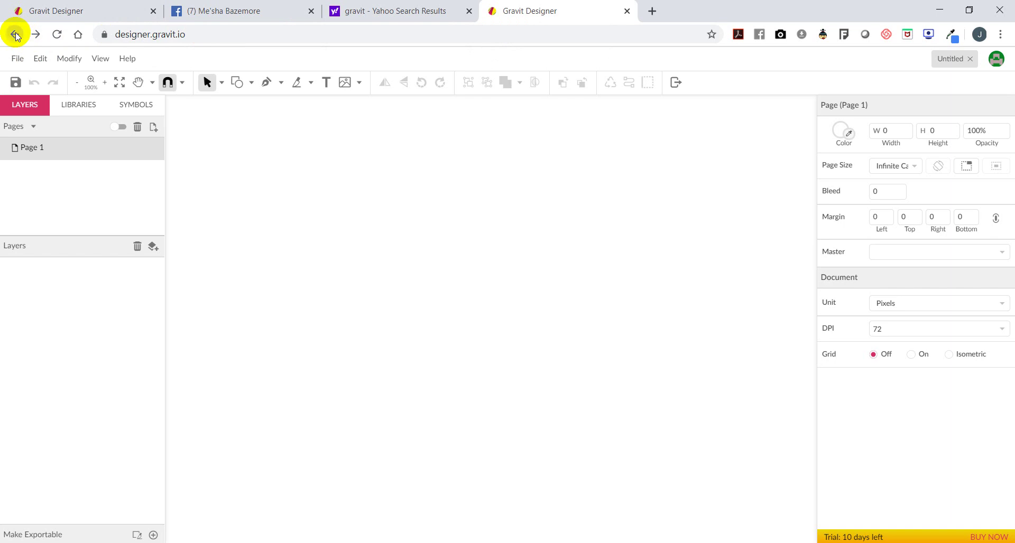
left_click(627, 12)
left_click(89, 14)
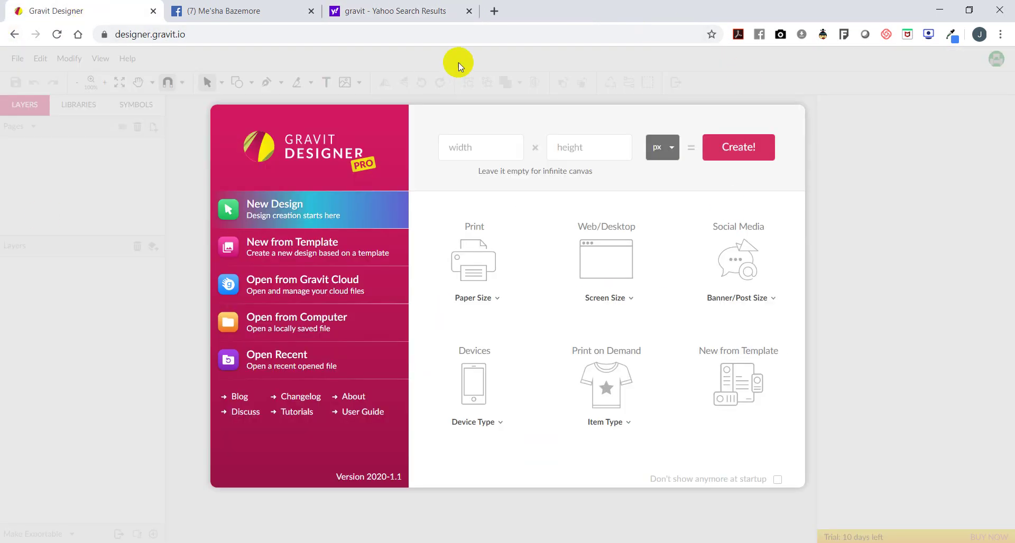
left_click(497, 301)
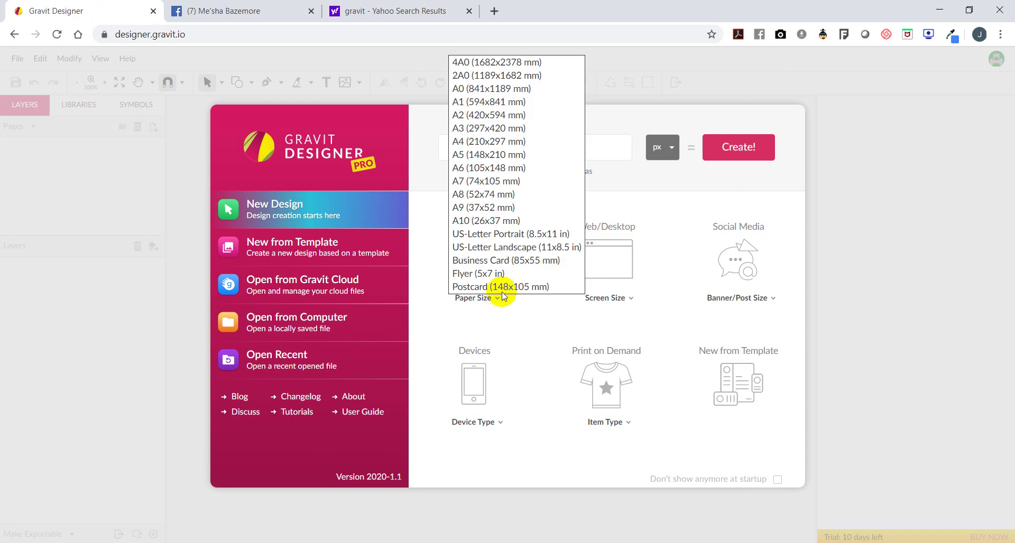
left_click(539, 243)
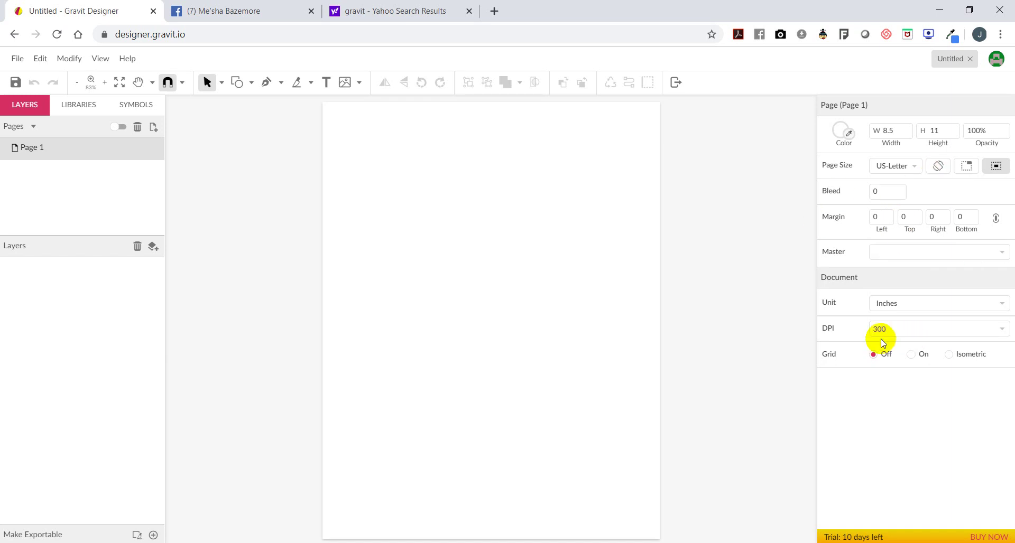
- Review the document unit choices and set the document's DPI to 300
left_click(912, 304)
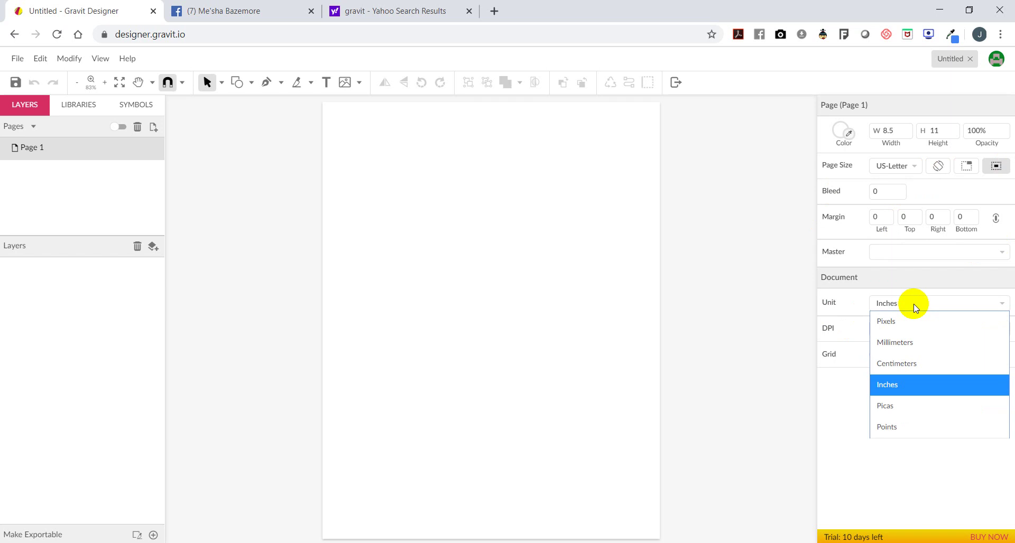
left_click(946, 511)
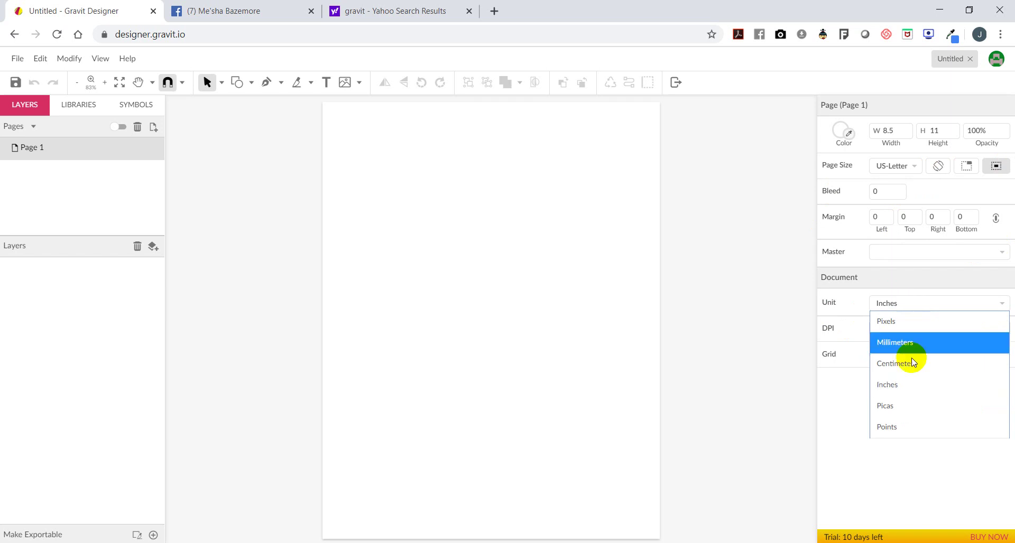
left_click(915, 330)
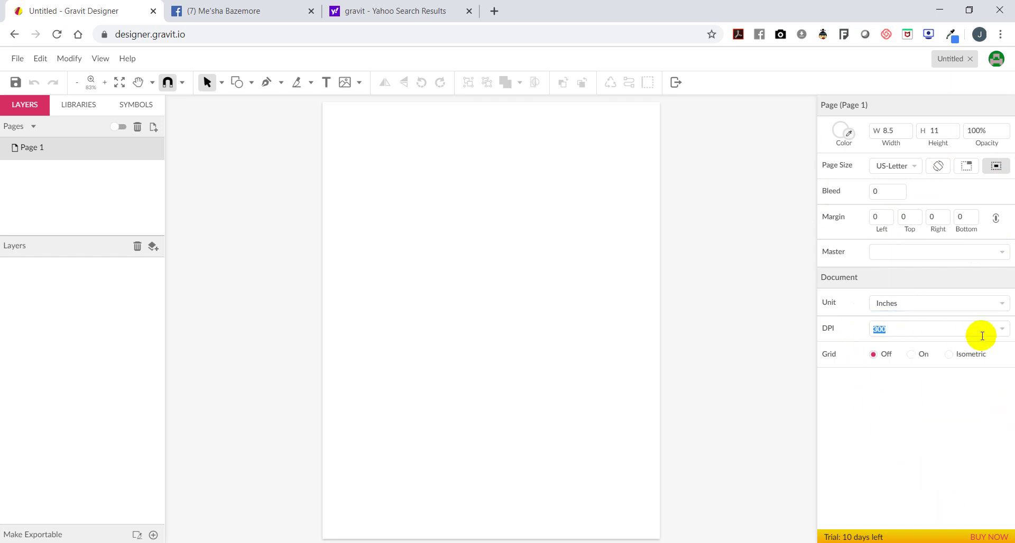
left_click(1000, 331)
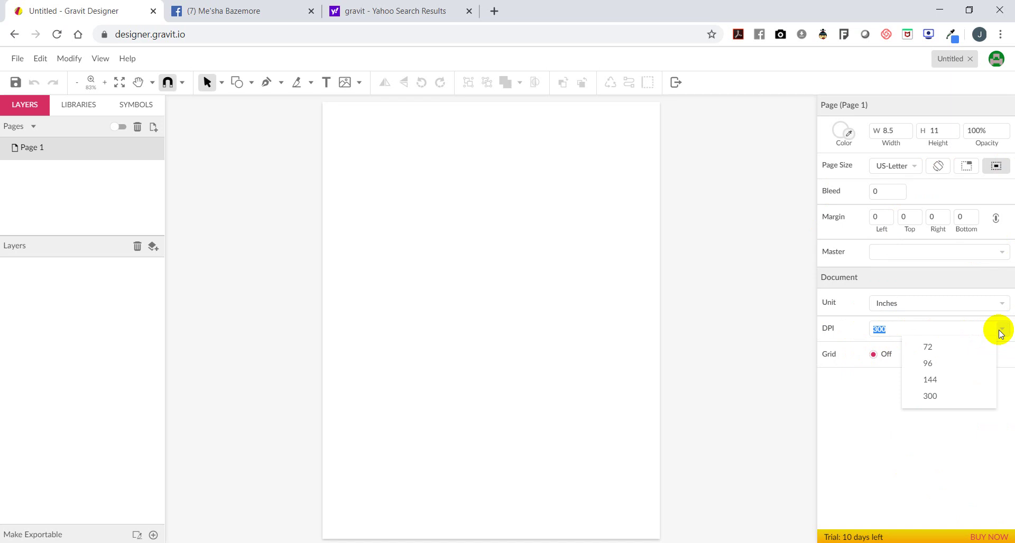
left_click(929, 394)
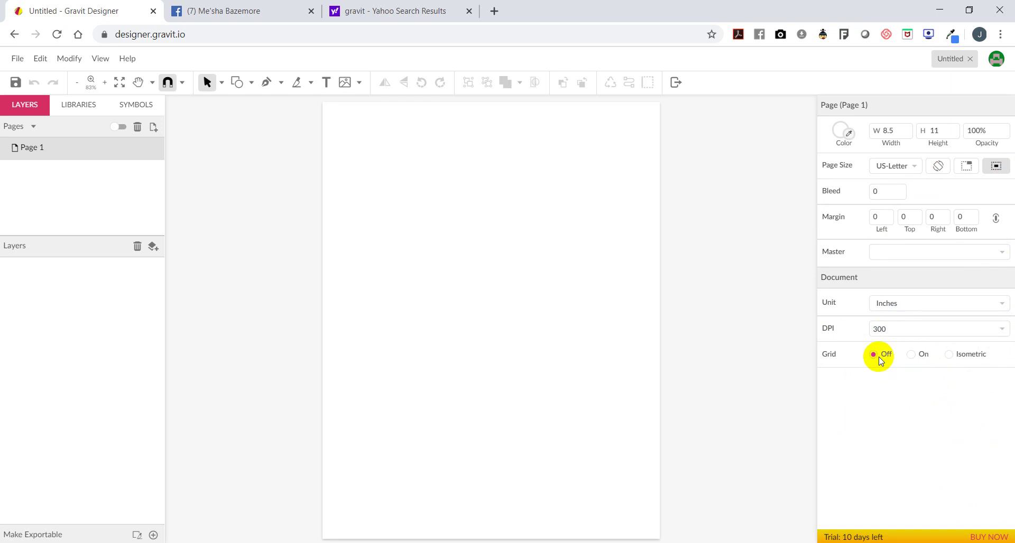
- Preview the regular and isometric grids on the page and turn the grid off again
left_click(916, 359)
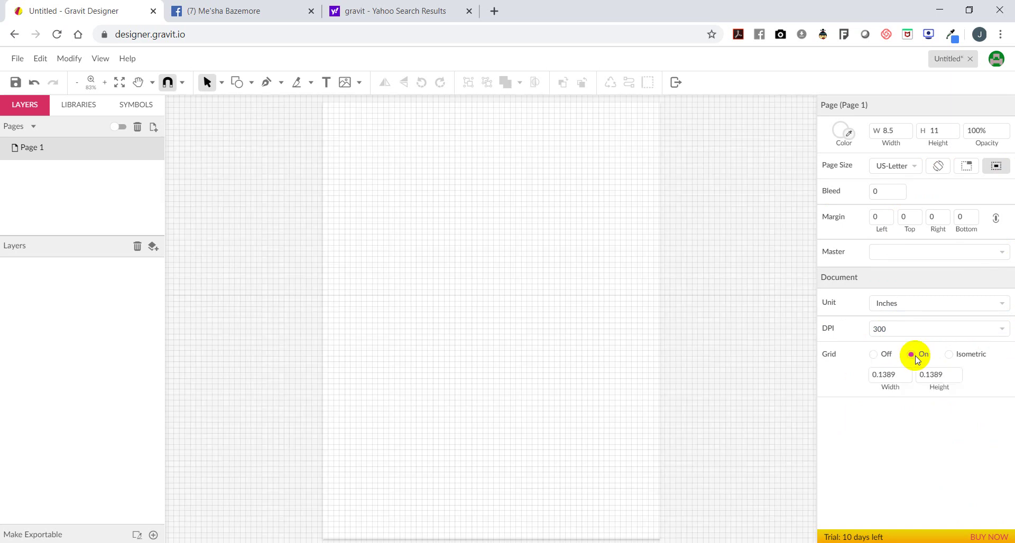
left_click(949, 355)
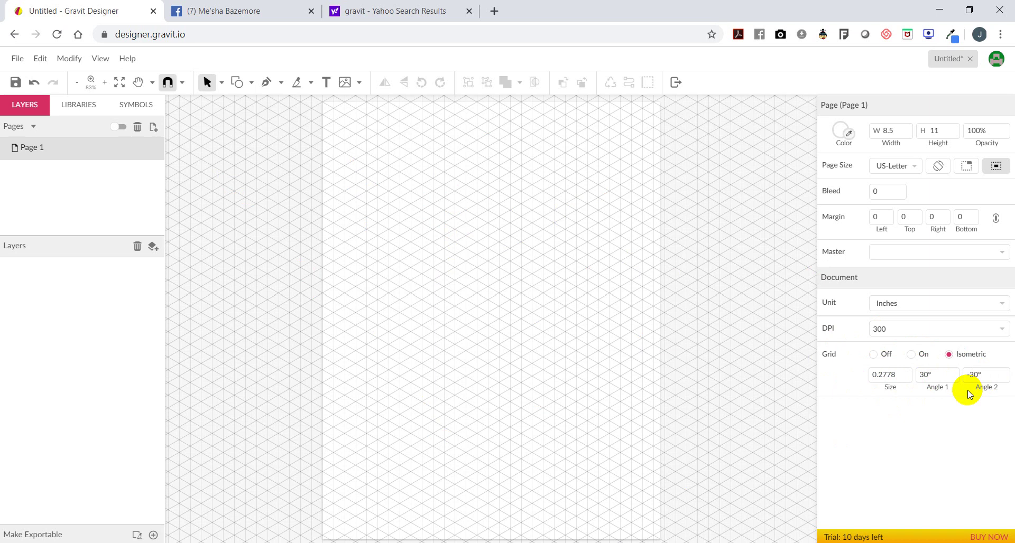
left_click(875, 355)
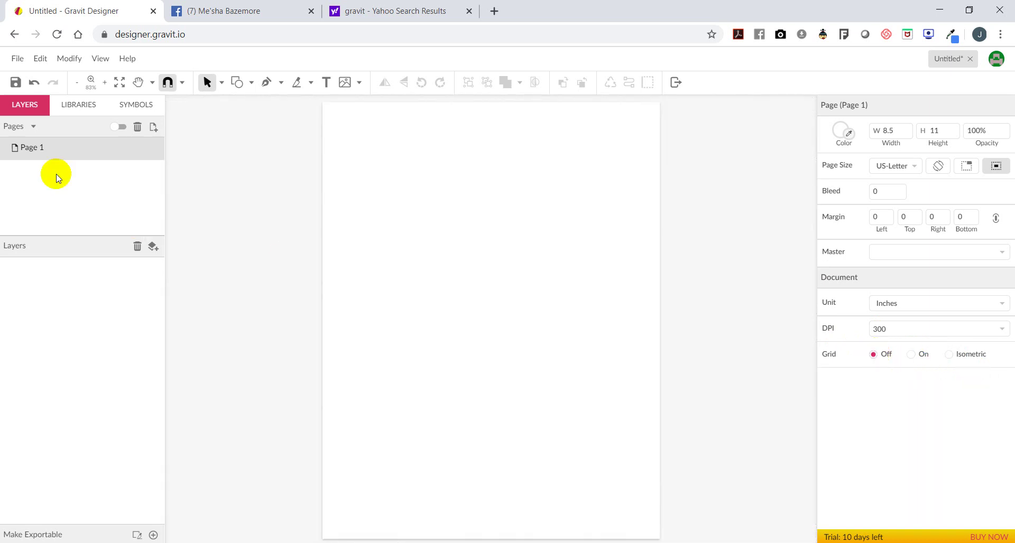
- Open the local file benadryl drip.png from the 03 March Digi Box folder and select its image on the page
left_click(16, 59)
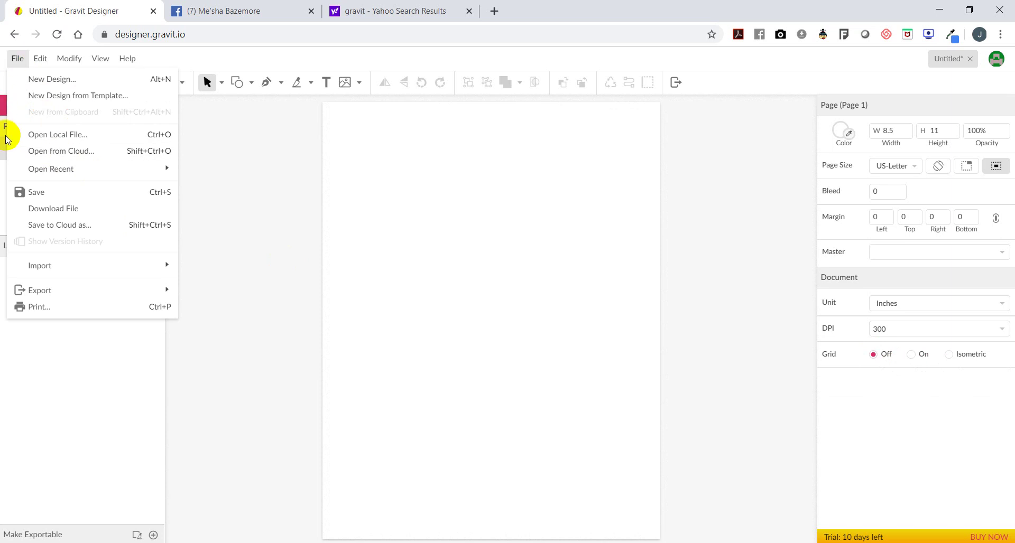
left_click(67, 140)
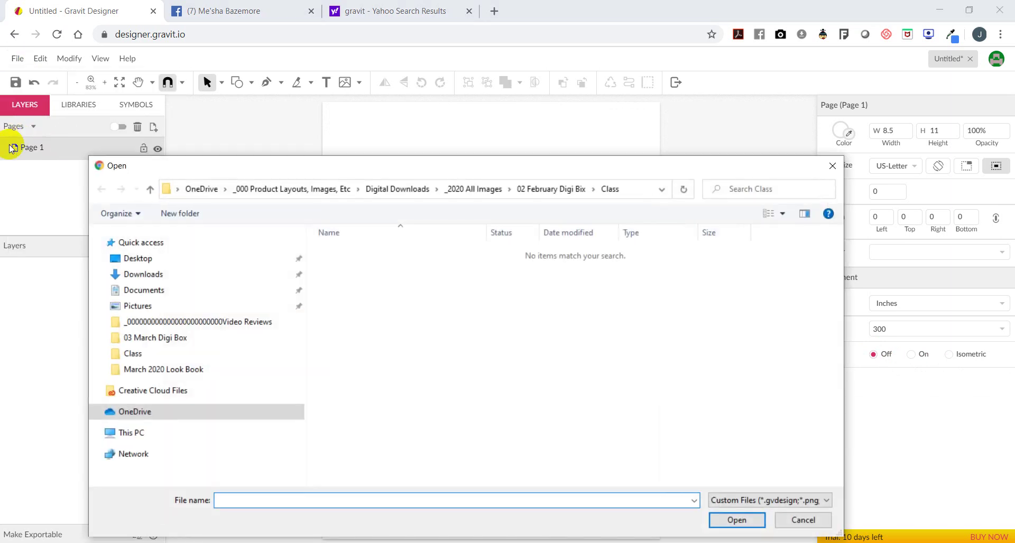
left_click_drag(637, 168, 716, 40)
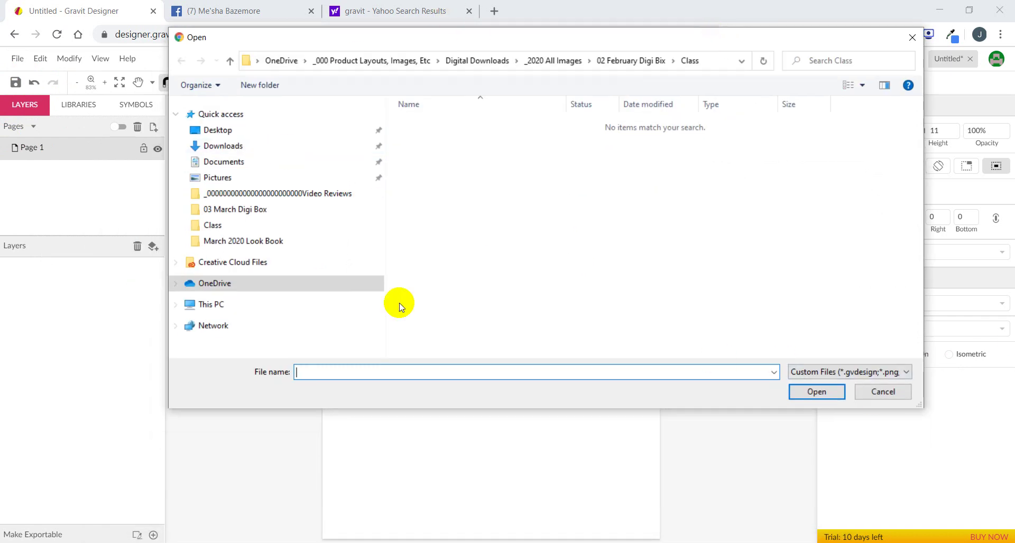
left_click(278, 210)
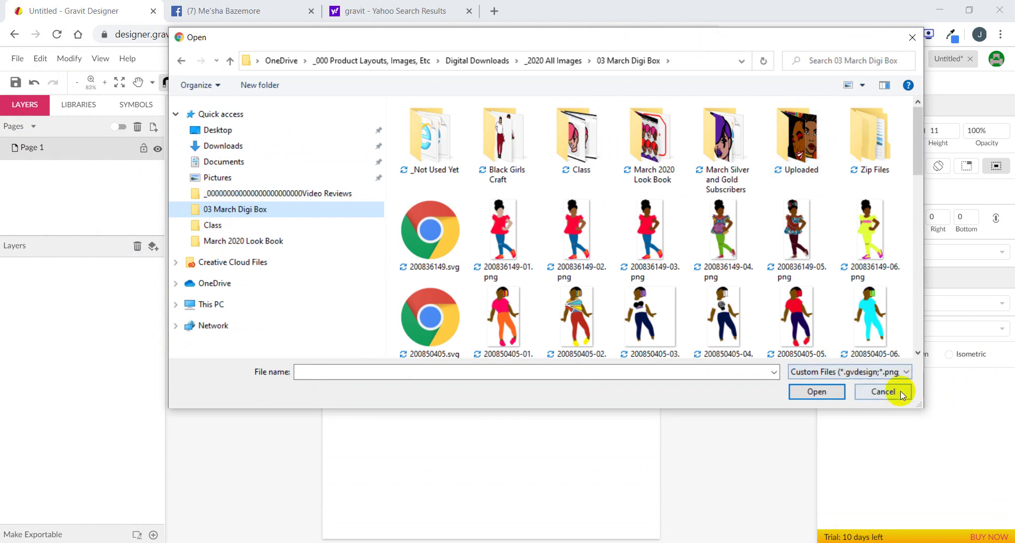
scroll(692, 173, "down", 3)
scroll(692, 174, "up", 3)
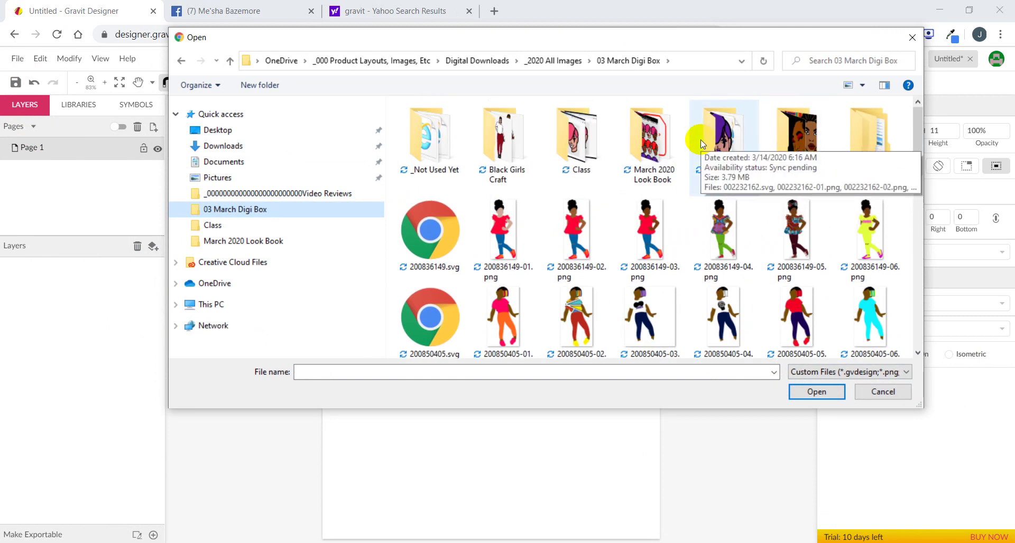
double_click(577, 136)
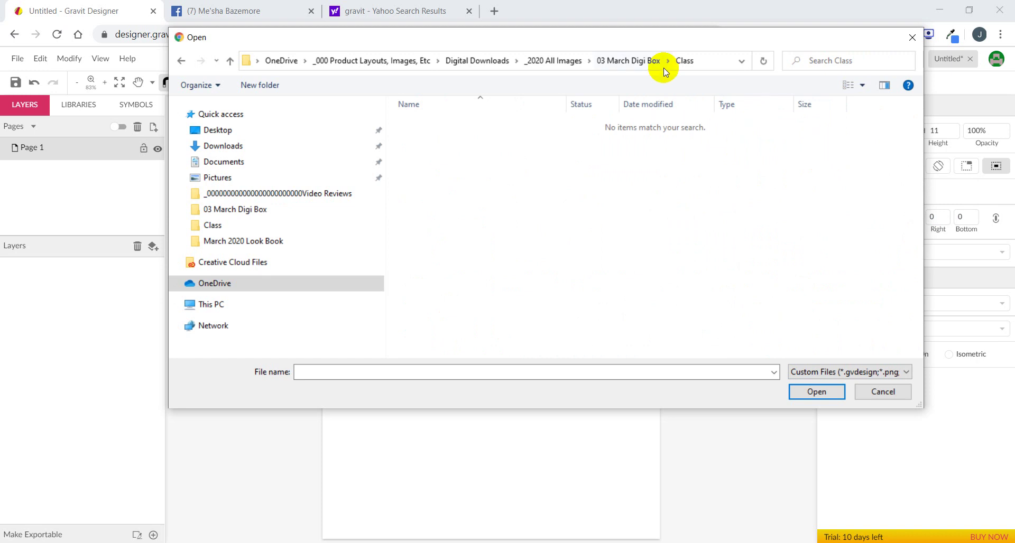
left_click(613, 60)
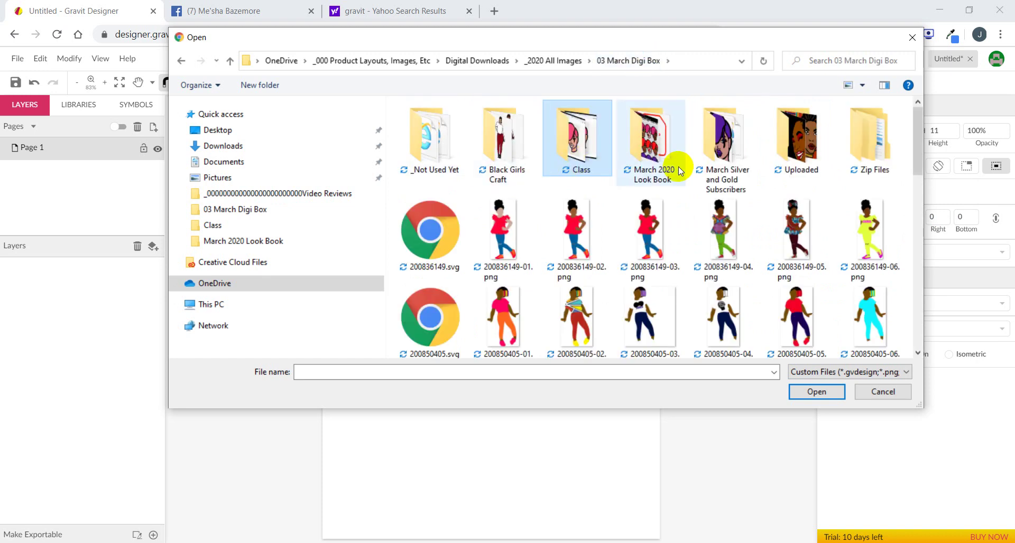
scroll(733, 167, "down", 10)
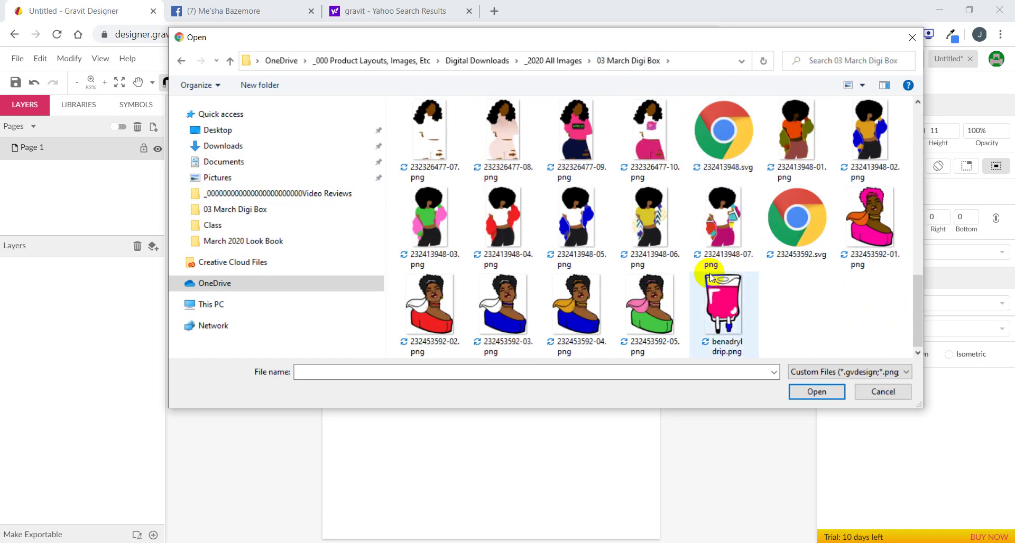
left_click(722, 309)
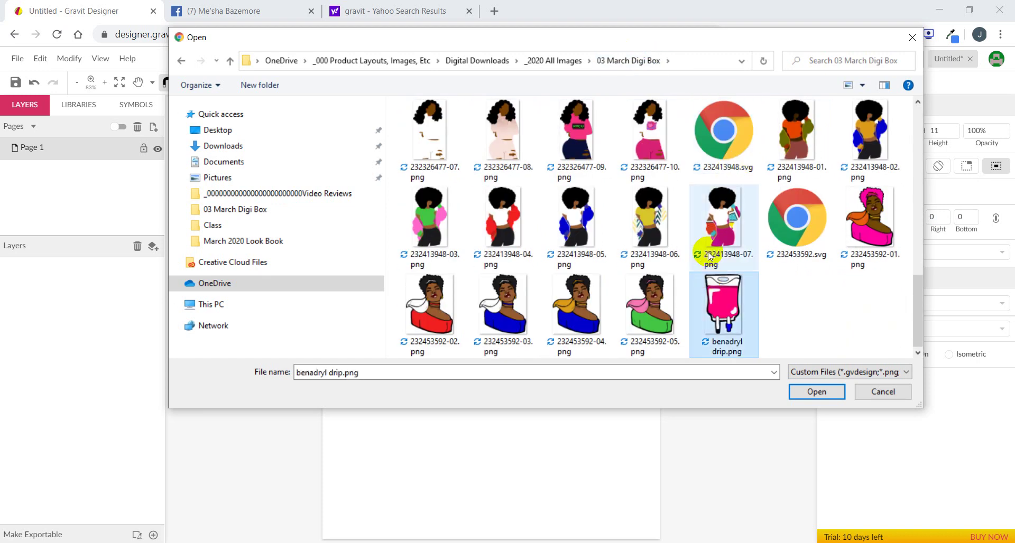
left_click(827, 394)
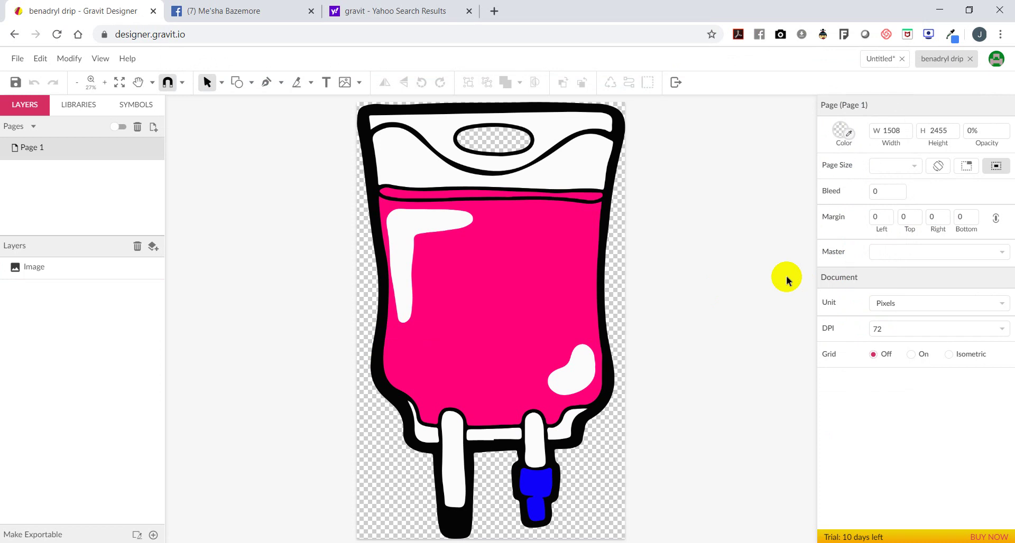
left_click(580, 165)
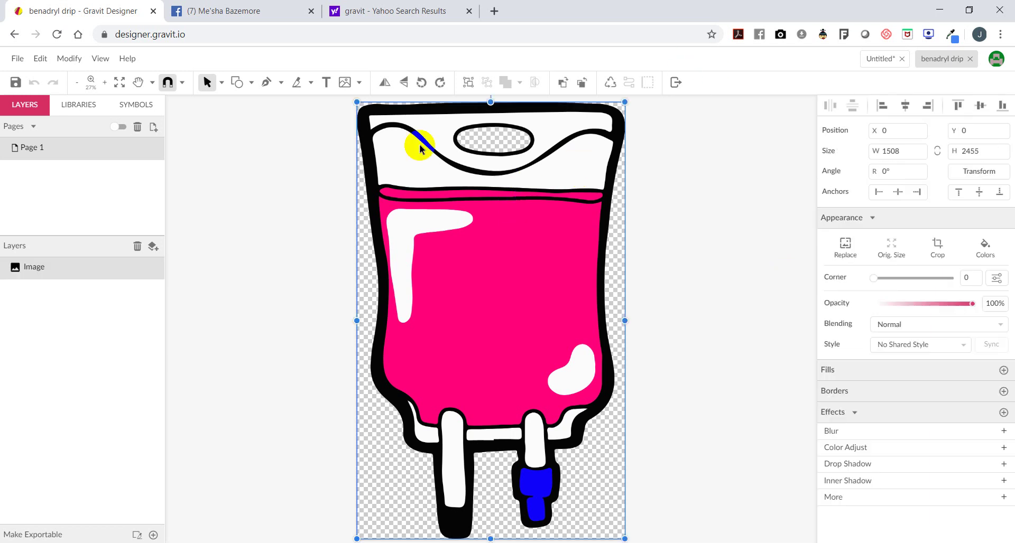
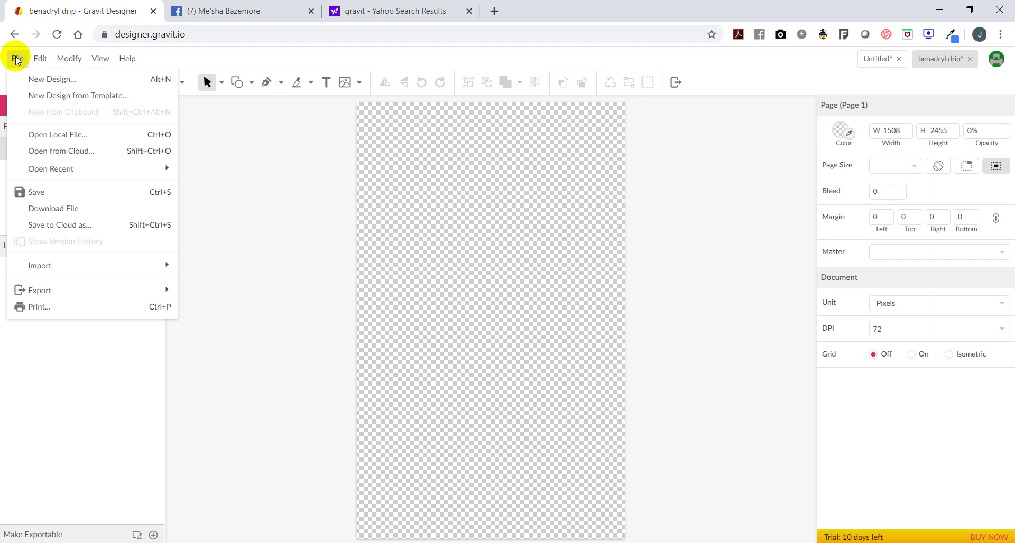
- Open the local vector file 200836149.svg from the 03 March Digi Box folder
mouse_move(74, 174)
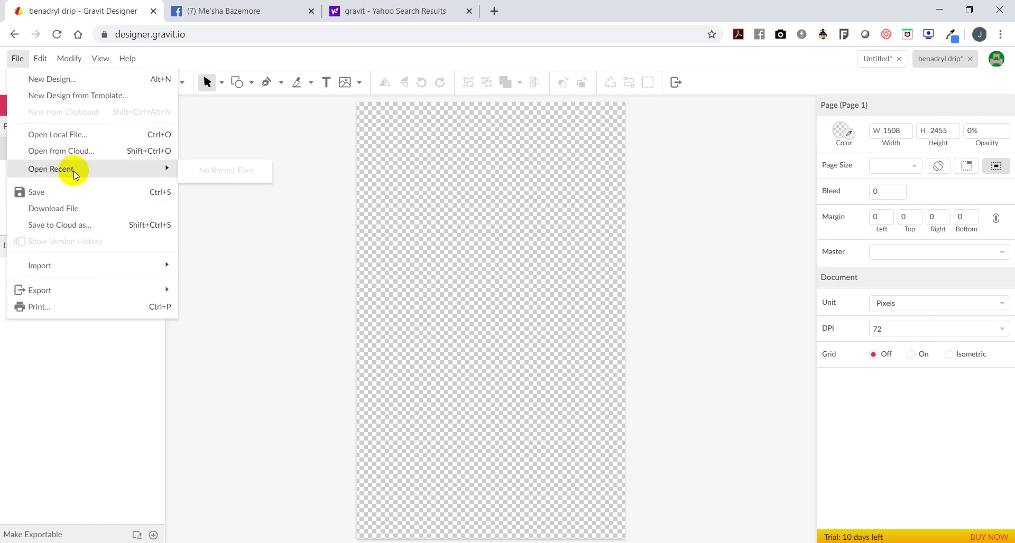
left_click(116, 137)
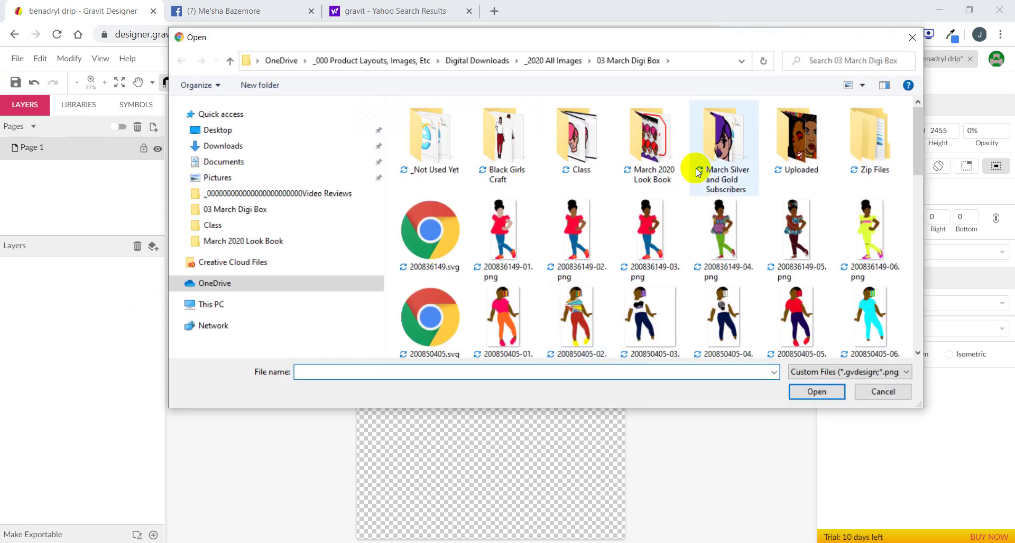
left_click(415, 242)
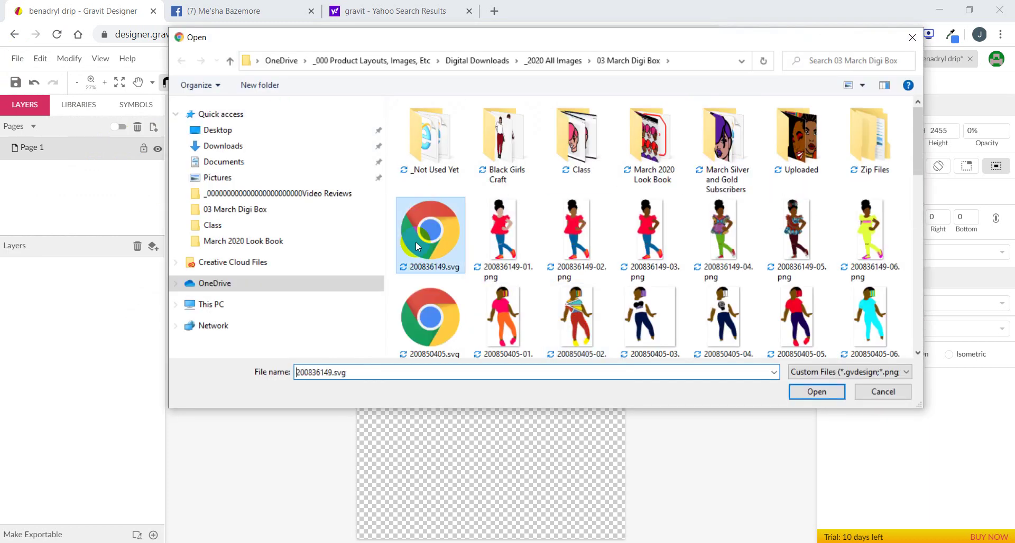
left_click(832, 397)
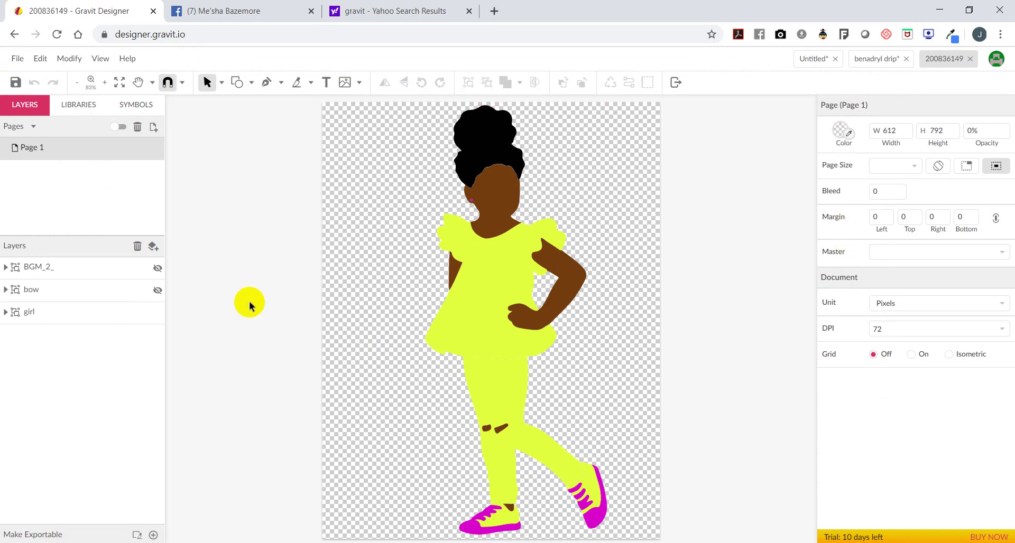
- Examine the nested contents of the hidden BGM_2_ group and the visibility controls of the BGM_2_ and bow groups
left_click(9, 268)
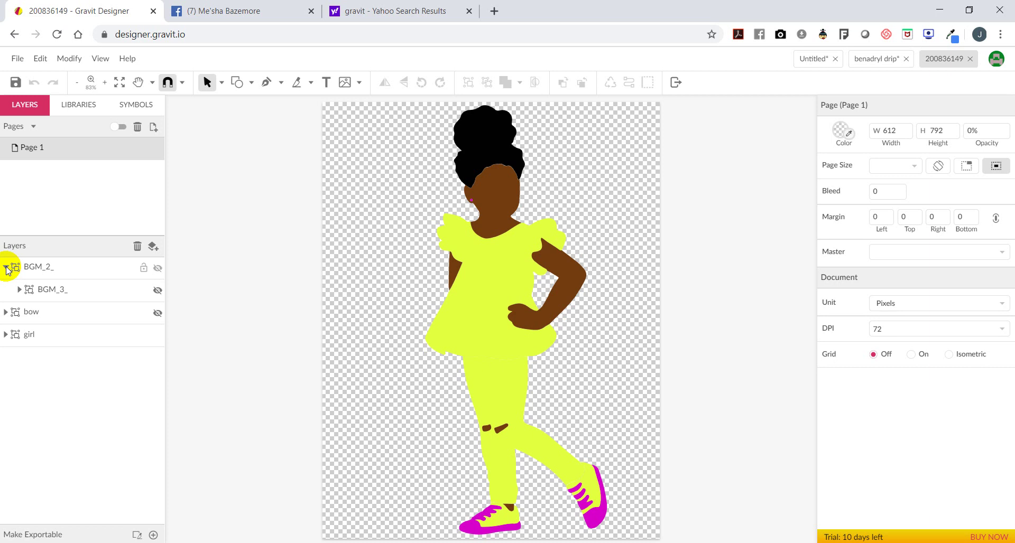
left_click(13, 291)
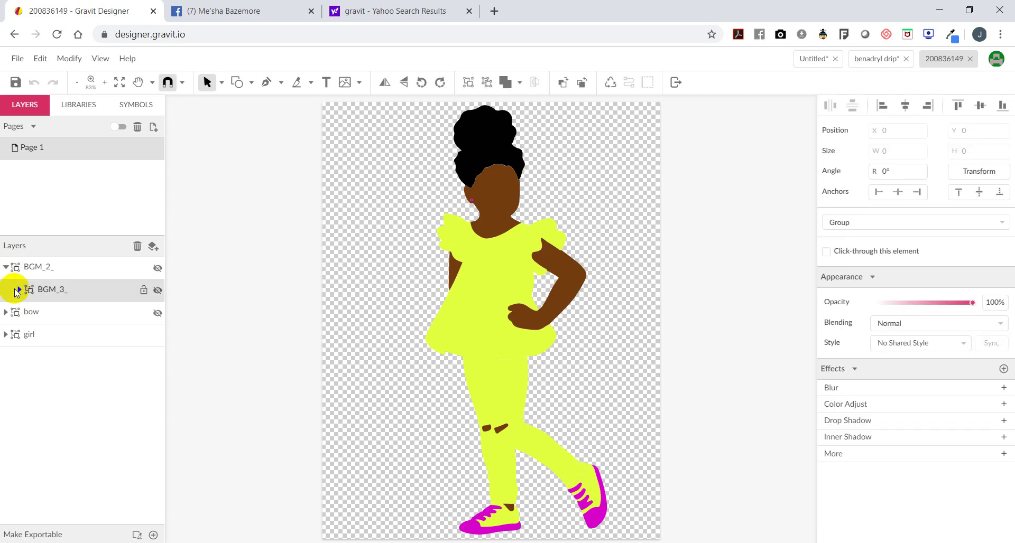
left_click(13, 291)
left_click(6, 267)
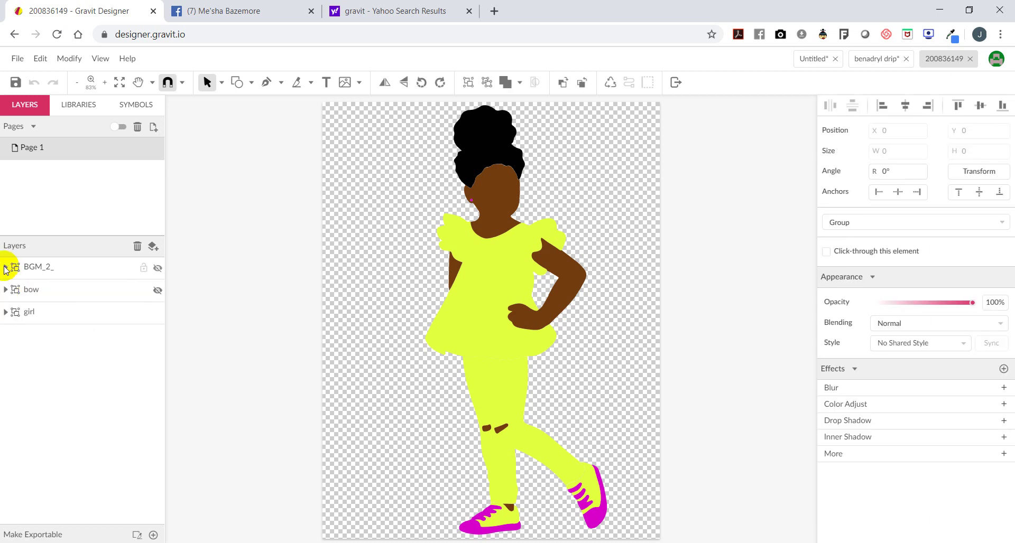
left_click(158, 268)
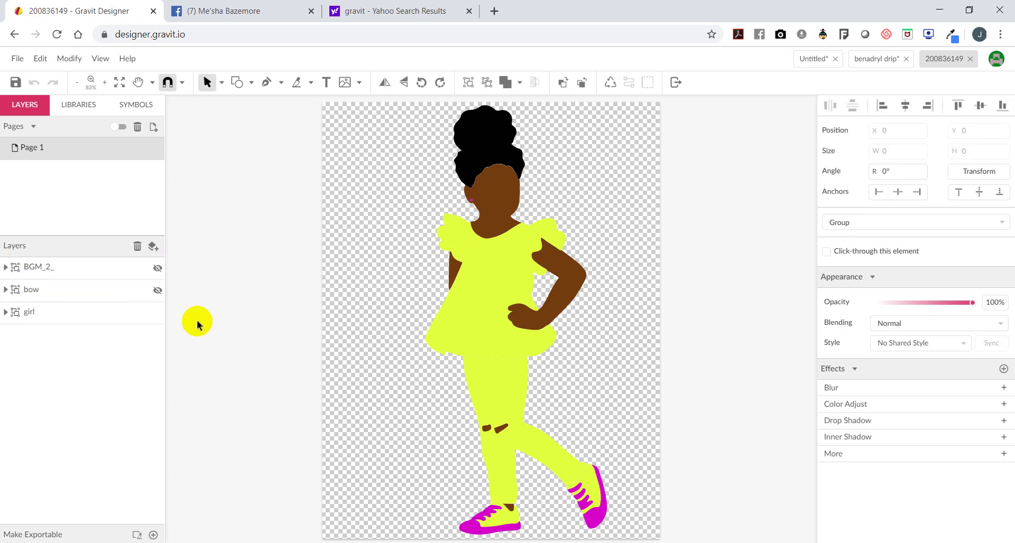
left_click(158, 290)
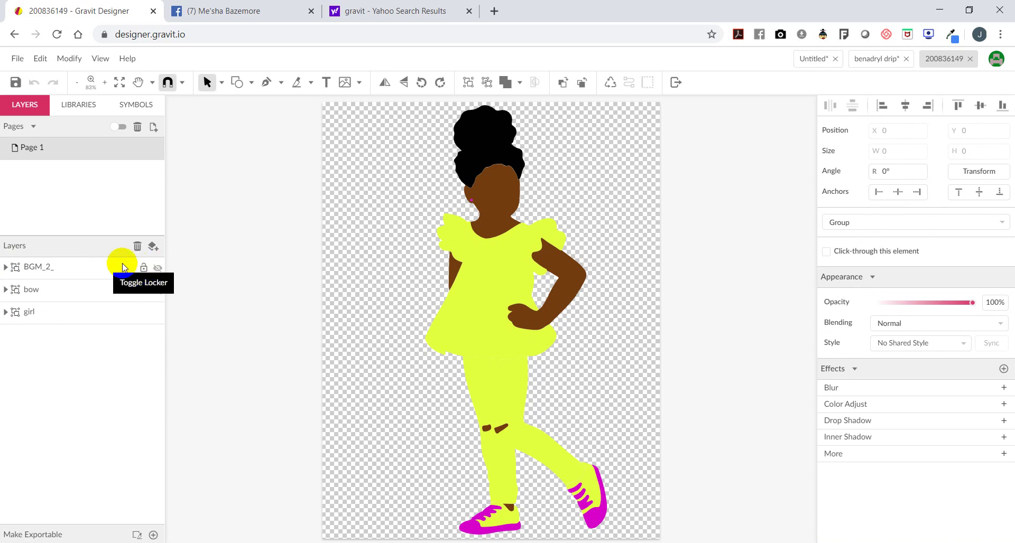
left_click(538, 243)
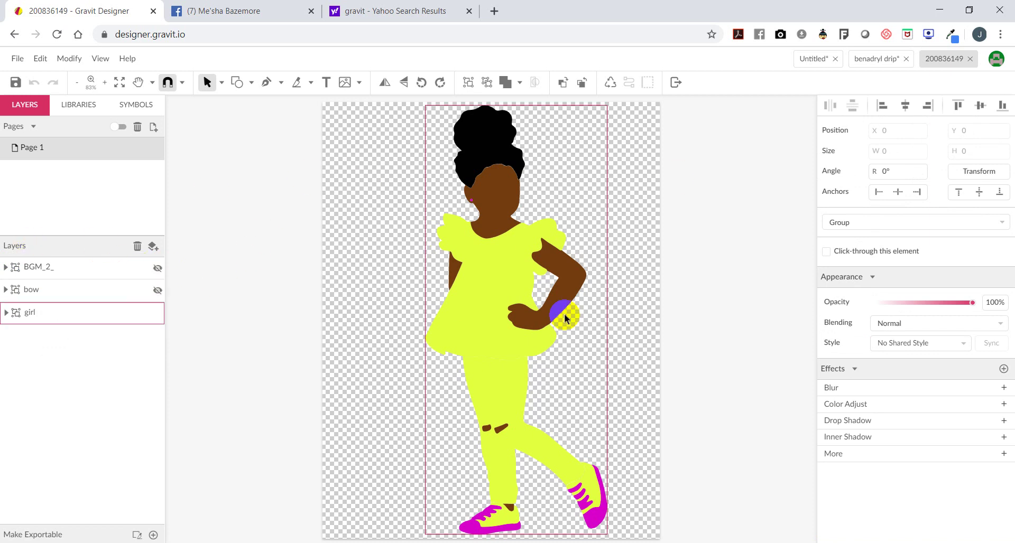
left_click(516, 344)
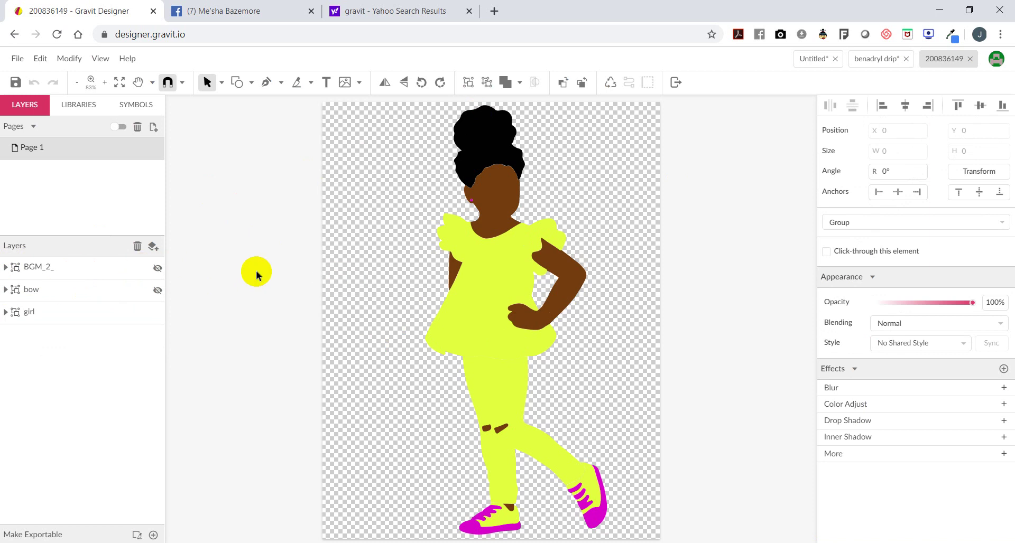
- Check the contents of the bow group, collapse it, and expand the girl group into its separate parts
left_click(5, 289)
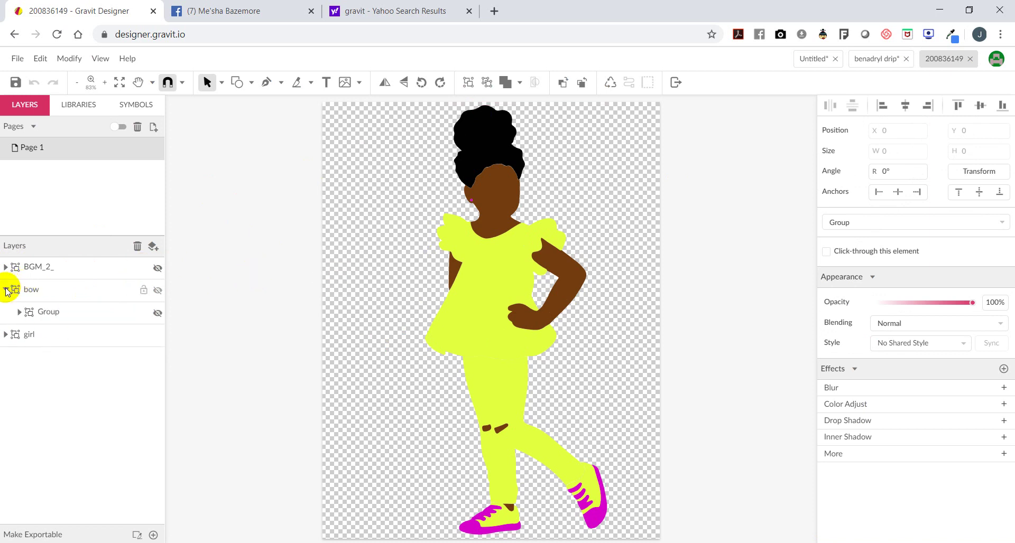
left_click(6, 289)
left_click(5, 312)
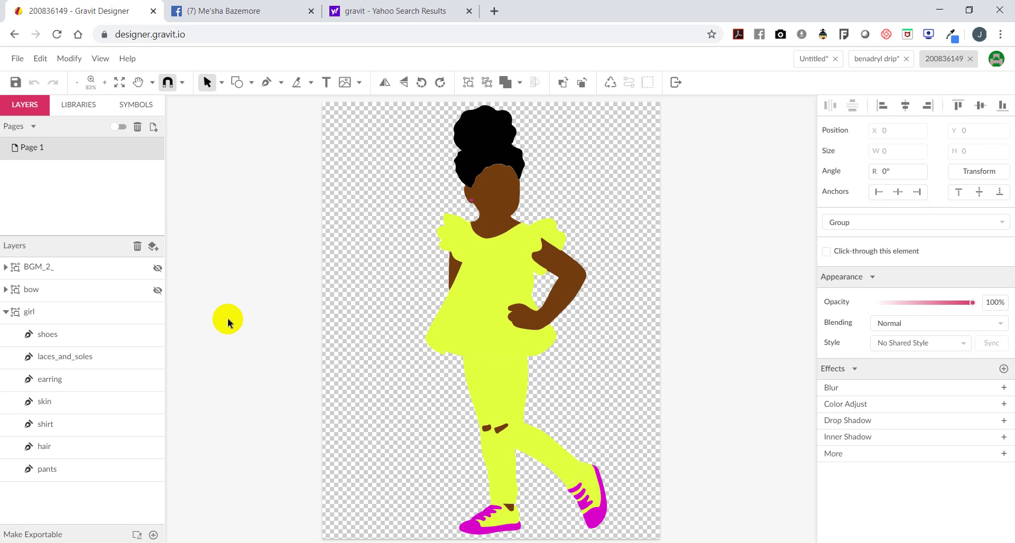
left_click(431, 247)
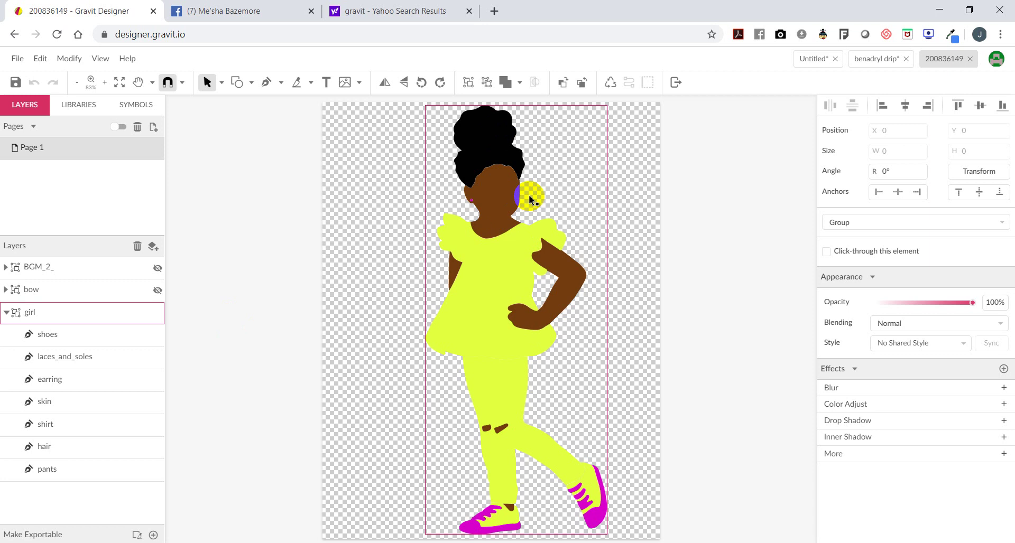
left_click(528, 194)
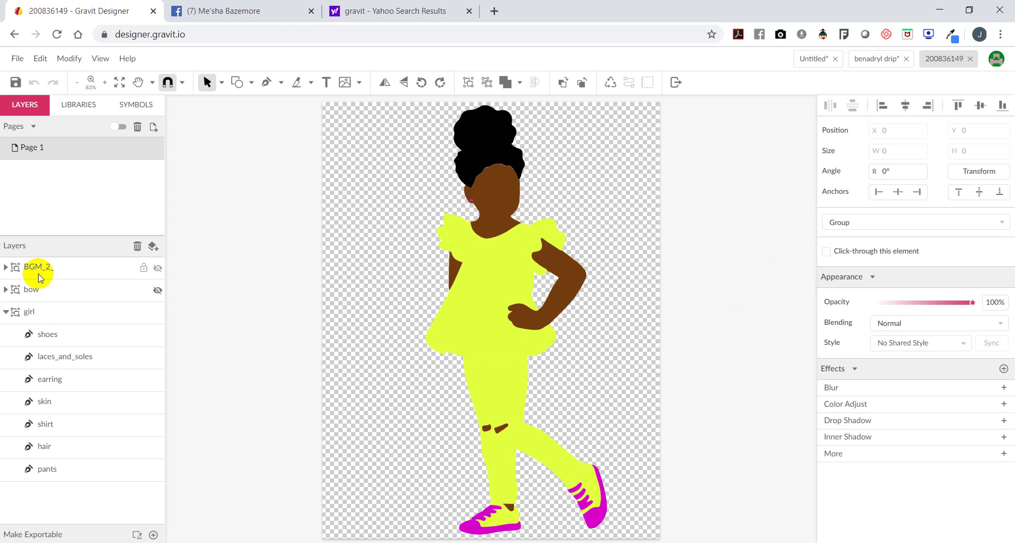
- Make the hidden BGM_2_ group visible and select the BGM lettering on the girl's shirt
left_click(157, 268)
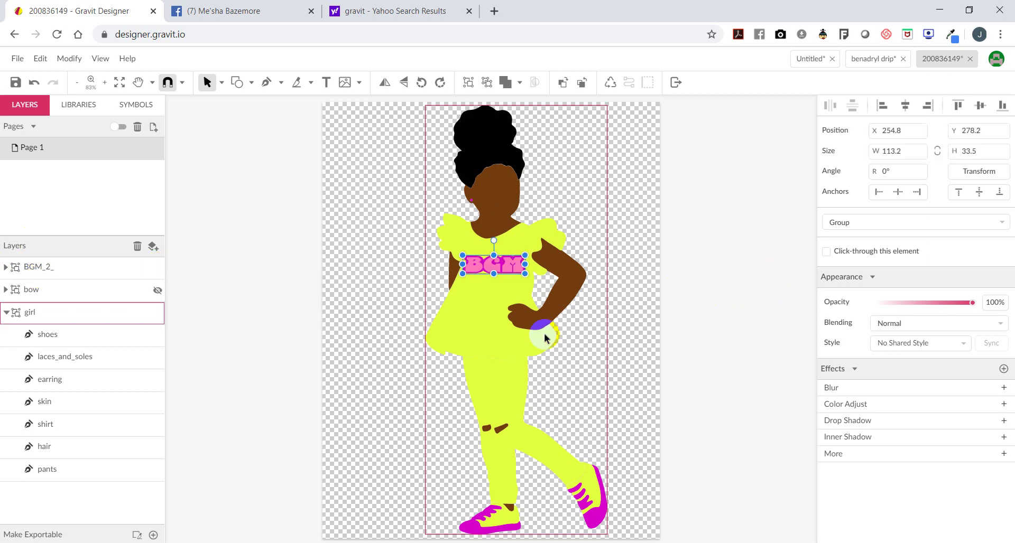
left_click(613, 341)
left_click(483, 267)
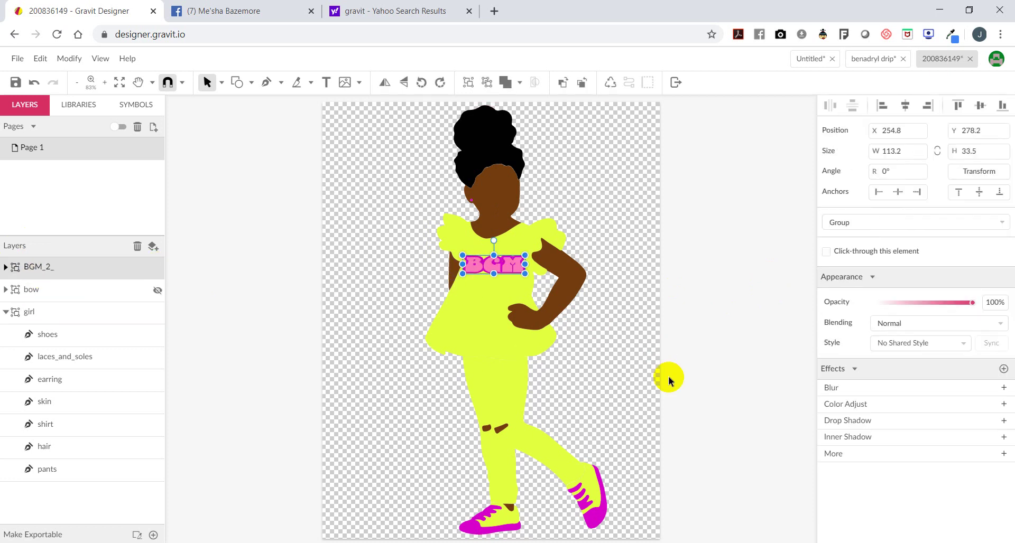
- Expand the BGM_2_ group and select each Compound Path inside BGM_3_ in turn
left_click(6, 268)
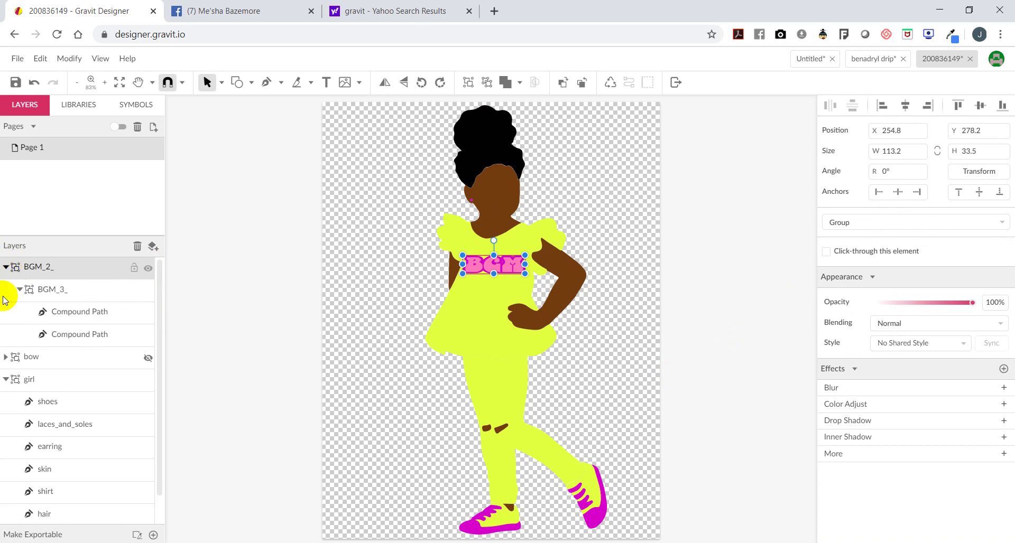
left_click(107, 312)
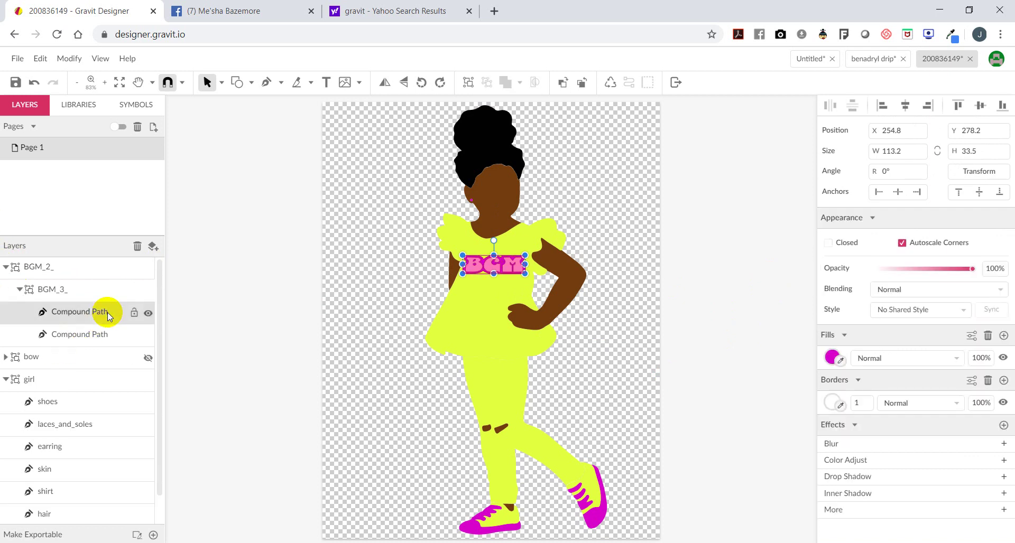
left_click(106, 333)
left_click(91, 313)
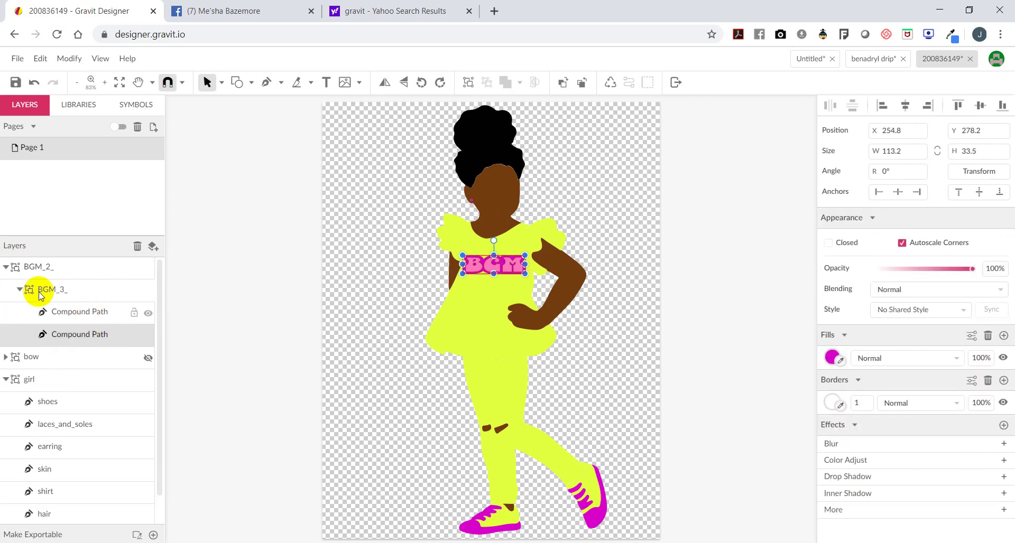
left_click(20, 289)
left_click(19, 289)
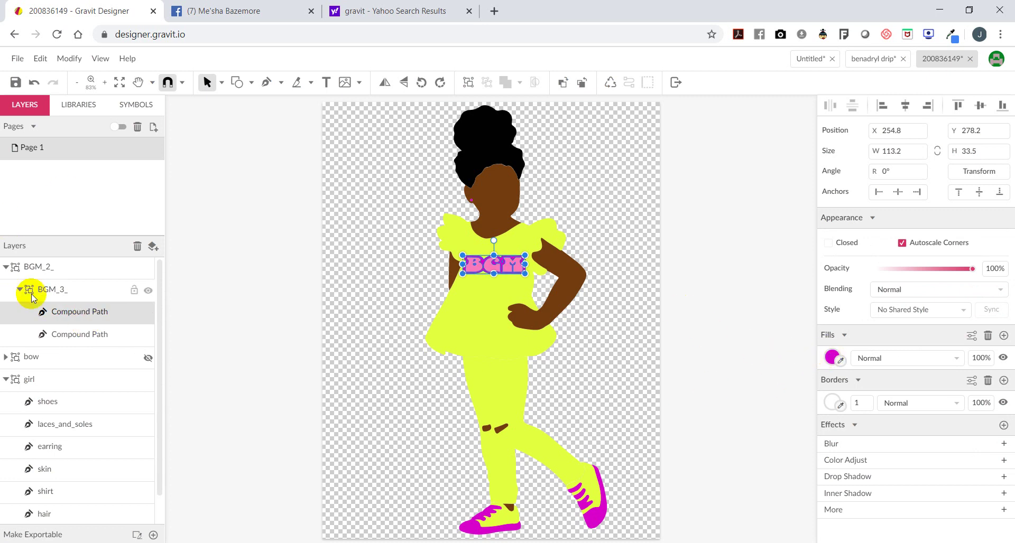
- Review the appearance, fill and border settings of the upper BGM Compound Path and clear the selection
key("Escape")
left_click(55, 318)
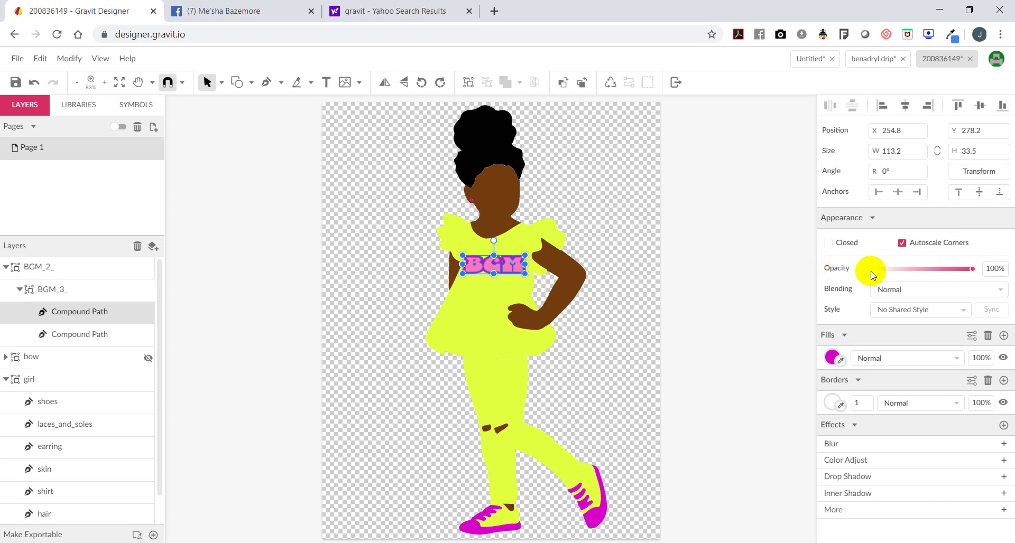
left_click(917, 310)
left_click(778, 248)
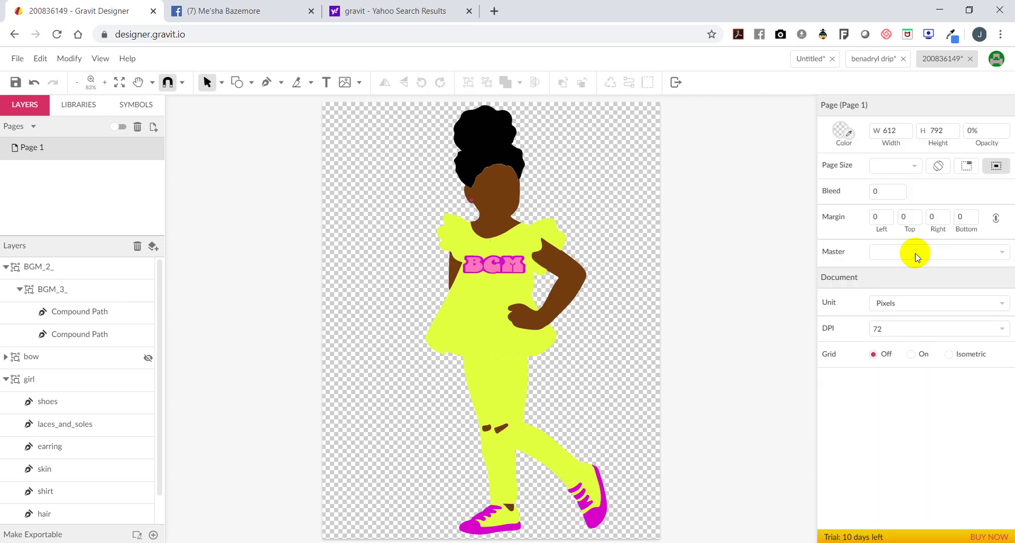
- Look through the fill blending modes available for the upper BGM Compound Path and clear the selection
left_click(66, 317)
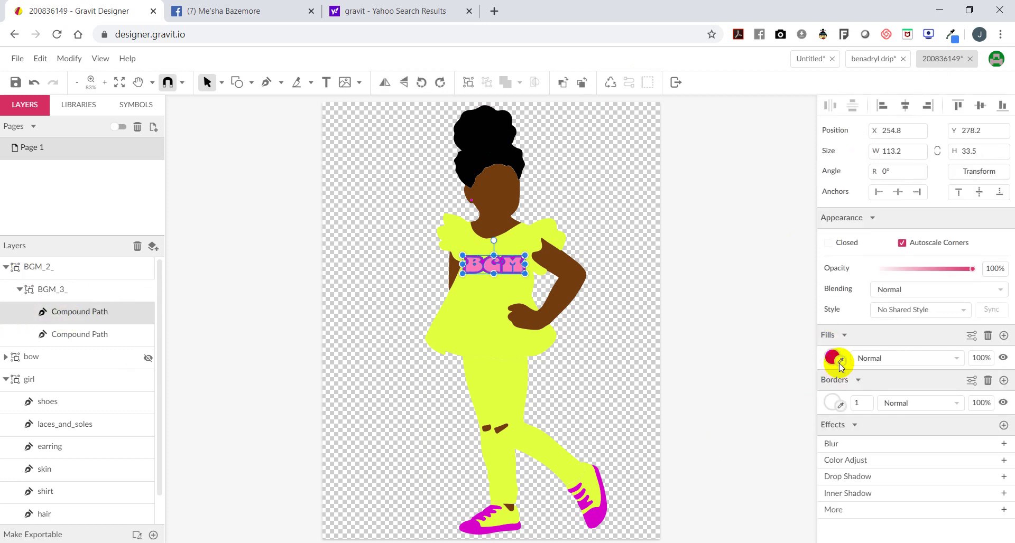
left_click(955, 358)
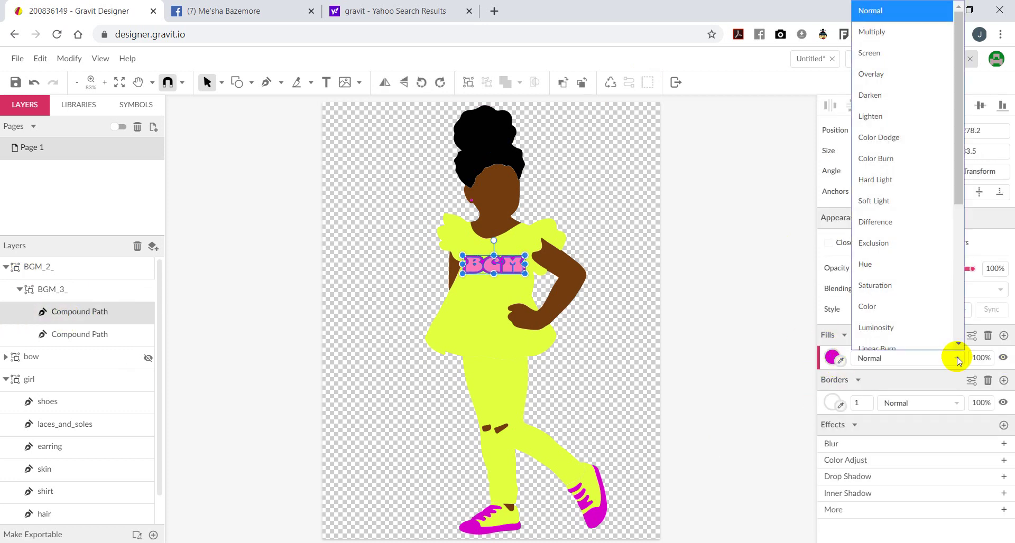
scroll(888, 129, "down", 3)
scroll(884, 129, "up", 3)
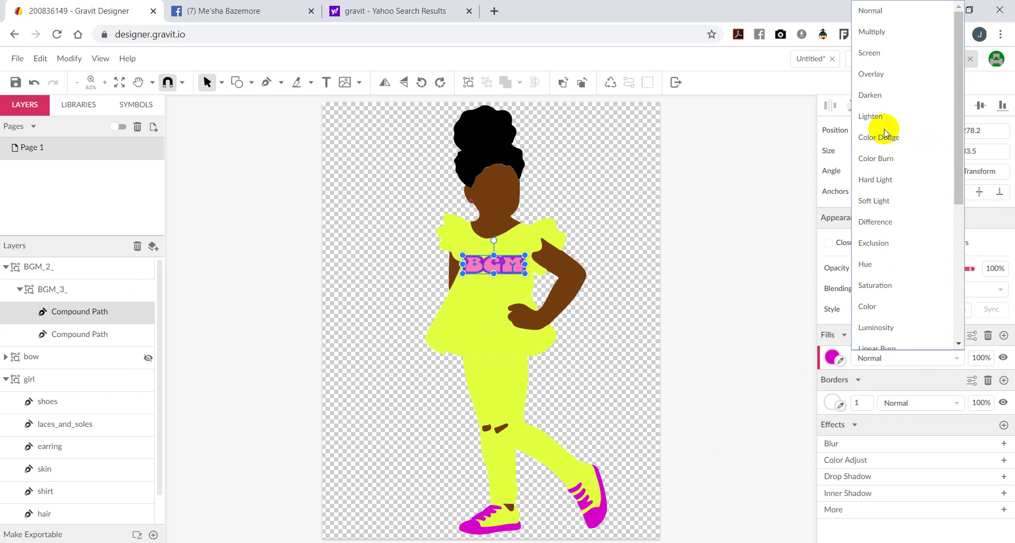
left_click(704, 366)
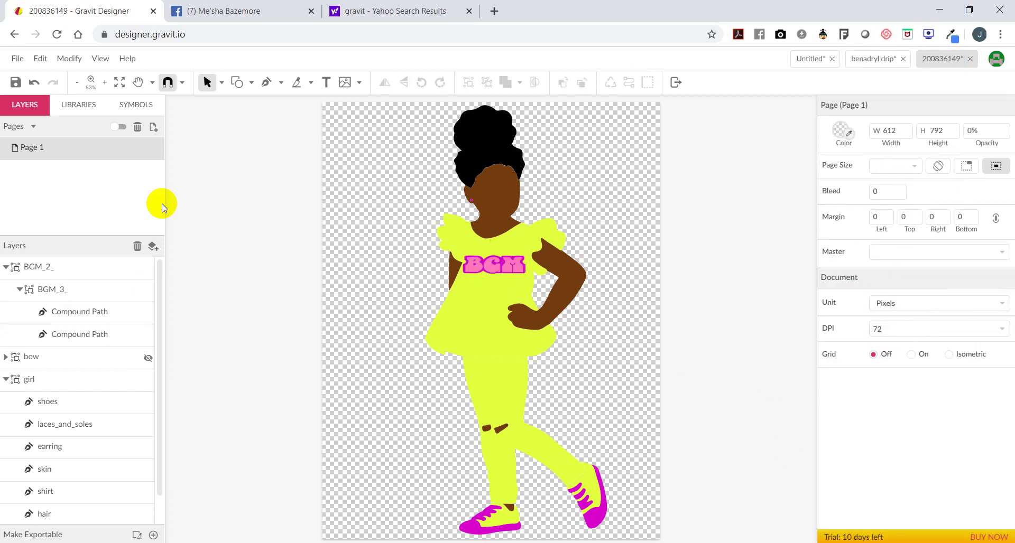
- Check which additional effects are available for the upper BGM Compound Path, then close the effects gallery unchanged
left_click(92, 313)
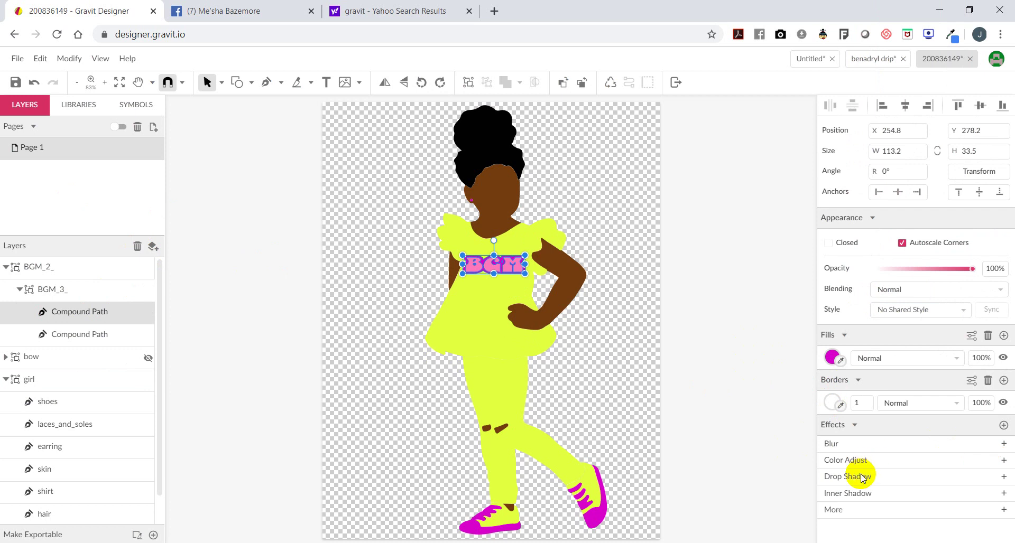
left_click(871, 508)
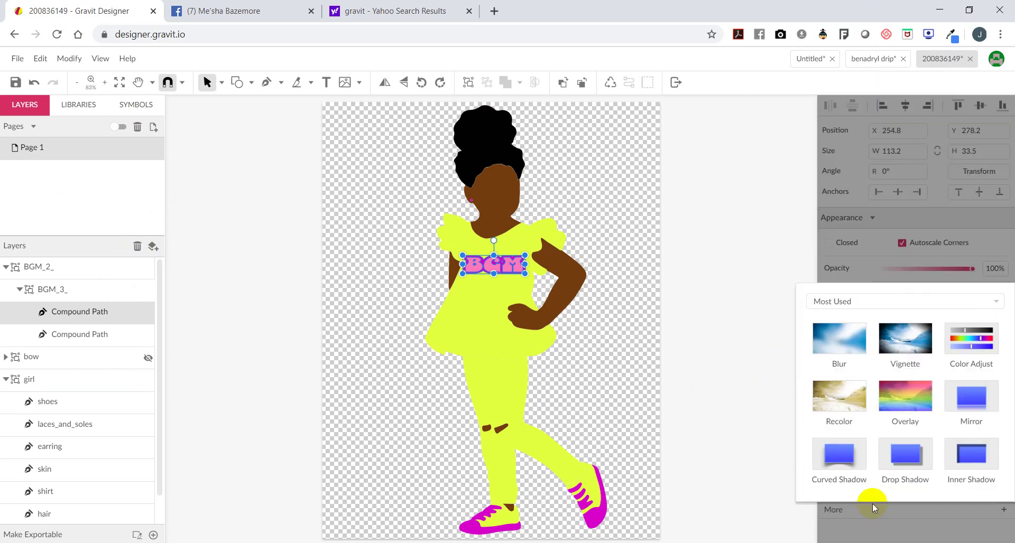
left_click(723, 309)
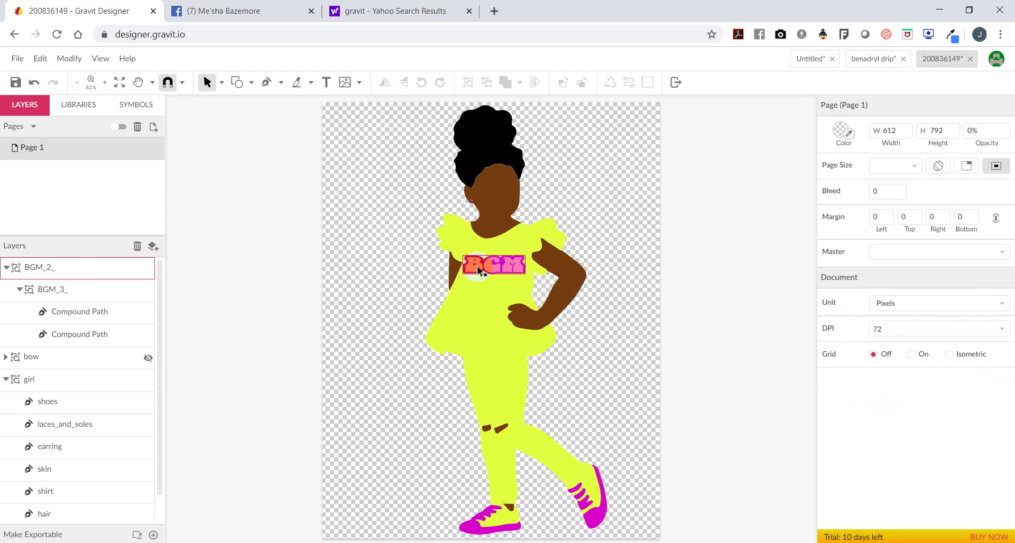
- Change the fill of the upper BGM Compound Path, the lettering's outline, to the preset cyan
left_click(68, 307)
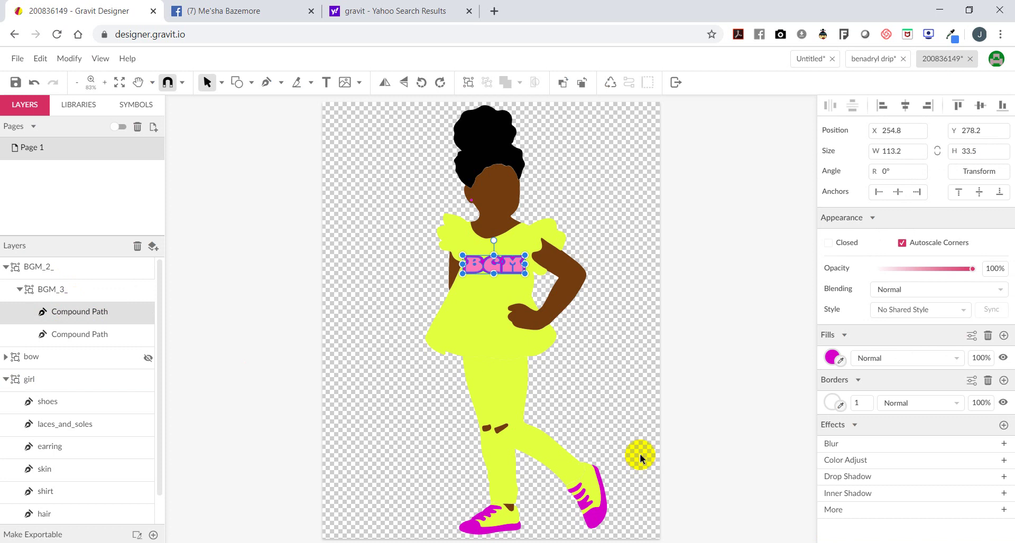
left_click(831, 357)
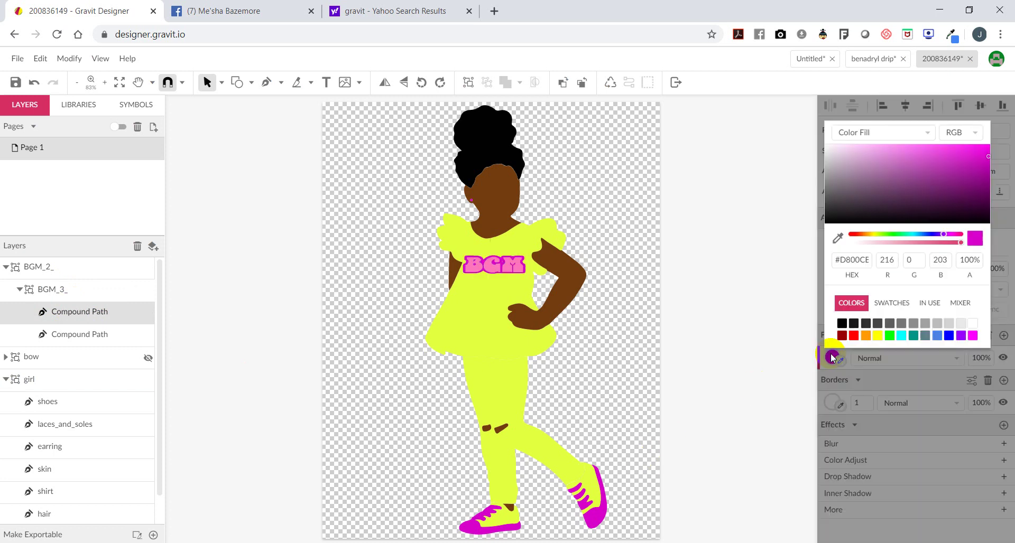
left_click(881, 336)
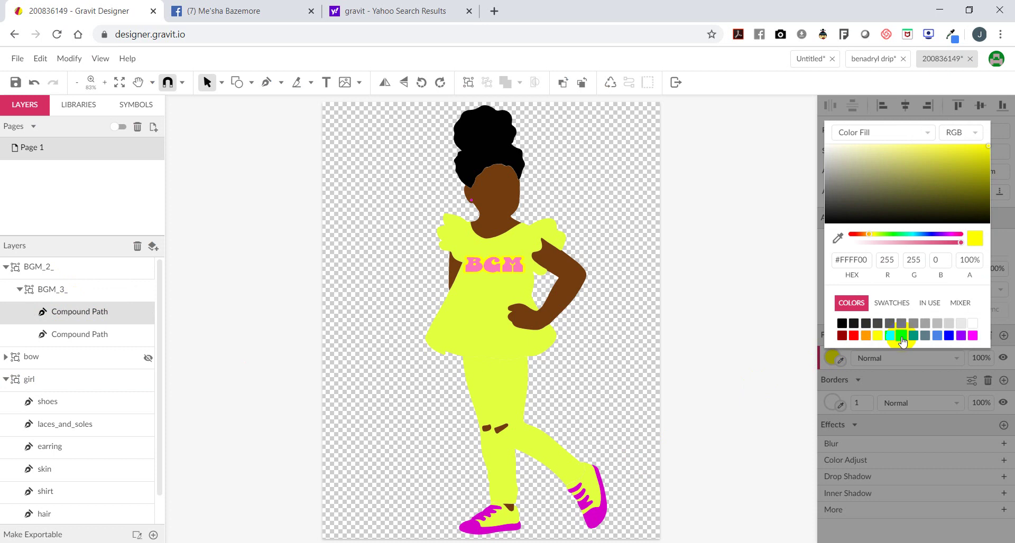
left_click(902, 337)
left_click(809, 296)
left_click(69, 335)
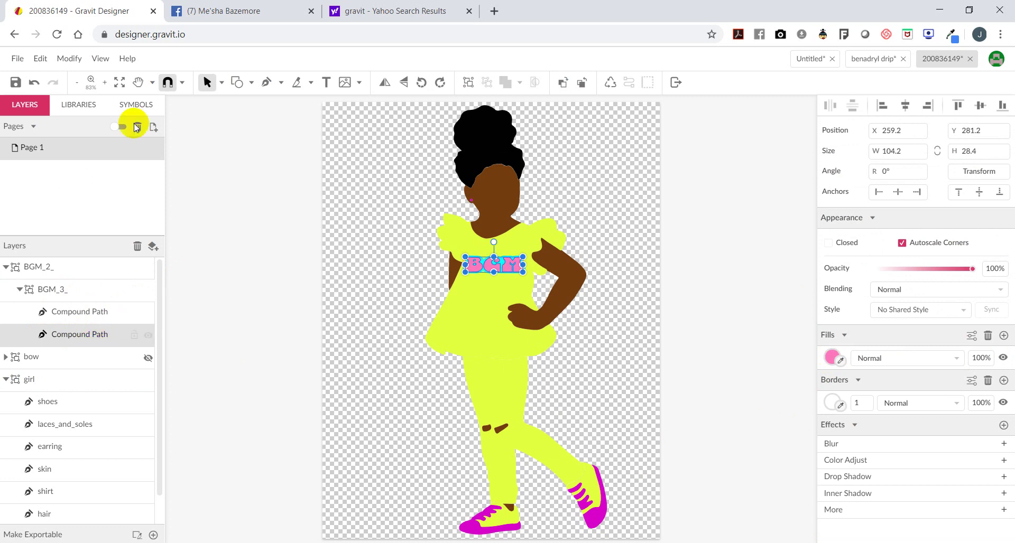
left_click(829, 358)
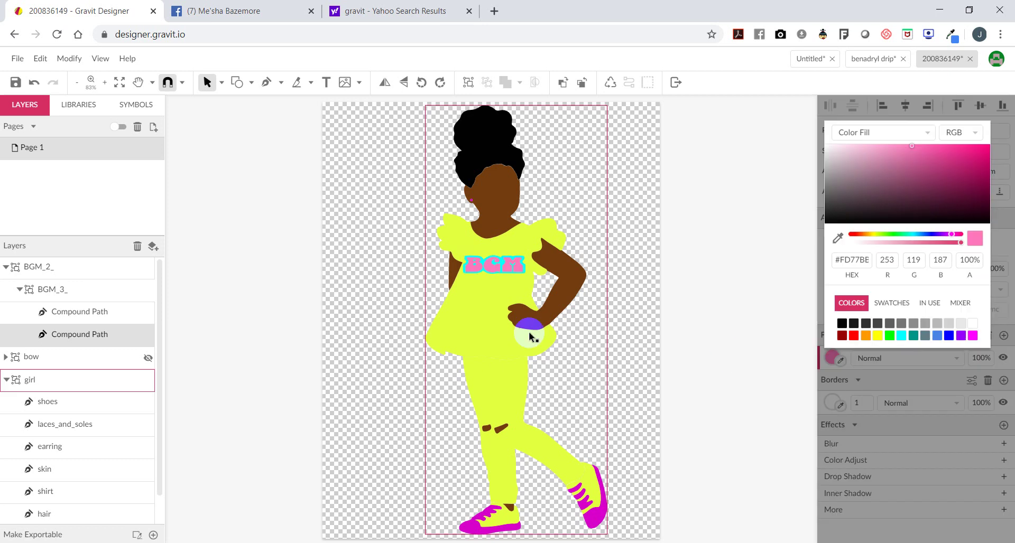
left_click(769, 341)
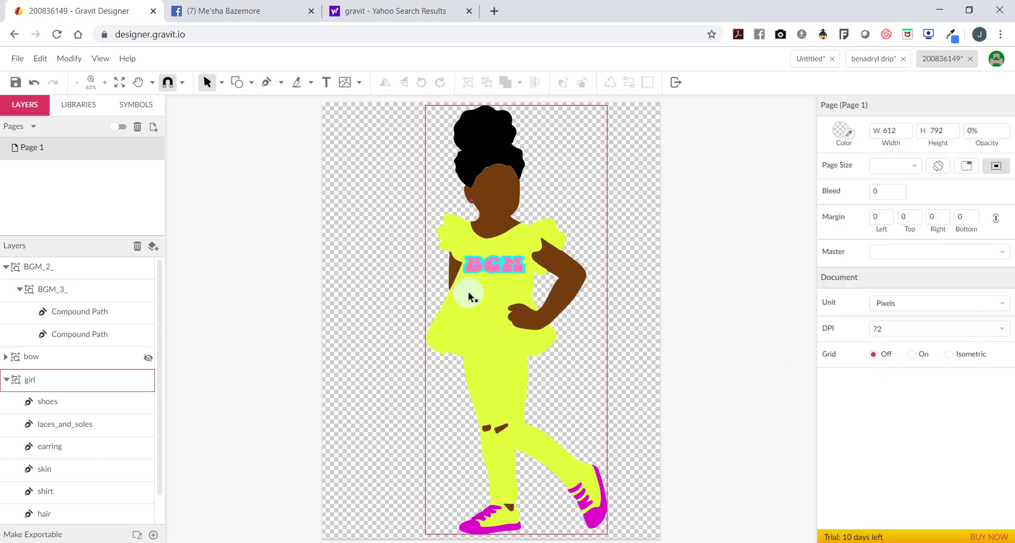
left_click(490, 262)
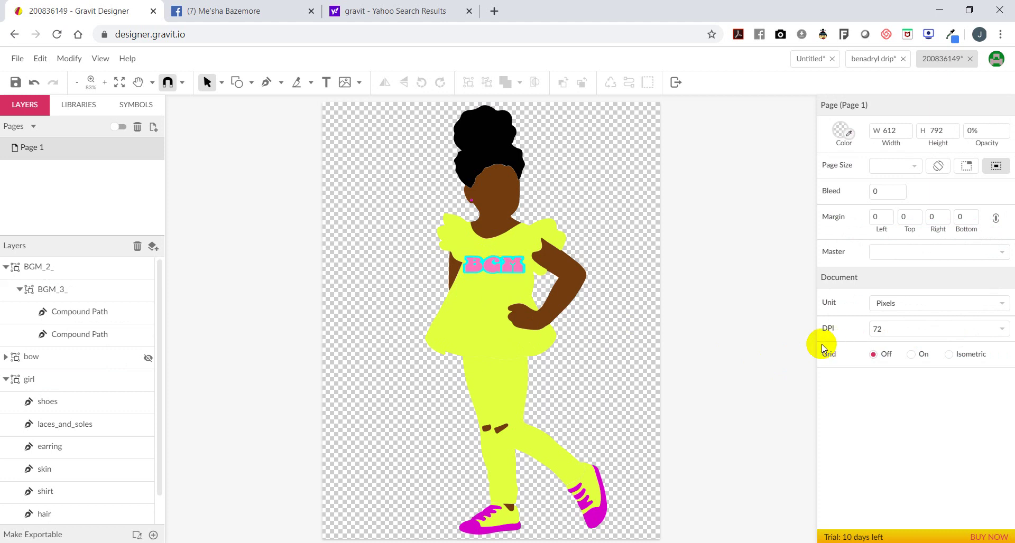
- Fill the lower BGM Compound Path with the yellow-green sampled from the girl's shirt and clear the selection
left_click(72, 335)
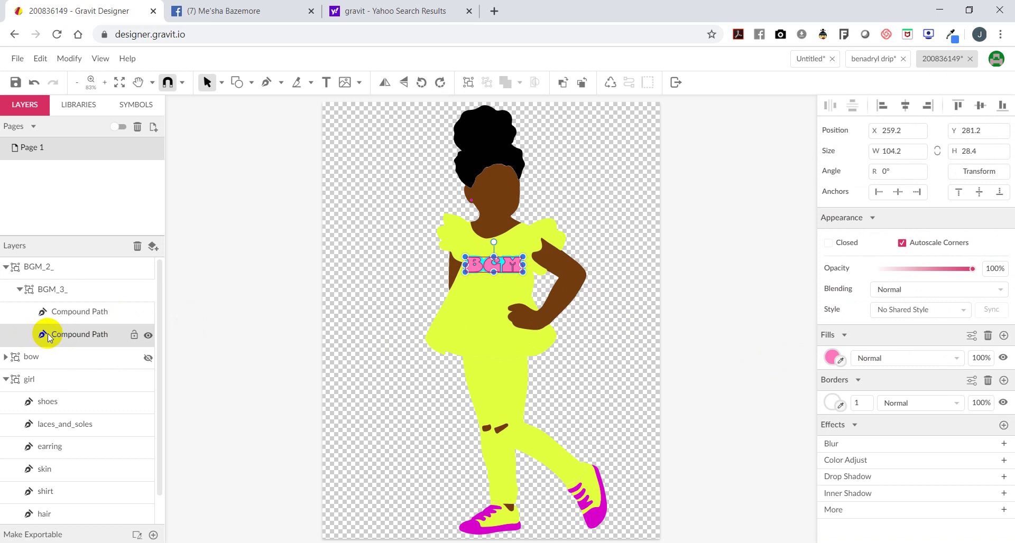
left_click(840, 362)
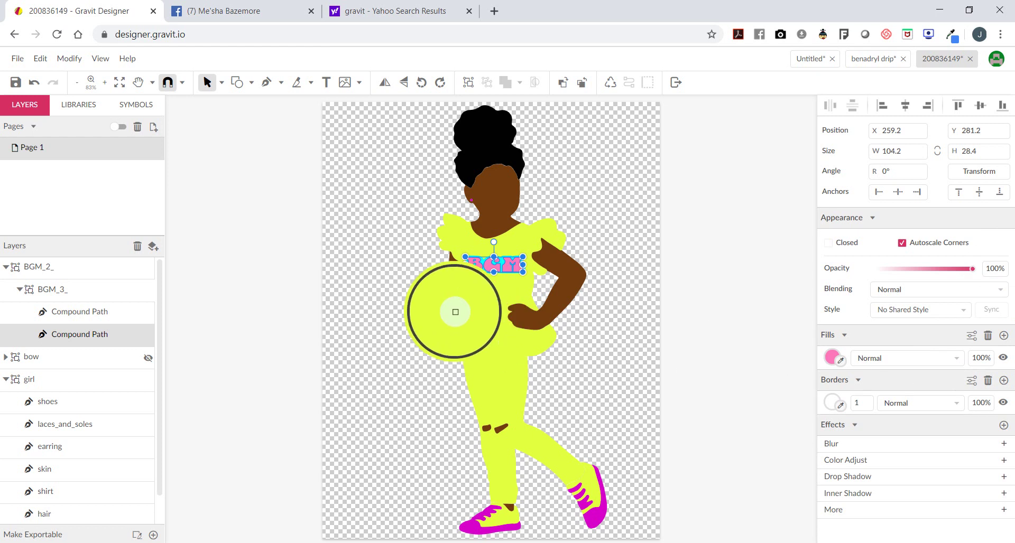
left_click(480, 318)
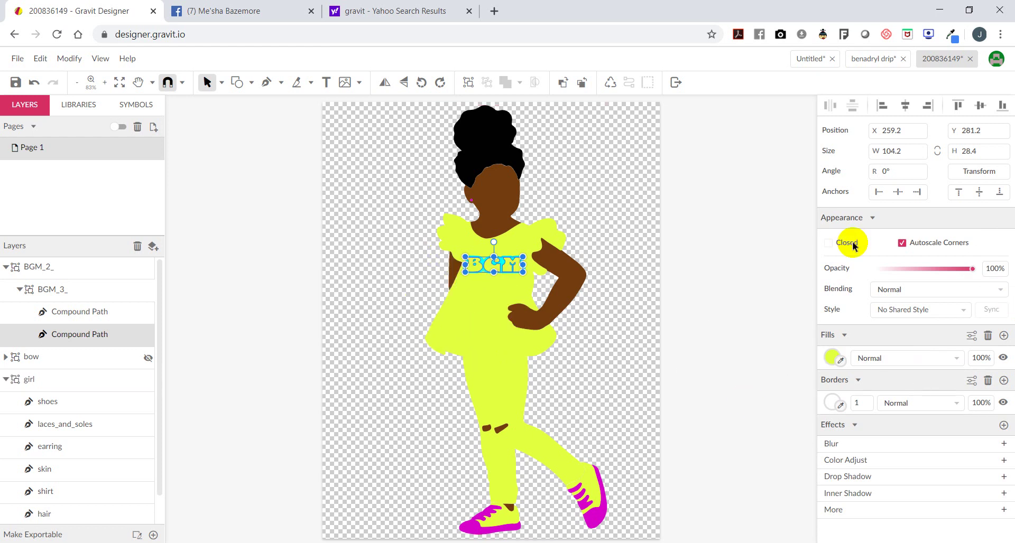
left_click(765, 358)
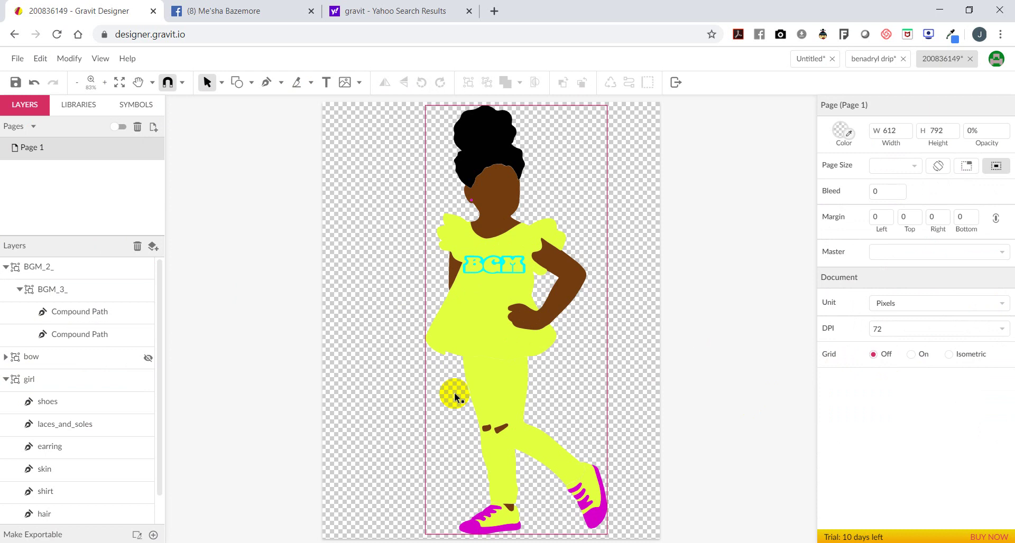
- Make the hidden bow group visible and expand it down to the paths inside its nested Group
scroll(62, 355, "down", 1)
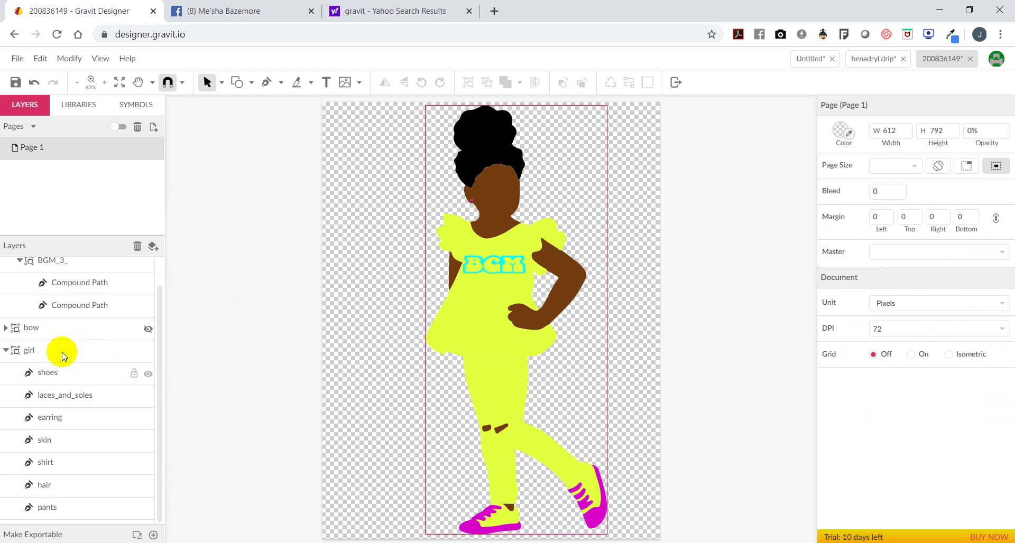
left_click(6, 328)
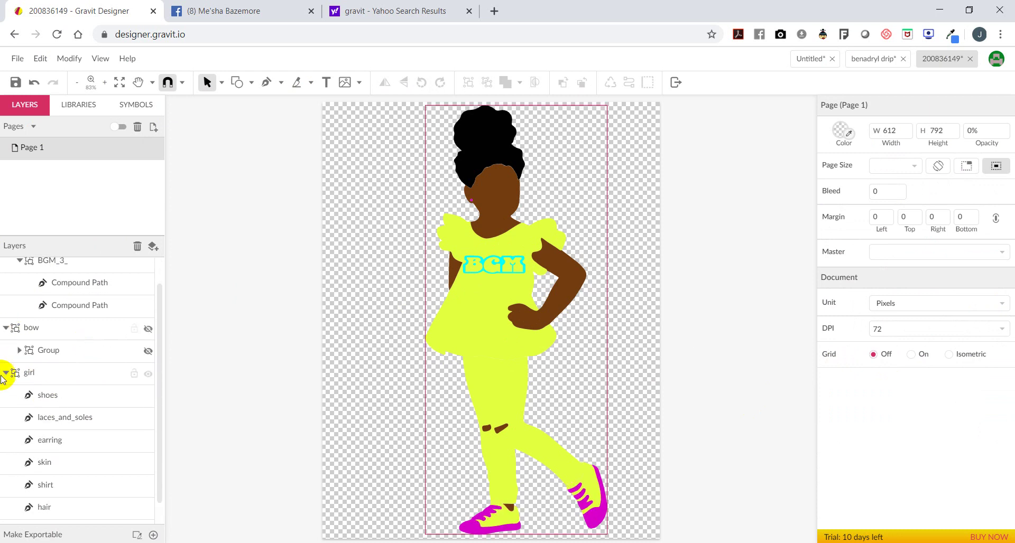
left_click(148, 330)
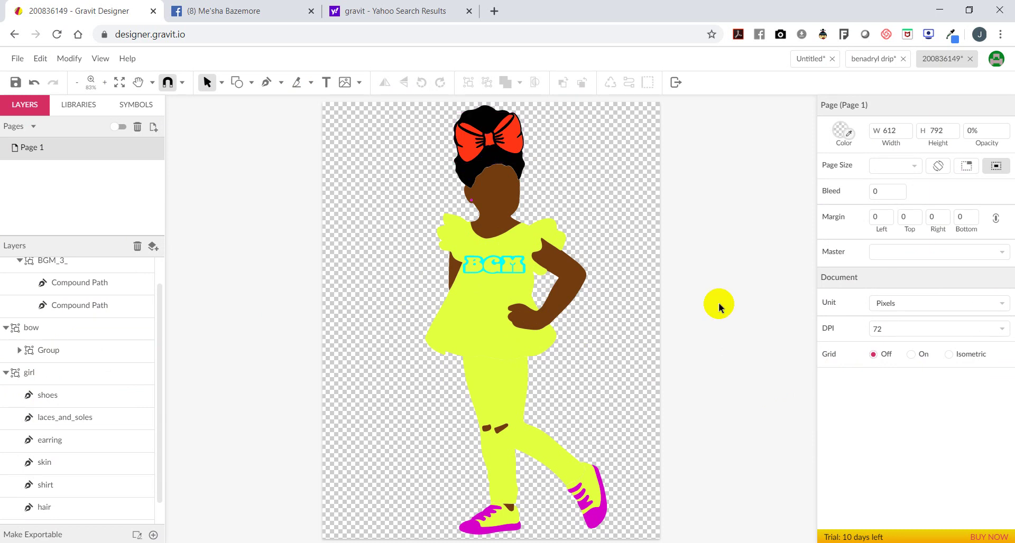
left_click(19, 350)
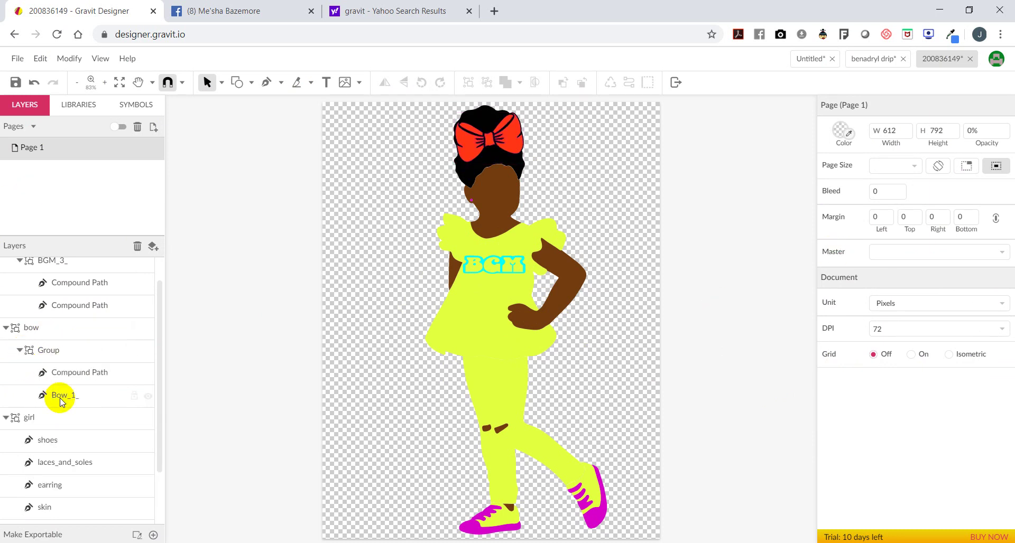
- Fill the bow's Compound Path with the yellow-green sampled from the girl's shirt
left_click(71, 375)
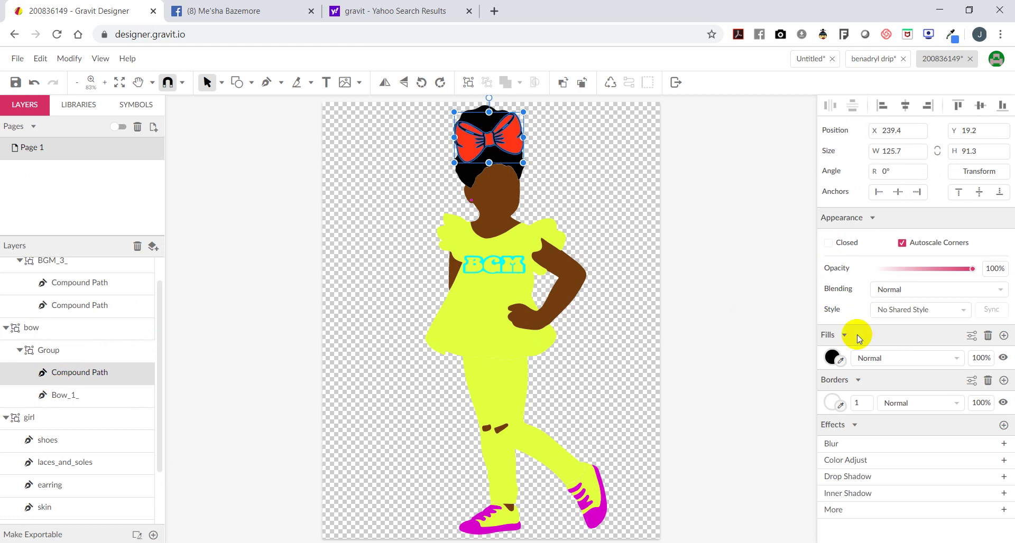
left_click(840, 361)
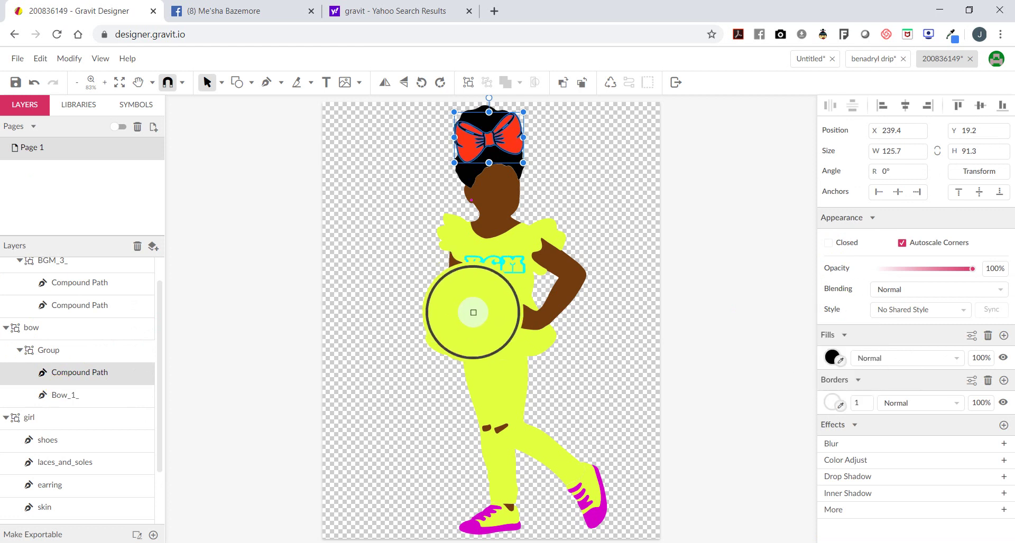
left_click(473, 314)
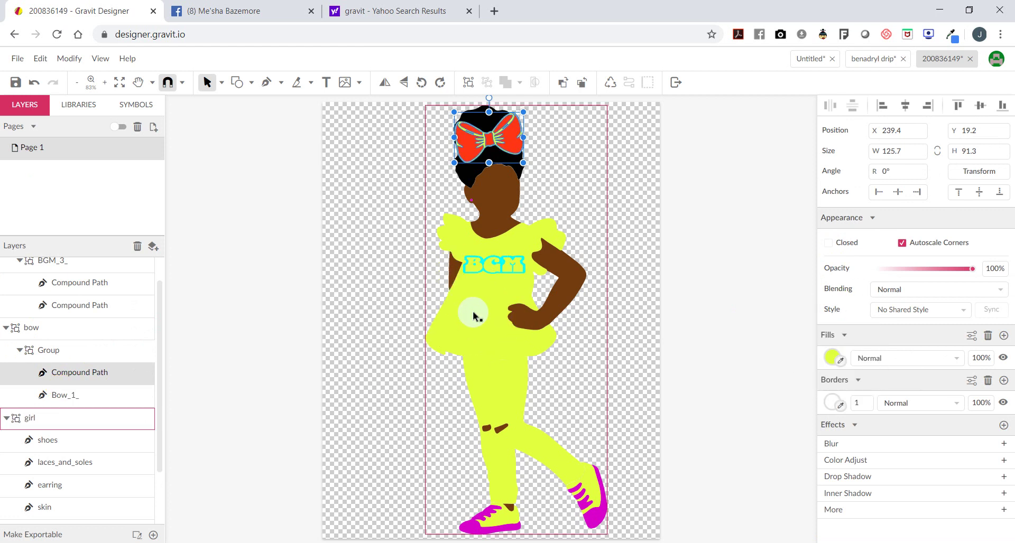
left_click(55, 397)
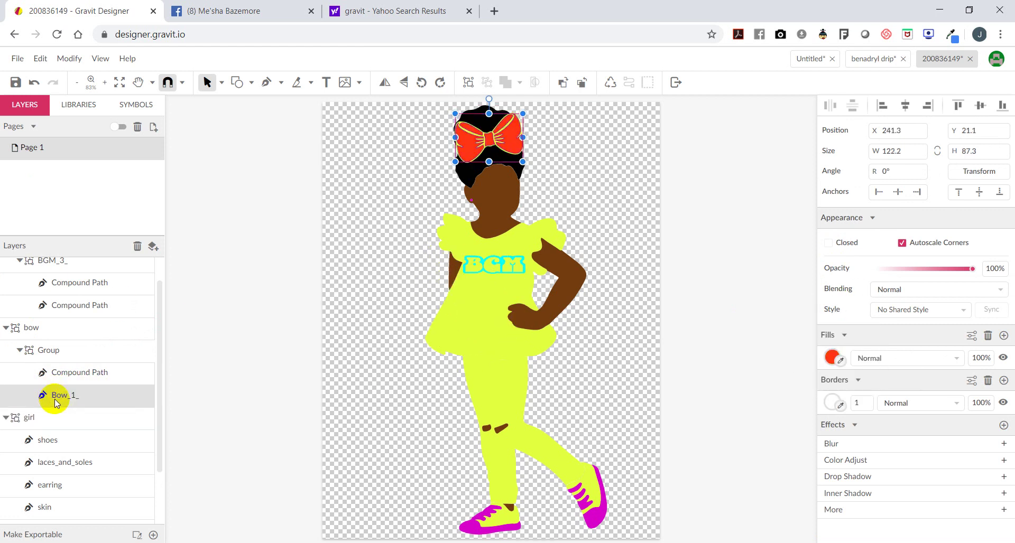
left_click(840, 361)
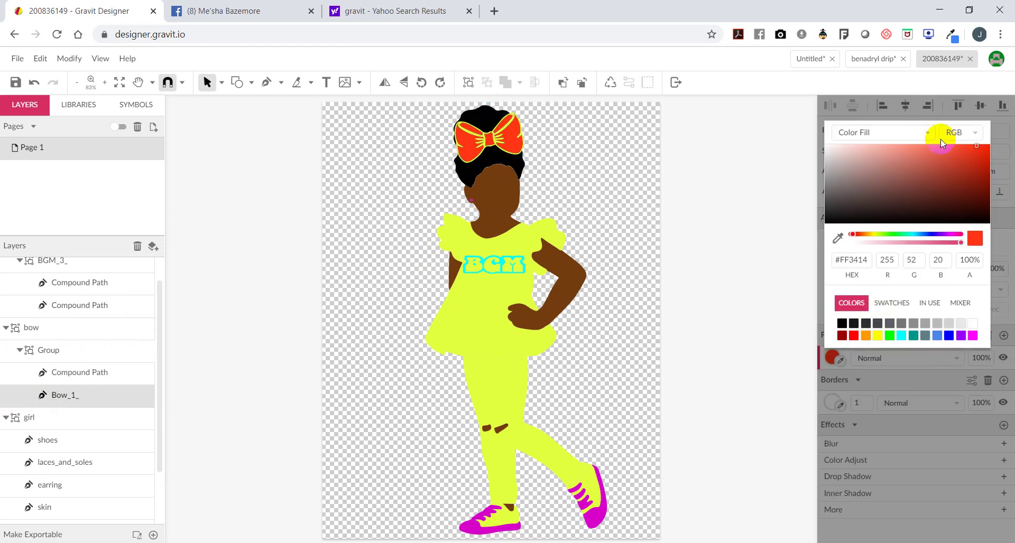
left_click(718, 256)
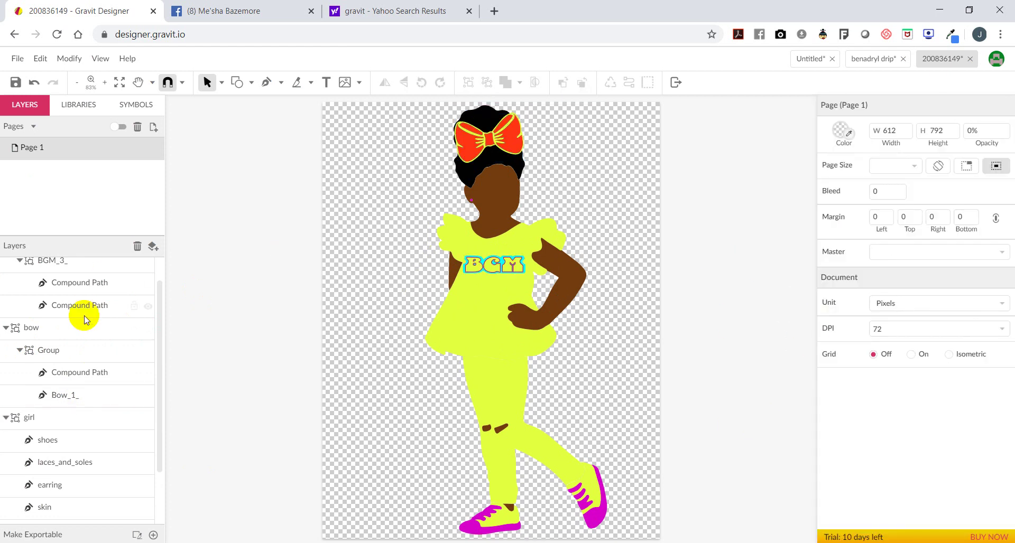
- Fill the Bow_1_ path with the yellow-green sampled from the girl's shirt and clear the selection
left_click(58, 397)
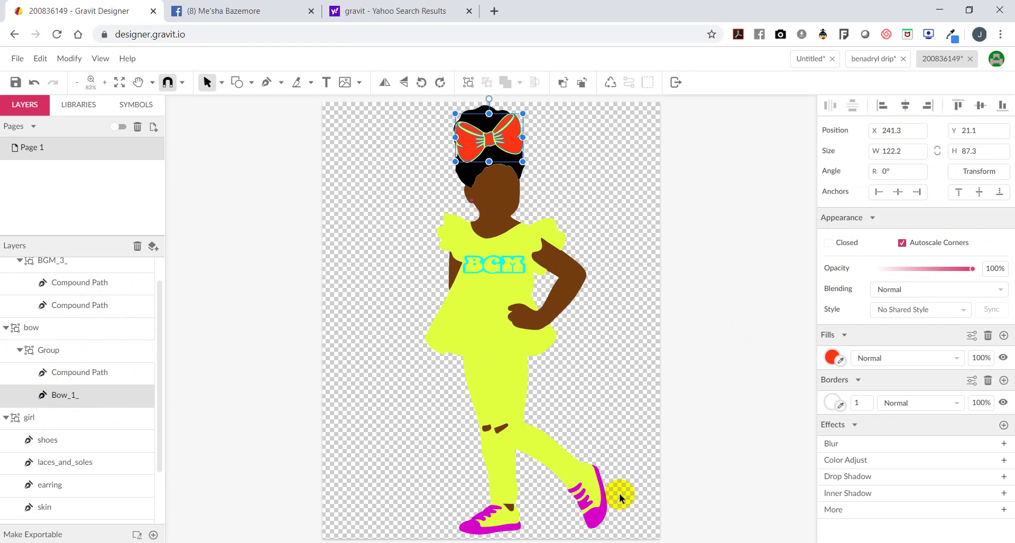
left_click(839, 360)
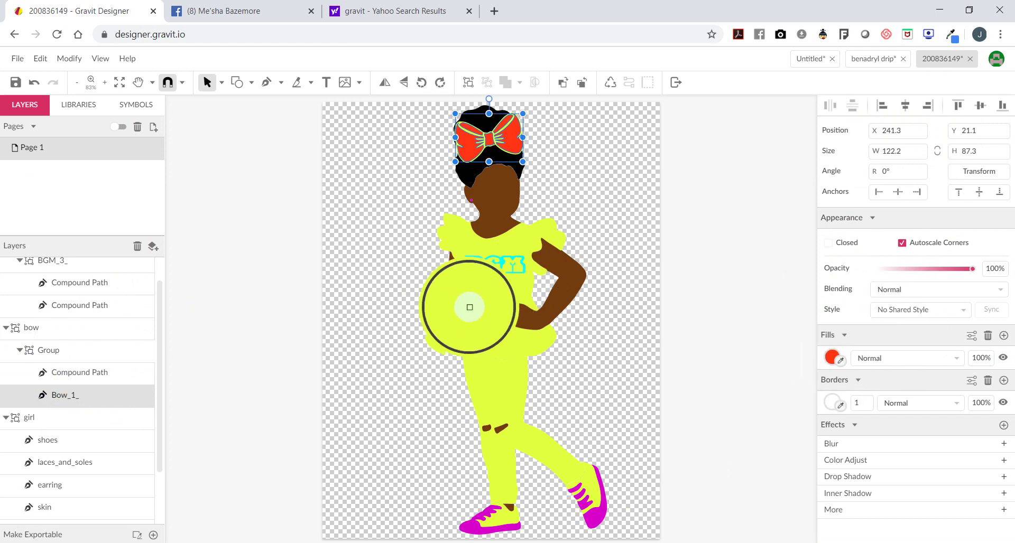
left_click(469, 307)
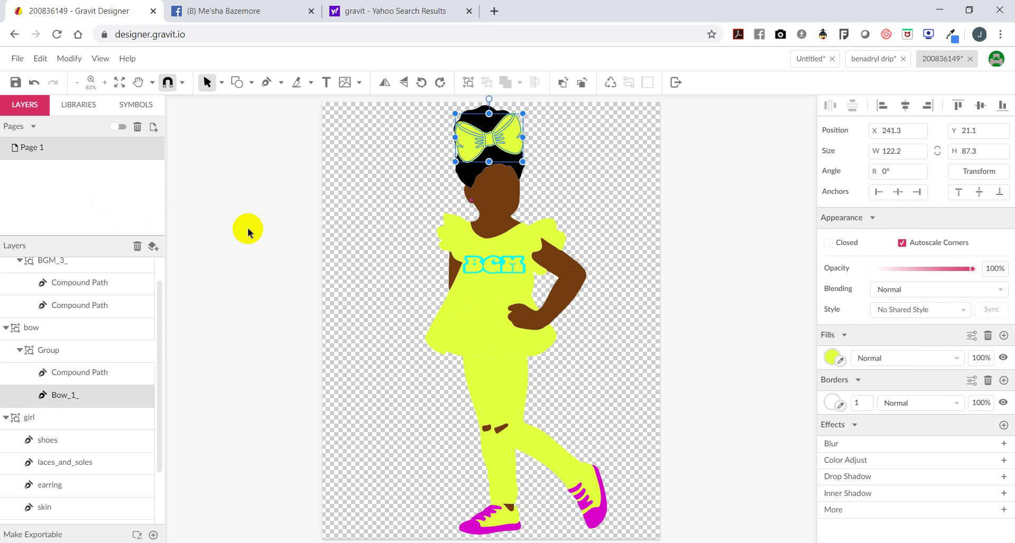
left_click(244, 229)
left_click(150, 284)
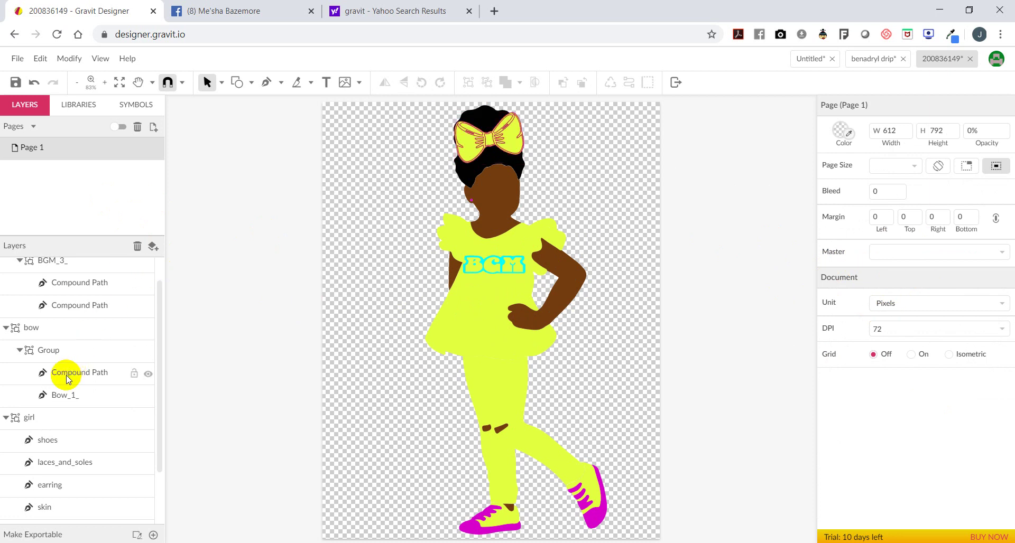
left_click(567, 373)
left_click(567, 373)
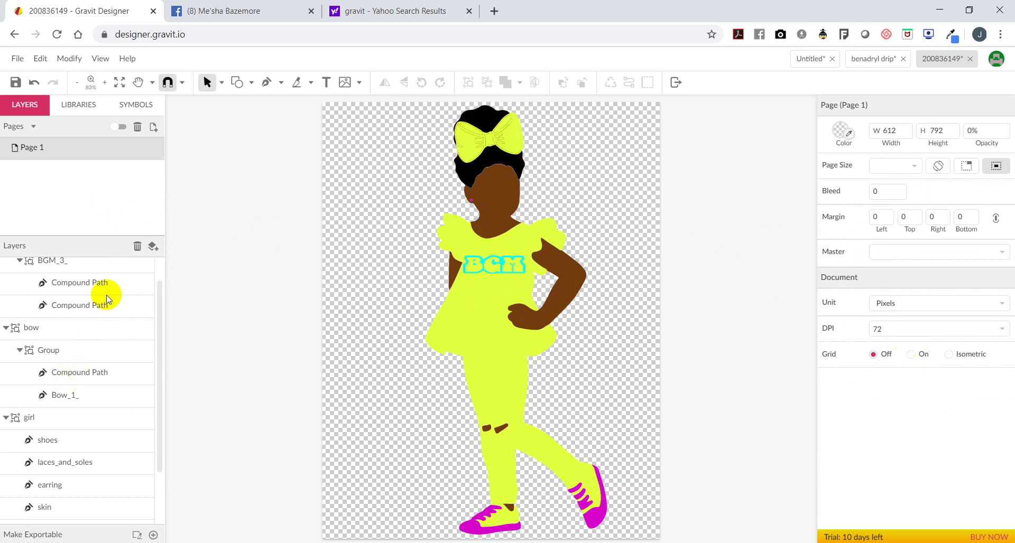
- Set the fill of the bow's Compound Path to a darker yellow-green, #B8D518
left_click(61, 365)
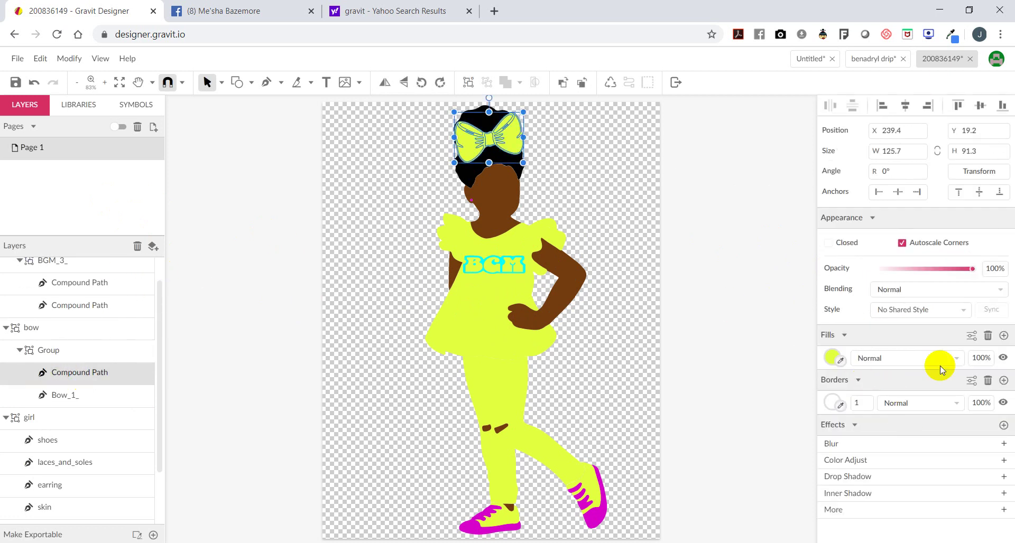
left_click(833, 358)
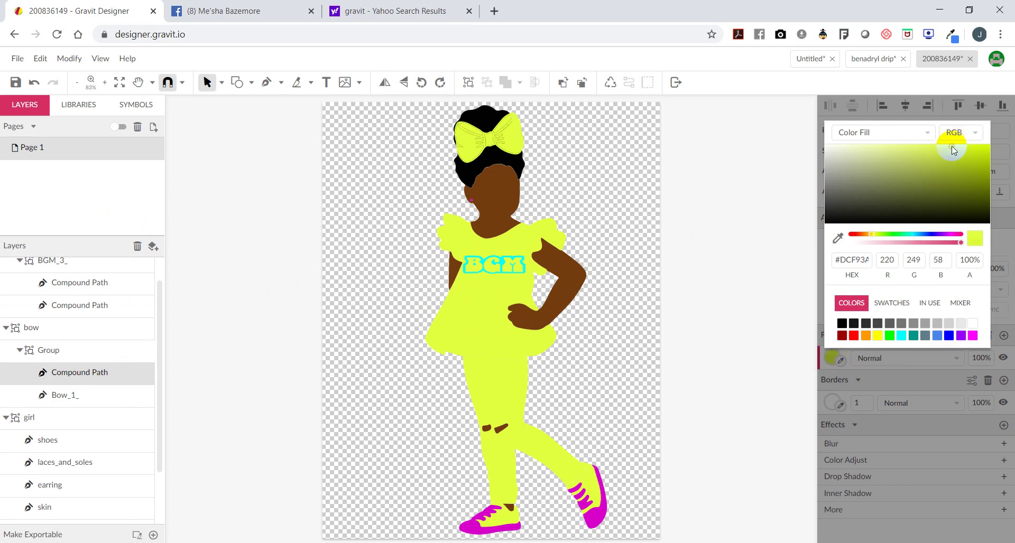
mouse_move(951, 150)
left_mouse_down()
mouse_move(956, 166)
mouse_move(979, 149)
mouse_move(974, 158)
left_mouse_up()
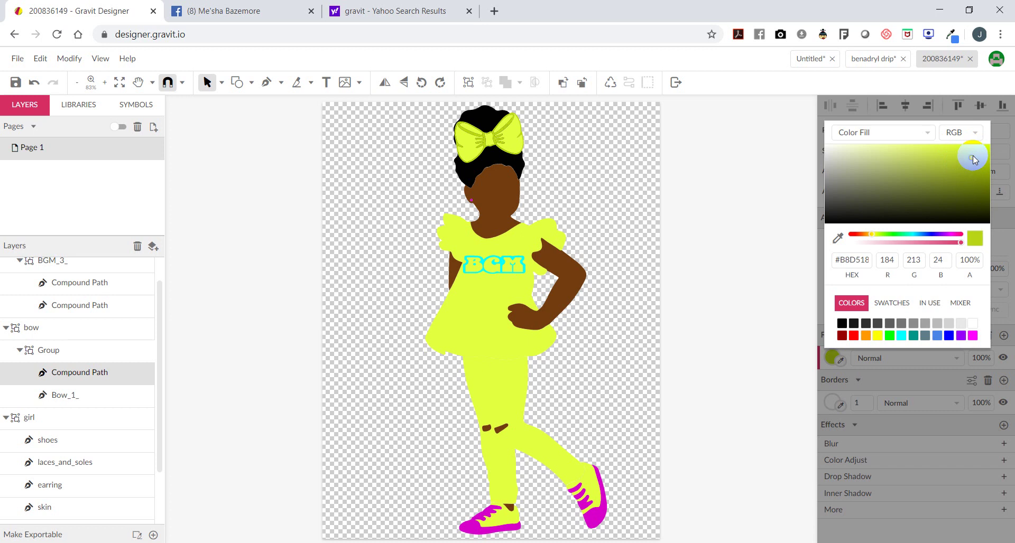
- Examine the bow path's fill values in the HSB and CMYK colour models and return to RGB
left_click(982, 132)
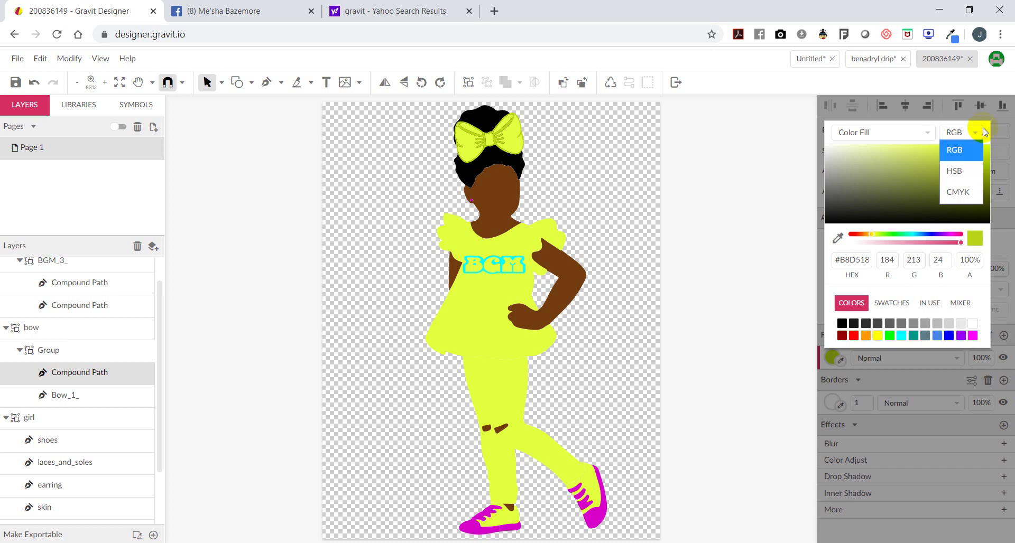
left_click(957, 152)
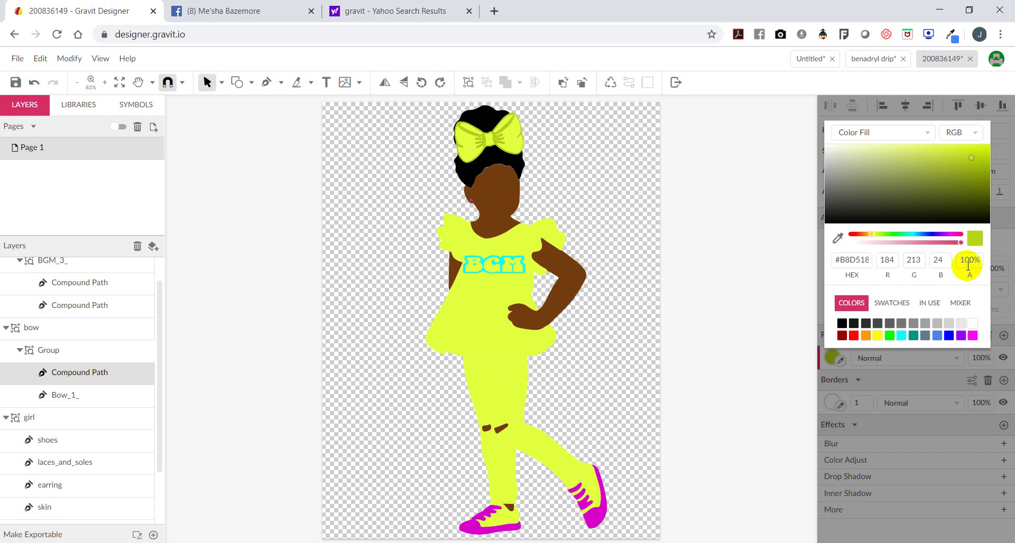
left_click(975, 132)
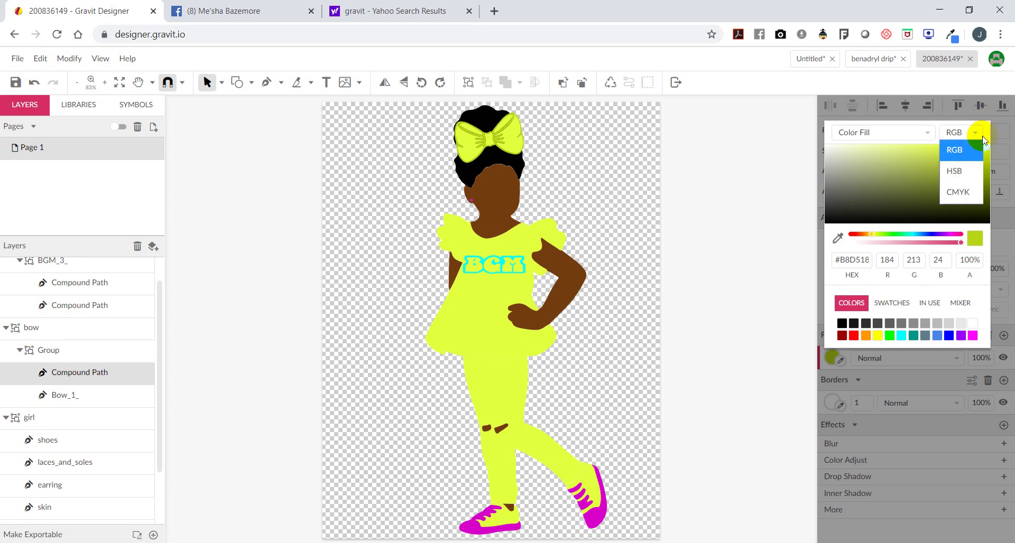
left_click(968, 182)
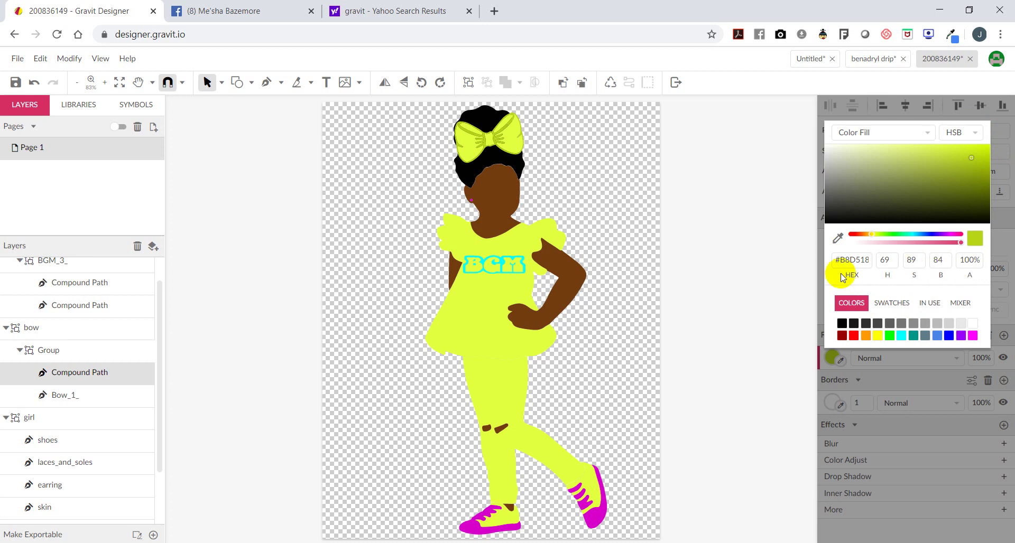
left_click(985, 139)
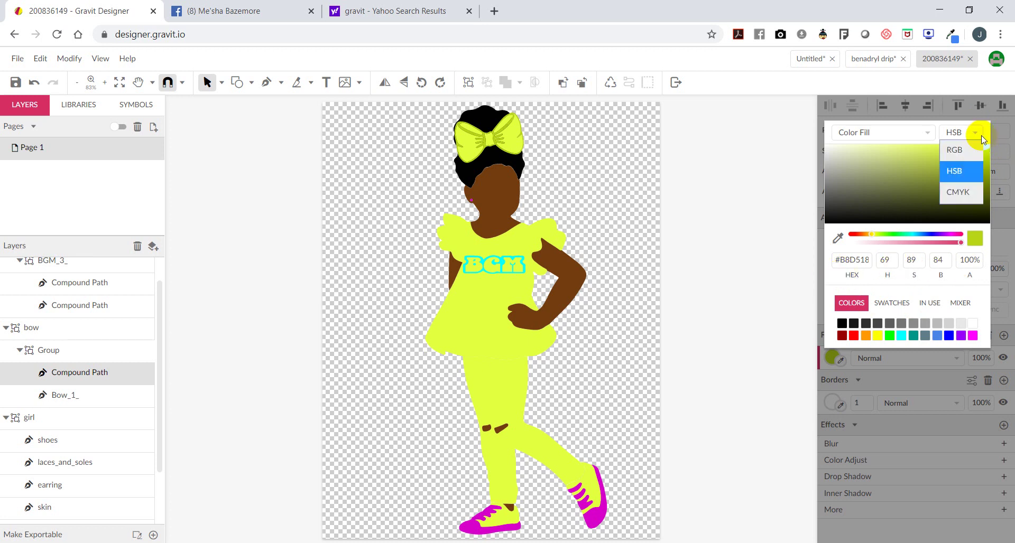
left_click(977, 193)
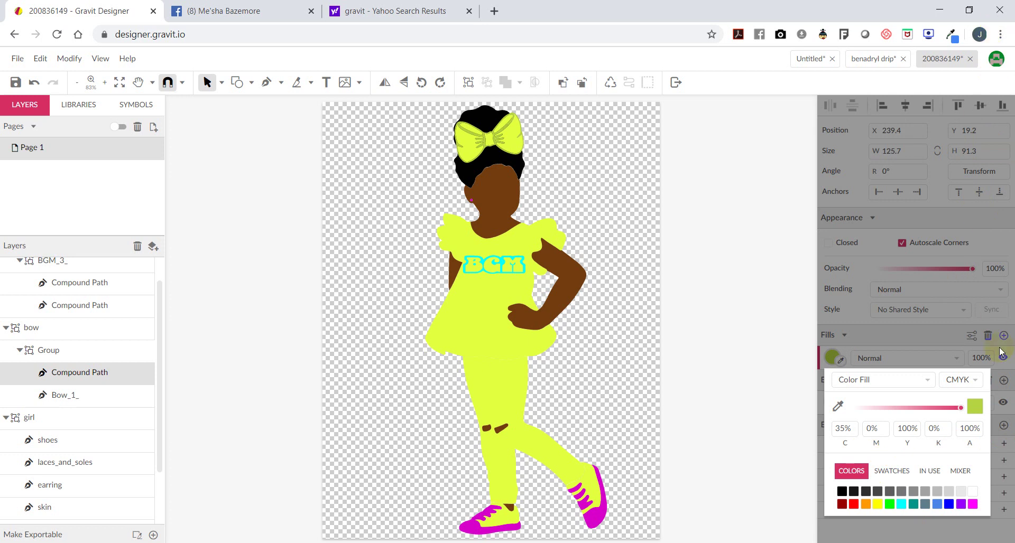
left_click(955, 385)
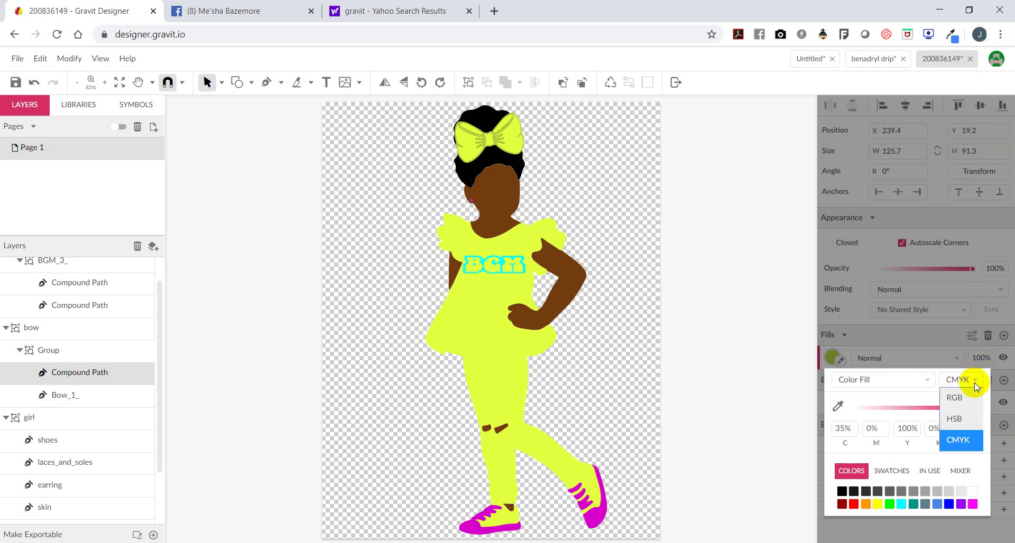
left_click(976, 395)
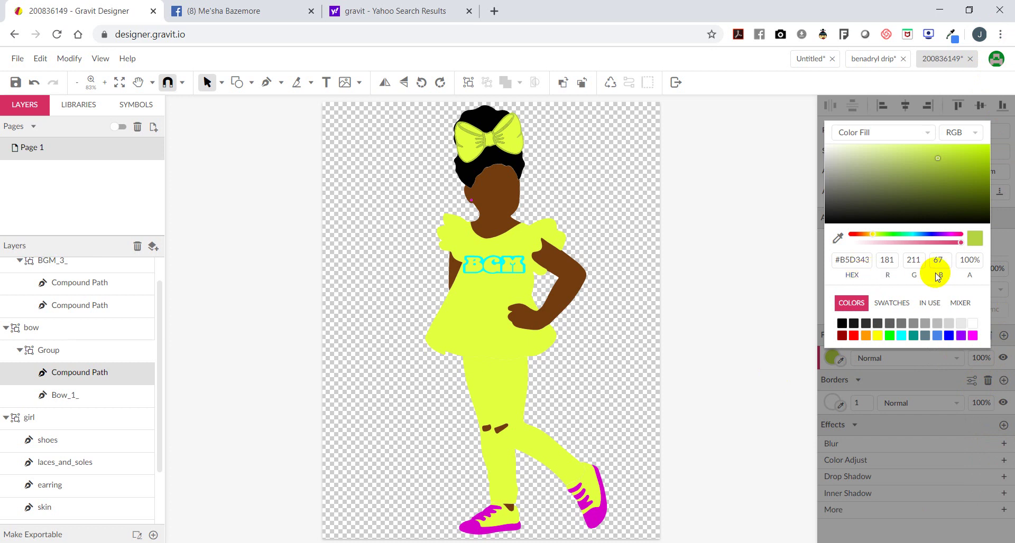
- Open the SchemeColor.com website in a new browser tab
left_click(492, 10)
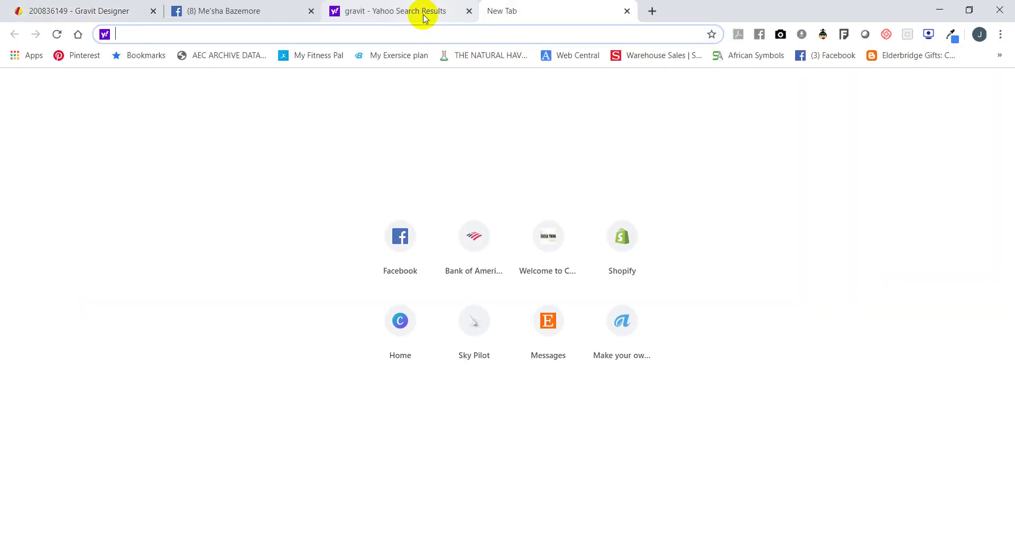
type("color")
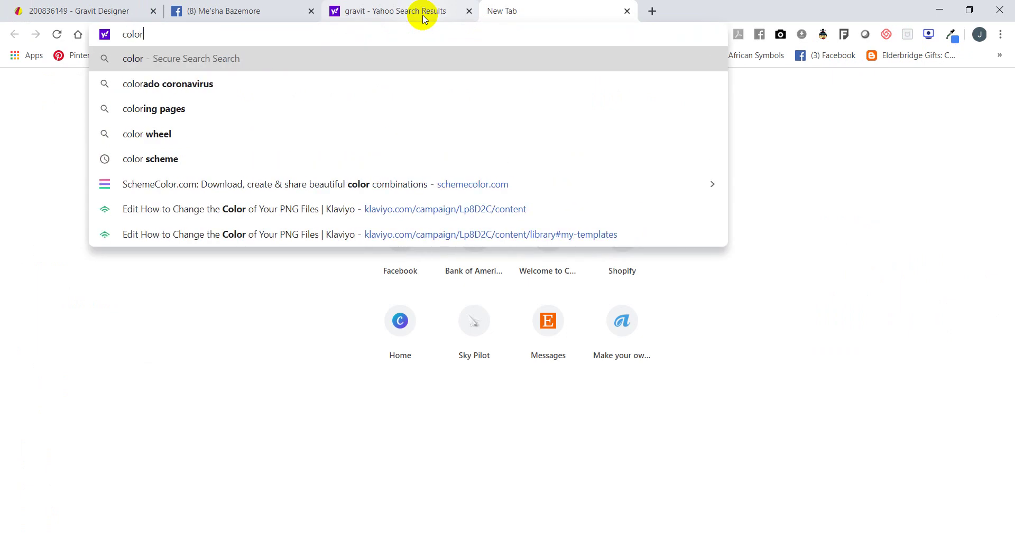
left_click(493, 176)
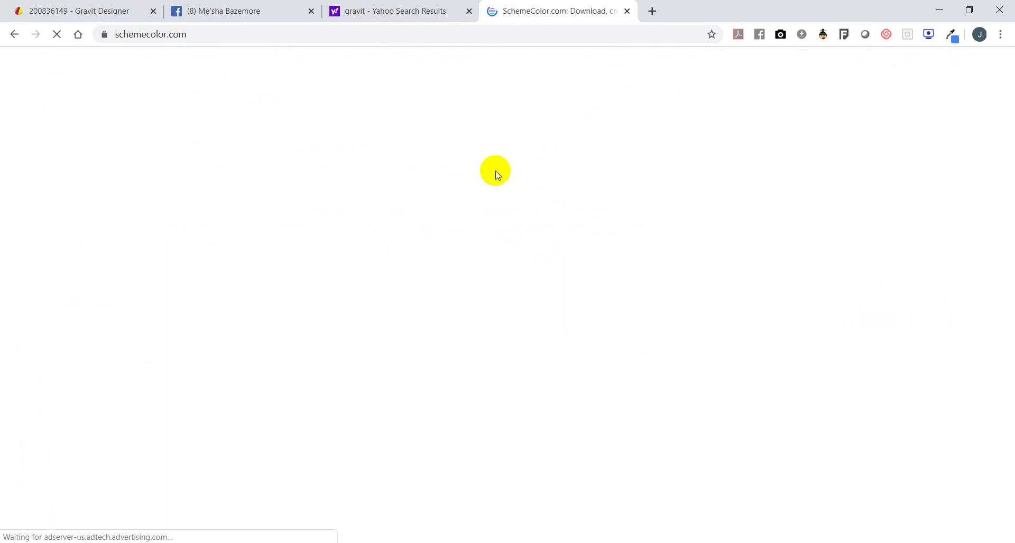
- Browse the featured palettes on SchemeColor and search for "spring" color schemes
scroll(537, 203, "down", 15)
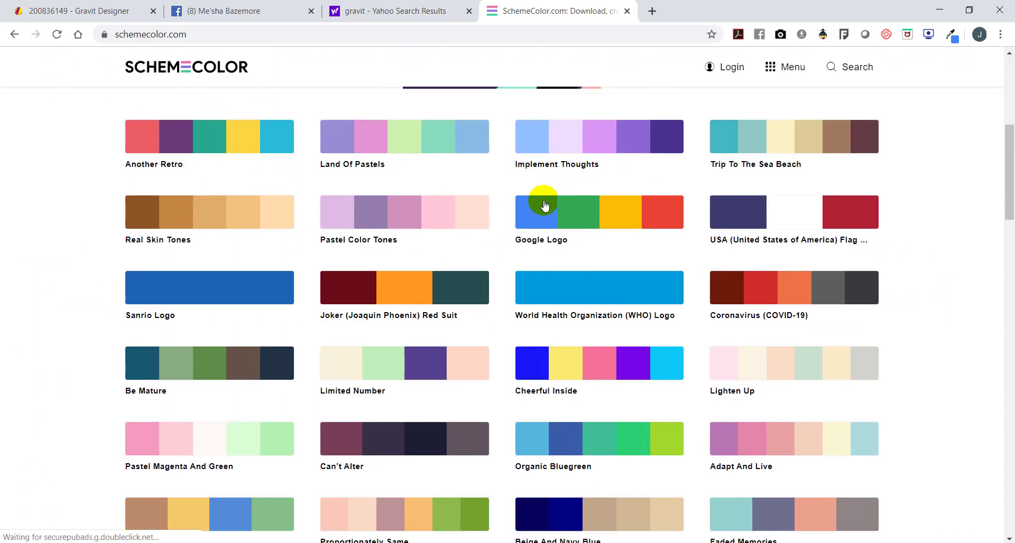
scroll(855, 335, "down", 3)
scroll(899, 328, "up", 10)
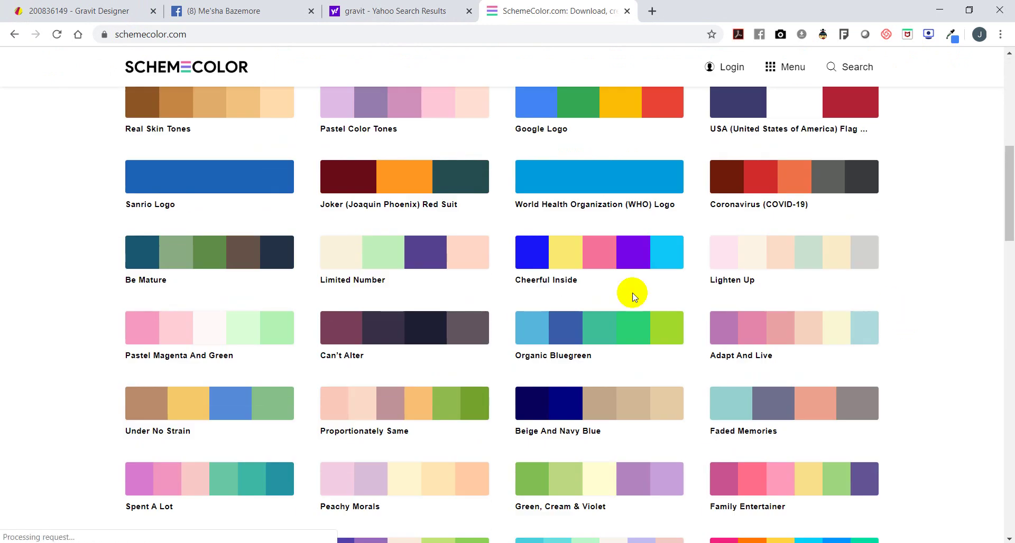
scroll(626, 297, "up", 10)
scroll(625, 293, "down", 20)
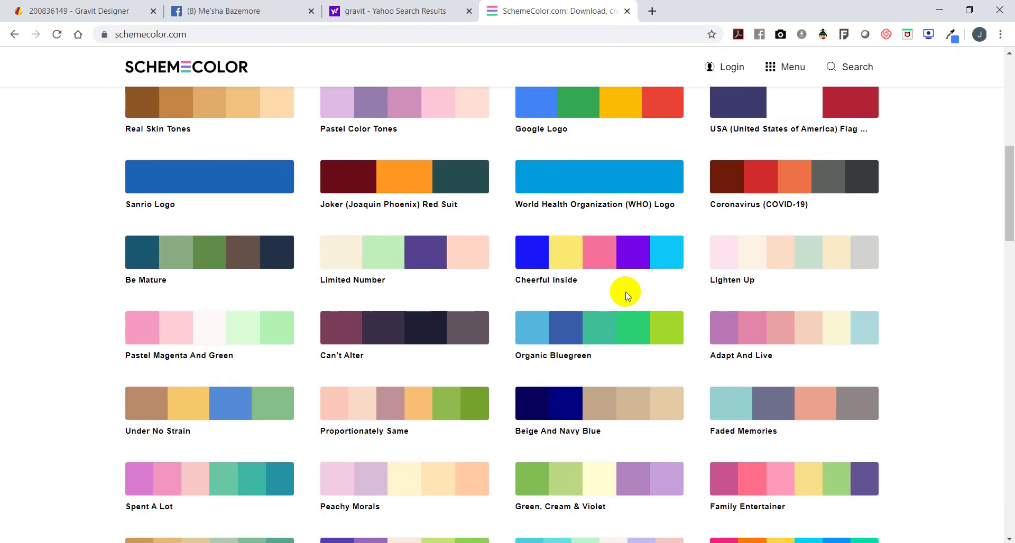
scroll(624, 290, "up", 10)
scroll(639, 275, "up", 5)
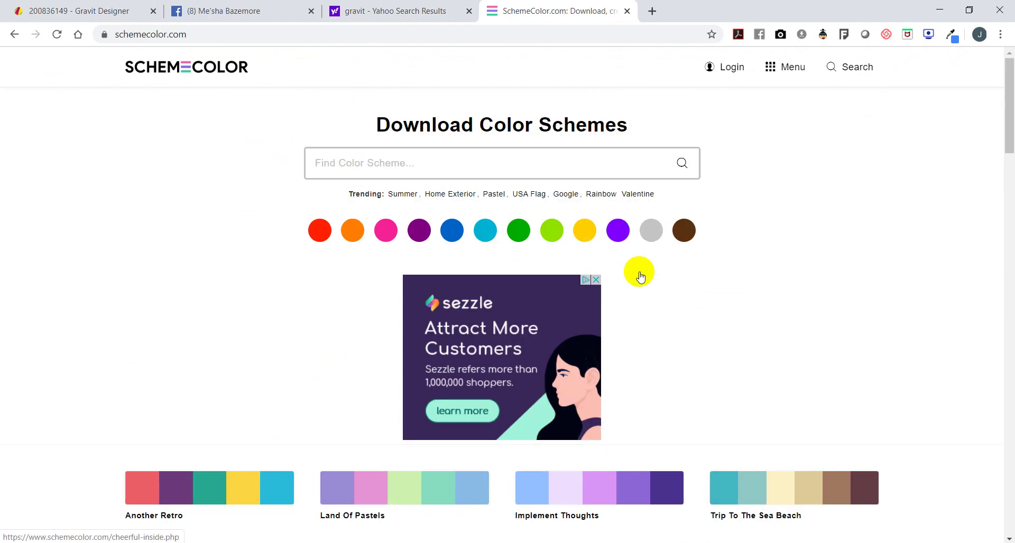
left_click(528, 174)
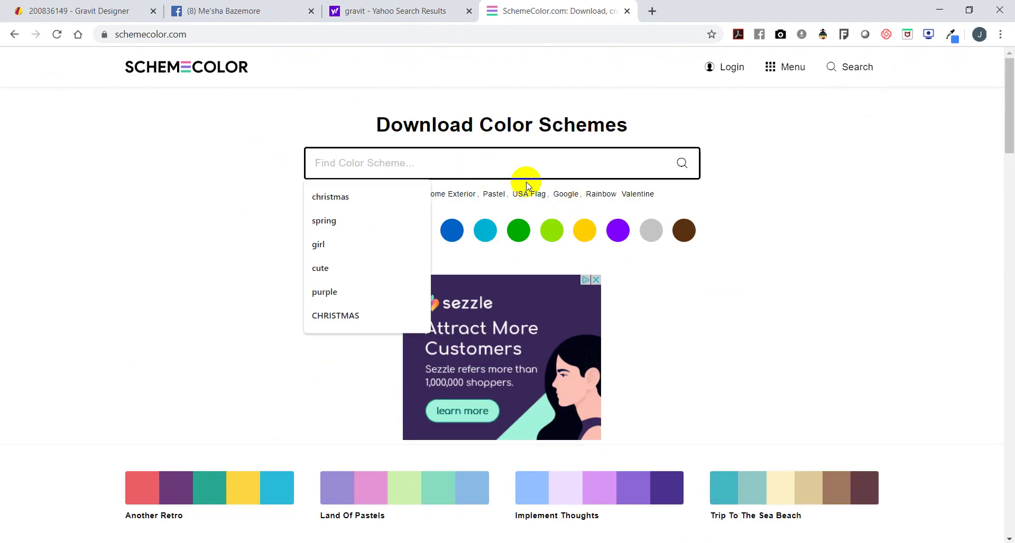
type("spring")
key("Return")
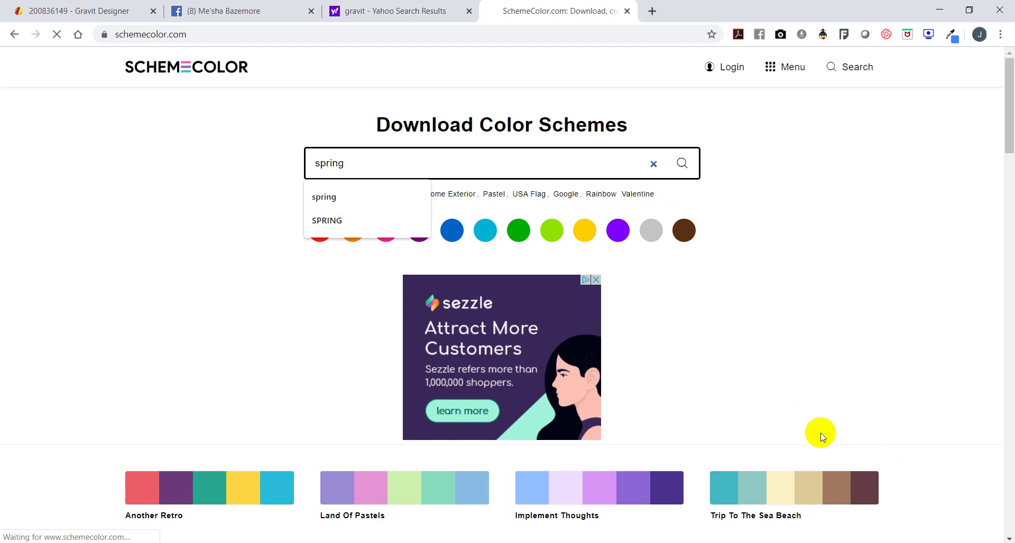
left_click(895, 342)
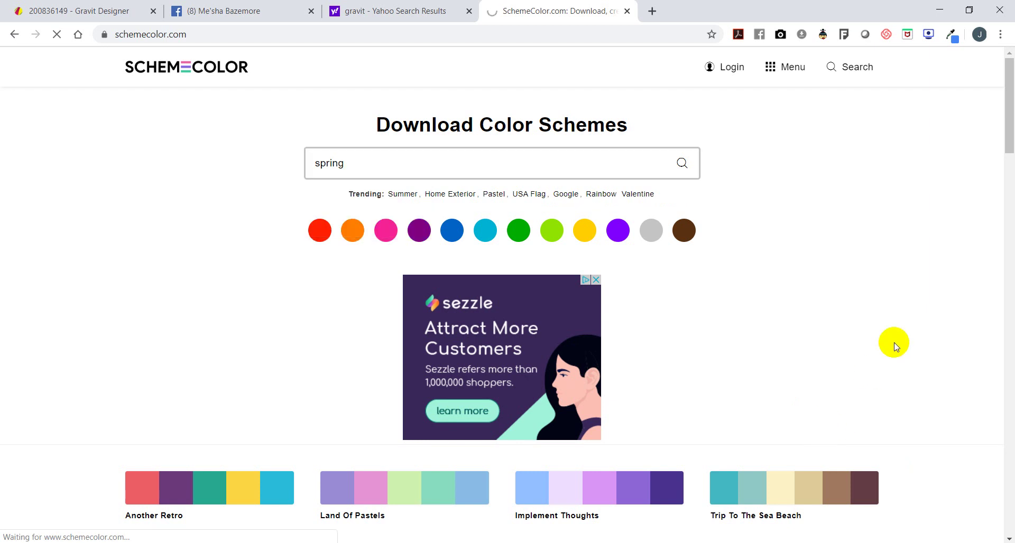
left_click(682, 163)
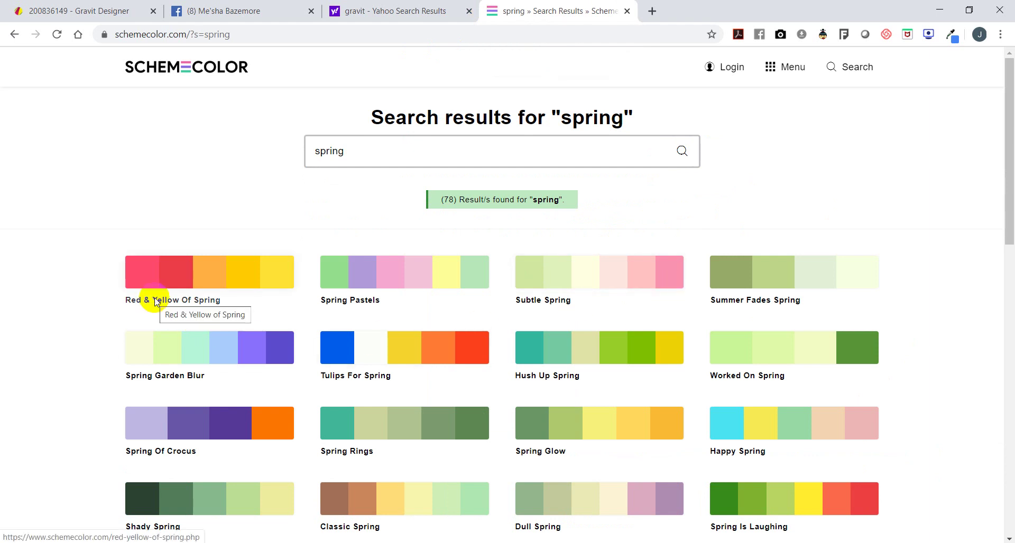
- Open the Beautiful Spring color scheme from the search results and review the codes of its individual colors
scroll(786, 282, "down", 6)
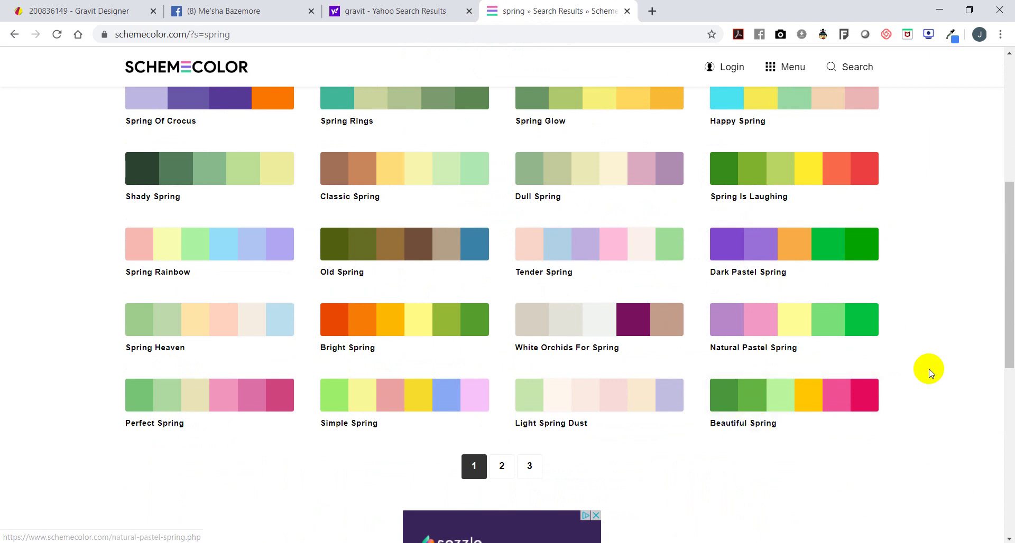
left_click(722, 415)
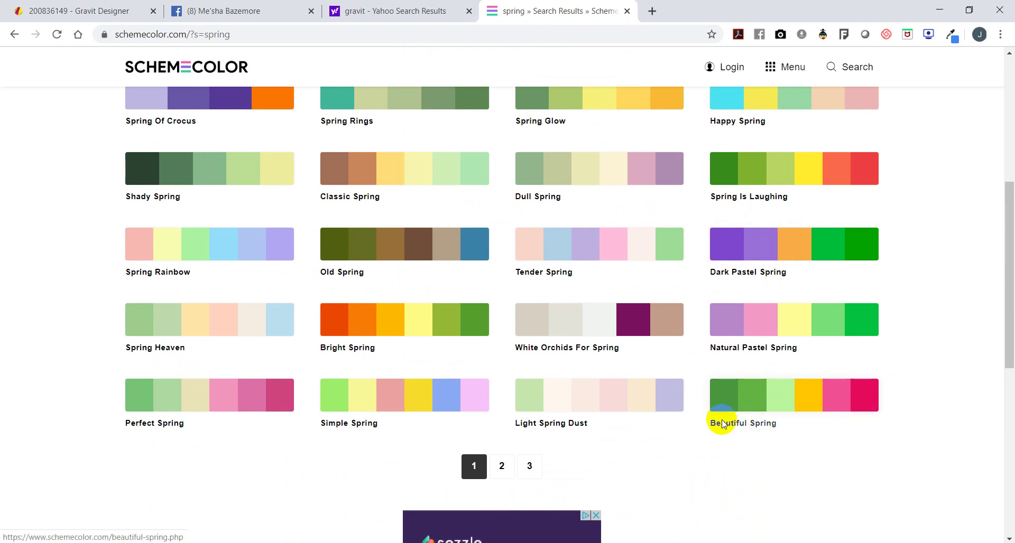
left_click(849, 403)
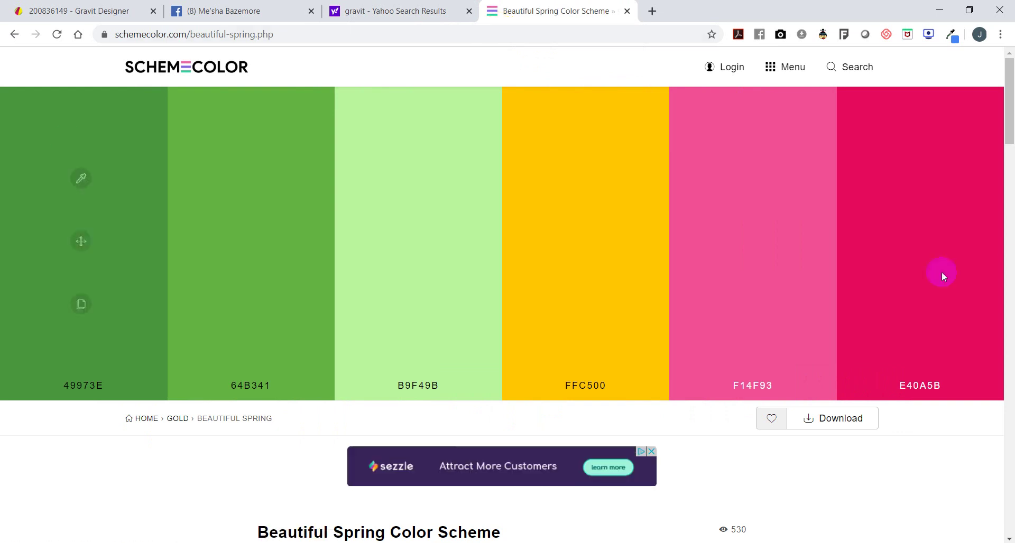
scroll(714, 368, "down", 15)
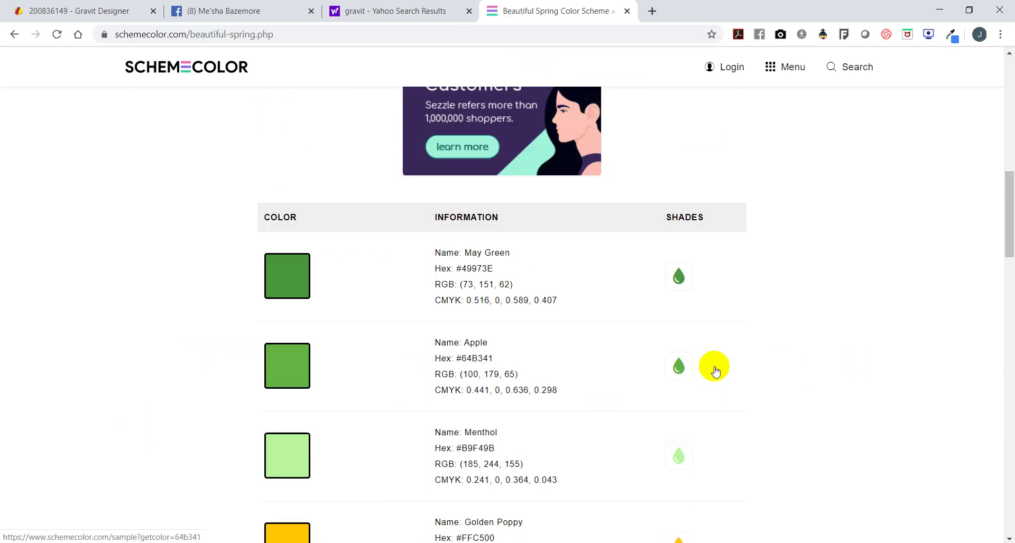
scroll(281, 392, "down", 4)
scroll(335, 277, "up", 4)
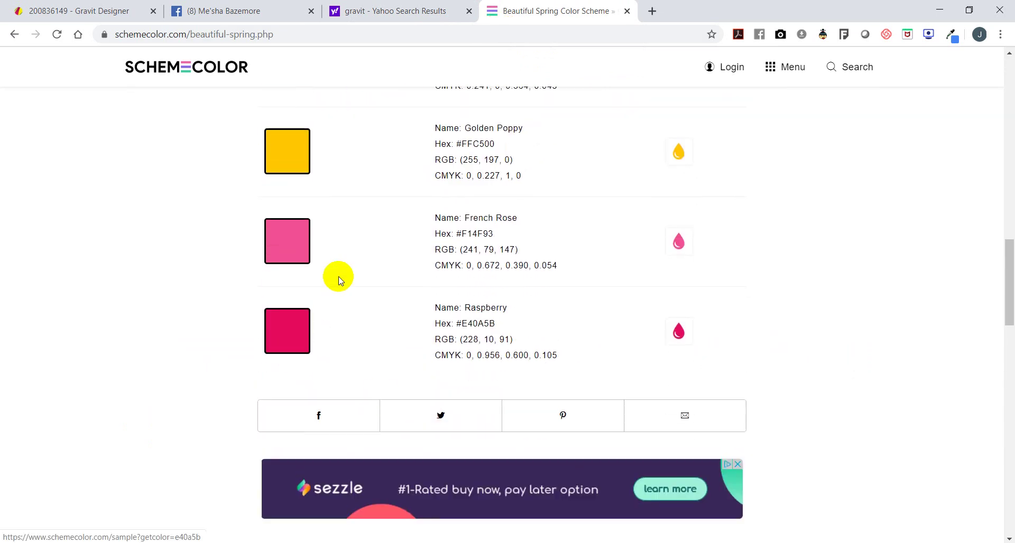
left_click(297, 352)
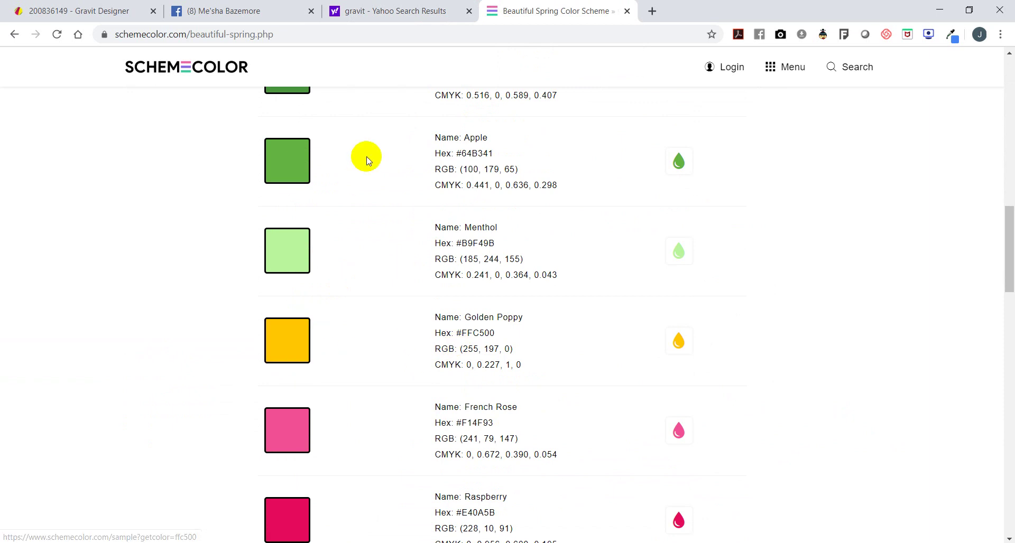
- Move the Gravit Designer tab beside the SchemeColor tab and copy Golden Poppy's hex code, #FFC500, from the scheme
left_click(41, 5)
left_click_drag(35, 11, 376, 11)
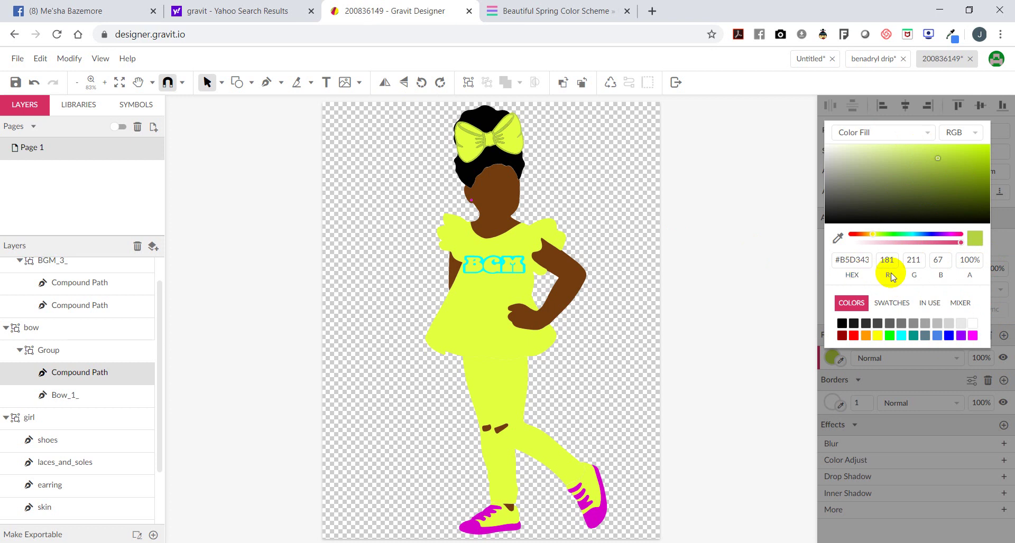
left_click(507, 15)
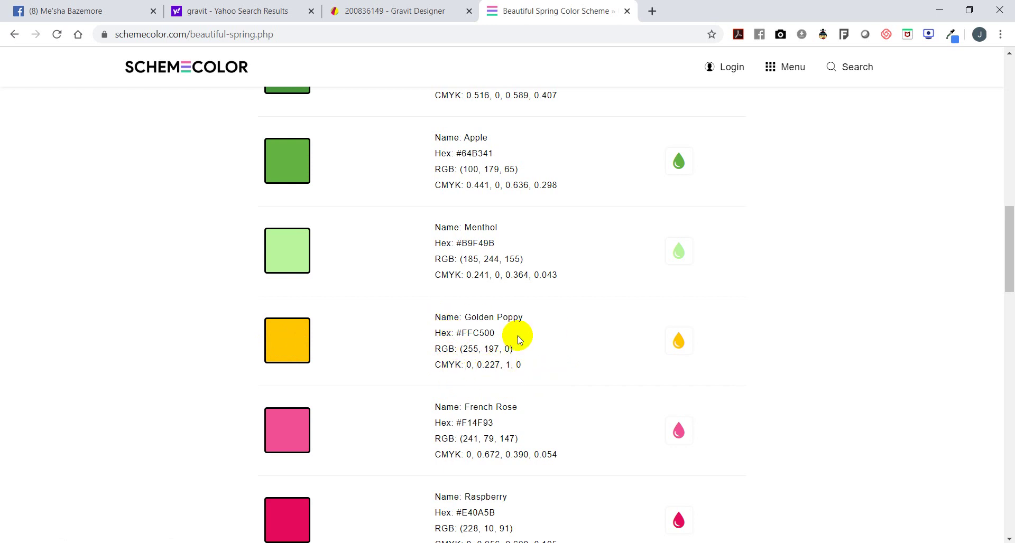
left_click_drag(499, 339, 446, 333)
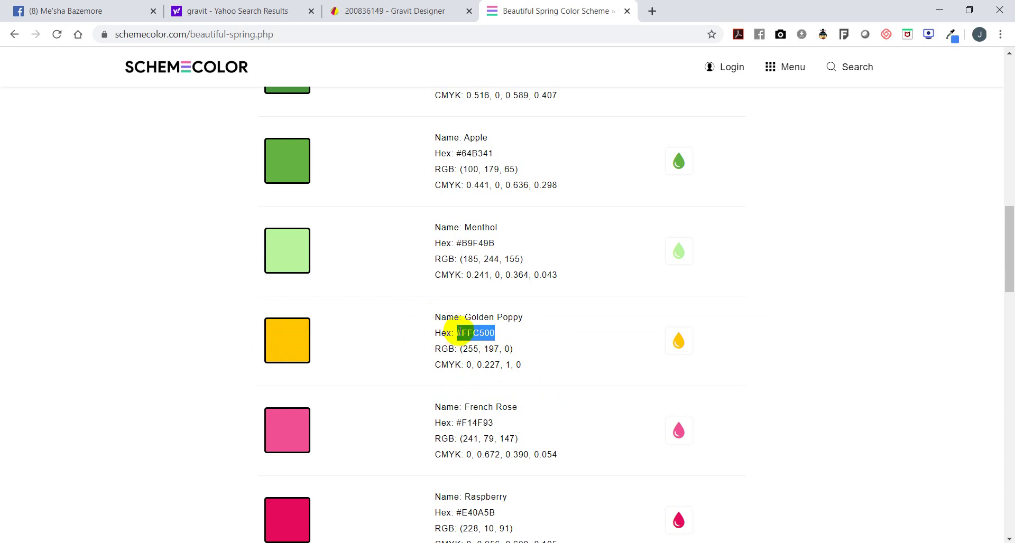
right_click(458, 332)
left_click(468, 340)
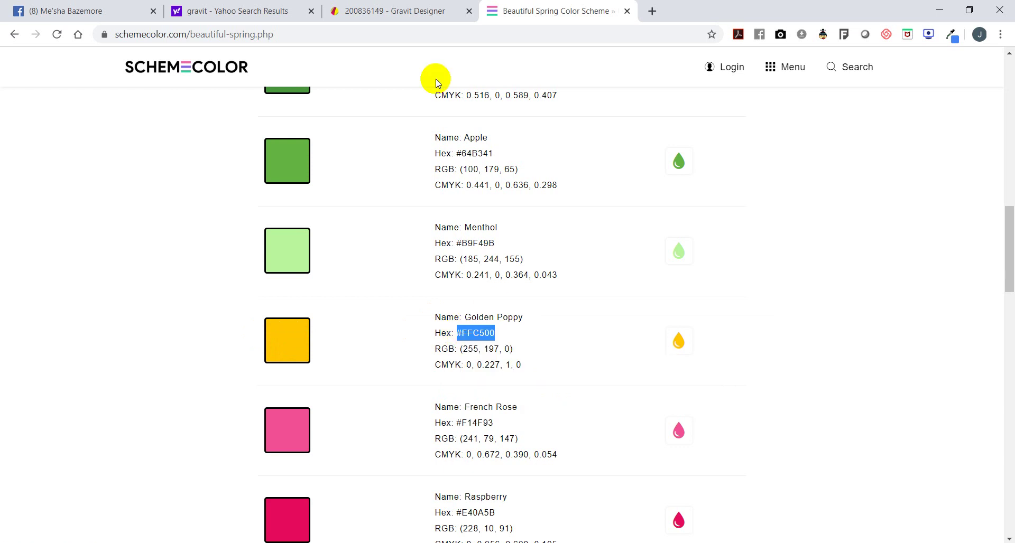
- Return to Gravit Designer and set the fill of the bow's detail compound path to #FFC500
left_click(350, 20)
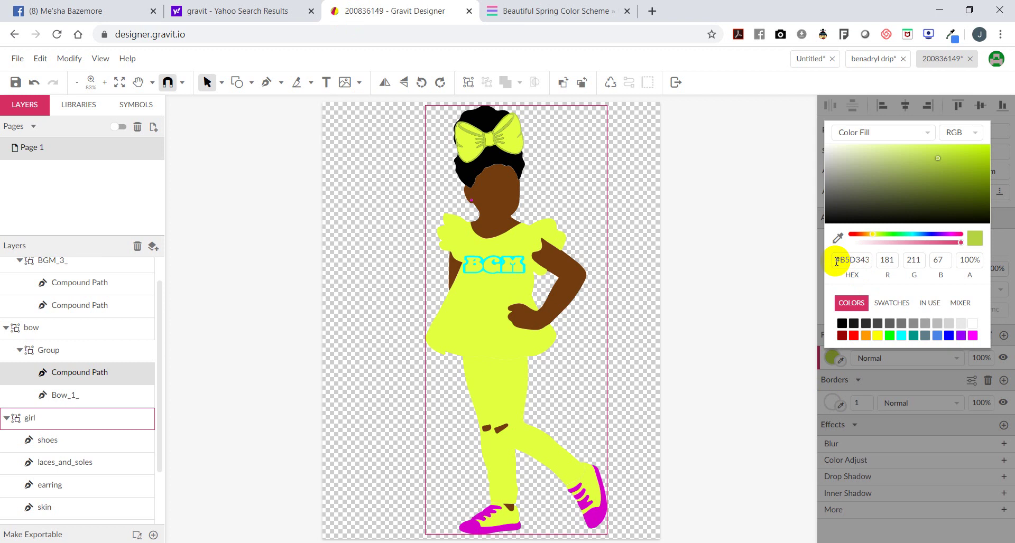
left_click_drag(836, 261, 865, 259)
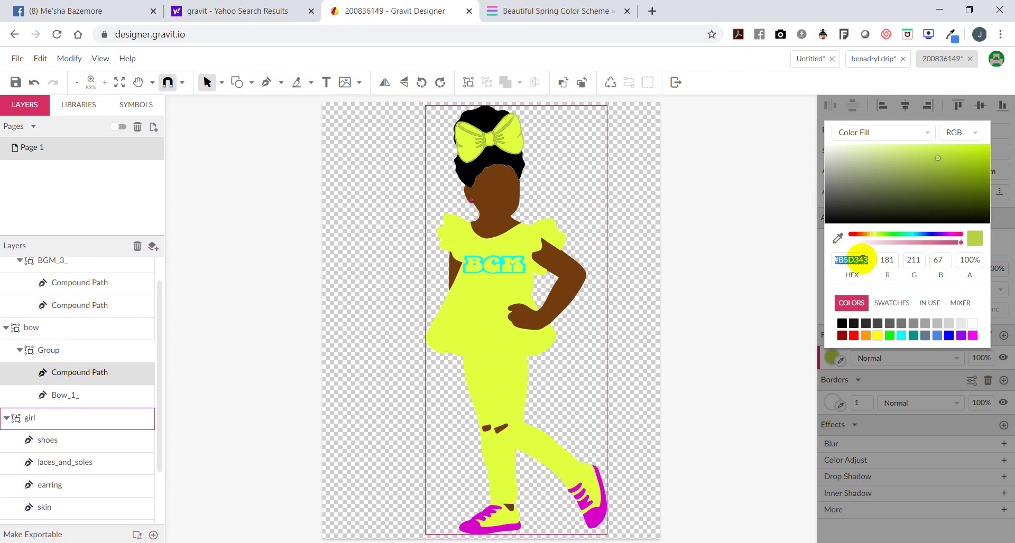
right_click(862, 259)
left_click(851, 354)
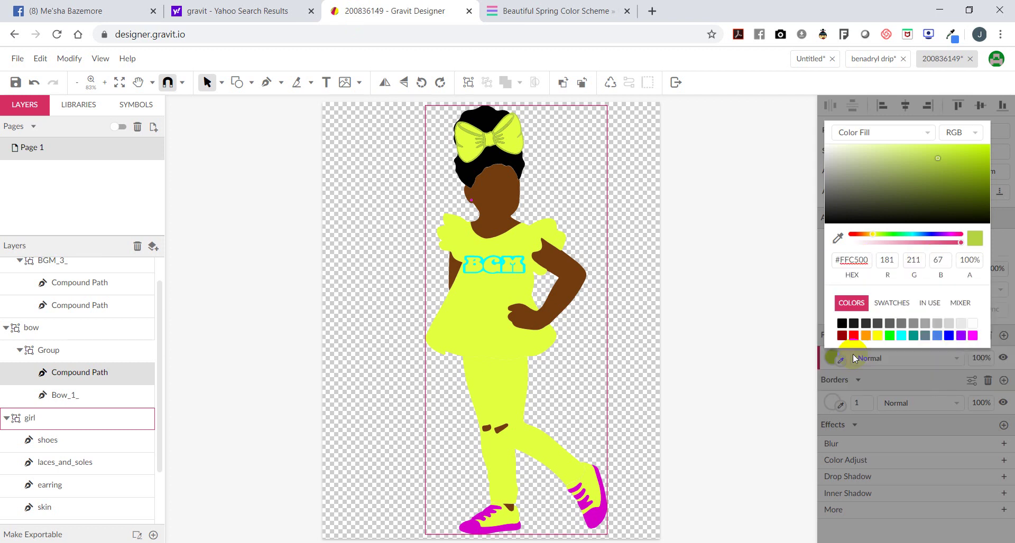
left_click(717, 339)
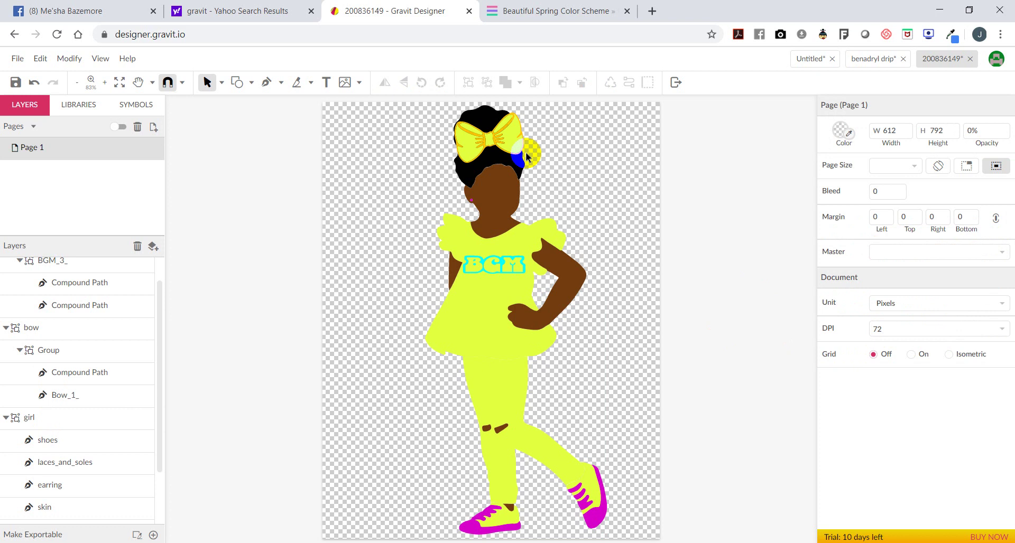
left_click(526, 157)
left_click(482, 142)
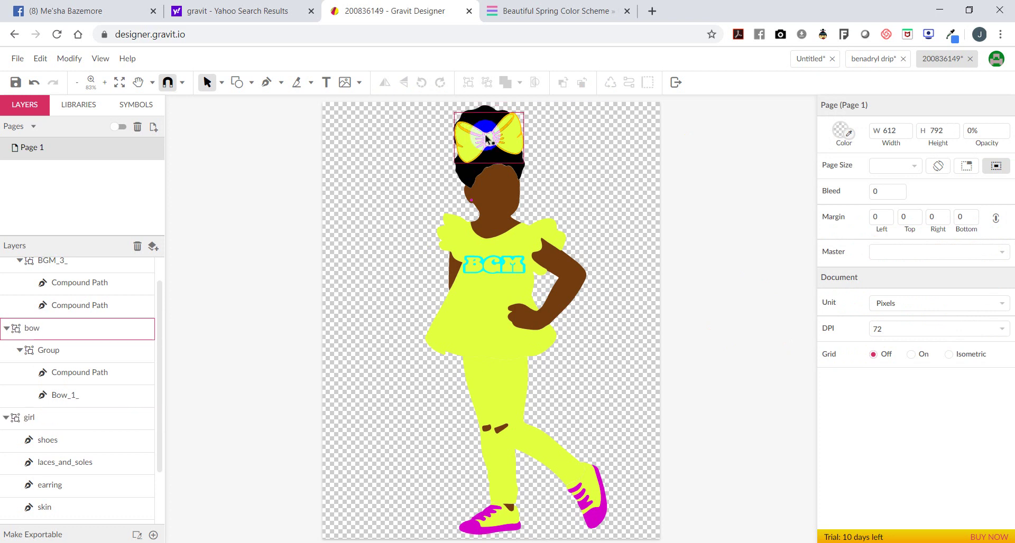
- Set the fill color of the girl's shirt layer to #FFC500
scroll(84, 334, "up", 1)
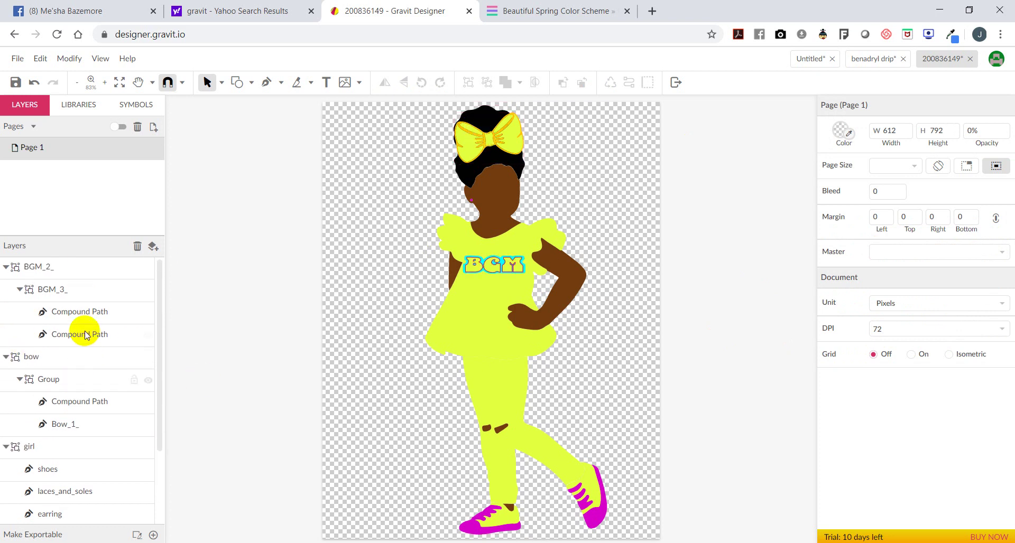
scroll(106, 338, "down", 3)
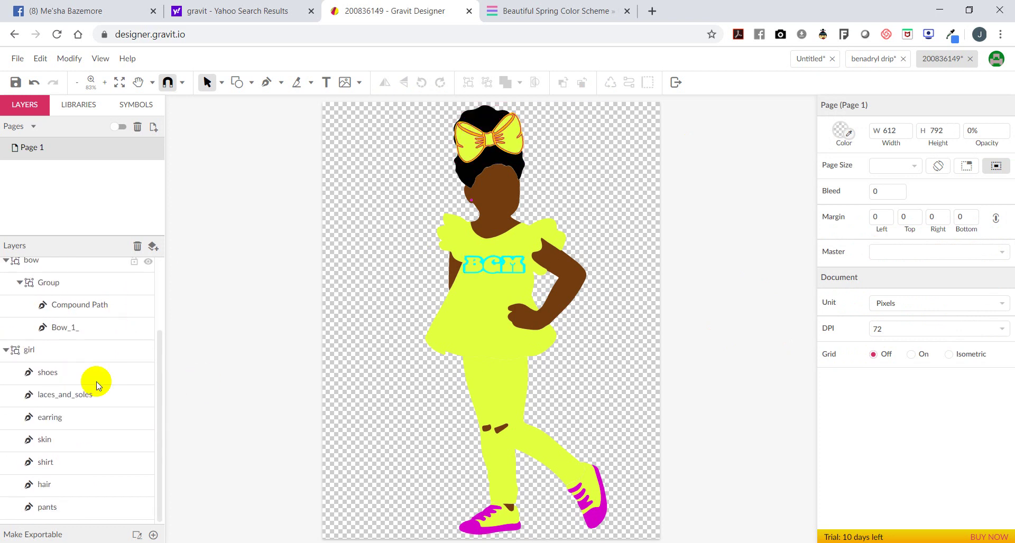
left_click(52, 462)
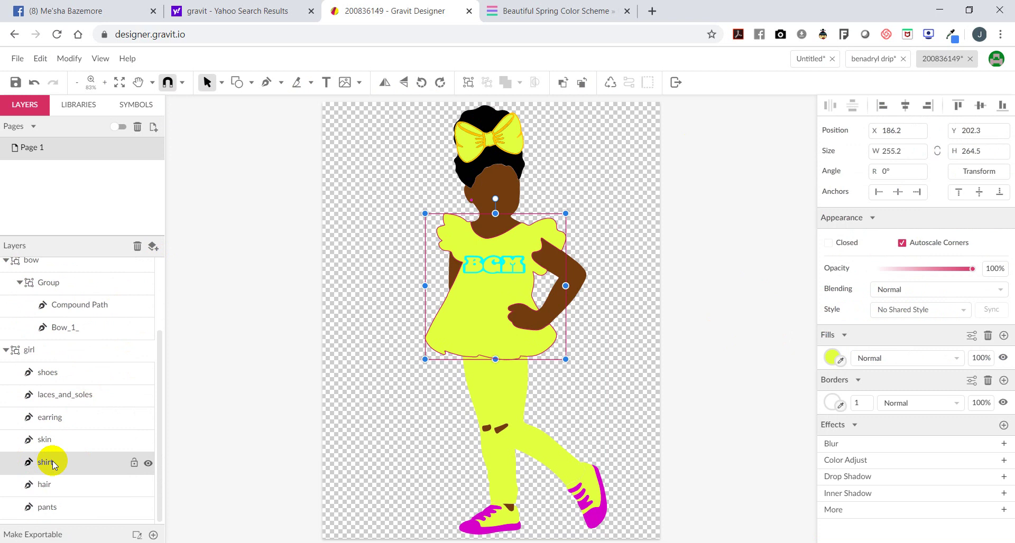
left_click(834, 358)
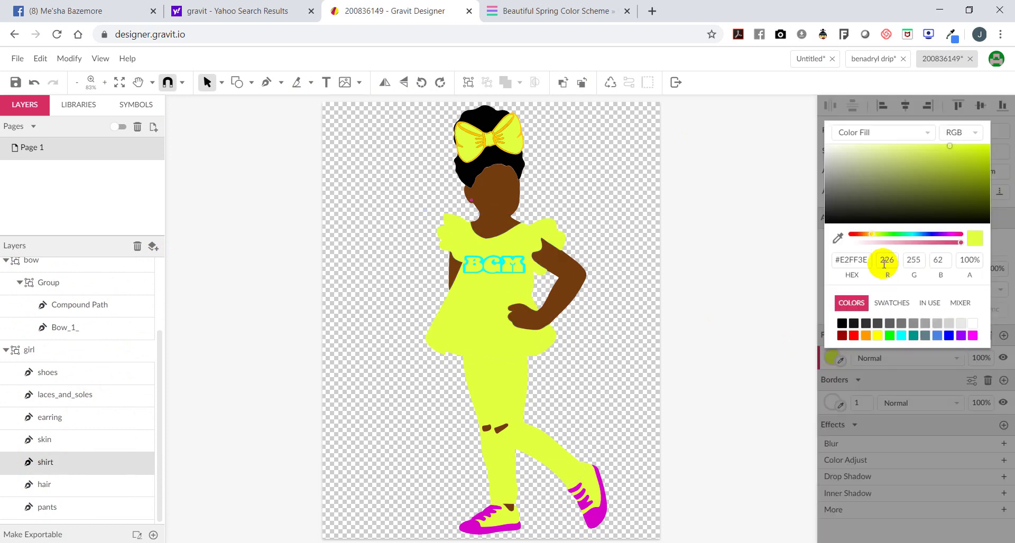
left_click(862, 261)
mouse_move(862, 261)
left_mouse_down()
mouse_move(819, 260)
mouse_move(844, 259)
left_mouse_up()
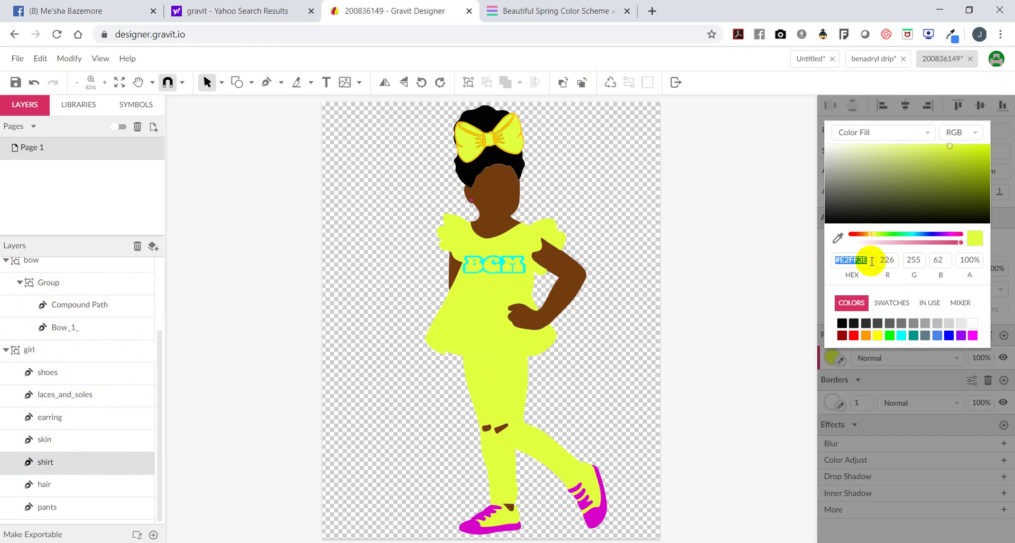
right_click(851, 260)
left_click(853, 322)
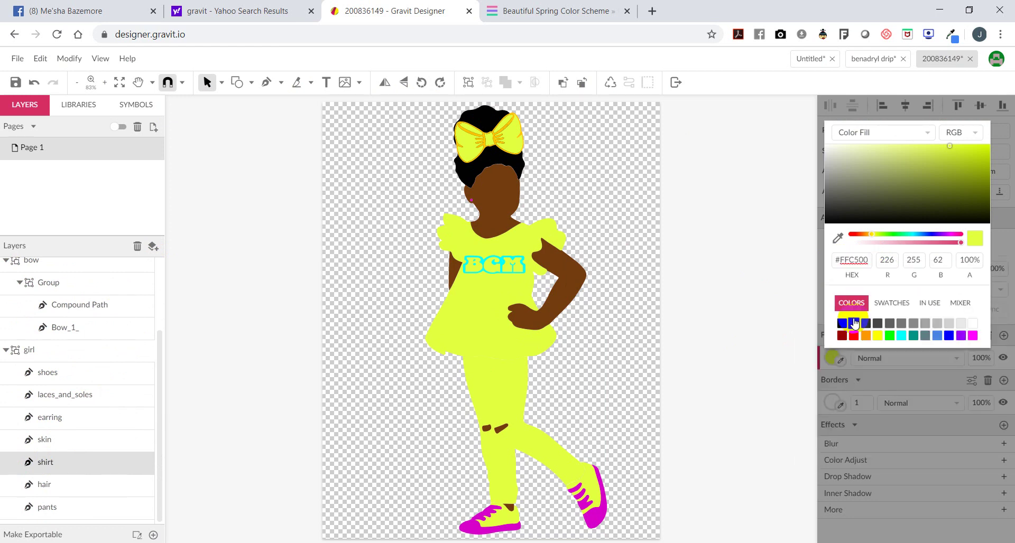
left_click(735, 332)
left_click(511, 318)
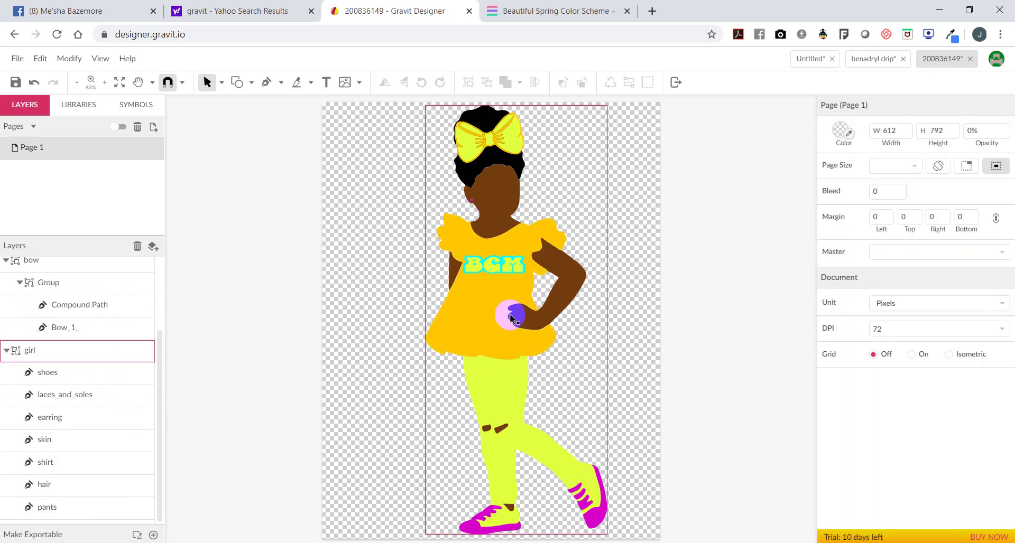
- Switch to the SchemeColor page and copy Apple's hex code, #64B341, from the Beautiful Spring scheme
left_click(571, 10)
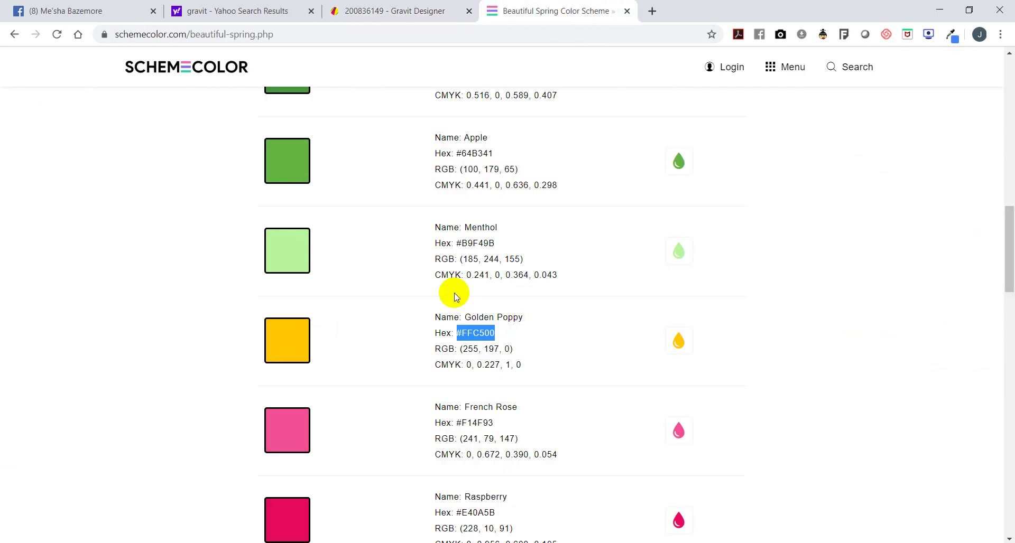
left_click_drag(493, 154, 459, 153)
right_click(456, 154)
left_click(465, 163)
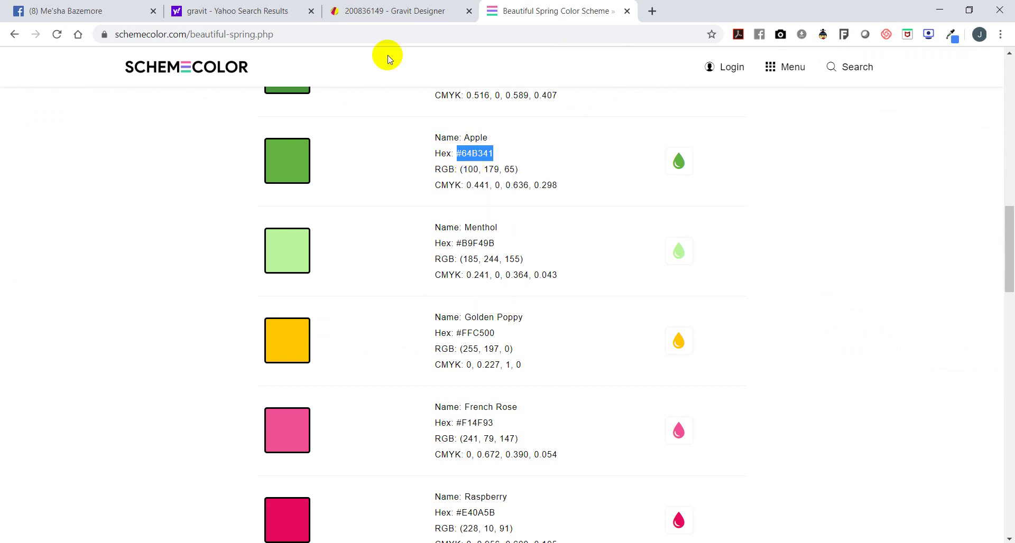
- Return to Gravit Designer and set the fill color of the girl's pants layer to #64B341
left_click(365, 10)
left_click(449, 334)
left_click(706, 174)
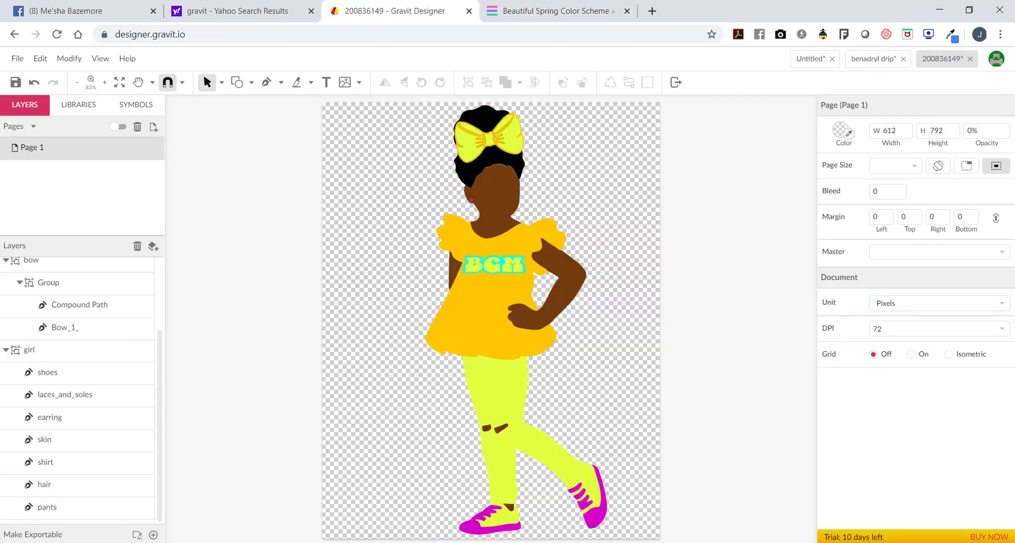
left_click(47, 506)
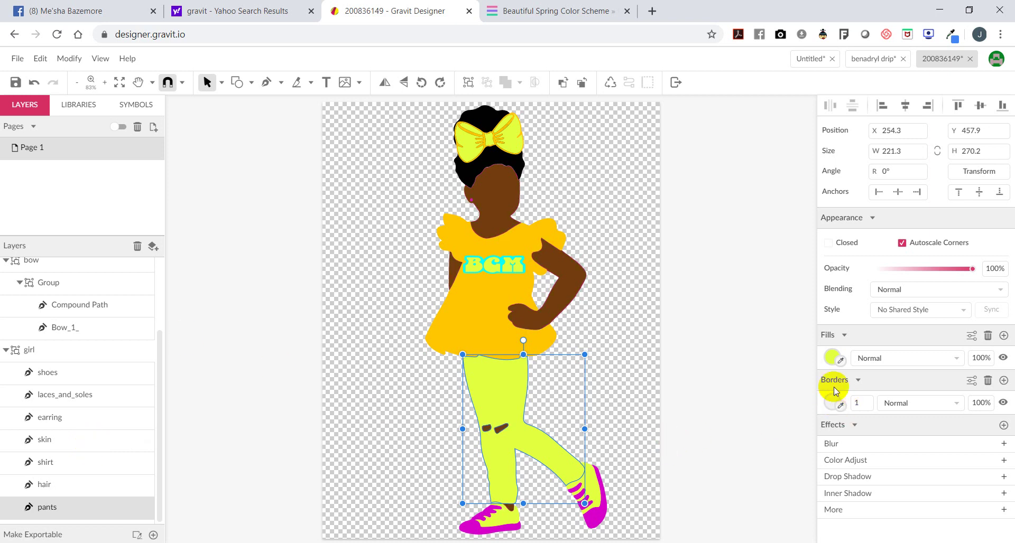
left_click(833, 357)
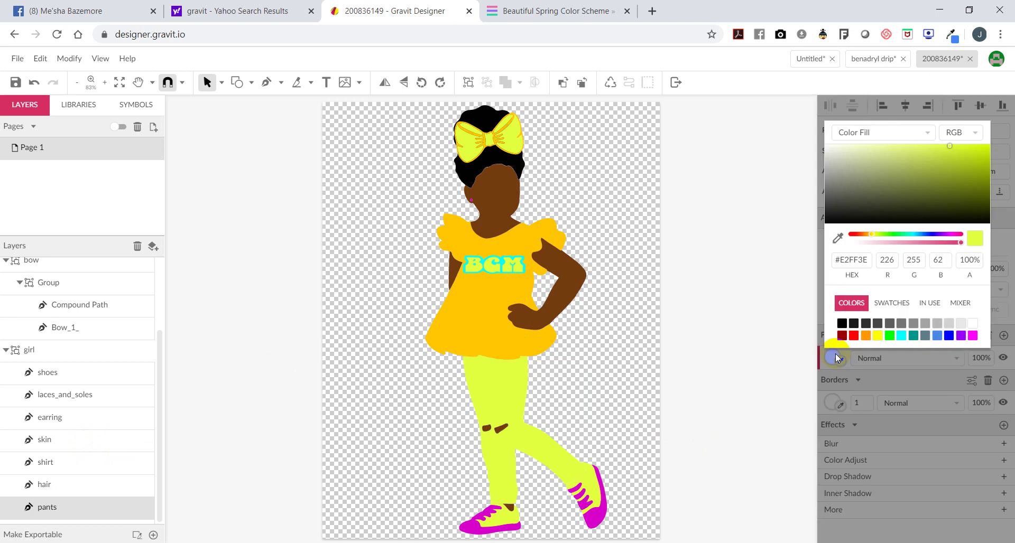
right_click(840, 259)
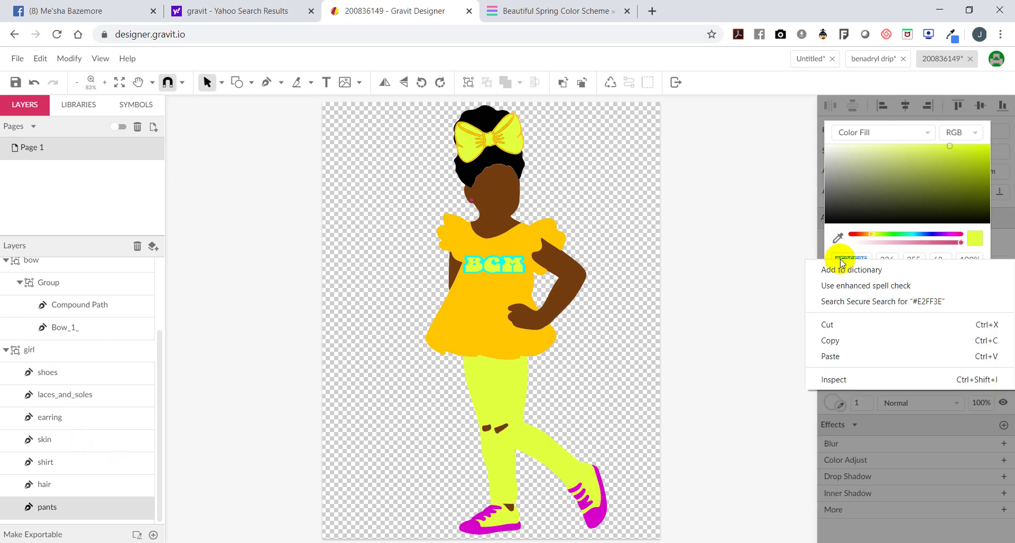
left_click(845, 355)
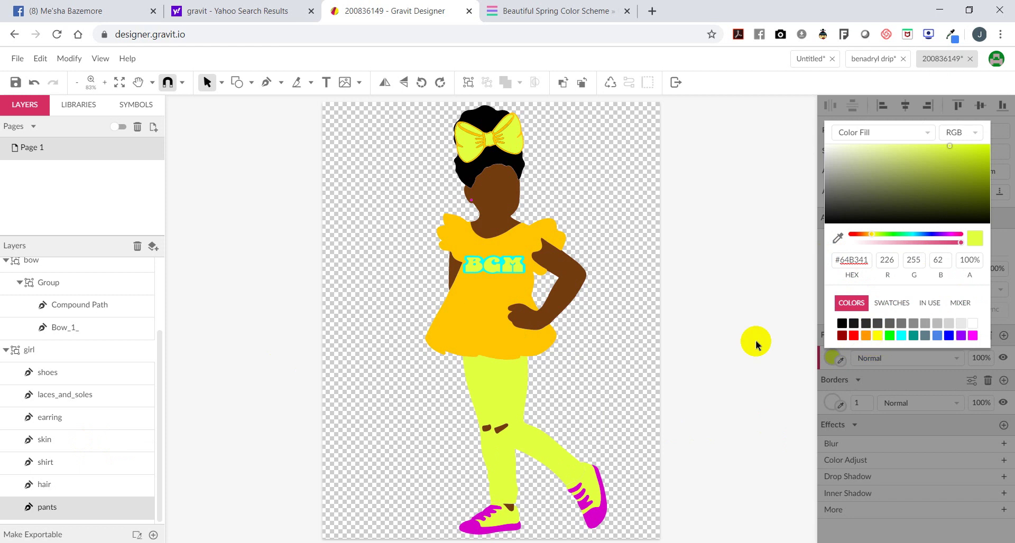
left_click(747, 343)
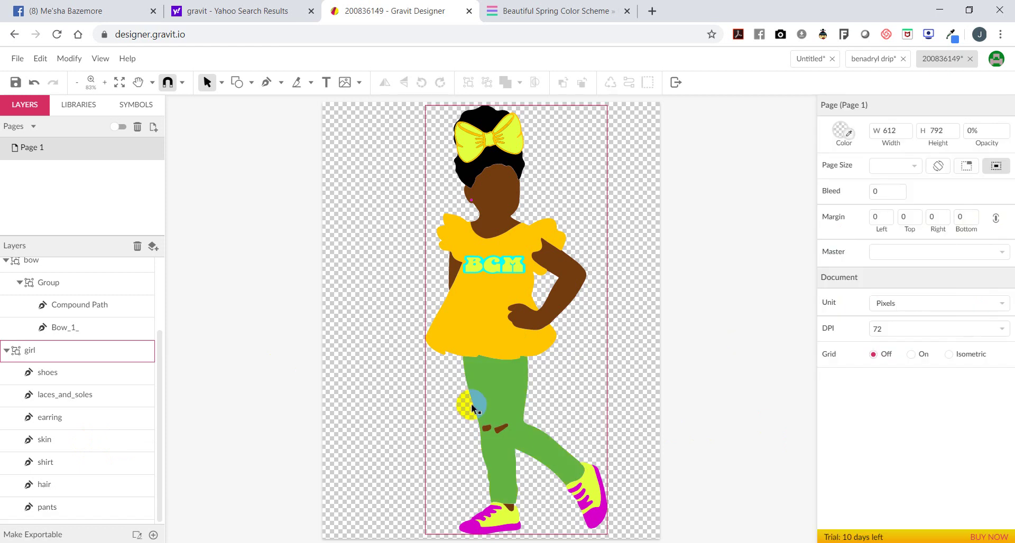
- Give the pants layer a solid black border by changing its border type from Transparent to Color Fill
left_click(36, 509)
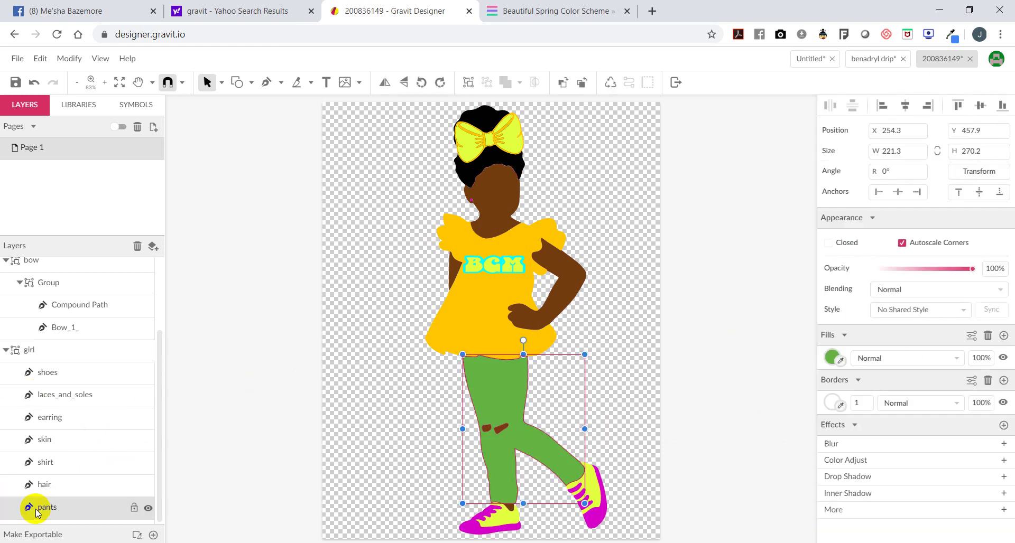
left_click(831, 402)
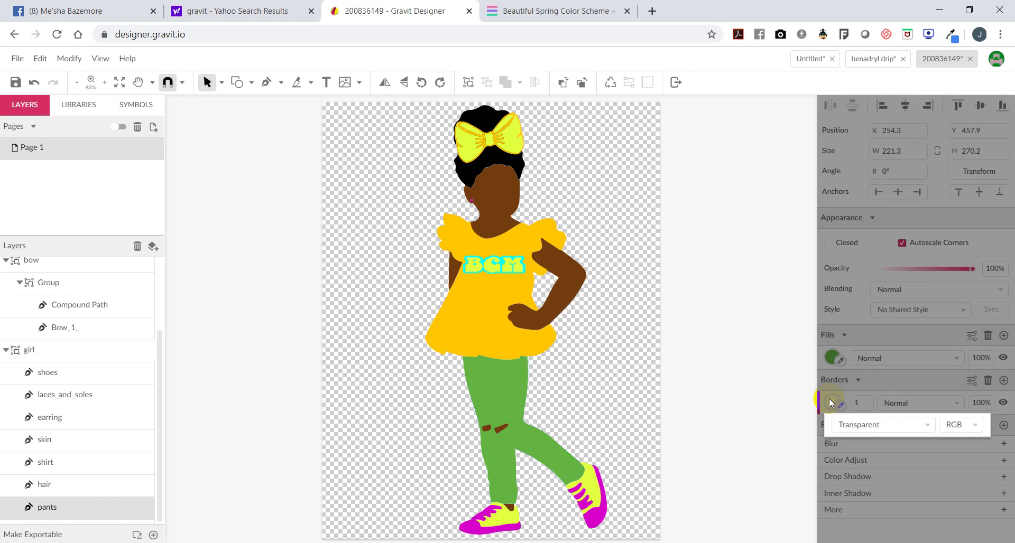
left_click(930, 425)
left_click(905, 295)
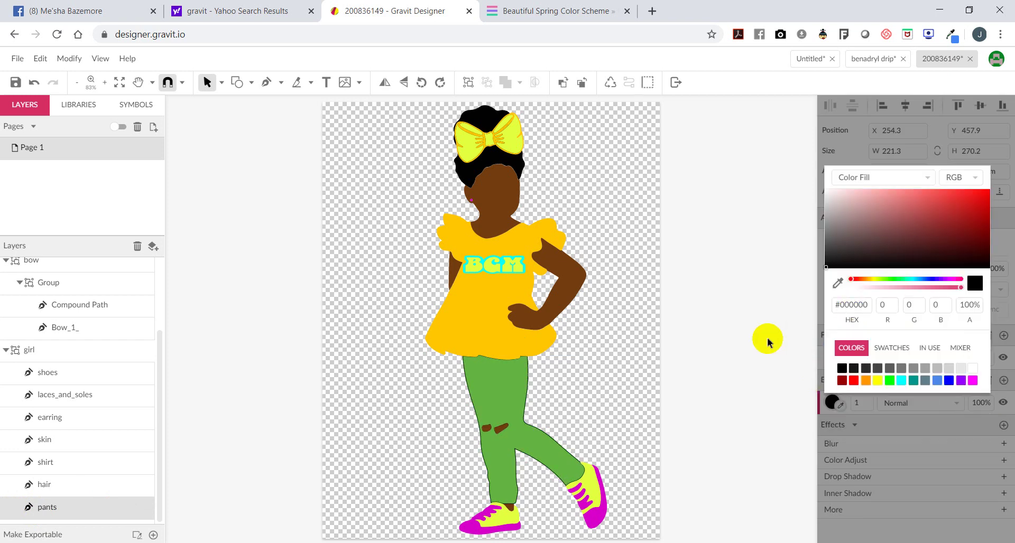
left_click(766, 369)
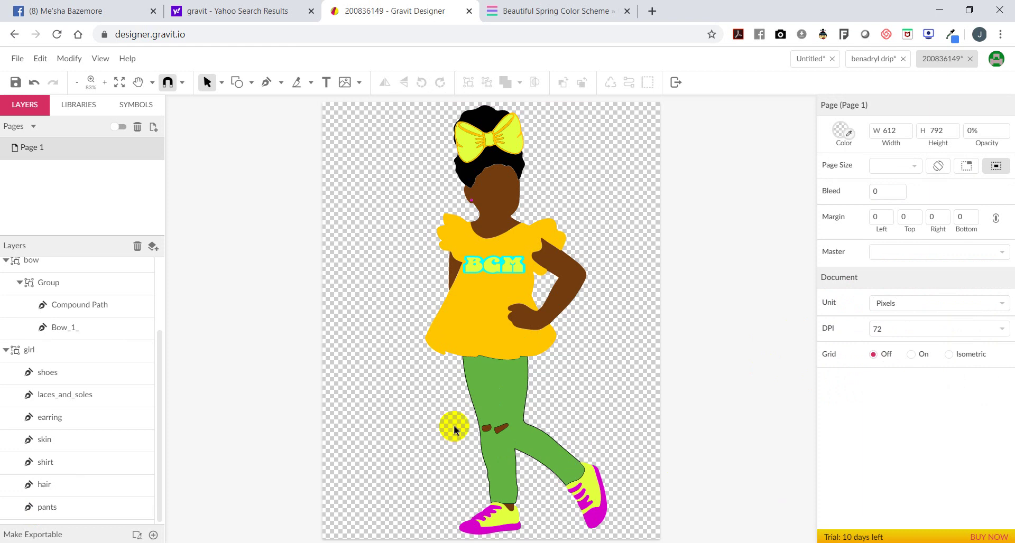
- Give the shirt layer a solid black border using the Color Fill border type
left_click(62, 463)
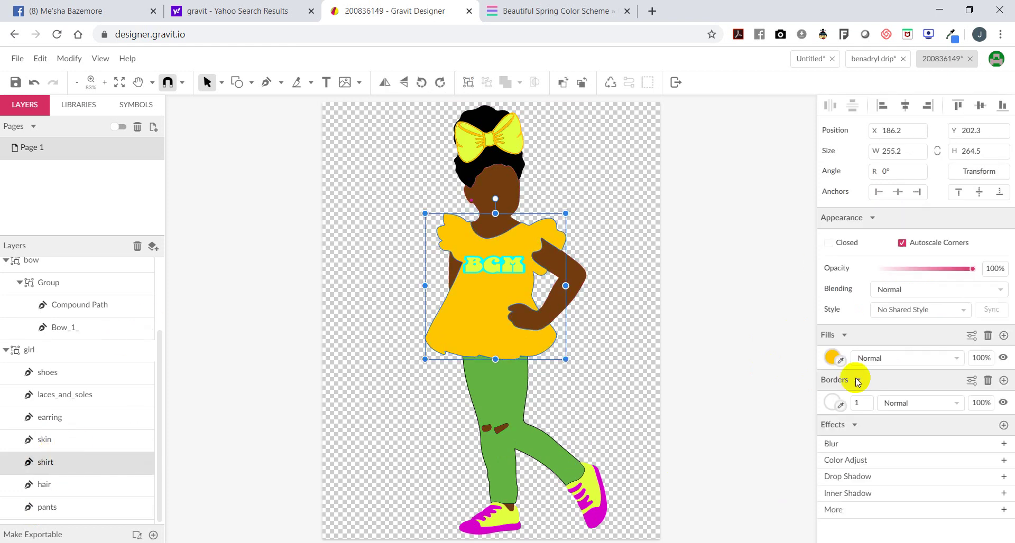
left_click(830, 403)
left_click(877, 423)
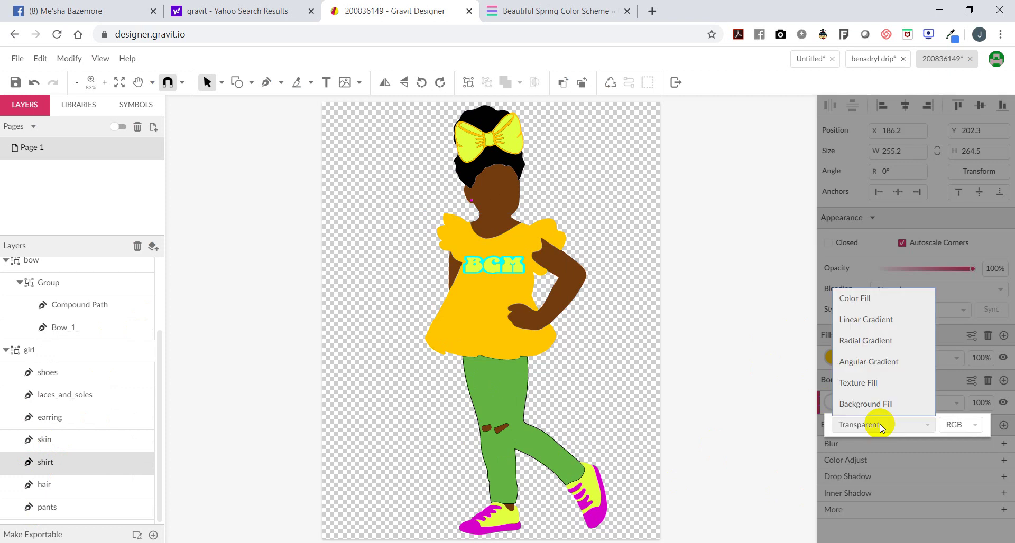
left_click(914, 299)
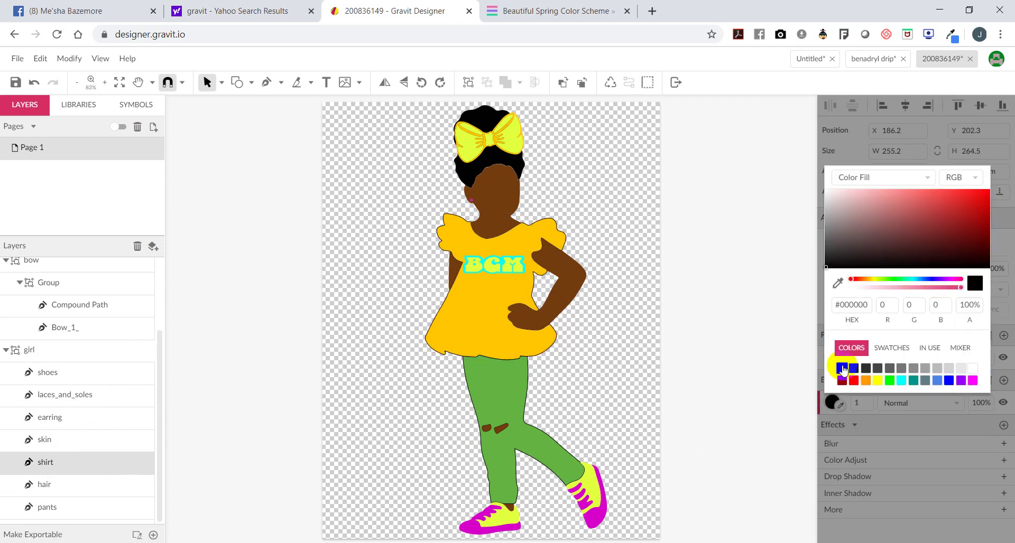
left_click(684, 407)
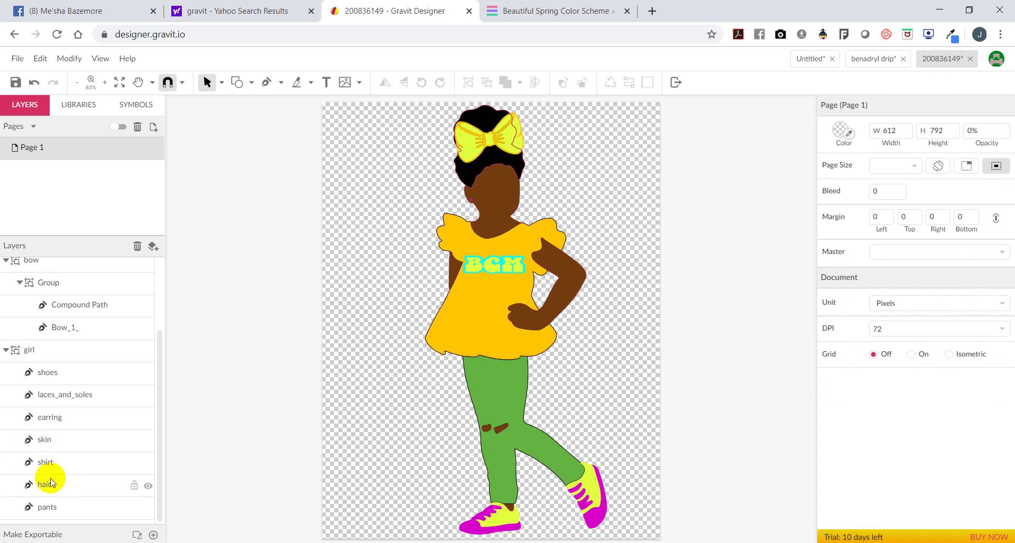
- Open the skin layer's fill color, and switch to SchemeColor to search for "skin tone" palettes
left_click(58, 440)
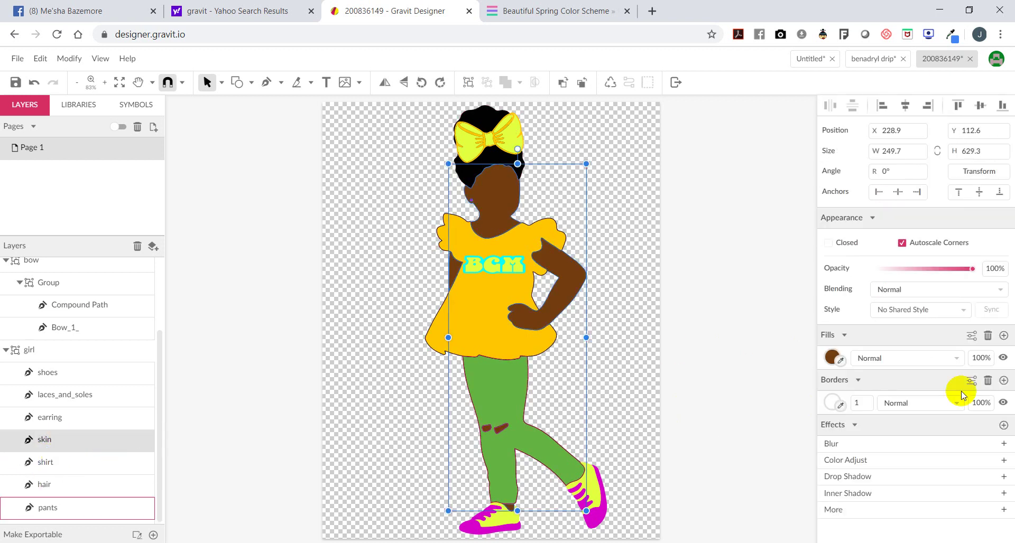
left_click(831, 359)
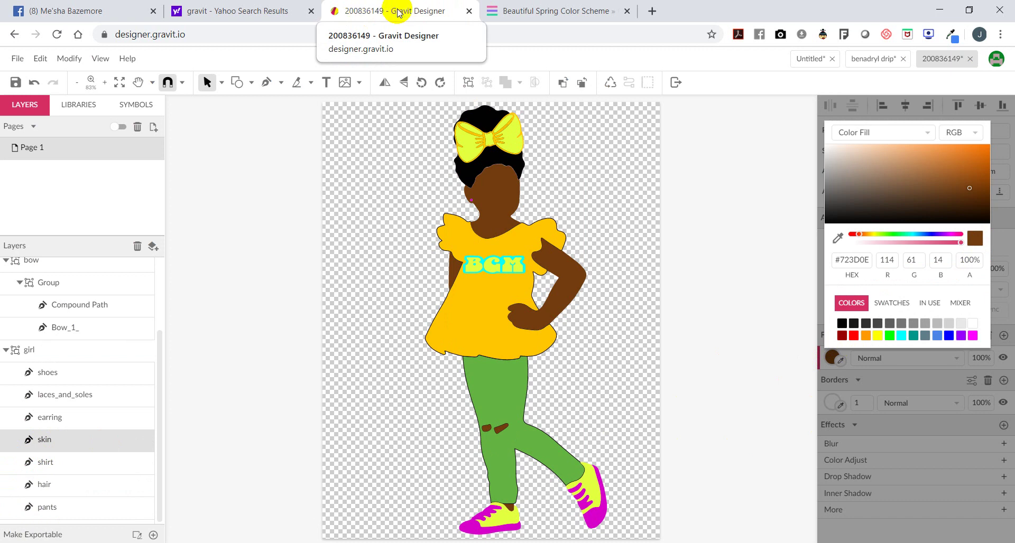
left_click(589, 11)
scroll(388, 211, "up", 2)
scroll(391, 195, "up", 15)
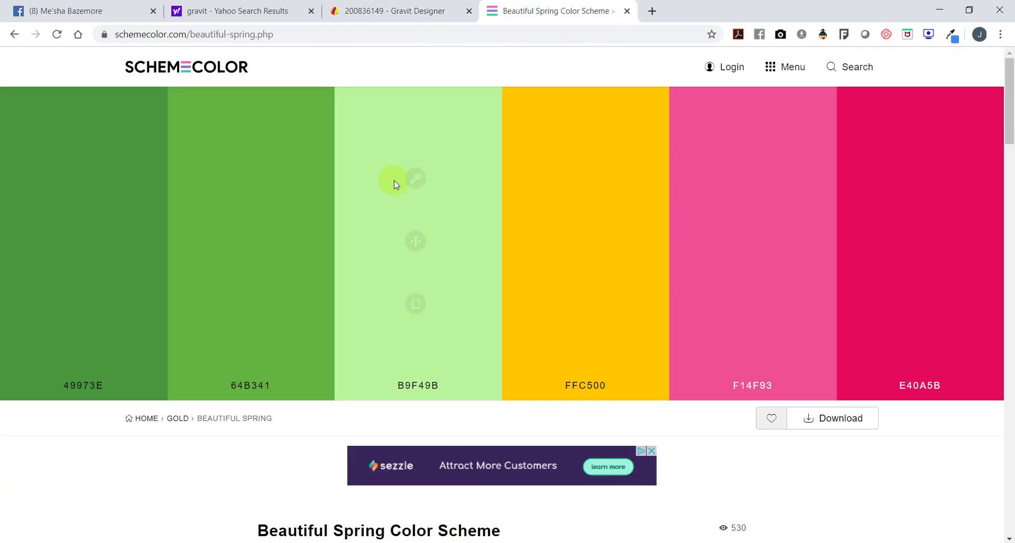
left_click(852, 70)
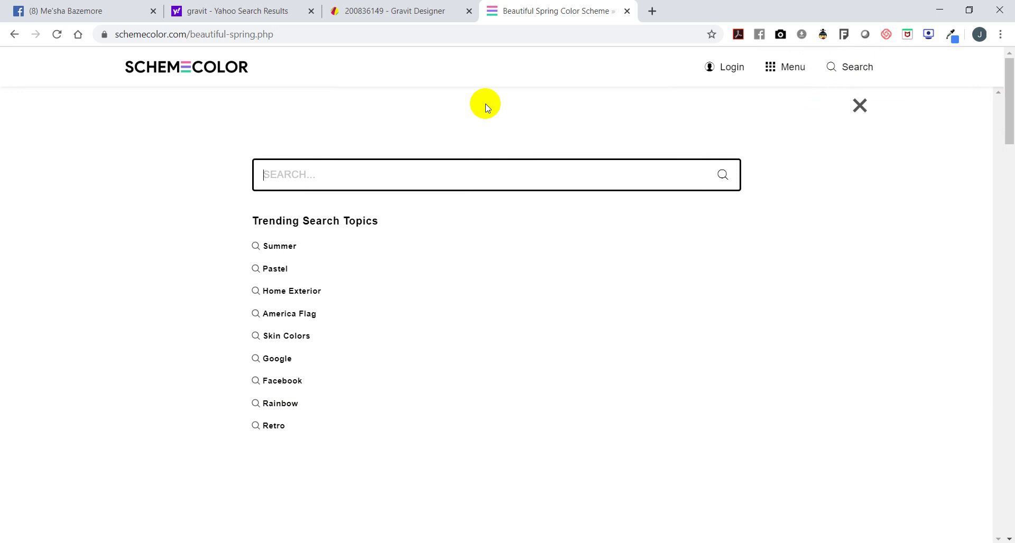
left_click(359, 174)
type("sk")
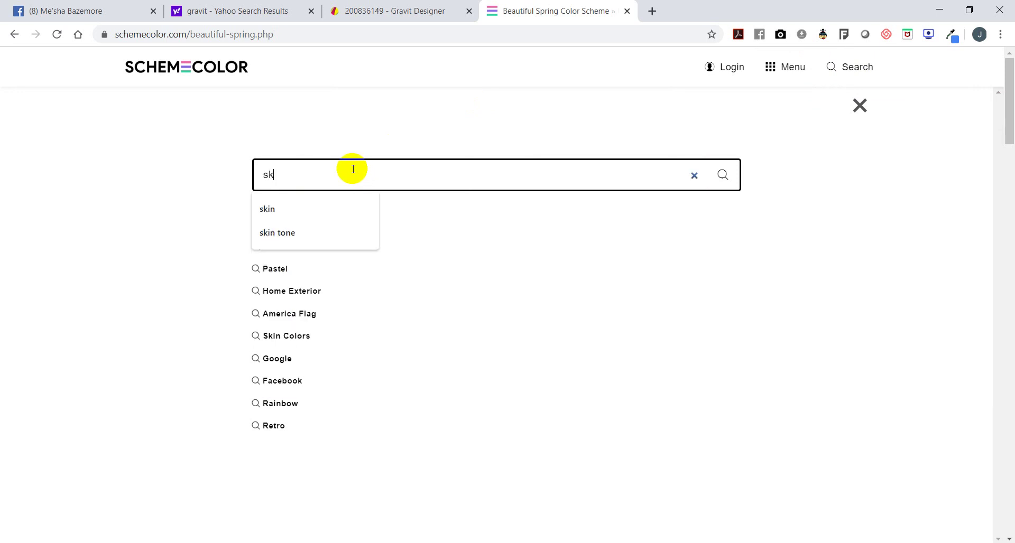
type("in tone")
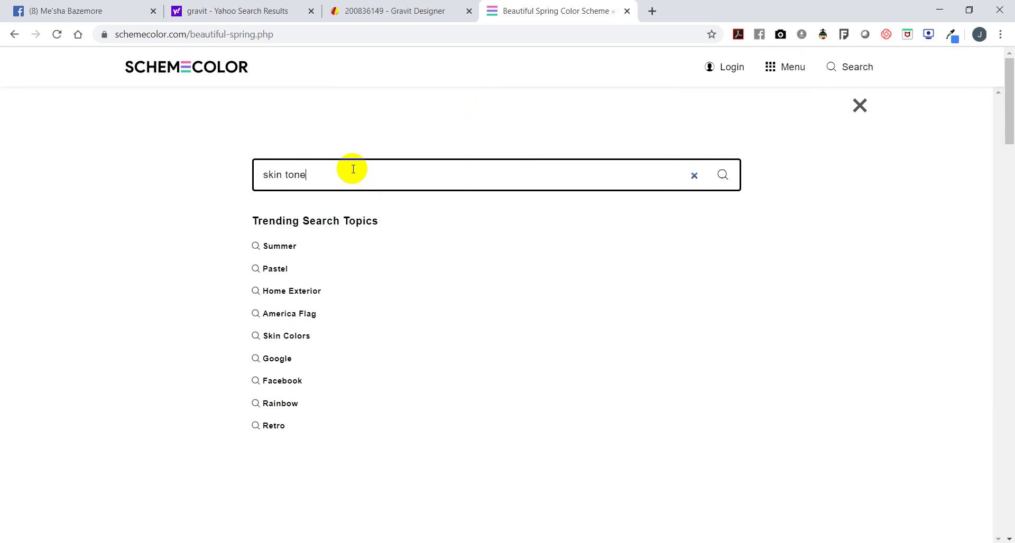
key("Return")
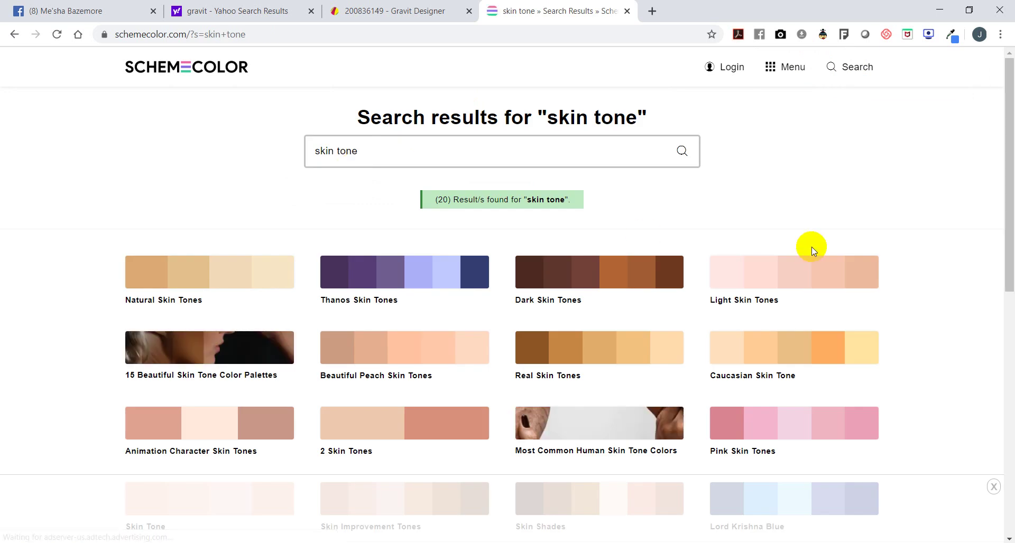
- Browse the skin tone search results and open the Skin Improvement Tones palette
scroll(812, 244, "down", 5)
scroll(814, 240, "up", 5)
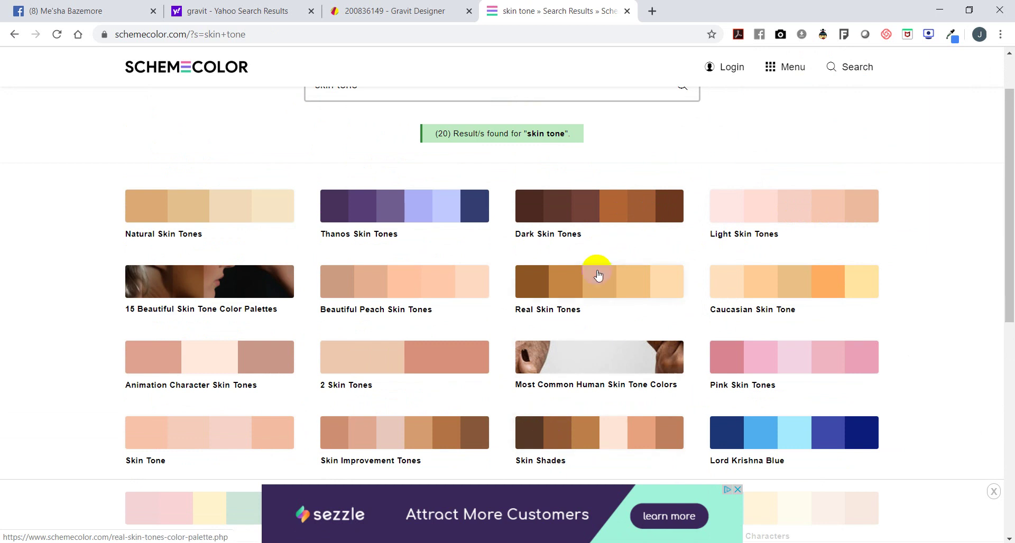
left_click(594, 218)
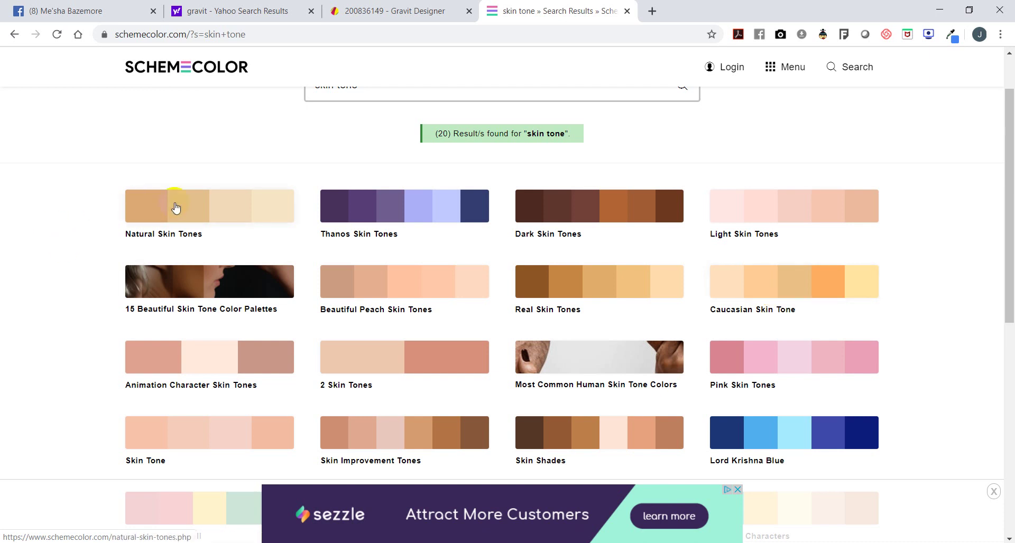
left_click(582, 208)
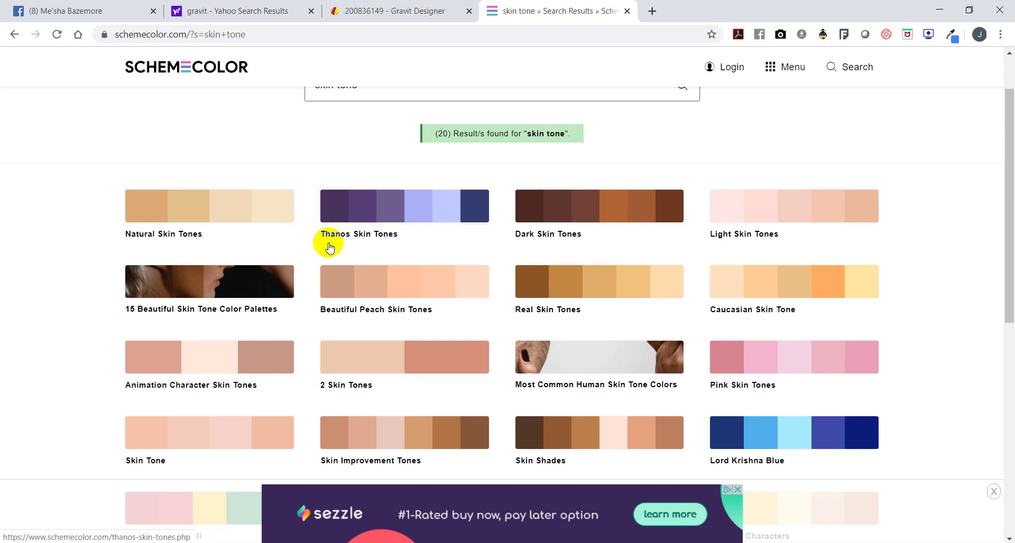
left_click(236, 441)
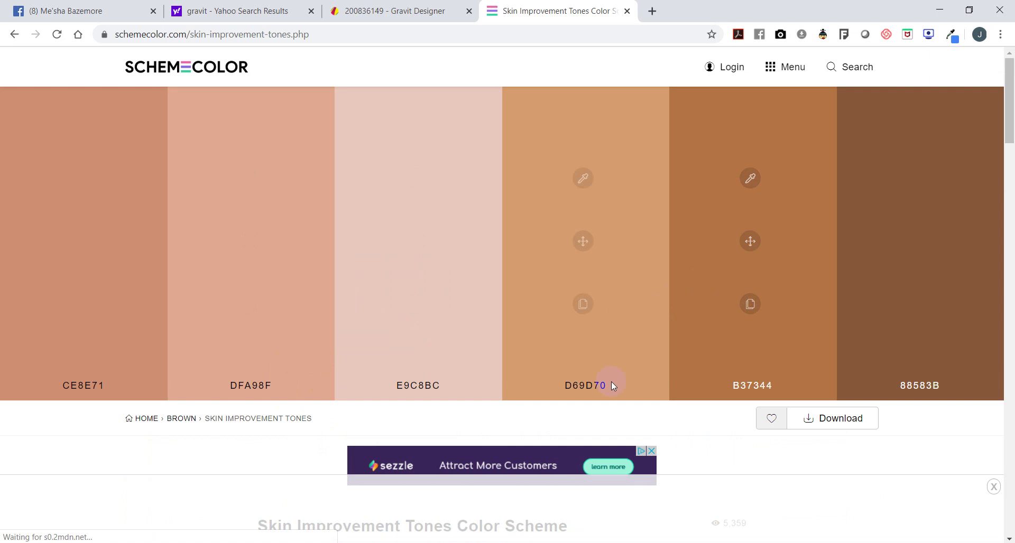
- Copy the Tan (Crayola) hex code #D69D70 from the Skin Improvement Tones palette
scroll(616, 370, "down", 15)
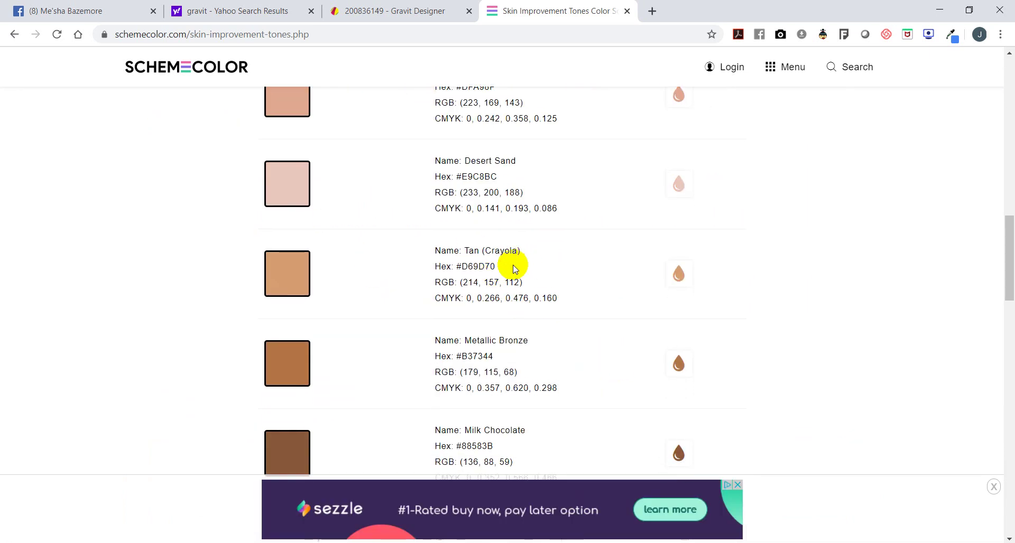
left_click_drag(497, 267, 465, 268)
right_click(458, 266)
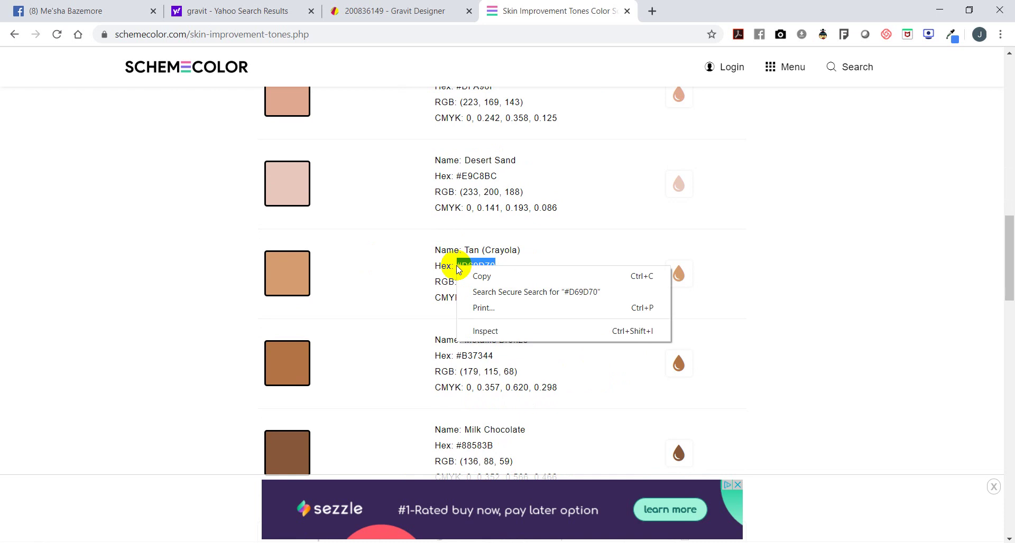
left_click(471, 275)
- Return to Gravit Designer and set the girl's skin layer fill color to #D69D70
left_click(368, 16)
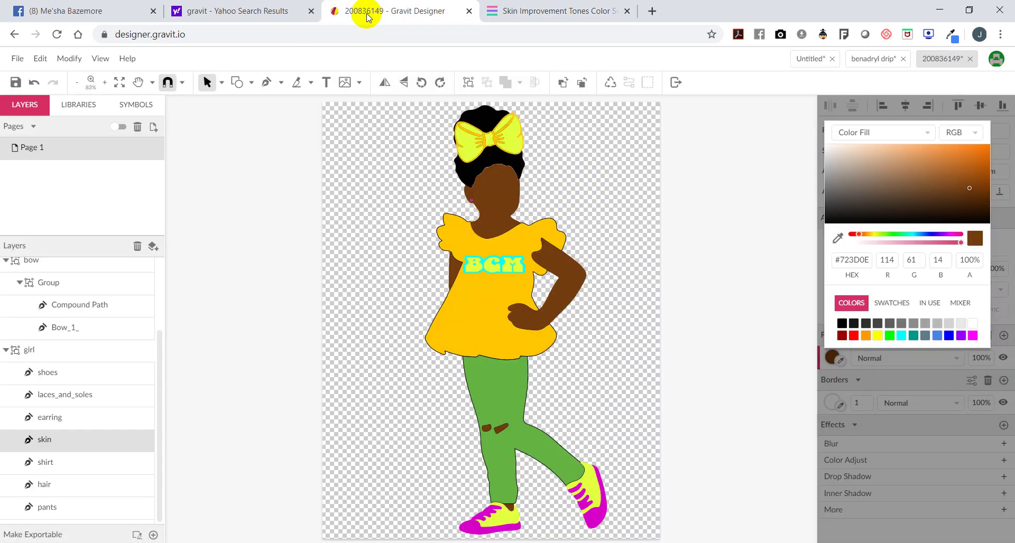
left_click(23, 440)
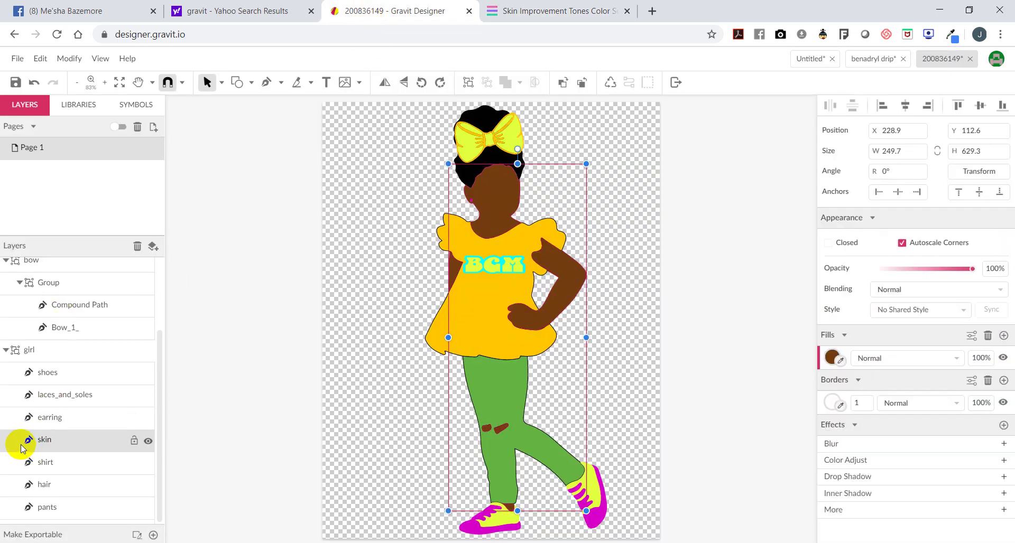
left_click(36, 439)
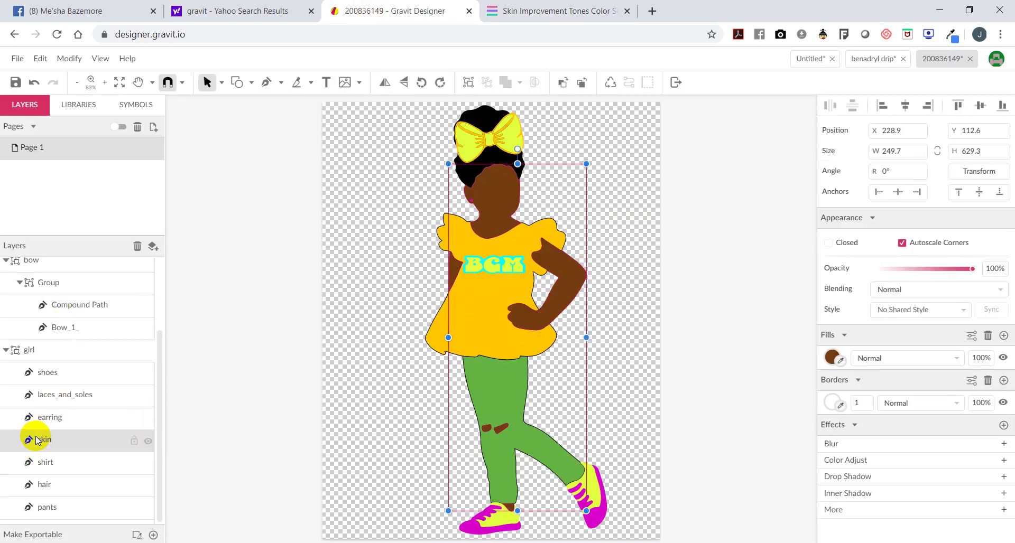
left_click(832, 358)
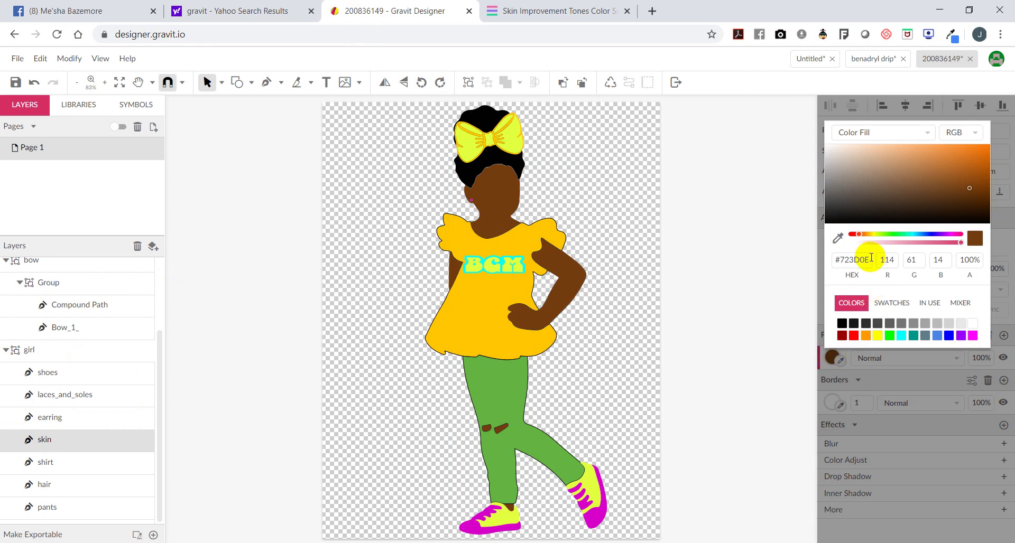
left_click(843, 260)
right_click(867, 261)
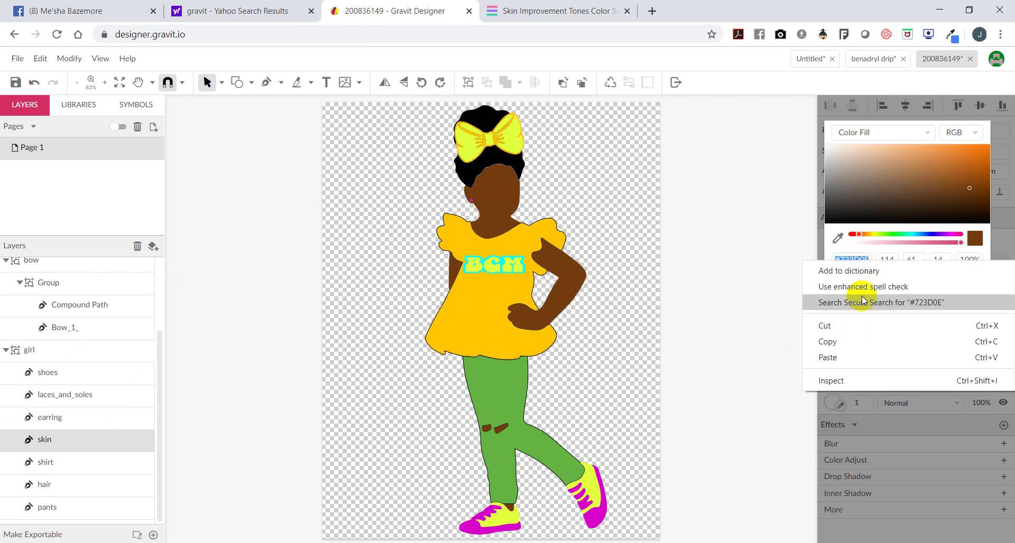
left_click(838, 356)
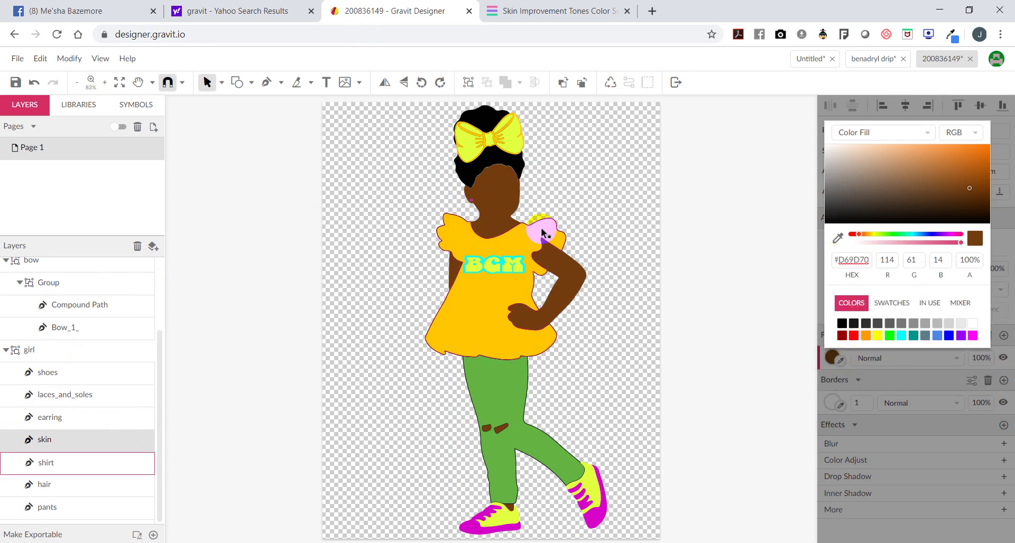
key("Return")
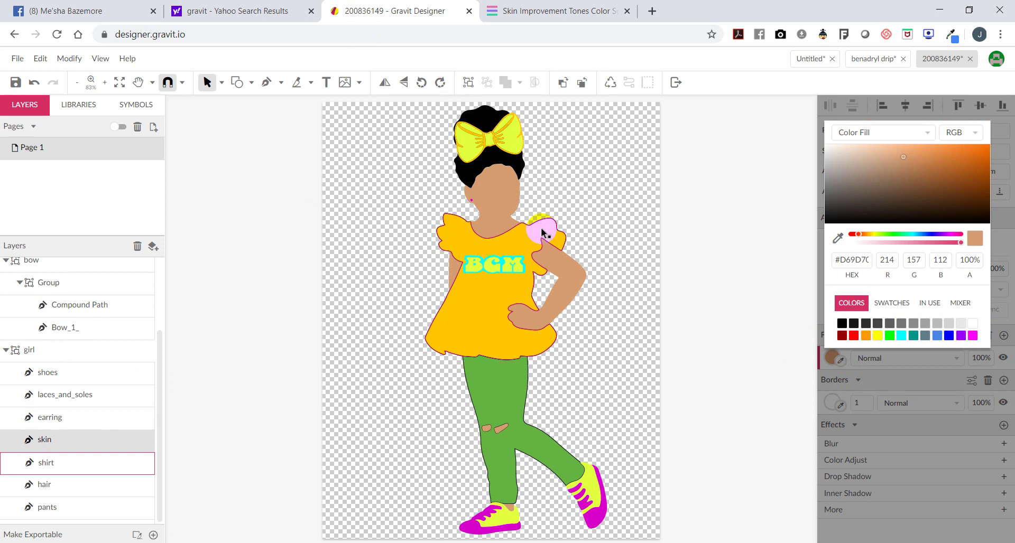
- Copy the Tan (Crayola) hex code from SchemeColor again and re-enter #D69D70 as the skin layer's fill color in Gravit Designer
left_click(560, 12)
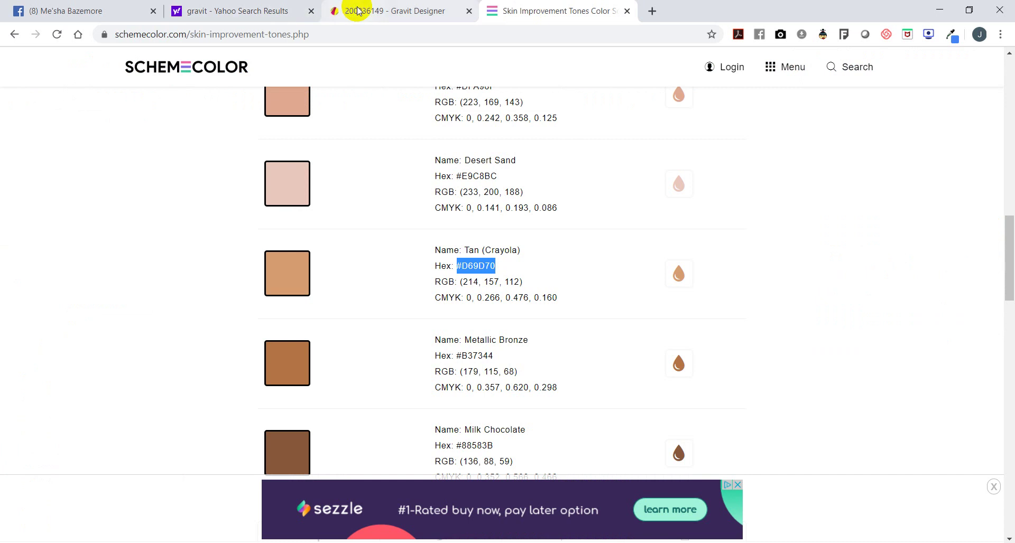
left_click_drag(508, 266, 454, 266)
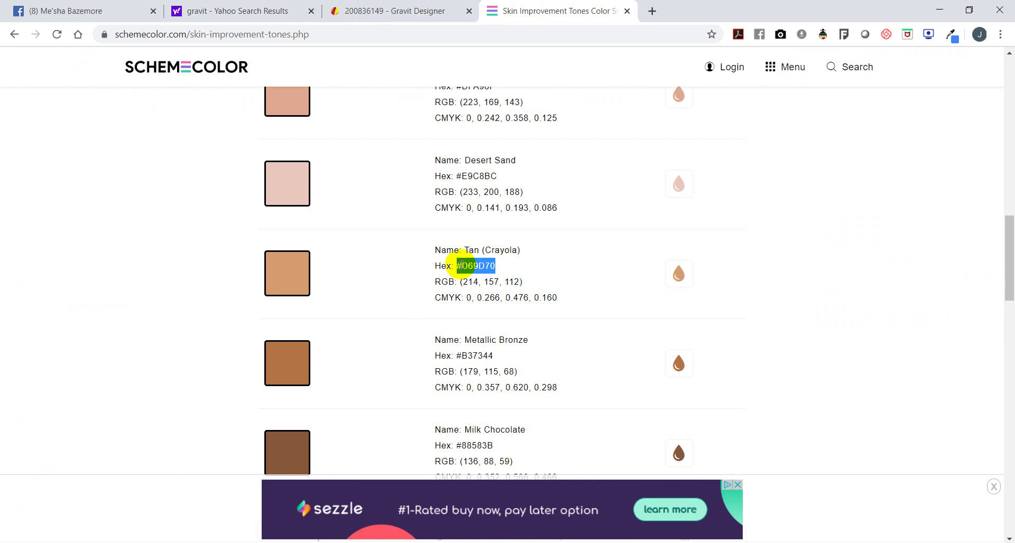
left_click_drag(525, 266, 455, 262)
right_click(468, 270)
left_click(484, 277)
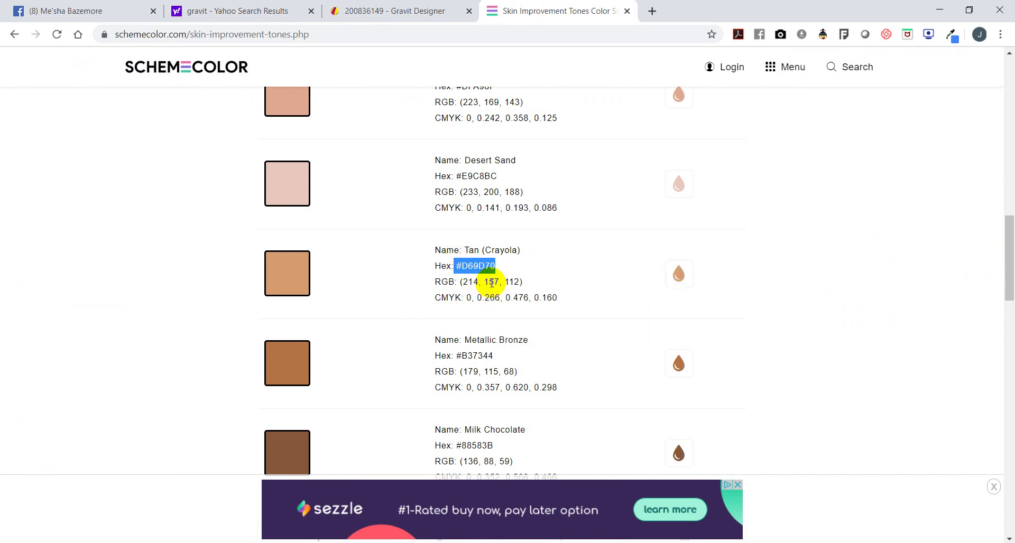
left_click(389, 12)
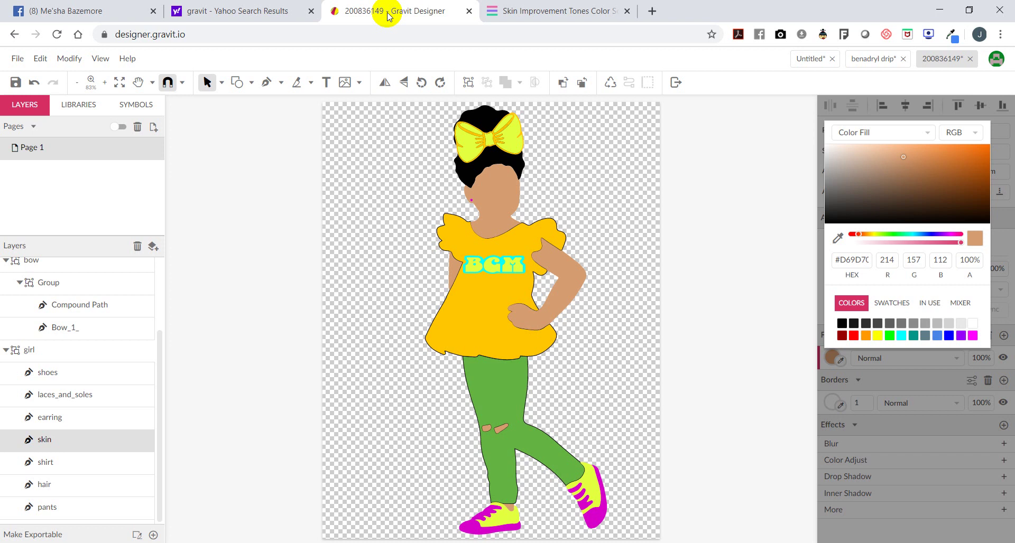
left_click(835, 259)
right_click(851, 260)
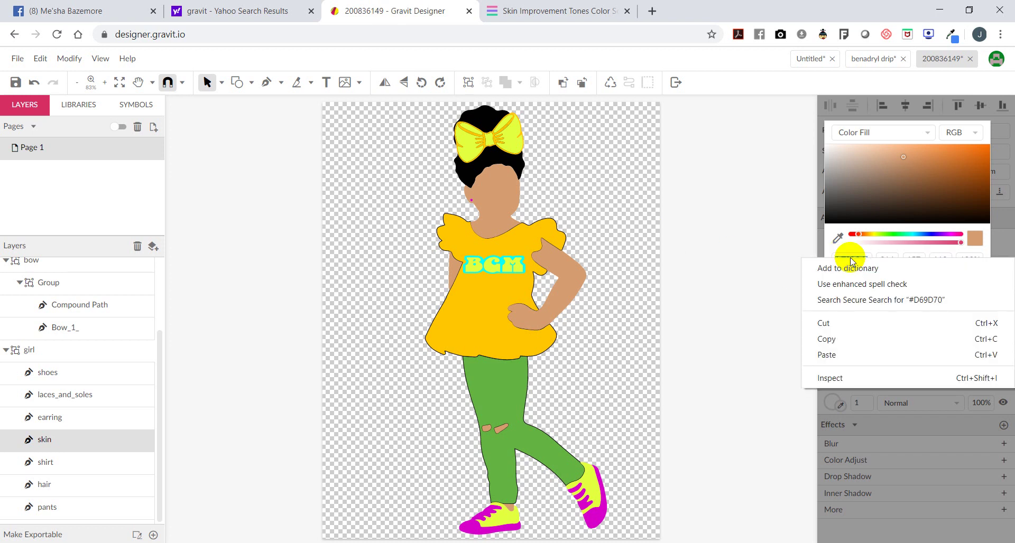
left_click(855, 351)
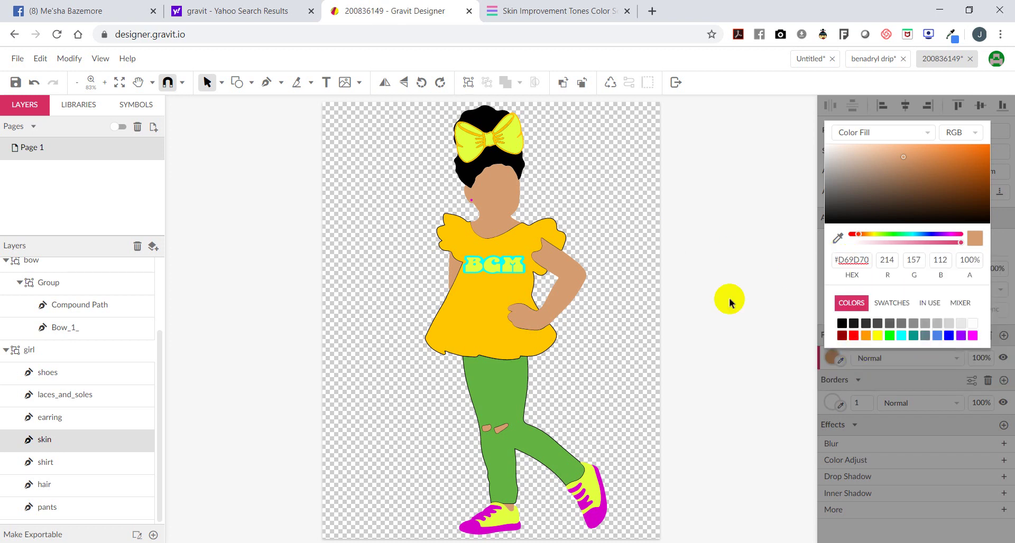
left_click(728, 297)
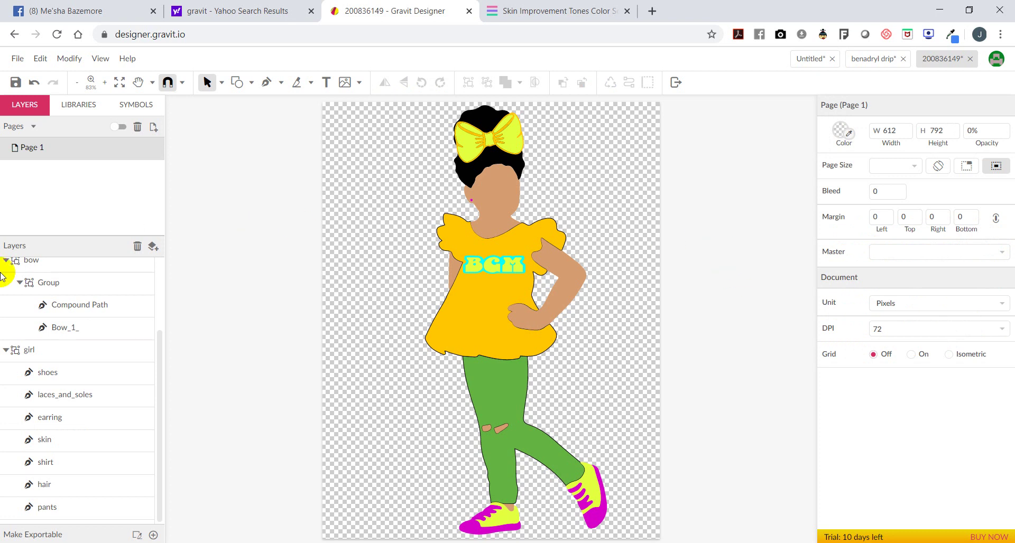
- Sample the skin layer's border color from the empty area beside the artwork and open the border's color settings
left_click(31, 438)
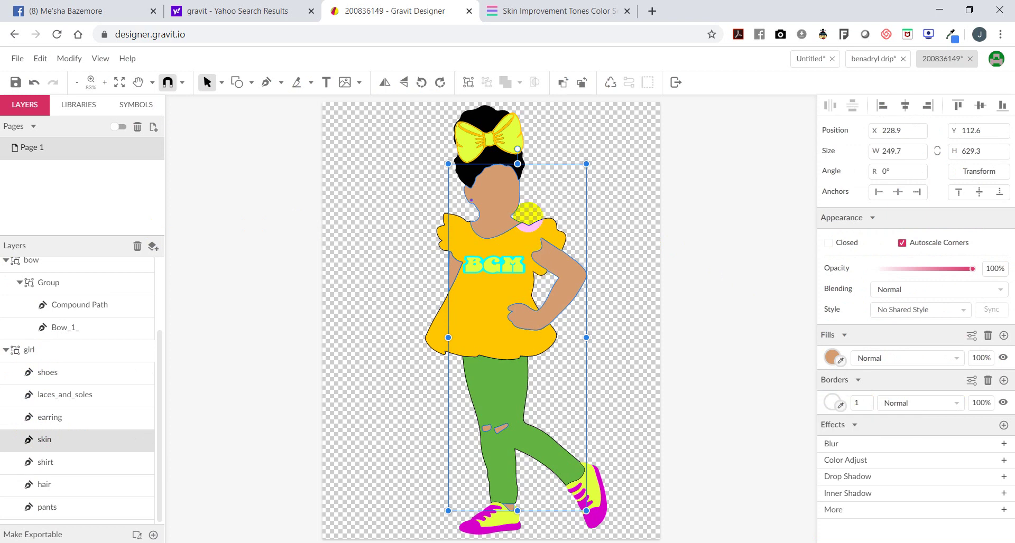
left_click(839, 405)
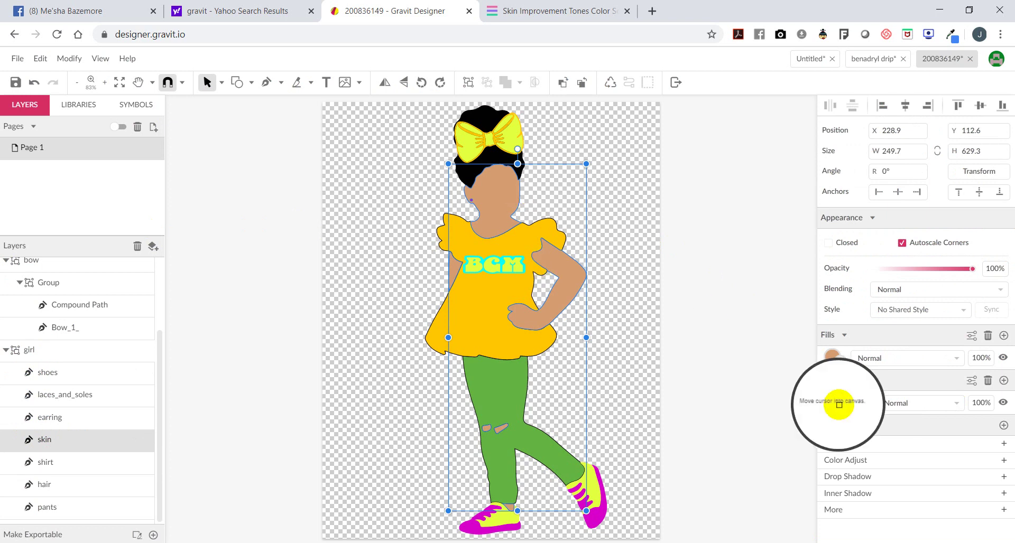
left_click(770, 369)
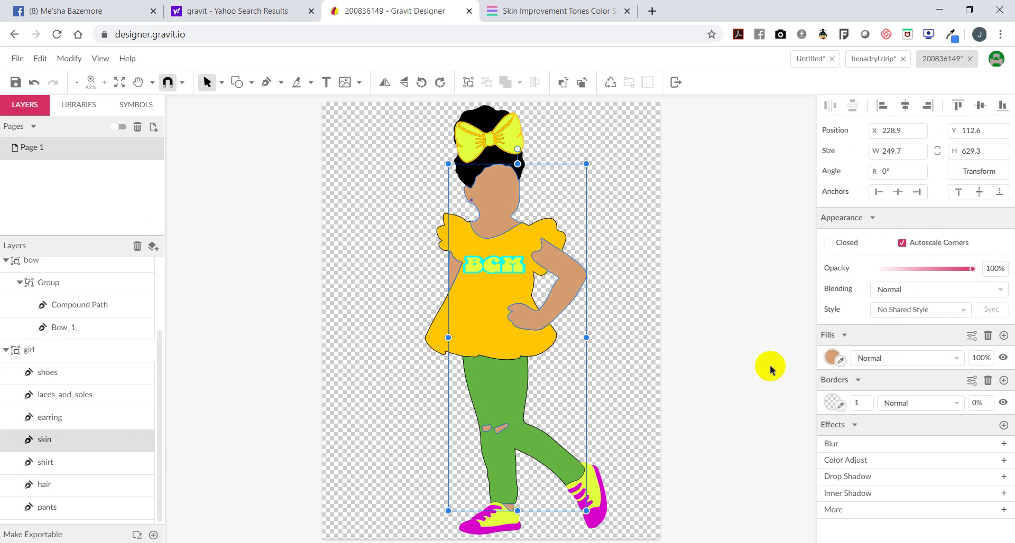
left_click(830, 404)
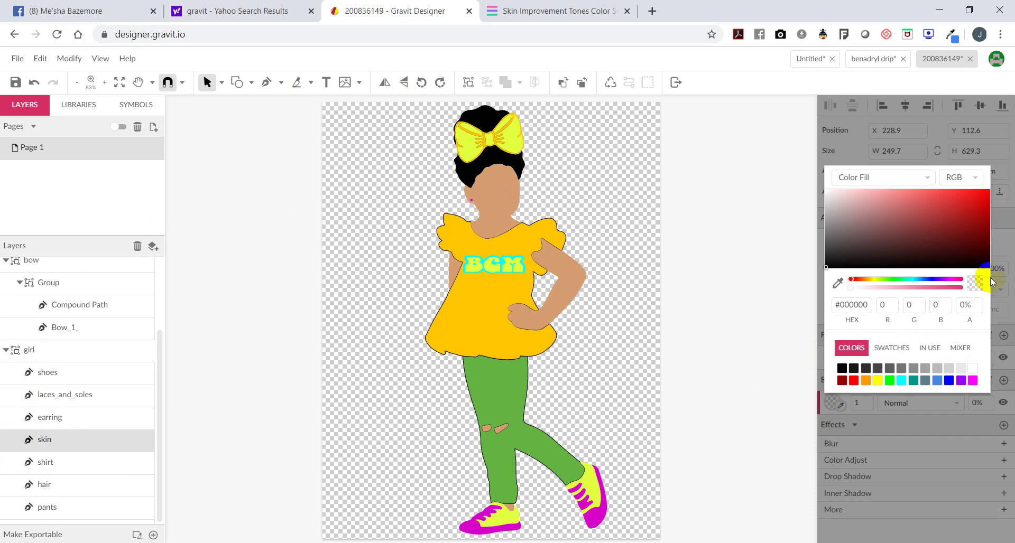
- Switch to SchemeColor and copy the Milk Chocolate hex code #88583B from the Skin Improvement Tones palette
left_click(499, 9)
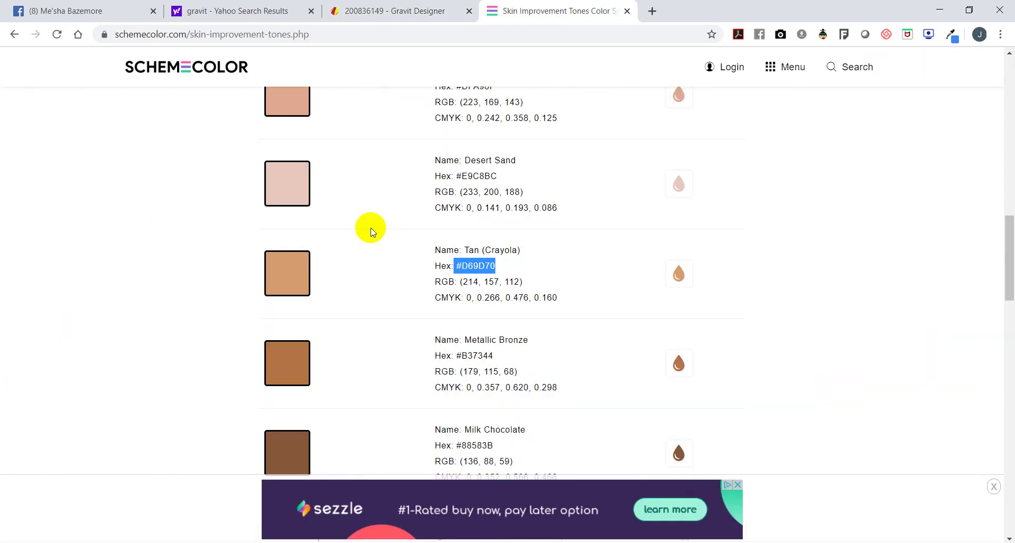
scroll(379, 243, "down", 1)
scroll(379, 244, "down", 1)
left_click_drag(507, 381, 462, 380)
right_click(464, 381)
left_click(467, 382)
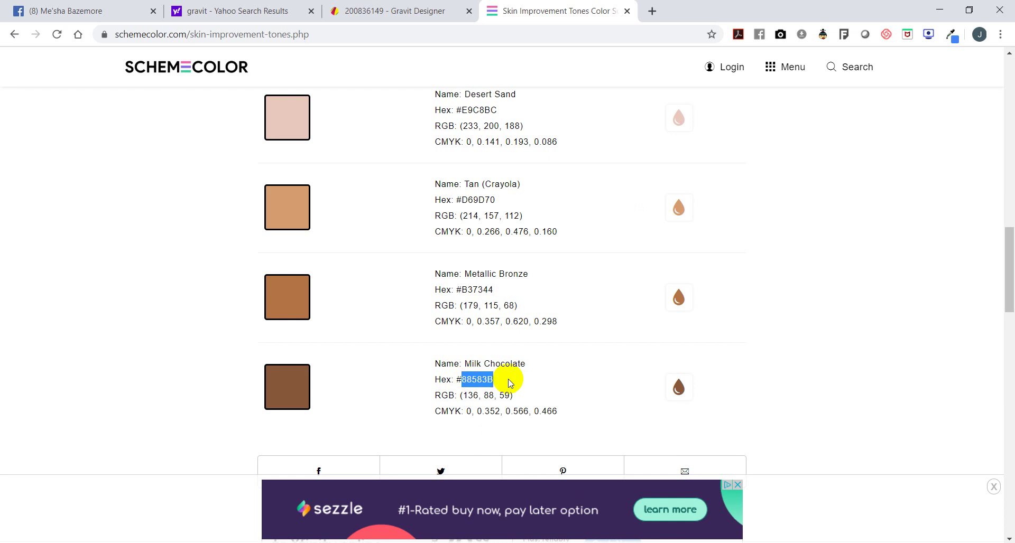
left_click_drag(544, 380, 455, 380)
right_click(464, 381)
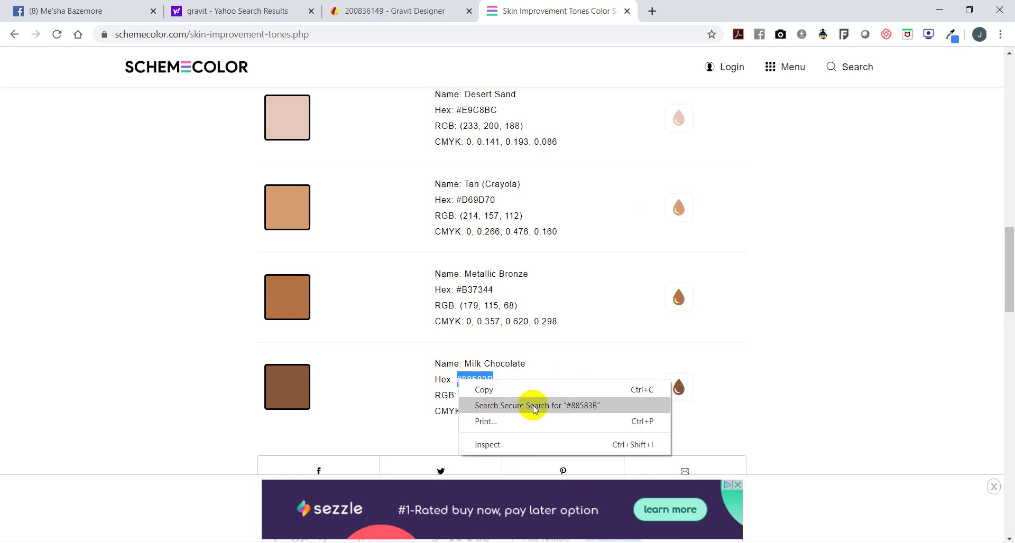
left_click(525, 389)
- Return to Gravit Designer and set the skin layer's border color to #88583B
left_click(441, 13)
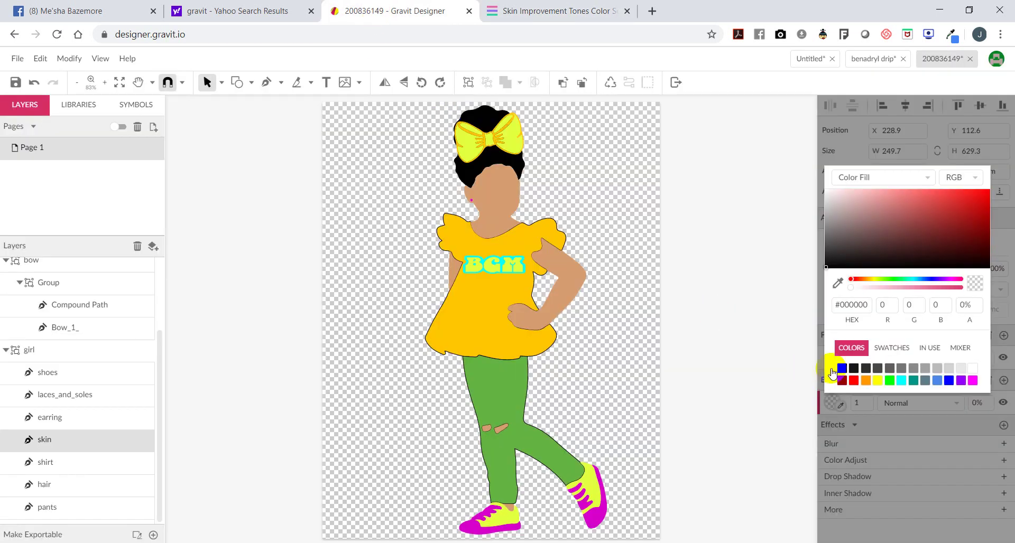
left_click_drag(870, 305, 822, 304)
right_click(869, 306)
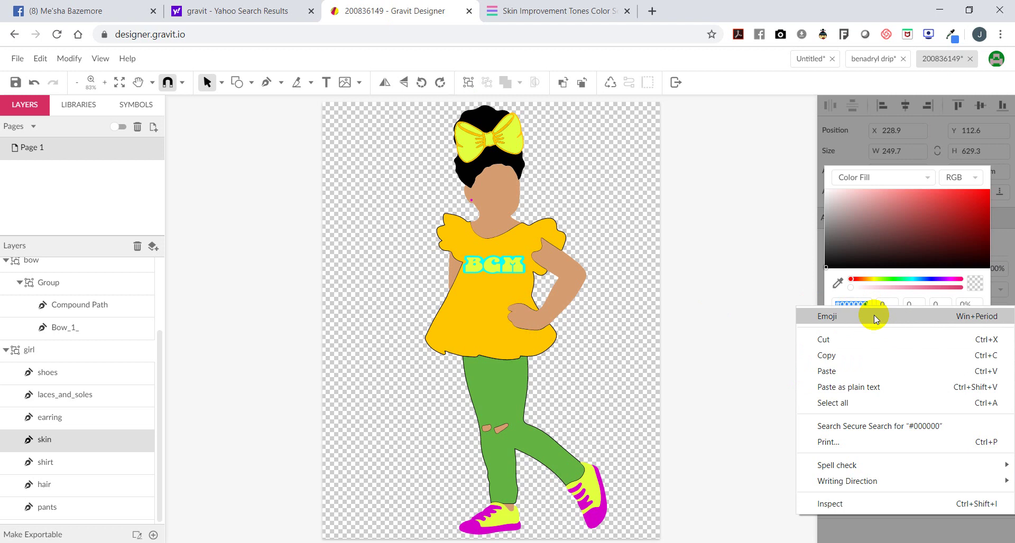
left_click(884, 369)
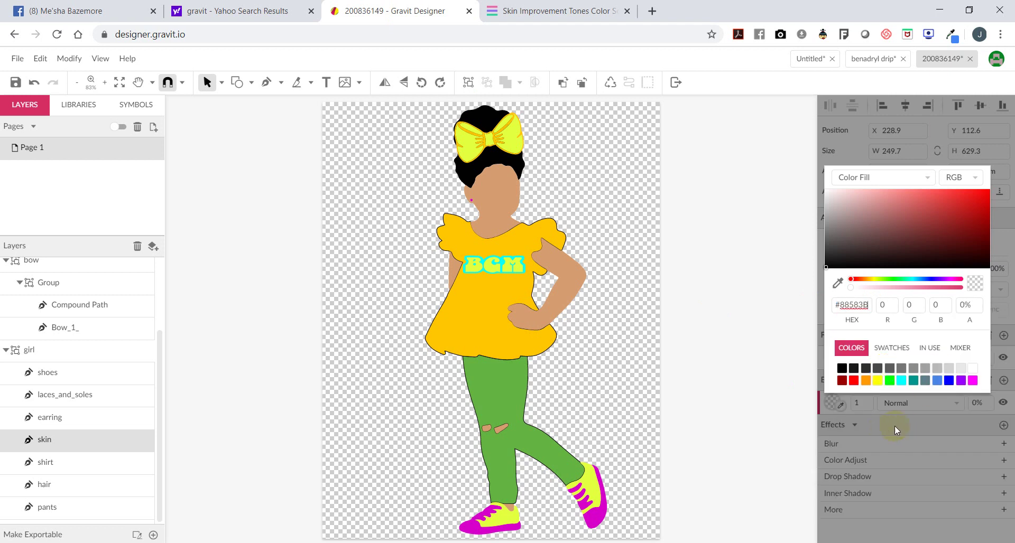
key("Return")
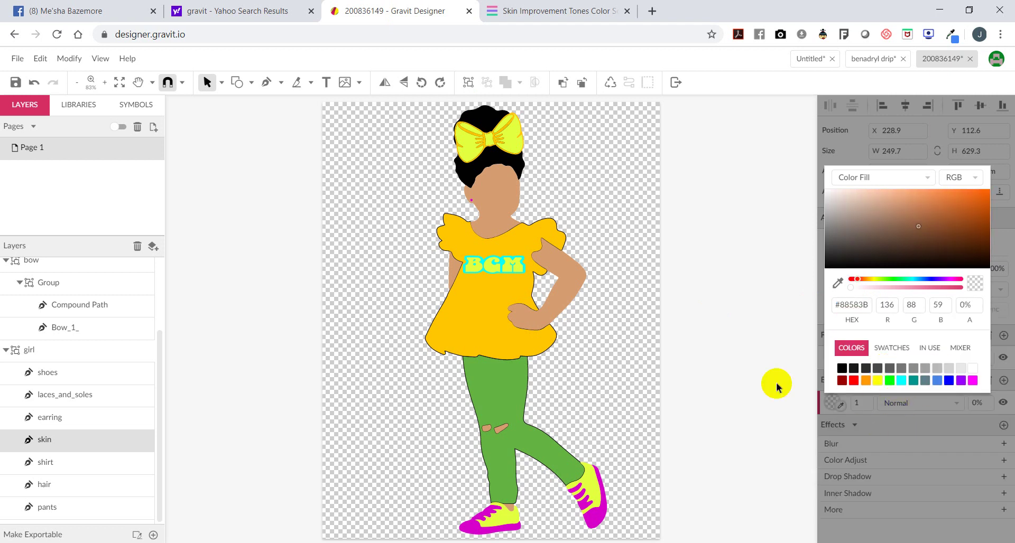
left_click(755, 379)
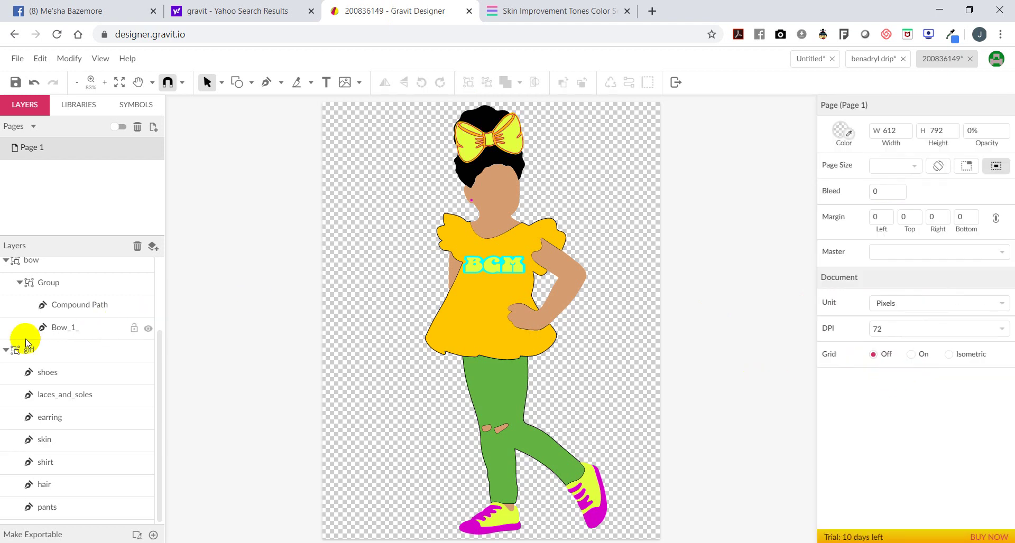
- Re-enter the copied hex code #88583B as the skin layer's border color
left_click(75, 439)
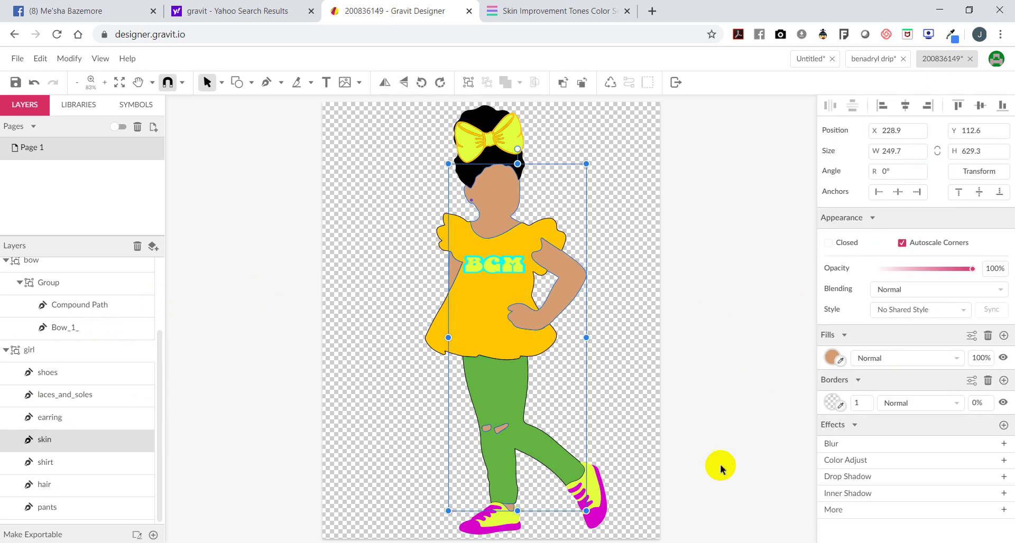
left_click(832, 402)
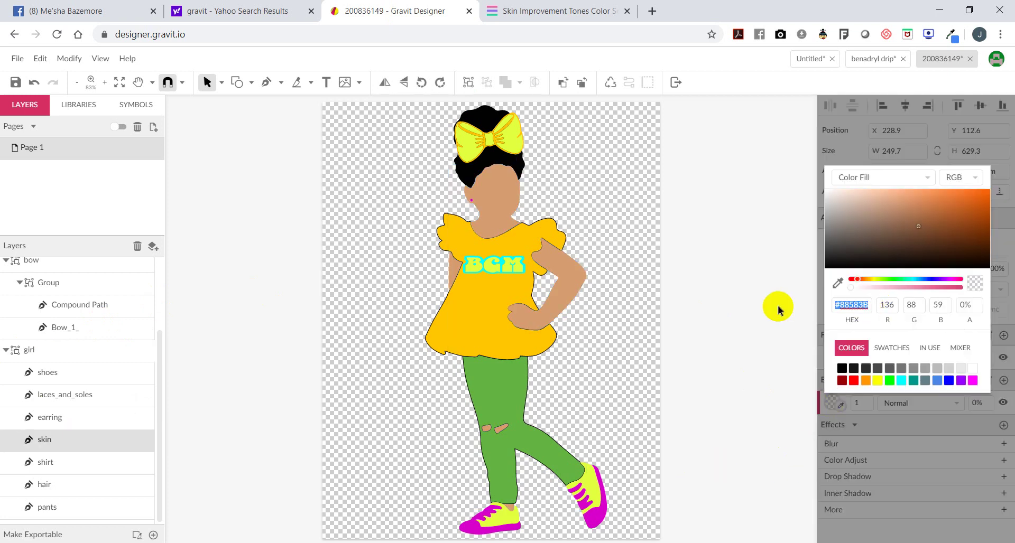
left_click(850, 305)
right_click(852, 307)
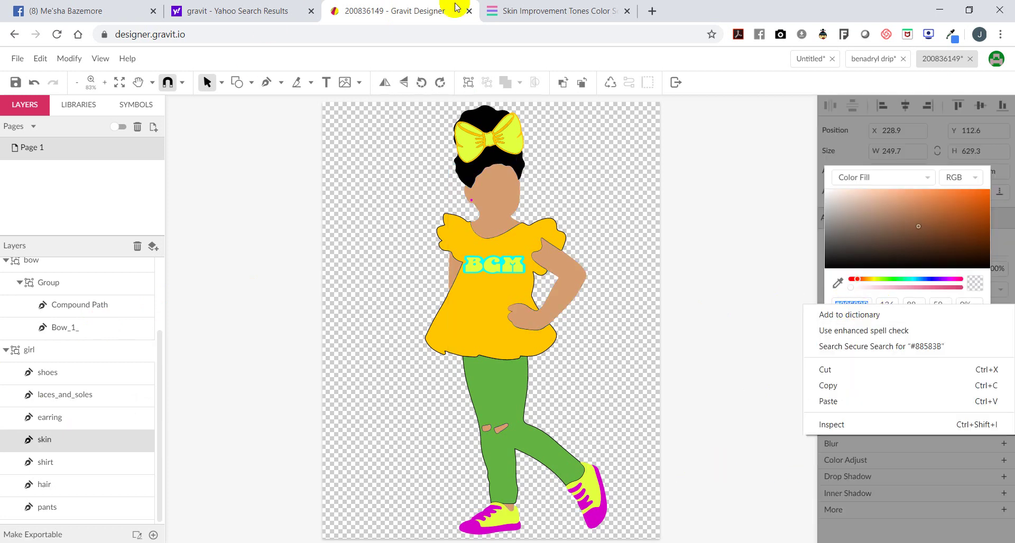
left_click(809, 401)
left_click(793, 403)
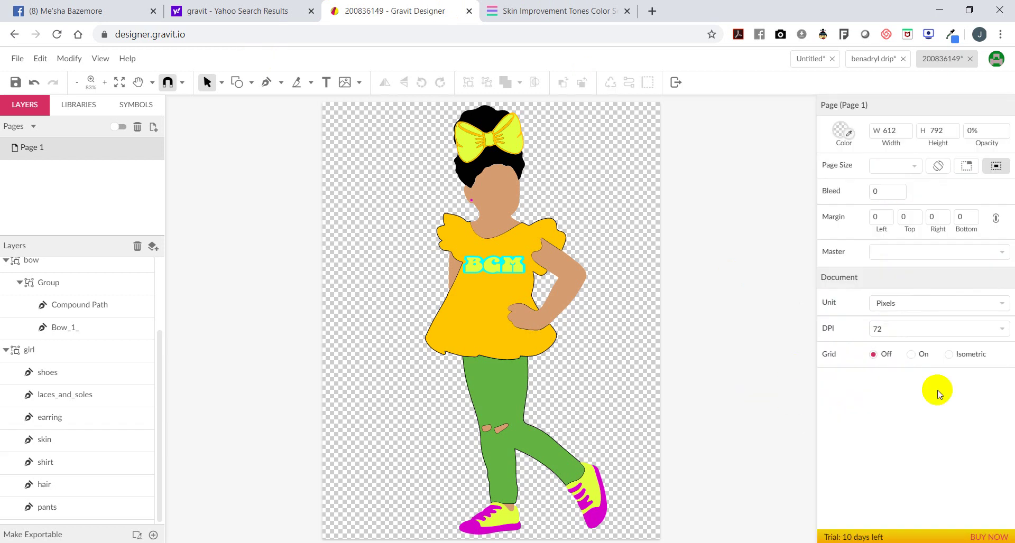
- Set the skin layer's border to the dark brown #4F2B15 at 100% opacity
left_click(65, 442)
left_click(832, 403)
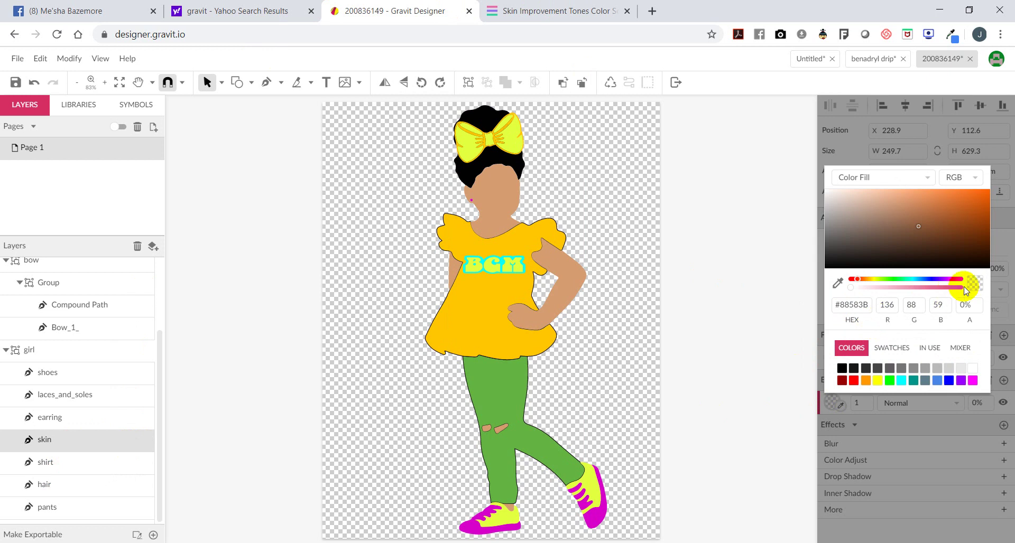
left_click(946, 245)
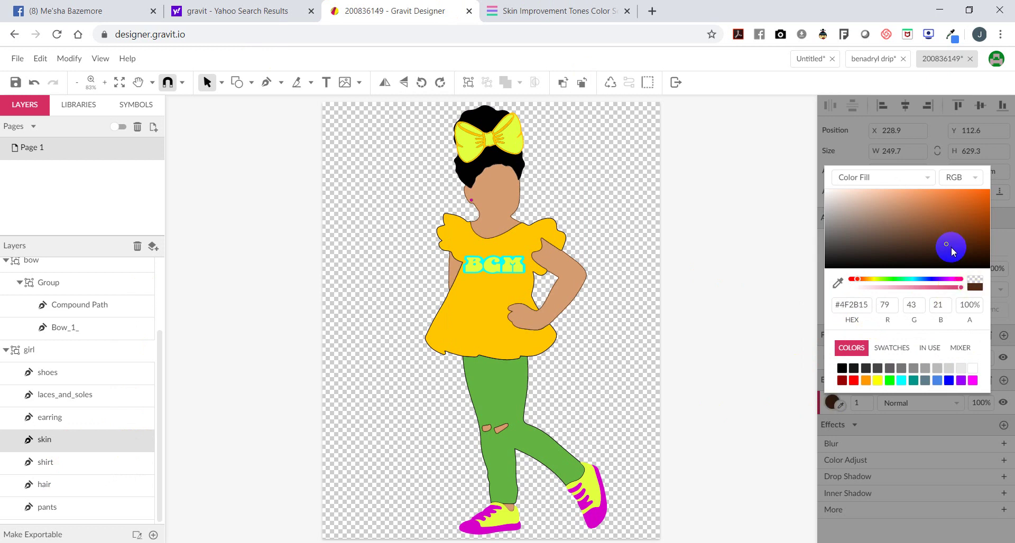
left_click(781, 418)
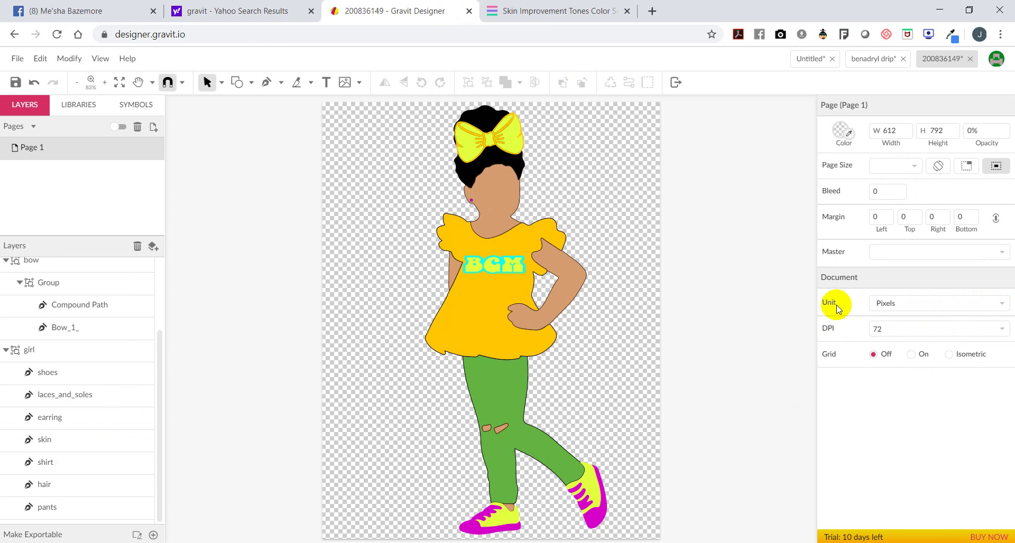
- Set the document's DPI to 300 and look through the available measurement units
left_click(917, 335)
left_click(998, 333)
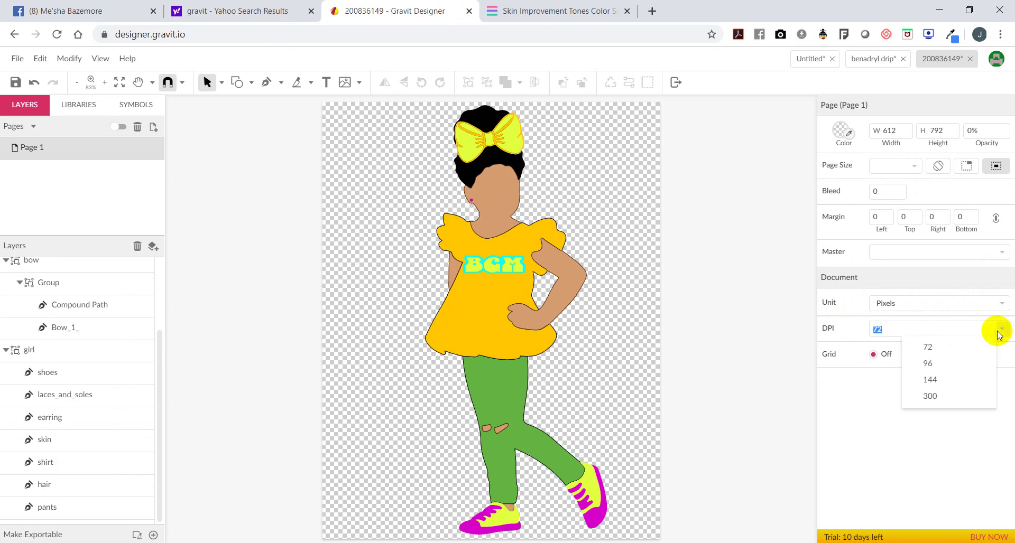
left_click(962, 396)
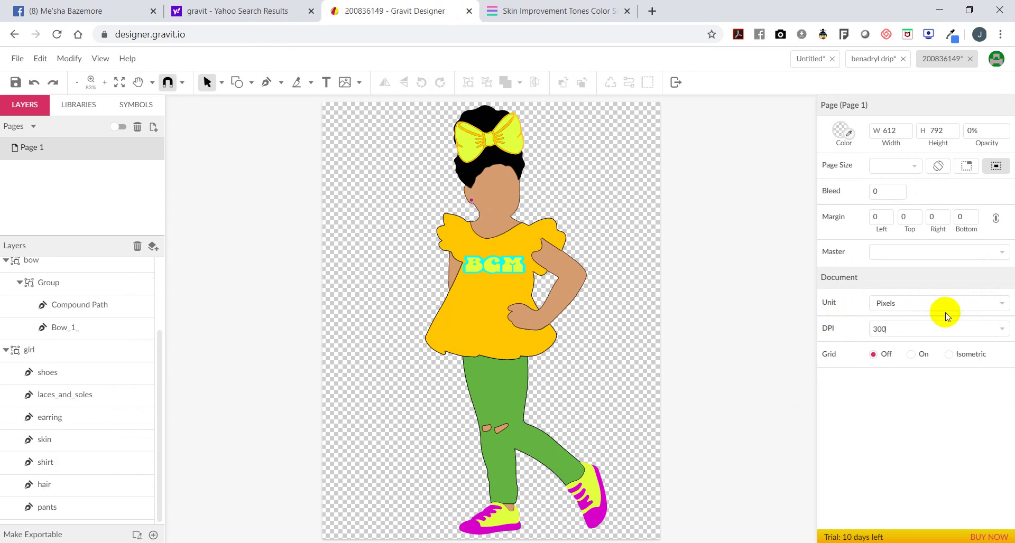
left_click(982, 299)
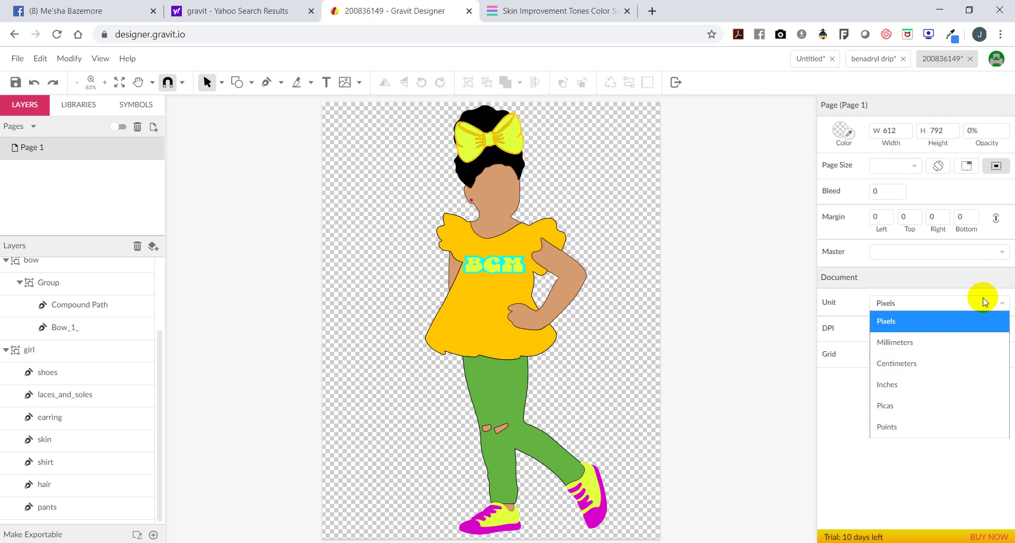
left_click(982, 303)
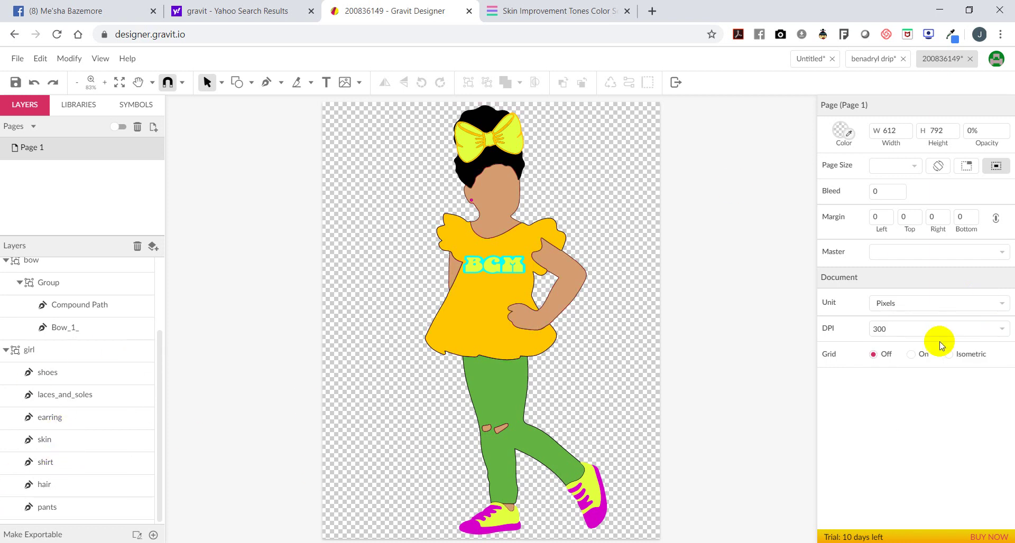
- Hide the group inside the bow layer so the bow is removed from the girl's hair
left_click(513, 275)
left_click(503, 228)
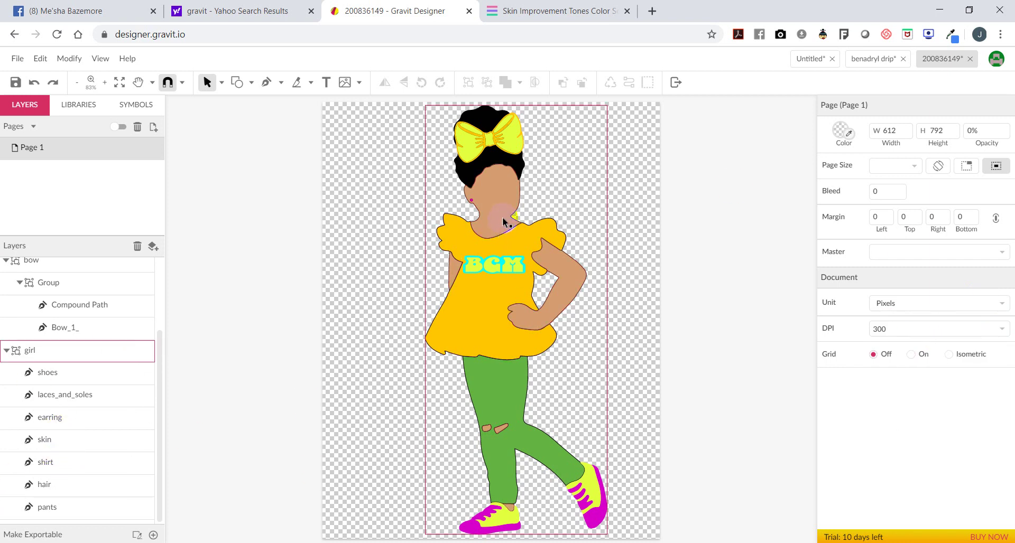
left_click(632, 396)
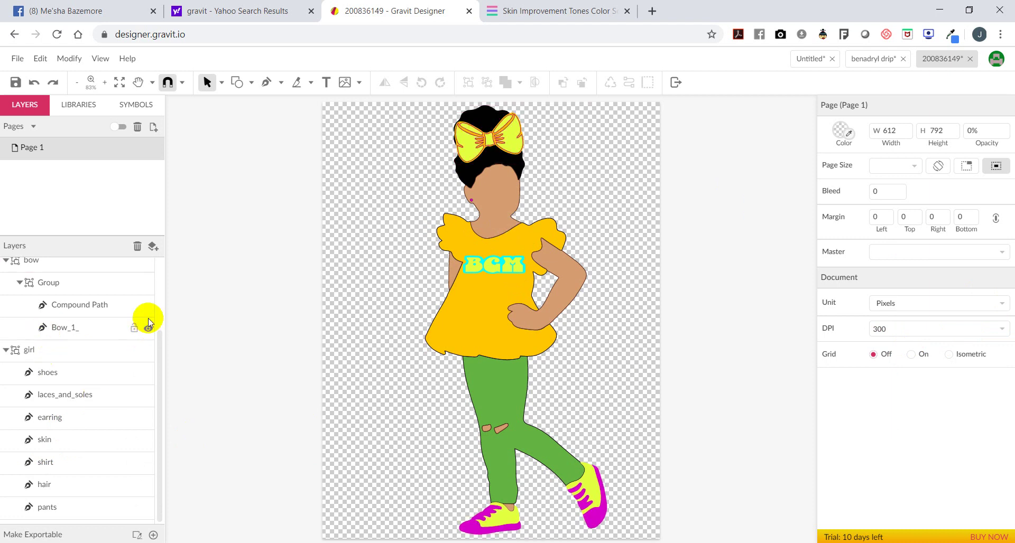
left_click(148, 283)
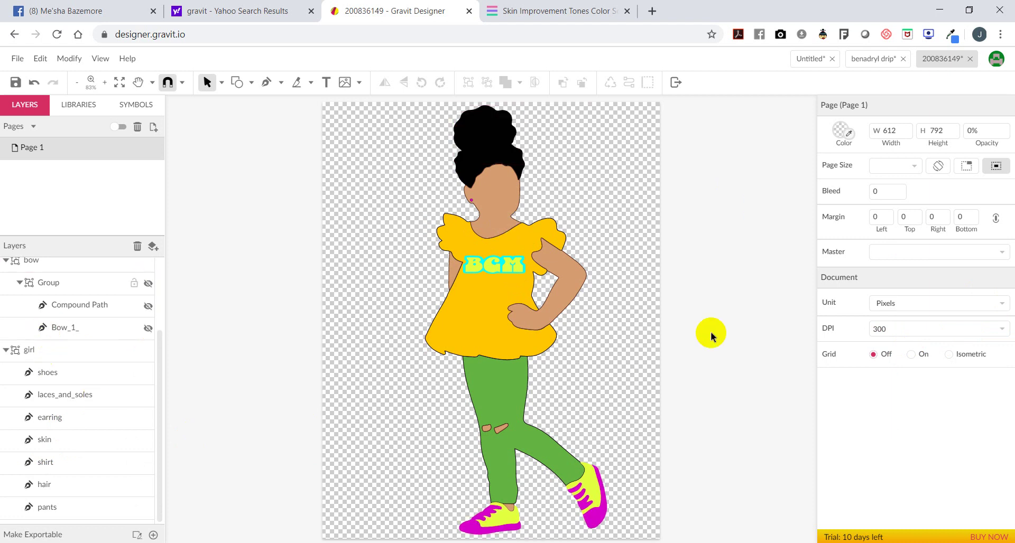
left_click(95, 397)
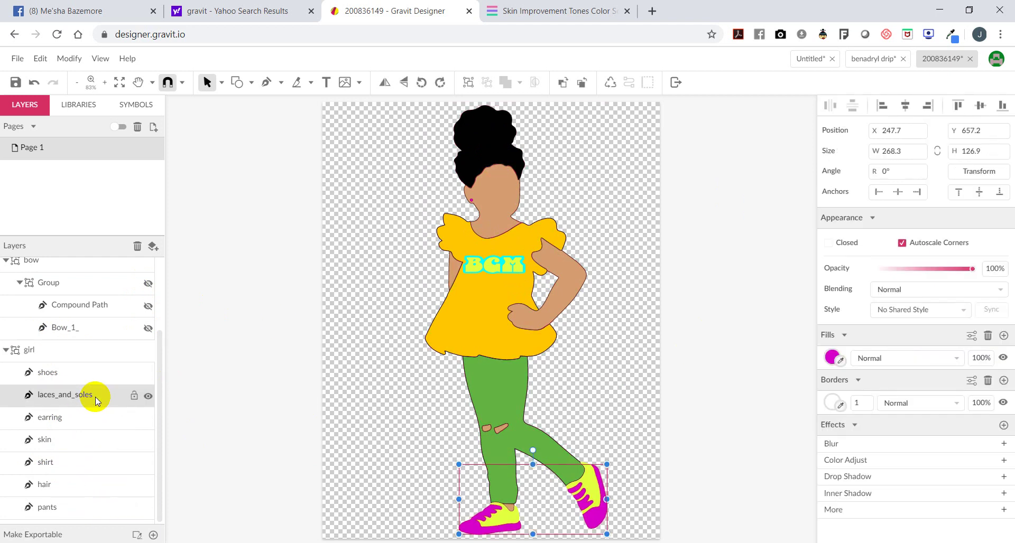
left_click(836, 408)
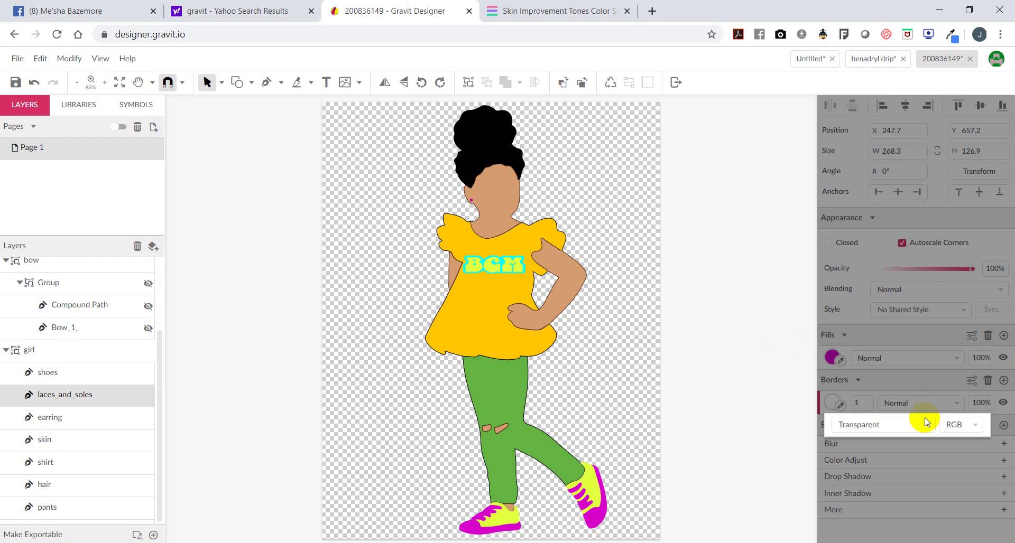
left_click(741, 411)
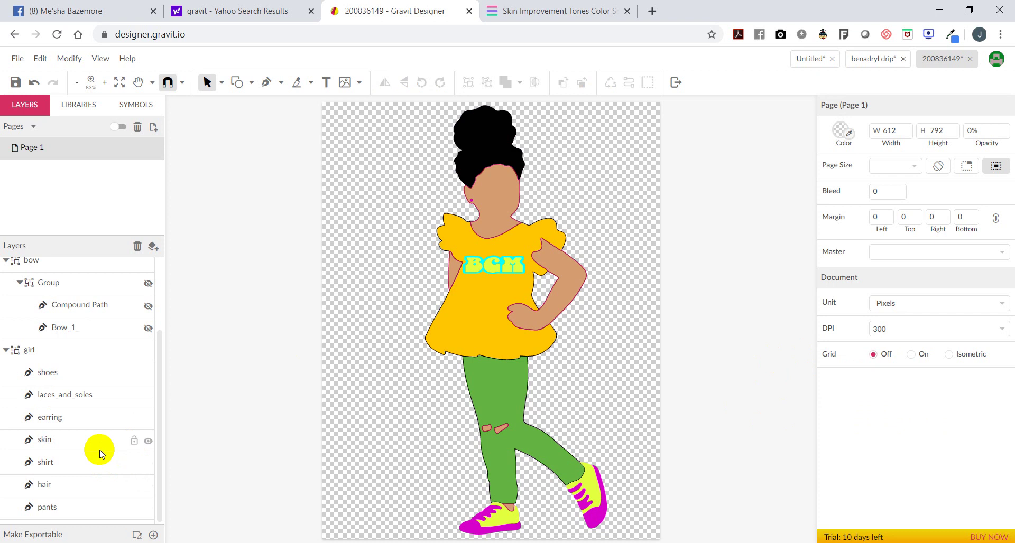
- Change the laces_and_soles layer's border from transparent to a solid color fill in black, #000000
left_click(115, 398)
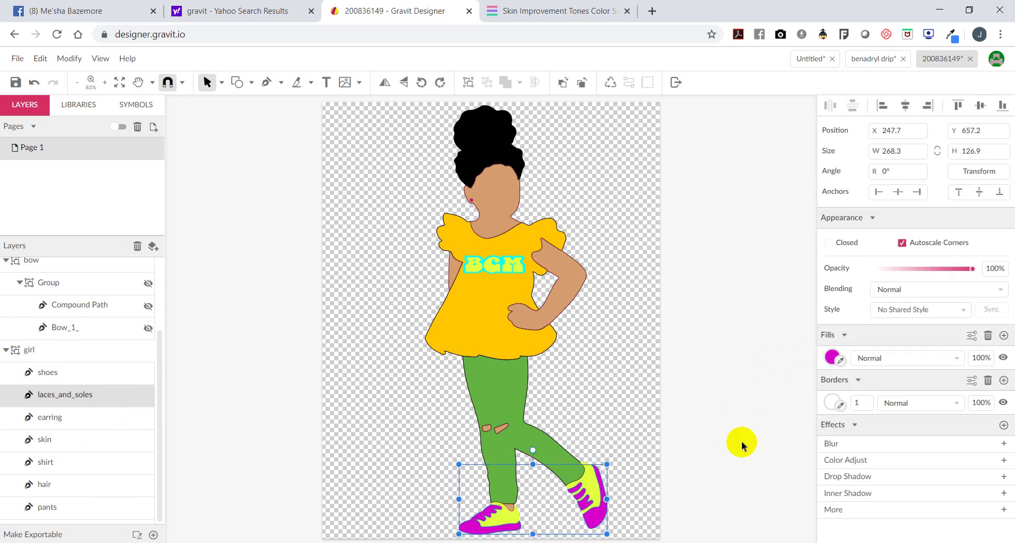
left_click(832, 403)
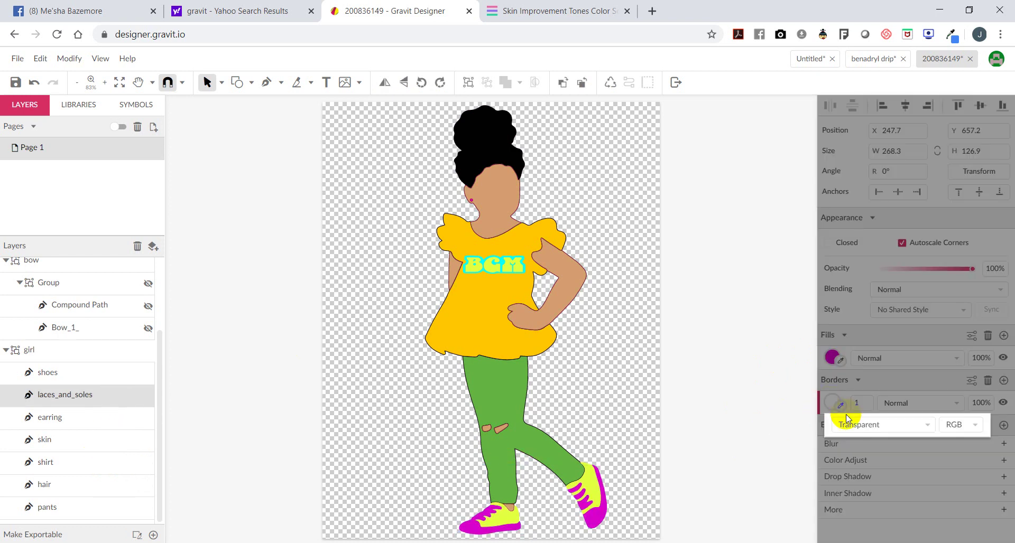
left_click(928, 423)
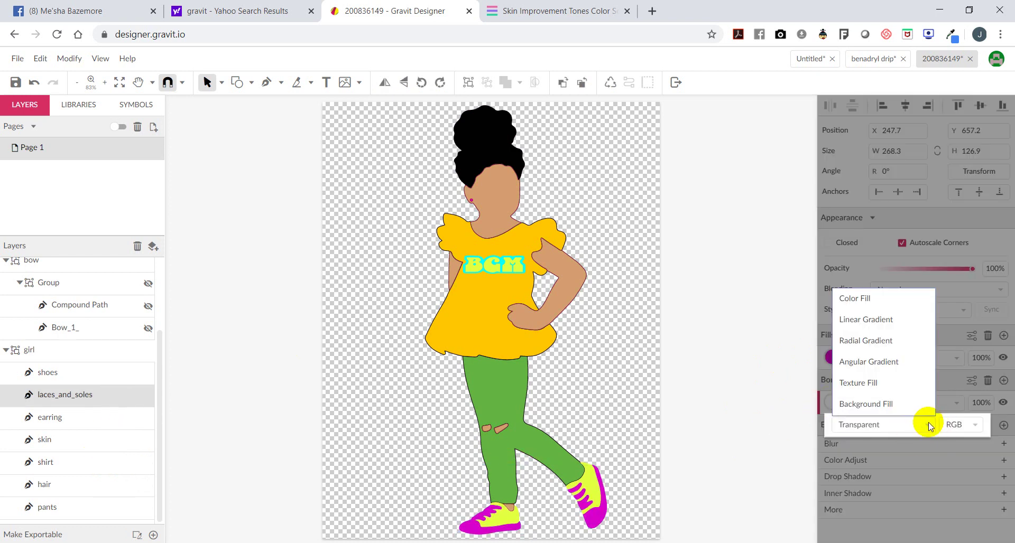
left_click(910, 307)
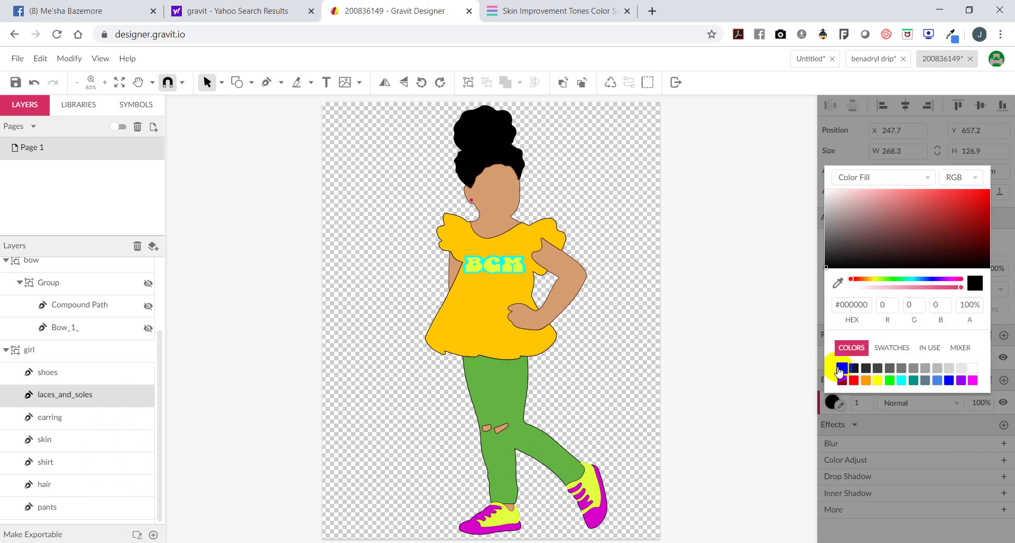
left_click(736, 377)
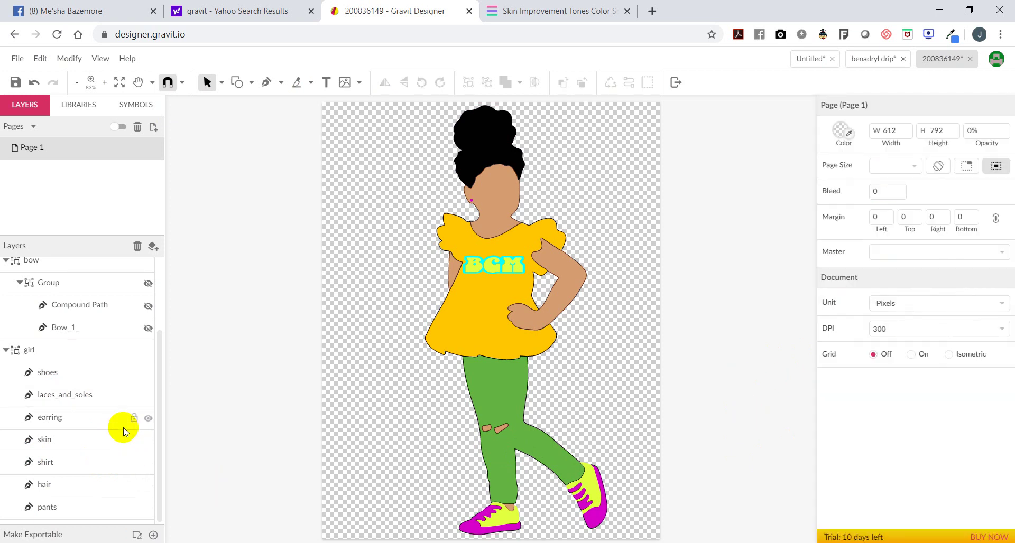
- Give the shoes layer's border a solid color fill in near-black #171717
left_click(46, 373)
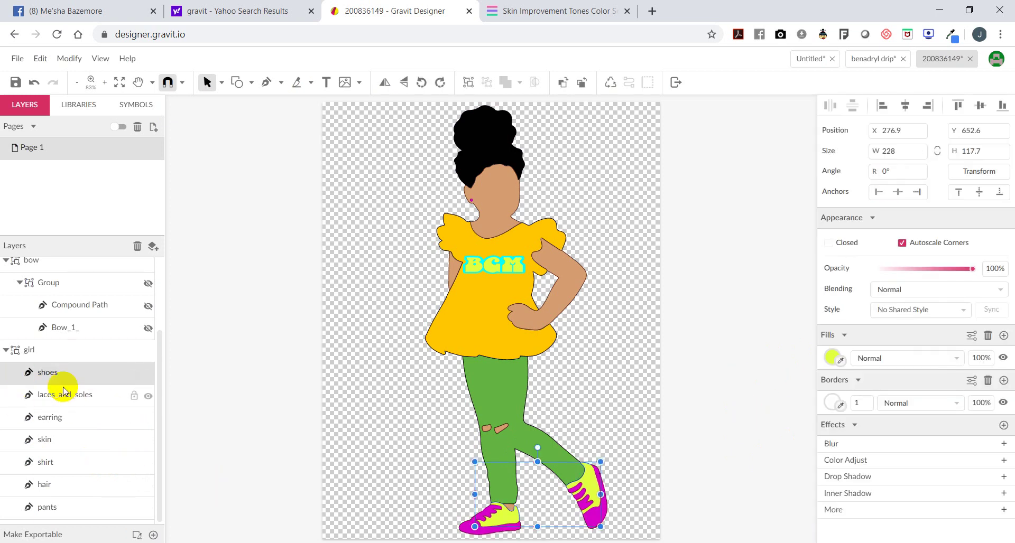
left_click(834, 404)
left_click(859, 424)
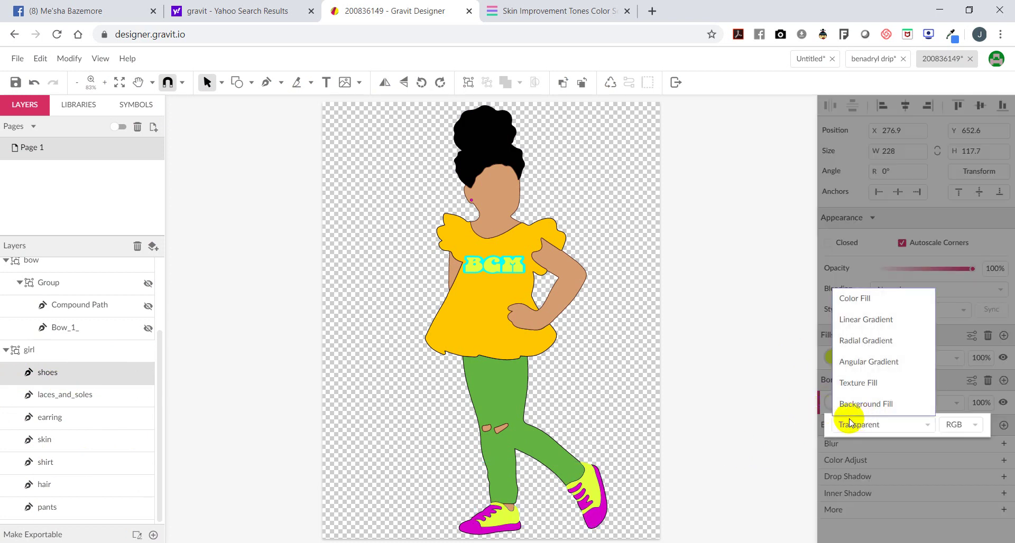
left_click(880, 307)
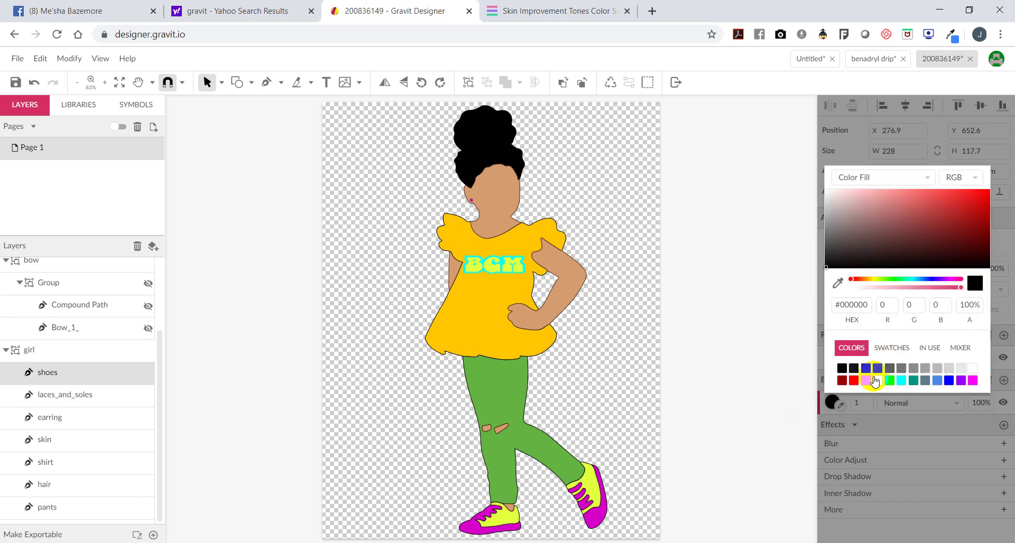
left_click(852, 373)
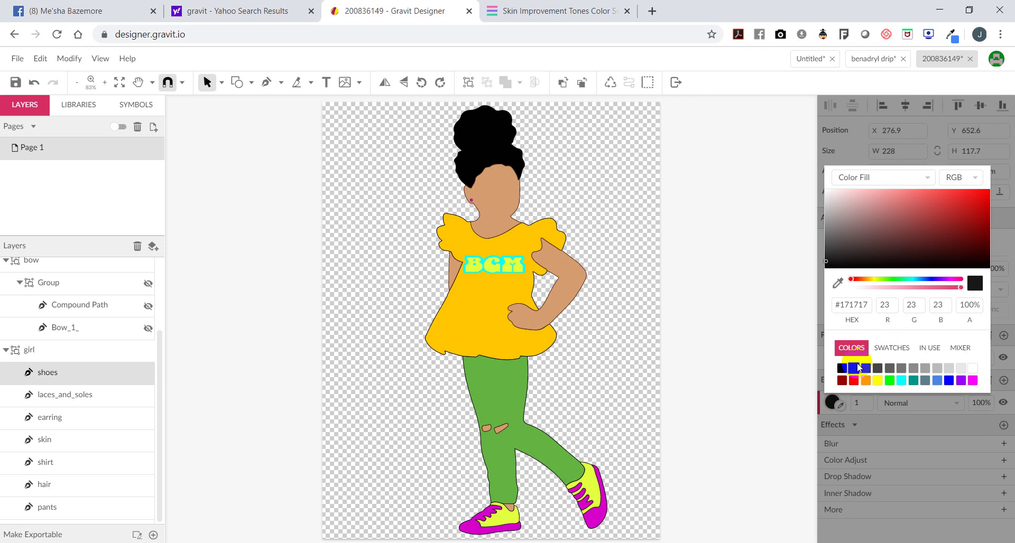
left_click(657, 283)
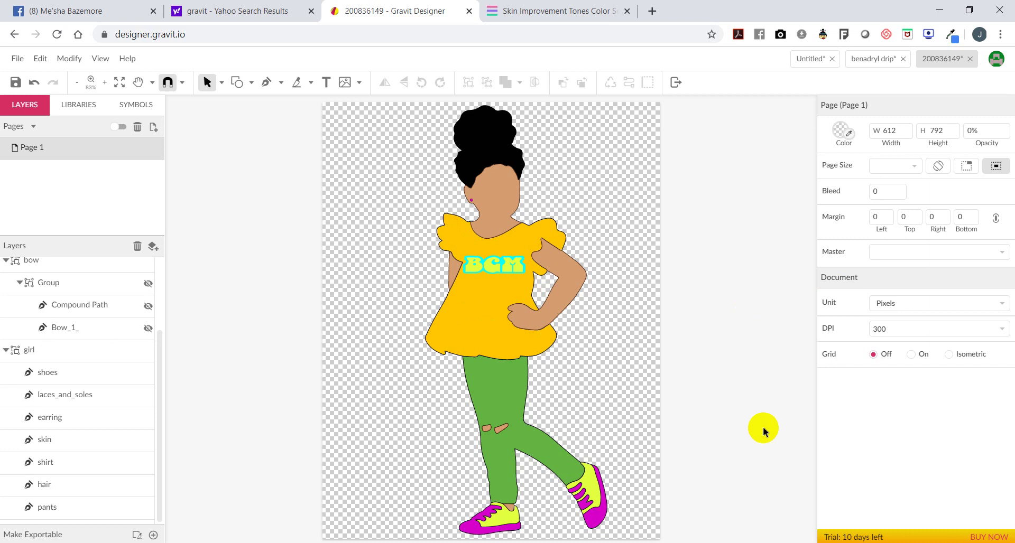
- Export the recolored girl artwork as a Scalable Vector Graphics (.svg) file
left_click(17, 58)
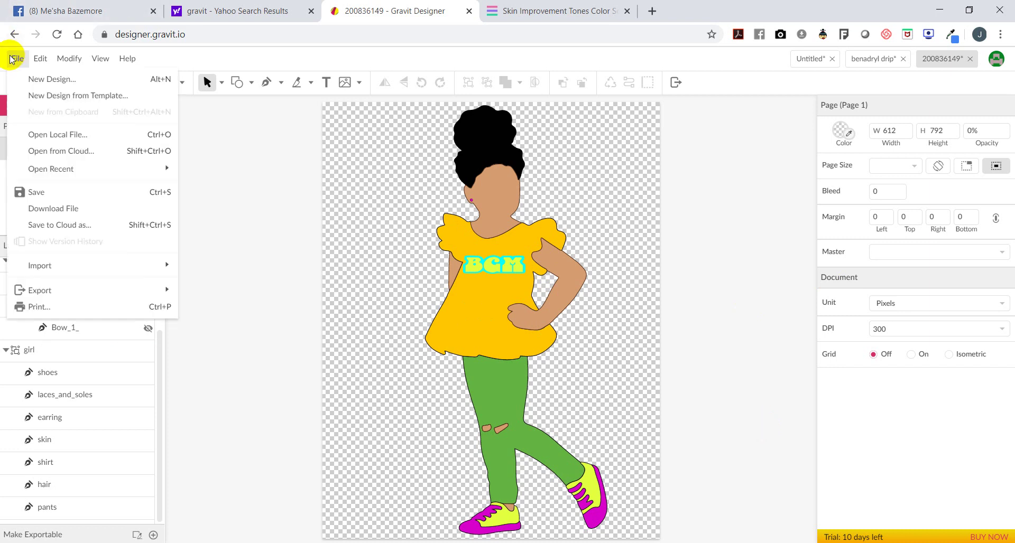
mouse_move(95, 265)
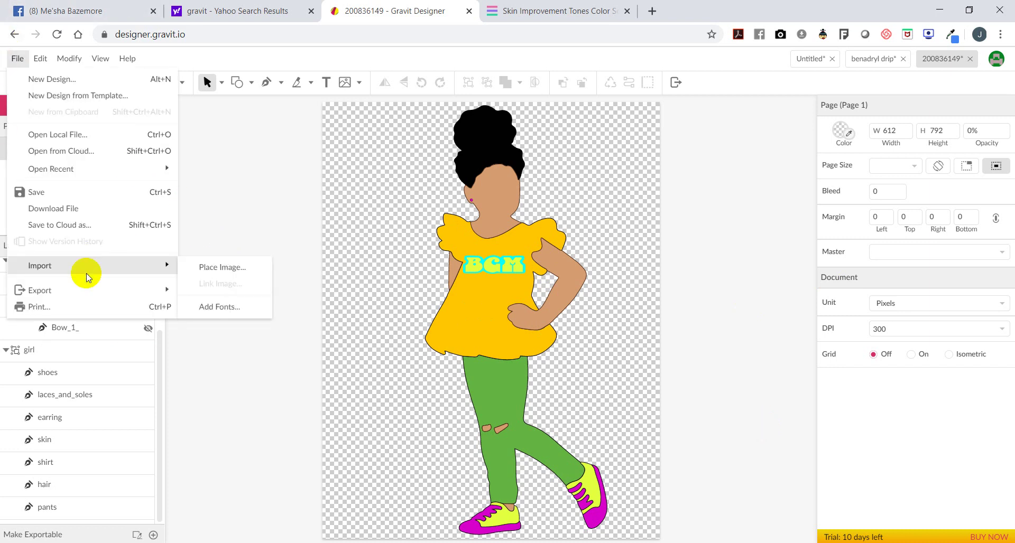
mouse_move(84, 290)
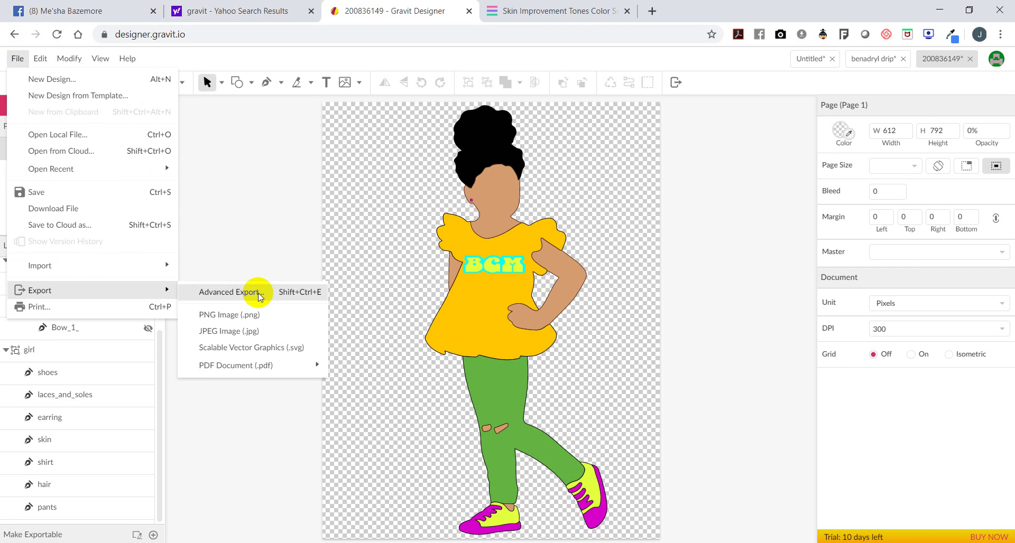
left_click(221, 352)
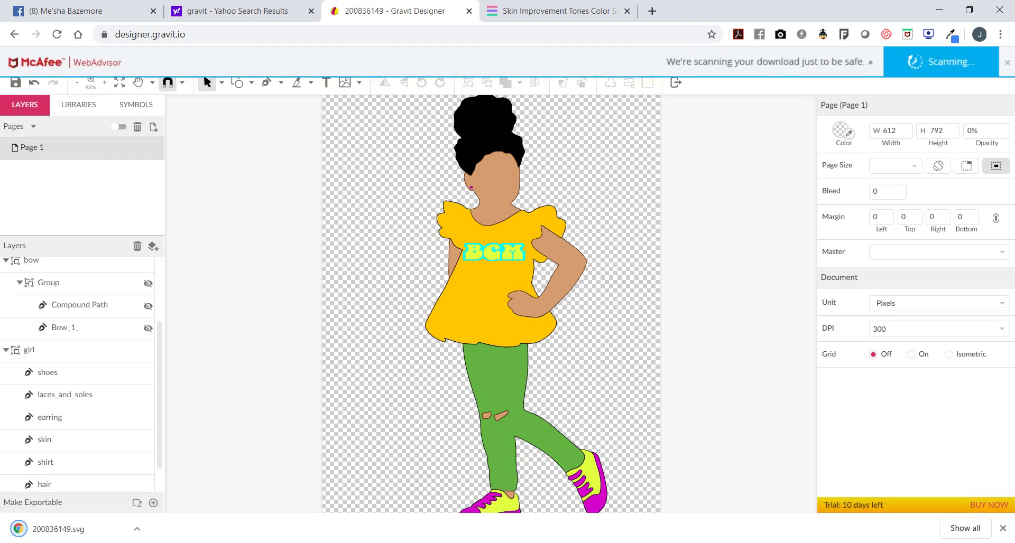
- Show the exported 200836149.svg in its download folder and open it with Adobe Illustrator 2020, accepting the import warning
left_click(137, 529)
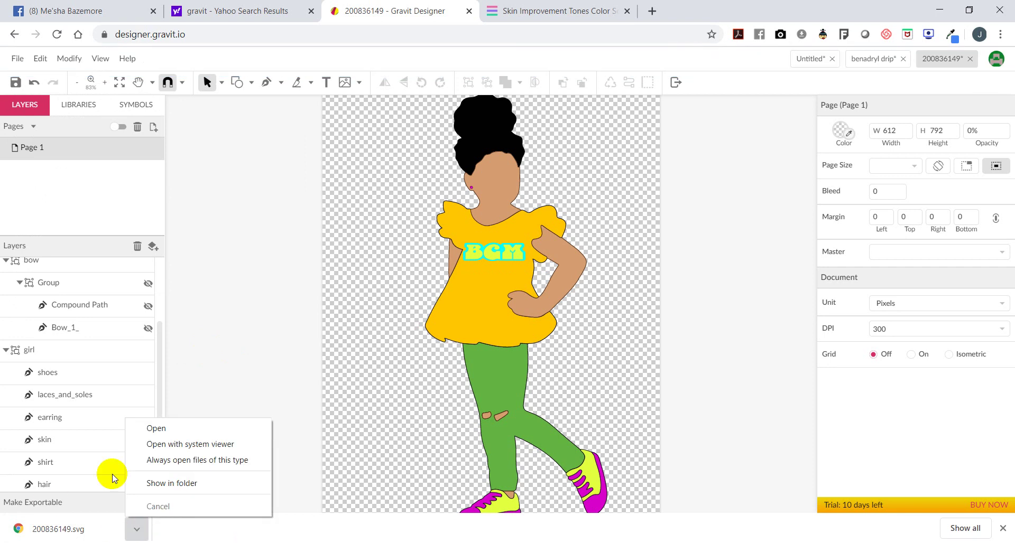
left_click(193, 483)
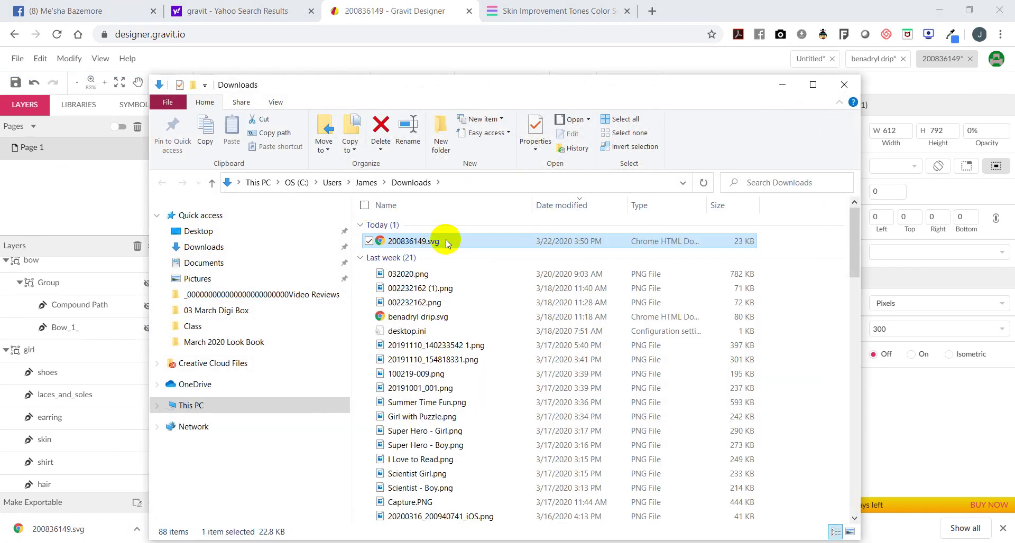
right_click(445, 241)
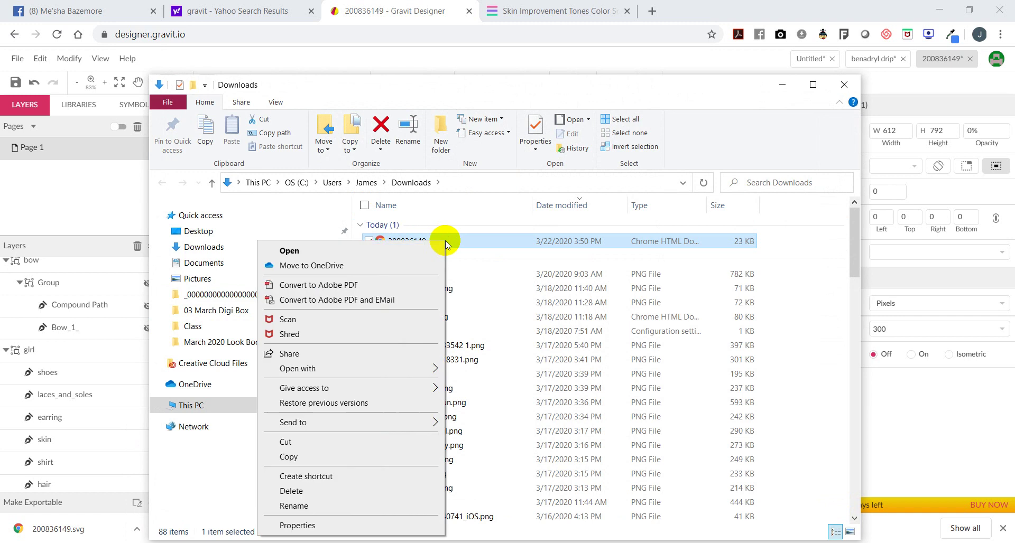
mouse_move(358, 370)
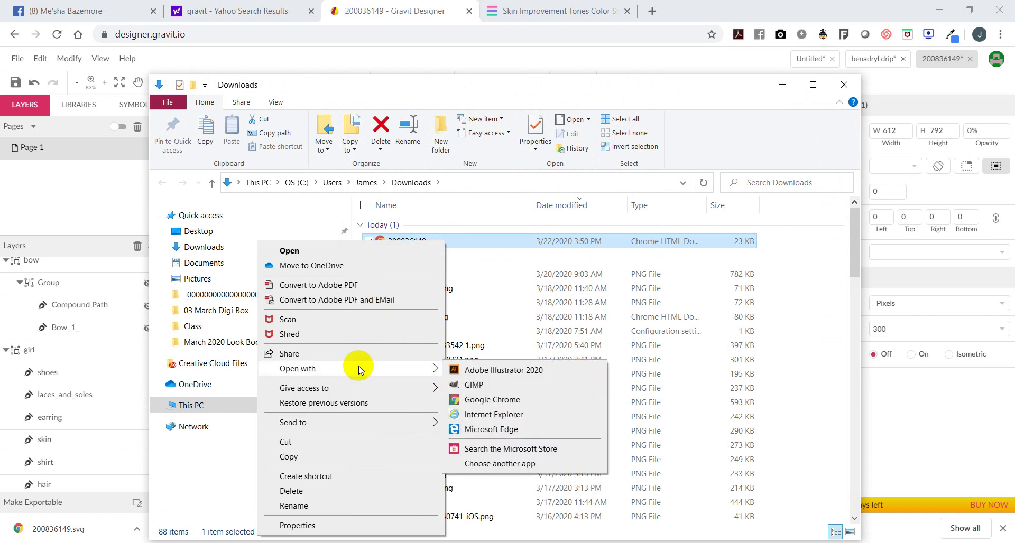
left_click(536, 370)
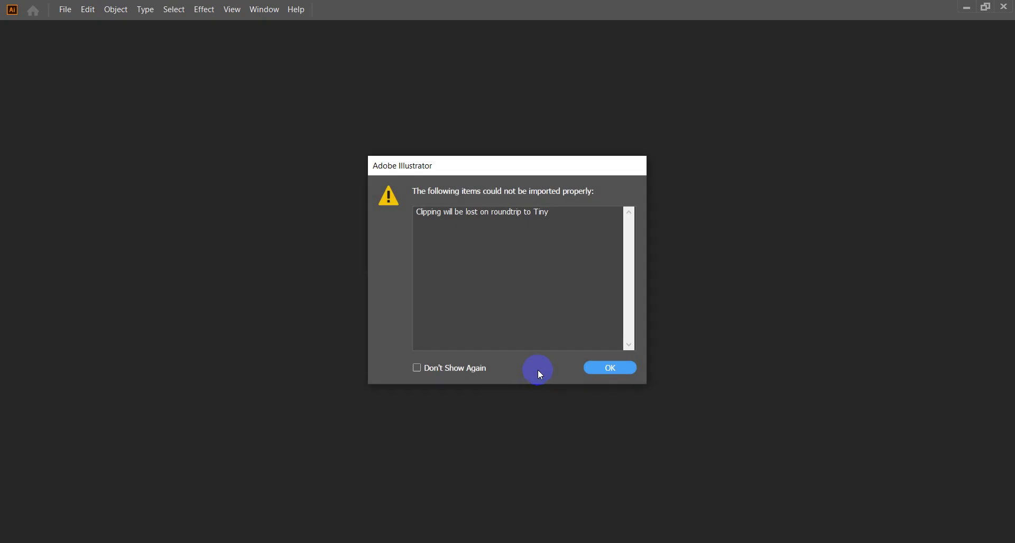
left_click(600, 367)
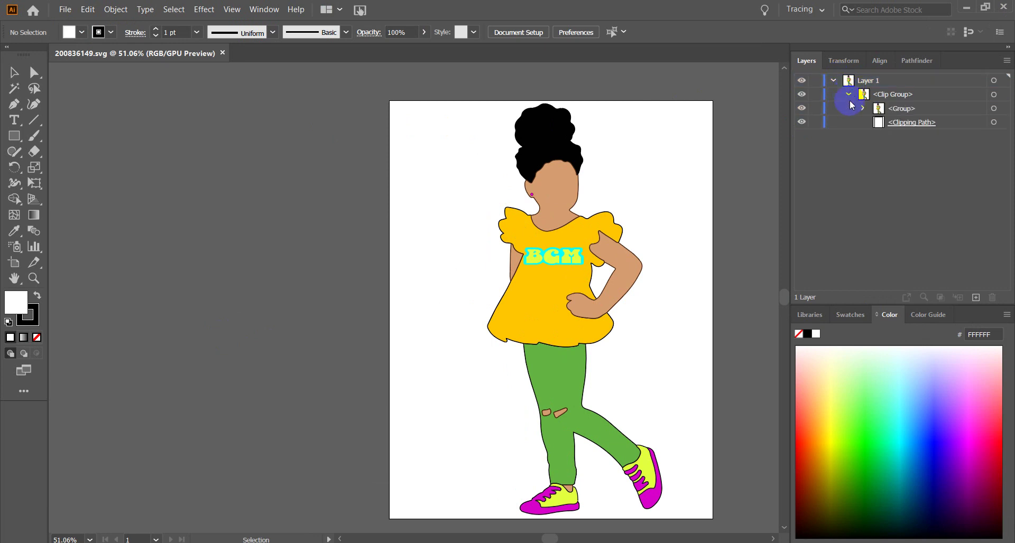
- Expand the nested groups of the imported artwork and select the shoes, earring, skin and pants paths one by one to check their separation
left_click(862, 108)
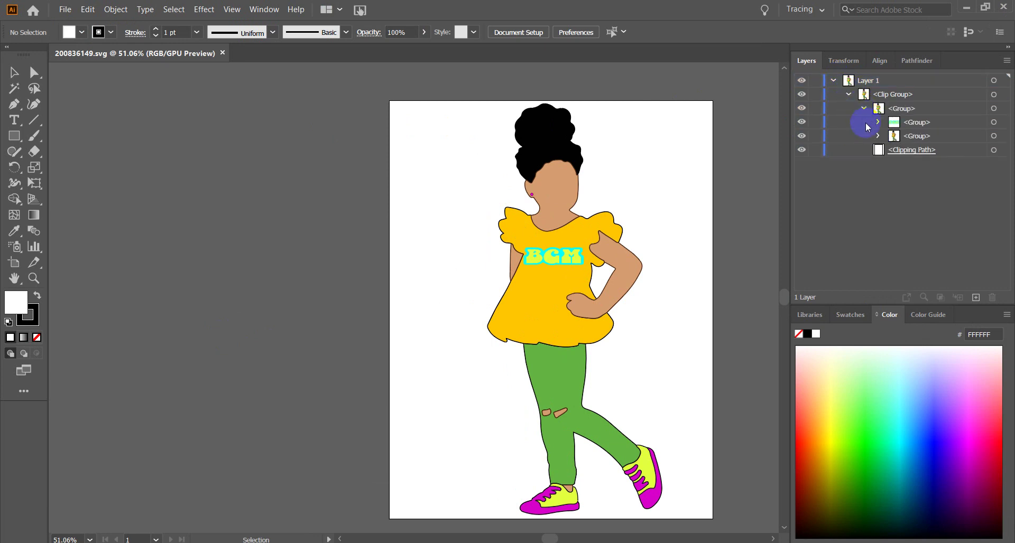
left_click(878, 137)
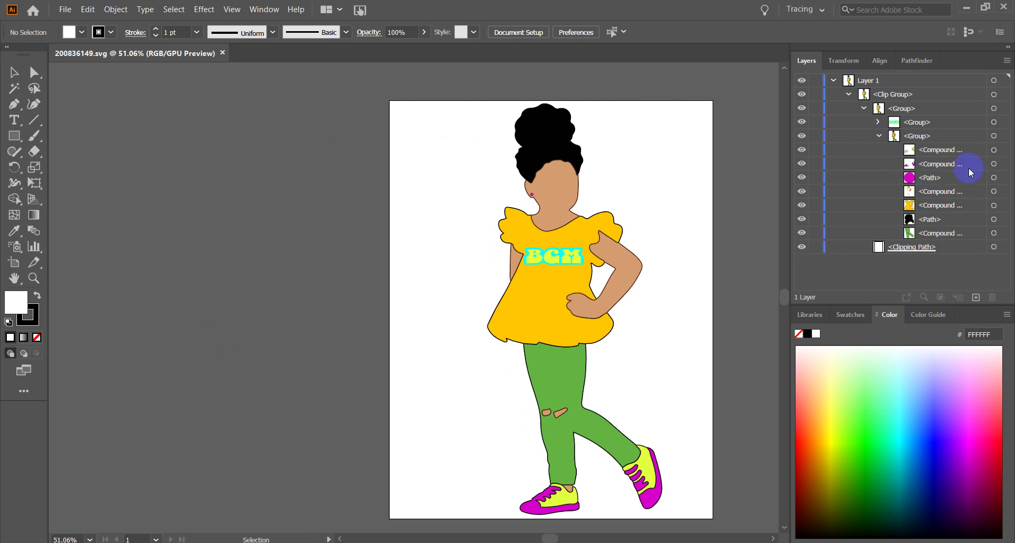
left_click(1003, 150)
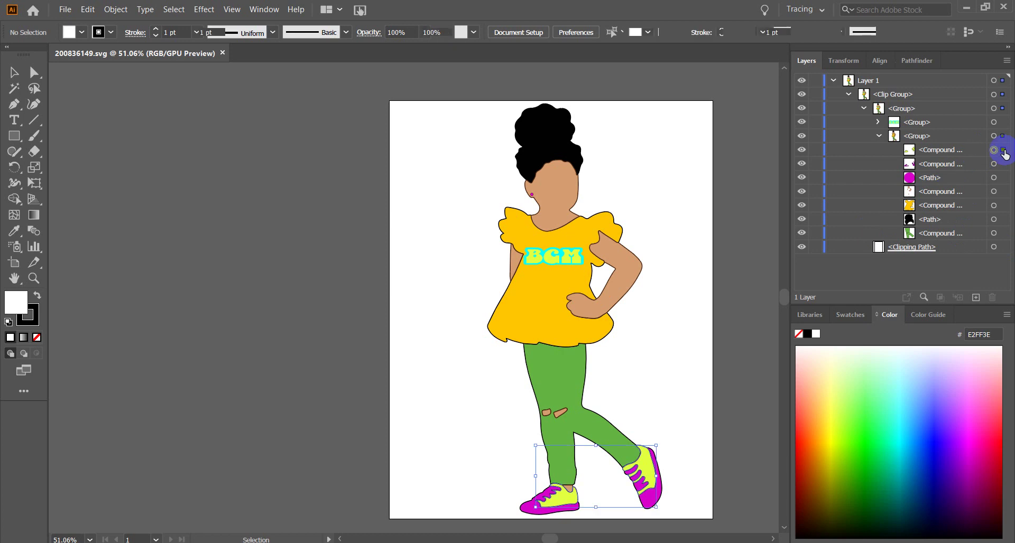
left_click(1002, 178)
left_click(1003, 193)
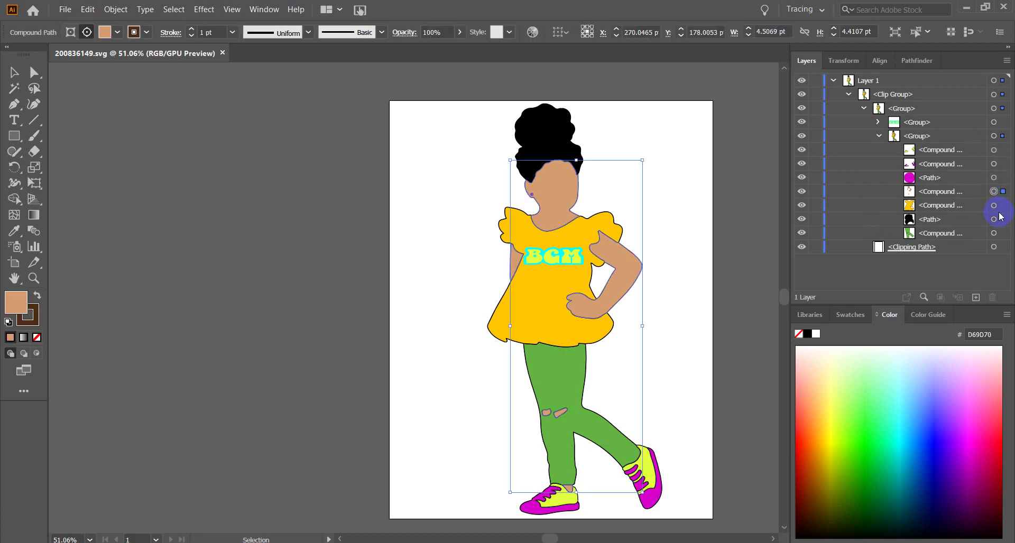
left_click(1002, 233)
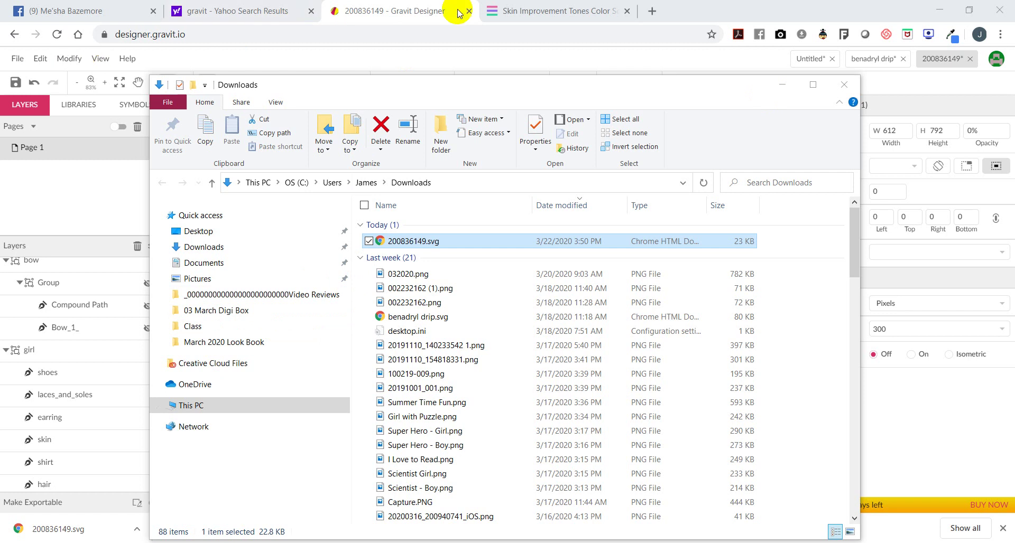
- Switch back to the 200836149 design in Gravit Designer
left_click(393, 11)
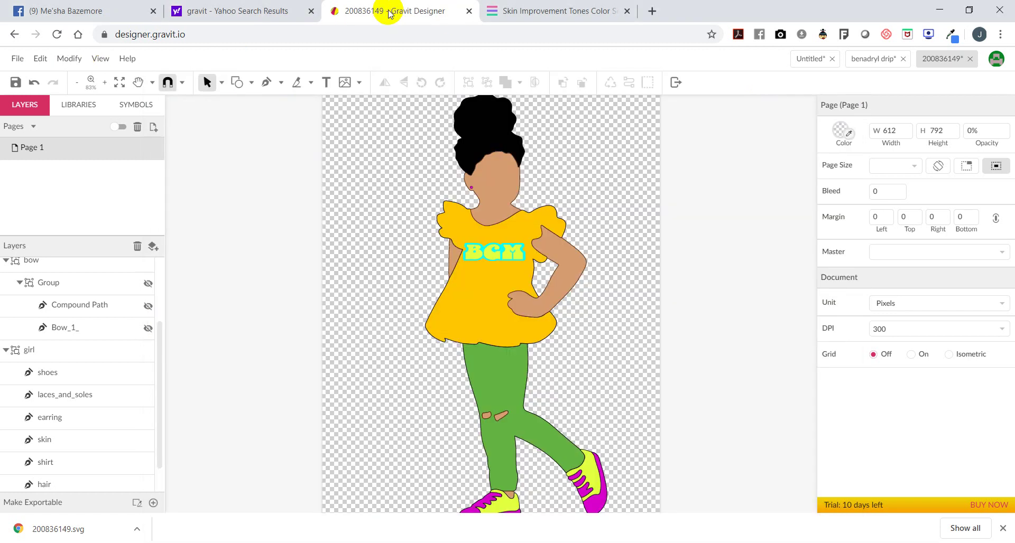
left_click(12, 61)
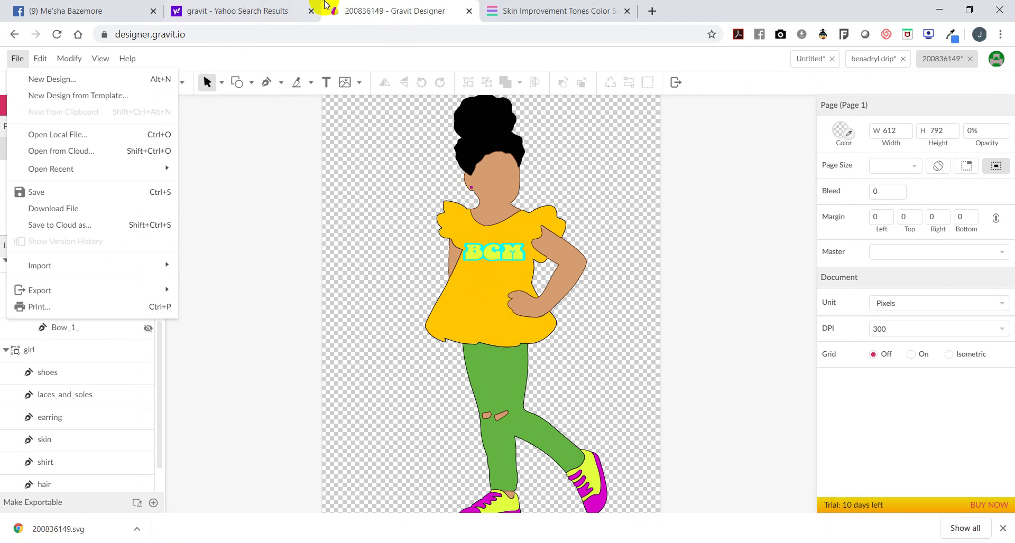
mouse_move(160, 262)
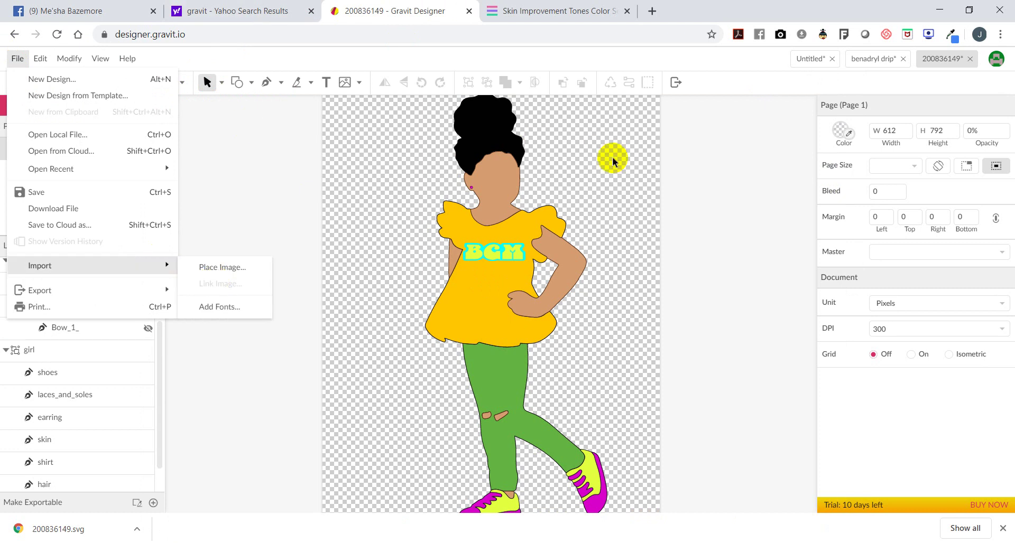
left_click(799, 190)
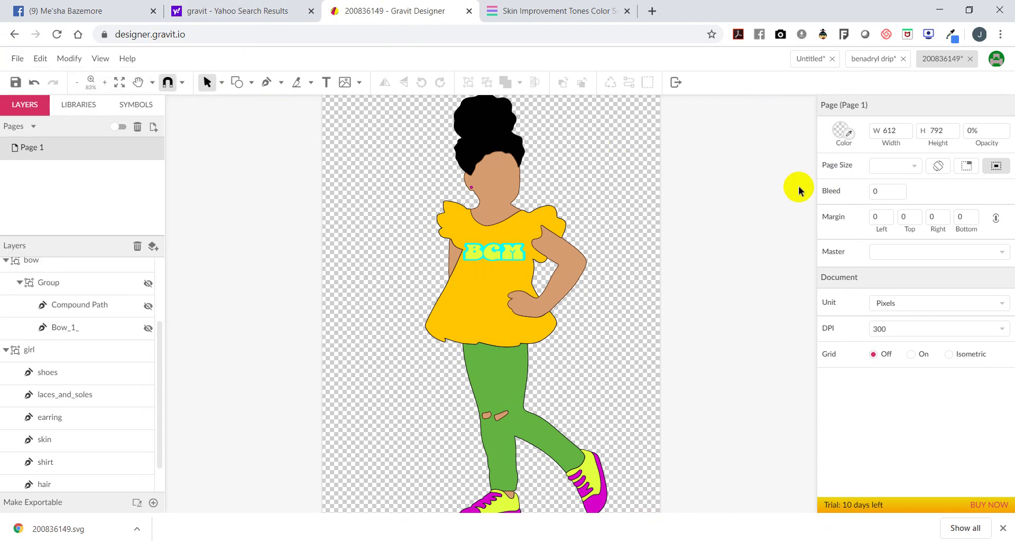
- Give the page a solid white background color
left_click(840, 130)
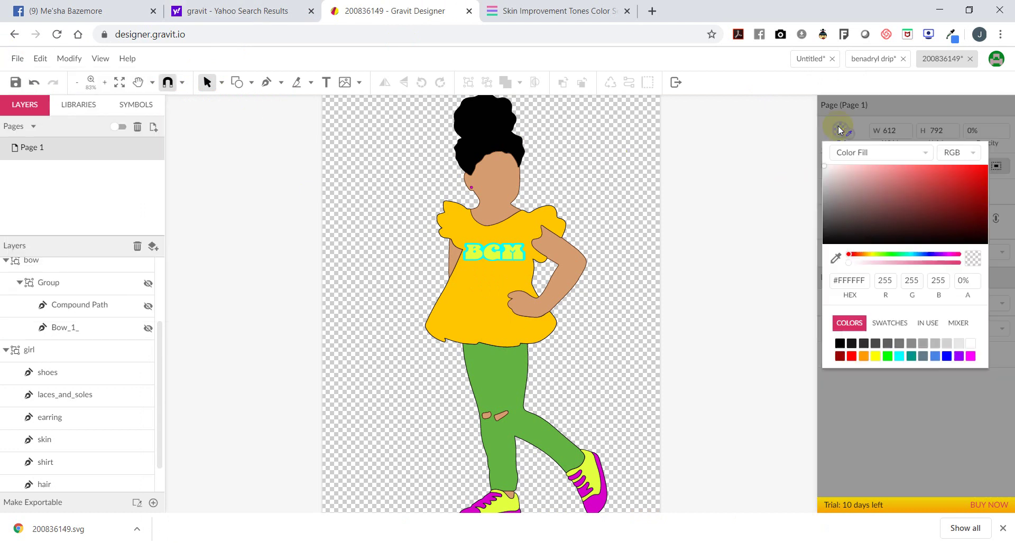
left_click(970, 343)
left_click(717, 250)
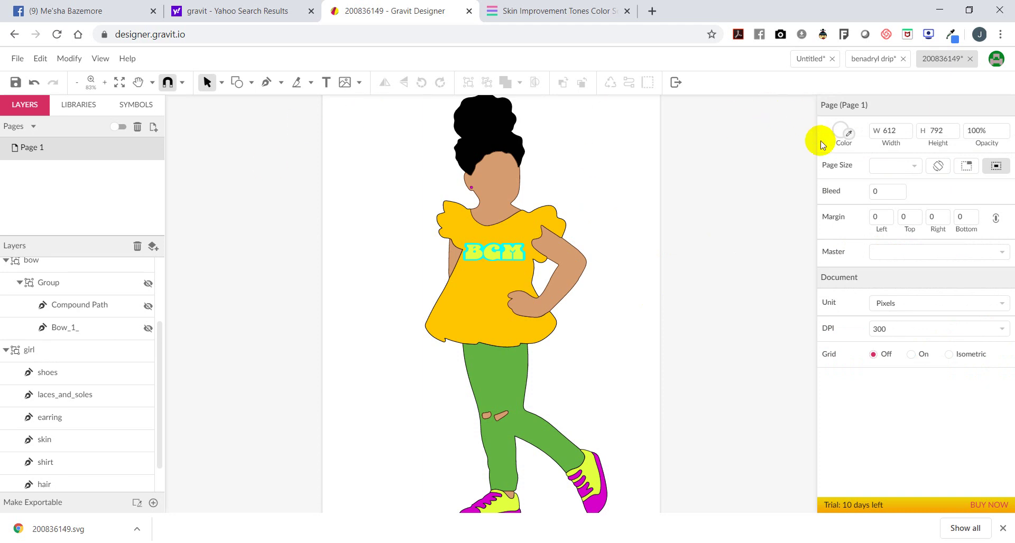
- Examine the fill types and color modes available for the page background color
left_click(844, 132)
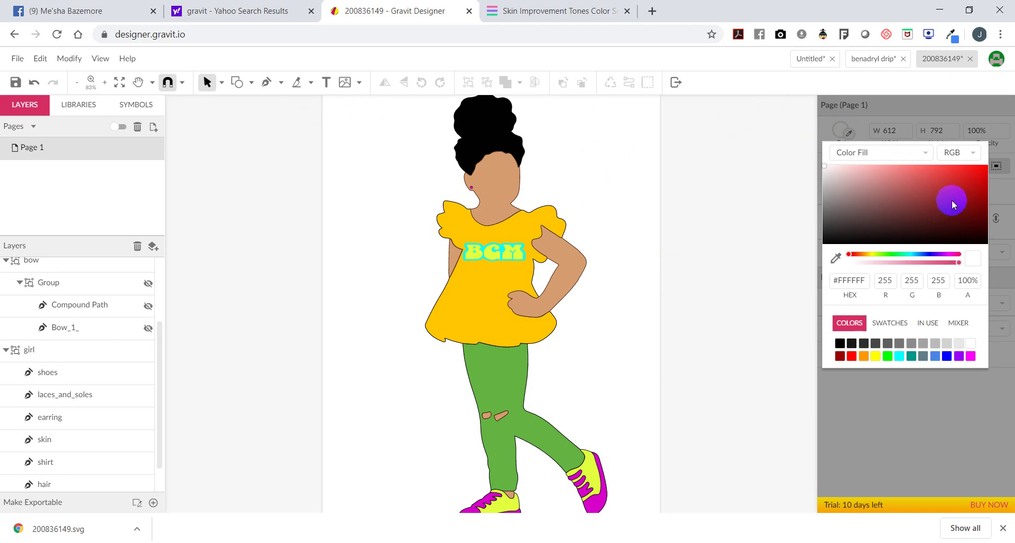
left_click(922, 152)
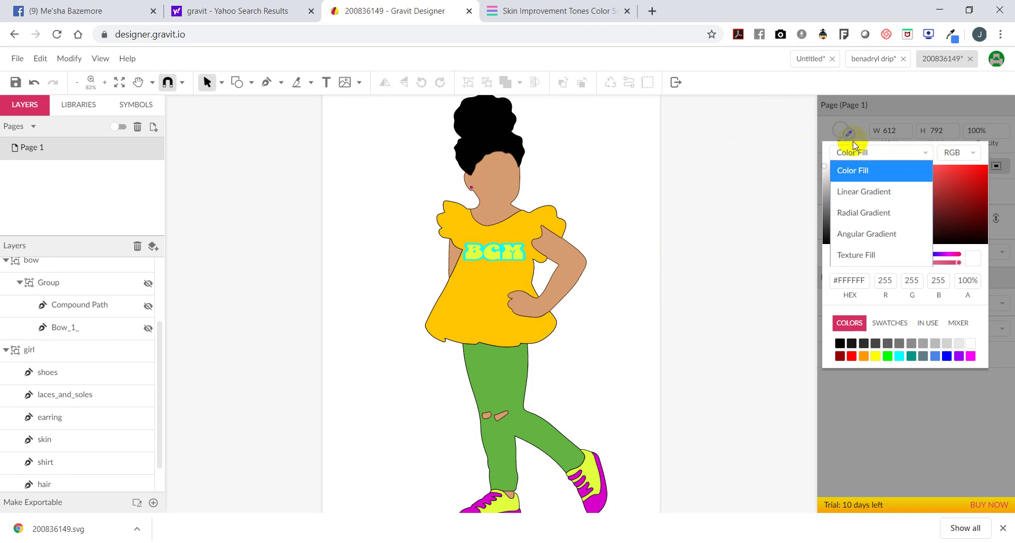
left_click(1003, 264)
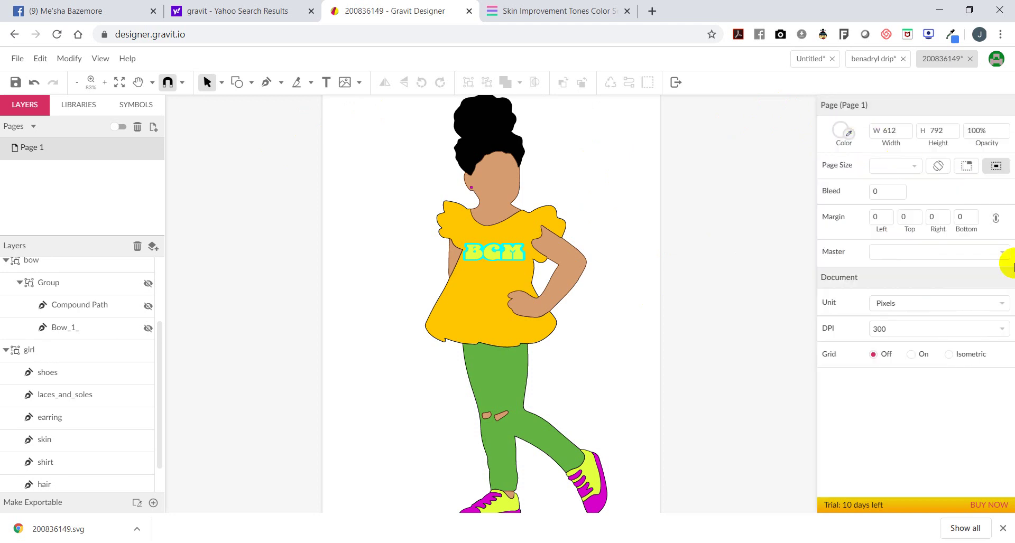
left_click(842, 132)
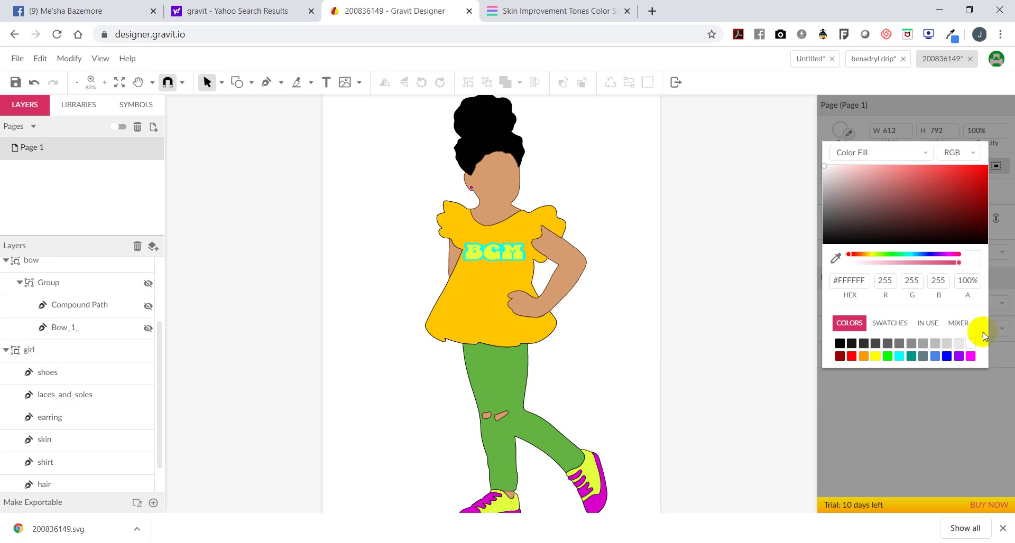
left_click(927, 153)
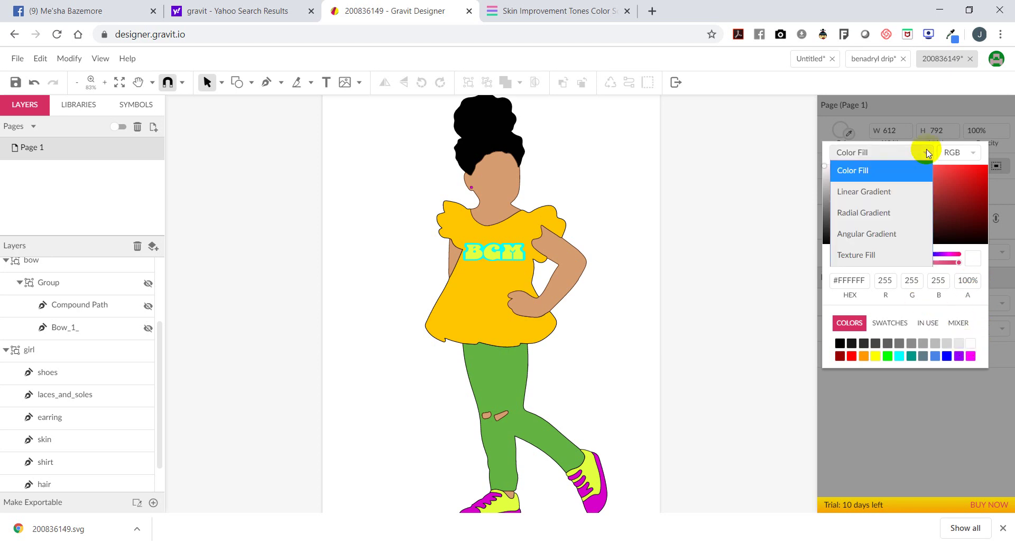
left_click(928, 153)
left_click(973, 154)
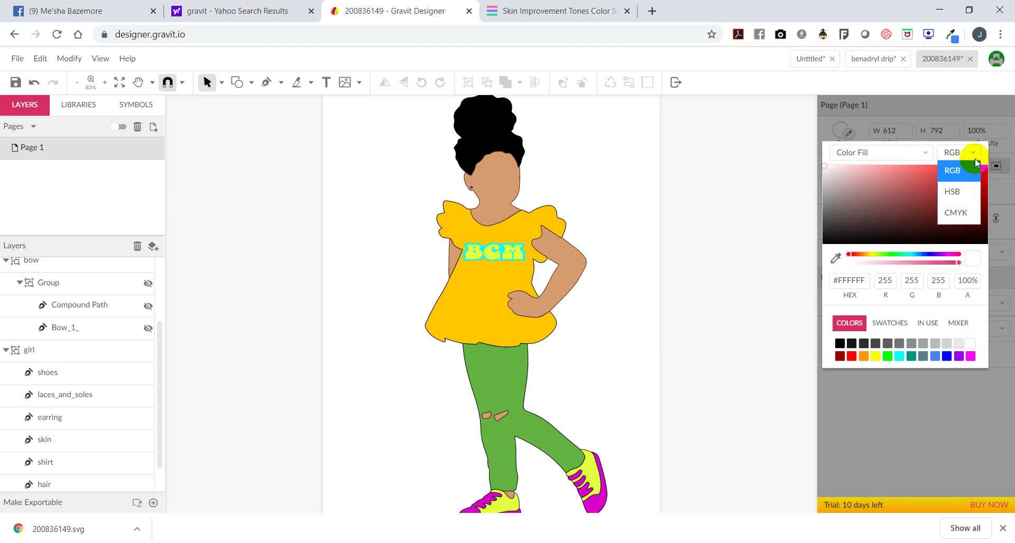
left_click(975, 164)
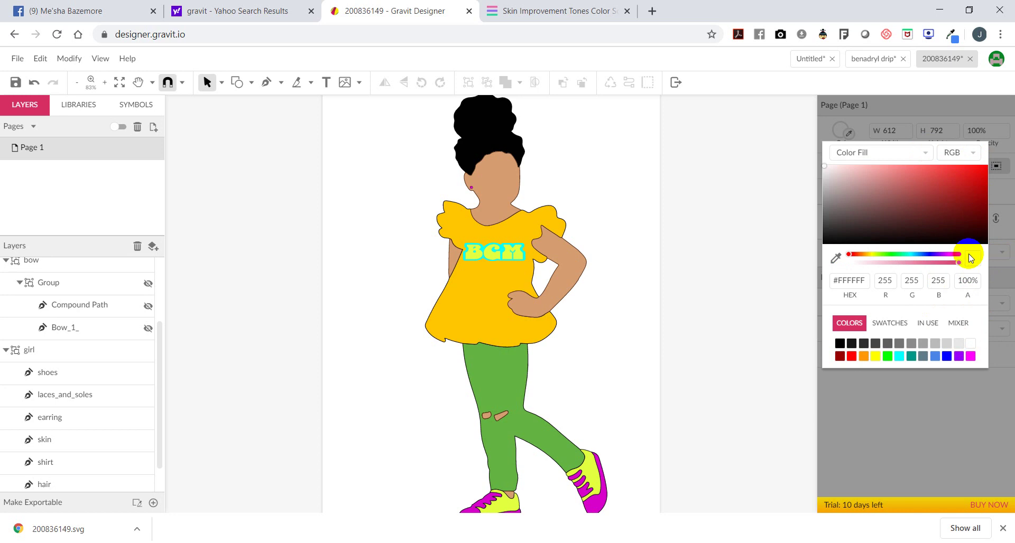
left_click(766, 227)
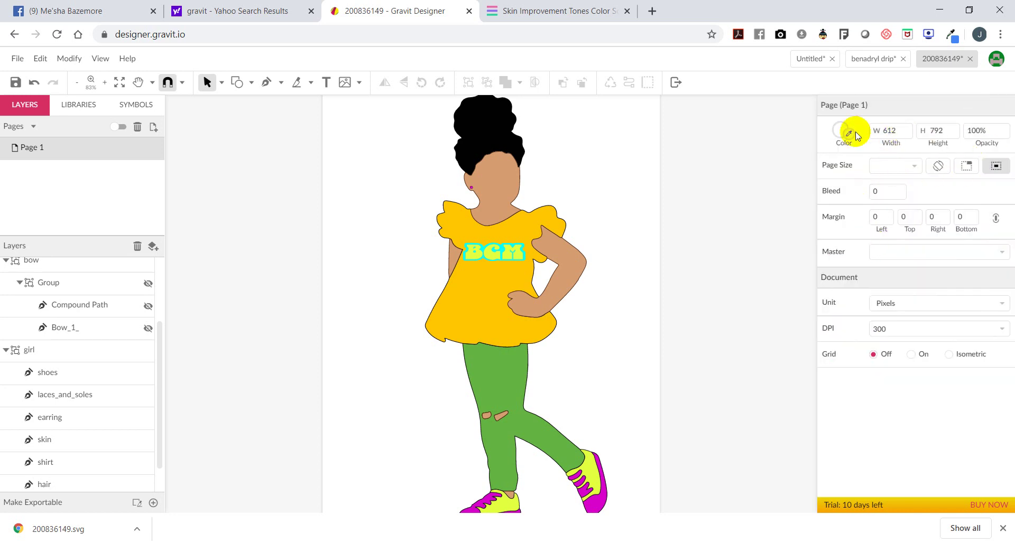
- Set the page background's opacity to 0% and export the artwork as a PNG image
left_click(998, 132)
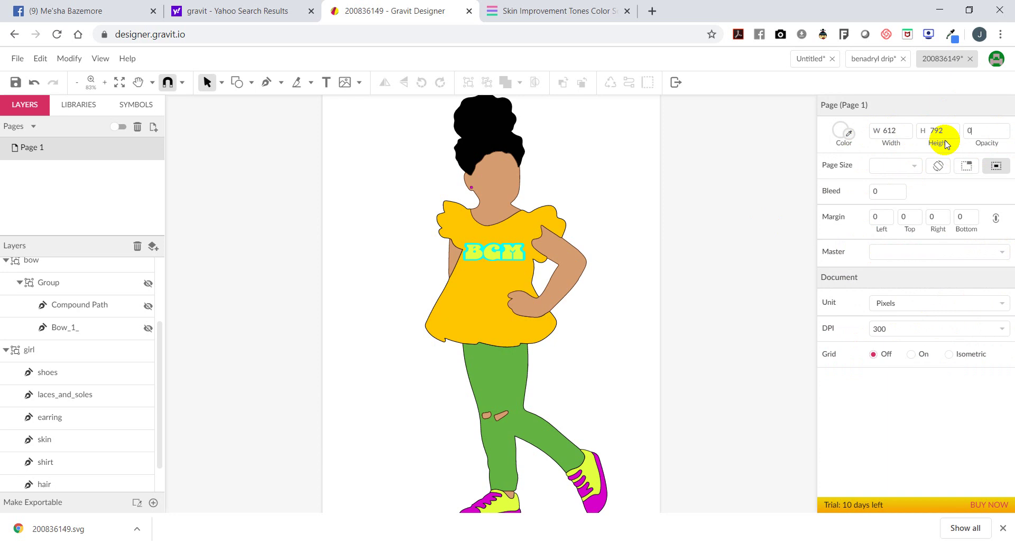
key("Return")
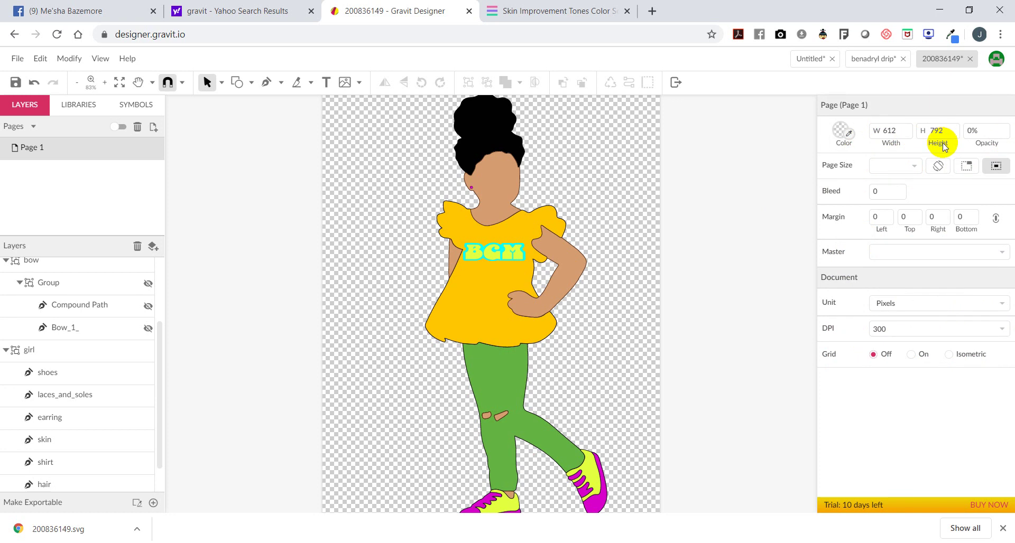
left_click(16, 58)
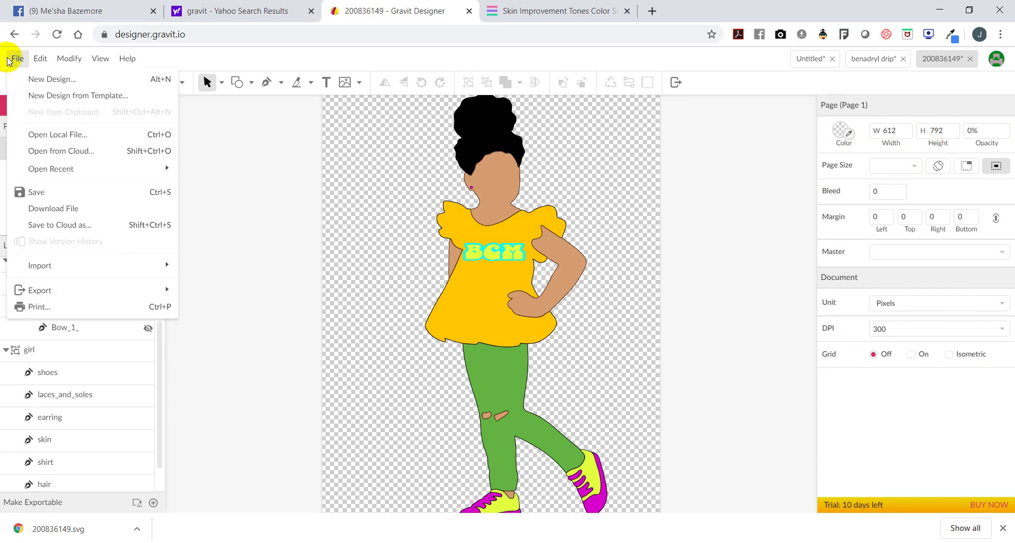
mouse_move(109, 268)
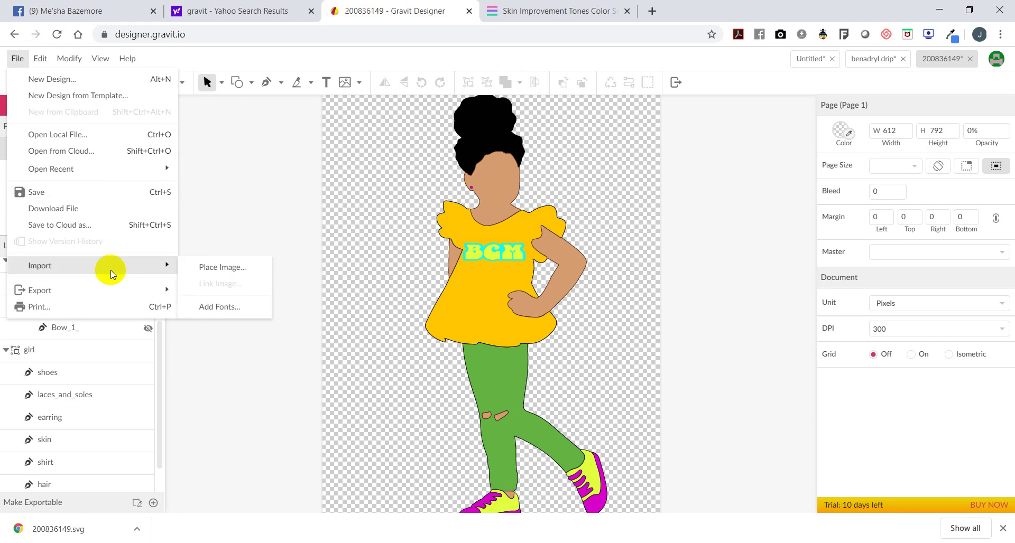
mouse_move(97, 291)
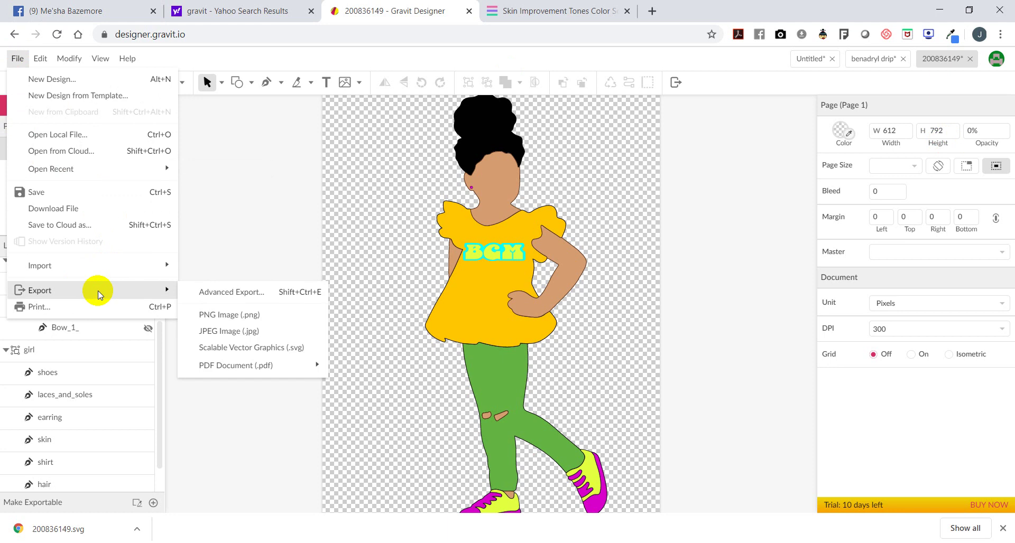
left_click(247, 315)
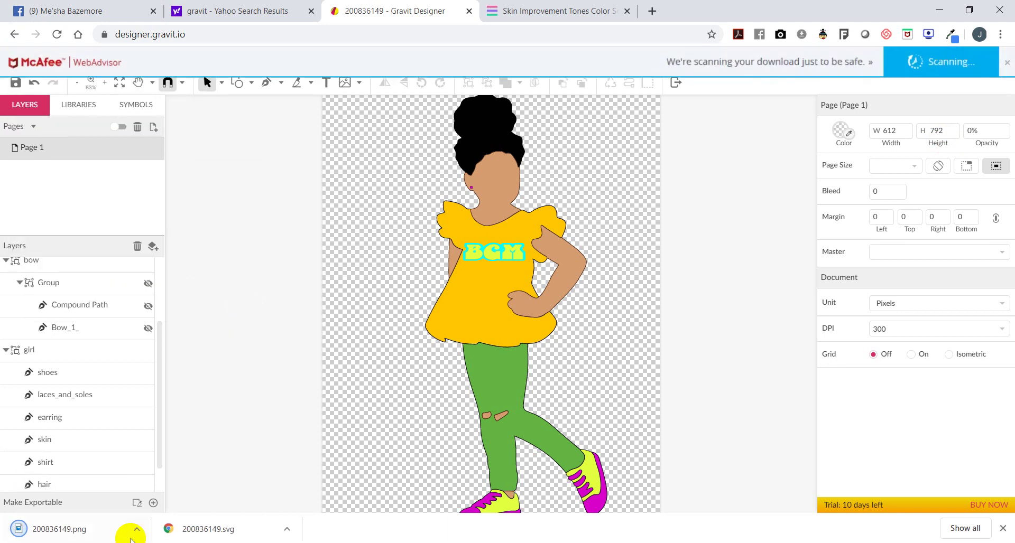
- Open the exported 200836149.png from its download folder to check the image, and close the viewer
left_click(136, 529)
left_click(158, 482)
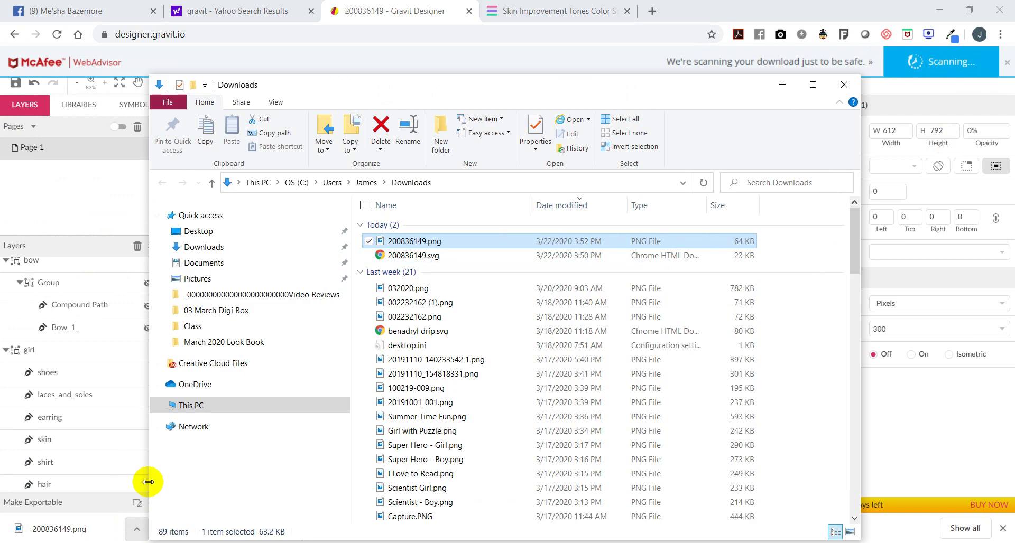
double_click(390, 243)
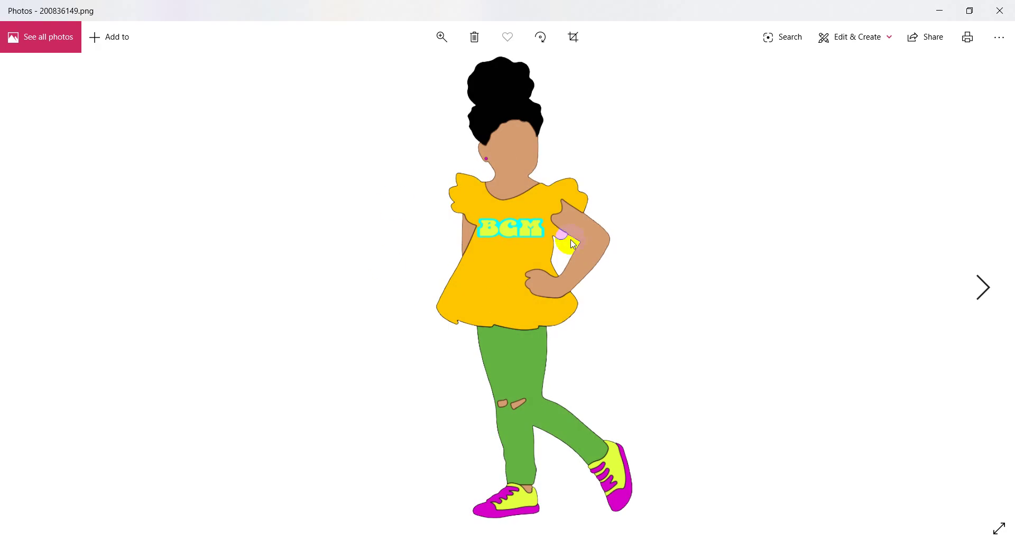
left_click(999, 11)
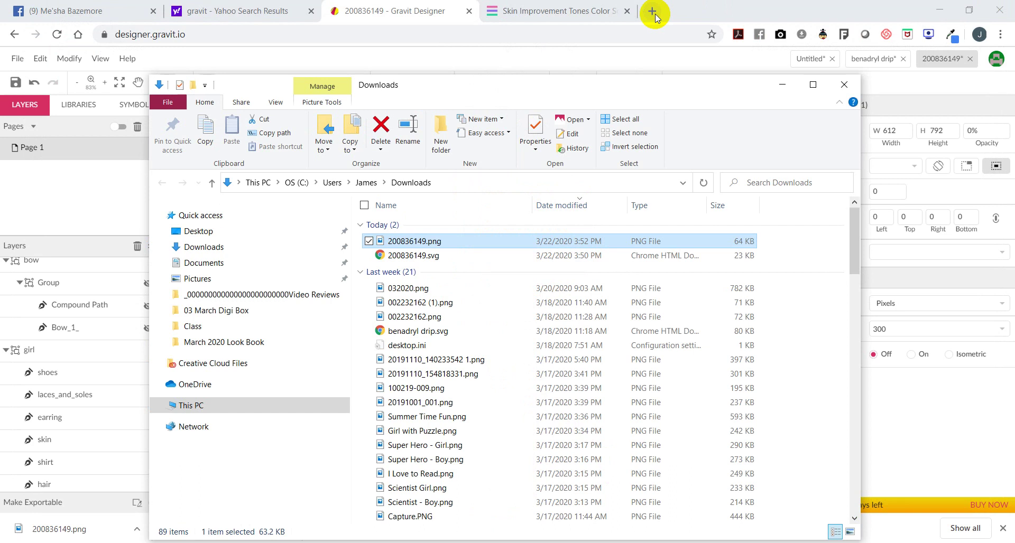
- Open the Canva home page in a new browser tab
left_click(656, 11)
type("ca")
key("Return")
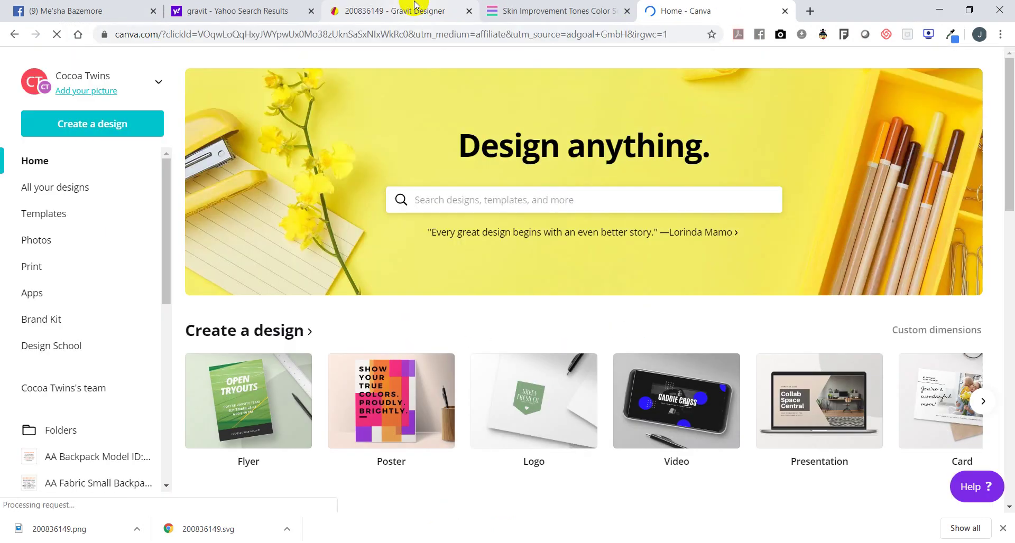
- Create a new blank Flyer design in Canva
scroll(283, 52, "down", 6)
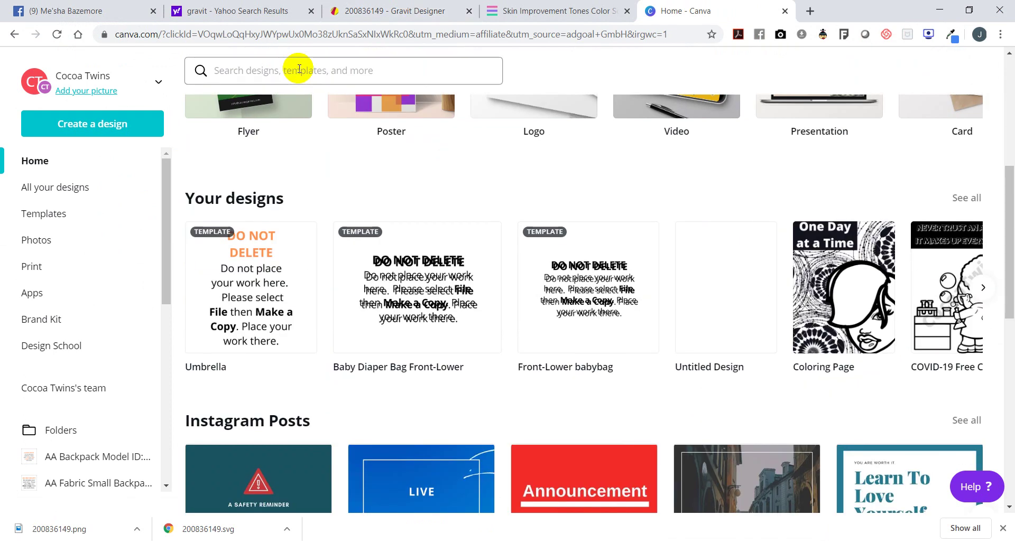
scroll(356, 140, "up", 4)
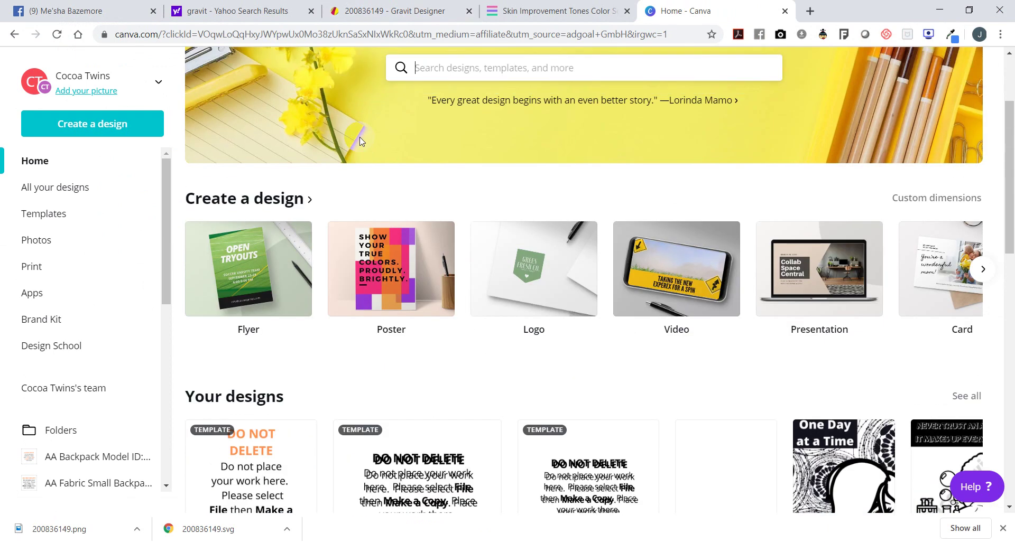
scroll(357, 138, "down", 6)
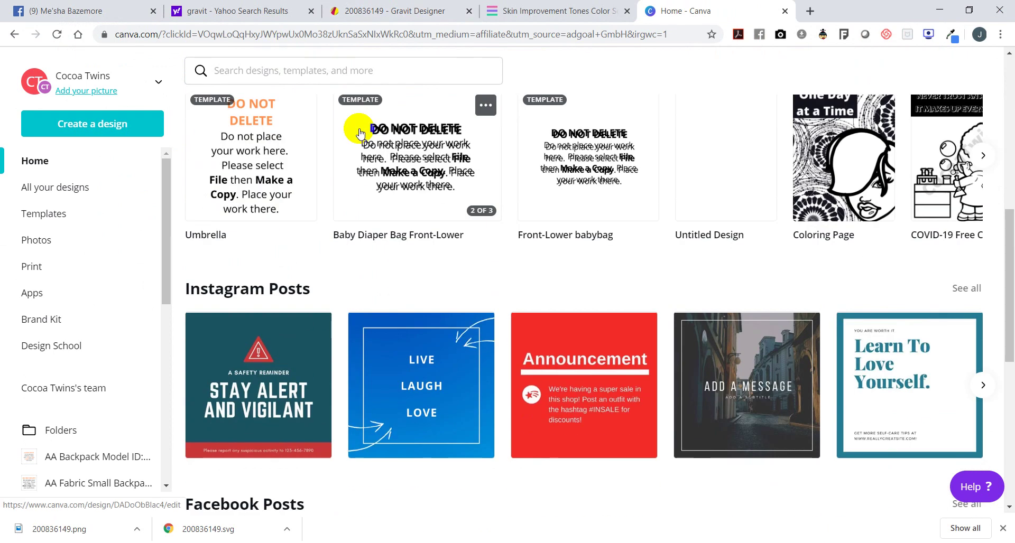
scroll(296, 124, "up", 6)
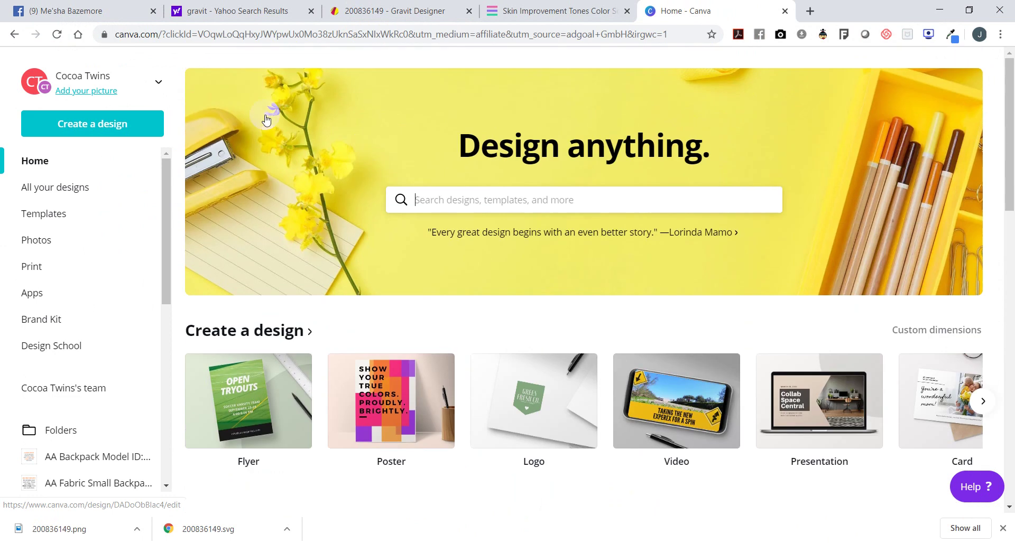
left_click(91, 122)
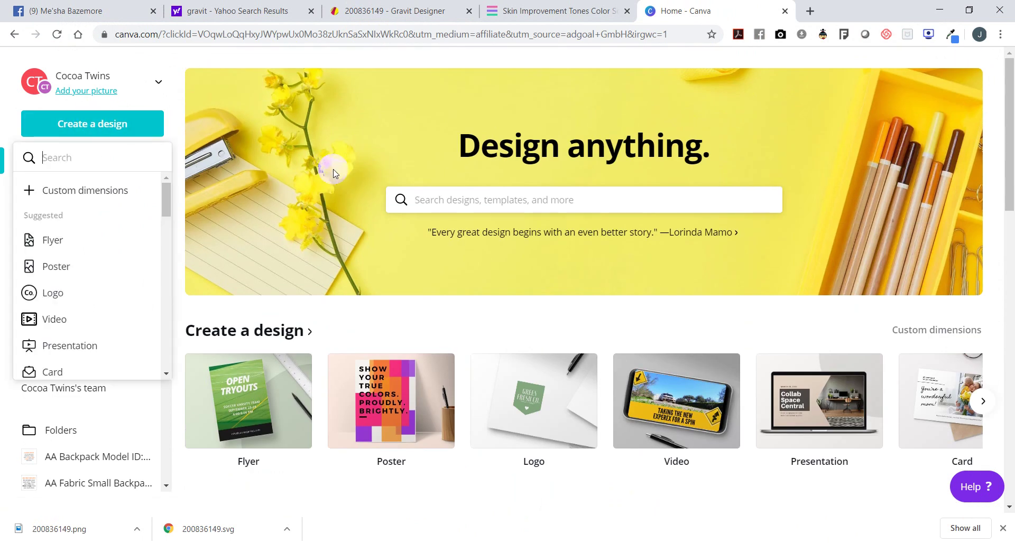
left_click(35, 230)
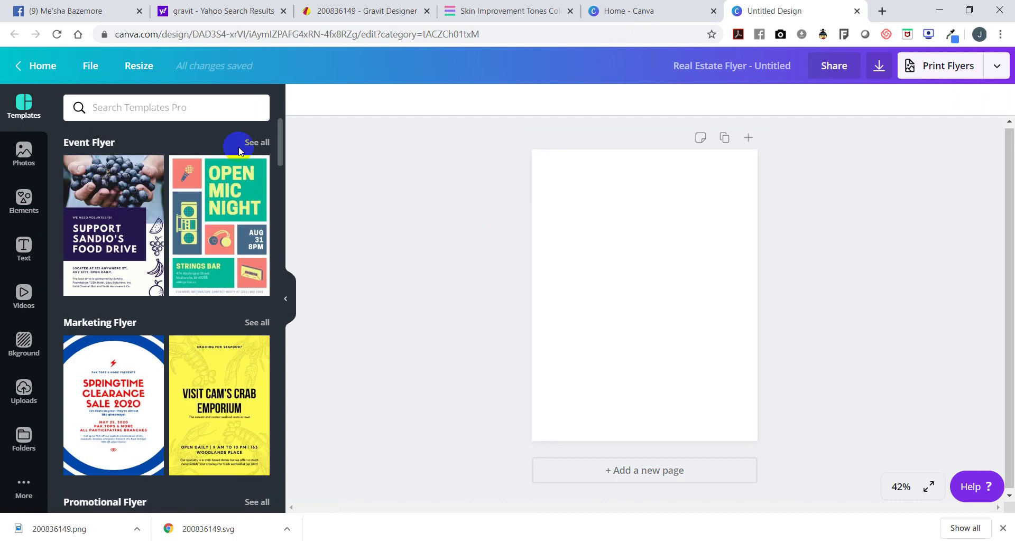
- Search the elements for butterflies and add the red butterfly pattern to the page
left_click(24, 200)
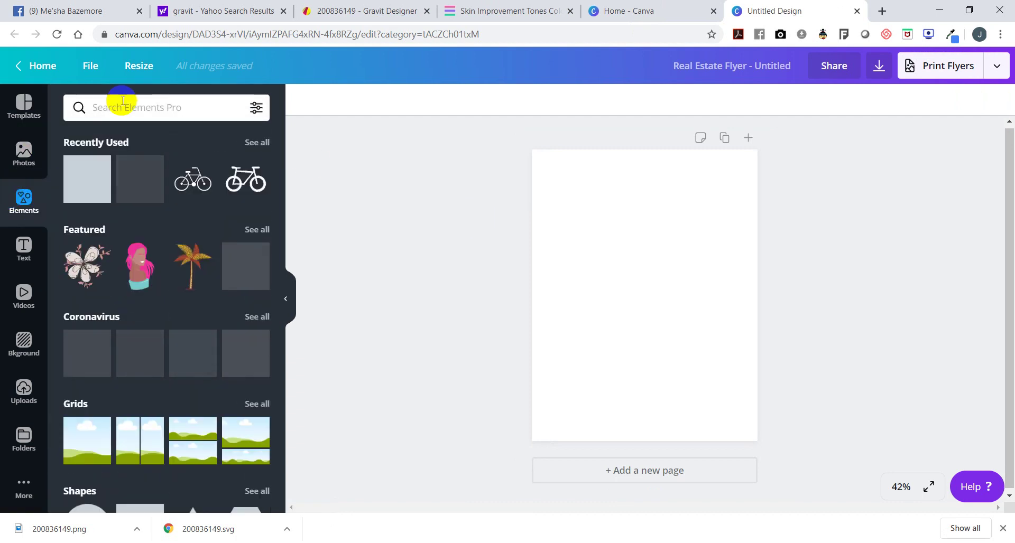
left_click(137, 100)
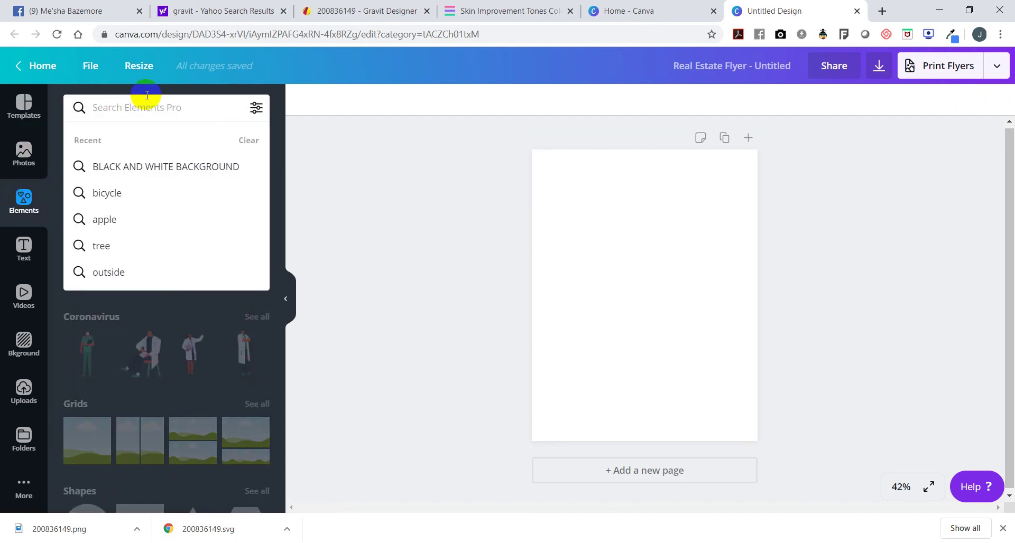
type("butte")
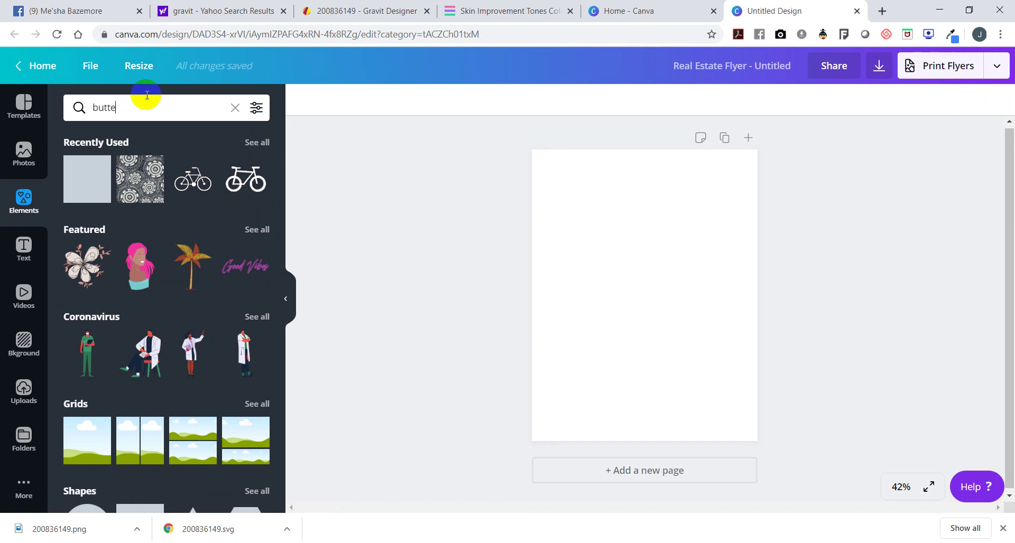
type("rflies")
key("Return")
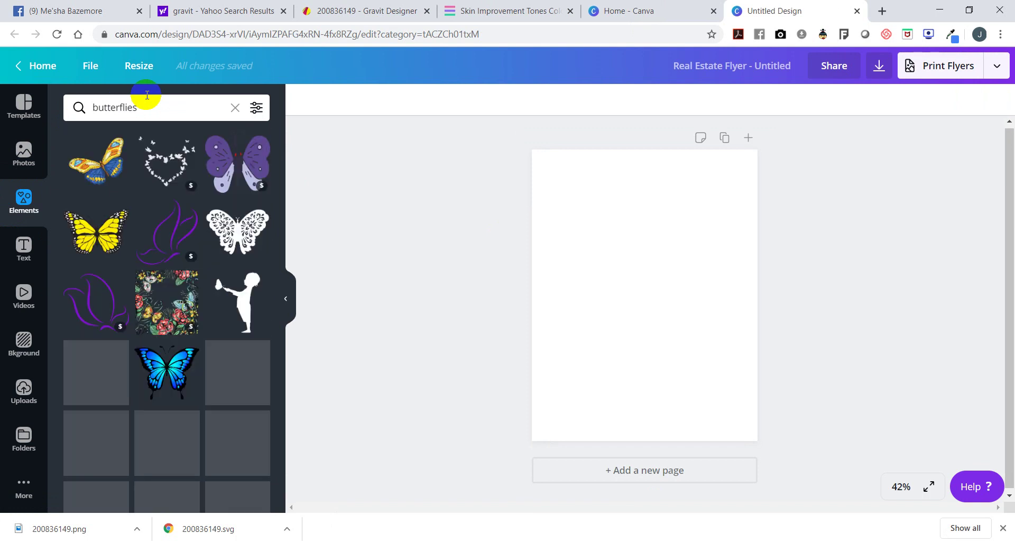
scroll(168, 290, "down", 6)
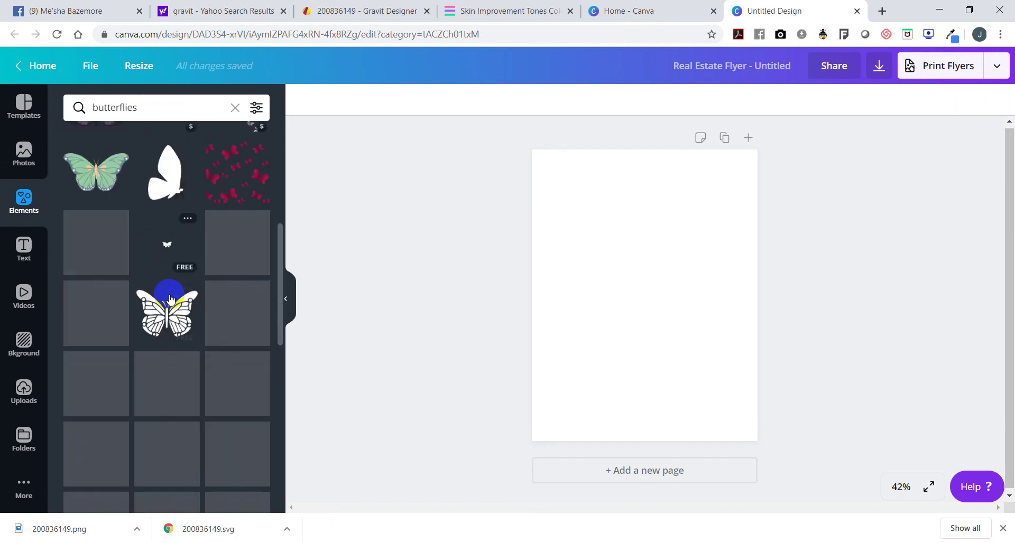
scroll(226, 256, "up", 2)
left_click(227, 256)
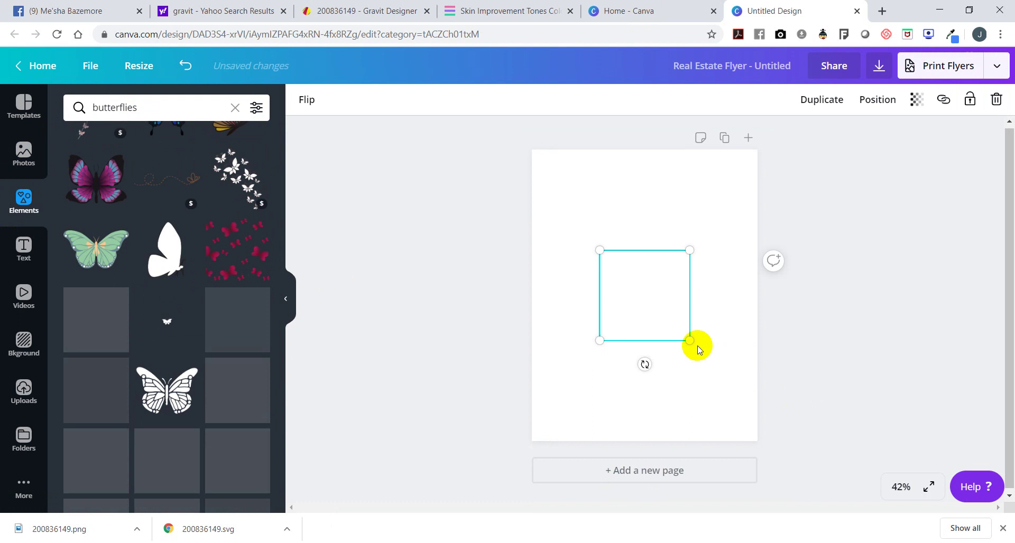
- Enlarge the butterfly pattern until it covers the whole flyer page and center it on the page
left_click(528, 252)
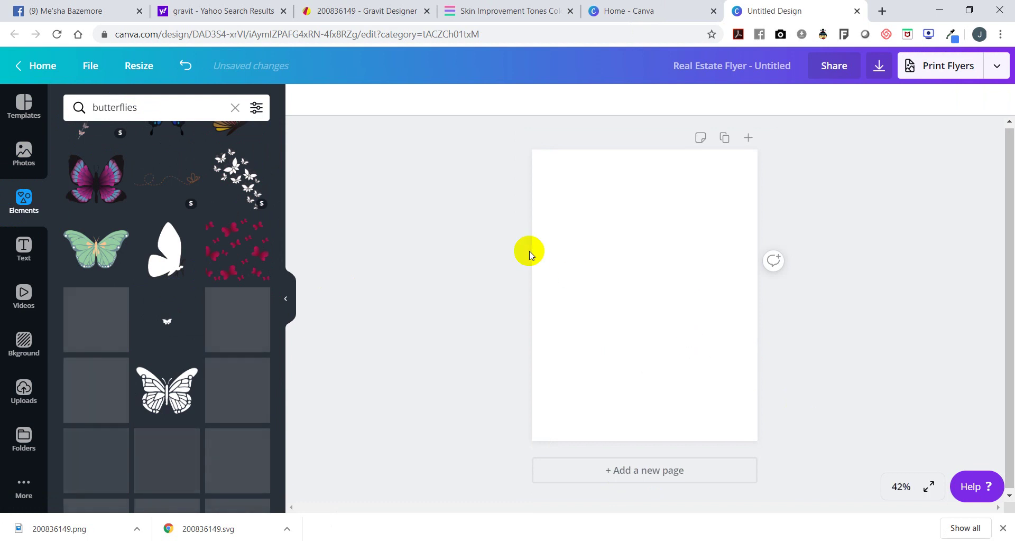
left_click(611, 290)
left_click_drag(689, 343, 797, 446)
left_click_drag(693, 387, 623, 247)
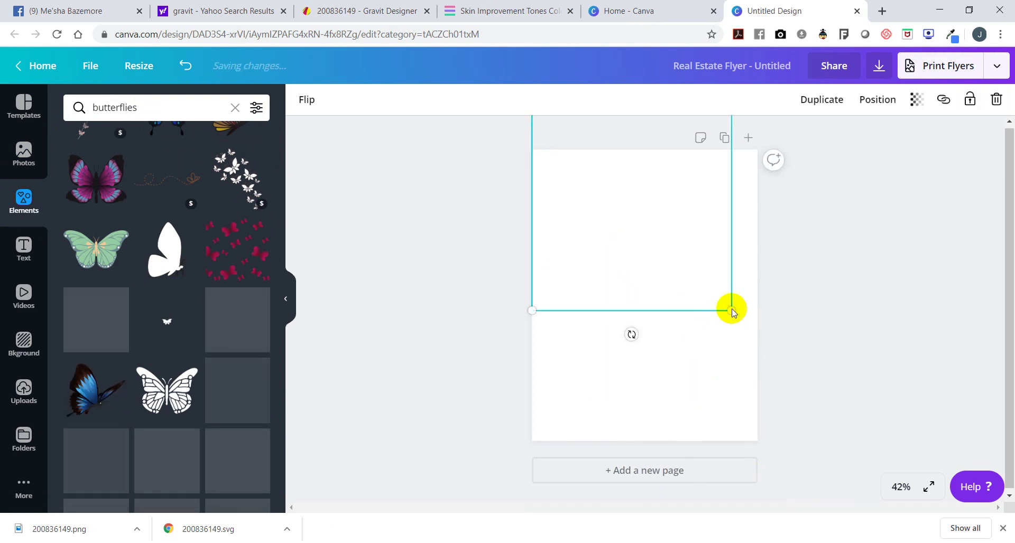
left_click_drag(731, 310, 824, 478)
left_click_drag(737, 366, 681, 378)
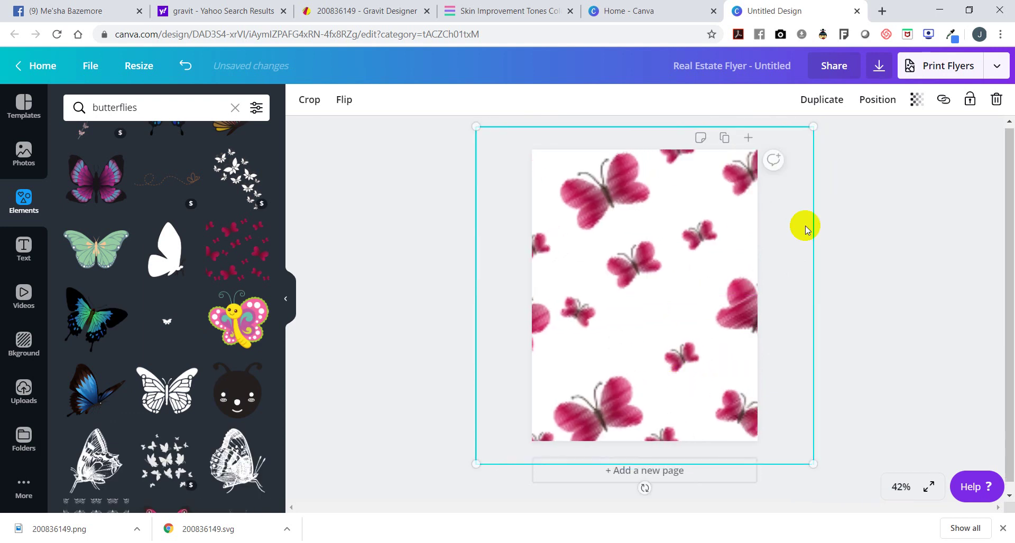
left_click(877, 99)
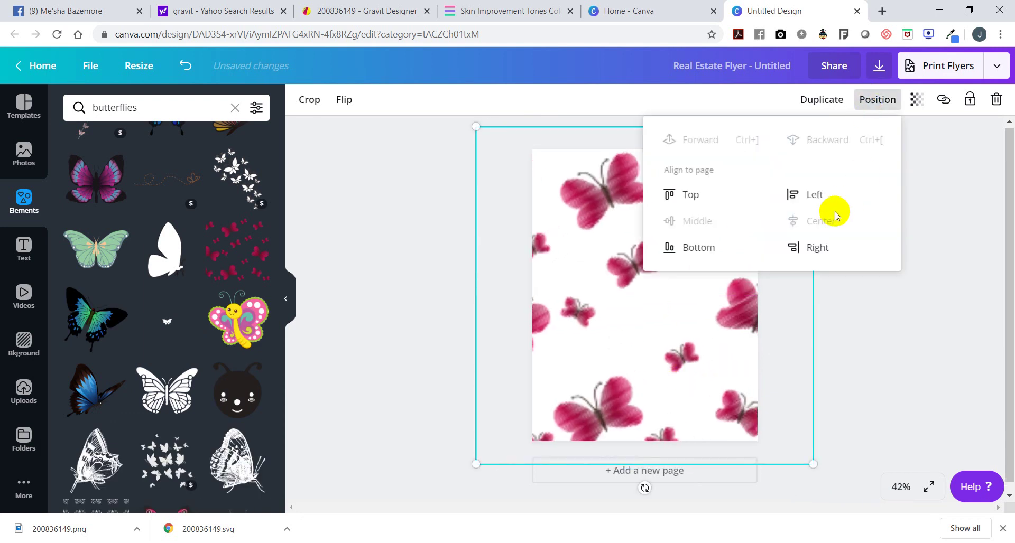
left_click(906, 334)
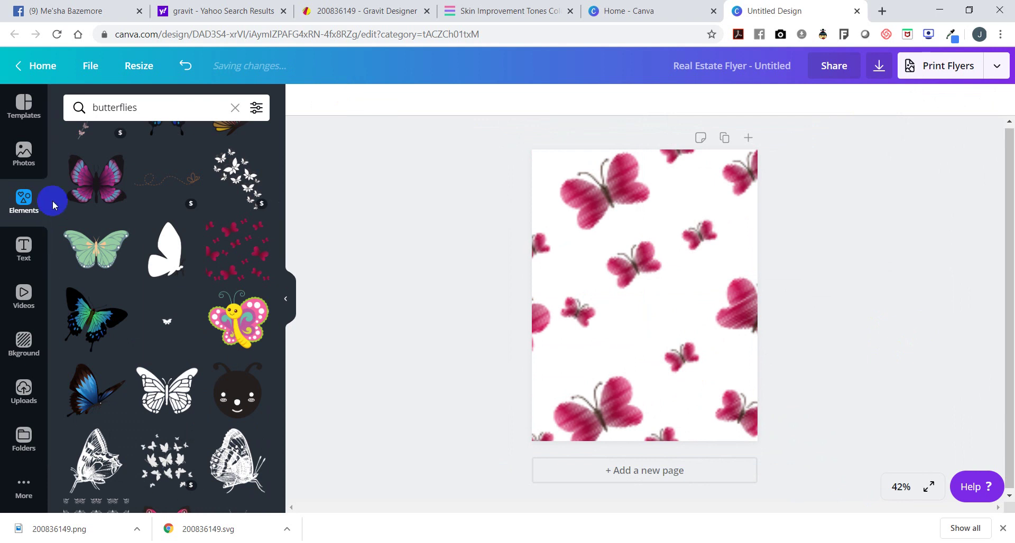
- Upload 200836149.png from the Downloads folder to the Canva image uploads
left_click(24, 390)
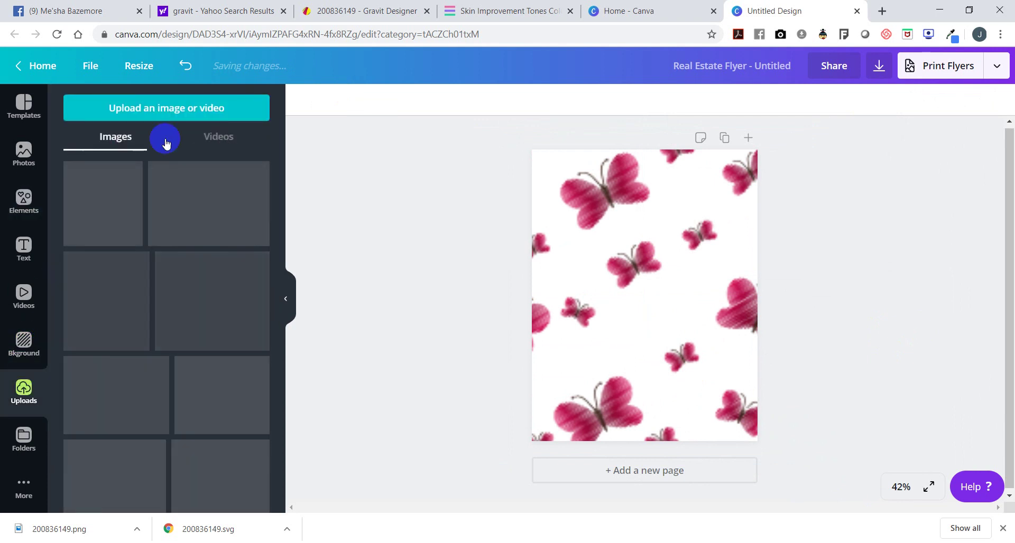
left_click(147, 106)
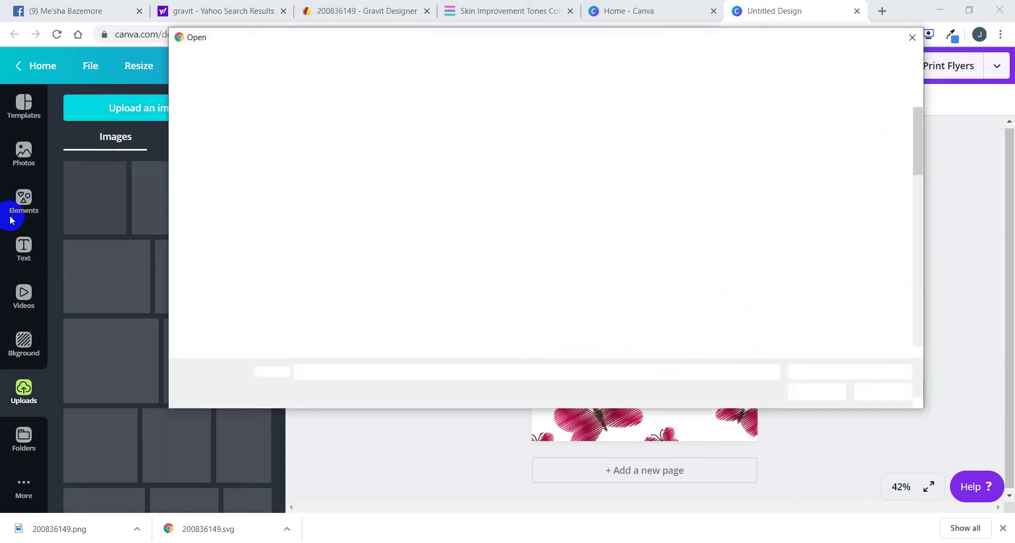
left_click(197, 146)
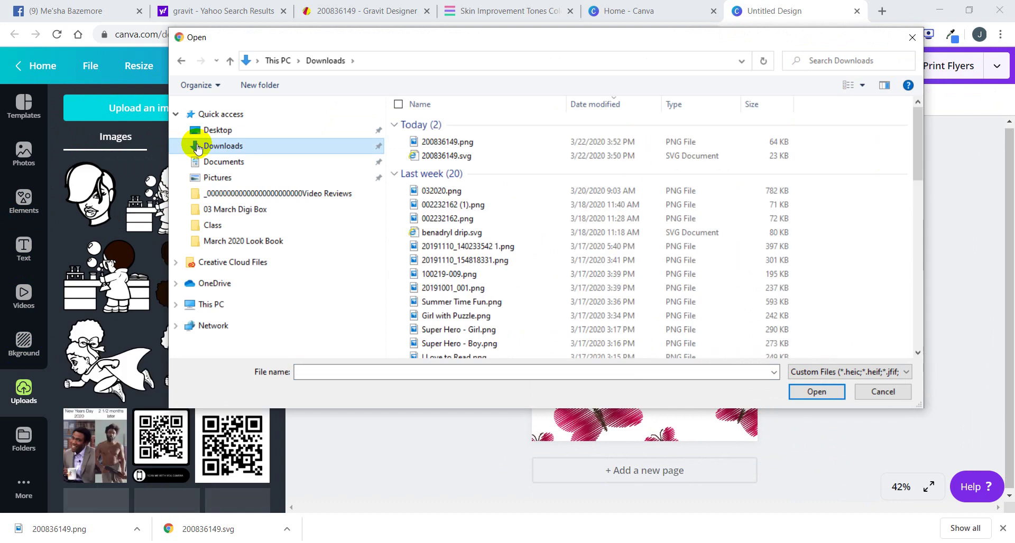
double_click(503, 141)
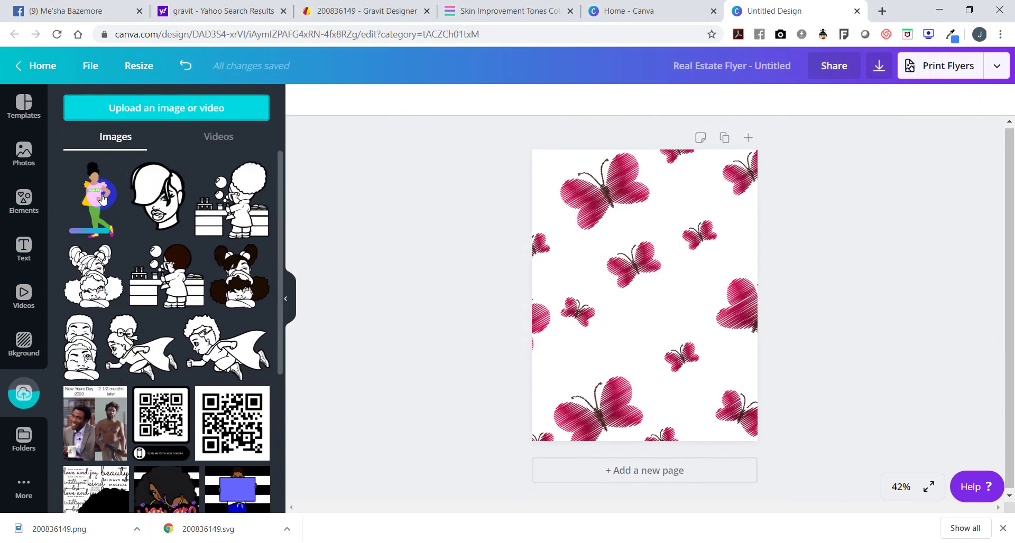
- Place the uploaded girl image on the flyer and enlarge it to fill the page over the butterflies
left_click(103, 198)
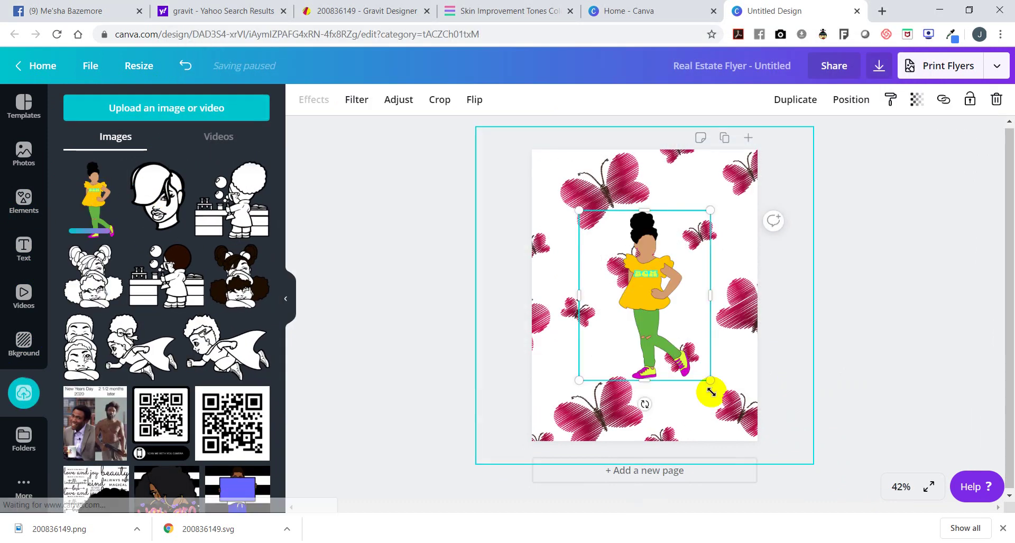
left_click_drag(714, 384, 757, 442)
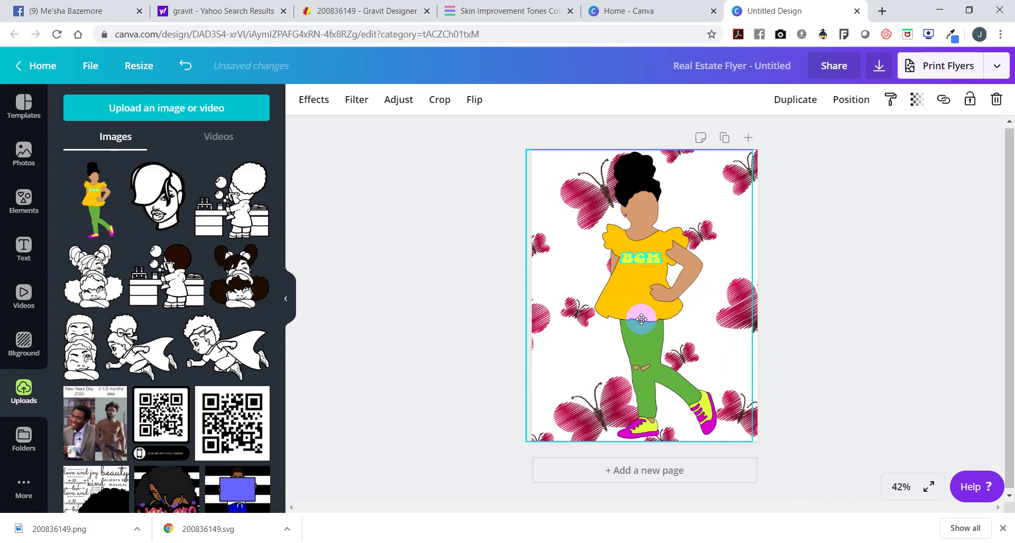
left_click(939, 323)
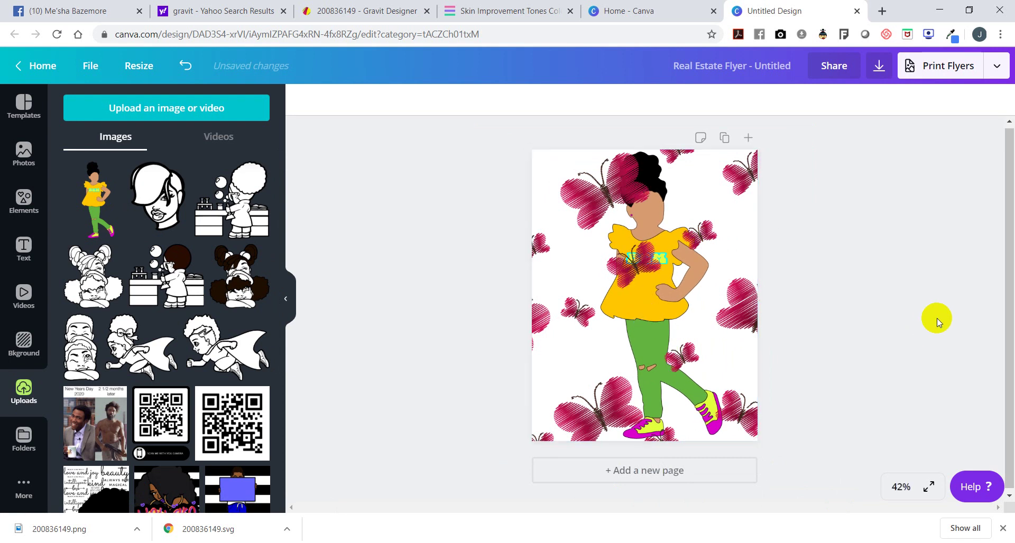
- Undo the stacking-order change that put the butterfly pattern in front of the girl image
left_click(679, 300)
left_click(877, 99)
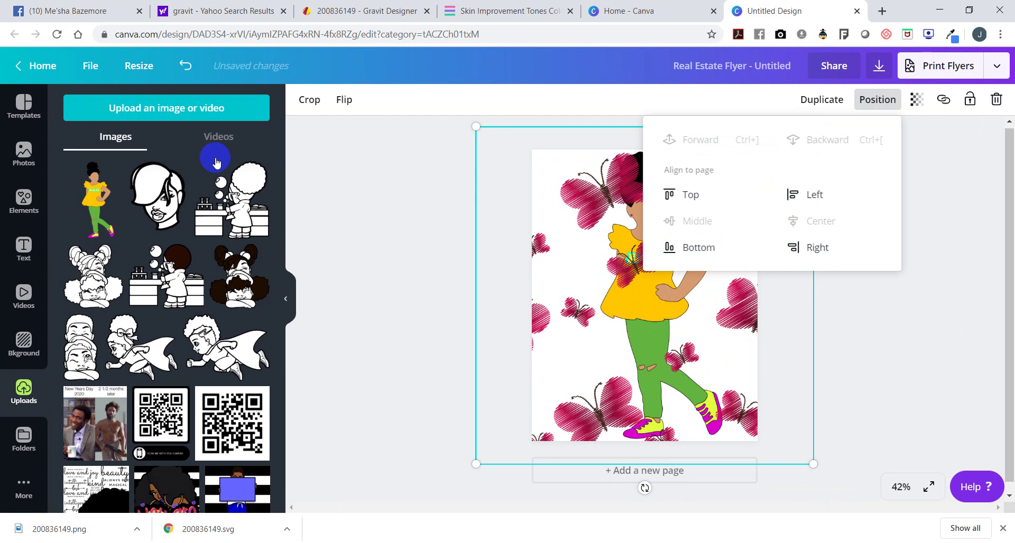
left_click(179, 66)
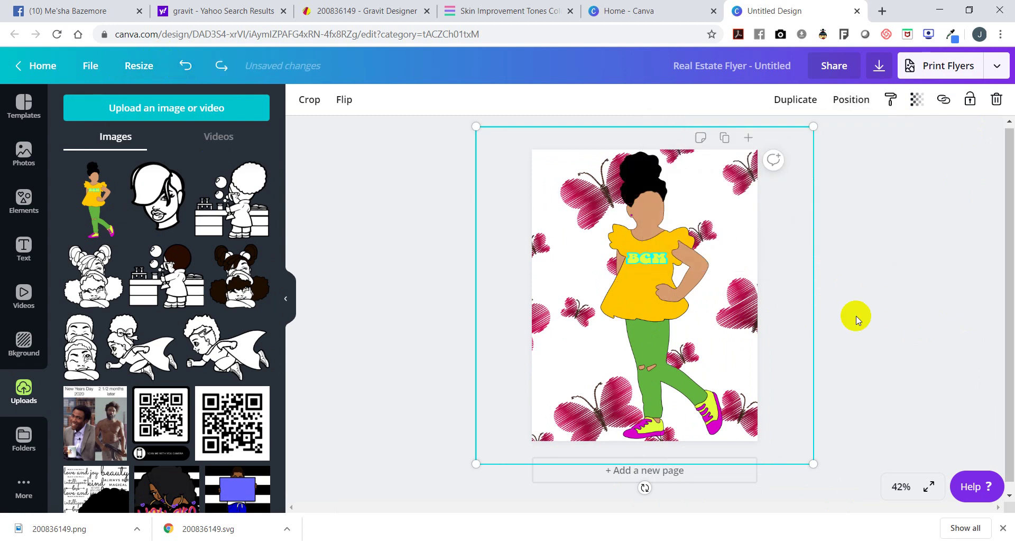
left_click(740, 422)
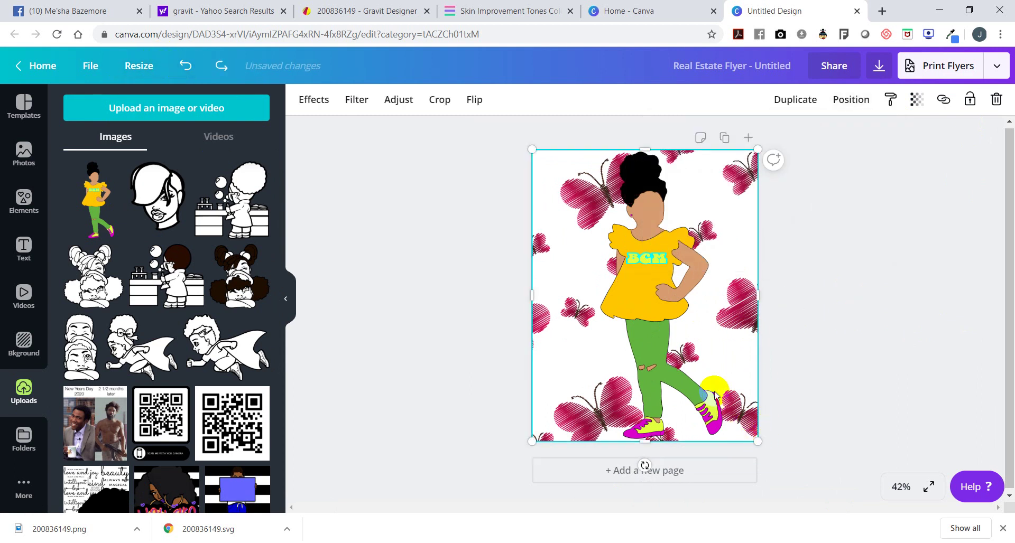
key("ctrl+y")
left_click(724, 288)
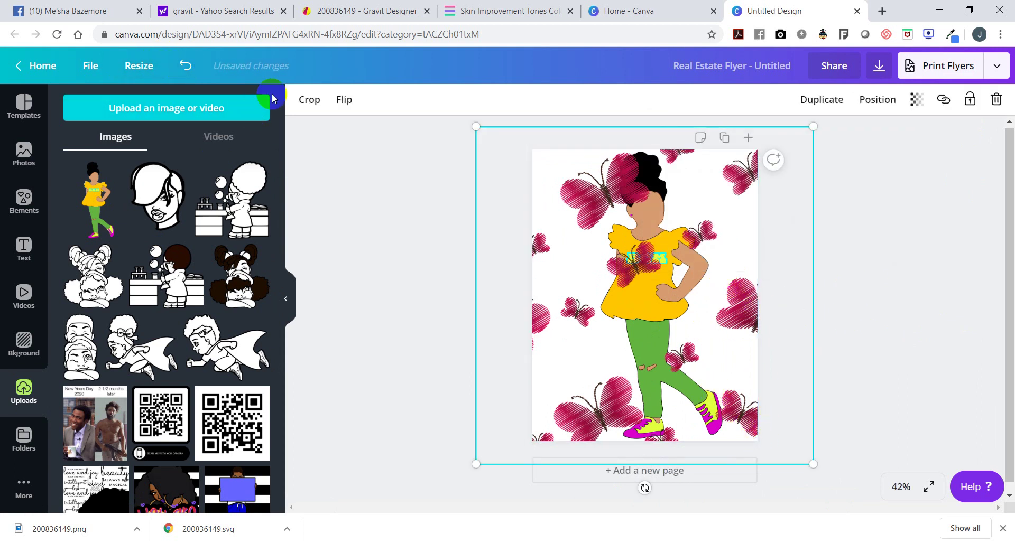
left_click(186, 66)
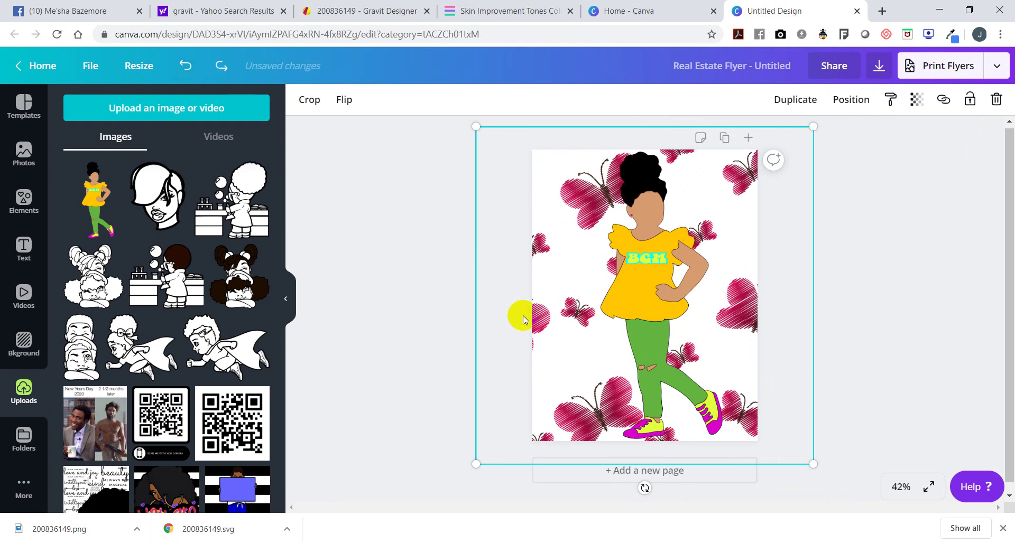
- Shrink the butterfly pattern slightly to about 12.4 by 12.4 and scale the girl image down to roughly three quarters of the page width
mouse_move(813, 464)
left_mouse_down()
mouse_move(769, 430)
mouse_move(801, 465)
left_mouse_up()
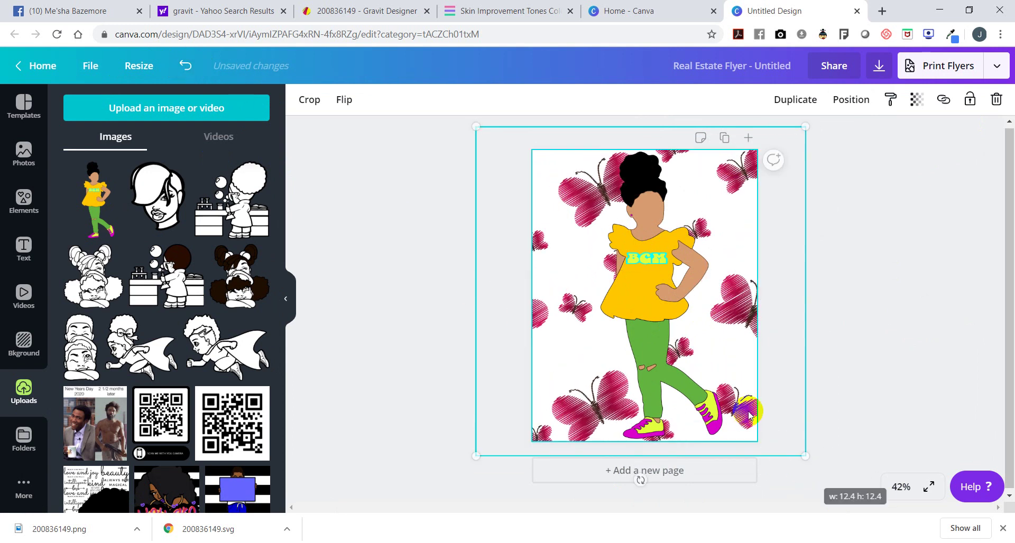
left_click(706, 379)
left_click_drag(754, 444, 681, 364)
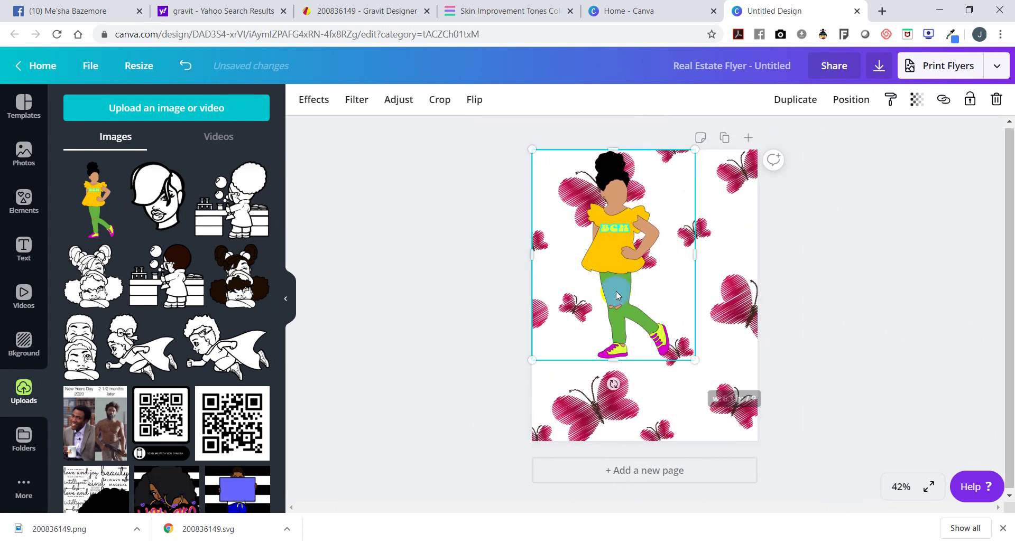
- Align the girl image to the middle and center of the page, and return to the artwork in Gravit Designer
left_click(851, 99)
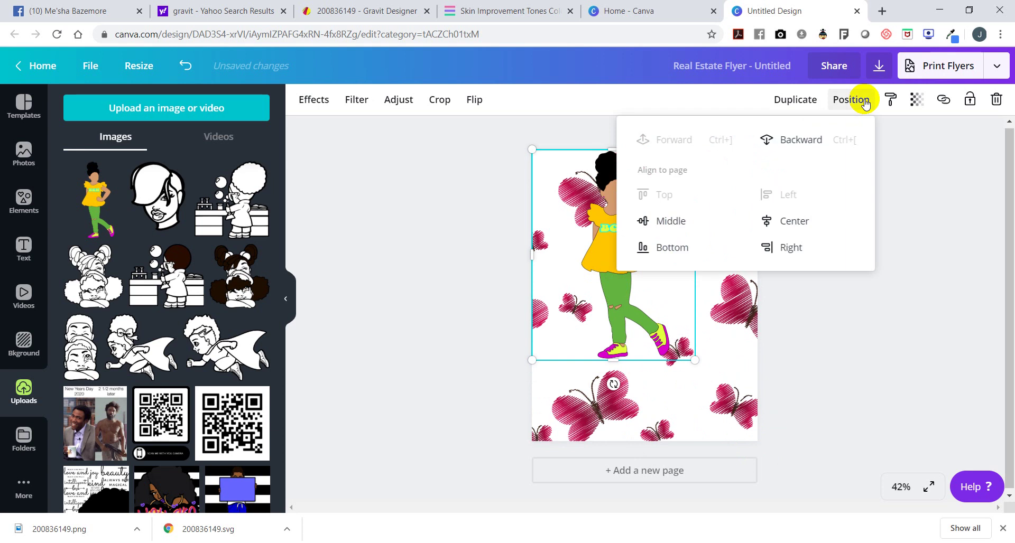
left_click(668, 221)
left_click(790, 220)
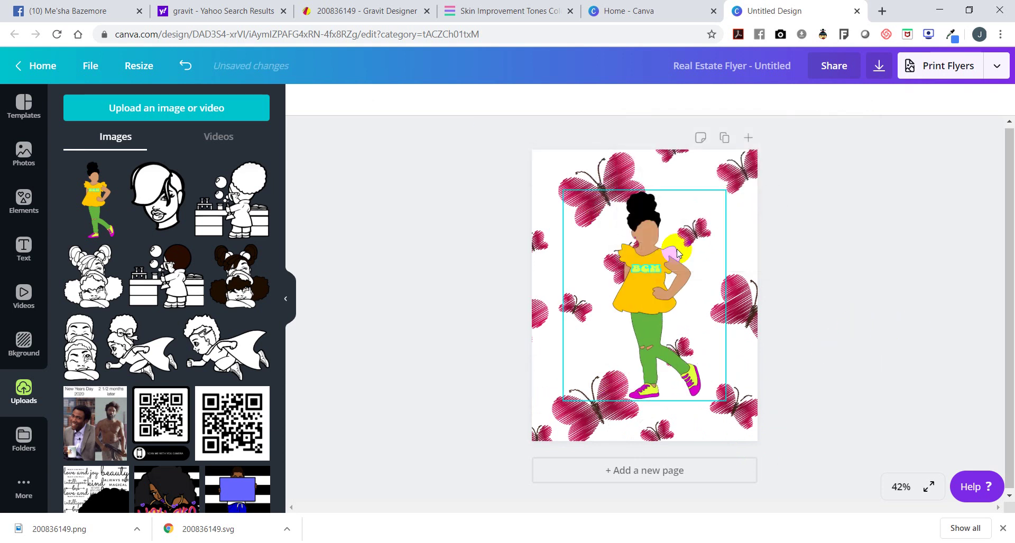
left_click(785, 200)
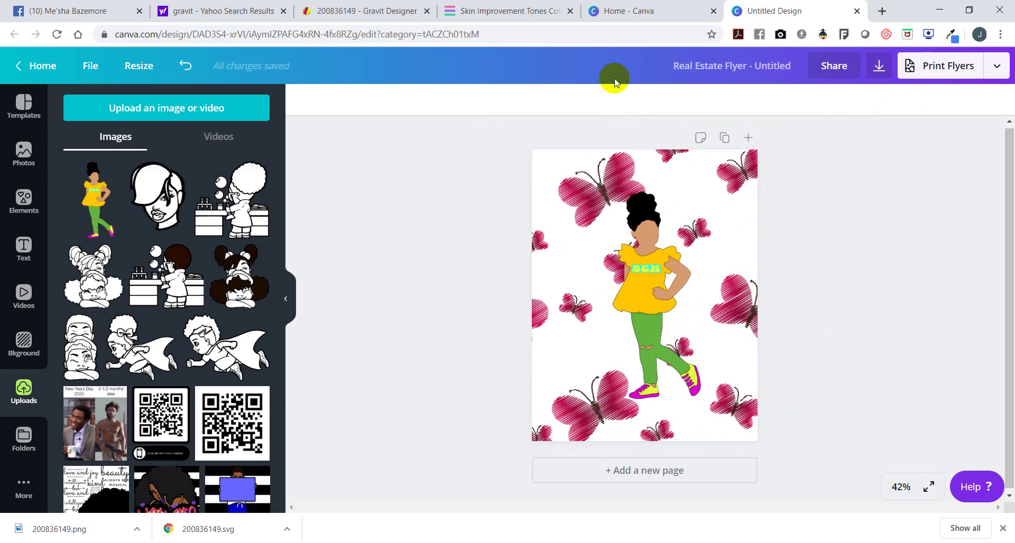
left_click(401, 11)
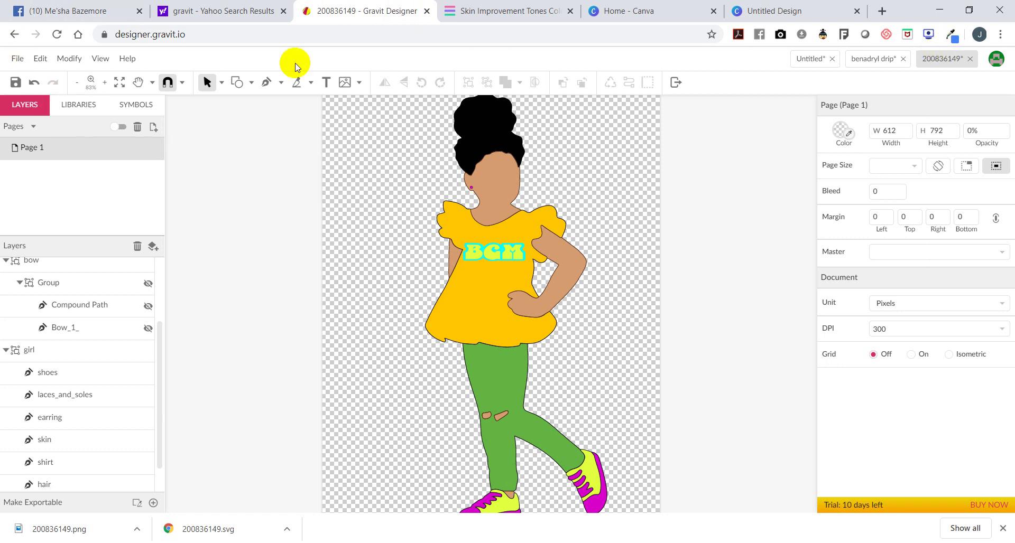
- Create a new print design with the US-Letter Portrait (8.5x11 in) paper size
left_click(18, 58)
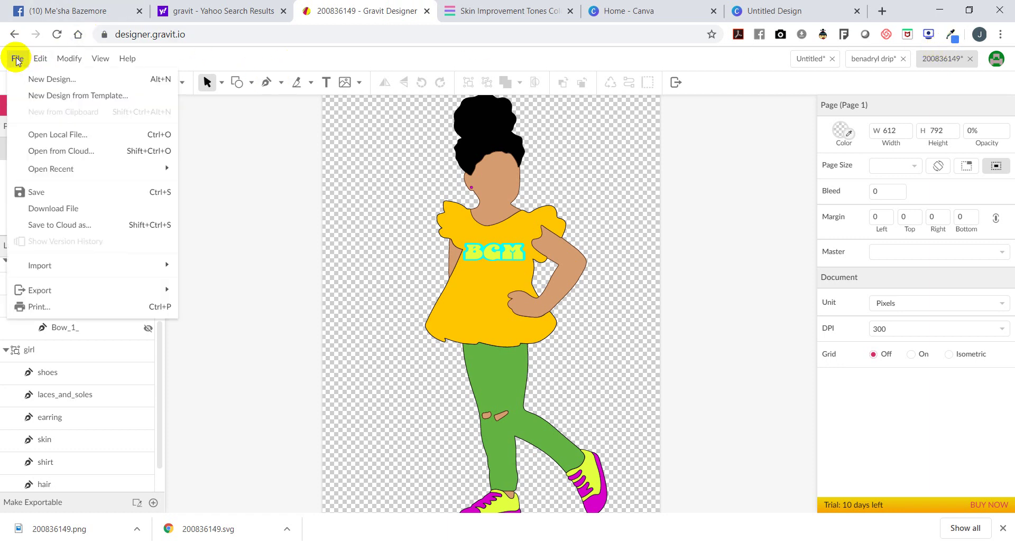
left_click(72, 76)
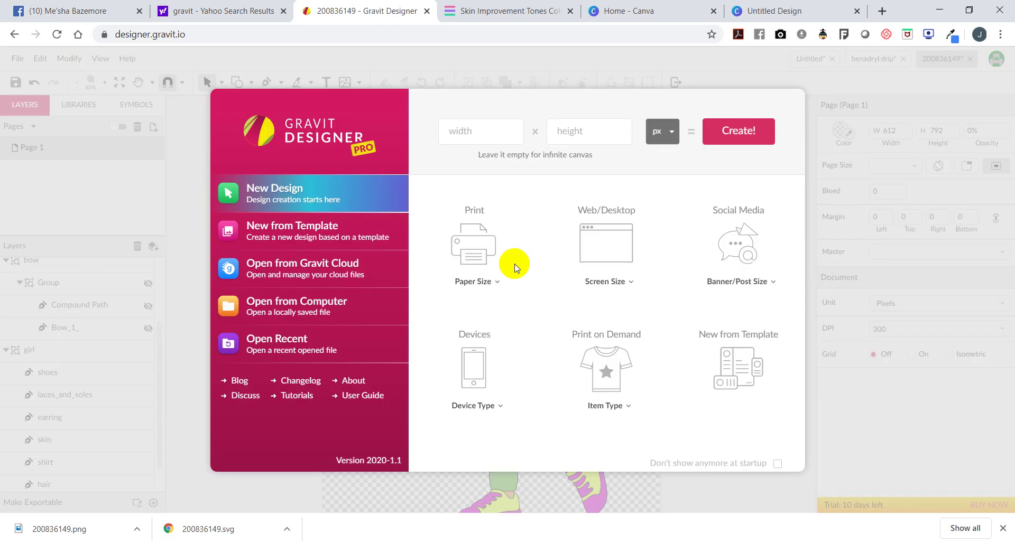
left_click(478, 269)
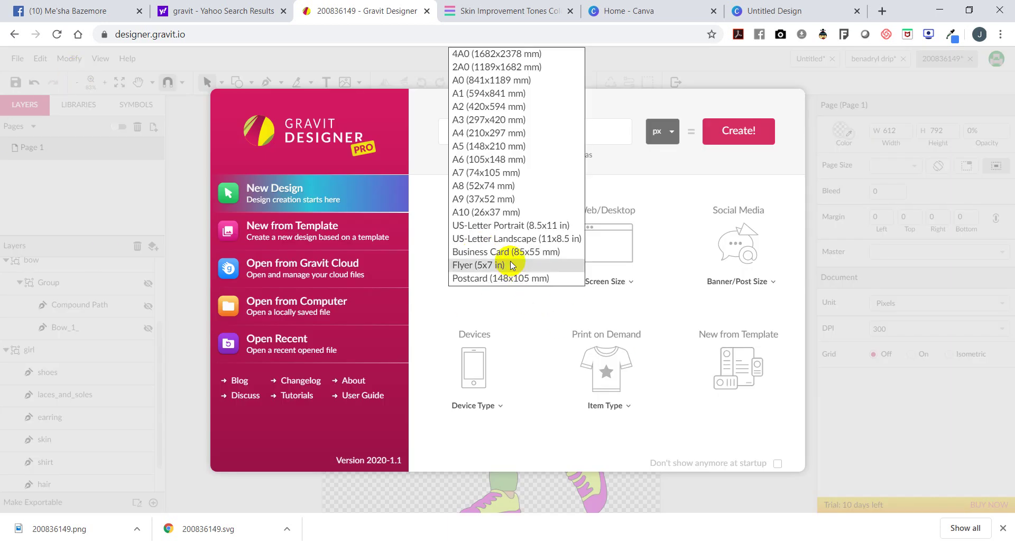
left_click(522, 226)
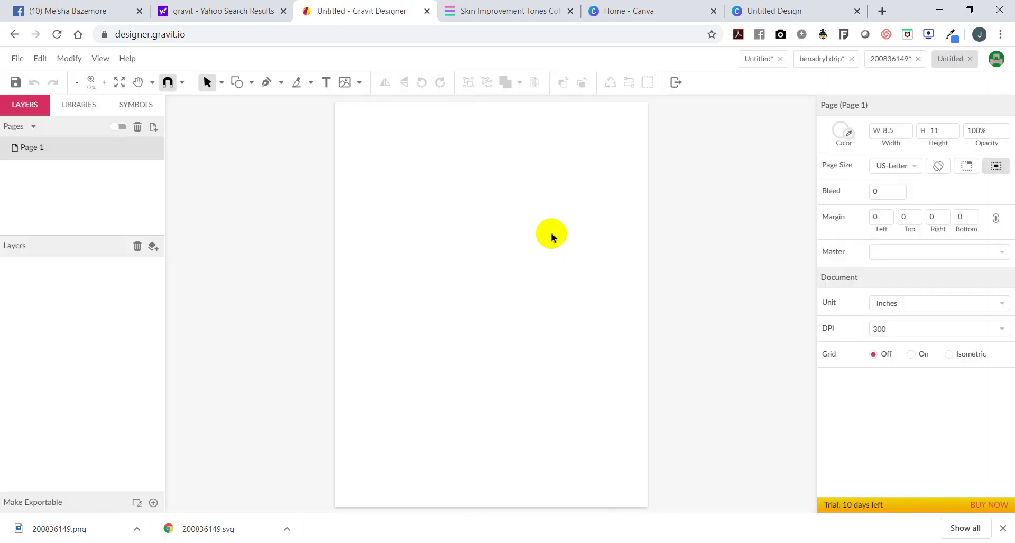
- Draw an ellipse, scale it to about 2.34 by 2.23 in, and place it in the upper middle of the page
left_click(250, 82)
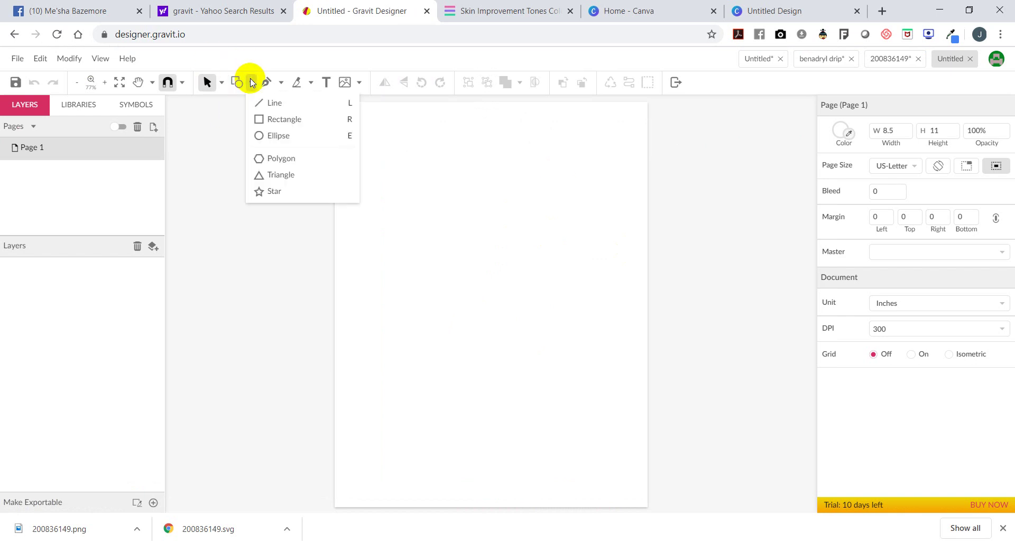
left_click(275, 136)
left_click_drag(392, 147, 570, 316)
left_click_drag(506, 278, 512, 233)
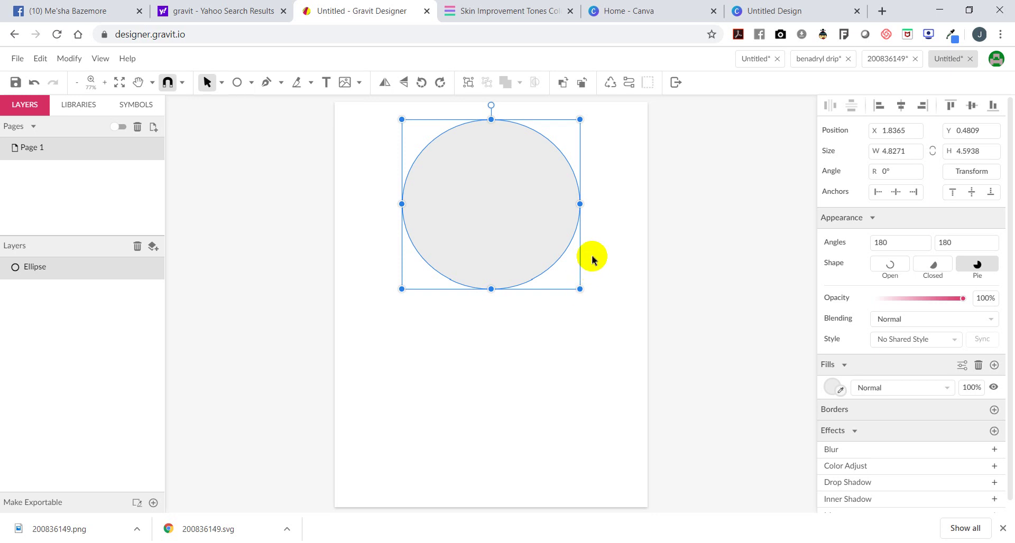
left_click_drag(579, 290, 473, 202)
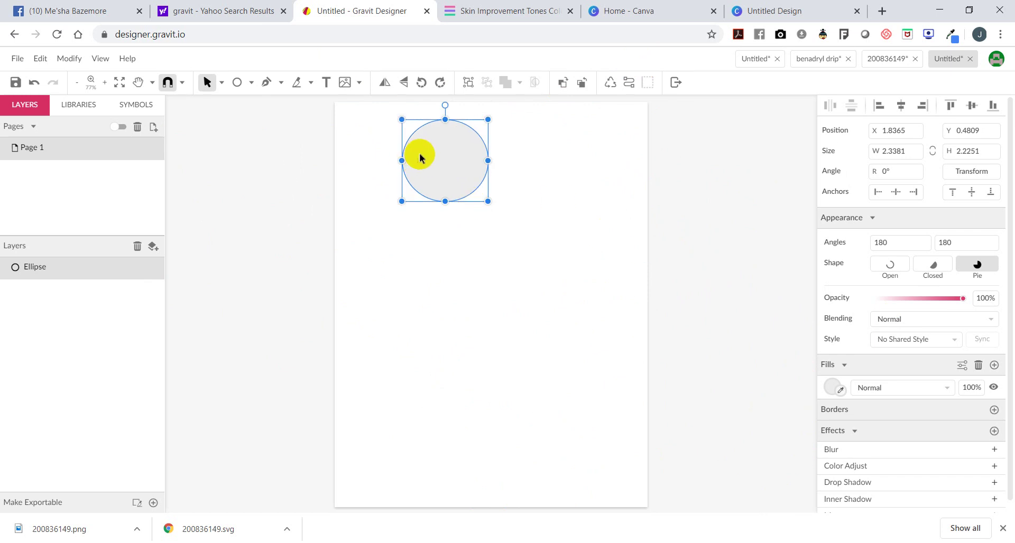
left_click_drag(443, 159, 489, 224)
left_click(606, 230)
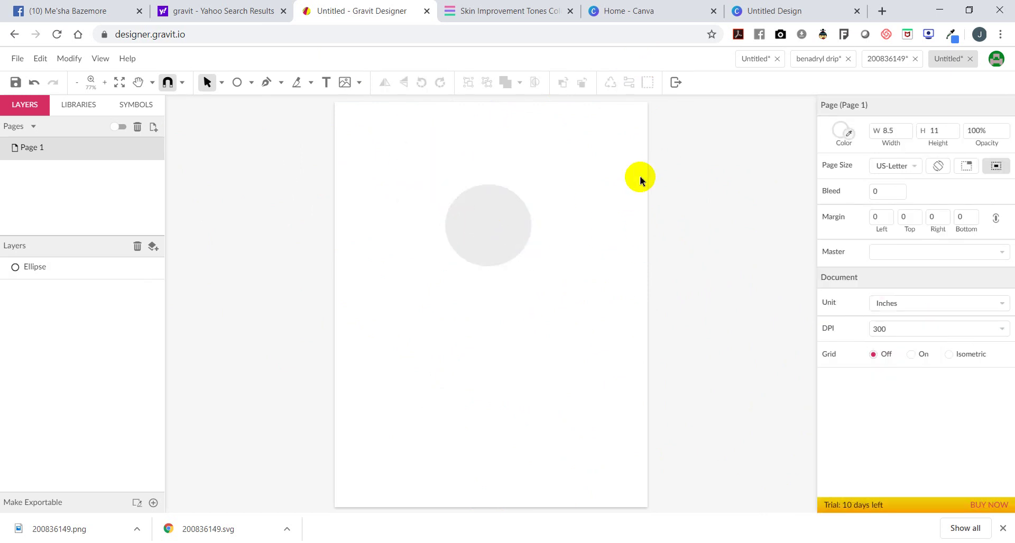
- Search the libraries for "eyes", look through the matching graphics, and clear the search
left_click(94, 79)
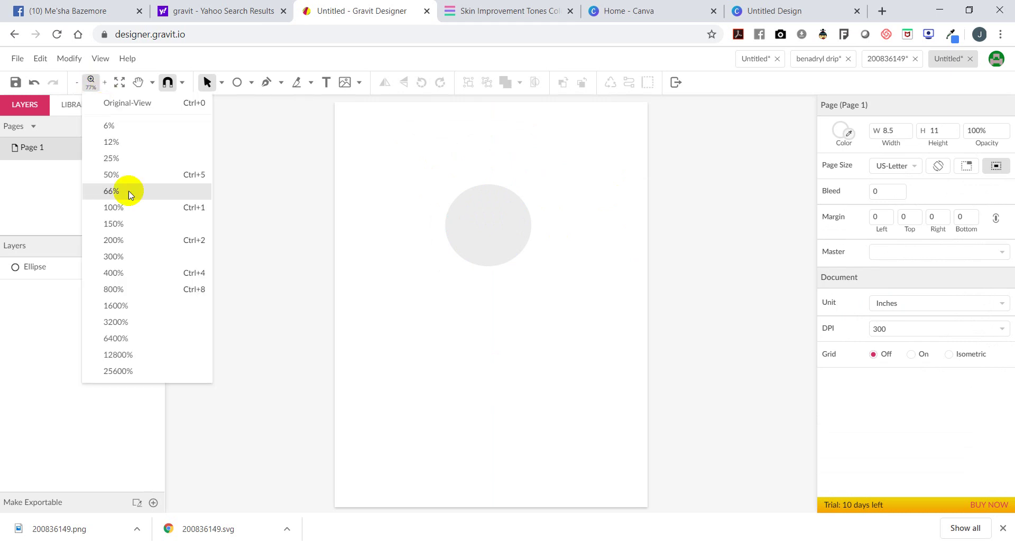
left_click(144, 209)
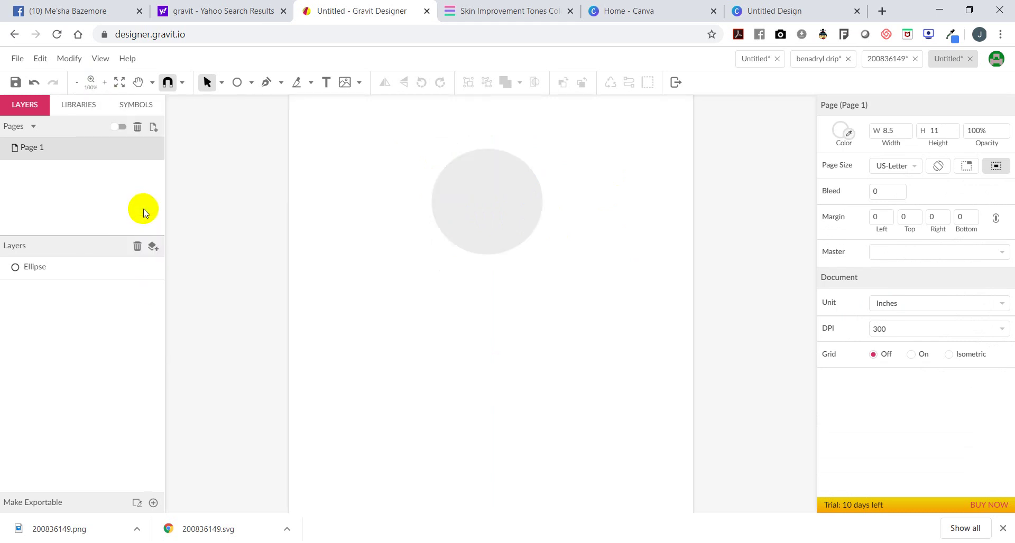
left_click(97, 81)
left_click(103, 81)
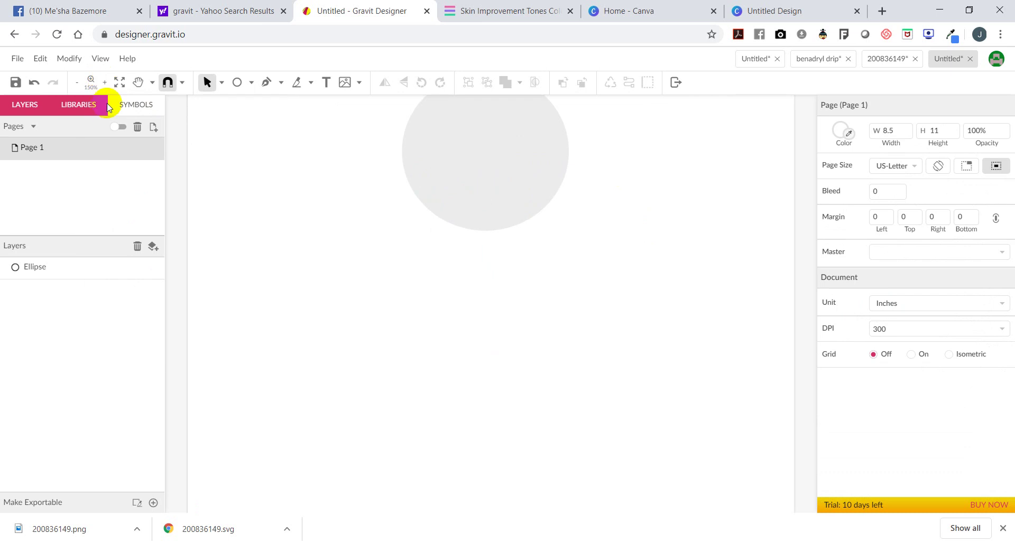
left_click(94, 81)
left_click(105, 84)
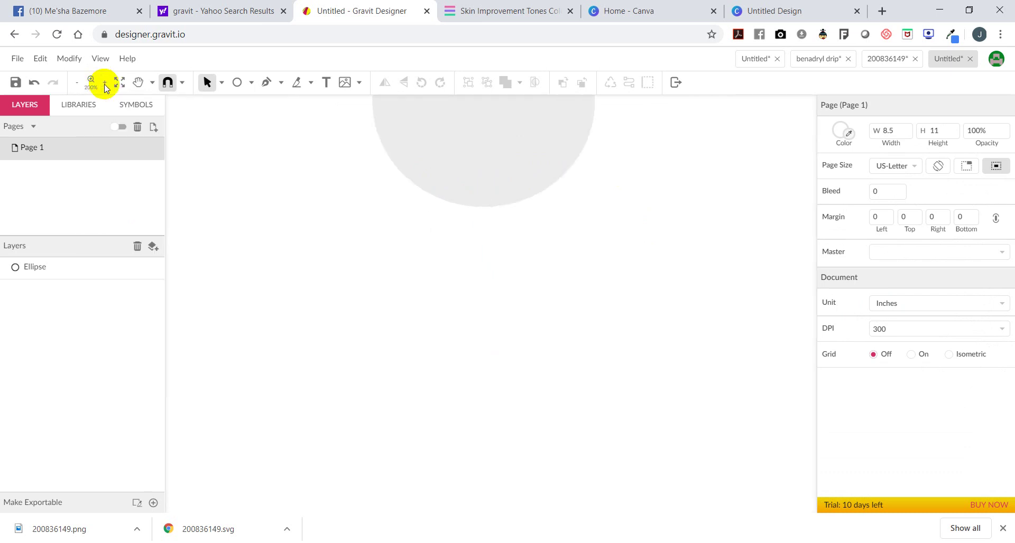
scroll(575, 331, "up", 4)
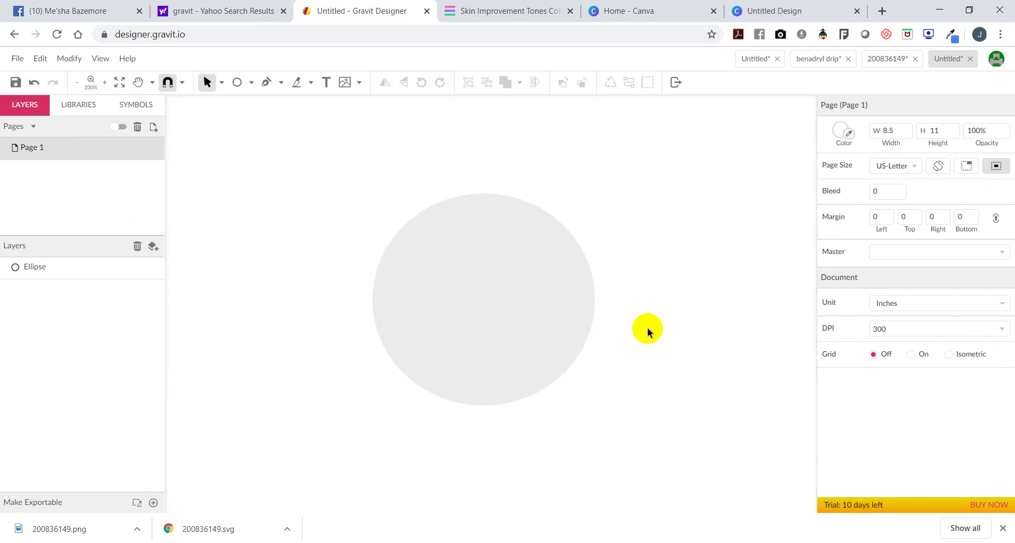
left_click(72, 104)
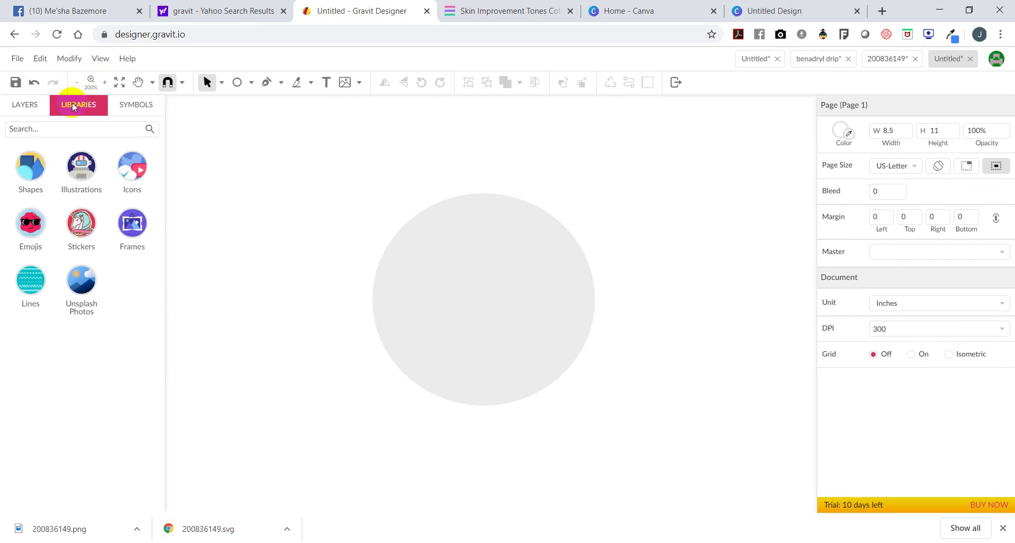
left_click(80, 135)
type("eyes")
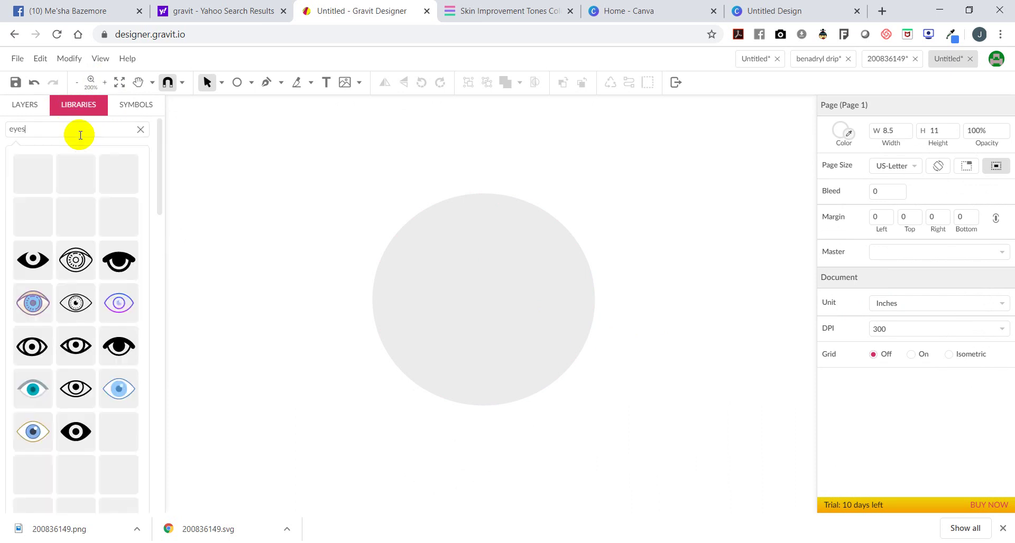
scroll(52, 287, "down", 6)
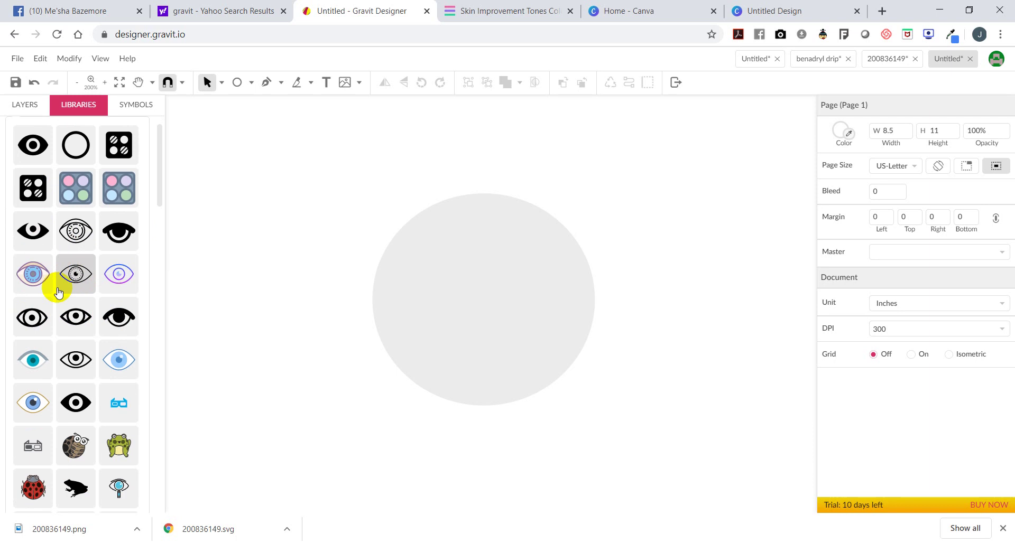
scroll(58, 292, "up", 6)
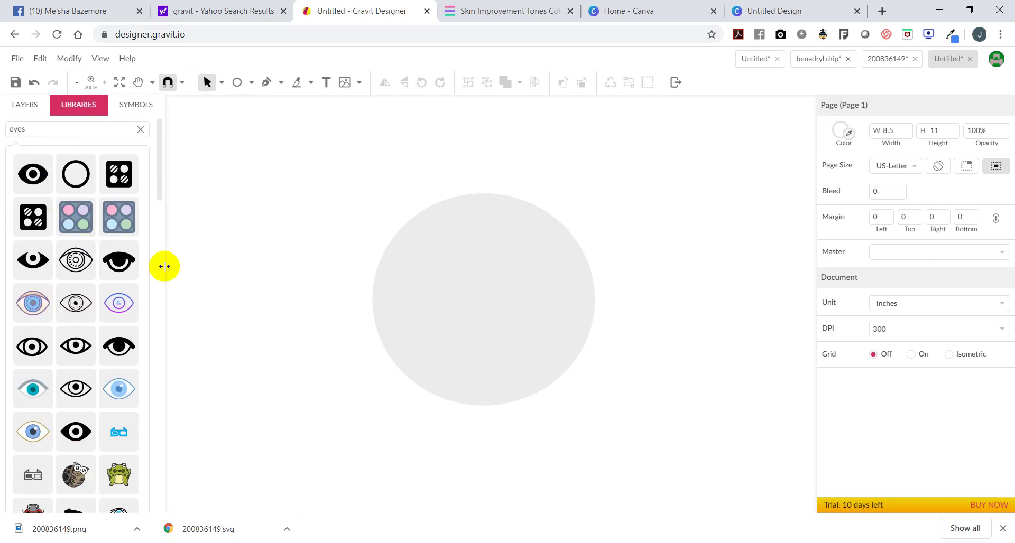
scroll(86, 295, "down", 10)
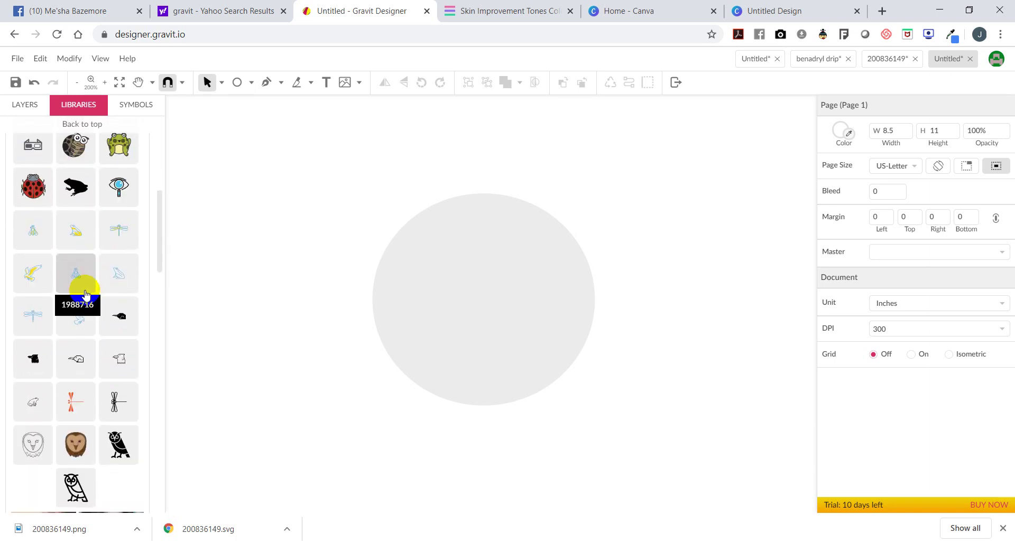
scroll(24, 271, "up", 10)
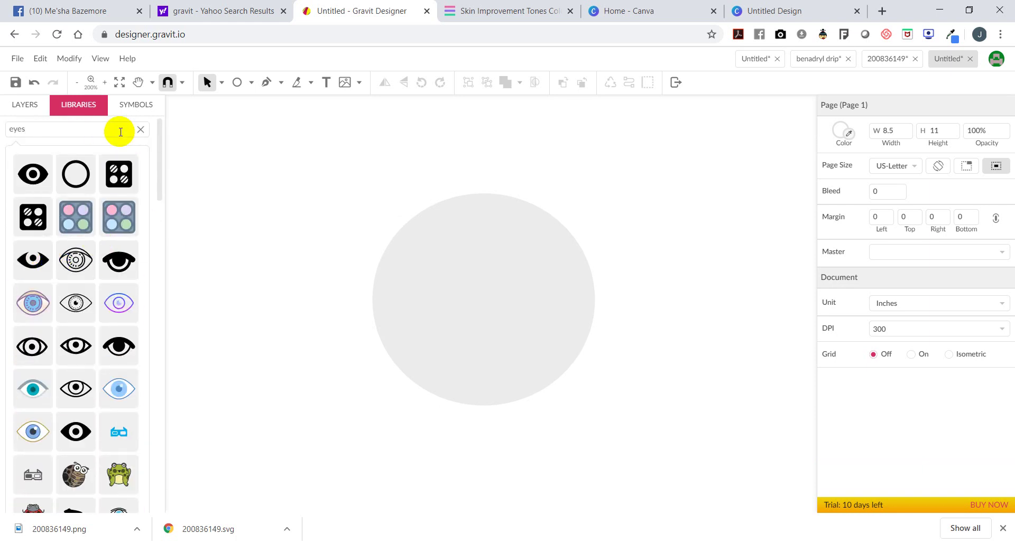
left_click(138, 132)
- Check the document's symbols and browse the Stickers collection in the libraries
left_click(140, 103)
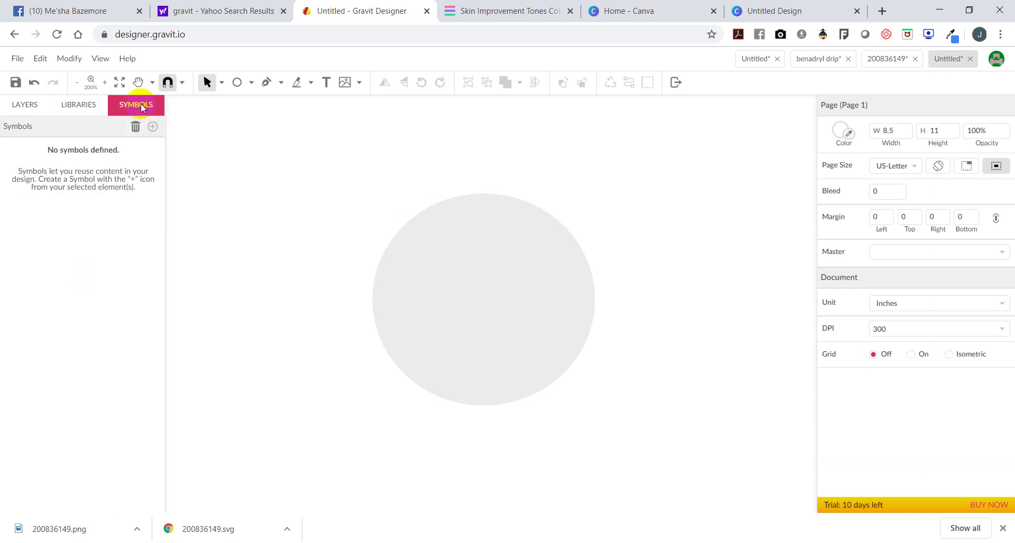
left_click(100, 106)
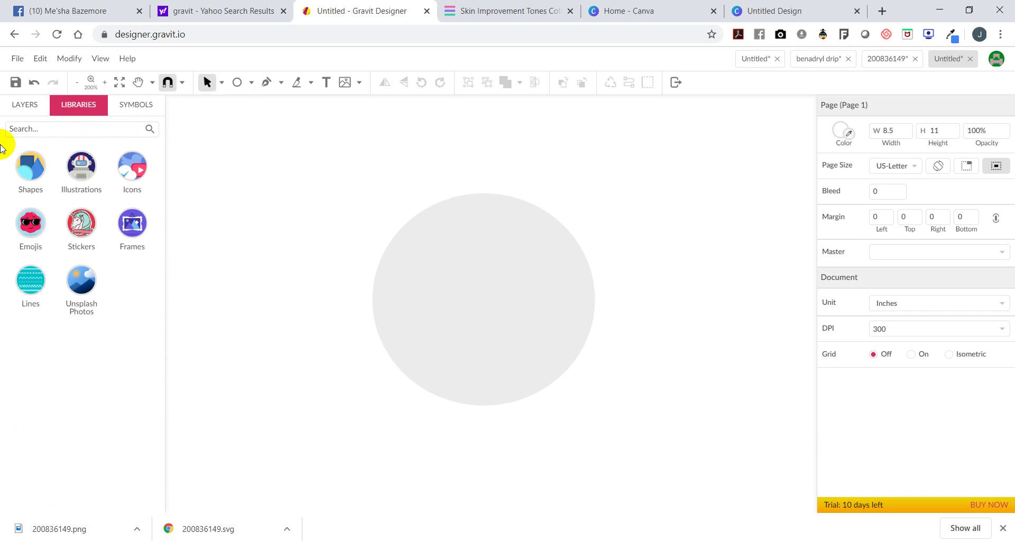
left_click(84, 230)
scroll(100, 296, "down", 7)
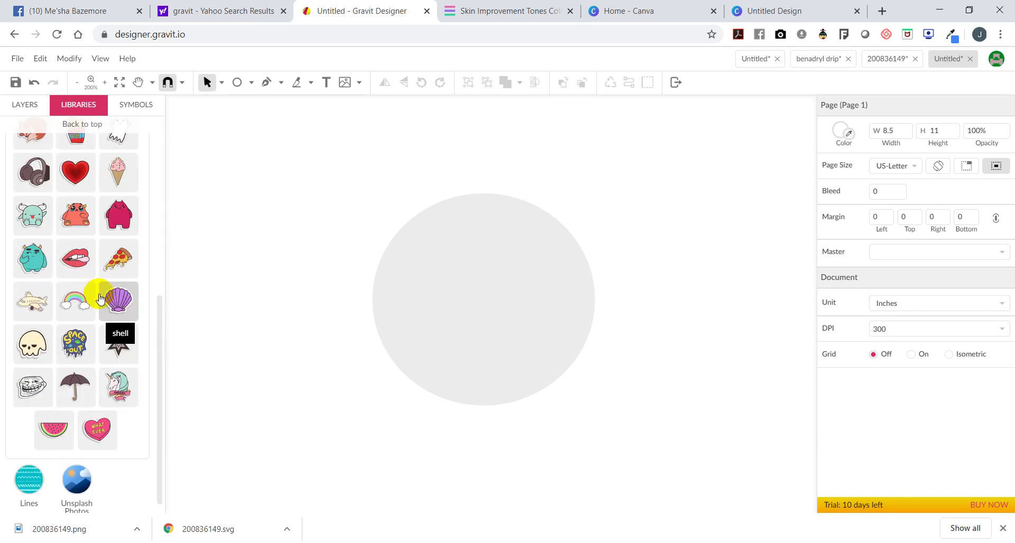
scroll(93, 287, "up", 1)
left_click(85, 123)
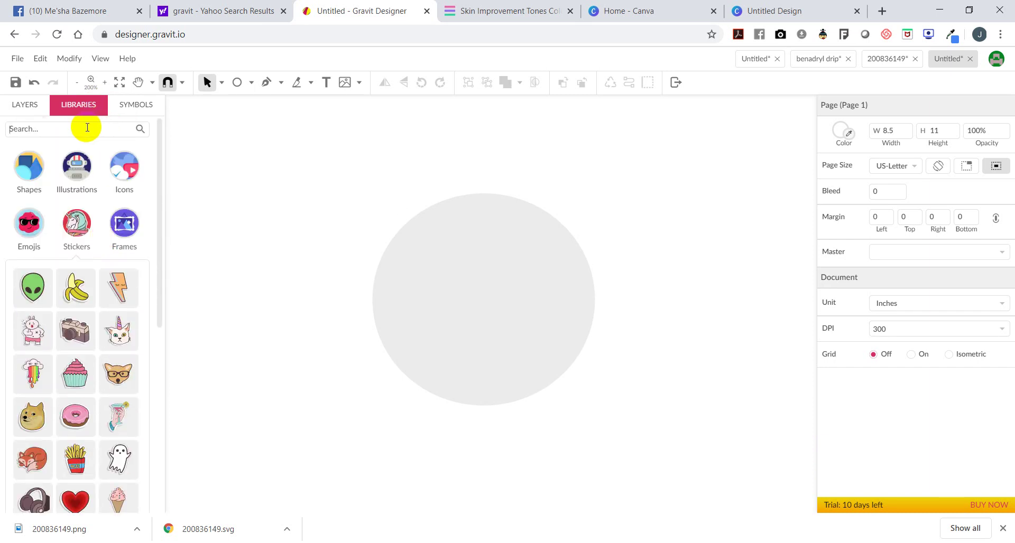
left_click(34, 132)
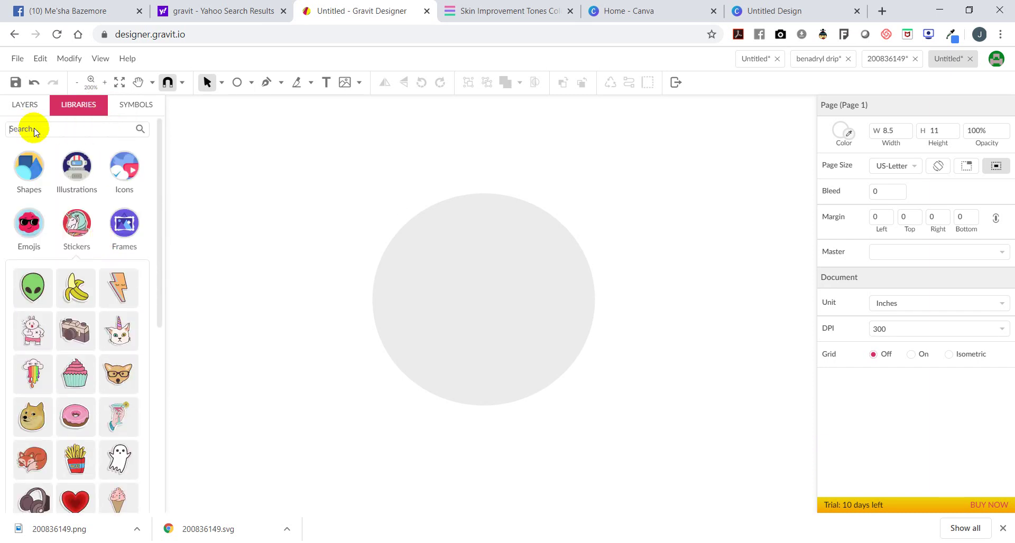
- Draw a circle about 0.42 in across near the center of the large ellipse and fill it with black
left_click(236, 89)
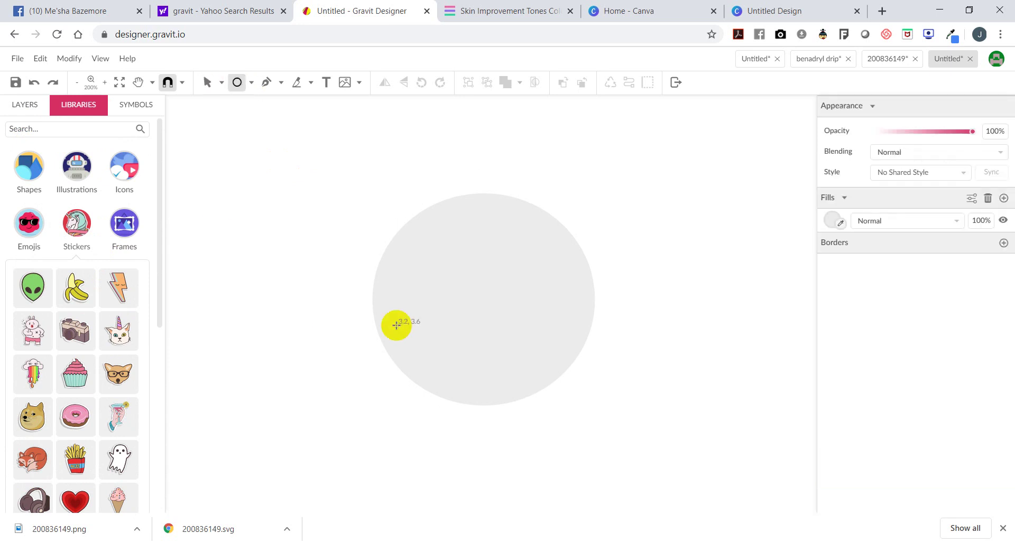
left_click_drag(403, 252, 478, 304)
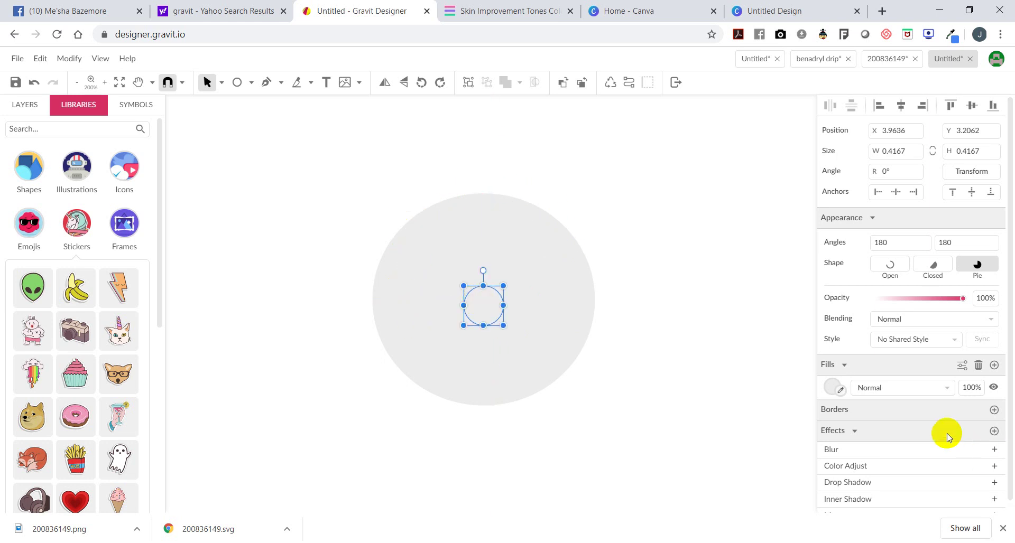
left_click(832, 389)
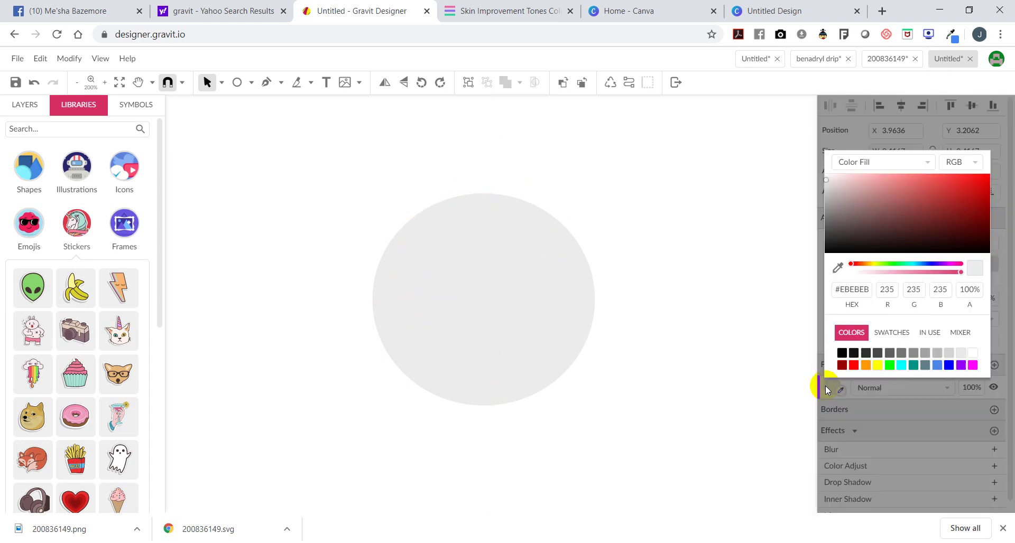
left_click(842, 355)
left_click(741, 363)
- Shrink the black circle to about 0.36 in and move it to the upper-left part of the ellipse as an eye
left_click(478, 306)
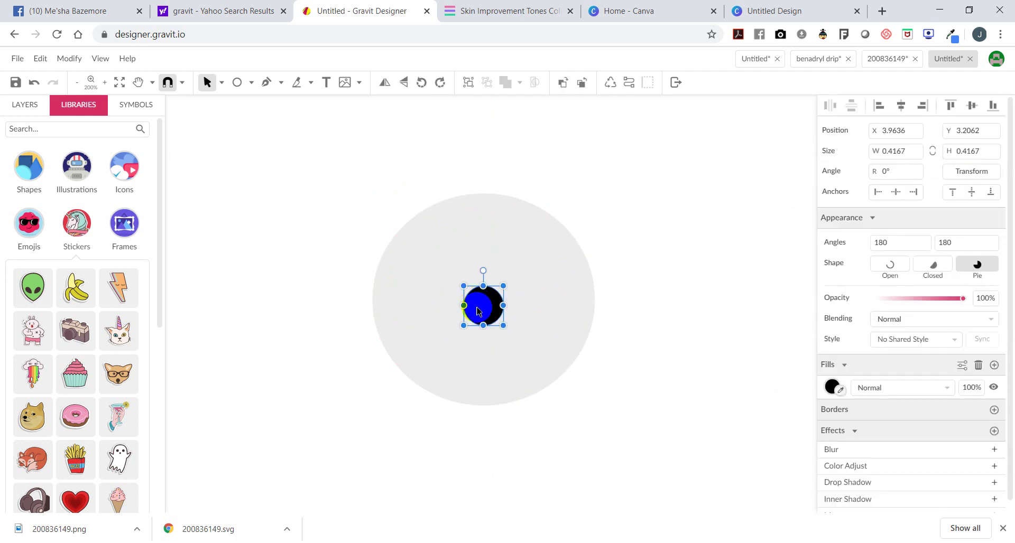
left_click_drag(479, 305, 444, 283)
left_click(677, 314)
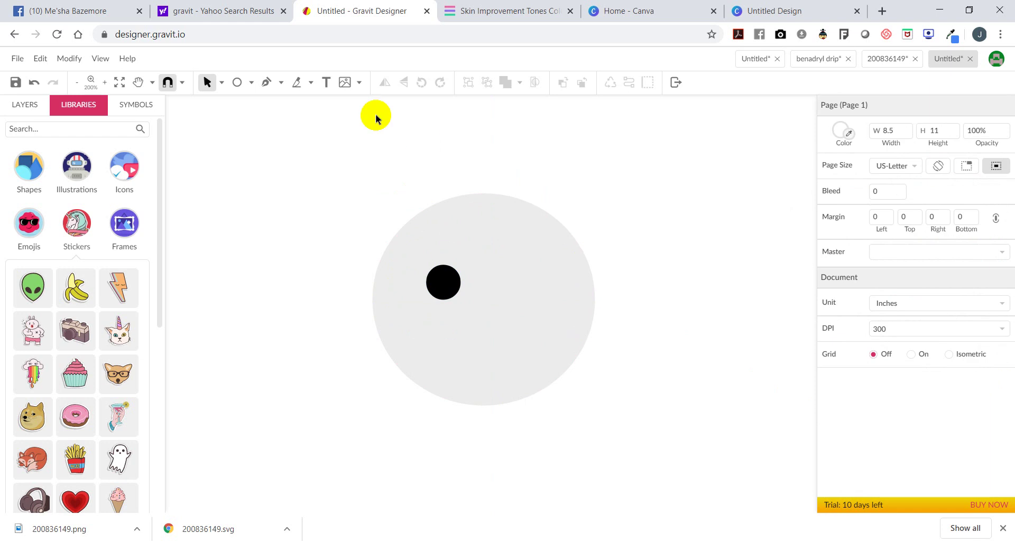
- Draw a flat ellipse about 0.6 by 0.1 in just above the black eye
left_click(251, 83)
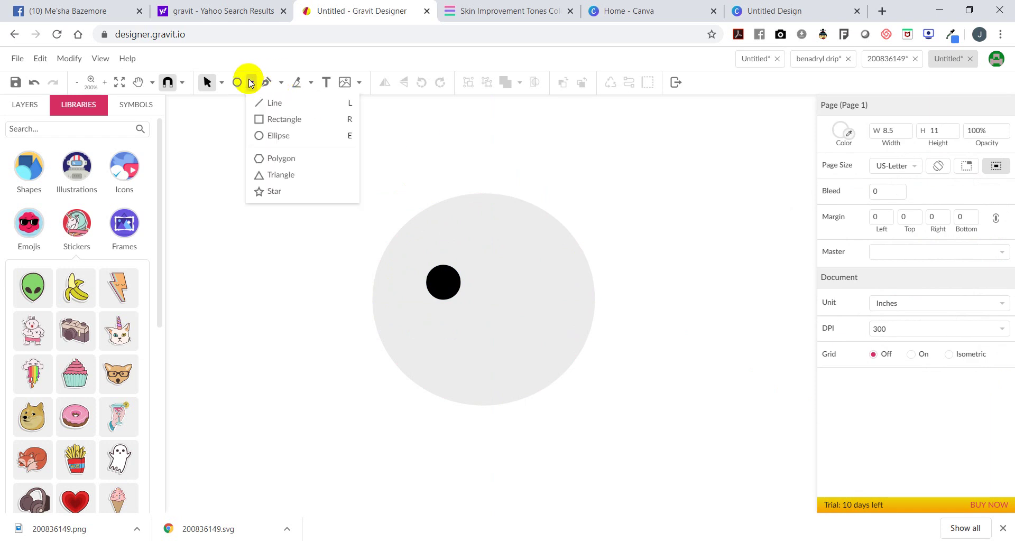
left_click(264, 135)
left_click(403, 243)
left_click_drag(421, 273, 460, 252)
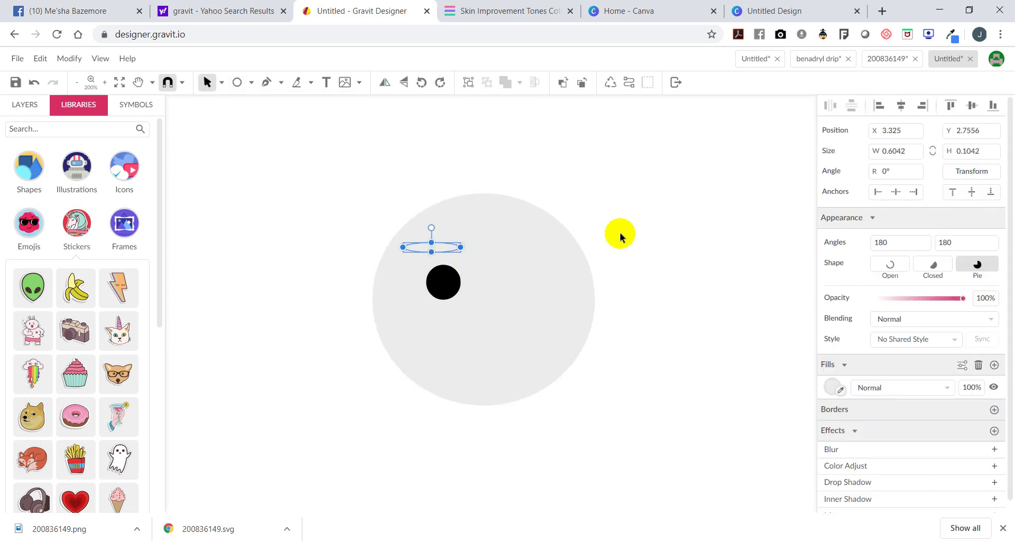
left_click(620, 222)
left_click(443, 282)
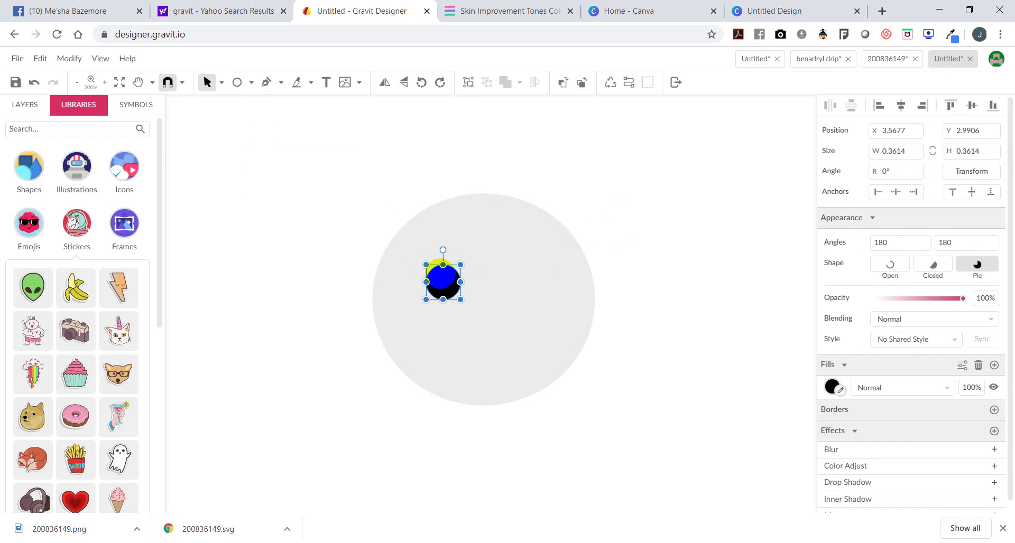
left_click(246, 176)
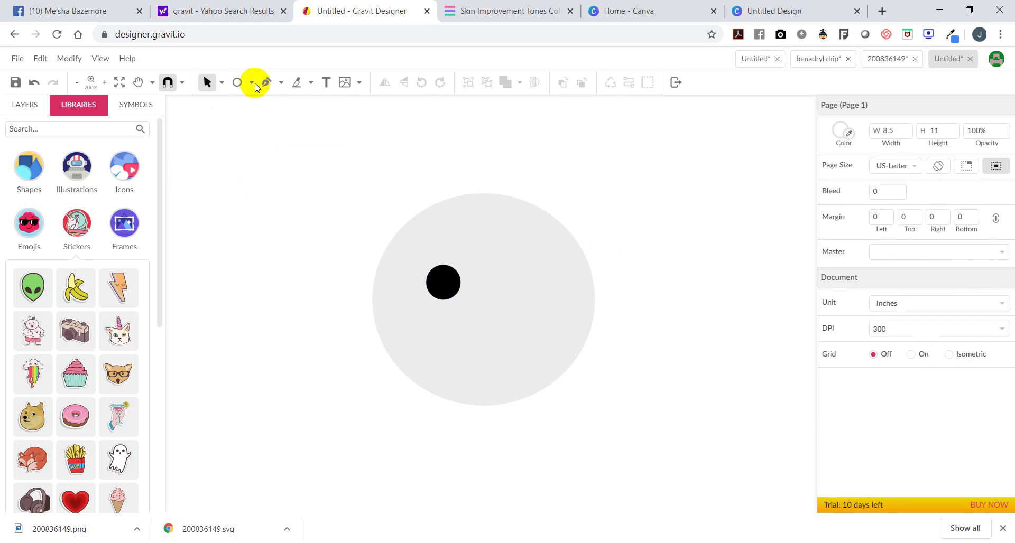
left_click(280, 84)
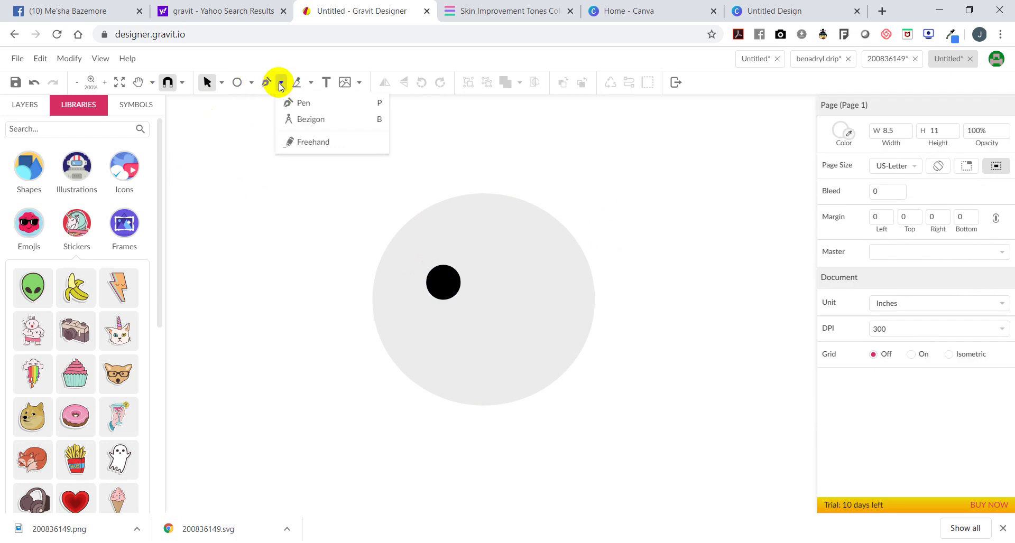
left_click(300, 103)
left_click(419, 251)
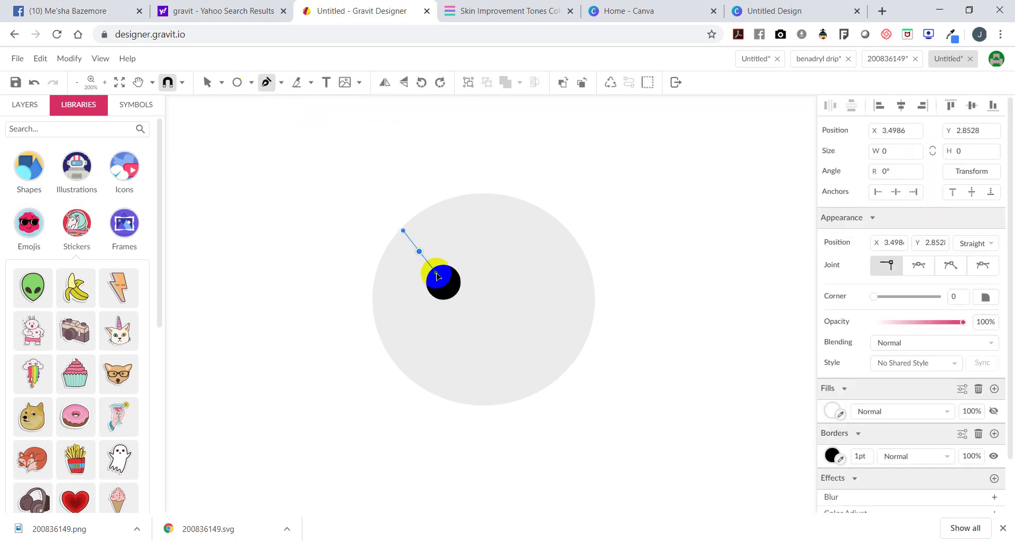
left_click_drag(437, 276, 449, 244)
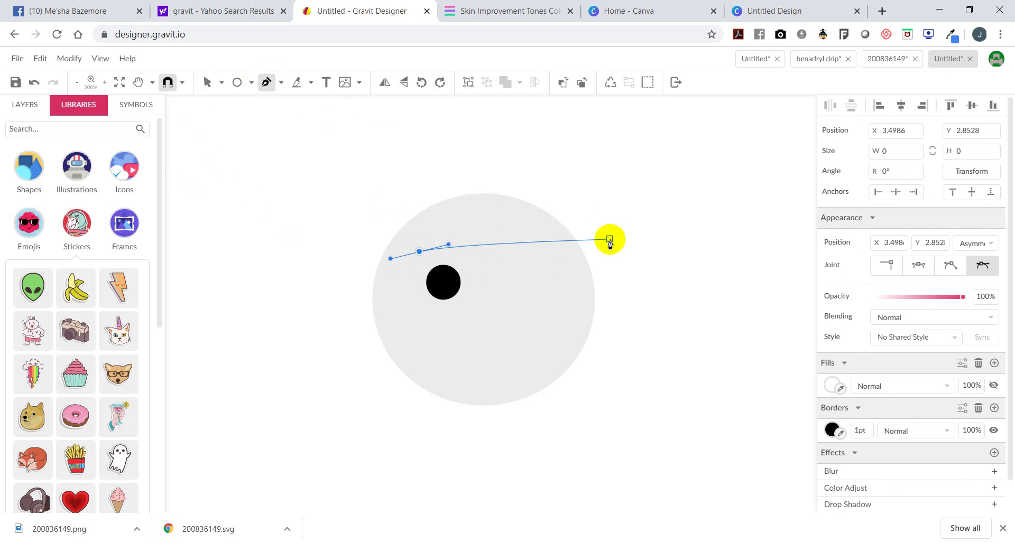
key("Escape")
- Try a vertical Pen line about 0.51 in long above the large ellipse, and undo it
left_click(251, 83)
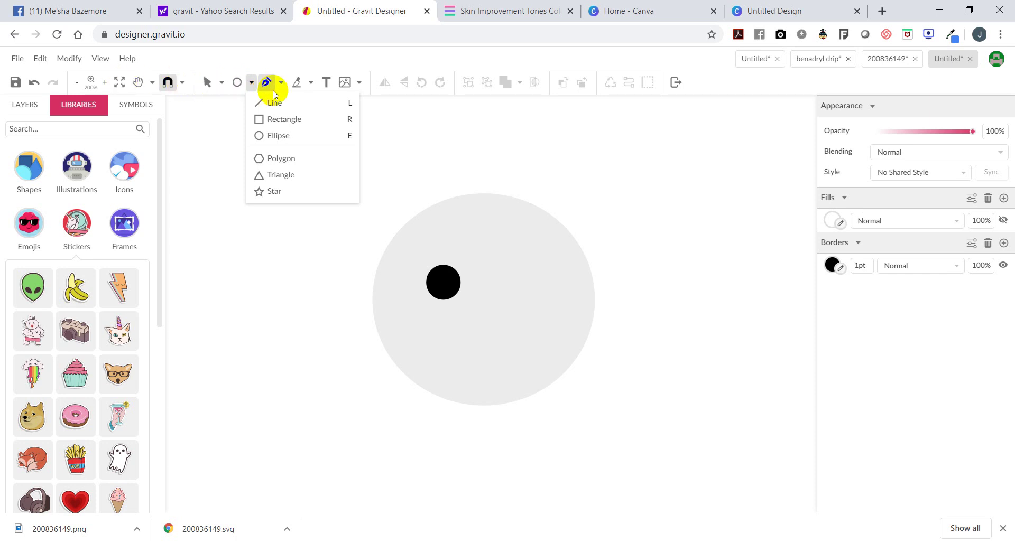
left_click(311, 84)
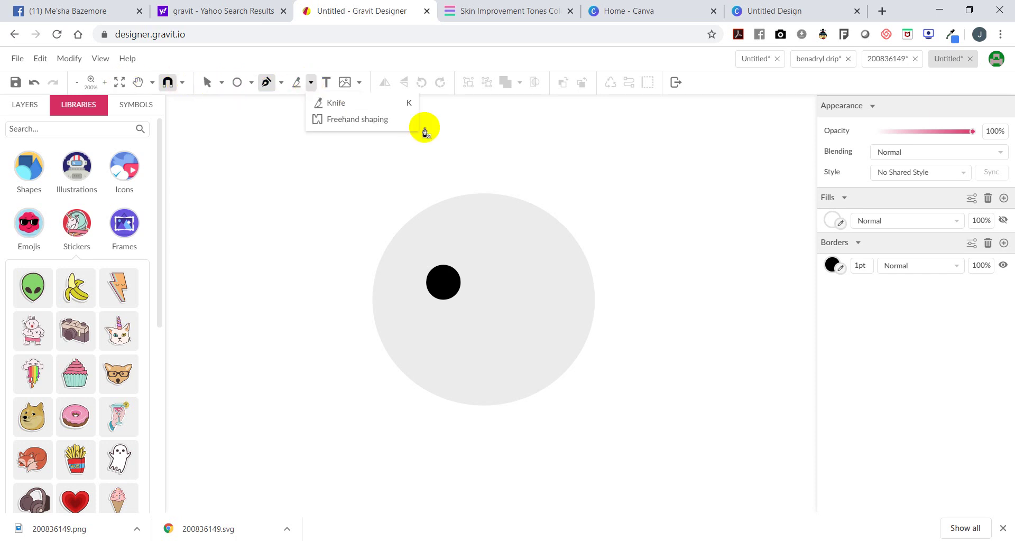
left_click(495, 136)
left_click(497, 185)
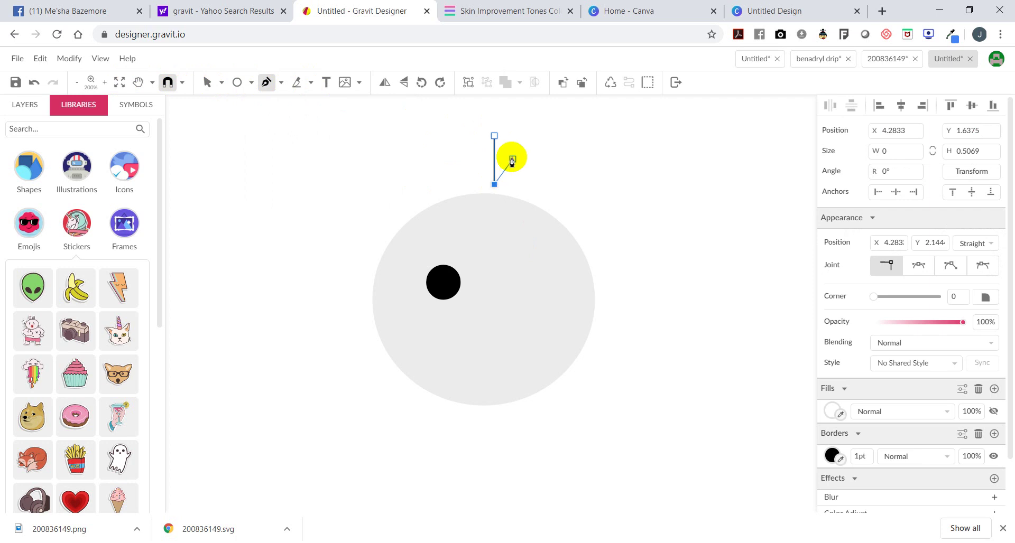
key("ctrl+z")
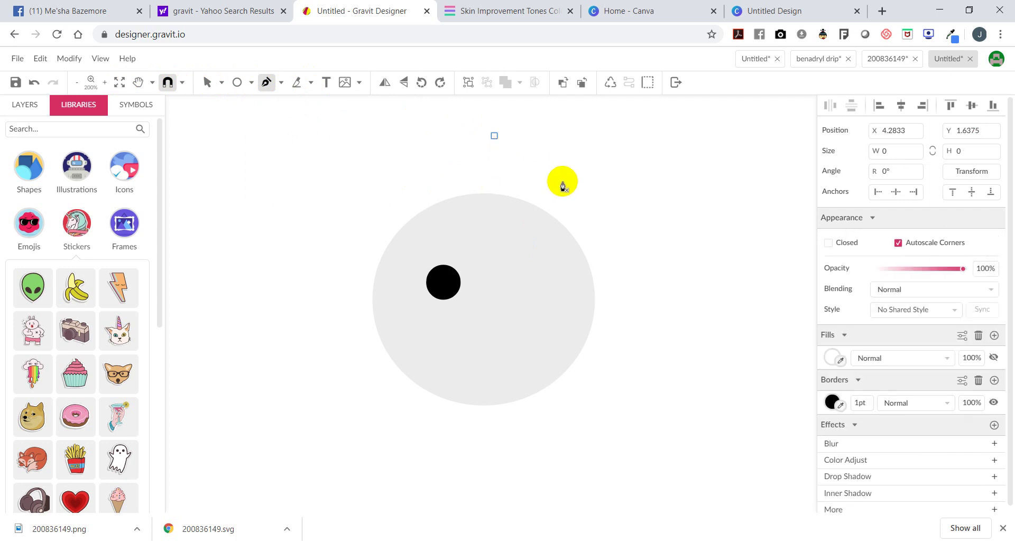
key("ctrl+z")
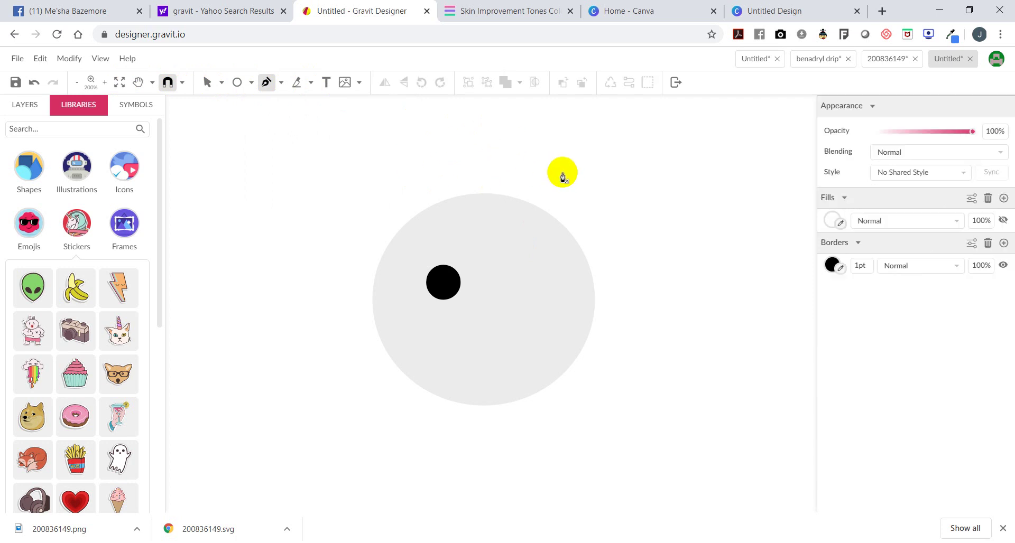
left_click(208, 90)
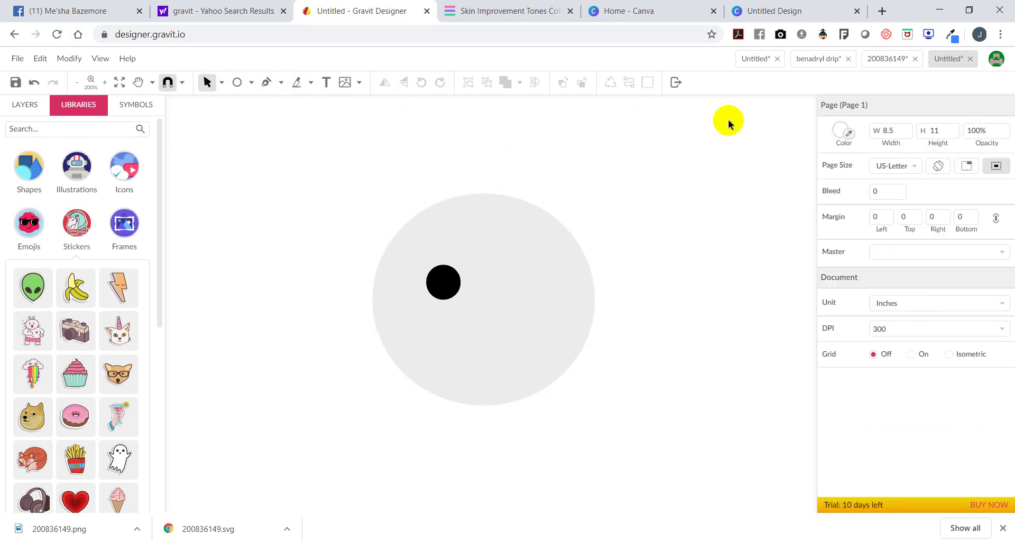
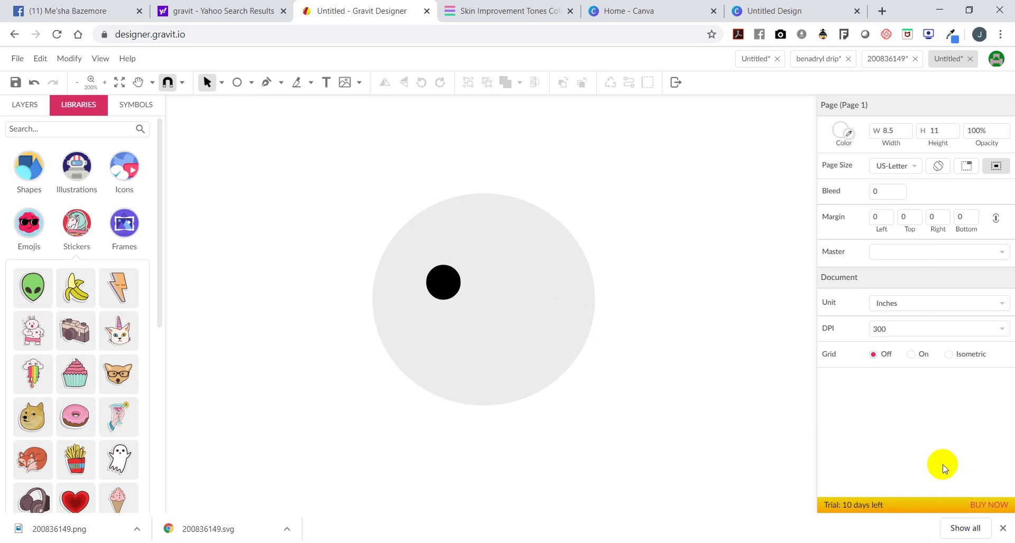
- Try to copy the large light gray ellipse to the clipboard
left_click(552, 333)
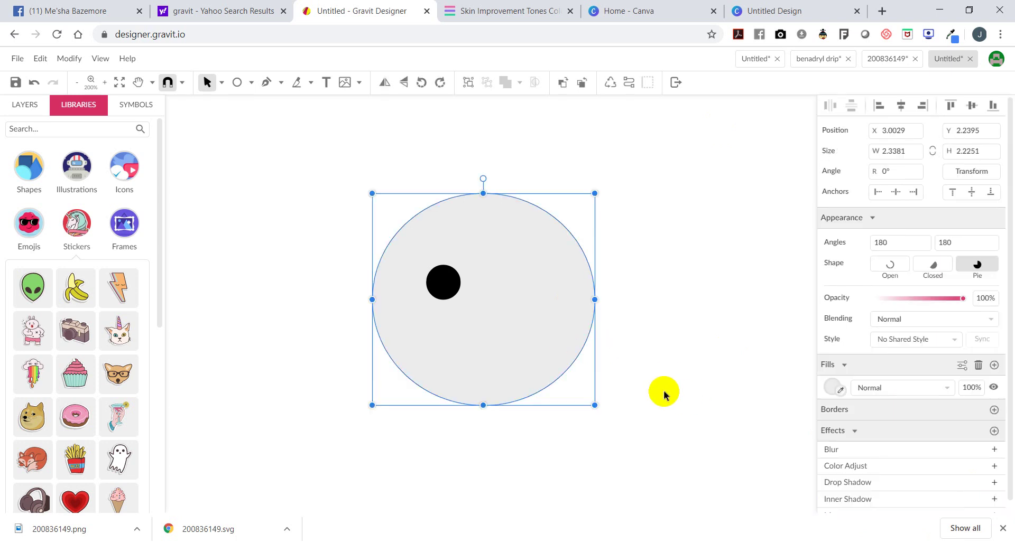
right_click(536, 241)
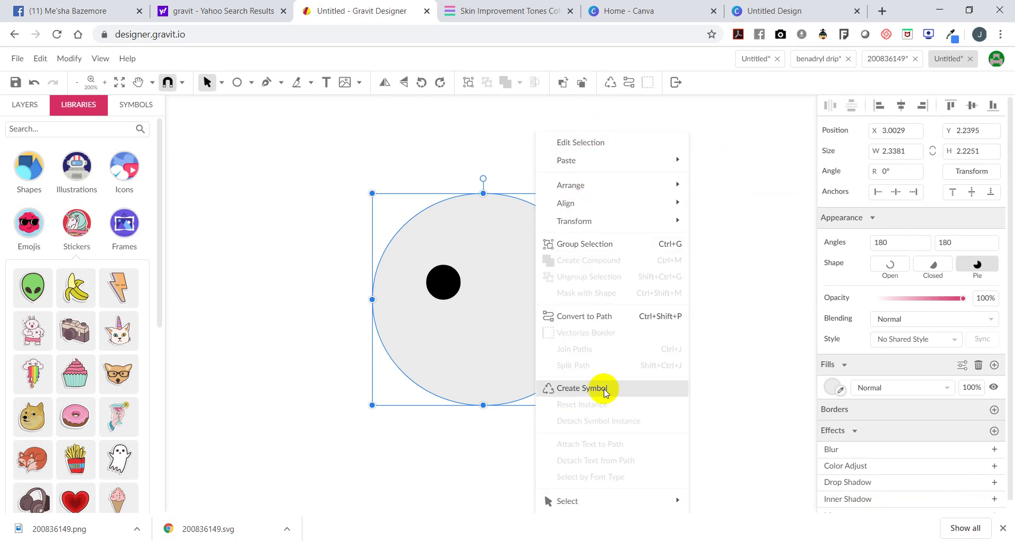
left_click(793, 385)
left_click(566, 350)
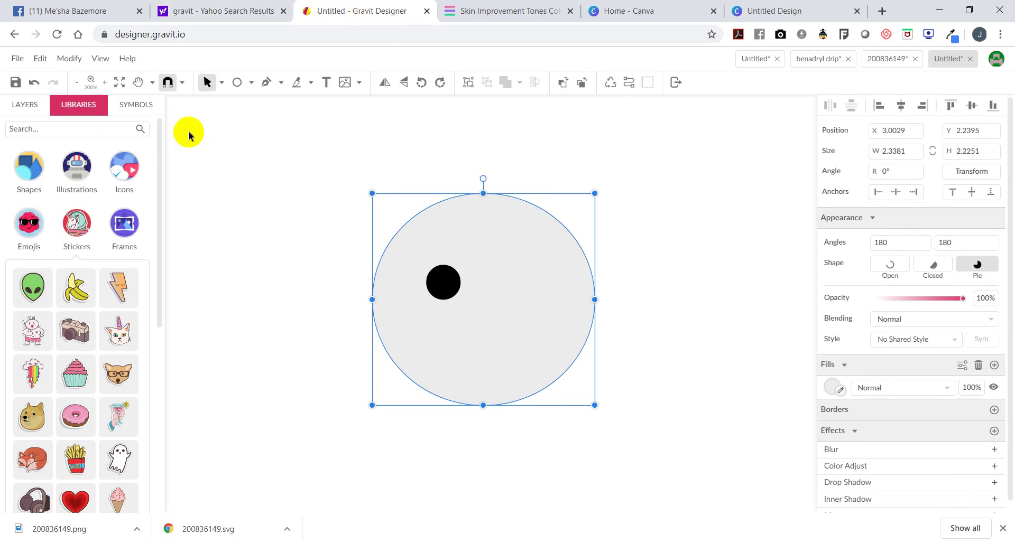
left_click(50, 60)
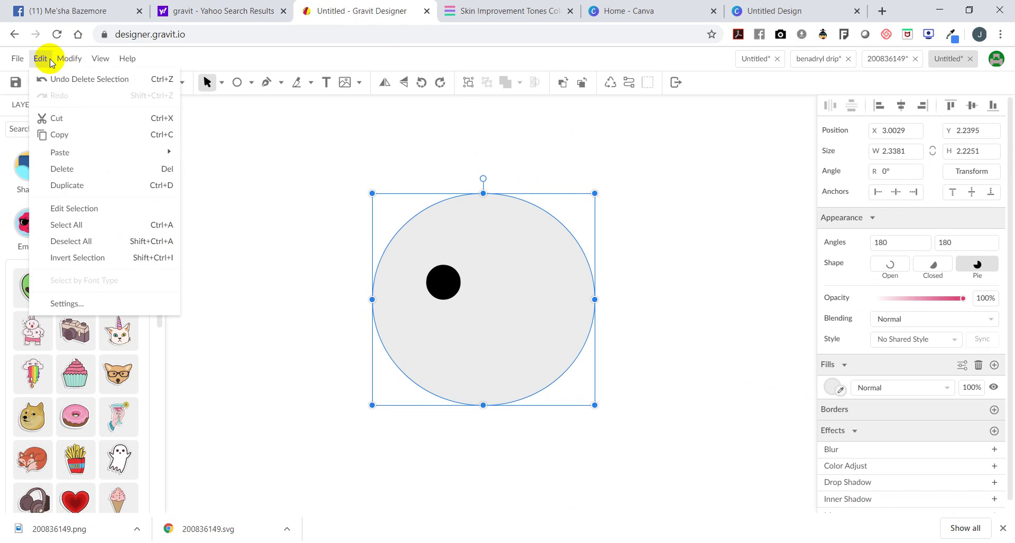
left_click(52, 140)
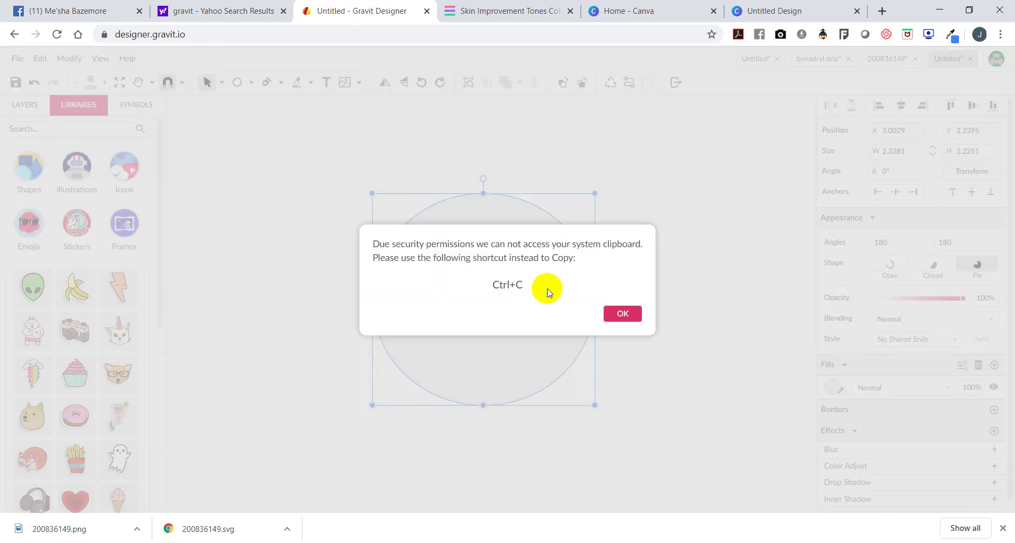
left_click(635, 315)
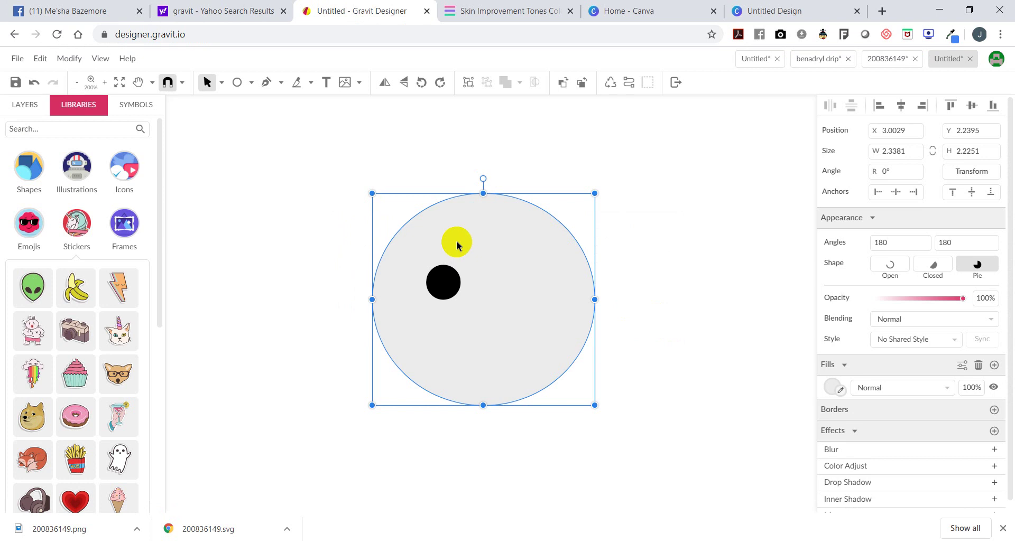
- Paste the clipboard content below the large ellipse, and undo the paste
key("ctrl+v")
scroll(524, 455, "down", 1)
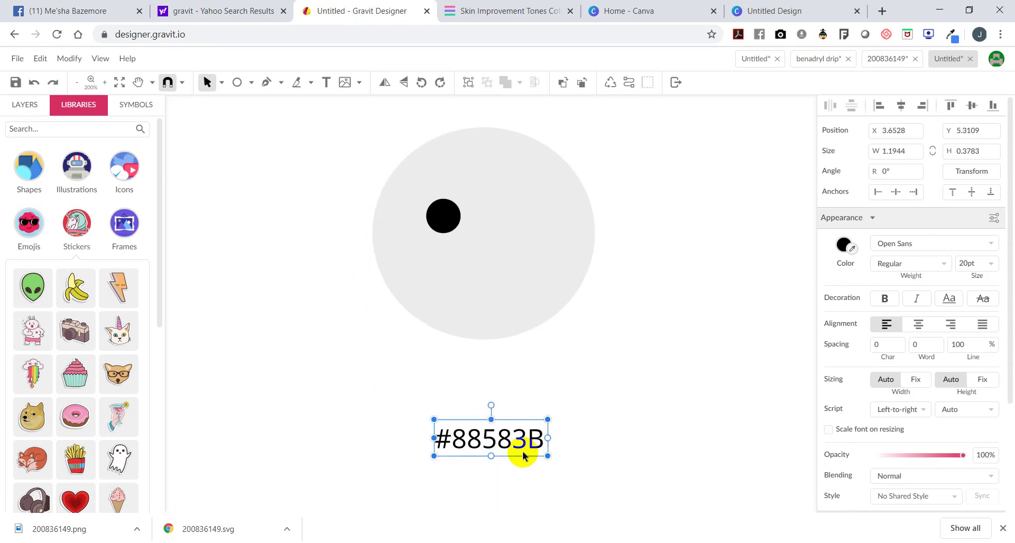
left_click_drag(523, 452, 512, 448)
key("ctrl+z")
- Copy the large gray ellipse, paste the duplicate, and place it to the lower right of the original
left_click(521, 279)
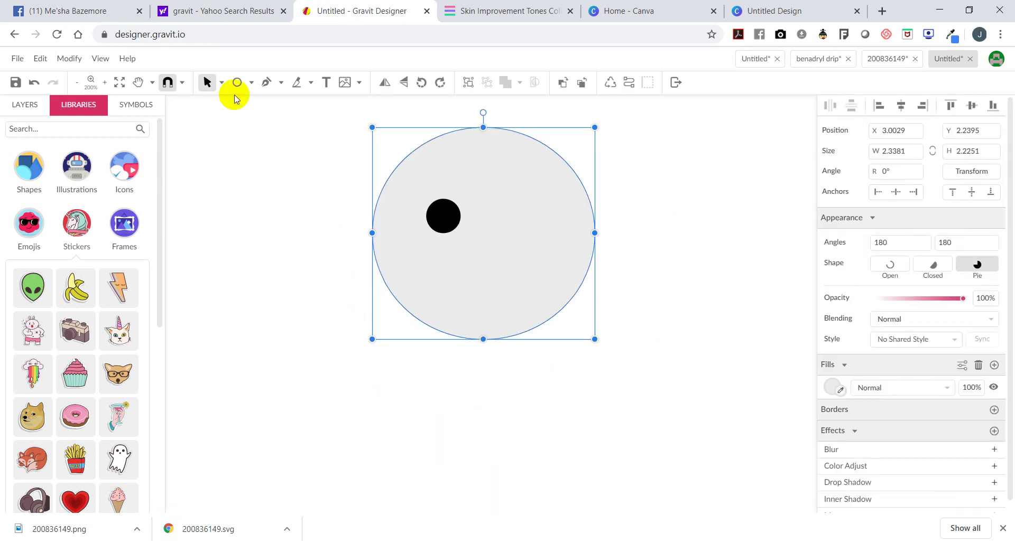
left_click(40, 58)
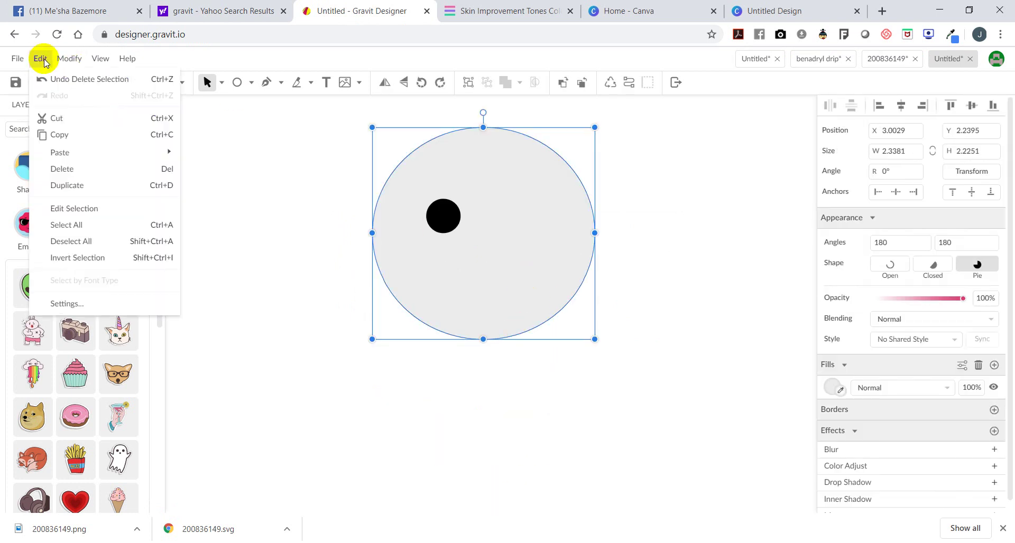
left_click(59, 134)
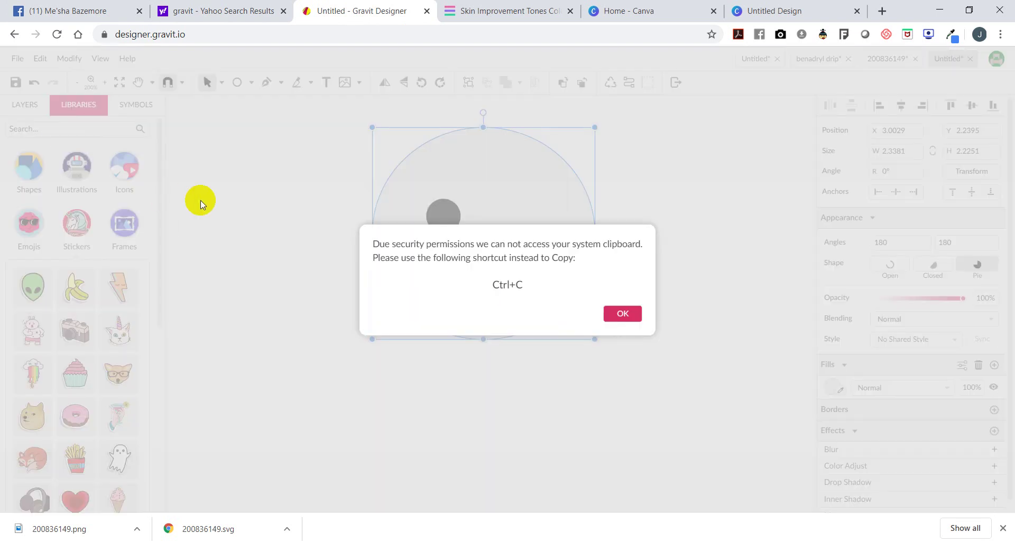
left_click(631, 317)
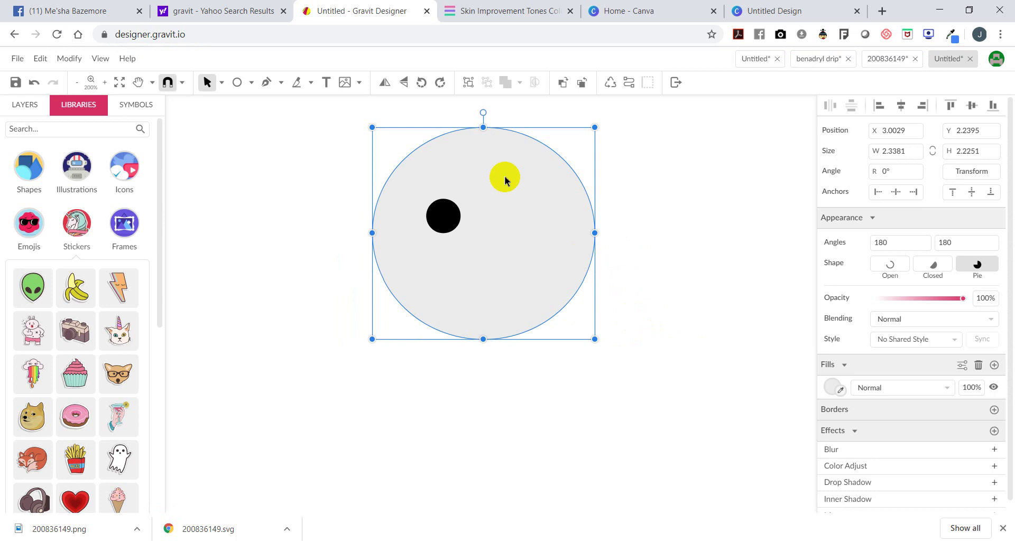
key("ctrl+z")
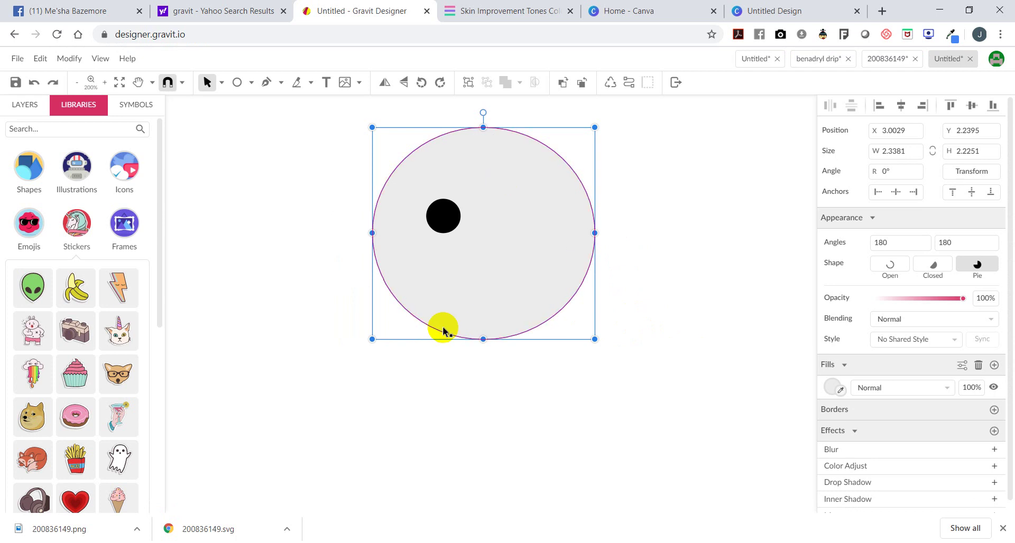
key("ctrl+v")
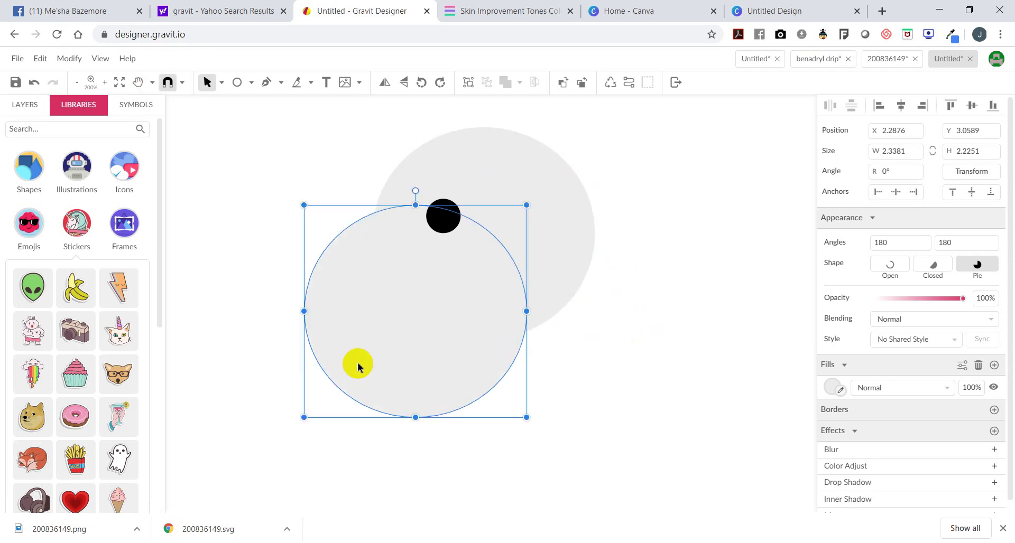
left_click_drag(397, 324, 656, 360)
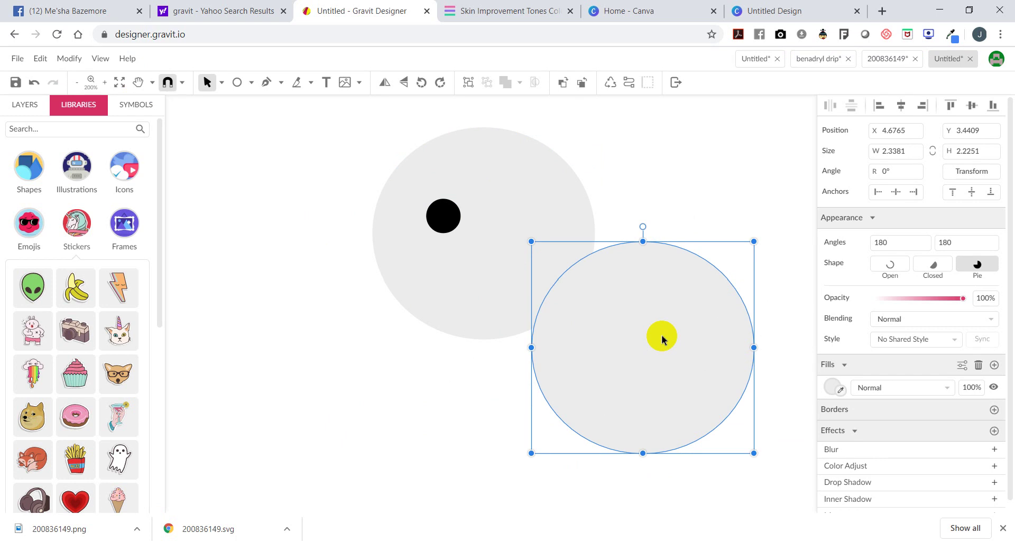
- Try moving the original large ellipse to the lower left, away from the black eye, and undo the move
key("Tab")
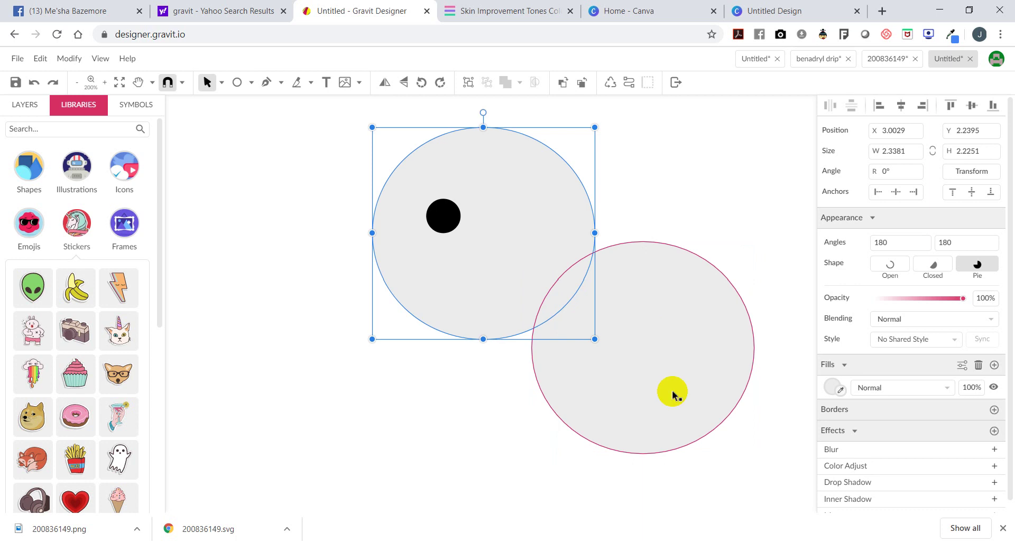
left_click(511, 409)
left_click(516, 254)
left_click_drag(516, 253, 320, 403)
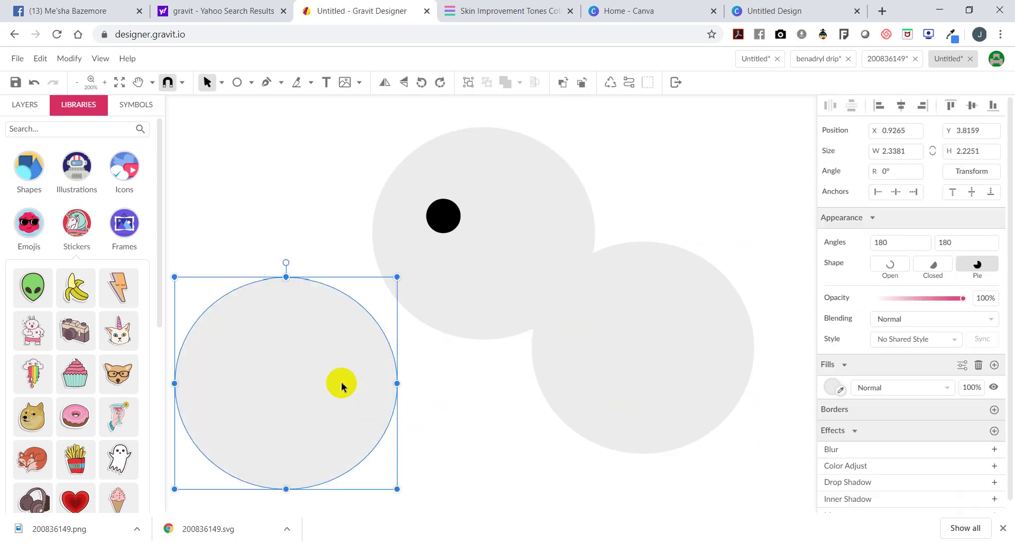
key("ctrl+z")
left_click(535, 249)
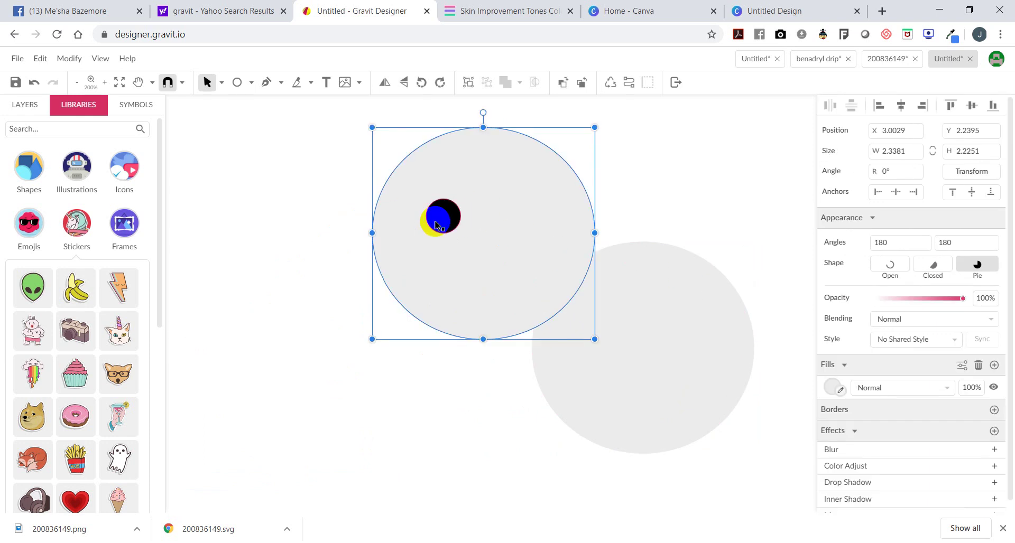
- Align the duplicate exactly over the original ellipse and enlarge the rear ellipse to about 3.43 by 3.26 in
left_click(449, 277)
left_click_drag(661, 354, 528, 274)
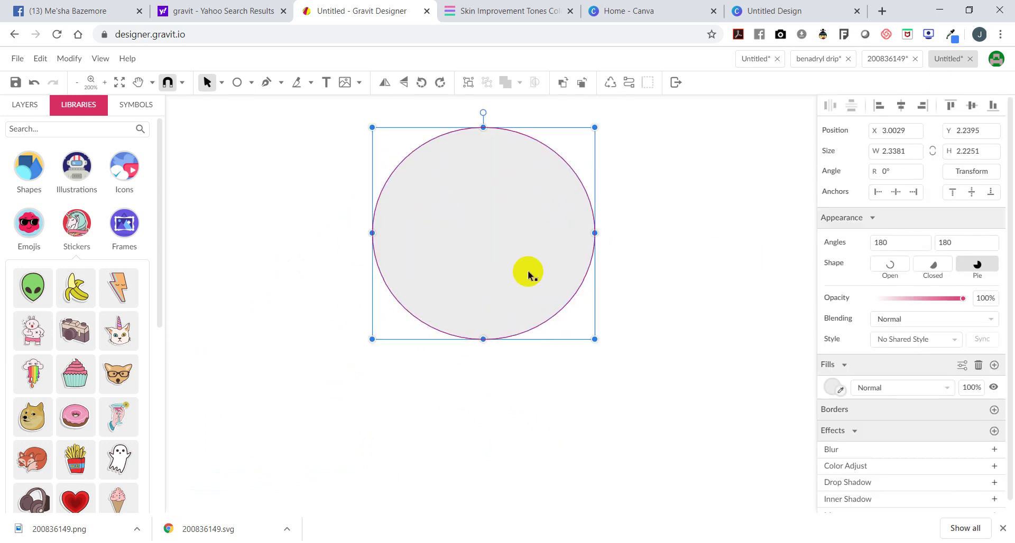
mouse_move(595, 339)
left_mouse_down()
mouse_move(673, 428)
mouse_move(577, 334)
left_mouse_up()
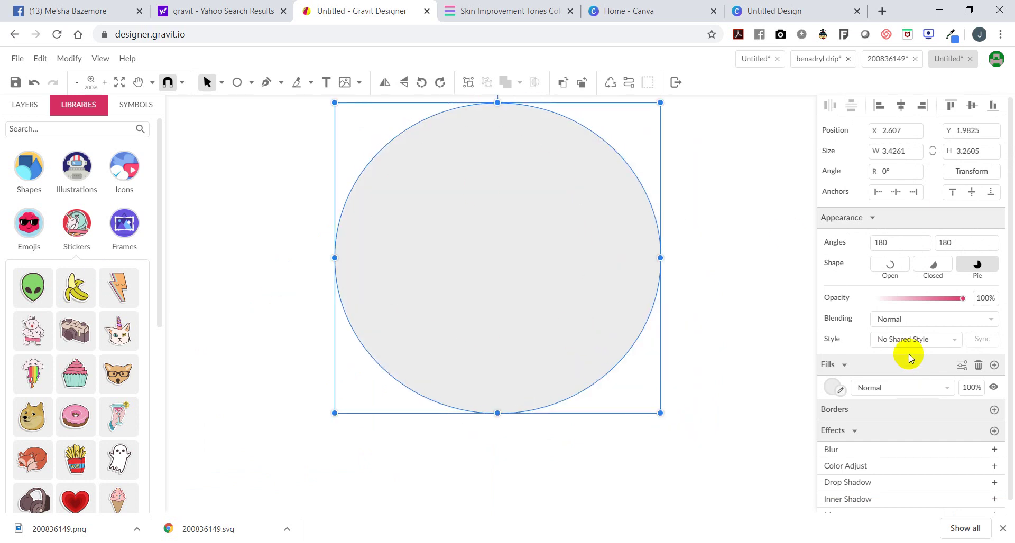
- Fill the enlarged rear ellipse with black
left_click(829, 388)
left_click(842, 352)
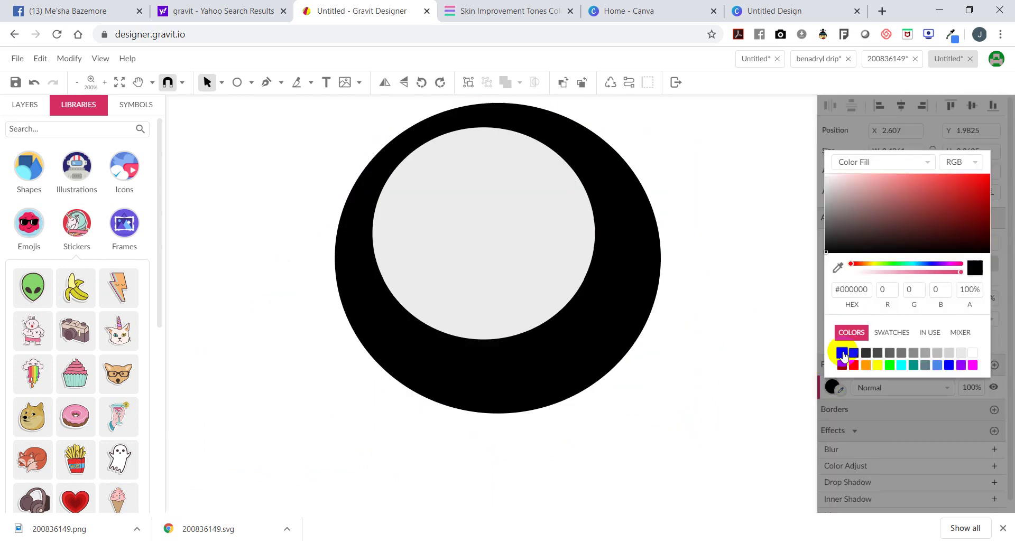
left_click(767, 334)
- Move the gray ellipse down, centered horizontally, so it slightly overlaps the lower edge of the black ellipse
left_click_drag(437, 245, 472, 318)
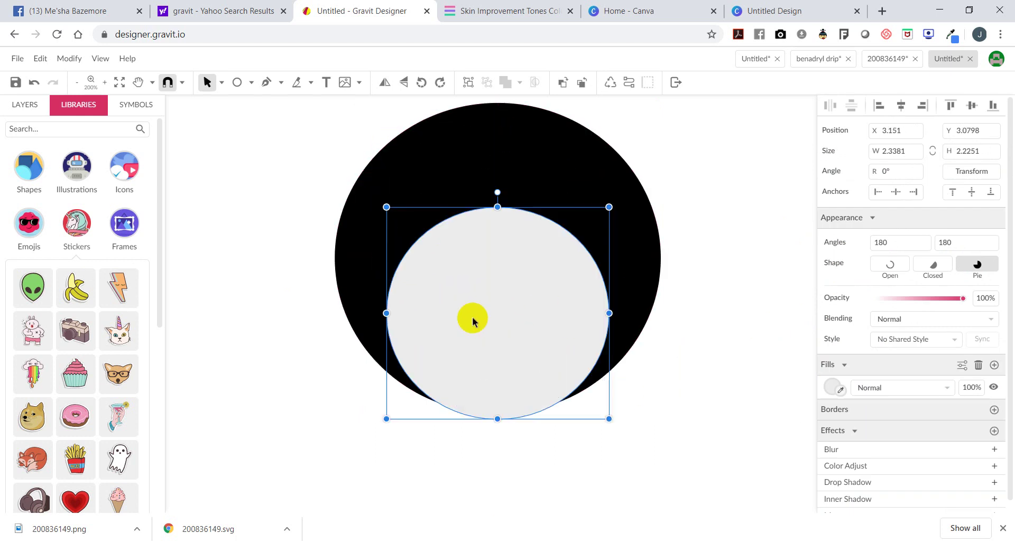
left_click_drag(540, 344, 534, 344)
left_click(723, 377)
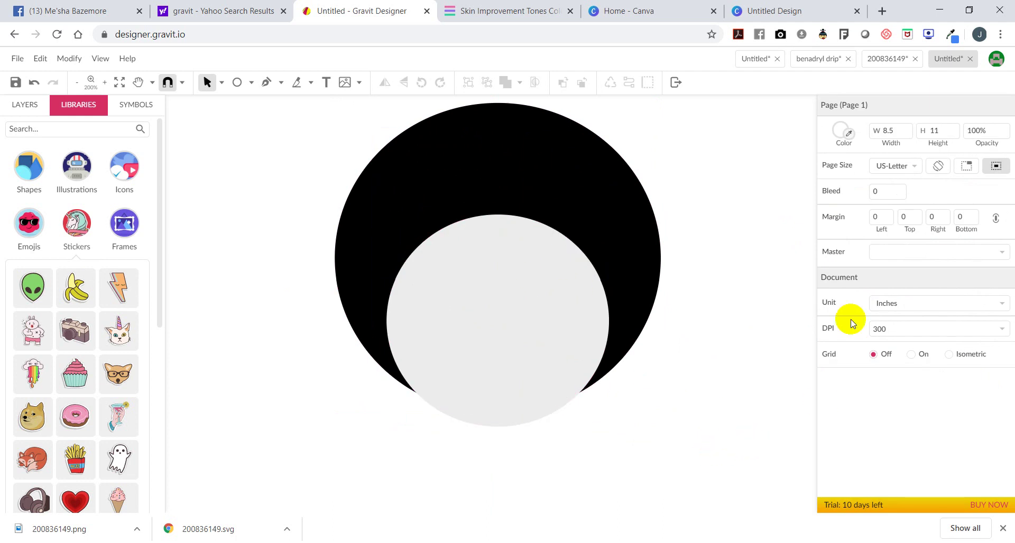
- Draw a wide gray ellipse about 2.6 by 1.81 in over the upper face and center it within the black ellipse
left_click(237, 83)
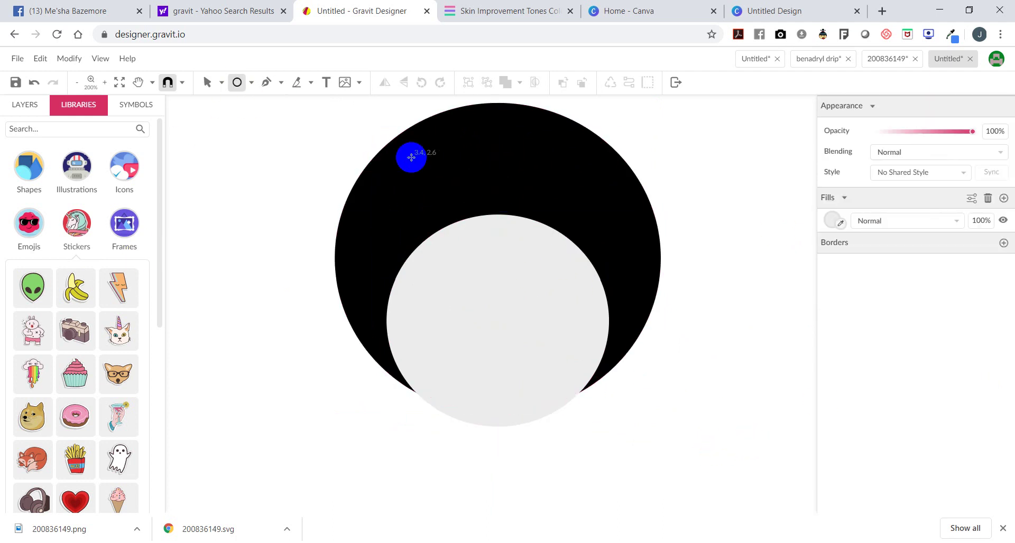
left_click_drag(394, 157, 641, 327)
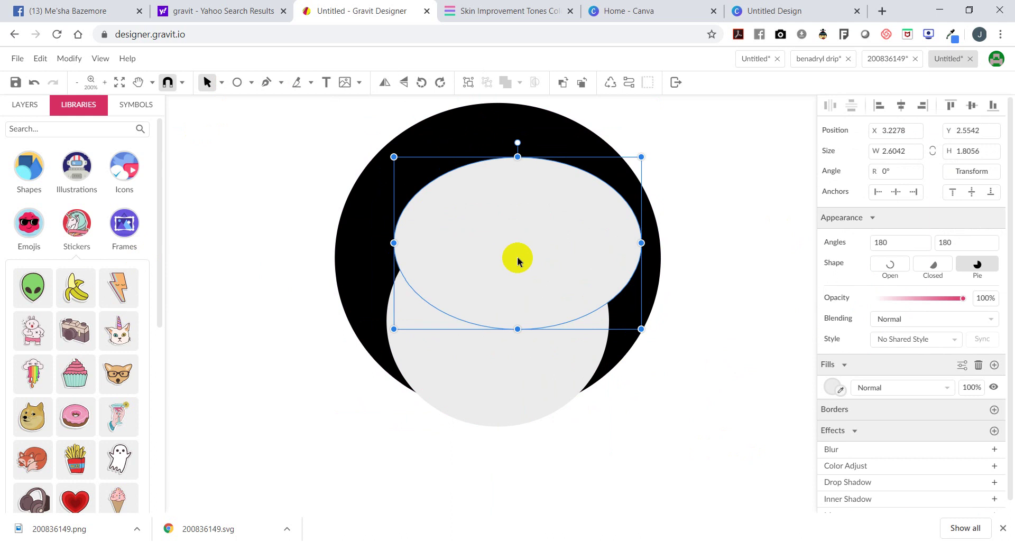
left_click_drag(516, 260, 499, 271)
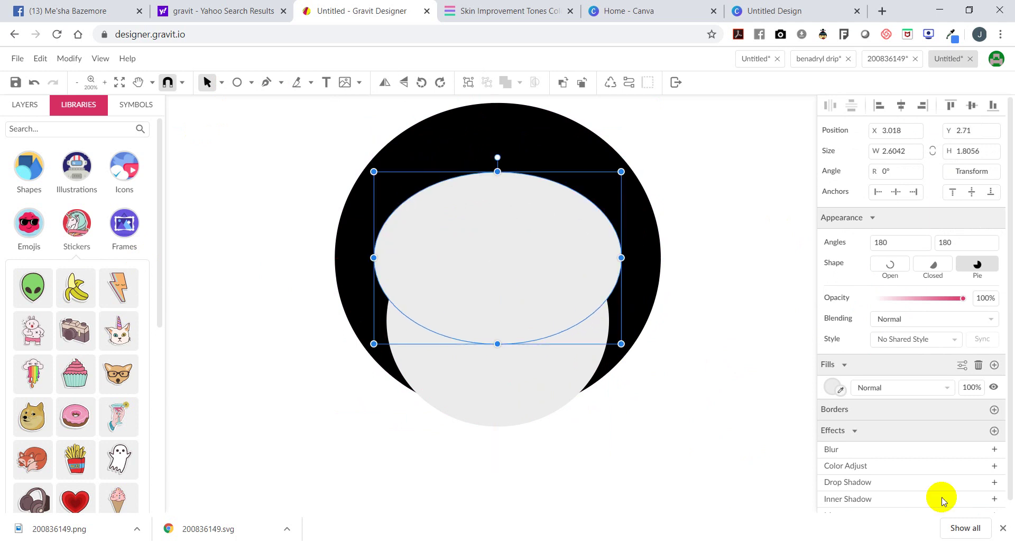
- Fill the wide ellipse over the upper face with black
left_click(831, 391)
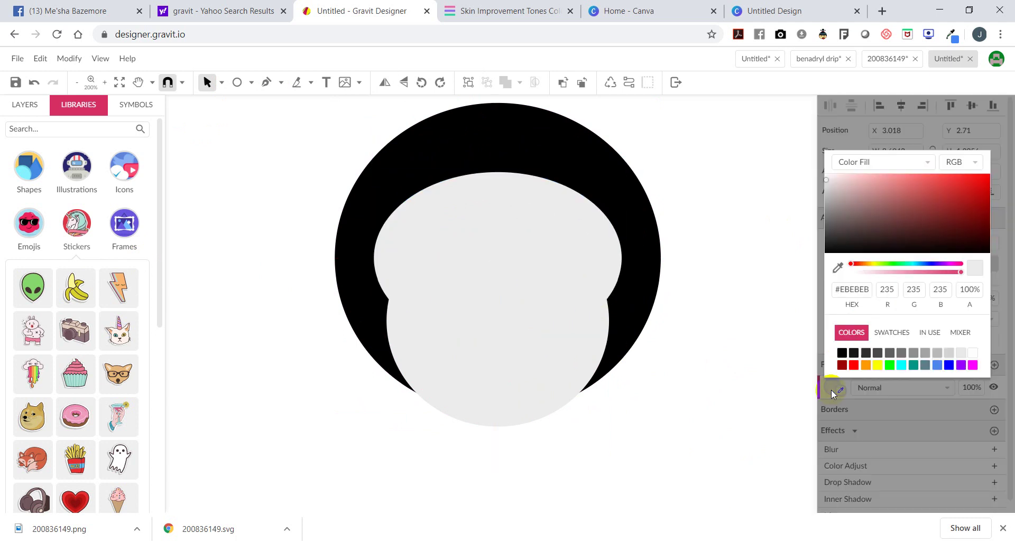
left_click(841, 355)
left_click(709, 405)
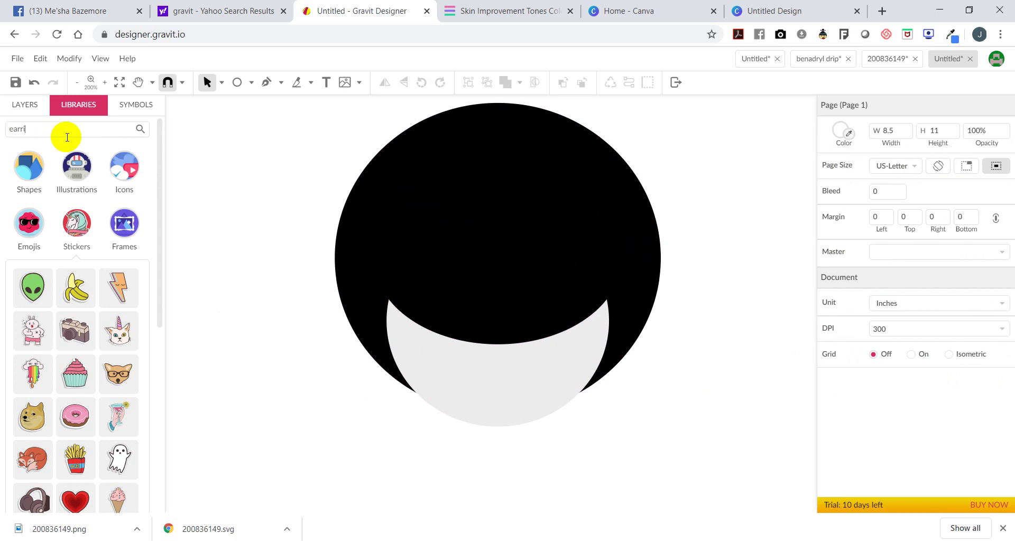
- Search the libraries for "earrings" and look through the matching graphics and photos
key("Return")
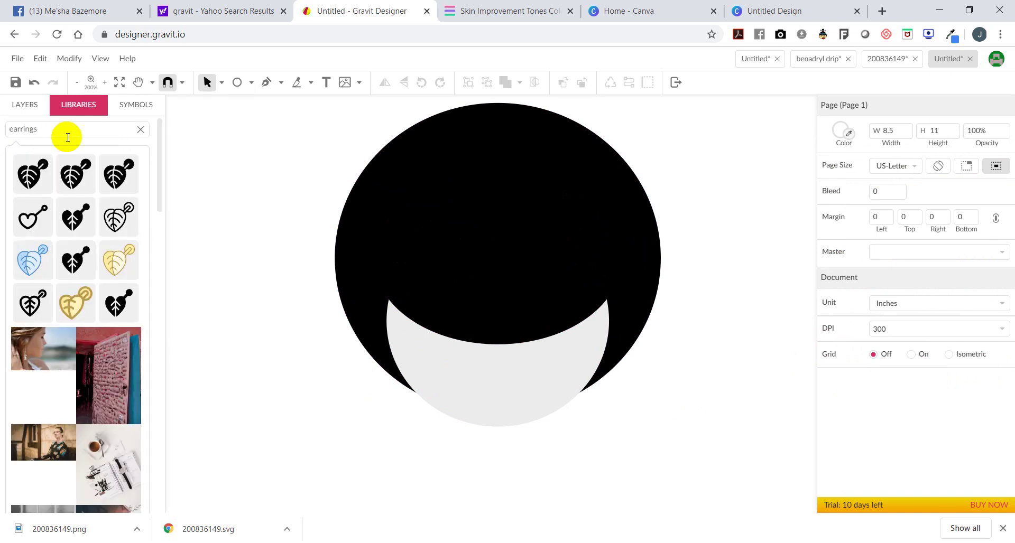
scroll(96, 237, "down", 10)
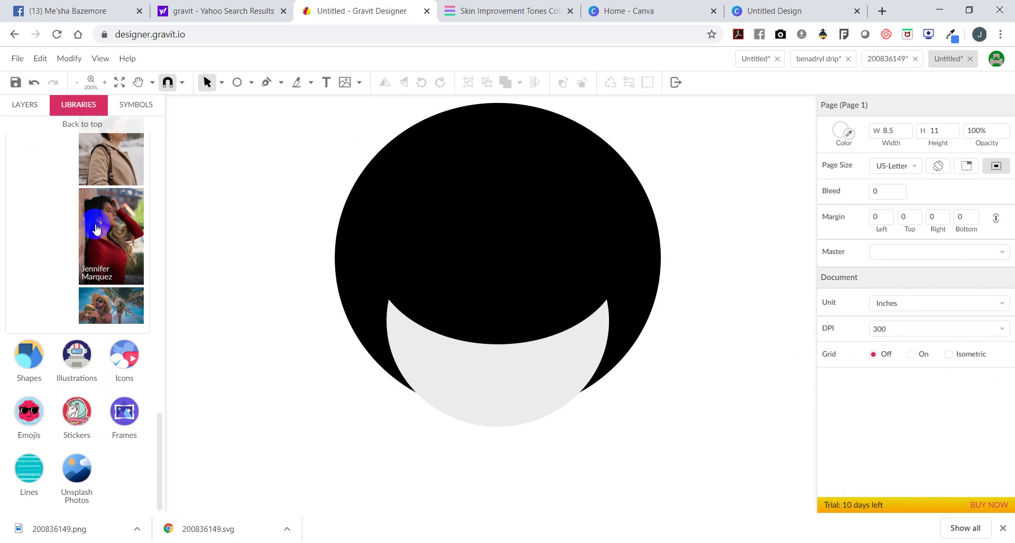
scroll(95, 228, "up", 10)
- Draw a narrow vertical ellipse about 0.5 by 1.31 in and place it at the face's left edge as a hoop earring
left_click(250, 82)
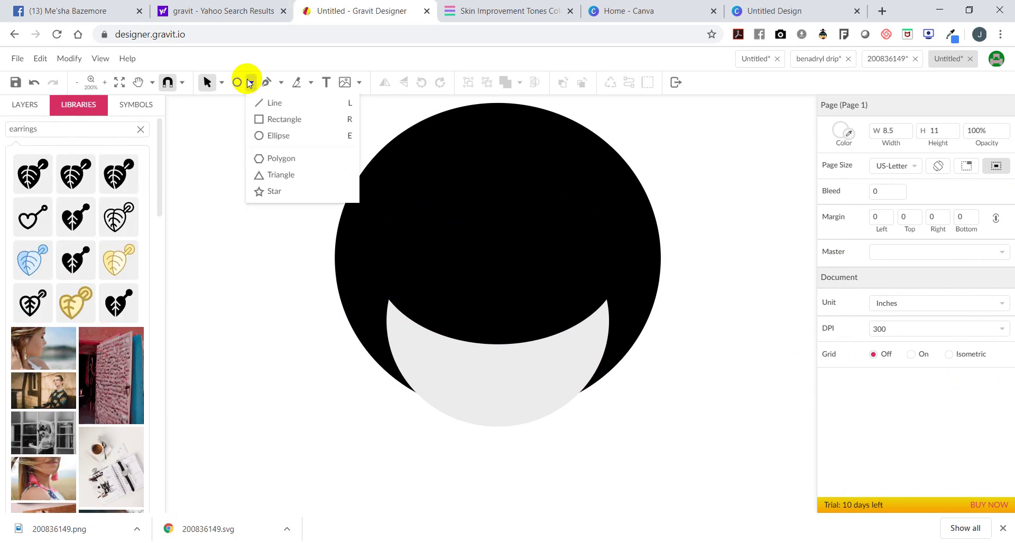
left_click(278, 136)
left_click_drag(245, 242, 292, 446)
left_click_drag(270, 399, 412, 428)
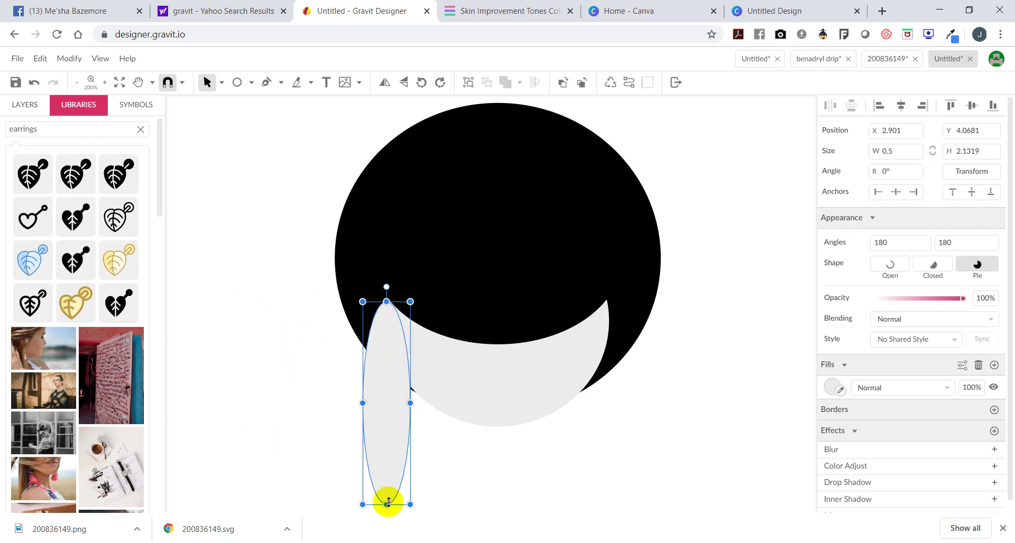
left_click_drag(388, 503, 388, 424)
left_click_drag(396, 355, 376, 365)
left_click_drag(385, 410, 376, 391)
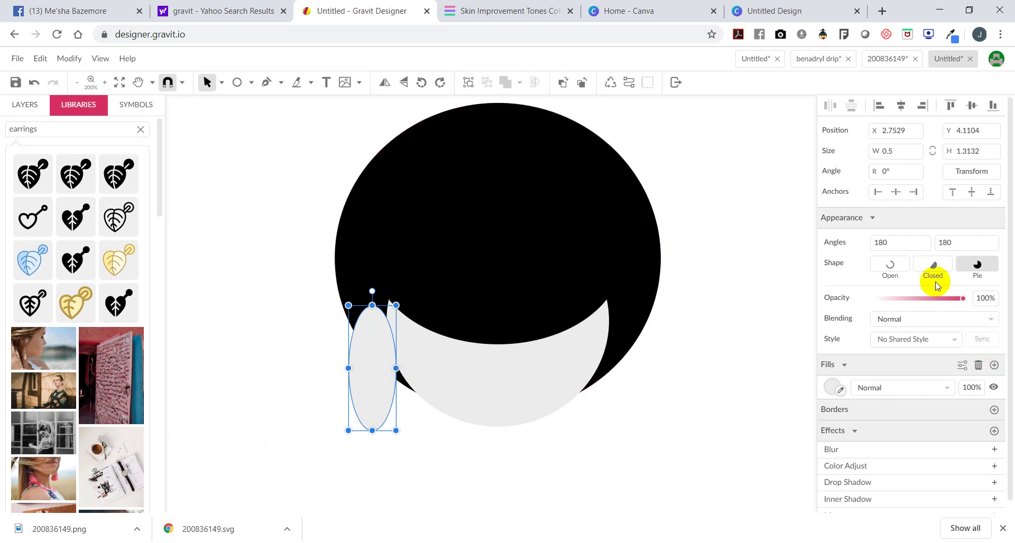
left_click(827, 389)
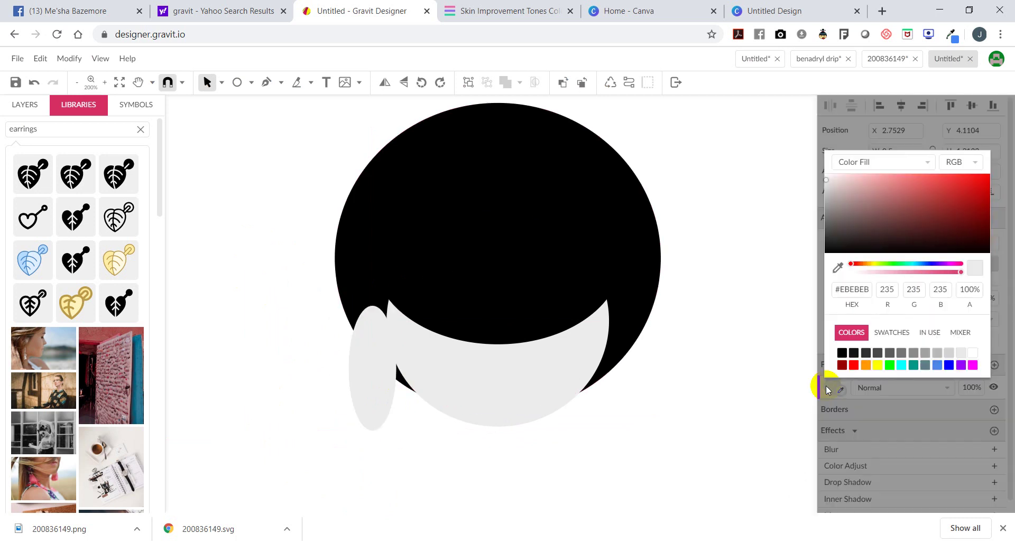
left_click(775, 444)
left_click(359, 385)
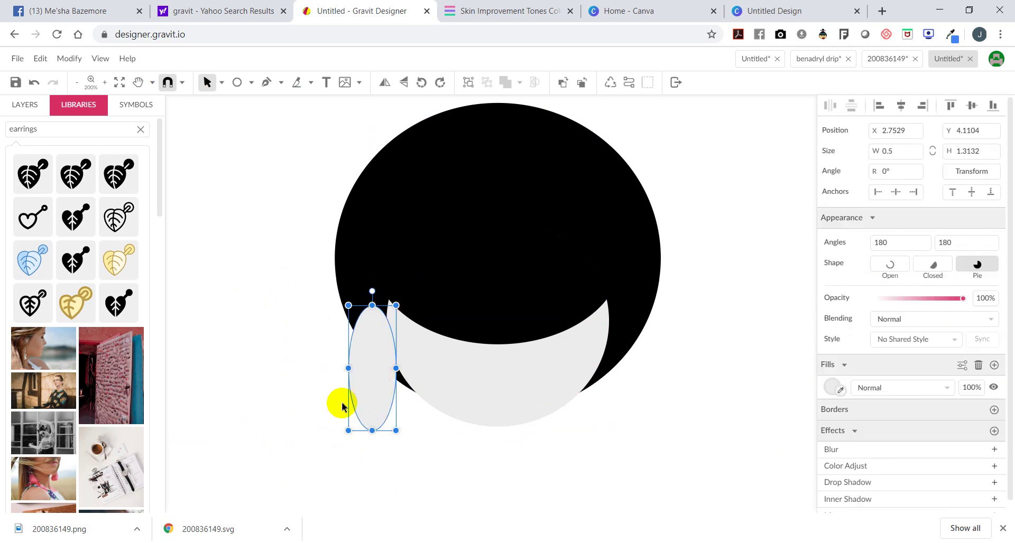
left_click(968, 387)
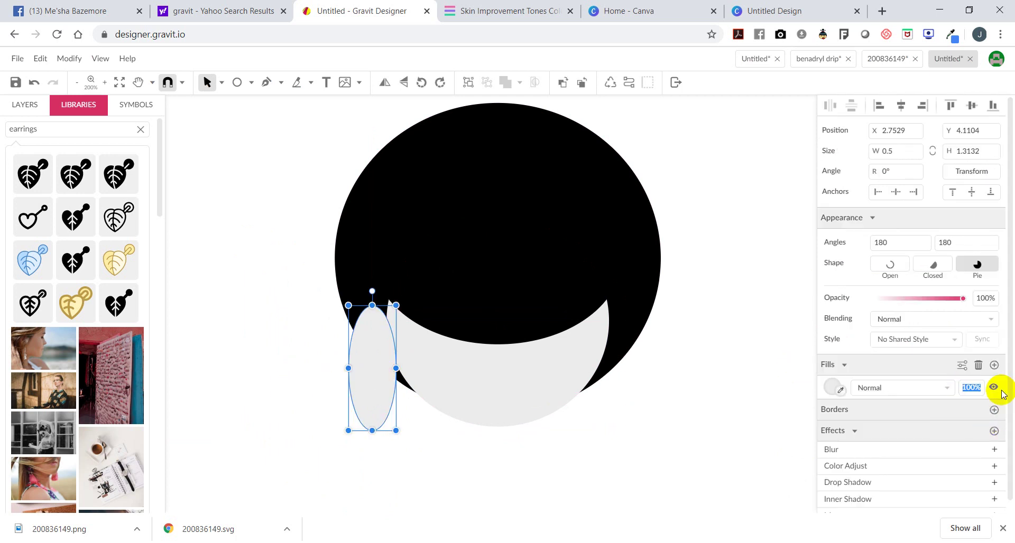
left_click(948, 388)
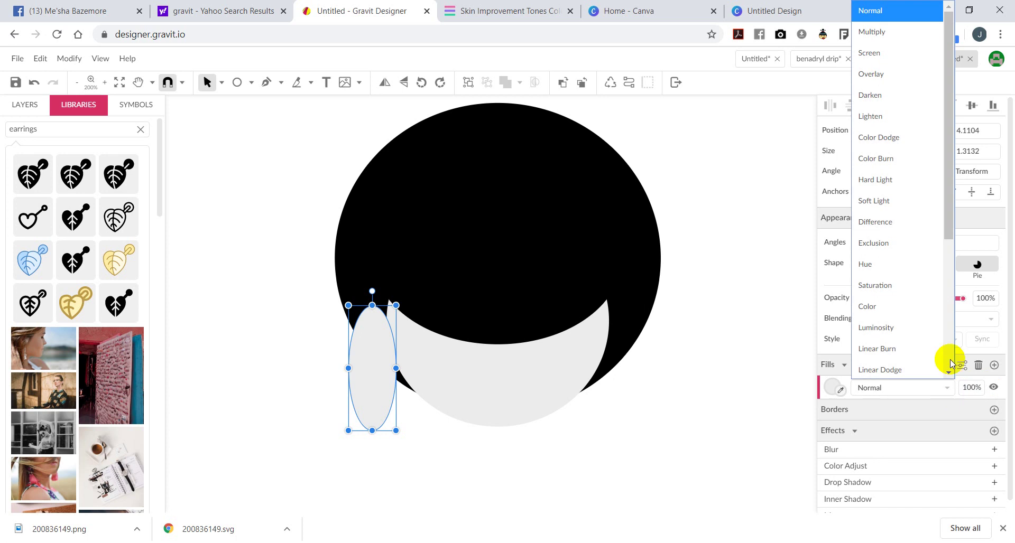
left_click_drag(945, 227, 967, 358)
- Set the earring ellipse's fill opacity to 0% and give it a black border, adjusting the border width
left_click(962, 388)
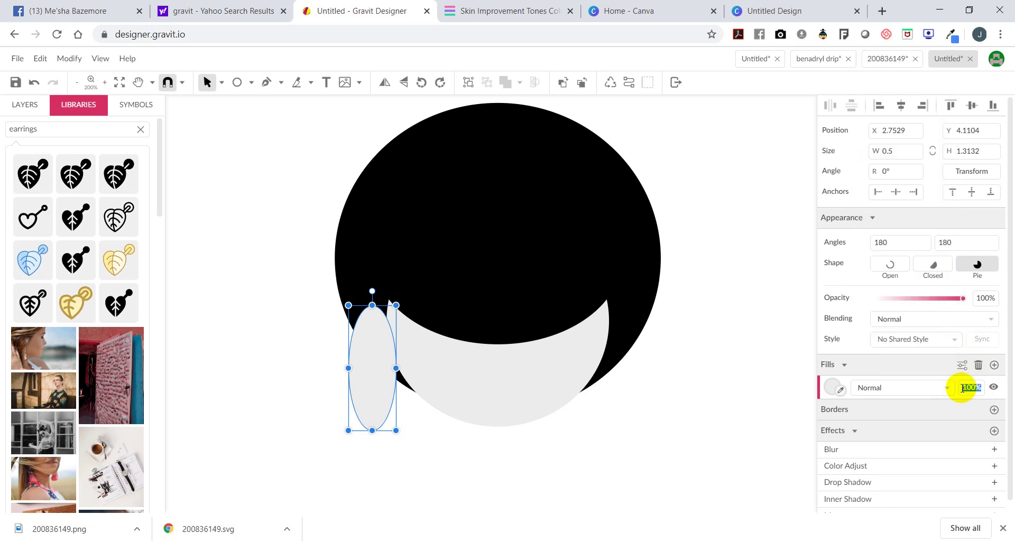
key("Return")
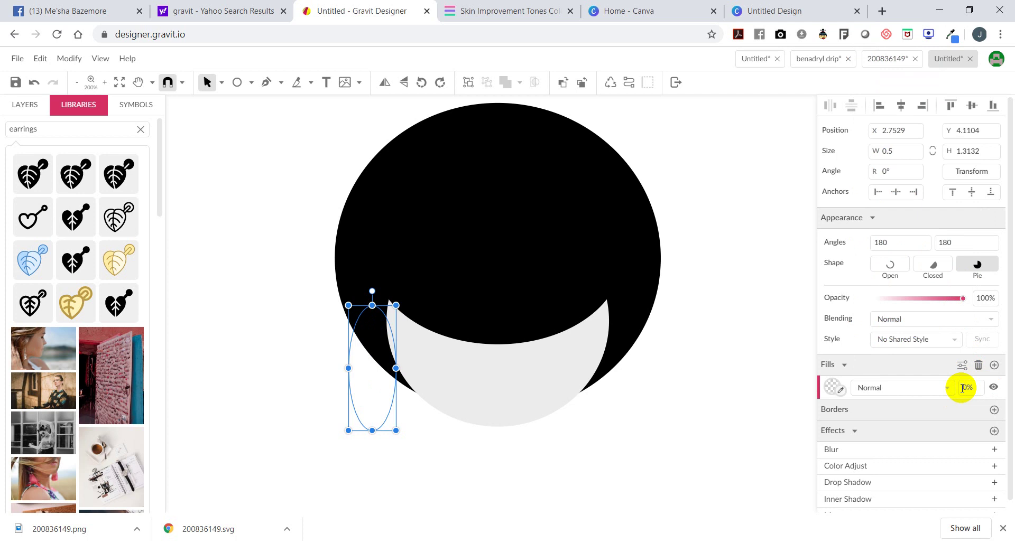
left_click(993, 410)
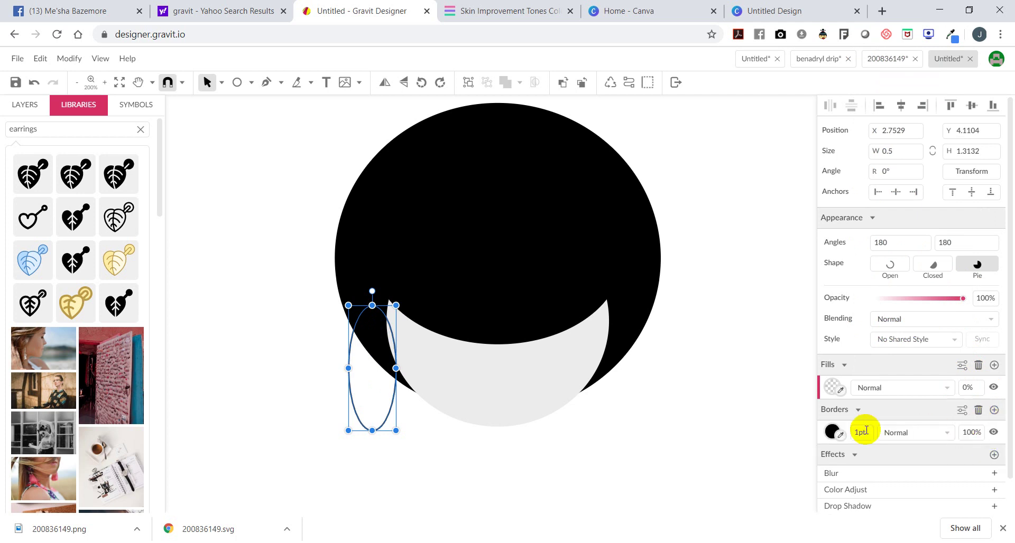
left_click_drag(865, 431, 840, 434)
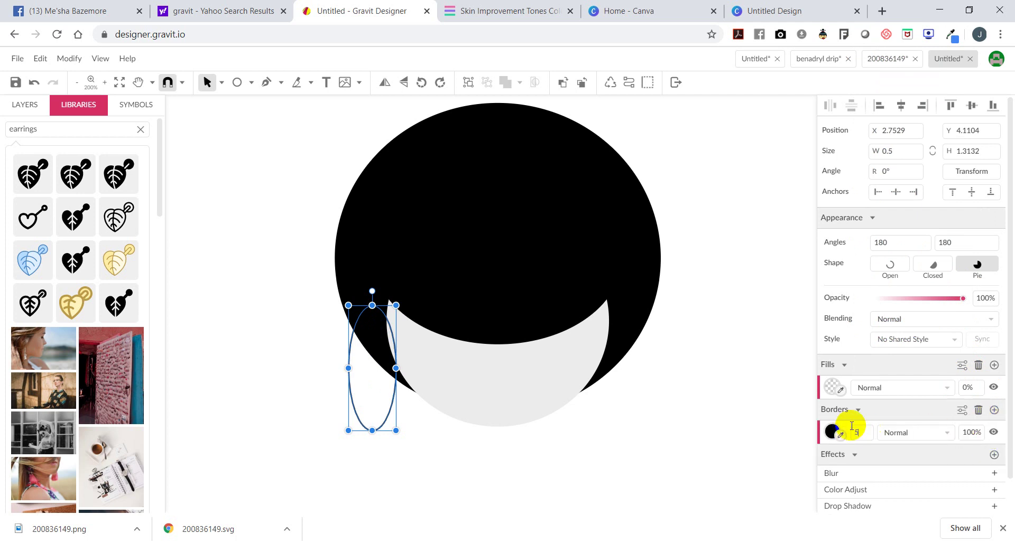
left_click(782, 440)
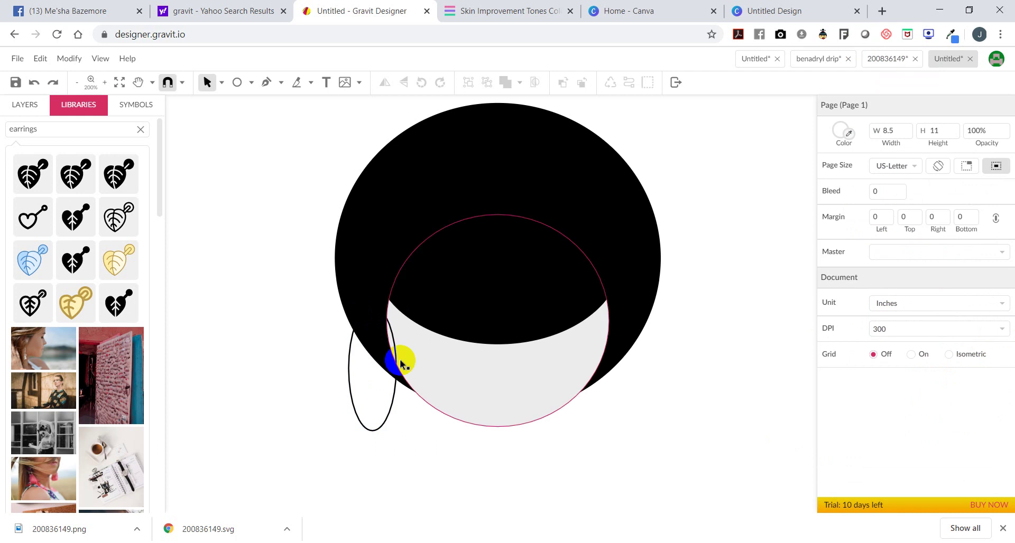
- Set the border width of the narrow earring ellipse beside the face to 5pt
left_click(355, 414)
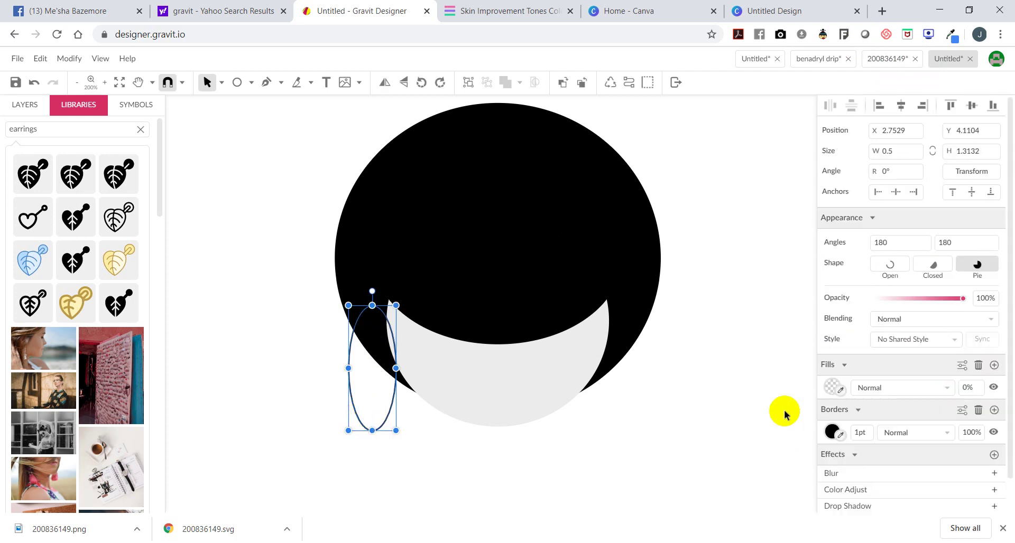
left_click_drag(871, 433, 854, 428)
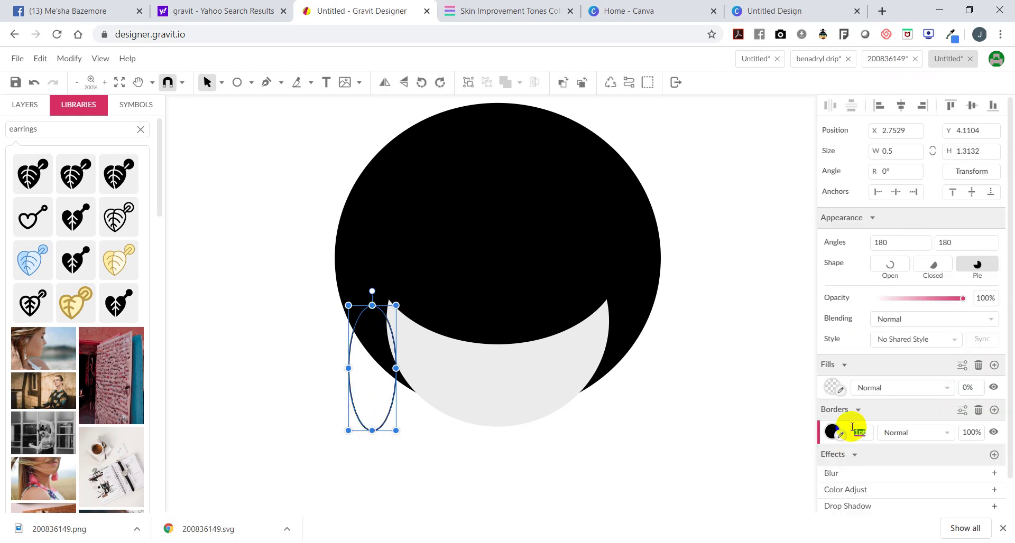
left_click(926, 431)
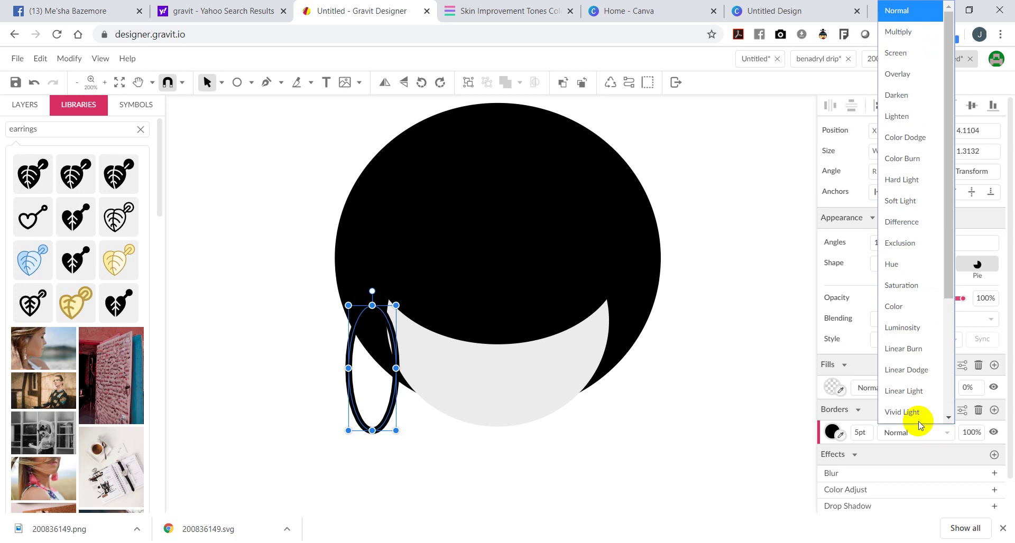
left_click(710, 437)
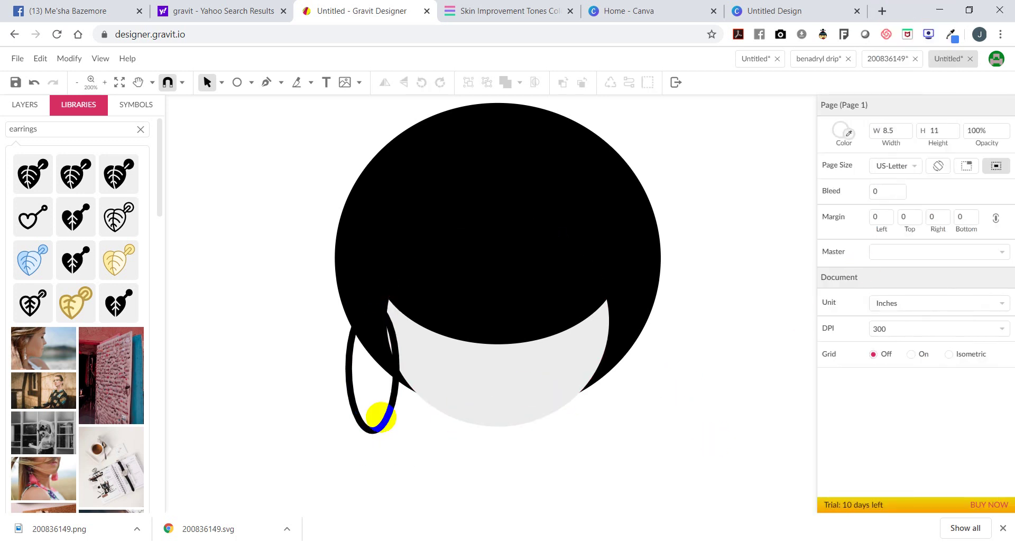
- Change the earring ellipse's border colour to yellow #FFFF00
left_click(379, 417)
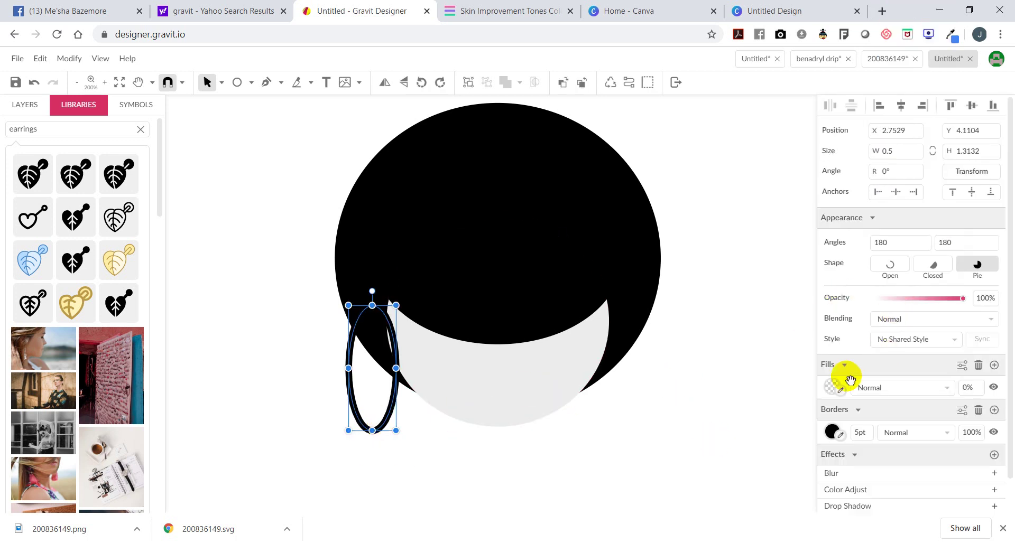
left_click(833, 433)
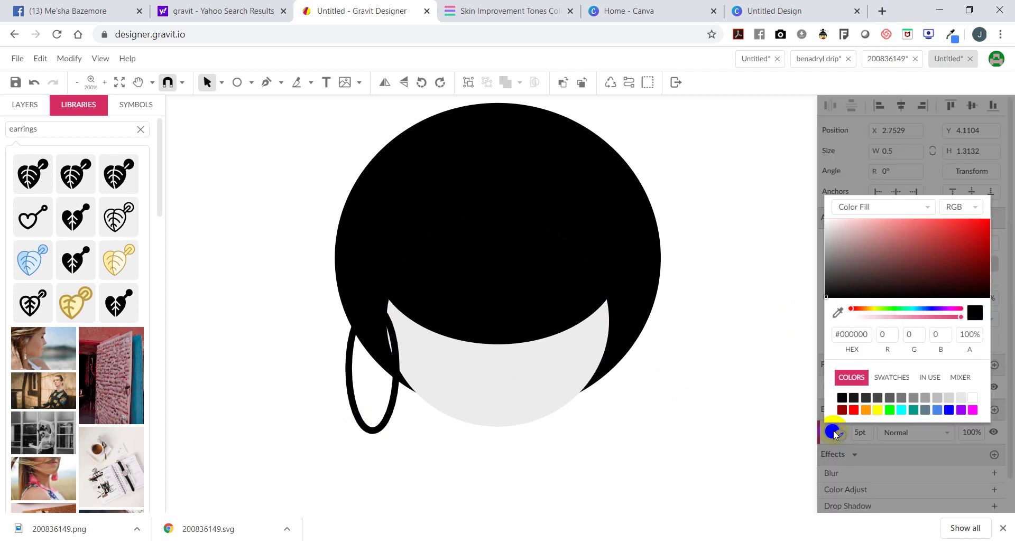
left_click(877, 410)
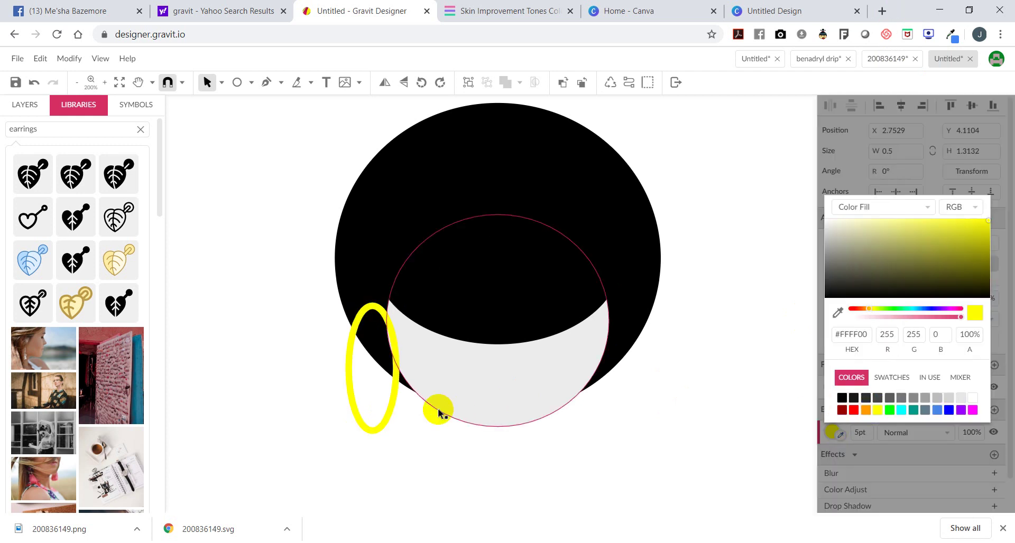
left_click(365, 377)
- Narrow the yellow earring ellipse to about 0.33 in wide by moving its outer side toward the face
left_click(349, 377)
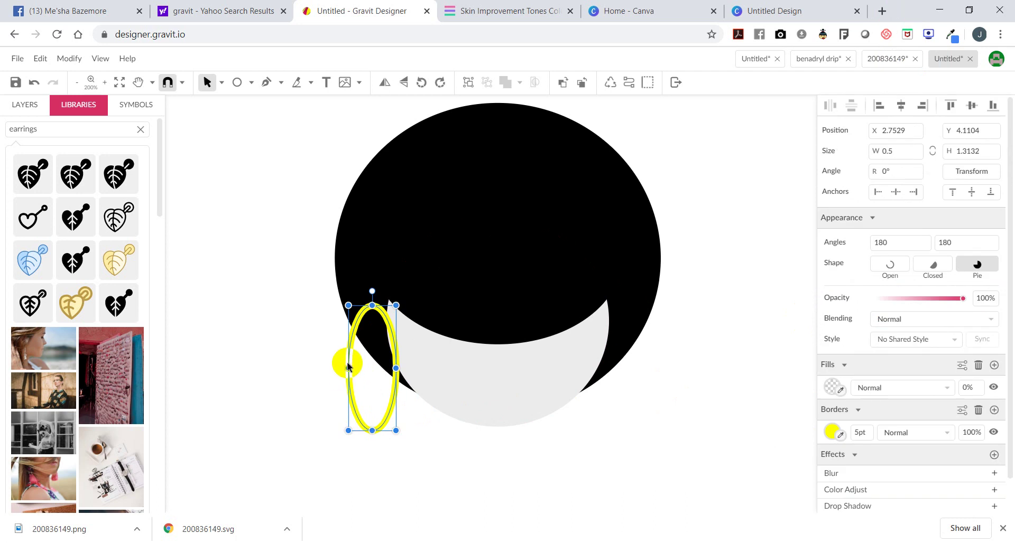
left_click_drag(347, 366, 366, 368)
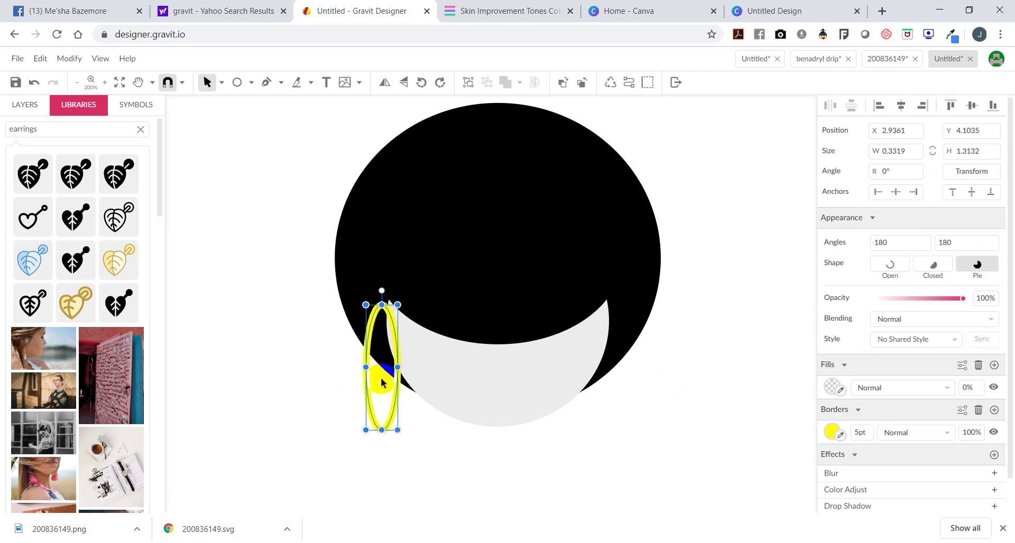
left_click(383, 383)
left_click(397, 383)
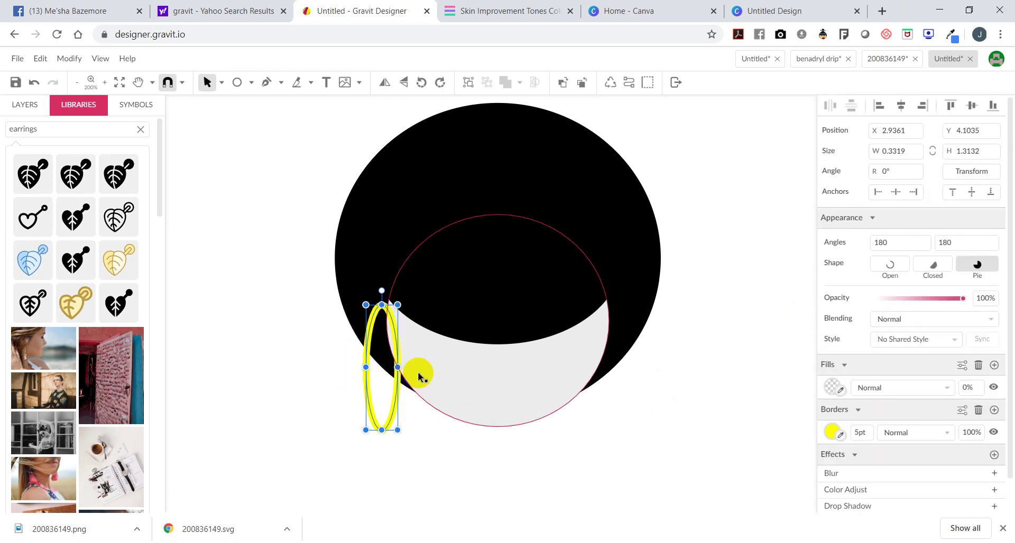
left_click(627, 441)
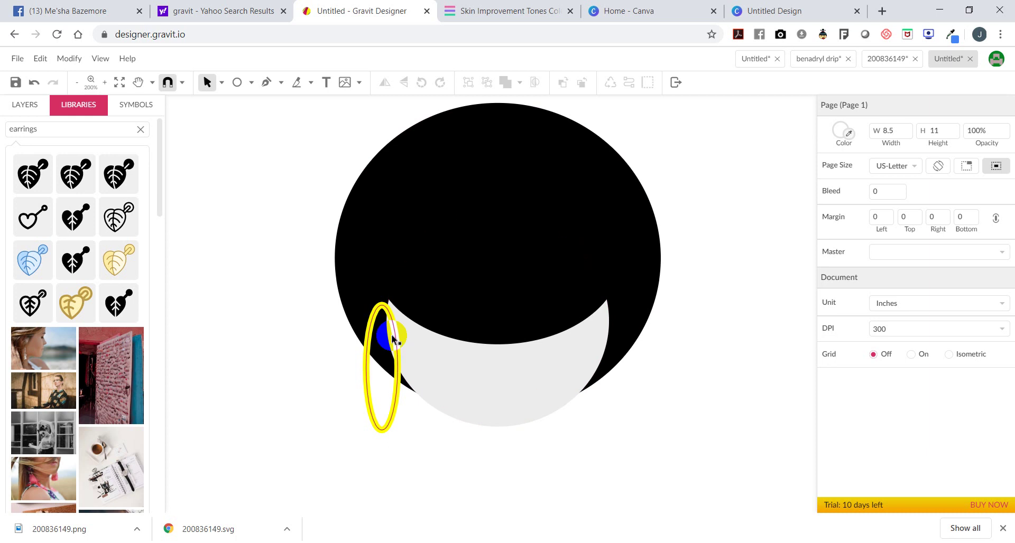
- Send the black fringe ellipse covering the forehead to the bottom of the layer stack
left_click(25, 104)
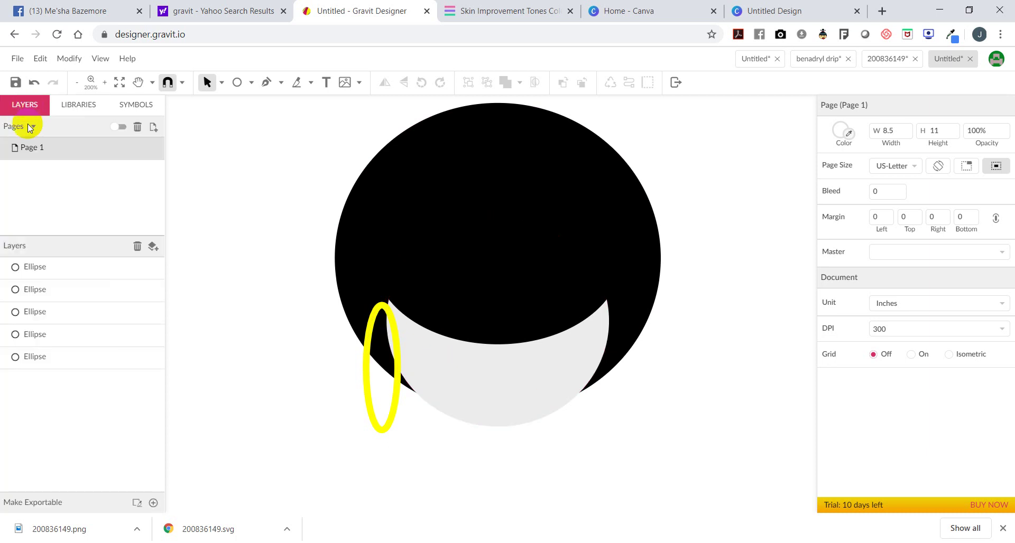
left_click(134, 267)
left_click_drag(88, 271, 85, 302)
left_click_drag(87, 268, 68, 366)
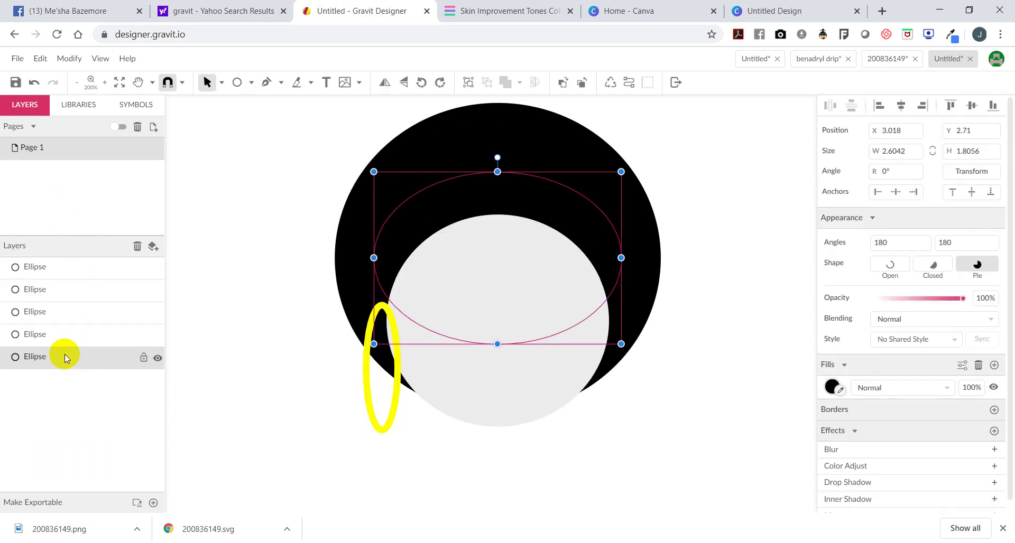
left_click(213, 350)
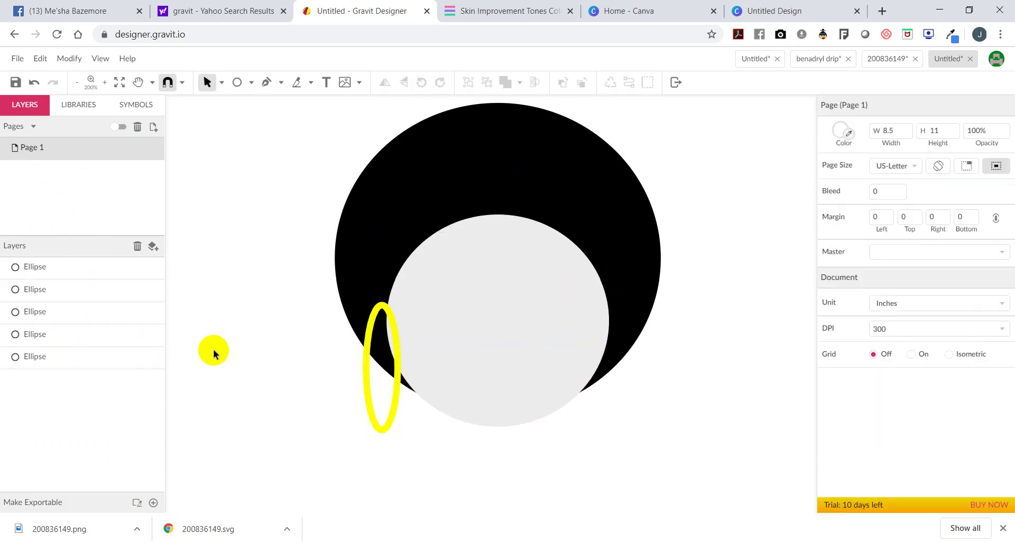
- Reorder the yellow earring ellipse in the layer stack so it sits behind the grey face and in front of the black hair
left_click(369, 401)
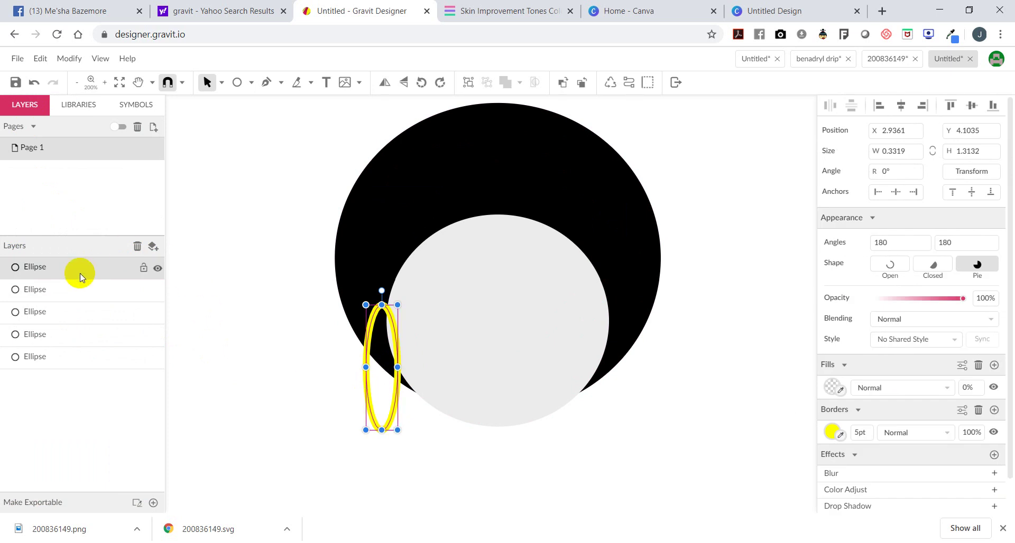
left_click(156, 268)
left_click(157, 267)
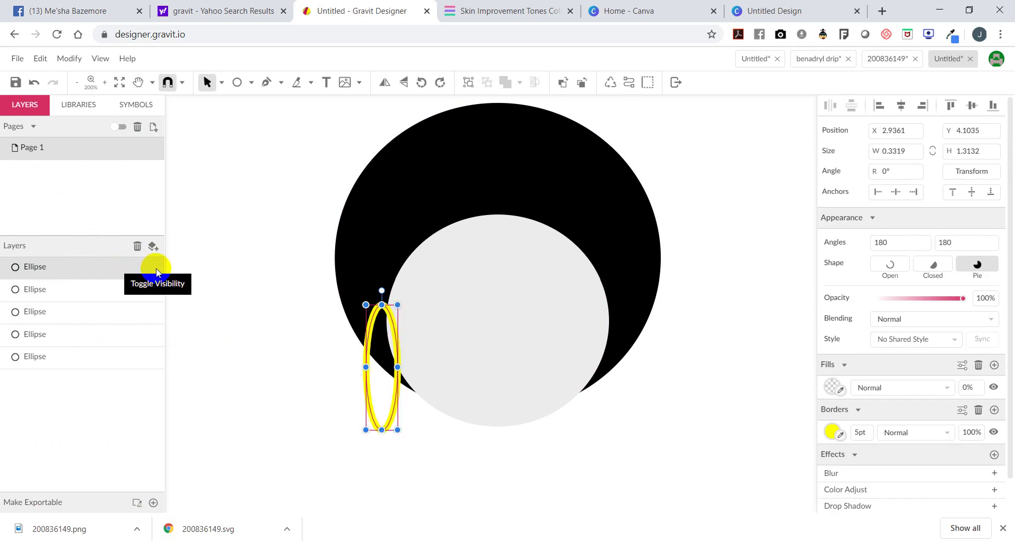
left_click_drag(100, 274, 41, 372)
left_click(591, 362)
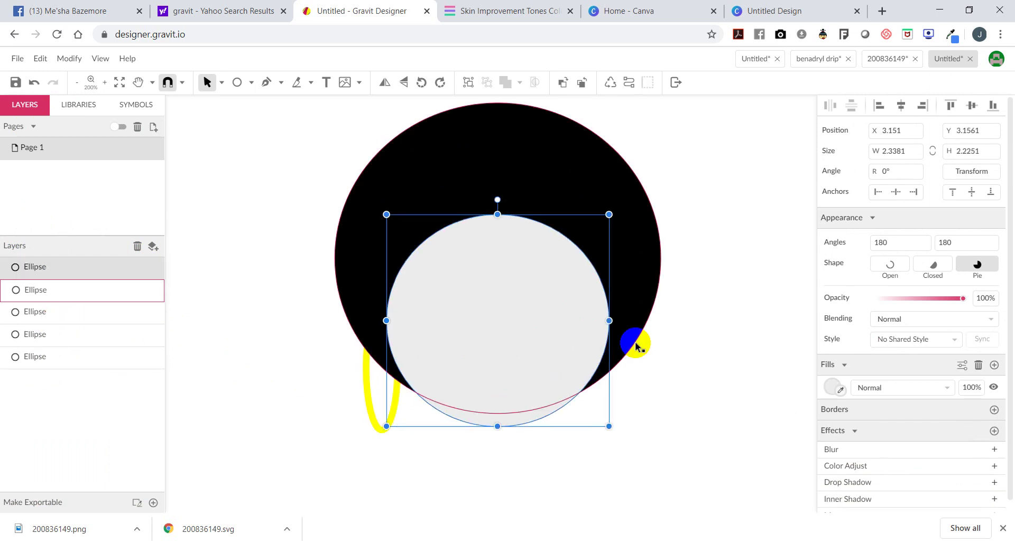
left_click(713, 309)
left_click_drag(33, 358, 32, 333)
left_click(293, 432)
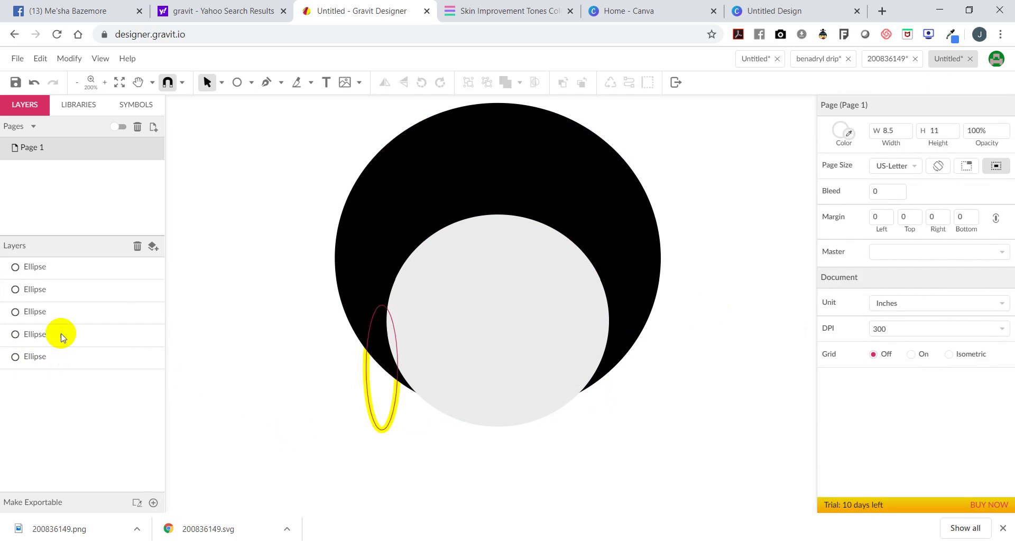
left_click_drag(32, 301, 33, 280)
left_click(242, 433)
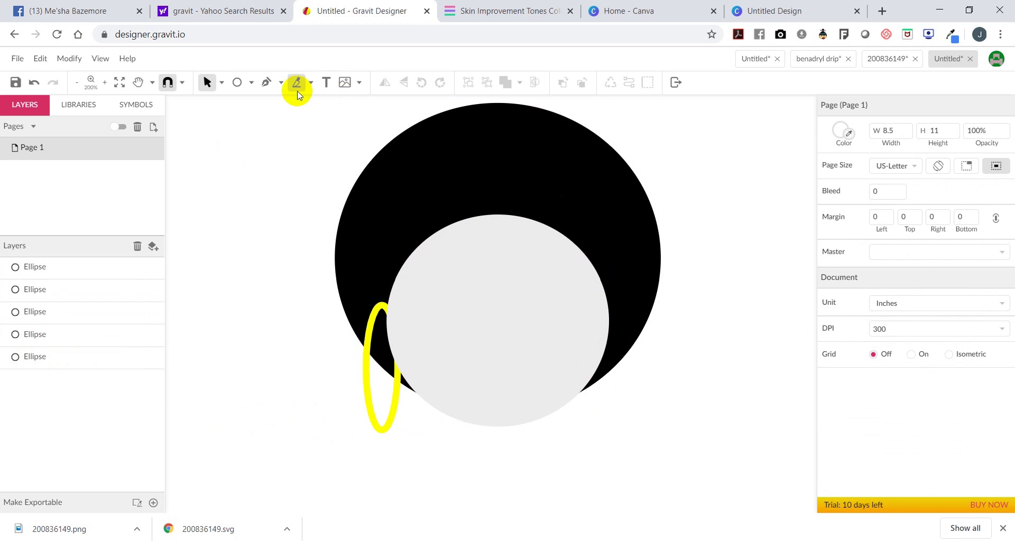
- Try to cut the upper part of the yellow earring with the Knife tool, using cut points around its top
left_click(311, 83)
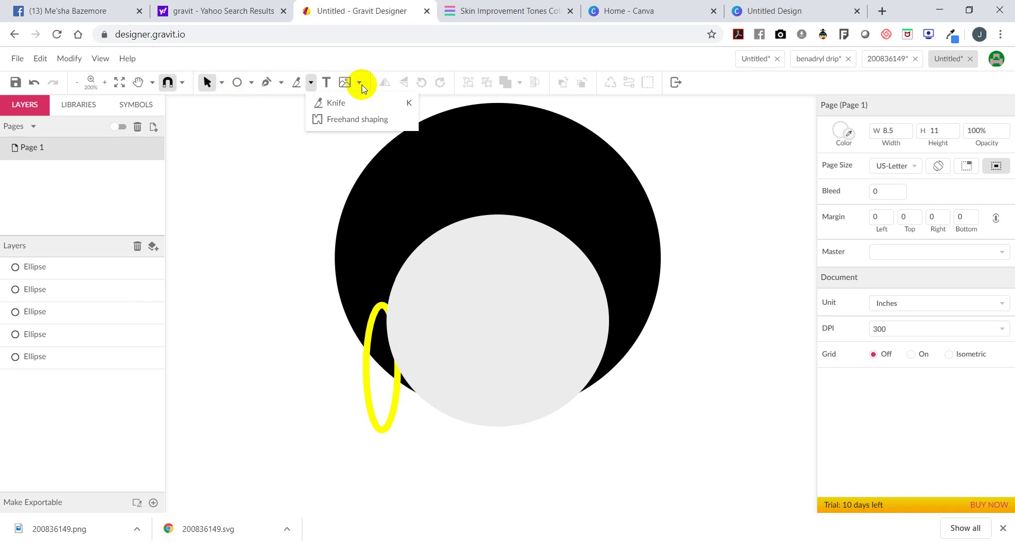
left_click(331, 103)
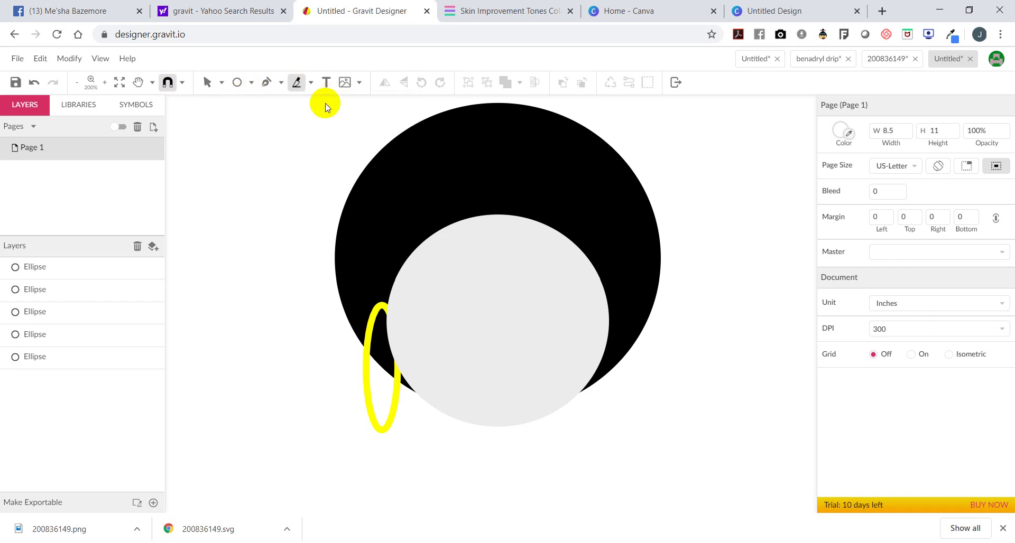
left_click(346, 320)
left_click(427, 352)
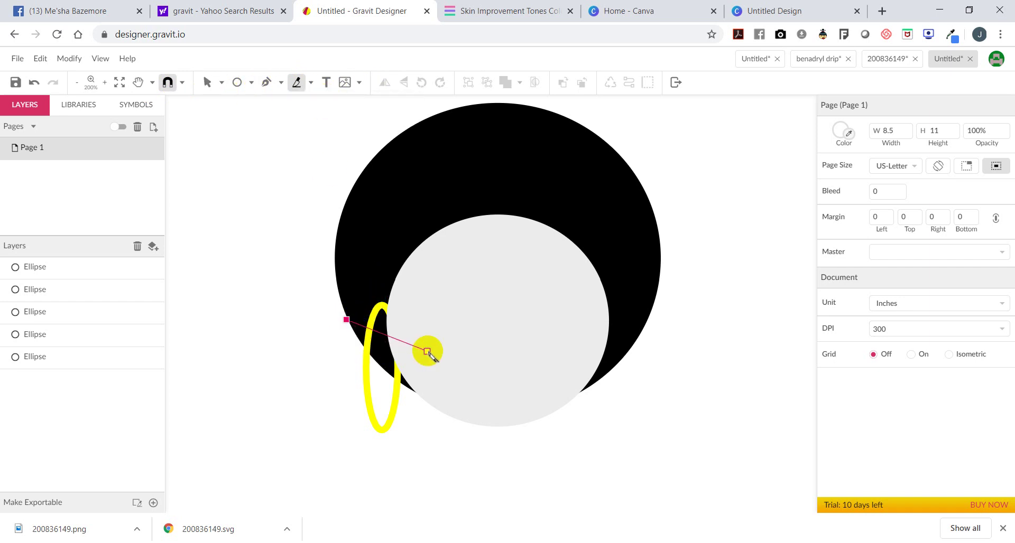
left_click(367, 289)
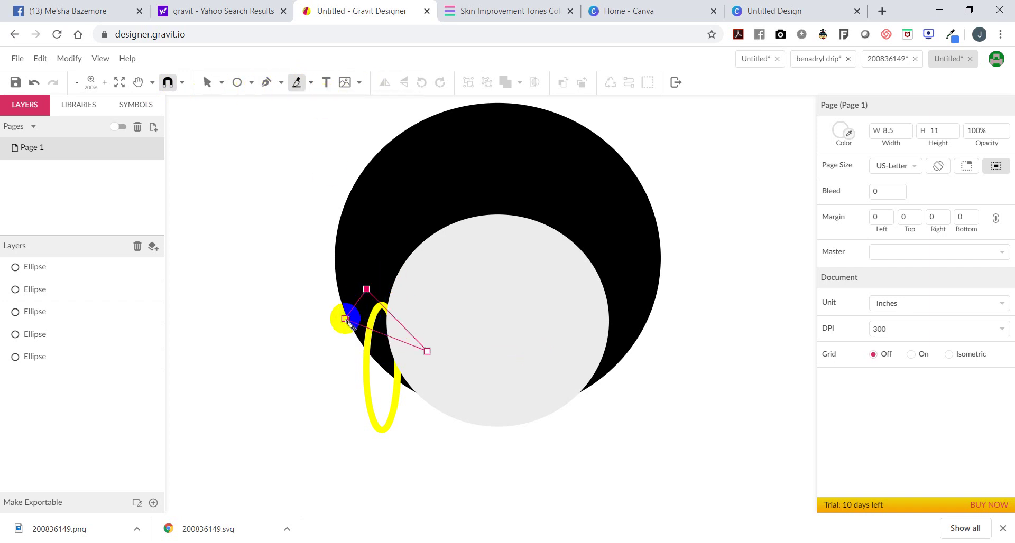
left_click(347, 319)
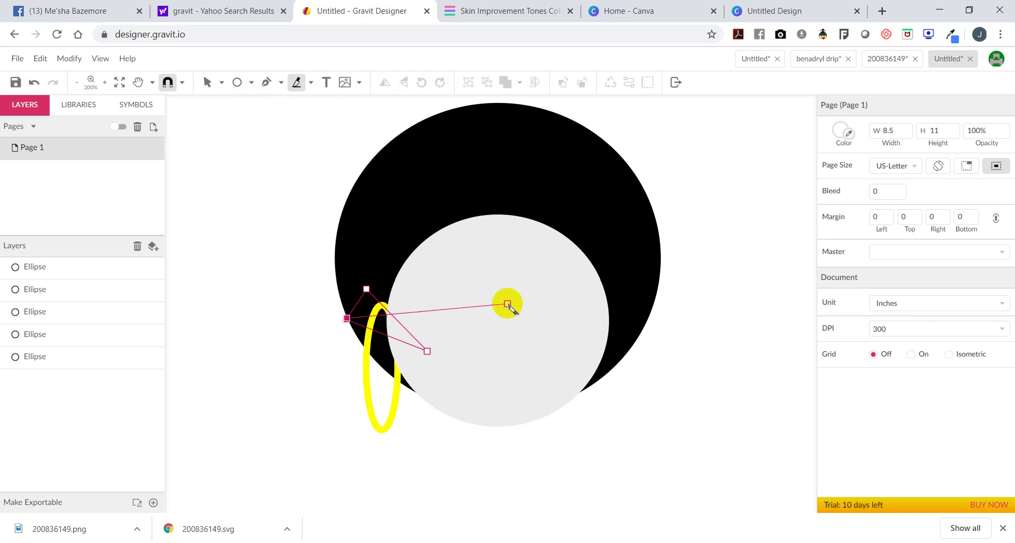
double_click(507, 305)
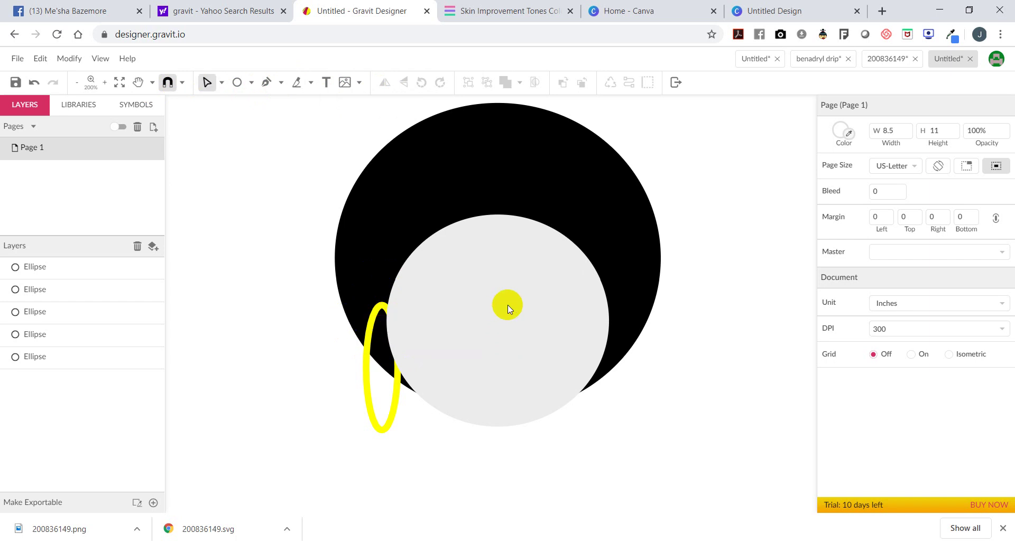
- Move the yellow earring ellipse away from the head into the empty space on its left, at about X 2.03, Y 4.12
left_click(391, 415)
left_click_drag(390, 416, 304, 417)
left_click(288, 341)
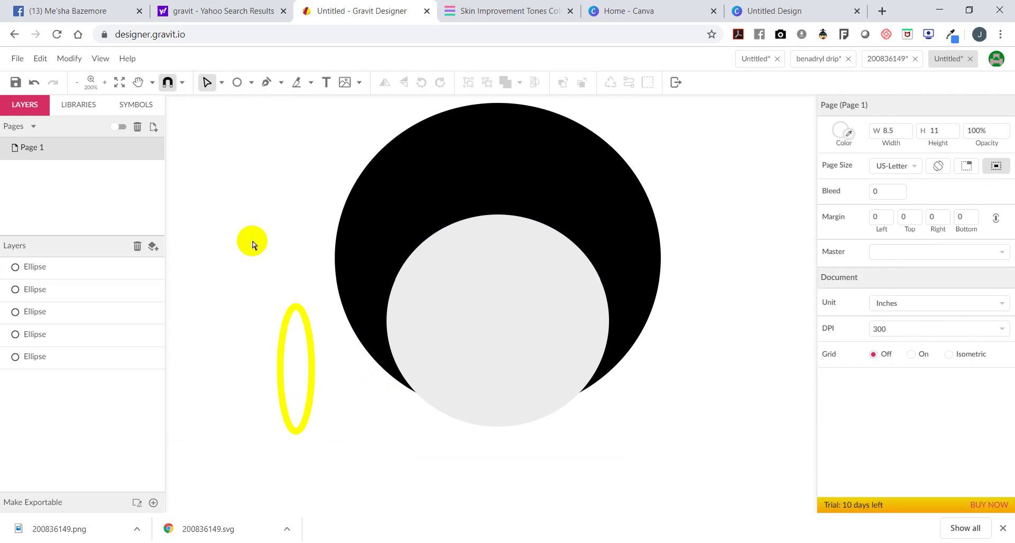
left_click(310, 82)
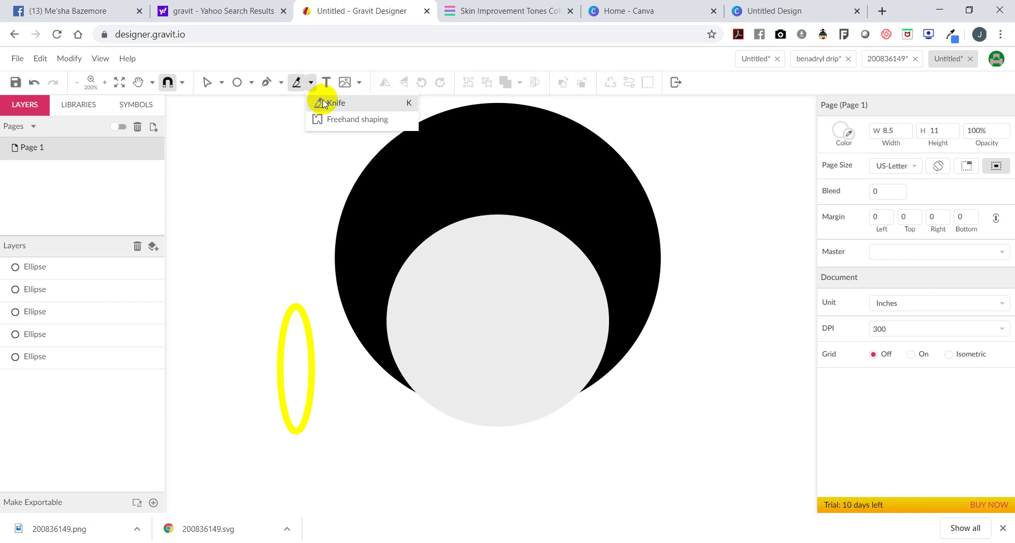
left_click(324, 103)
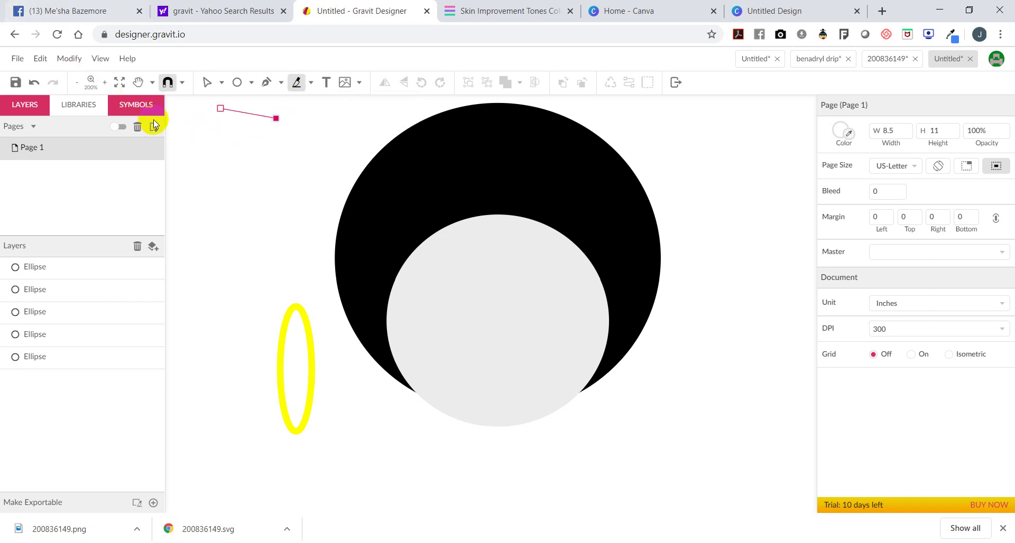
left_click(38, 61)
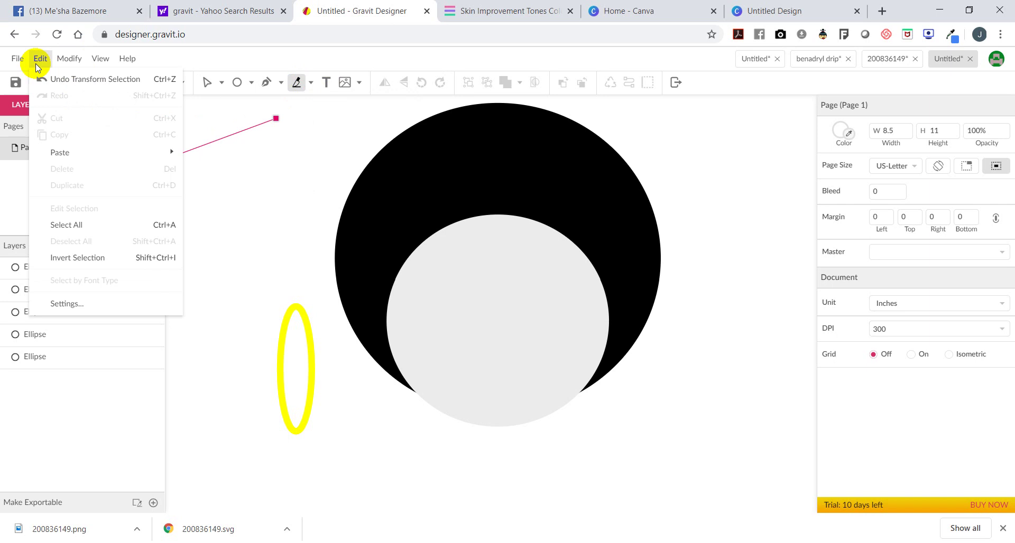
left_click(63, 60)
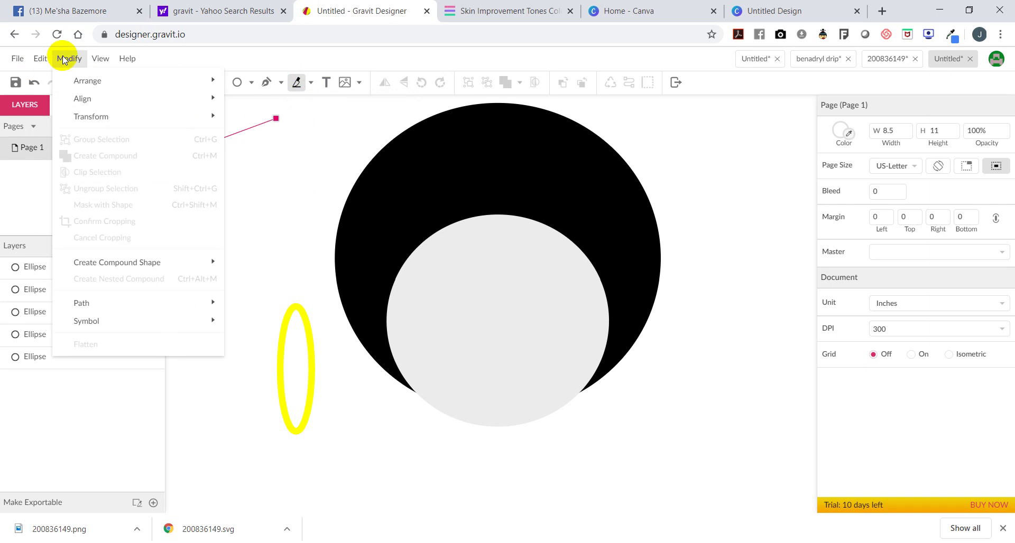
left_click(386, 52)
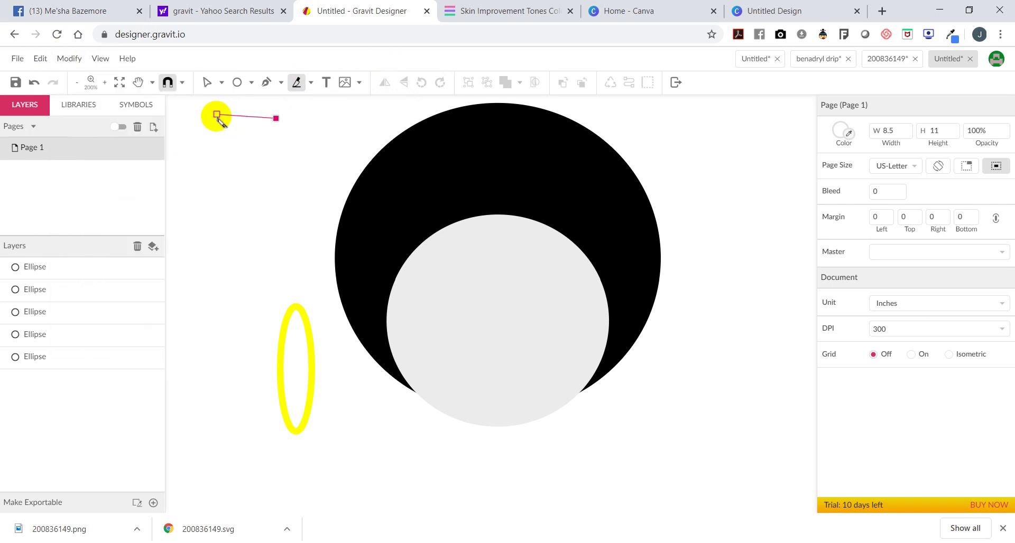
left_click(207, 84)
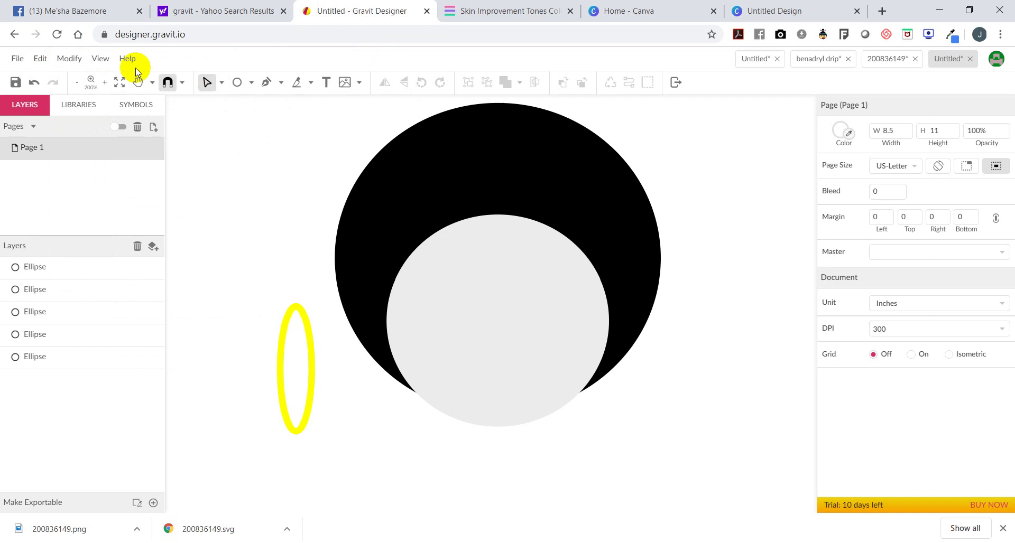
left_click(98, 59)
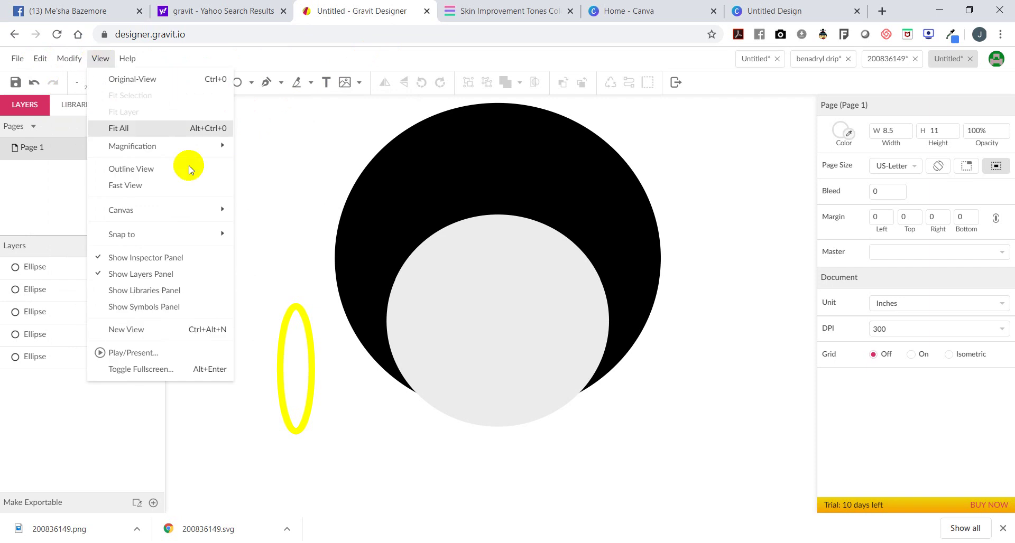
- Turn the yellow earring ellipse beside the head into a symbol named Earrings
left_click(289, 316)
left_click(79, 61)
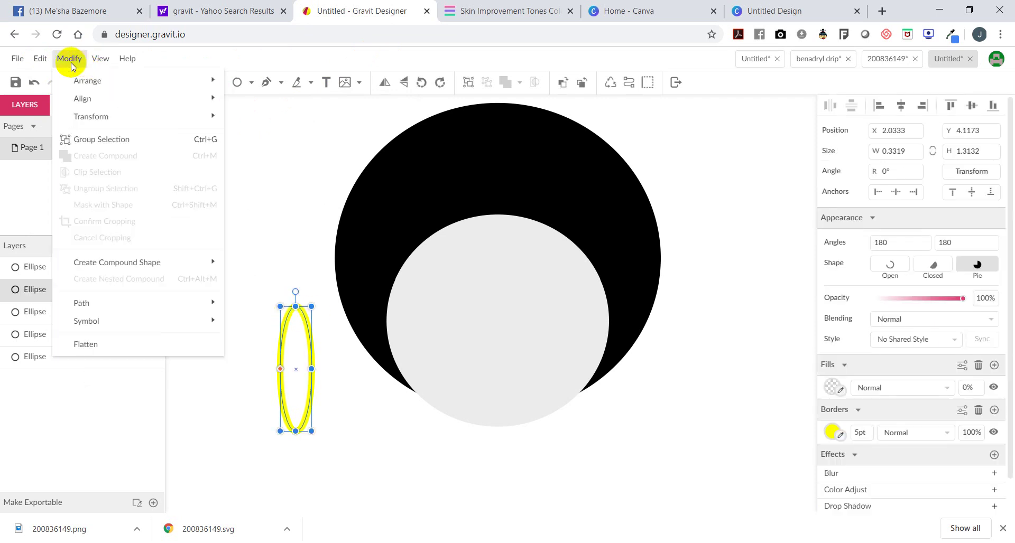
mouse_move(67, 121)
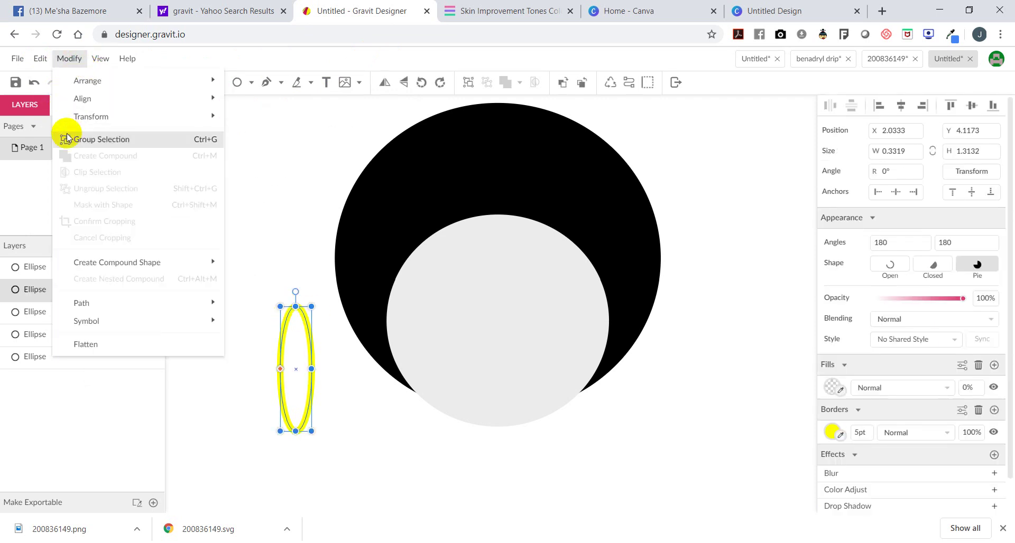
mouse_move(198, 308)
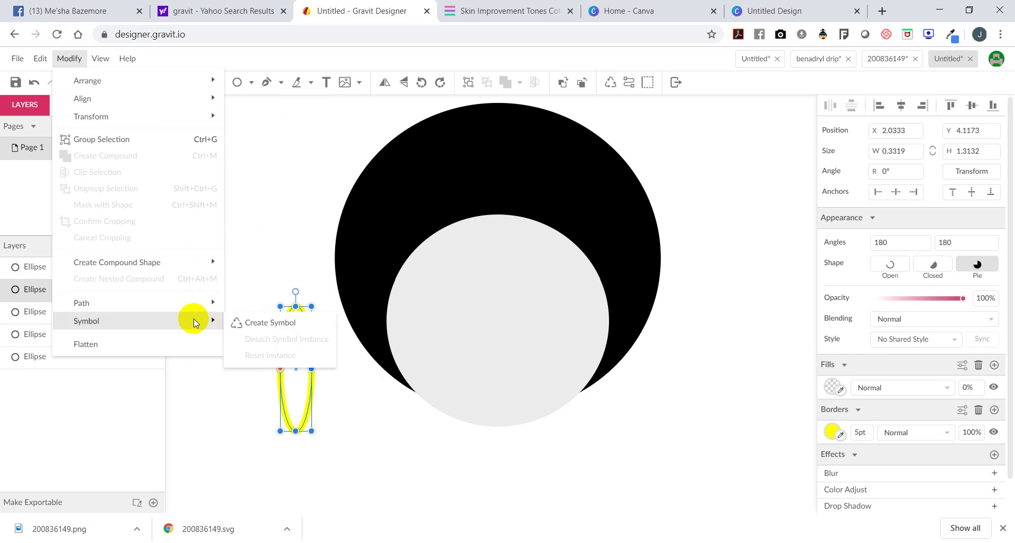
left_click(271, 323)
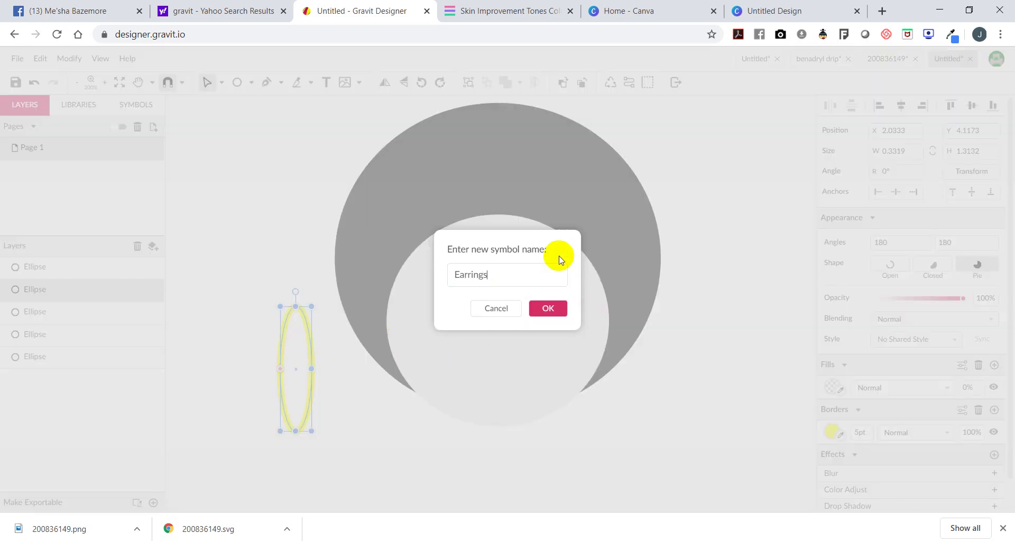
left_click(557, 310)
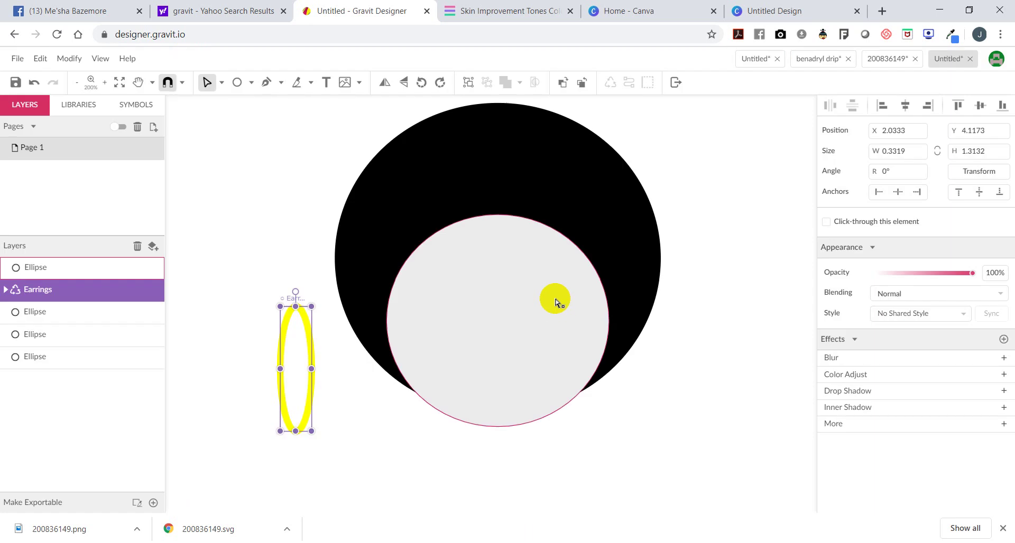
left_click(133, 103)
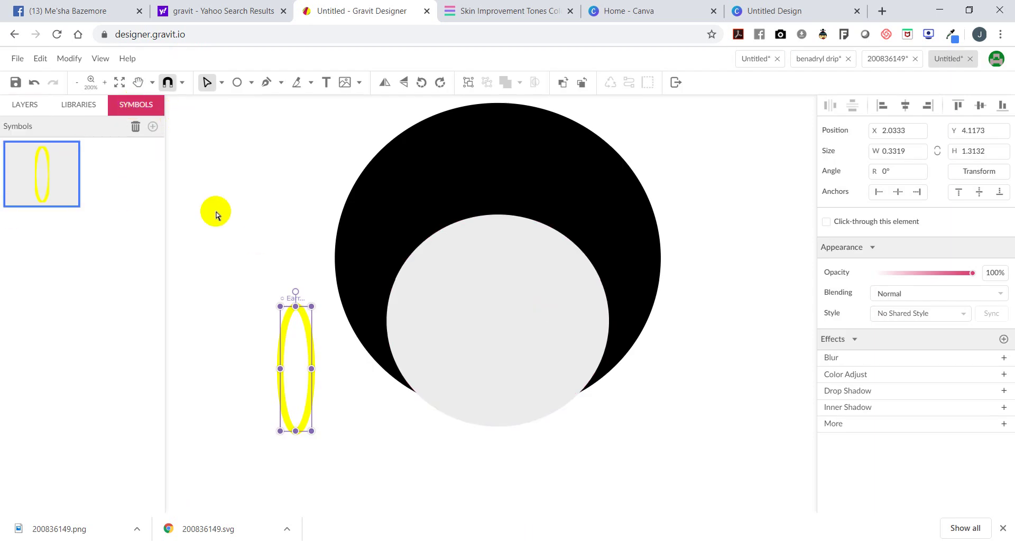
left_click_drag(41, 162, 320, 217)
key("Delete")
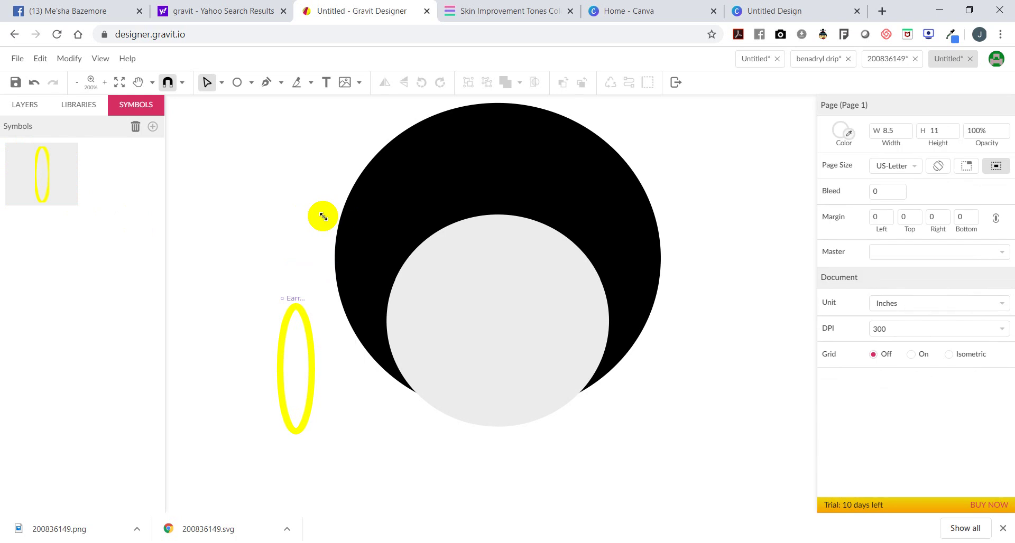
- Move the earring onto the head's left side and place a second Earrings instance on the right at about X 5.25, Y 4.07
left_click_drag(301, 363, 386, 369)
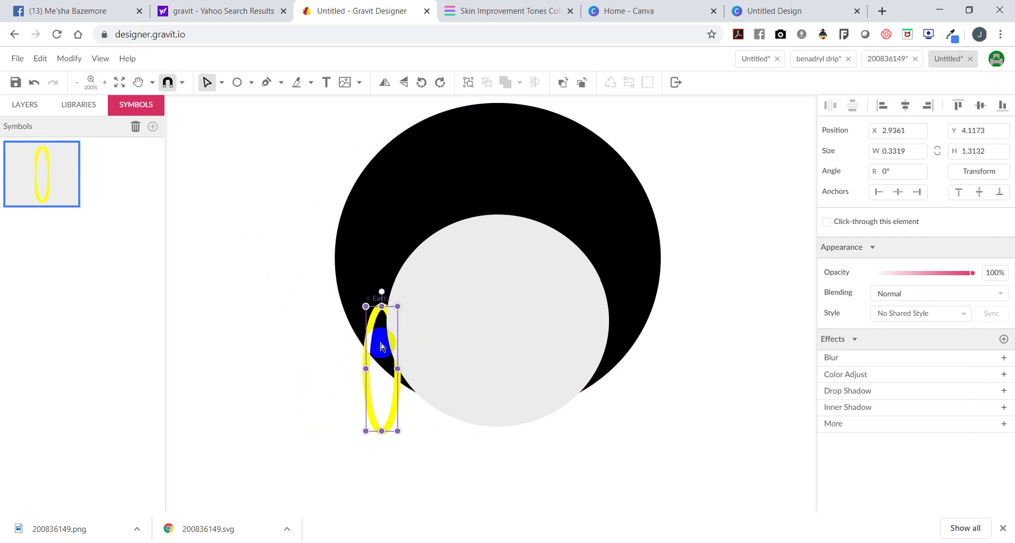
left_click(381, 346)
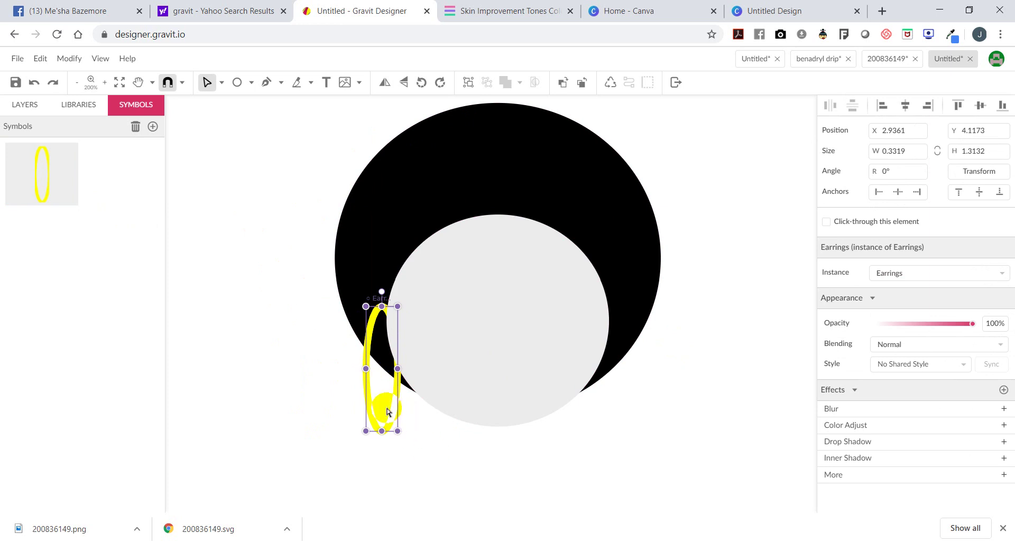
left_click_drag(386, 412, 585, 404)
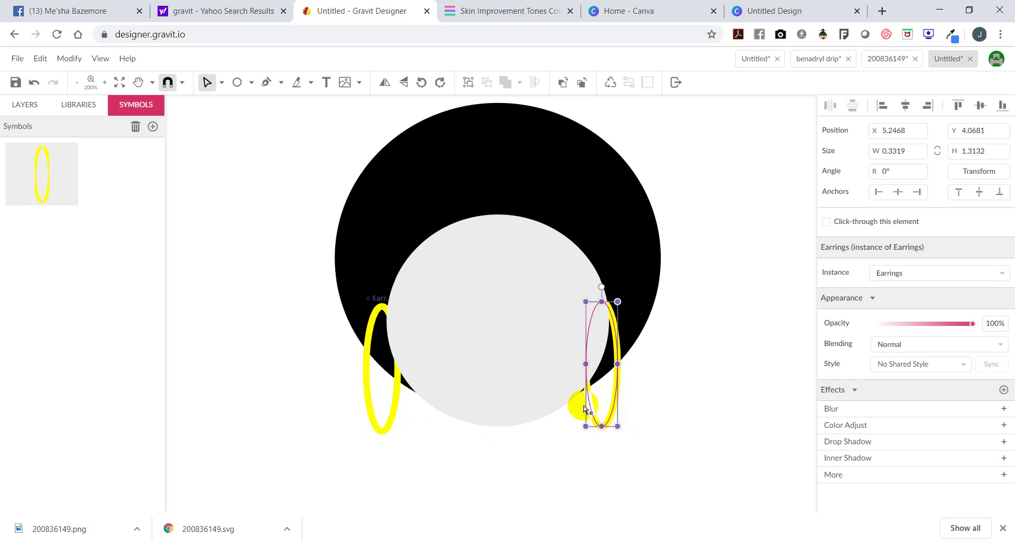
- Move the left earring closer to the face and level with the right one, at about X 3.02, Y 4.07
left_click(380, 407)
left_click_drag(381, 407, 395, 399)
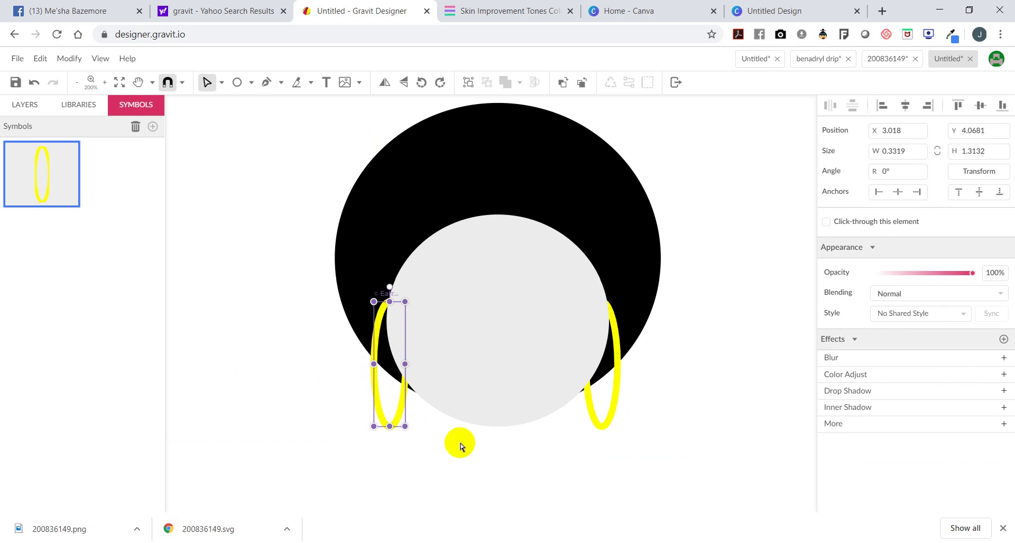
left_click(488, 445)
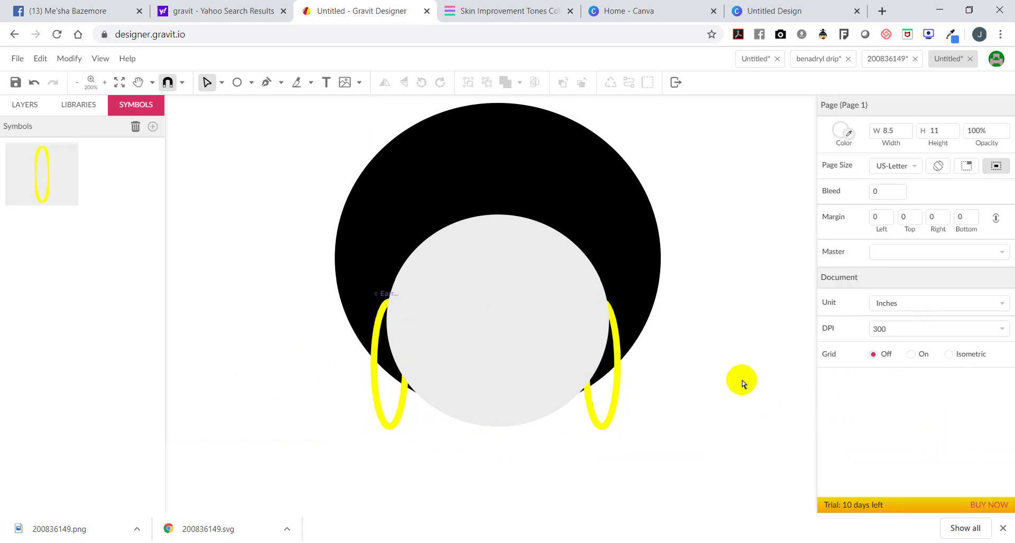
- Search the library for lips and add the red-orange lips illustration to the drawing
left_click(79, 106)
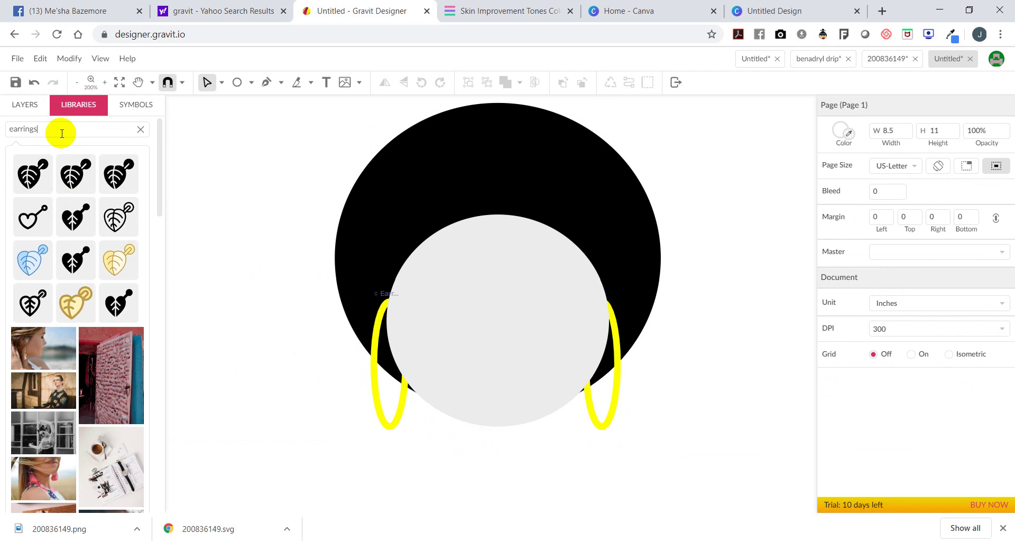
double_click(33, 129)
type("lips")
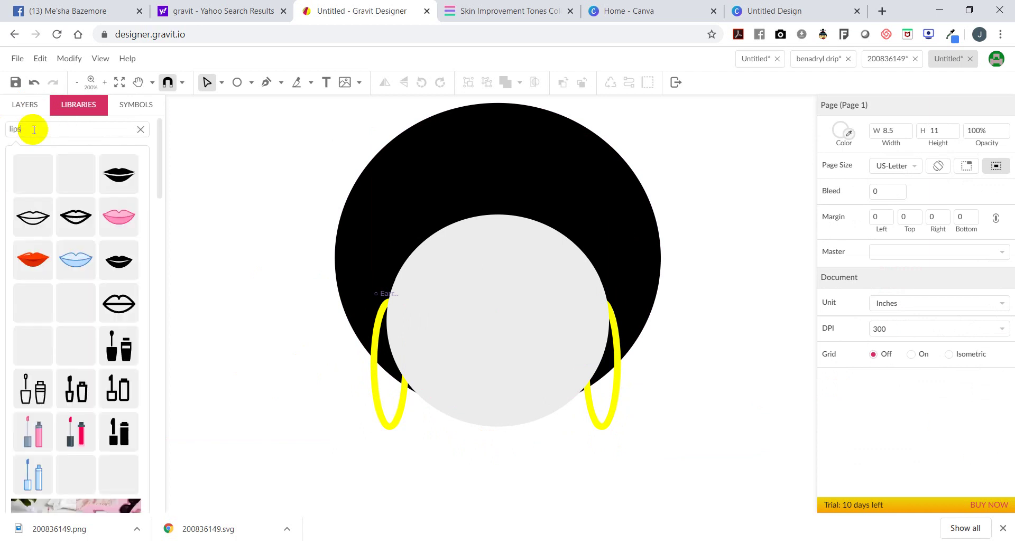
scroll(135, 215, "down", 15)
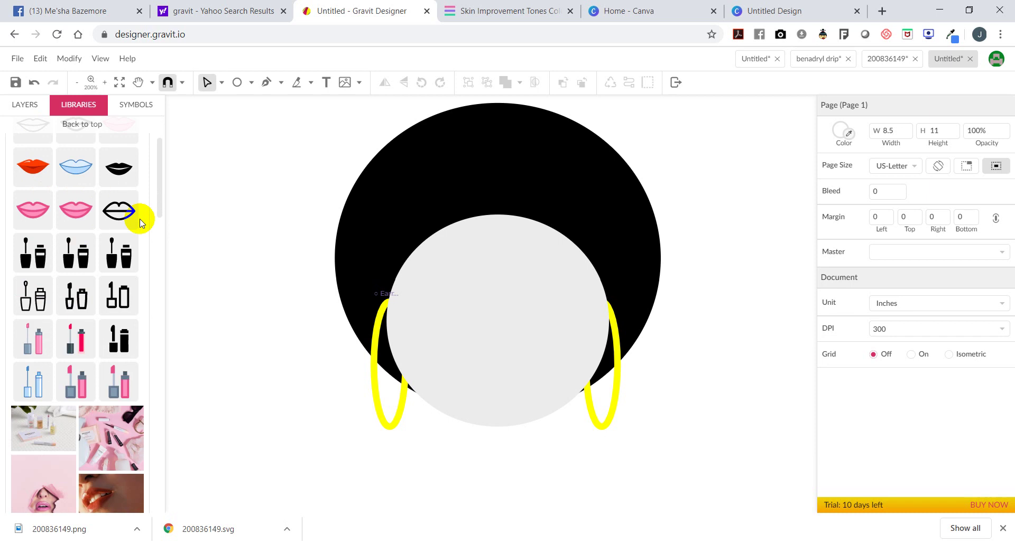
scroll(135, 216, "up", 10)
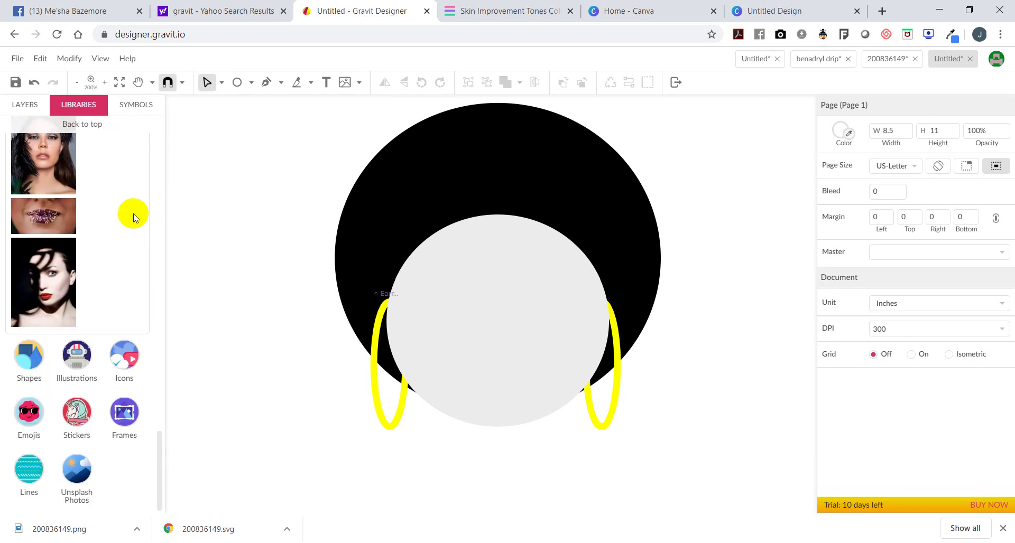
scroll(114, 205, "up", 5)
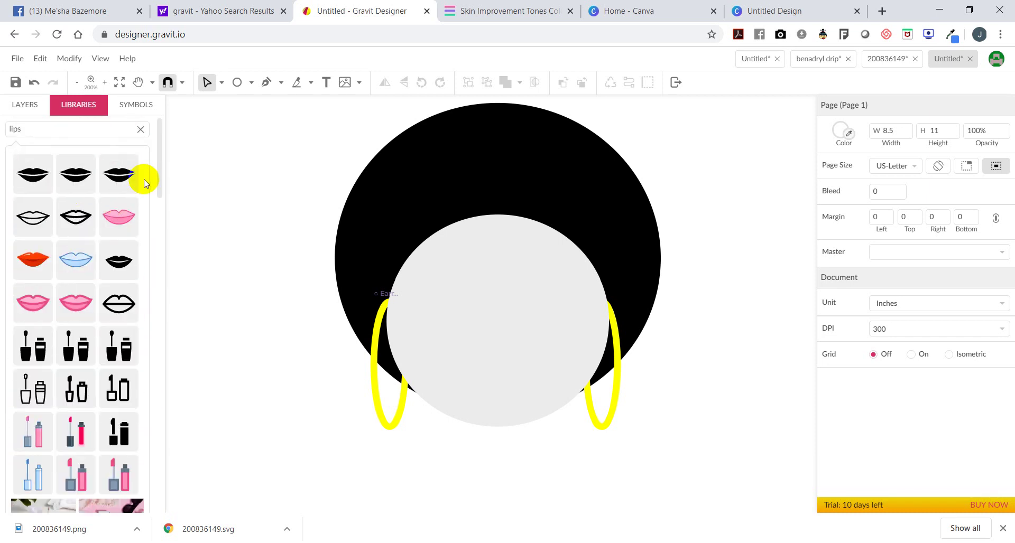
left_click(21, 256)
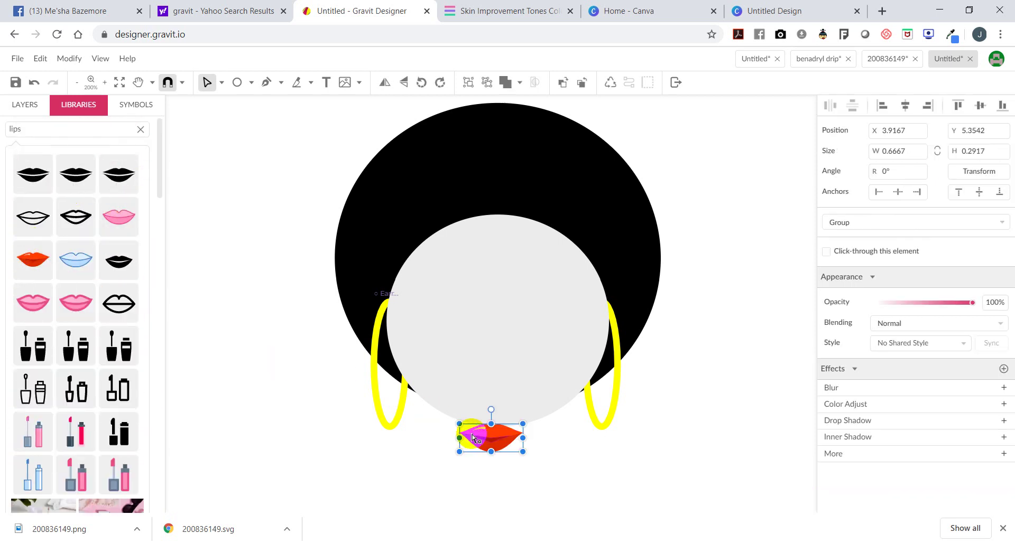
- Try to select all the lip shapes on the canvas and move them together, and undo the accidental shift of one shape
left_click_drag(471, 434, 505, 434)
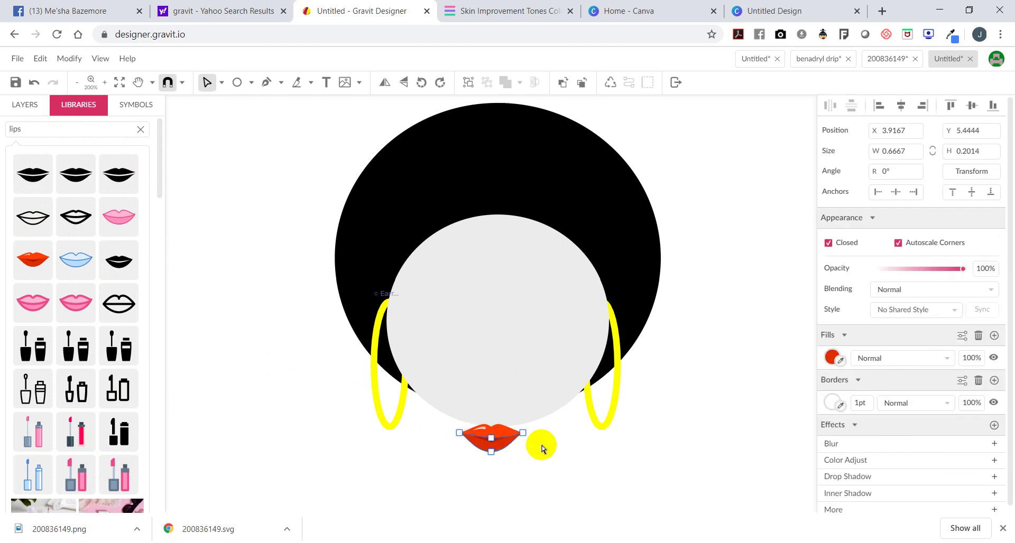
left_click(465, 476)
left_click_drag(407, 466, 537, 440)
left_click_drag(595, 478, 465, 403)
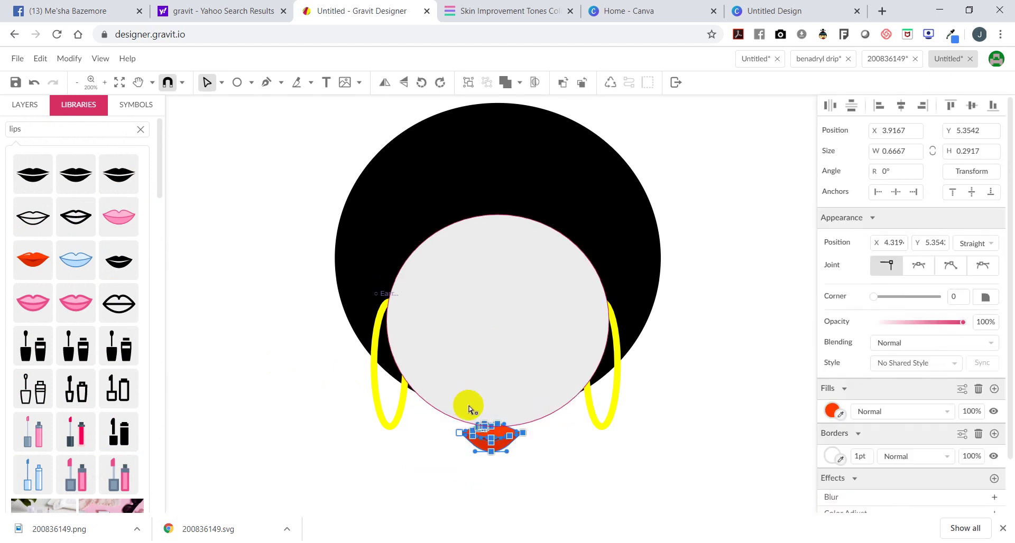
left_click_drag(371, 465, 512, 394)
left_click(470, 472)
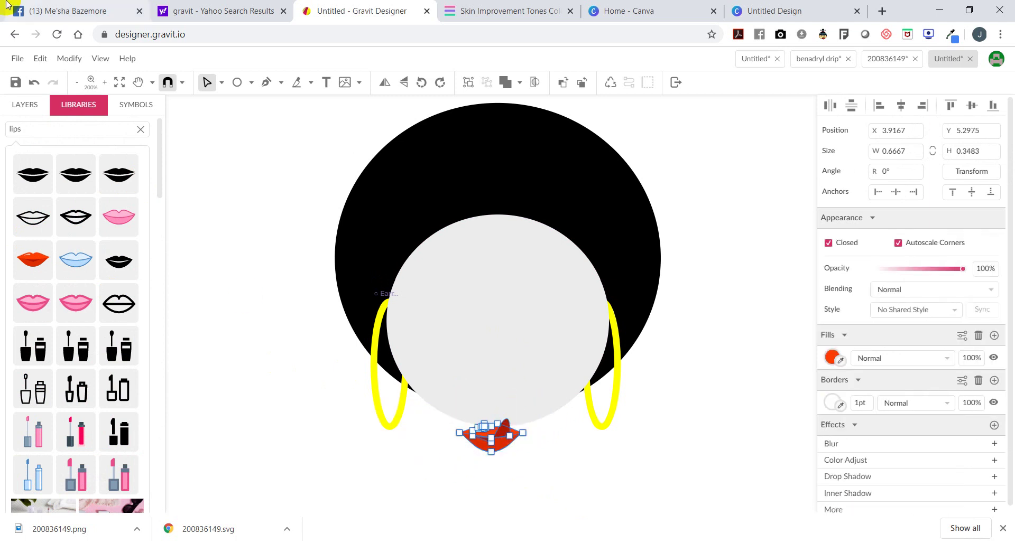
left_click(34, 83)
- Try to select the individual paths of the lips together in the layer stack
left_click(25, 104)
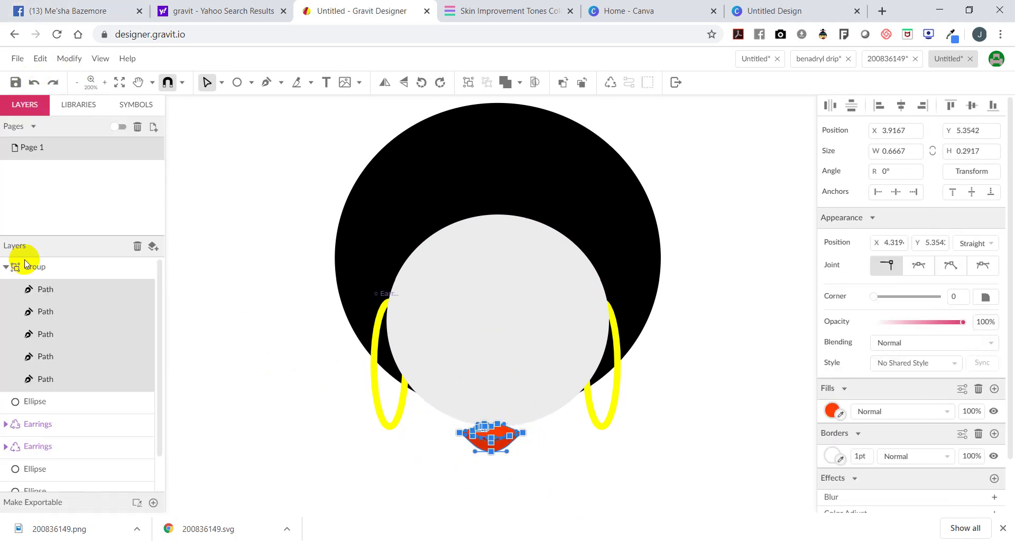
scroll(81, 353, "down", 1)
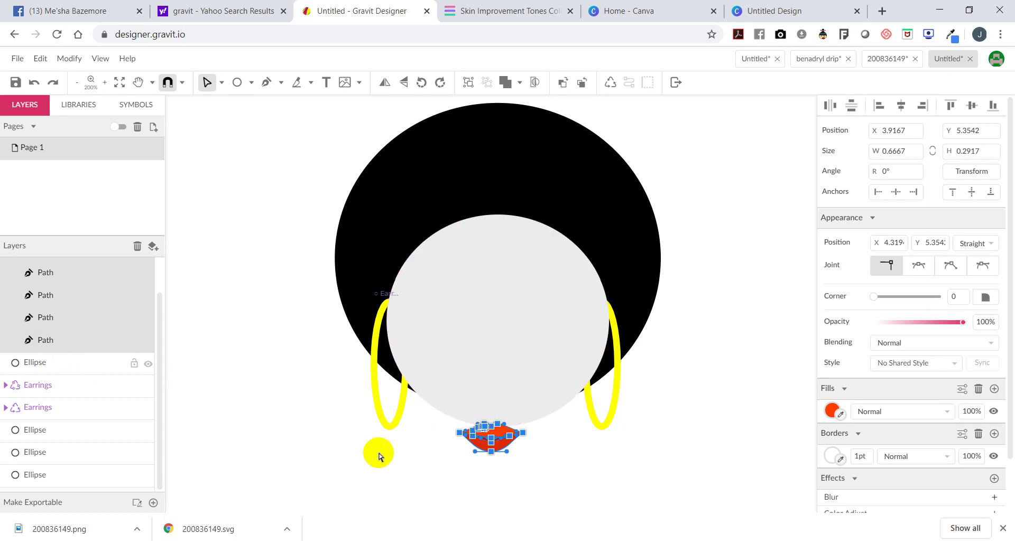
left_click(528, 463)
left_click(508, 443)
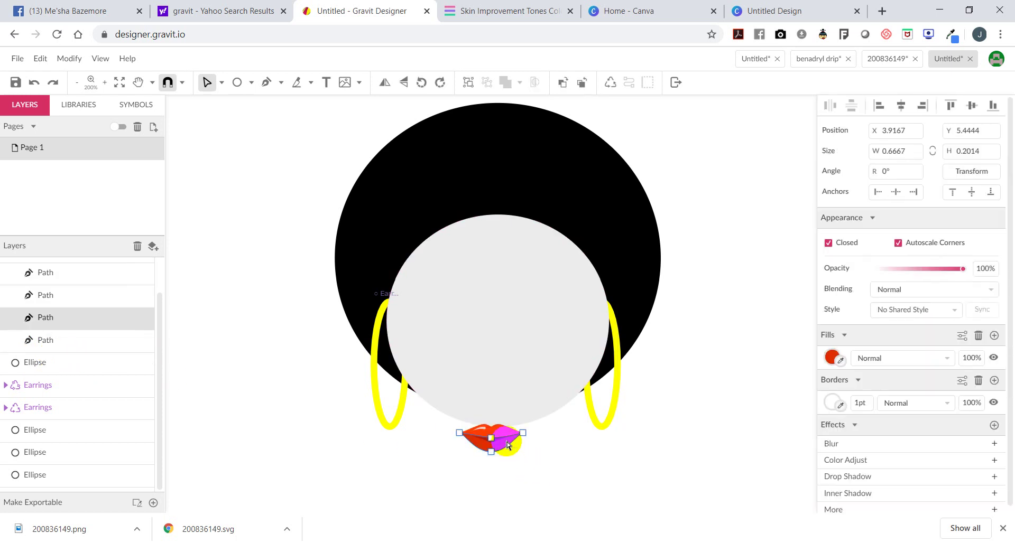
left_click(57, 326, "ctrl")
left_click(65, 300)
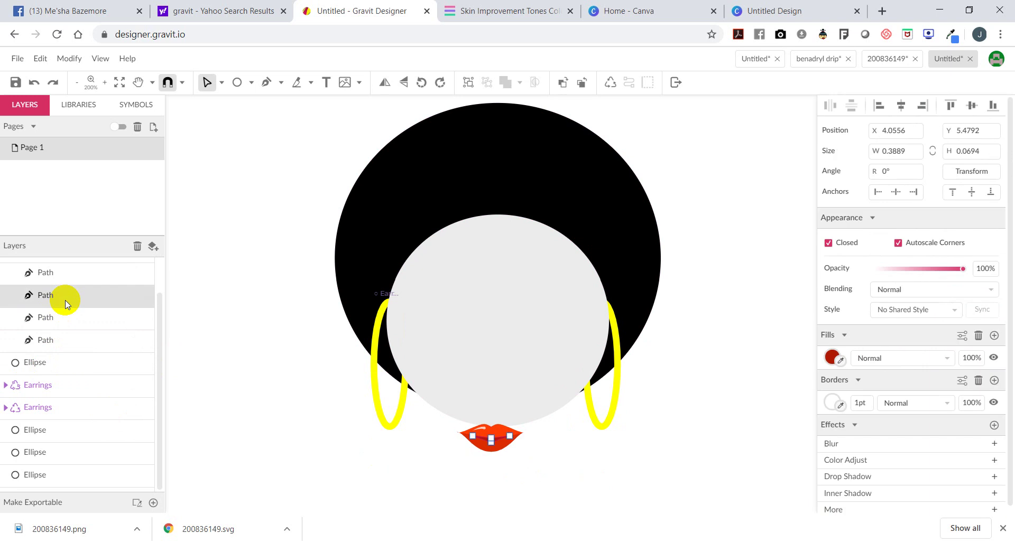
left_click(71, 278)
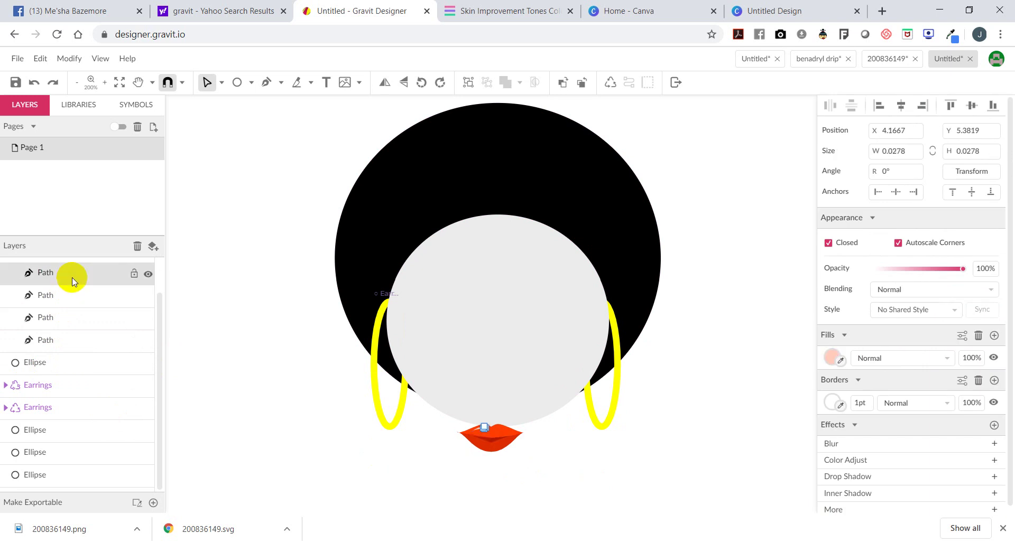
left_click(72, 278, "ctrl")
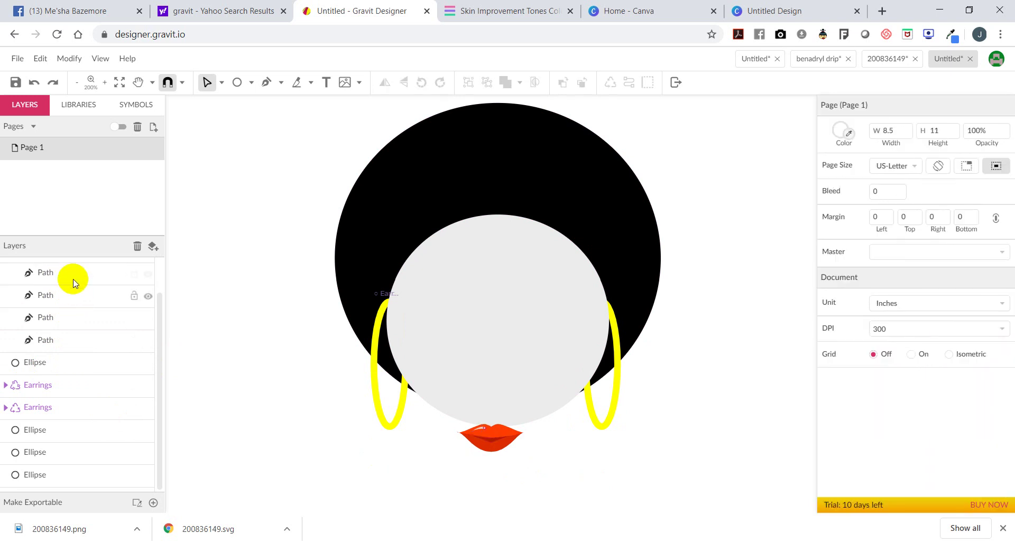
left_click(73, 276)
left_click(74, 300, "ctrl")
left_click(75, 319, "shift")
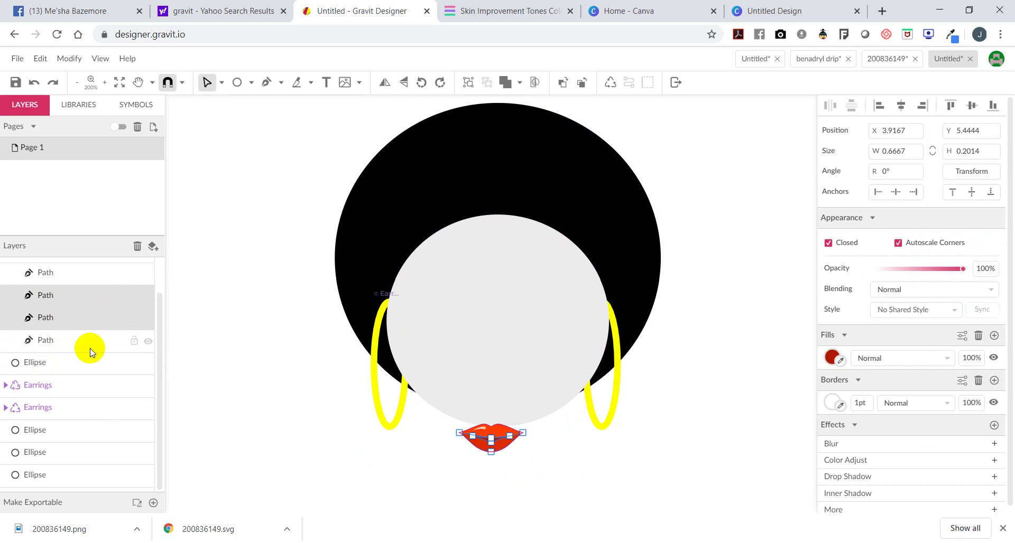
left_click(84, 340, "shift")
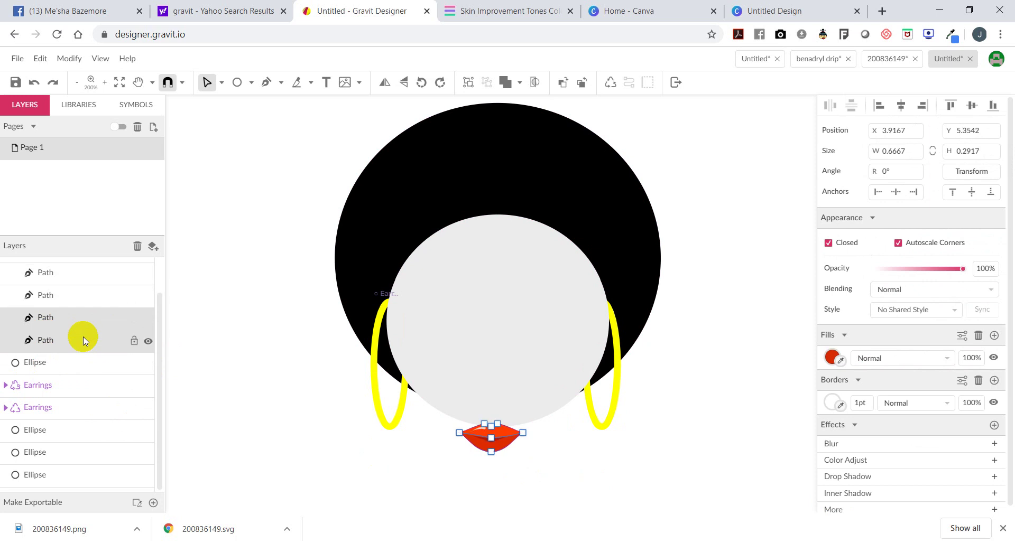
right_click(83, 295)
- Select the four lowest paths of the lips in the layer stack and combine them into a nested group
left_click(70, 278)
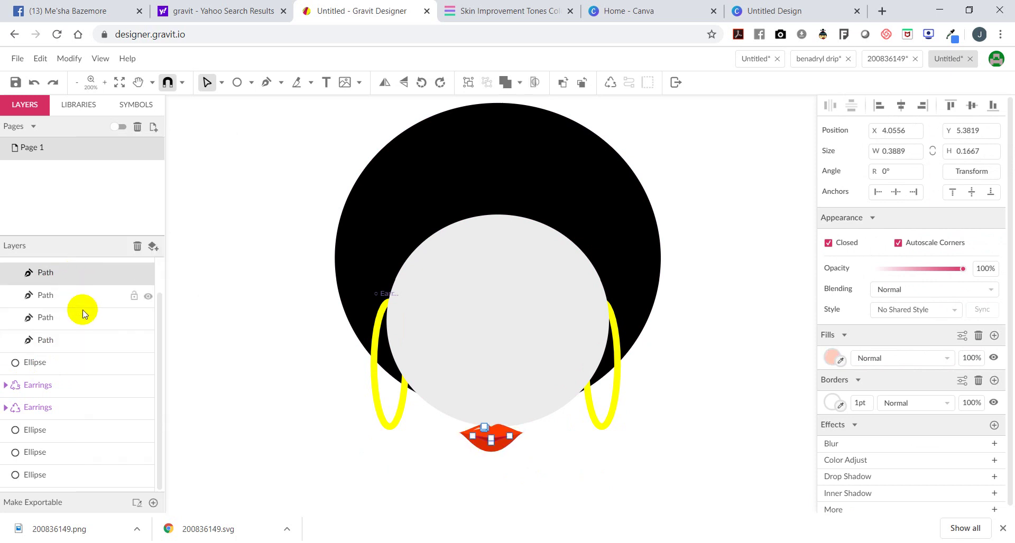
left_click(82, 298, "ctrl")
left_click(81, 319, "ctrl")
left_click(88, 344, "ctrl")
right_click(77, 308)
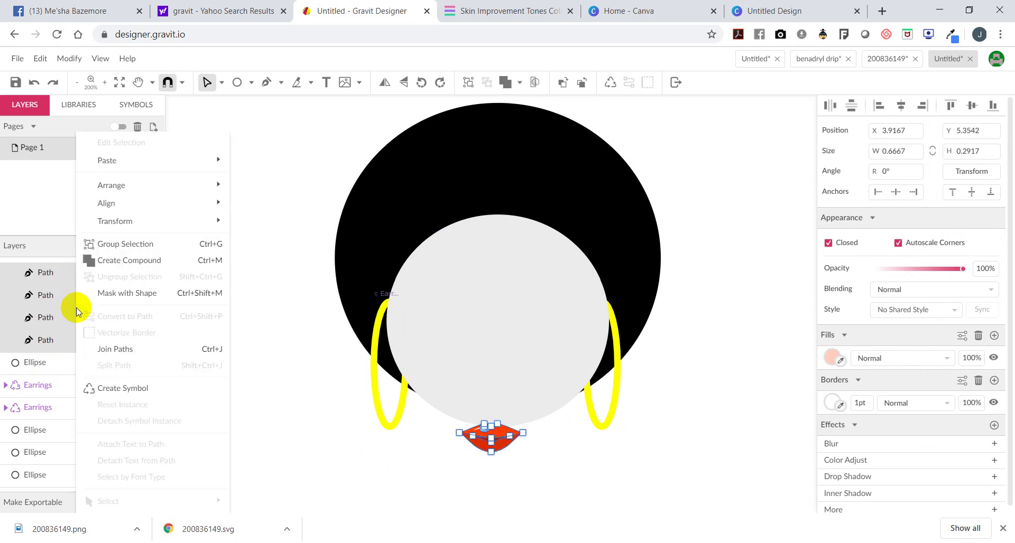
left_click(160, 243)
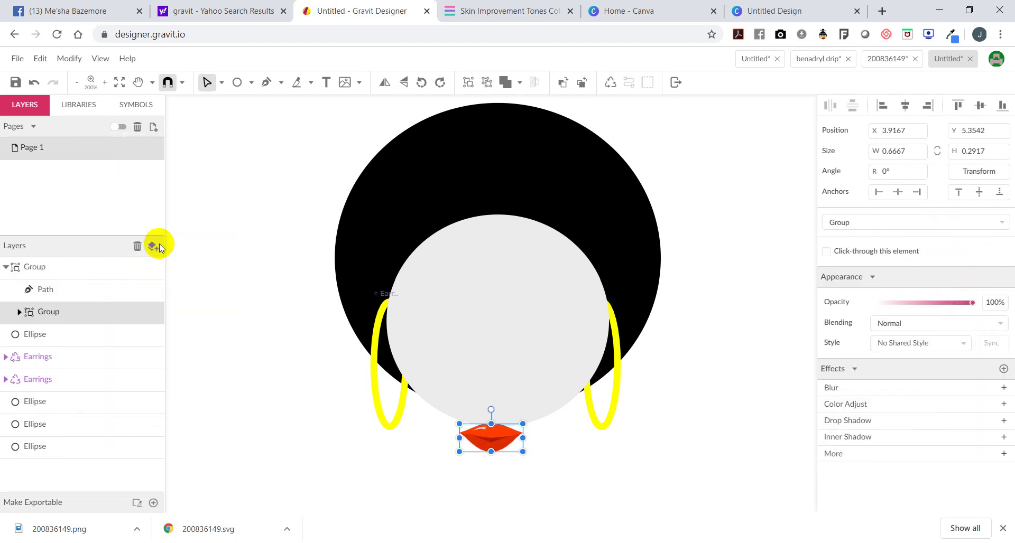
- Select the nested lips group and rotate it slightly, to about -1.5°
double_click(492, 439)
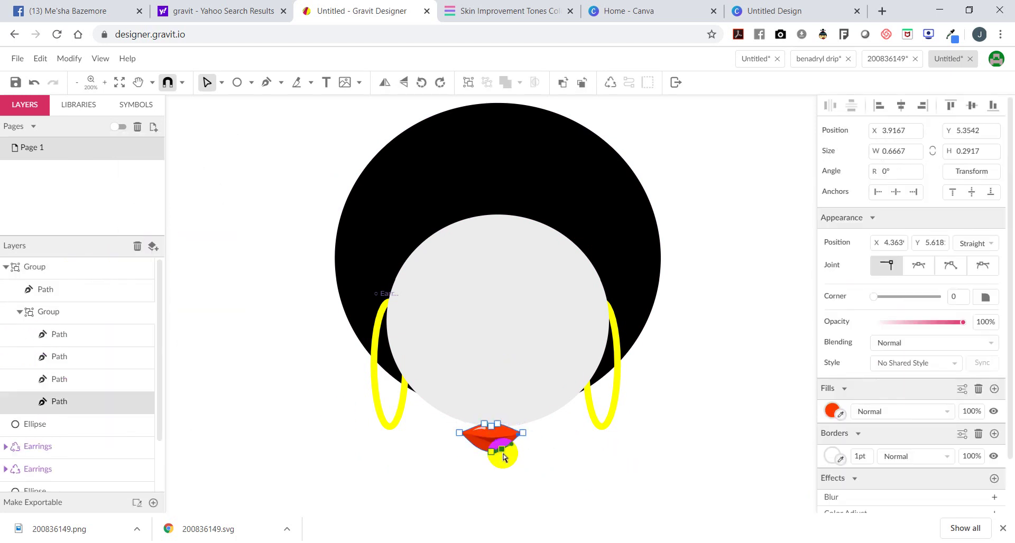
left_click(502, 455)
left_click(67, 316)
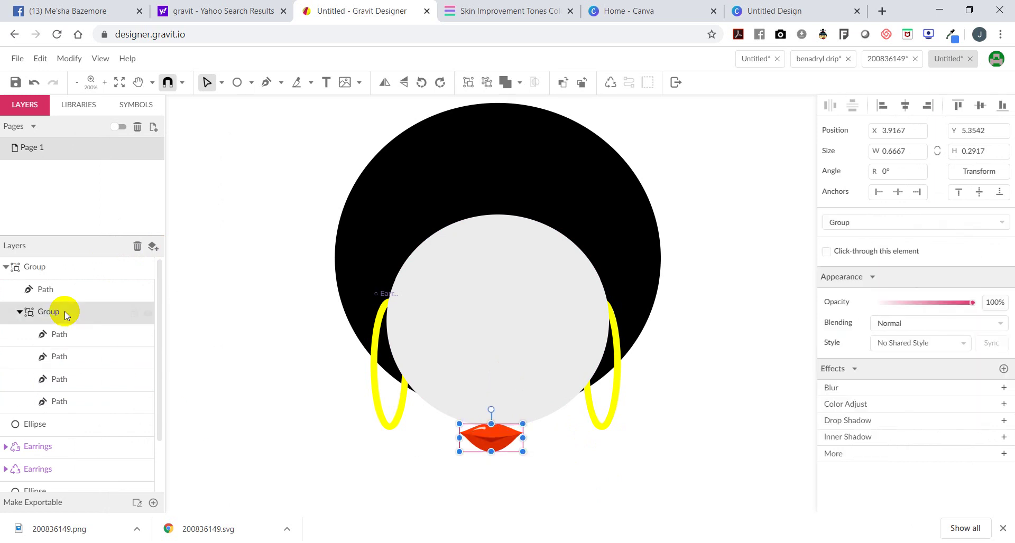
double_click(509, 436)
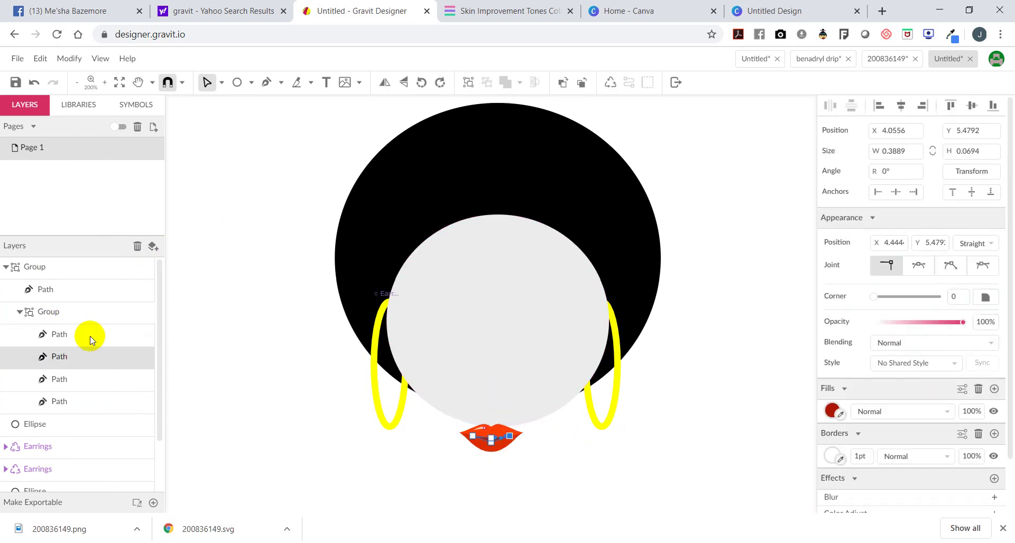
key("Escape")
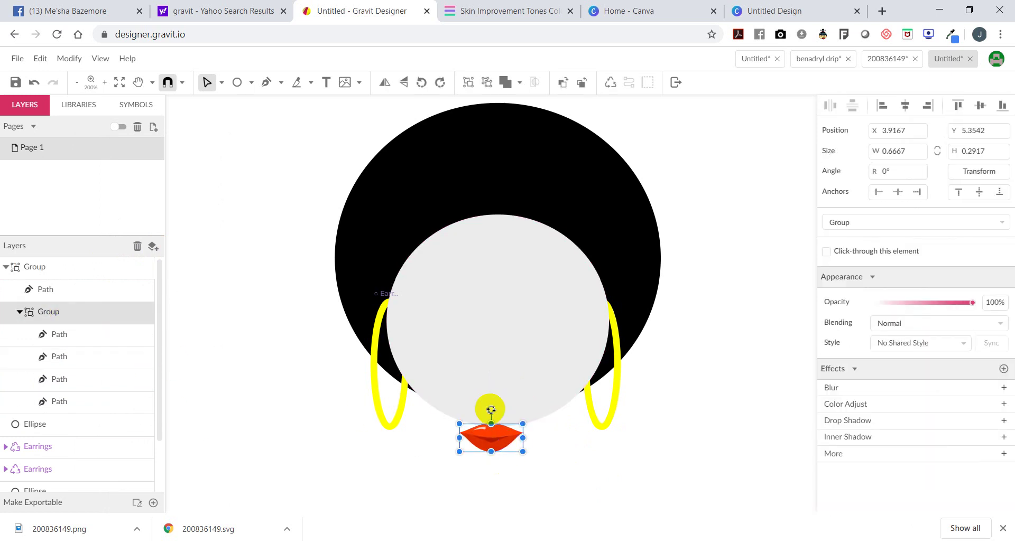
left_click_drag(491, 409, 492, 363)
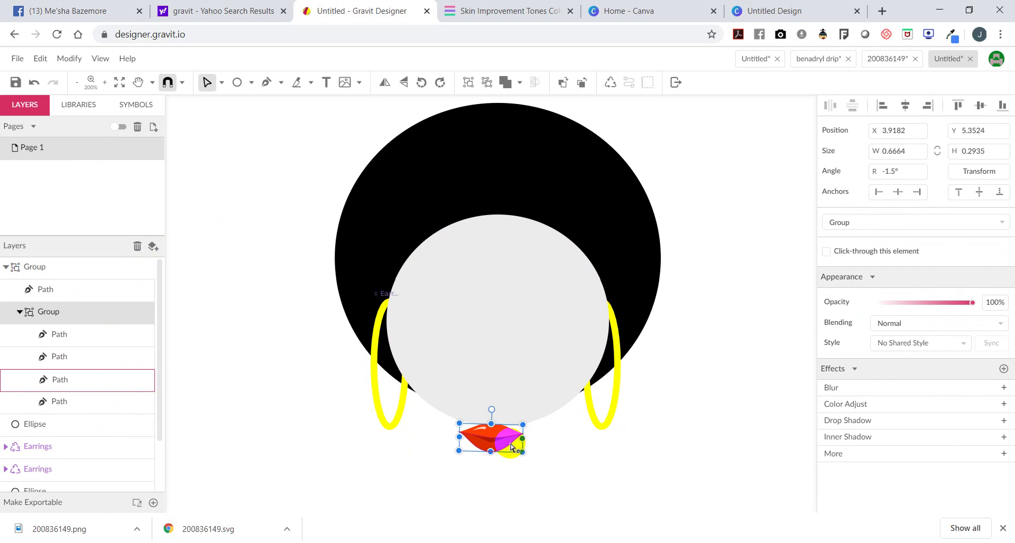
- Try to select all the lip paths together on the canvas for moving
key("Escape")
left_click(487, 450)
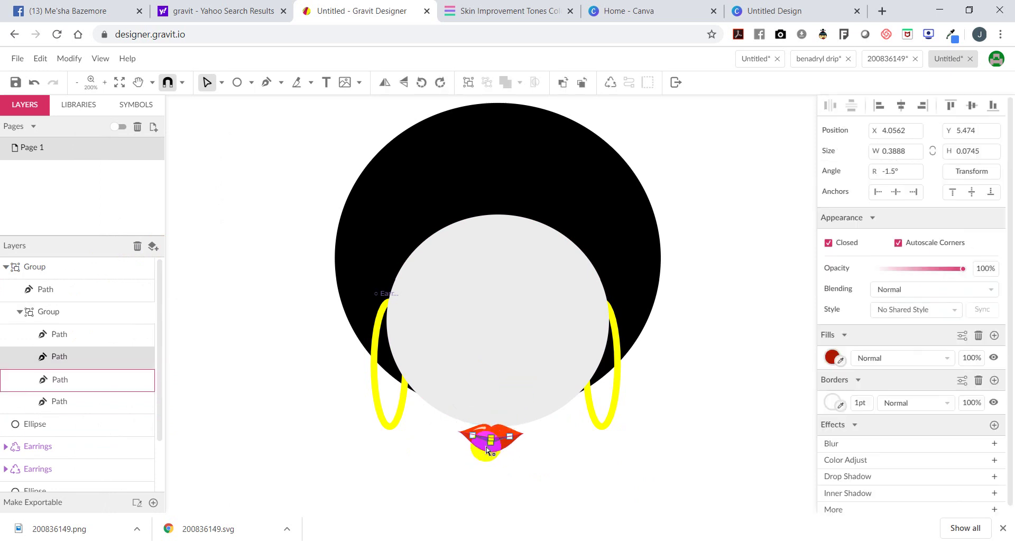
left_click(87, 311)
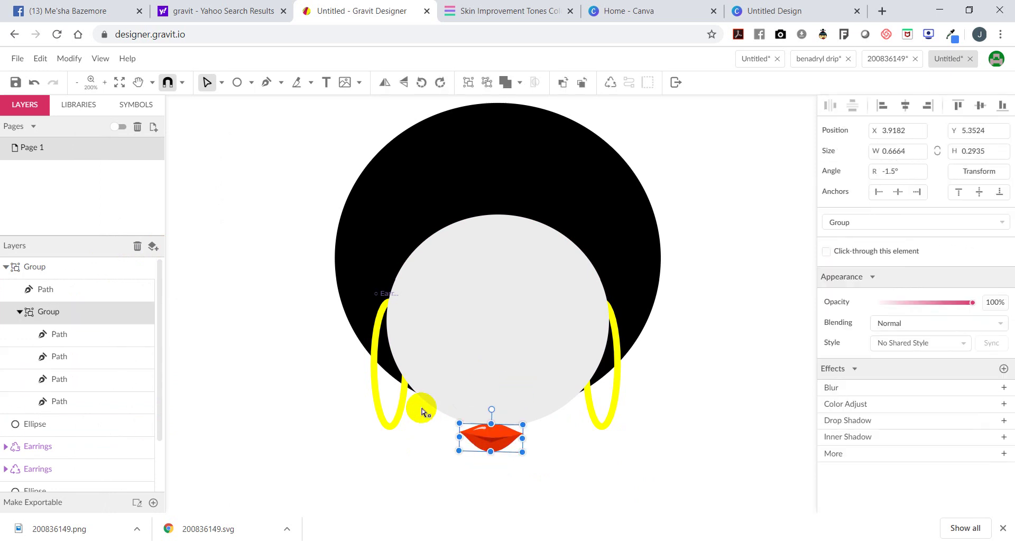
key("Escape")
left_click(487, 430)
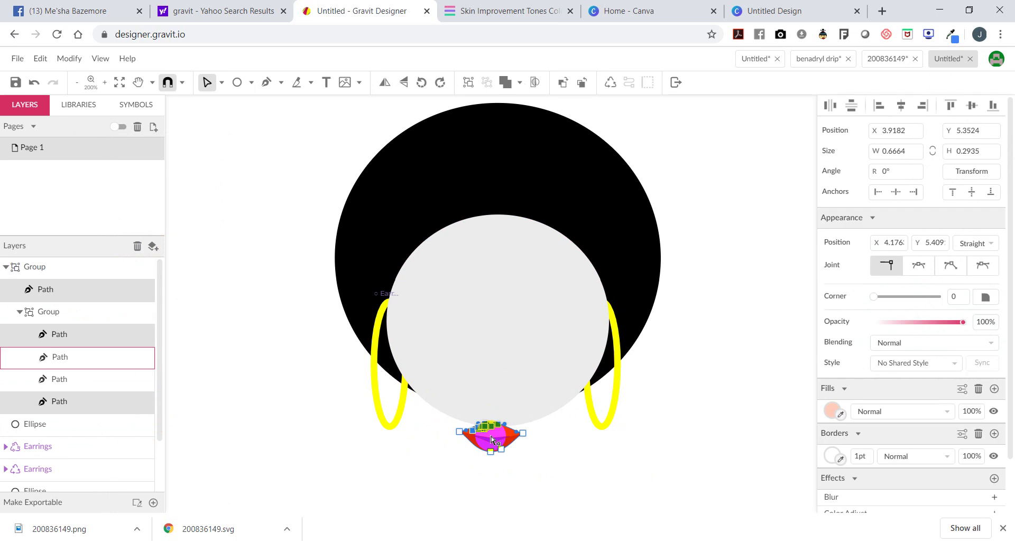
left_click_drag(361, 466, 515, 438)
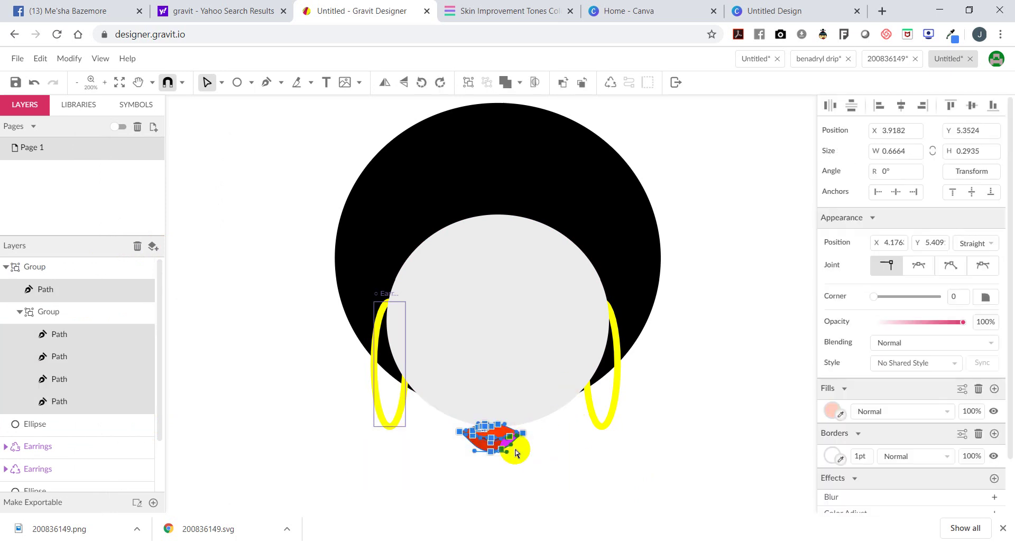
left_click(509, 436)
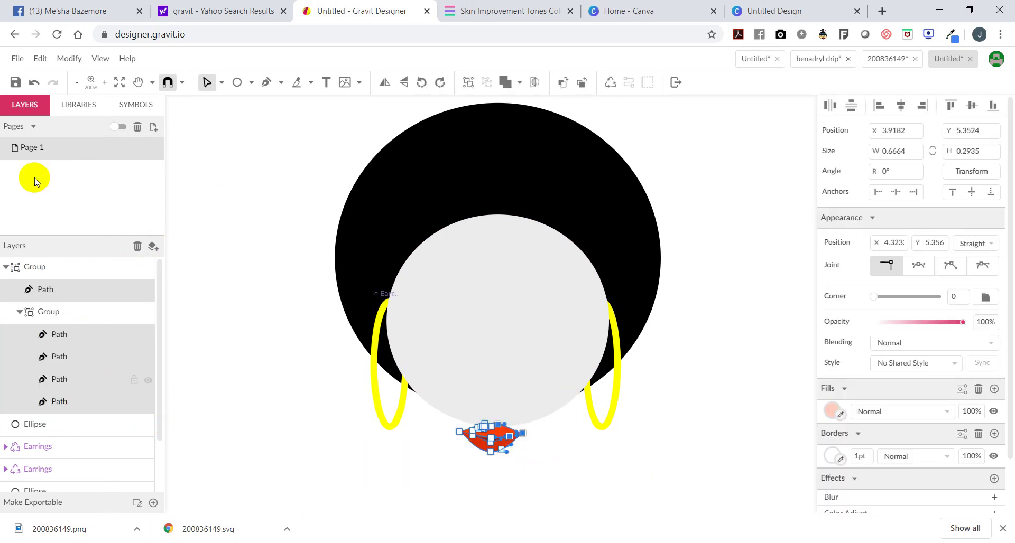
- Enlarge the view to 400% and select every anchor point of the five lip paths
left_click(96, 90)
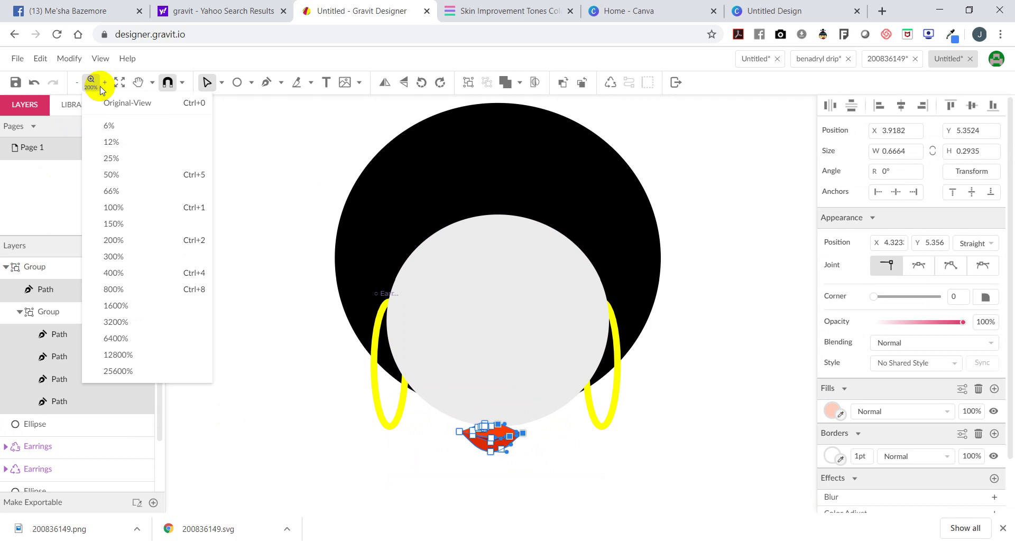
left_click(113, 274)
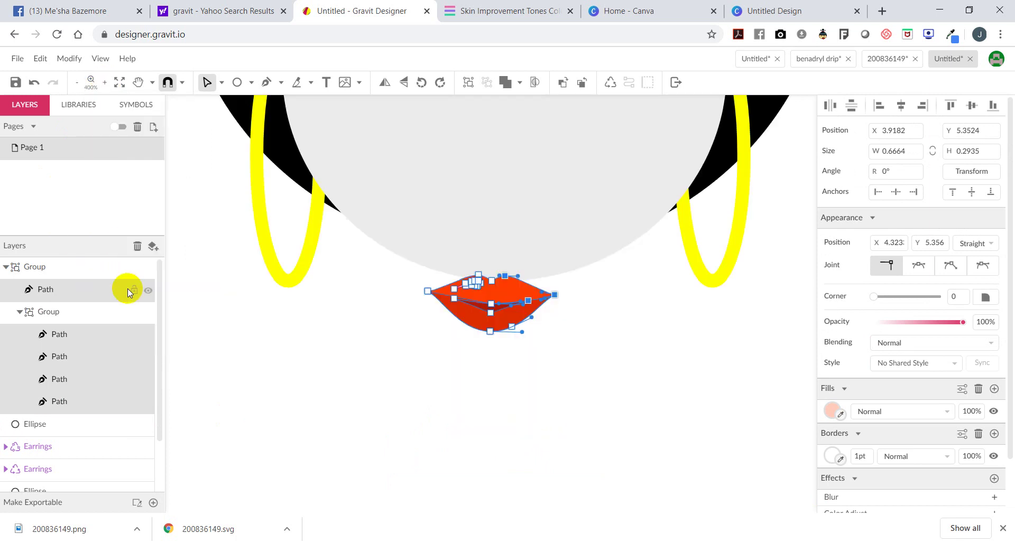
left_click(574, 395)
left_click_drag(544, 348, 401, 287)
left_click_drag(508, 293, 525, 259)
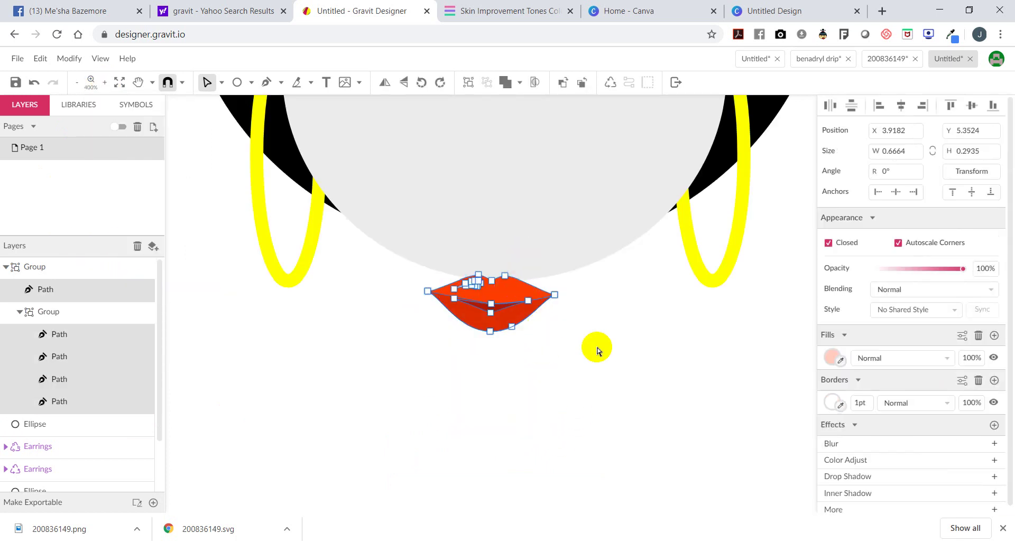
left_click(596, 380)
left_click_drag(636, 374, 391, 290)
left_click_drag(345, 420, 623, 227)
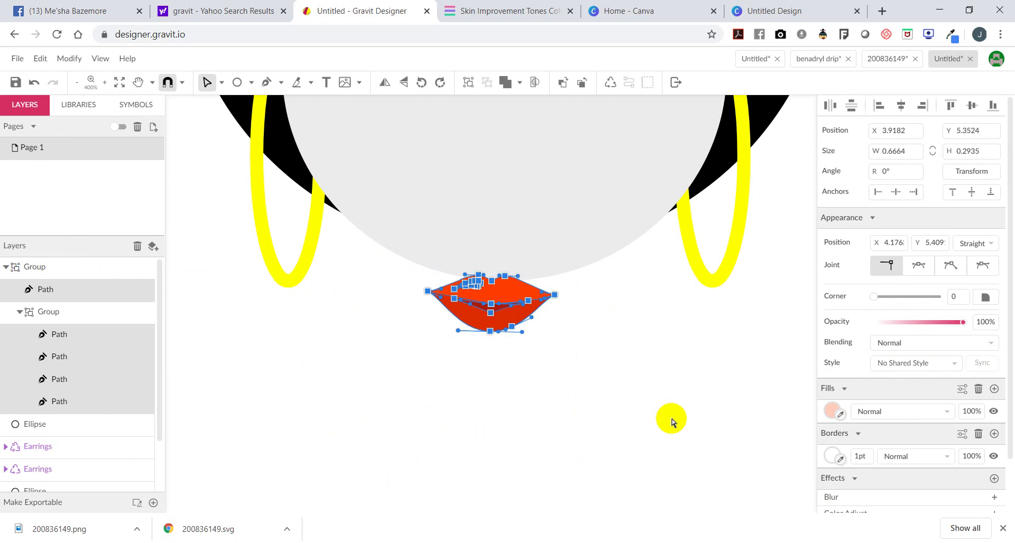
- Move the selected lip paths straight up onto the lower half of the face, to Y about 4.519
key("shift+Up")
key("shift+Up")
key("shift+Up")
key("shift+Up")
key("shift+Up")
key("shift+Up")
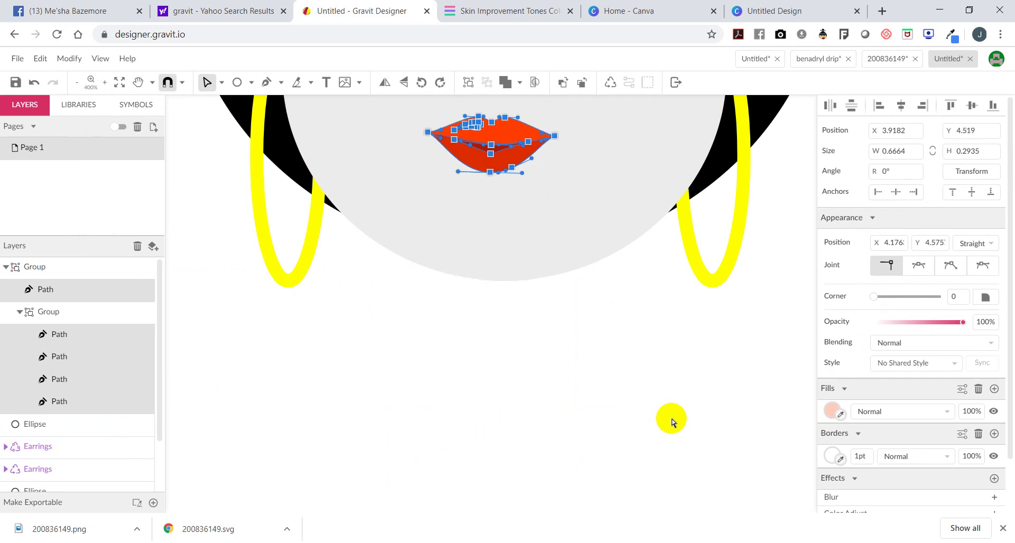
scroll(671, 420, "up", 5)
scroll(674, 421, "down", 2)
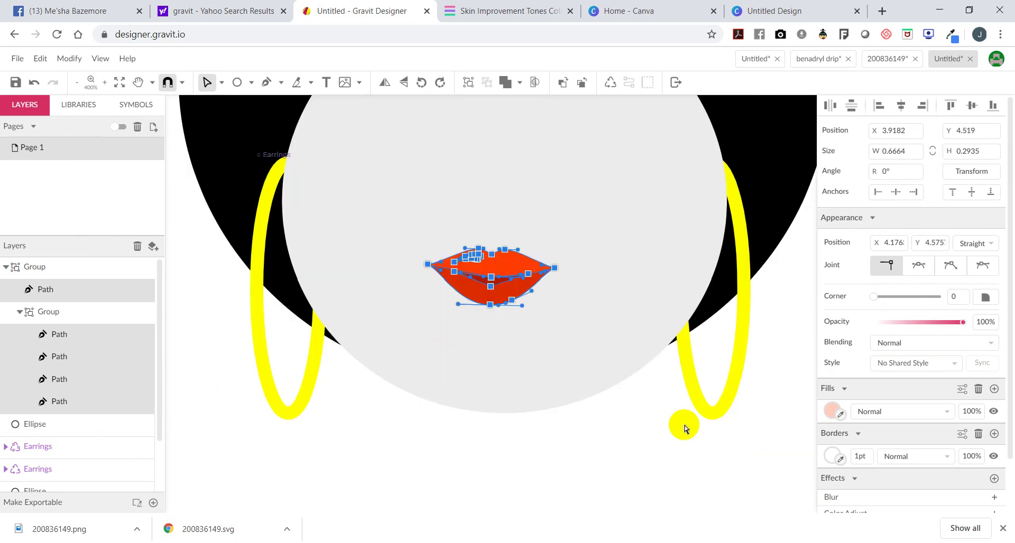
- Nudge the lips to about X 3.9738, Y 4.769 so they sit centred above the chin, and deselect them
key("shift+Right")
key("Down")
key("Down")
key("Down")
key("Down")
key("Down")
key("Down")
key("Down")
key("Down")
key("Down")
key("Down")
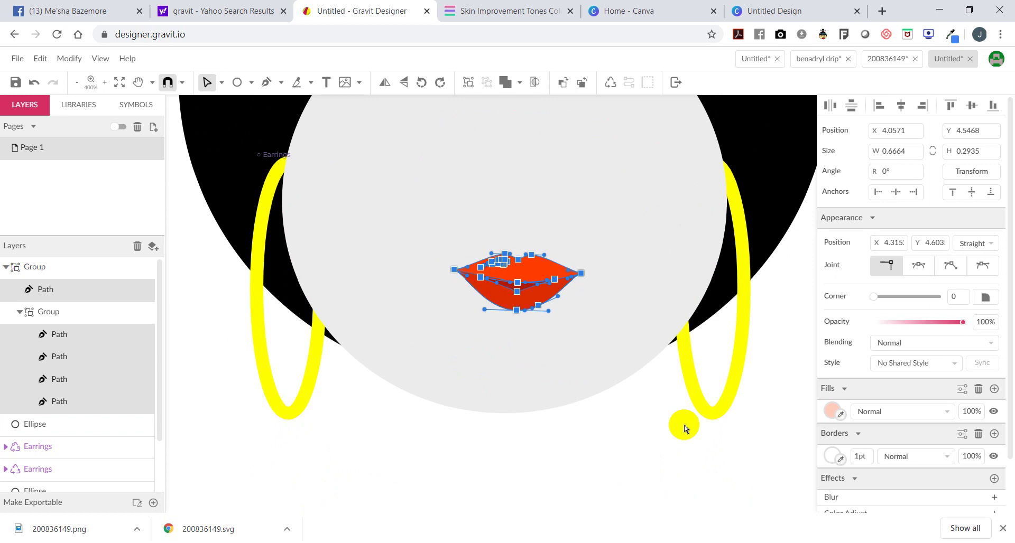
key("Down")
key("Down")
key("Down")
key("Down")
key("Down")
key("Down")
key("Down")
key("Down")
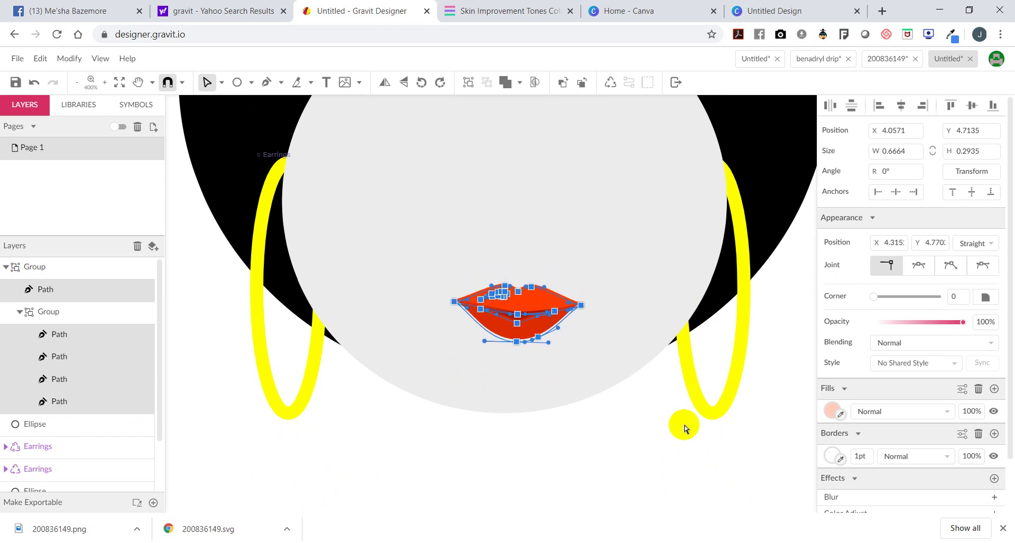
key("Left")
key("Left")
key("Left")
key("Left")
key("Left")
key("Left")
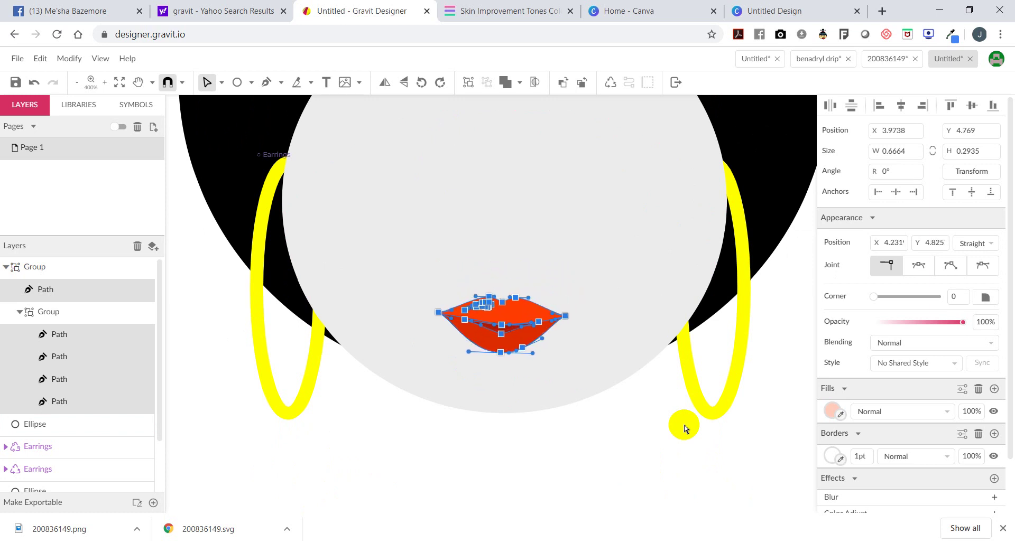
left_click(616, 449)
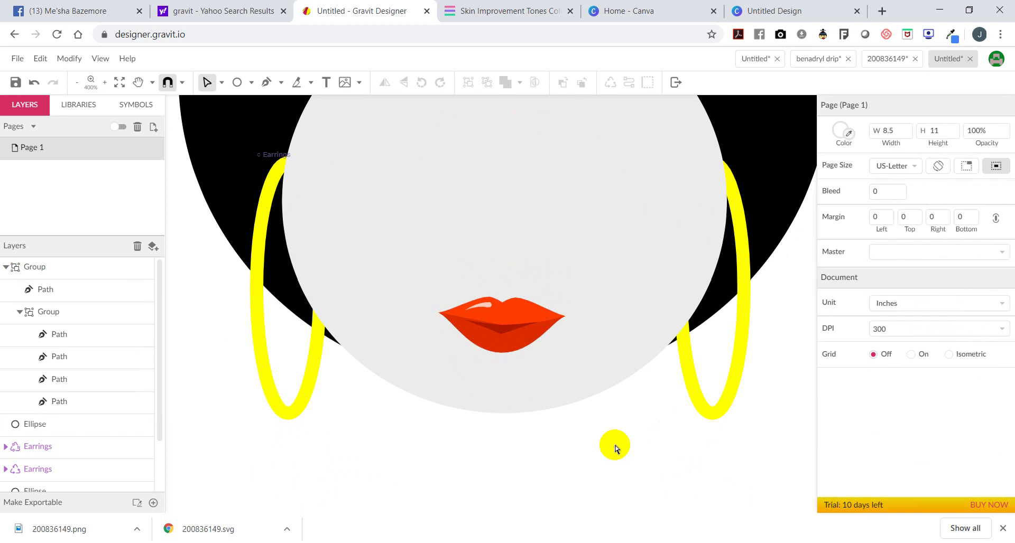
key("ctrl+1")
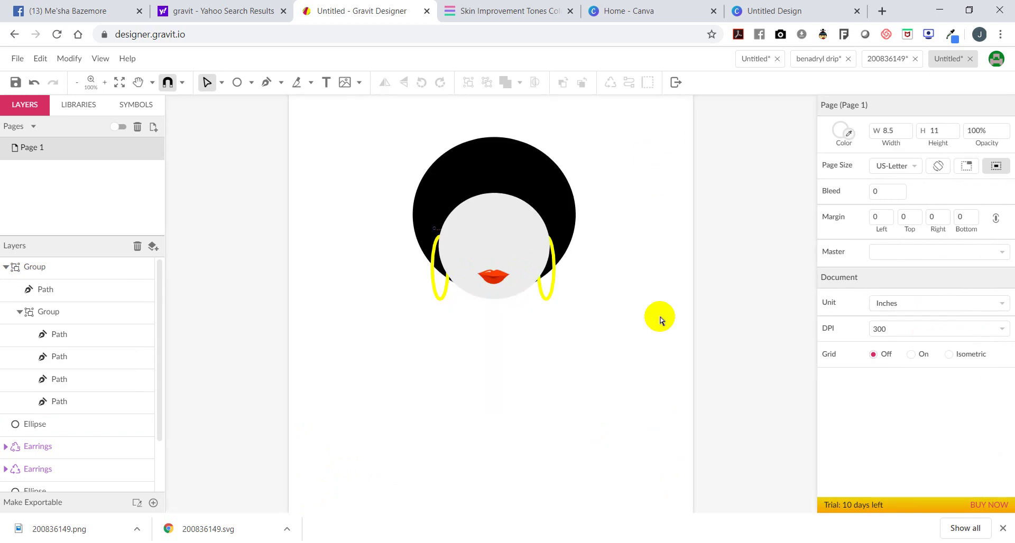
left_click_drag(658, 343, 378, 117)
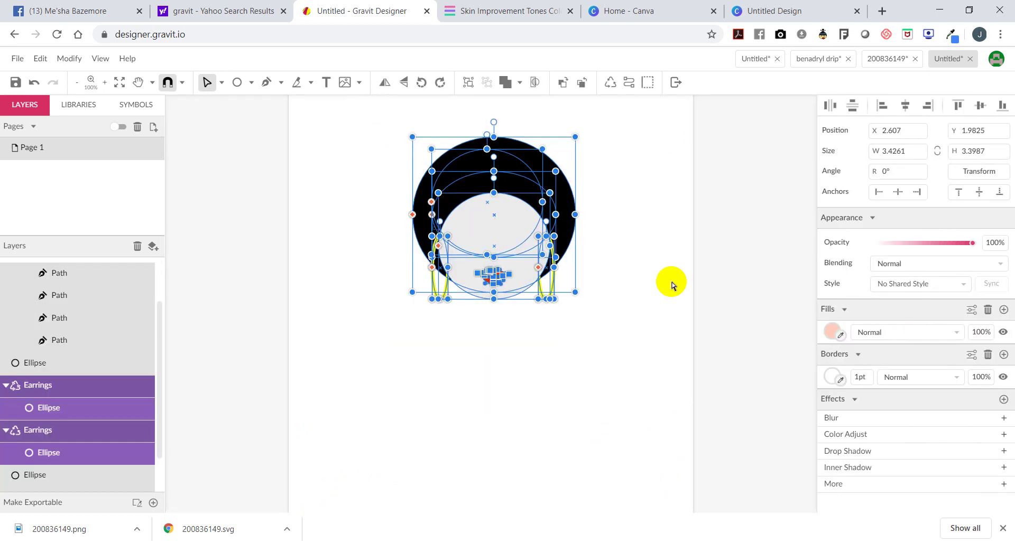
left_click(104, 82)
left_click(105, 82)
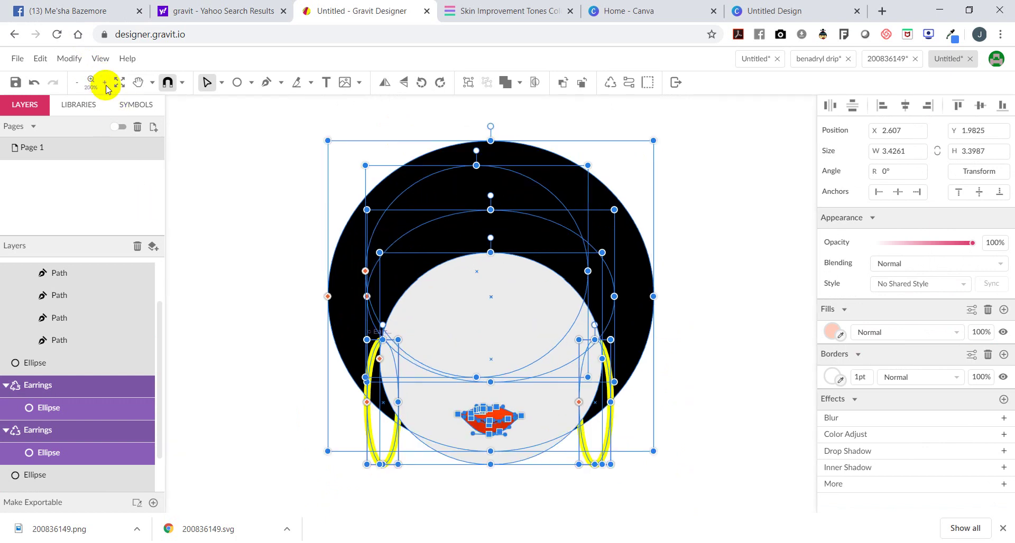
left_click(274, 203)
- Select the face circle and try bright red #FF0000 and dark red #980000 as its fill
left_click(491, 314)
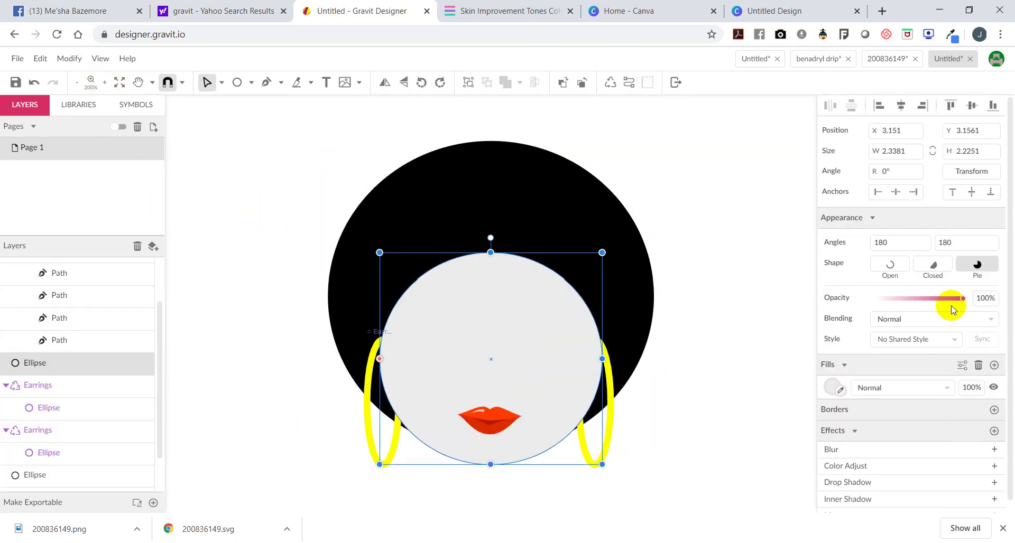
left_click(834, 384)
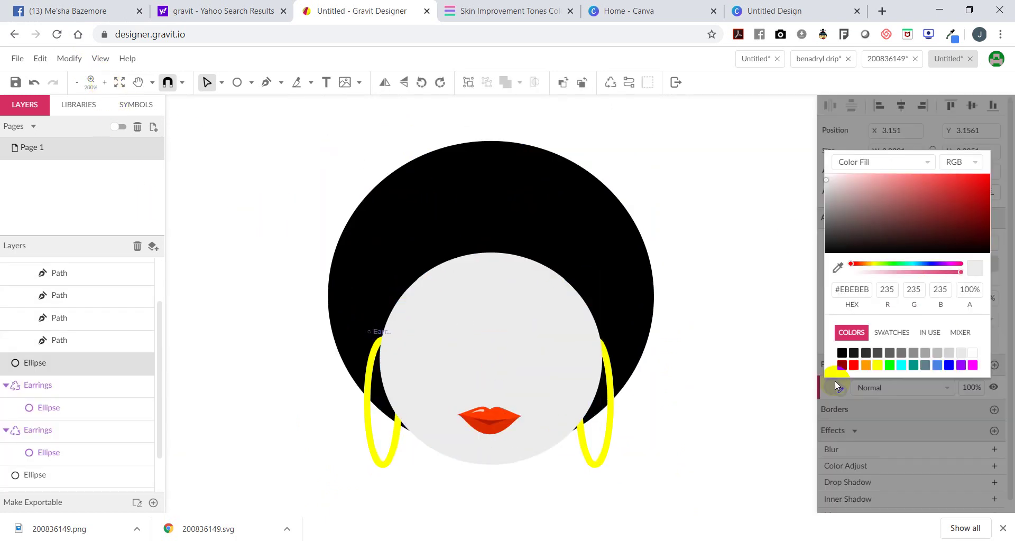
left_click(849, 366)
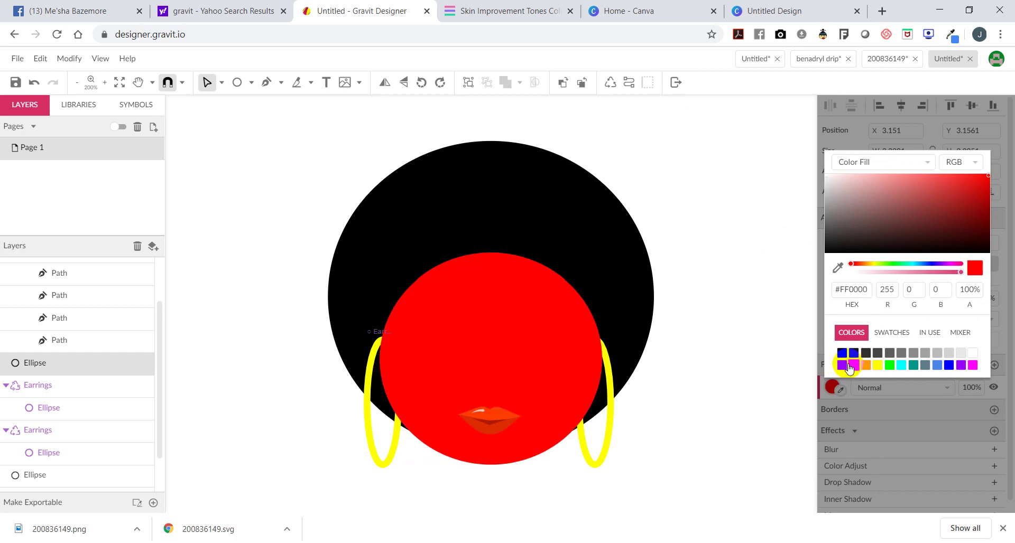
left_click(843, 366)
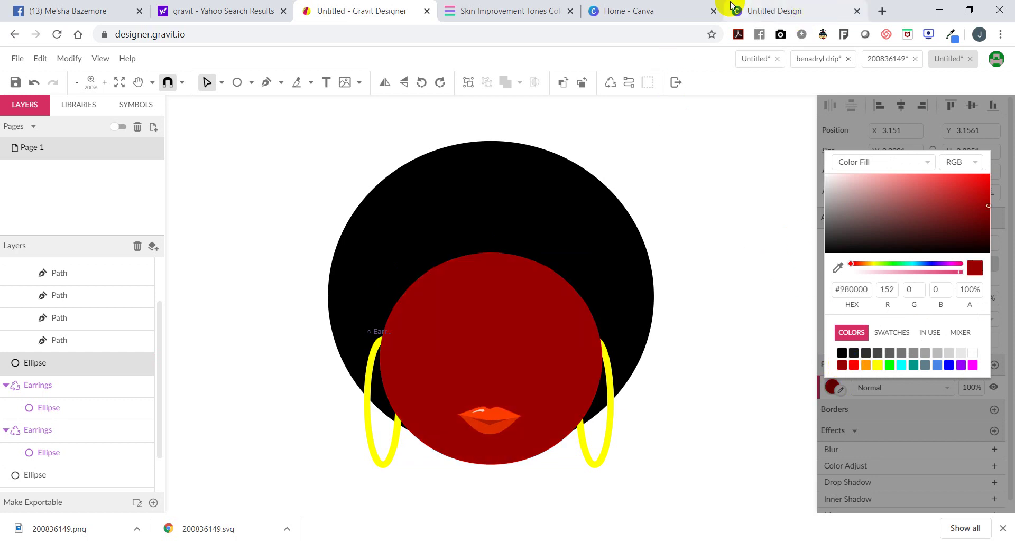
- Switch to the SchemeColor skin tones page and copy the Metallic Bronze hex code B37344
left_click(504, 7)
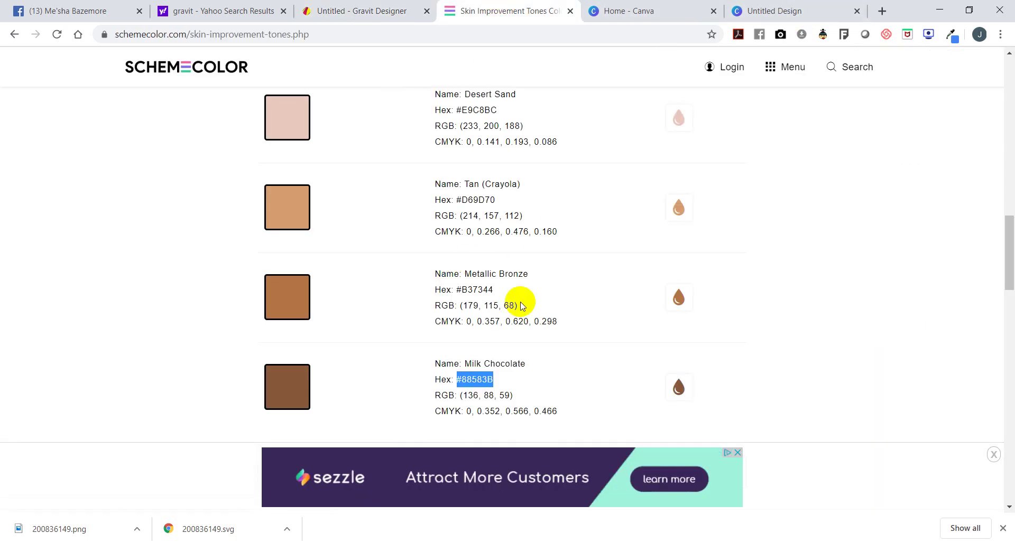
left_click_drag(513, 292, 470, 292)
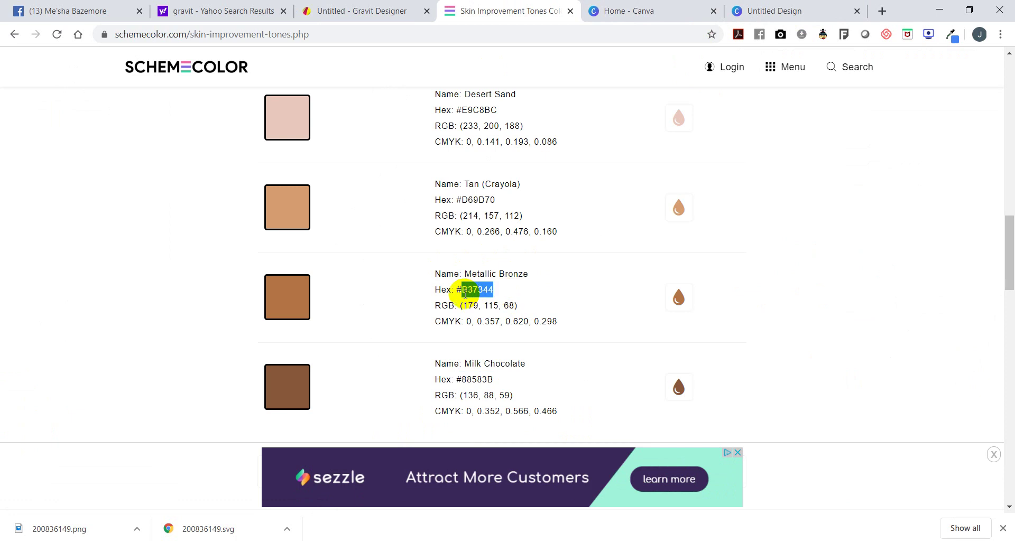
right_click(465, 298)
left_click(484, 302)
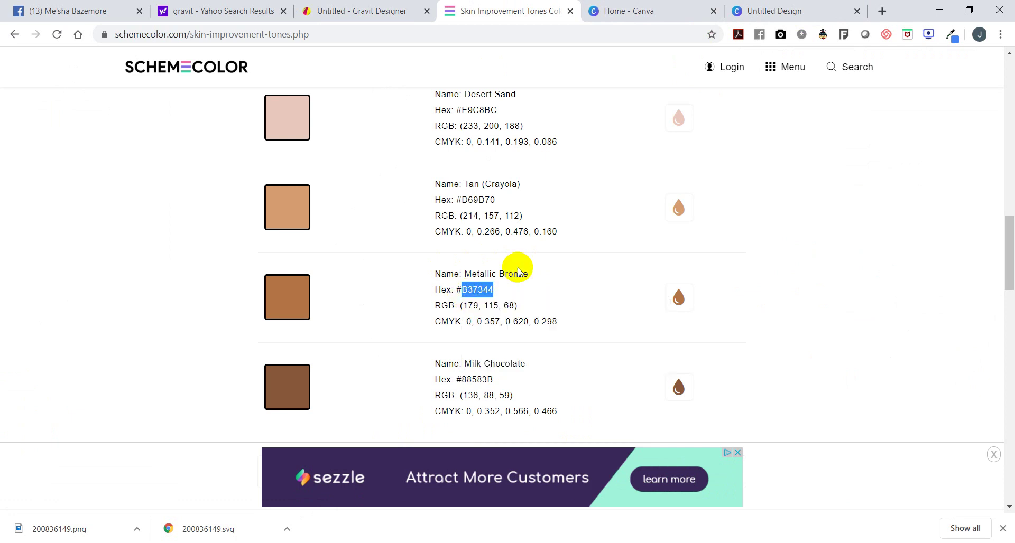
- Return to Gravit Designer and set the face circle's fill to the copied hex code B37344
left_click(771, 11)
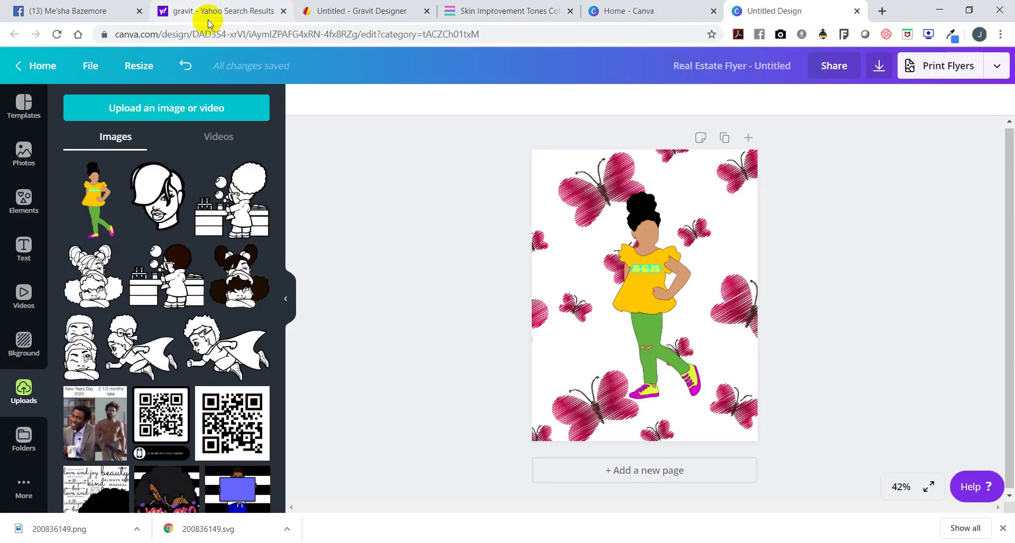
left_click(351, 16)
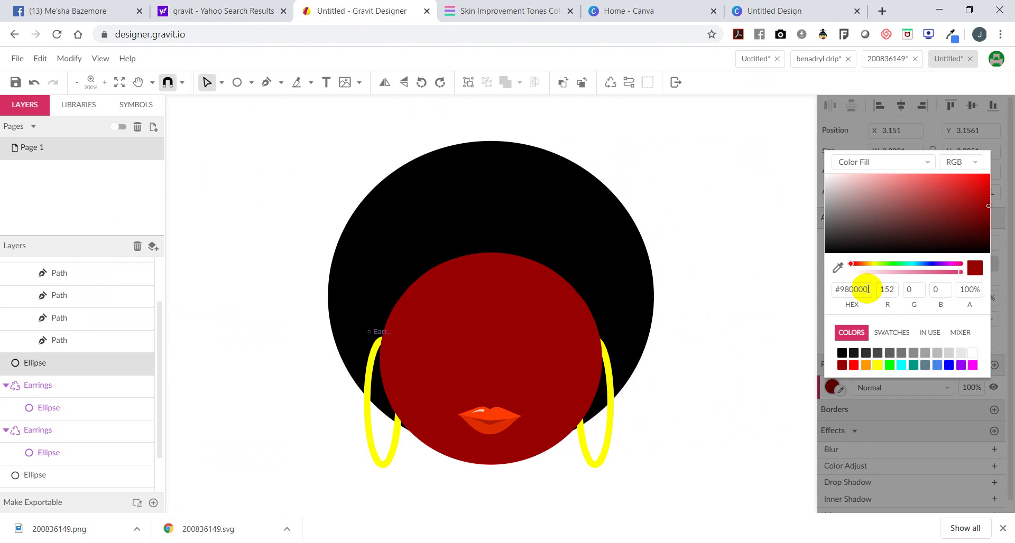
left_click_drag(867, 290, 804, 285)
right_click(846, 288)
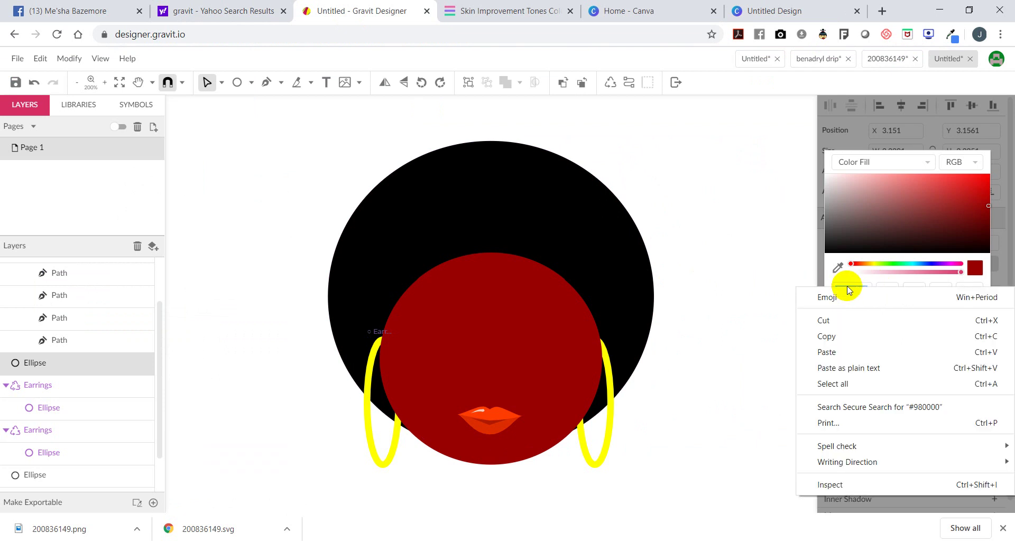
left_click(843, 351)
left_click(990, 122)
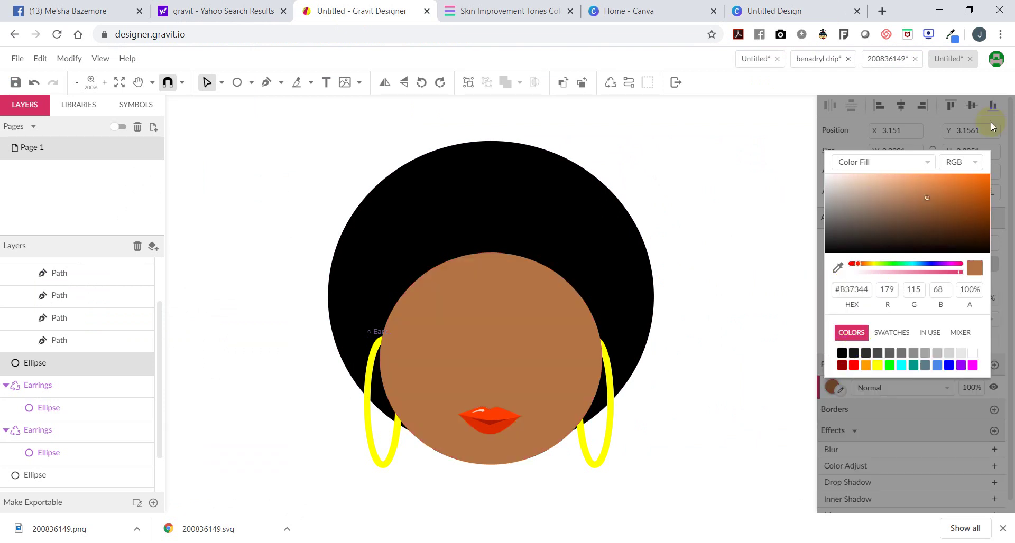
left_click(761, 226)
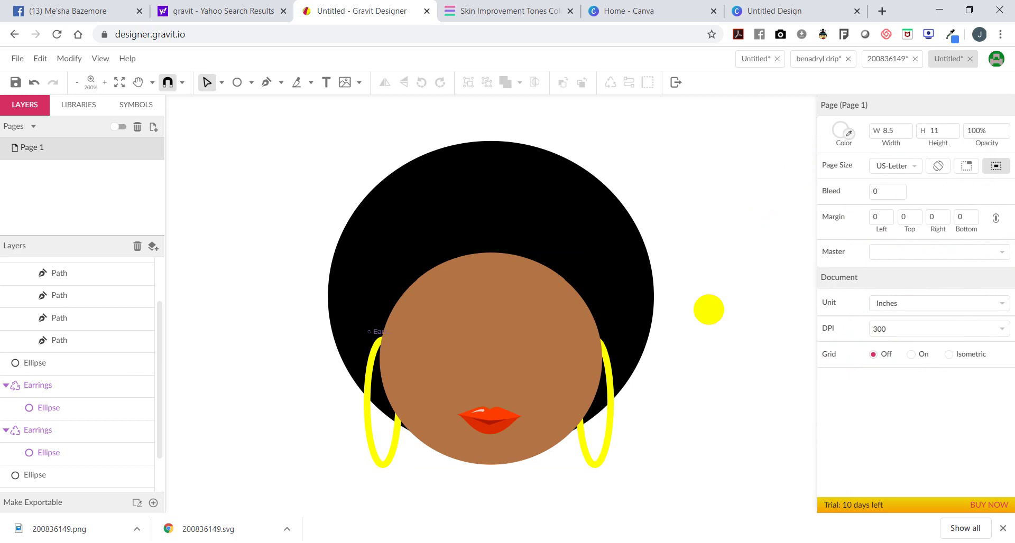
- Move the face circle clear of the hair and the left earring out beside the head to about X 1.4277, Y 4.2592
left_click(374, 332)
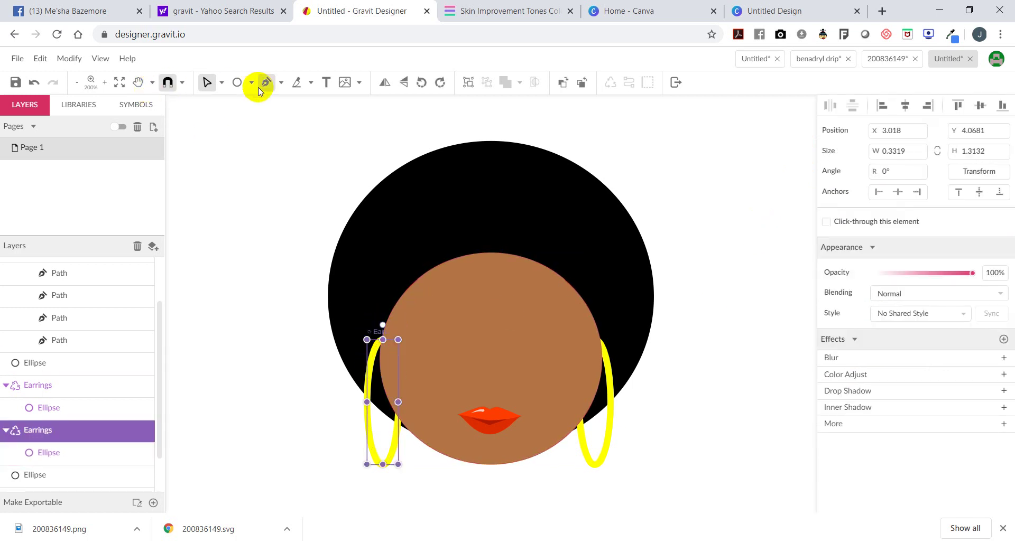
left_click_drag(389, 362, 232, 363)
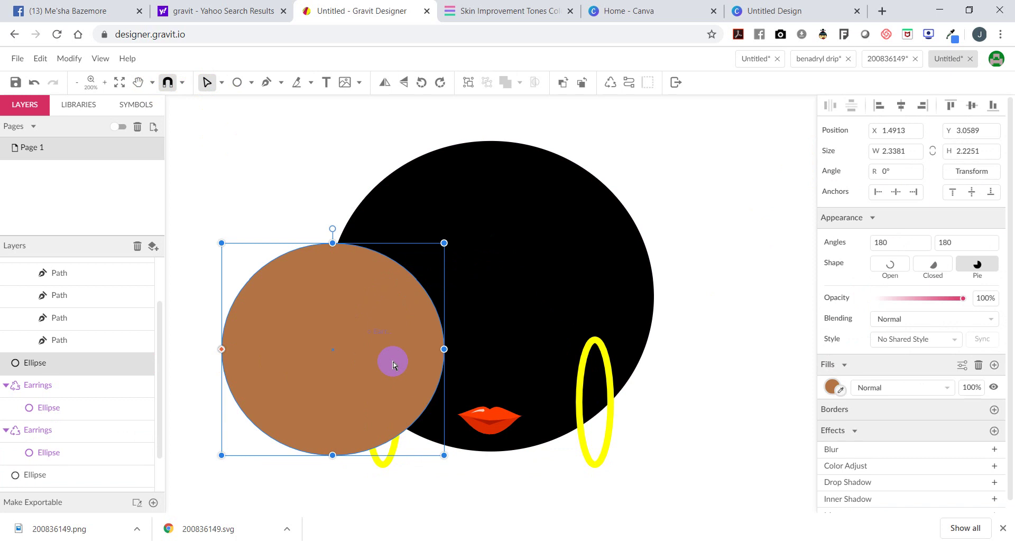
left_click_drag(824, 383, 822, 383)
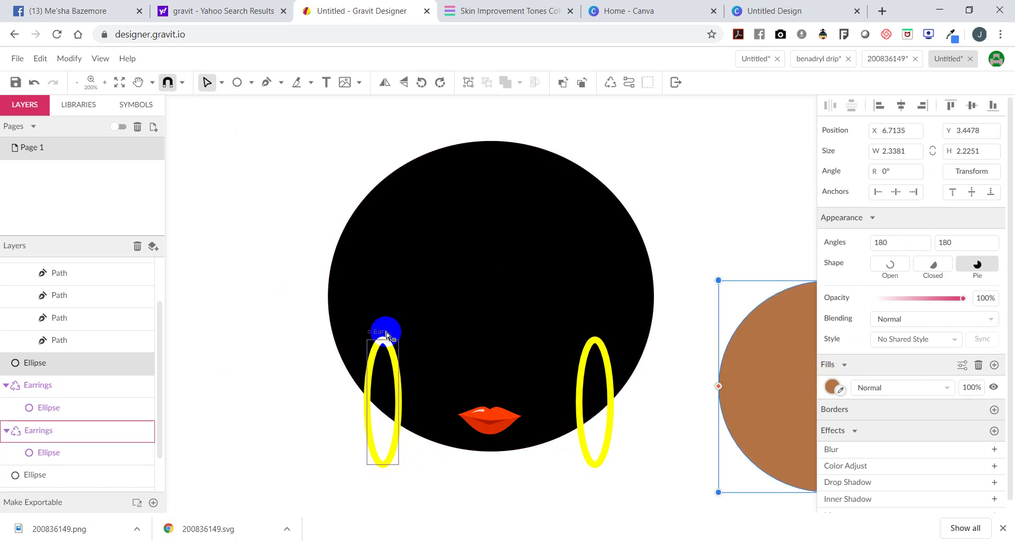
left_click(383, 364)
left_click_drag(383, 363, 231, 381)
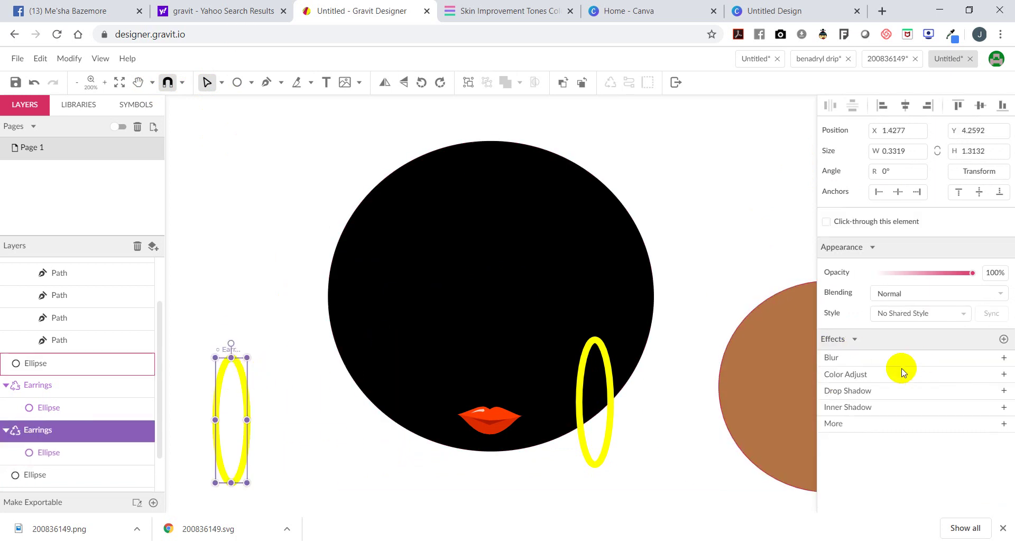
left_click(287, 152)
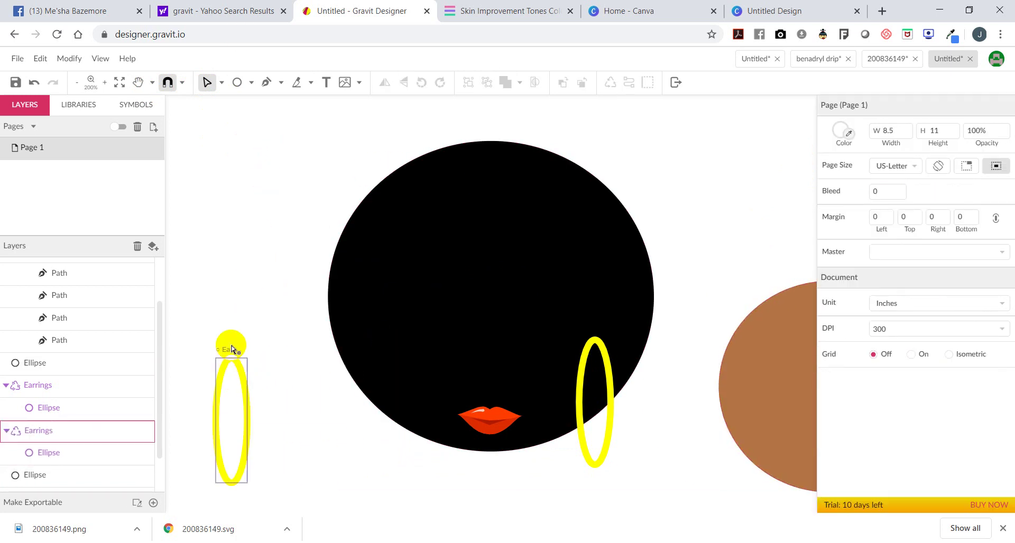
- Try deleting the left earring symbol, and undo the deletion together with the earring and face circle moves
left_click(231, 347)
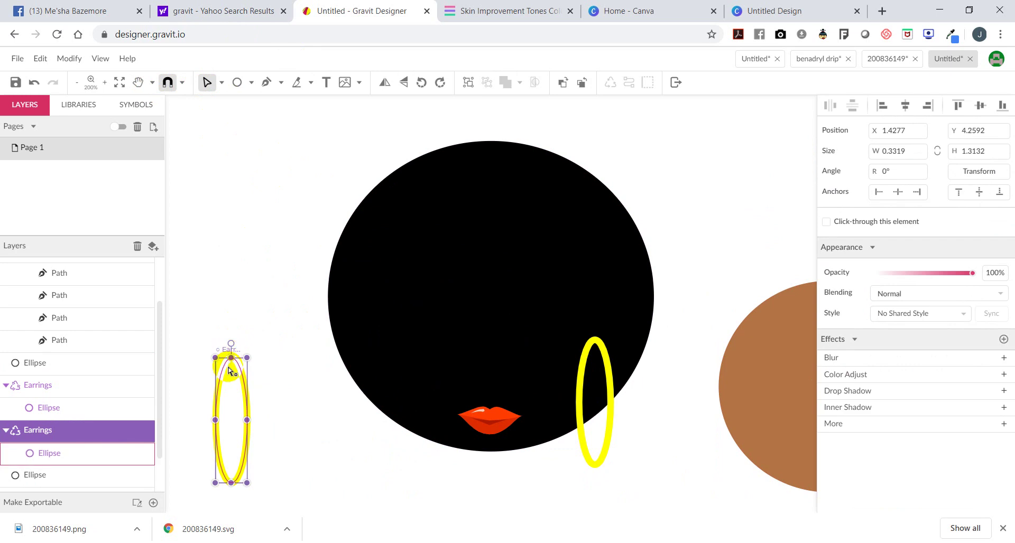
key("Delete")
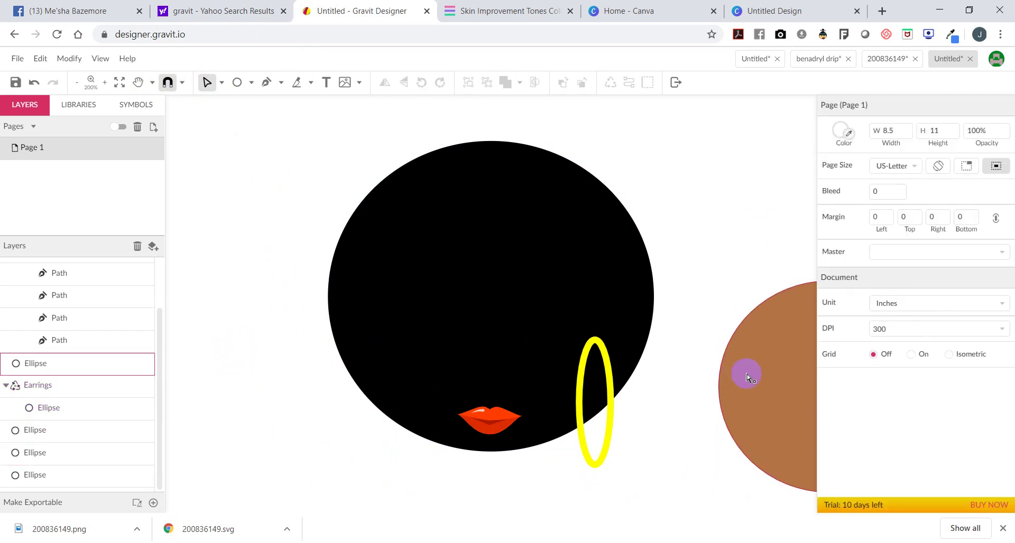
left_click(750, 373)
left_click(36, 82)
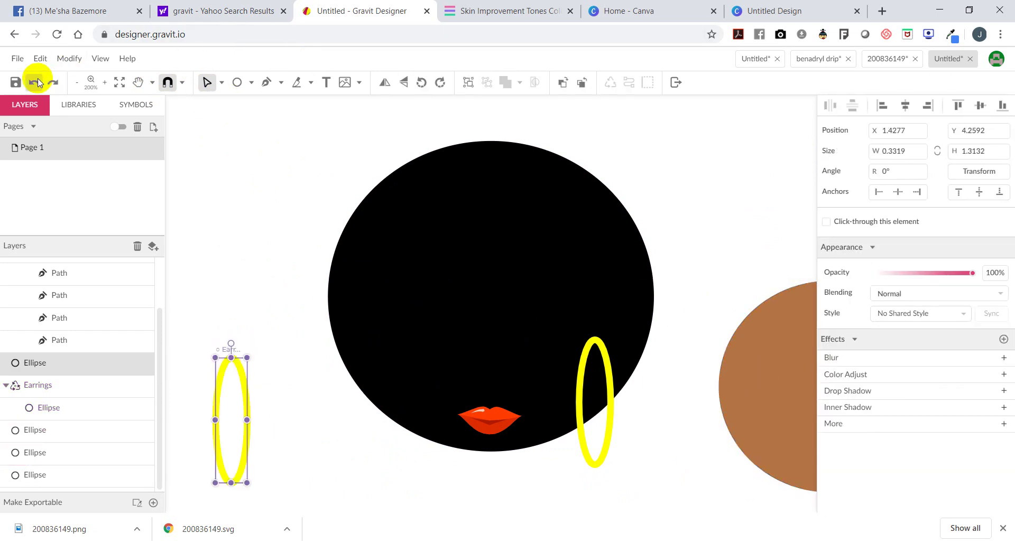
left_click(37, 79)
left_click(37, 80)
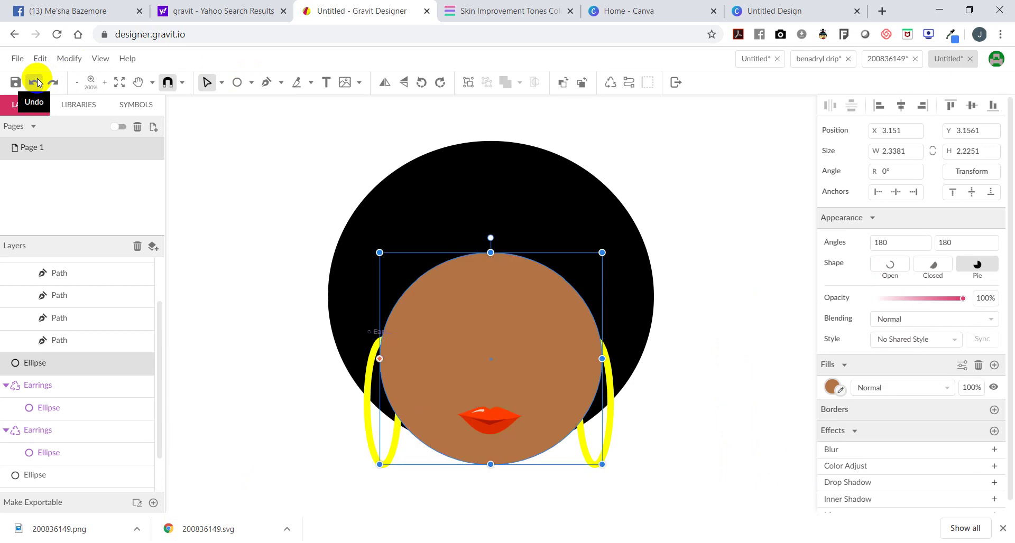
- Try deleting the hoop ellipse inside the left Earrings symbol, and undo the deletion
left_click(296, 362)
left_click(388, 459)
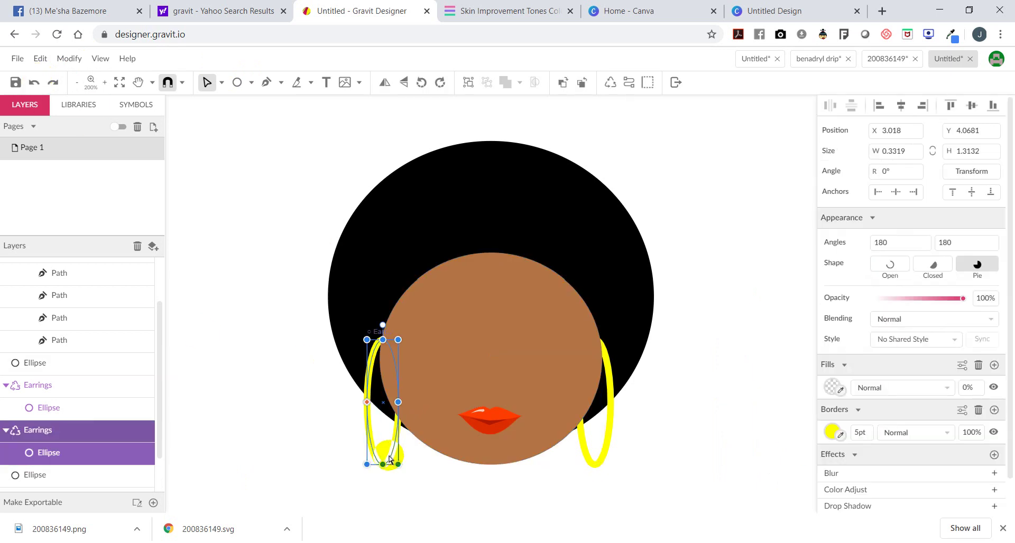
left_click(393, 452)
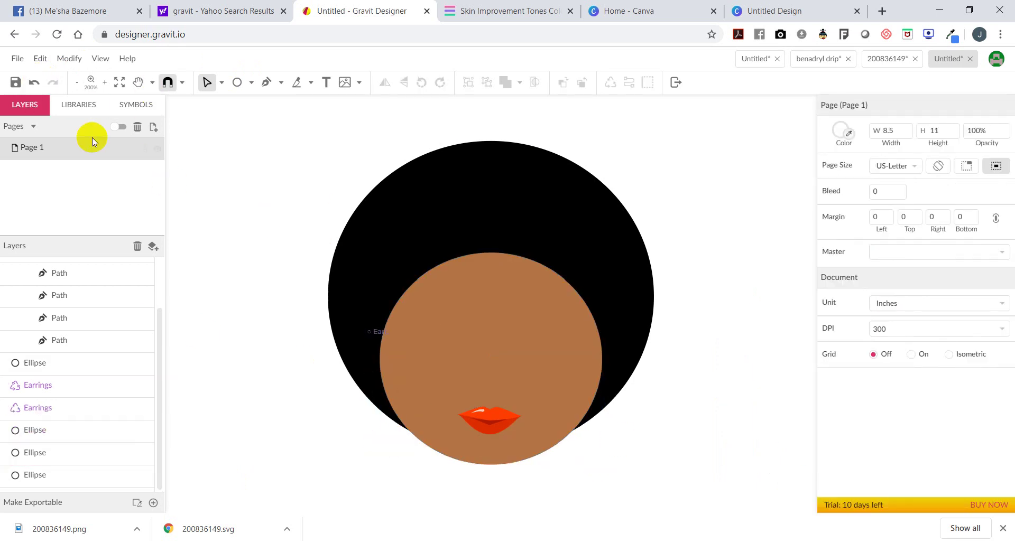
left_click(33, 83)
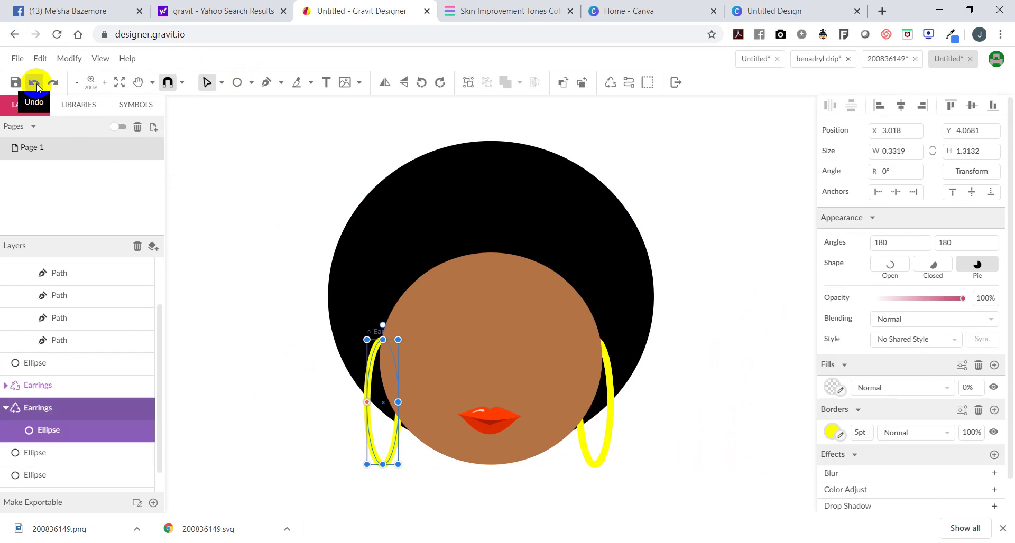
left_click(253, 379)
- Take the left hoop's ellipse out of its Earrings symbol and place it directly below the black hair ellipse in the layer order
left_click(84, 448)
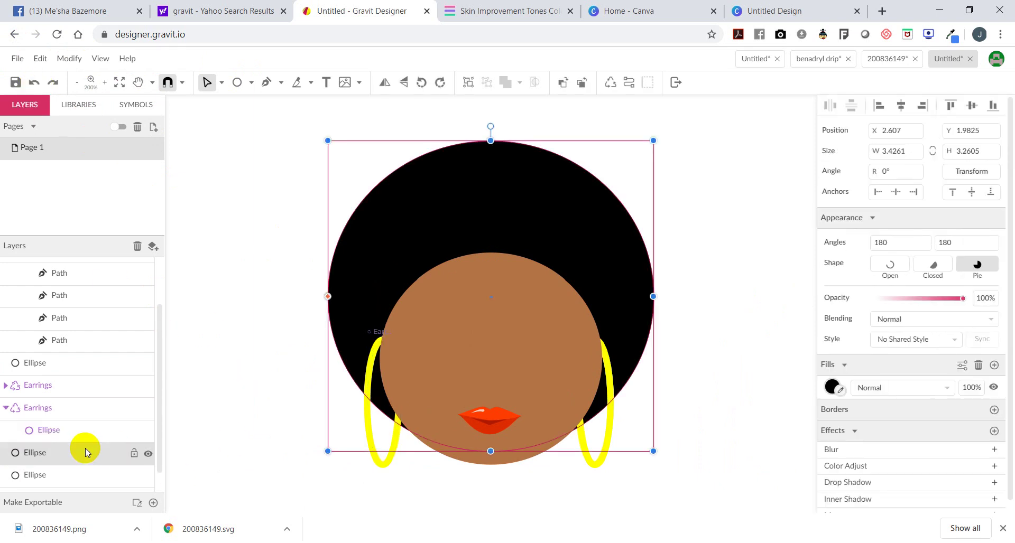
left_click(224, 499)
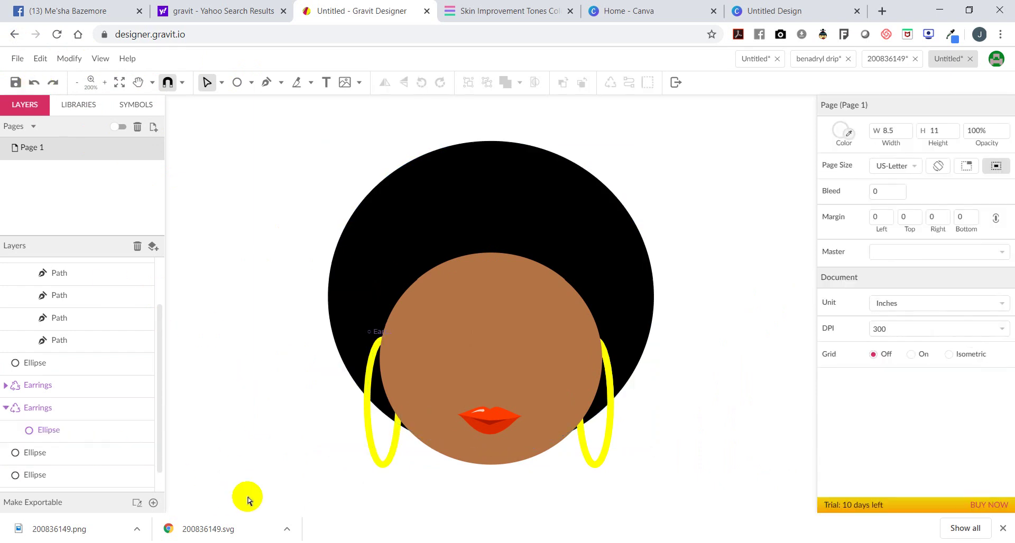
left_click(601, 465)
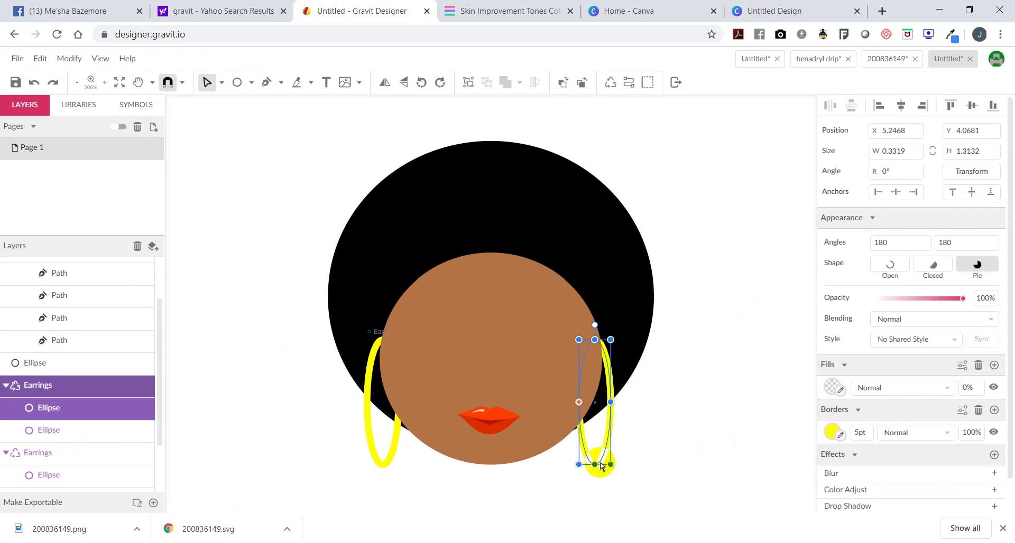
left_click(377, 450)
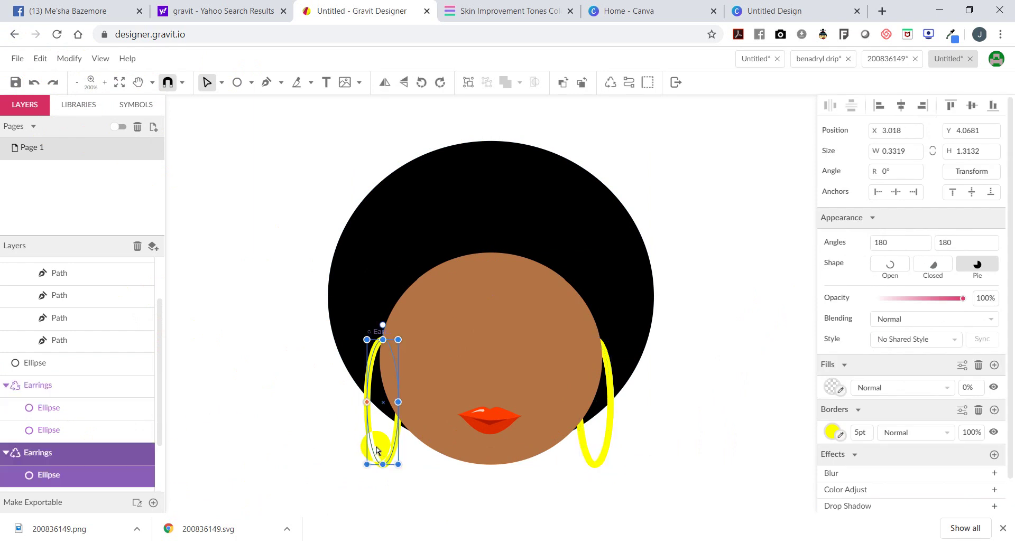
scroll(126, 391, "down", 2)
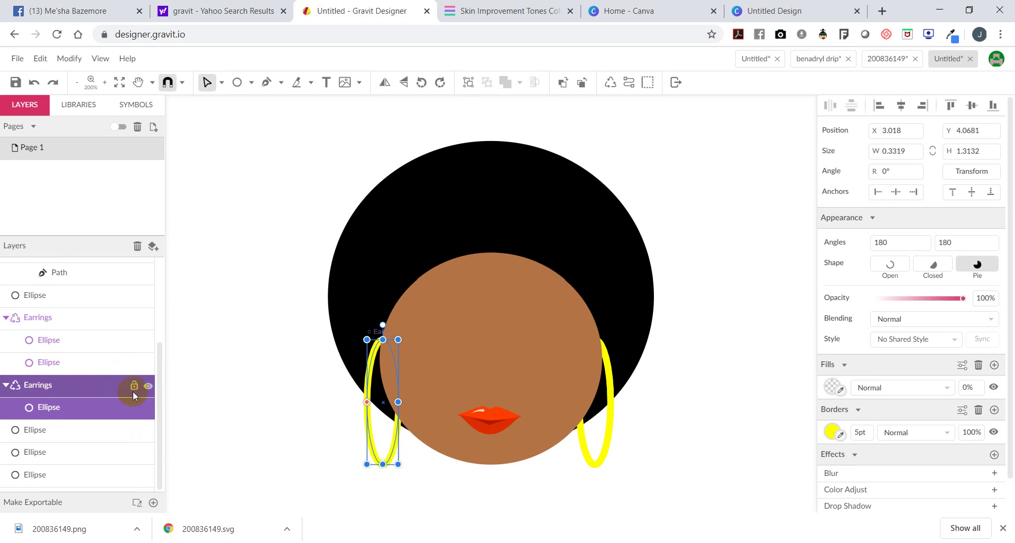
left_click_drag(32, 409, 11, 450)
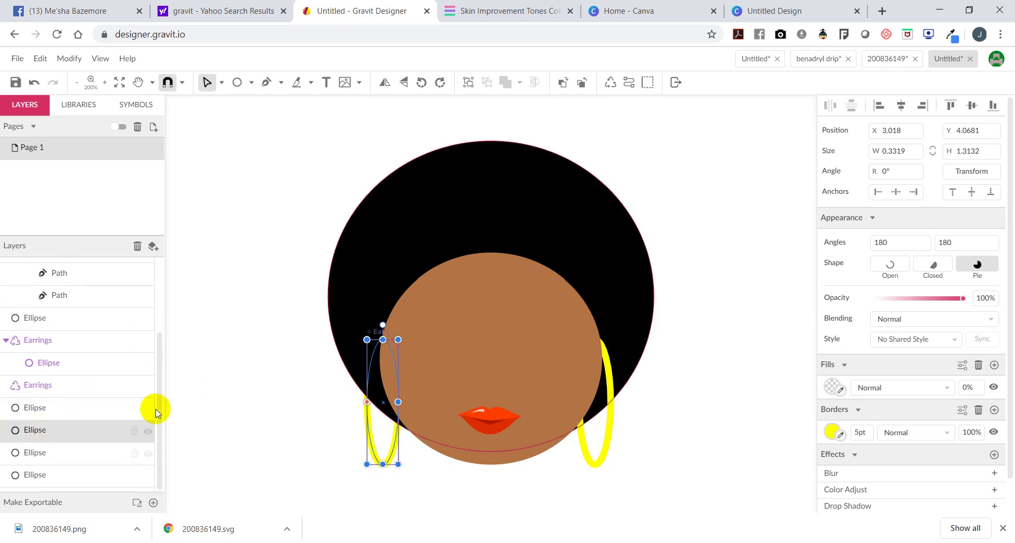
left_click(270, 390)
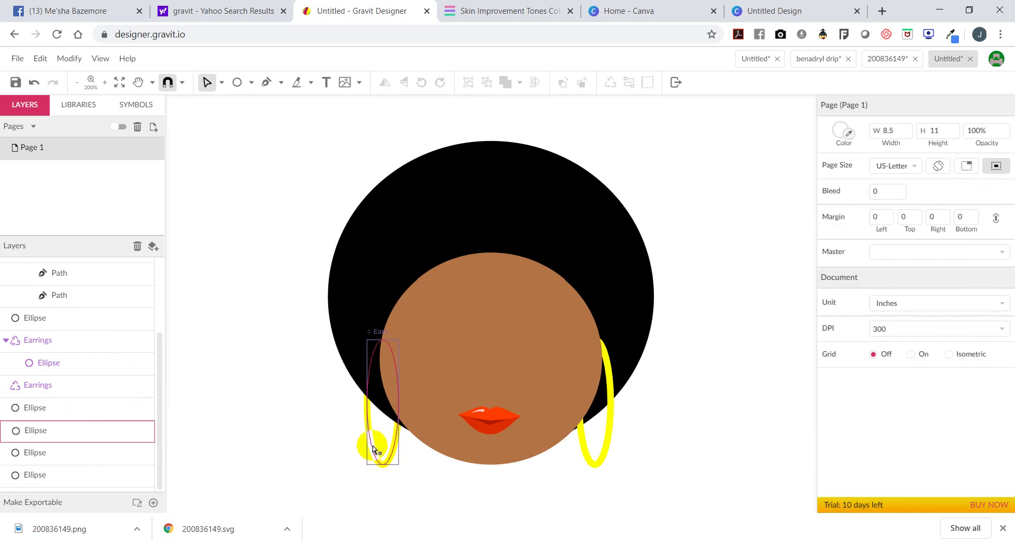
- Move the freed left hoop clear of the head and delete the empty Earrings symbol at the left edge of the face
left_click(383, 462)
left_click_drag(389, 449, 249, 455)
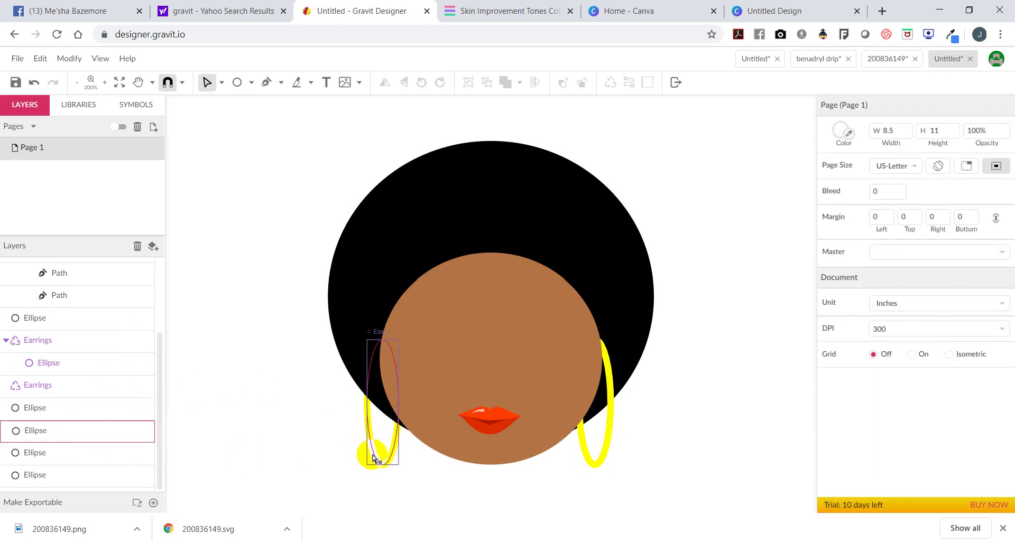
left_click(377, 457)
left_click_drag(378, 458, 215, 375)
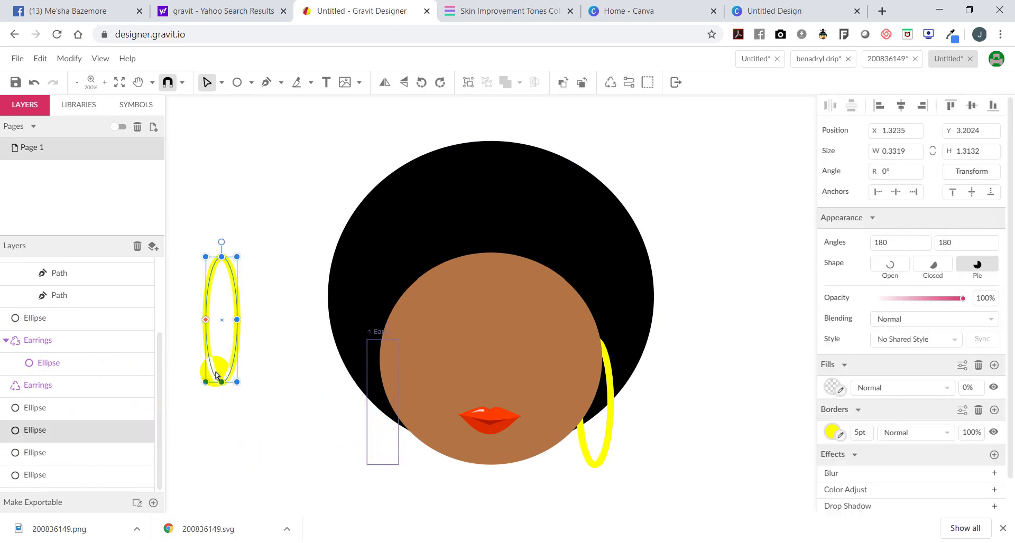
left_click(217, 389)
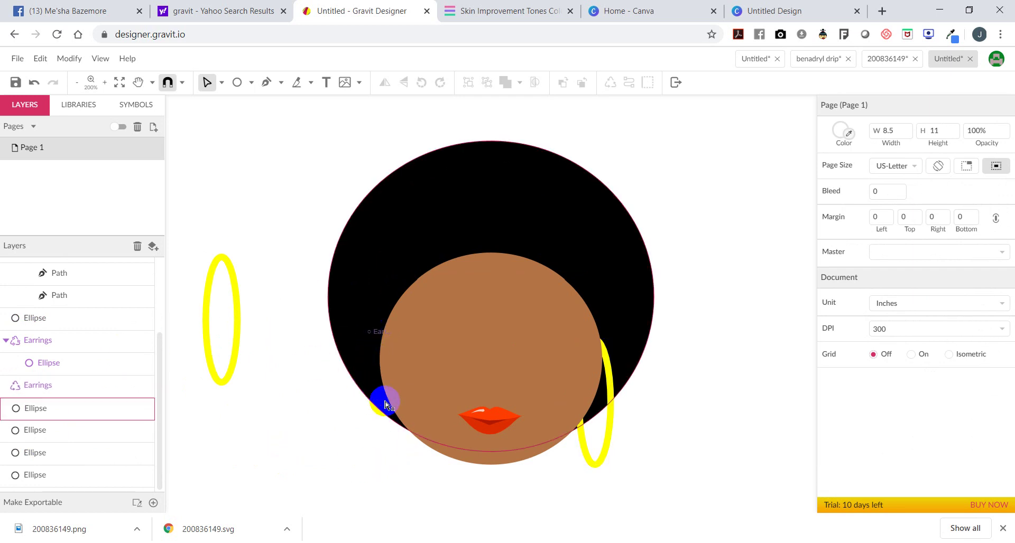
left_click(376, 329)
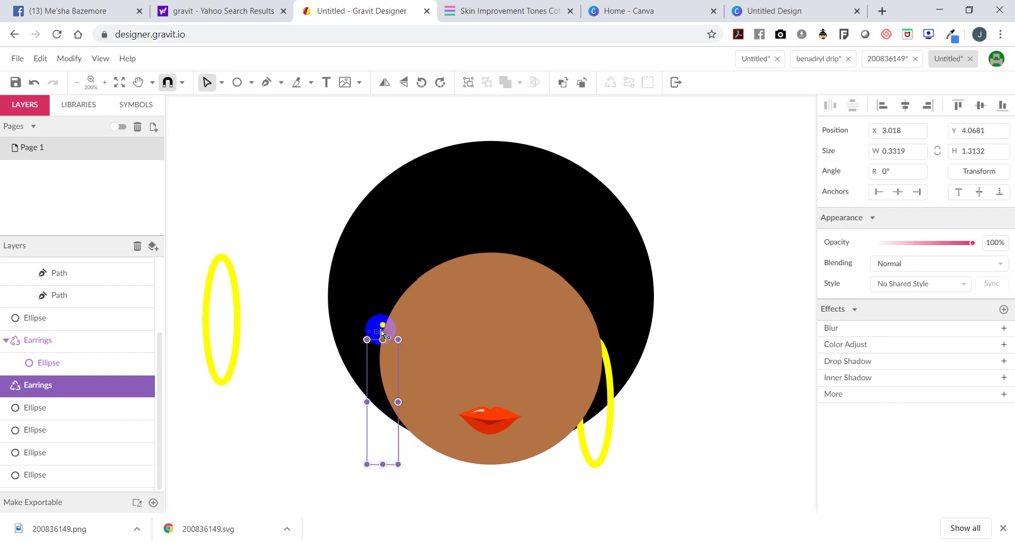
key("Delete")
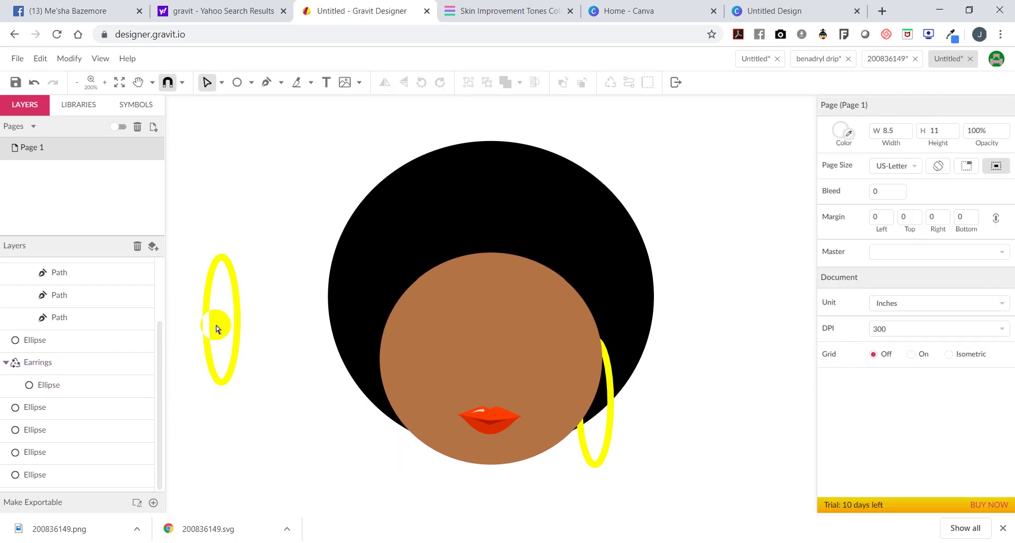
- Return the left hoop to about X 2.9851, Y 4.0681 and reorder it directly beneath the face circle, in front of the hair
left_click_drag(216, 325, 354, 428)
left_click_drag(236, 328, 392, 437)
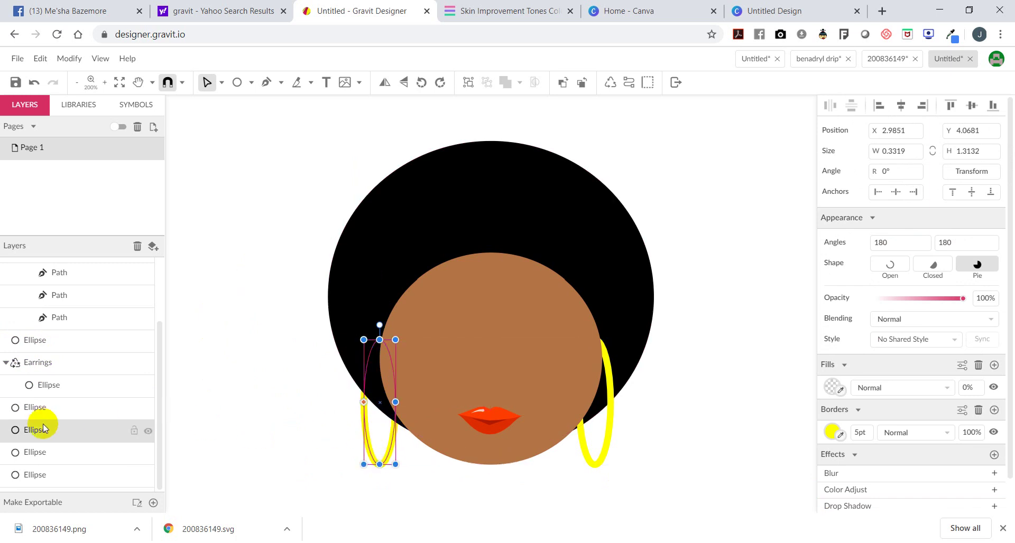
left_click_drag(33, 433, 58, 358)
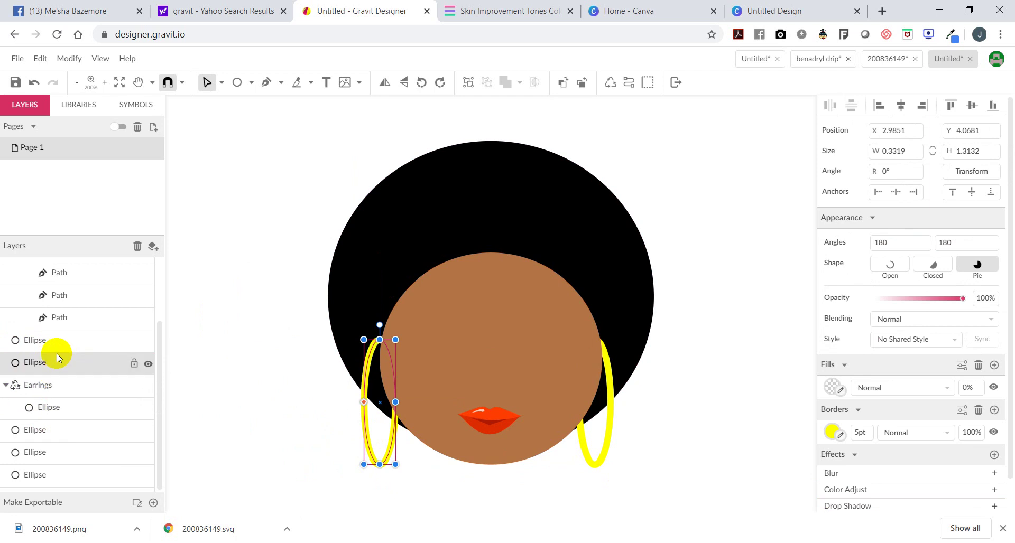
left_click(248, 464)
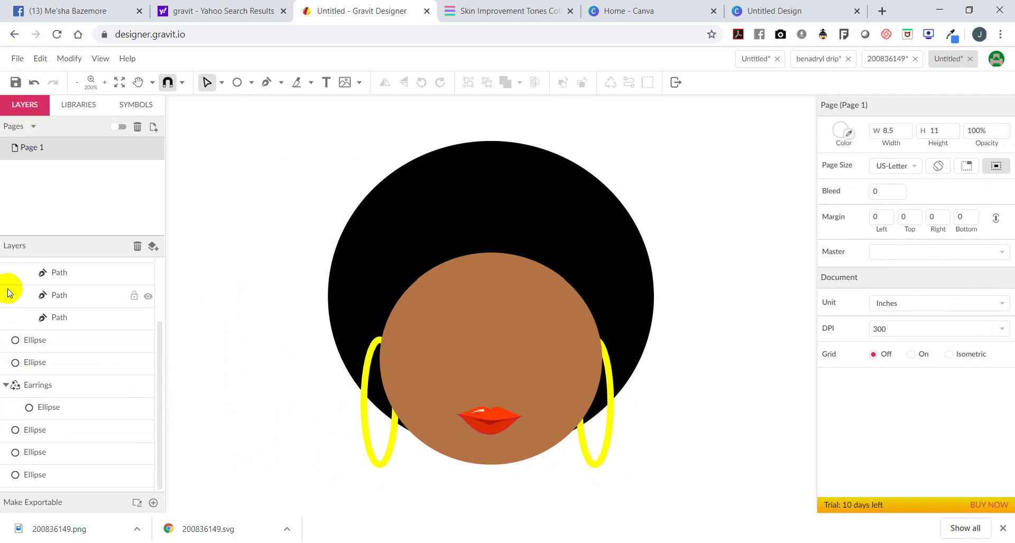
- Search the library for eyeglasses instead of lips and look through the results
left_click(89, 102)
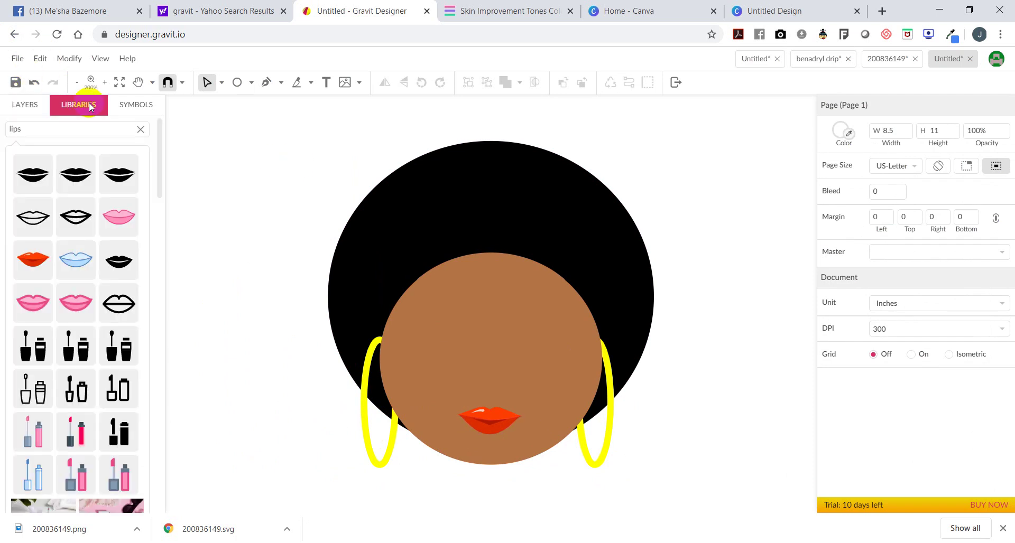
scroll(109, 226, "down", 10)
scroll(84, 152, "up", 10)
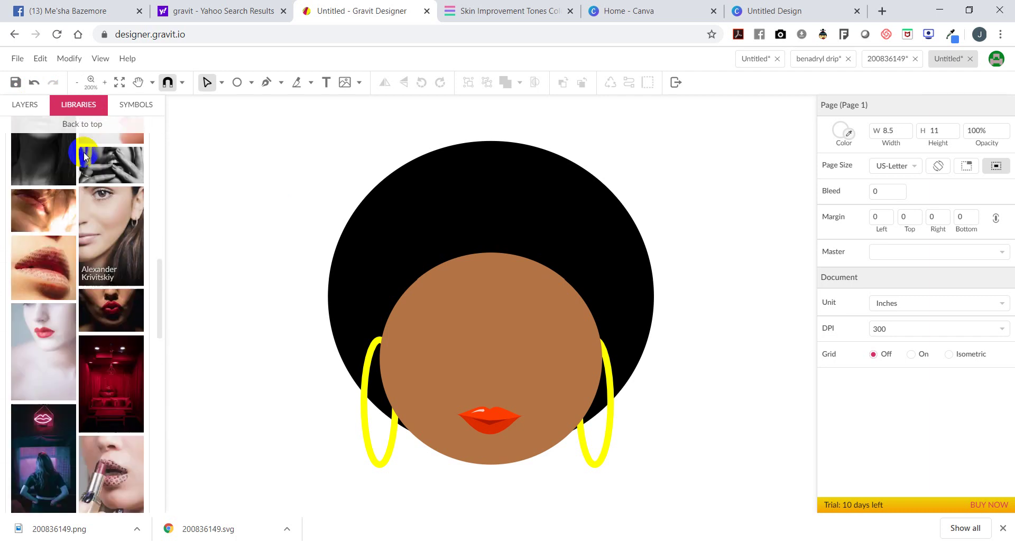
left_click_drag(22, 130, 18, 134)
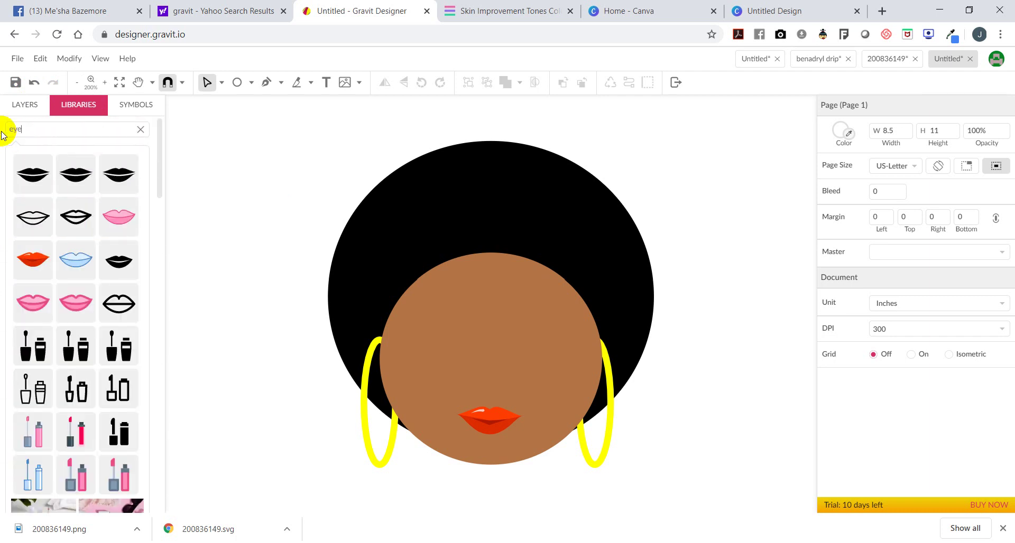
type("eyeglasses")
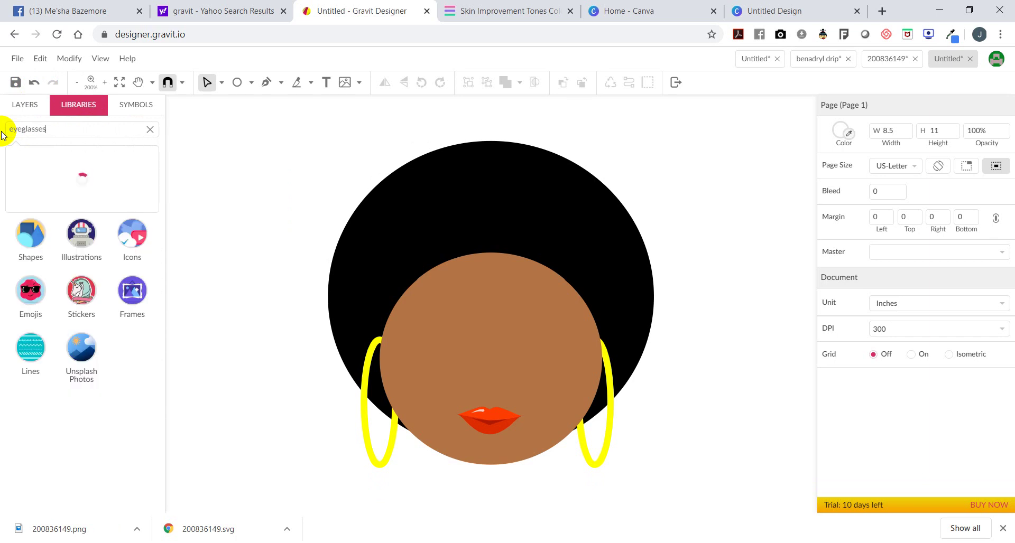
scroll(77, 317, "down", 15)
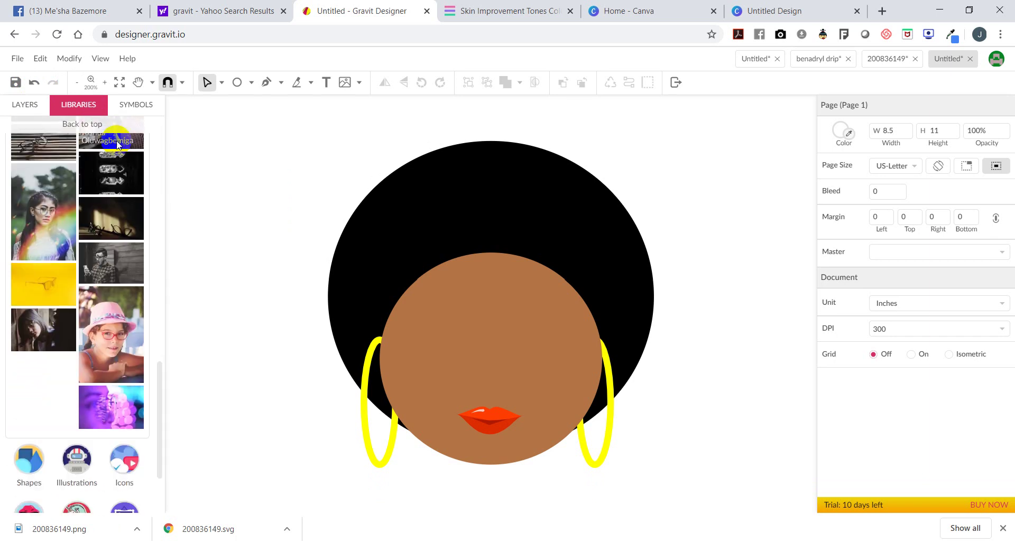
- Look through the library's illustrations for glasses and search the library for sunglasses
left_click(76, 355)
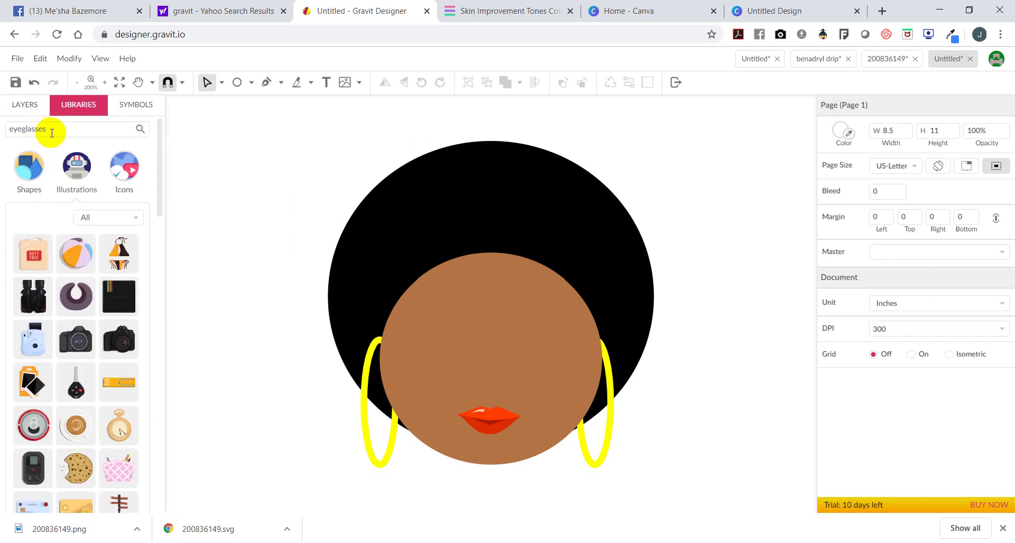
scroll(129, 322, "down", 10)
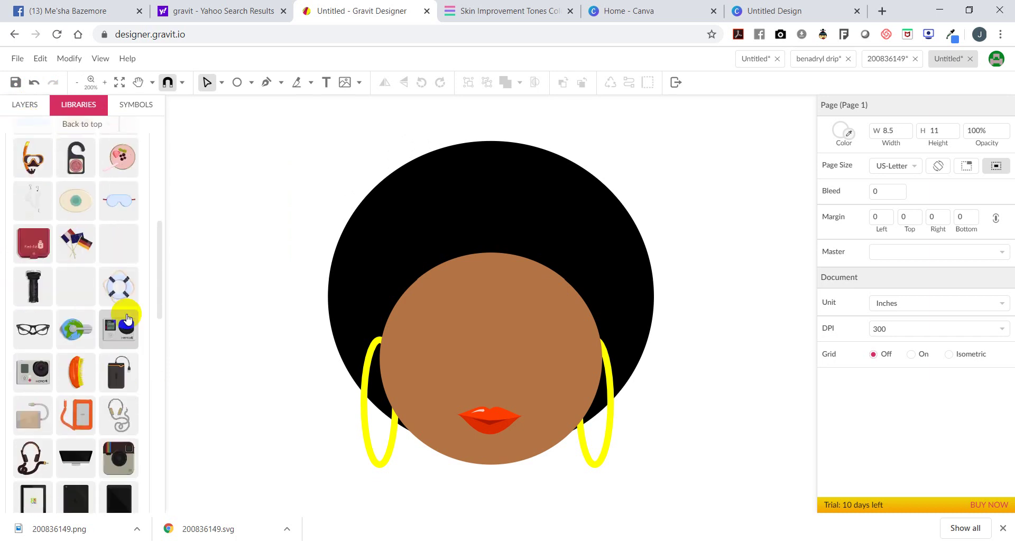
scroll(128, 317, "down", 10)
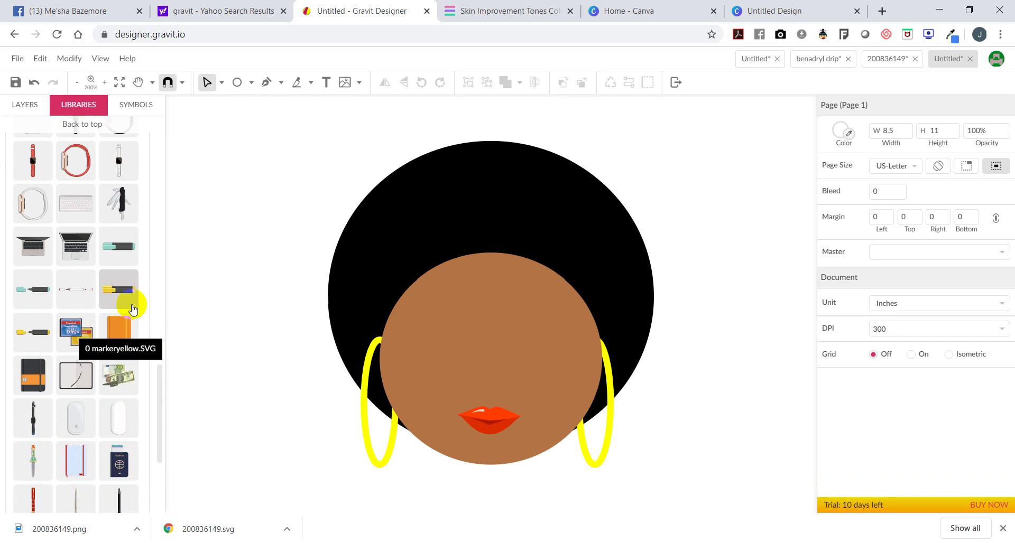
scroll(113, 220, "up", 20)
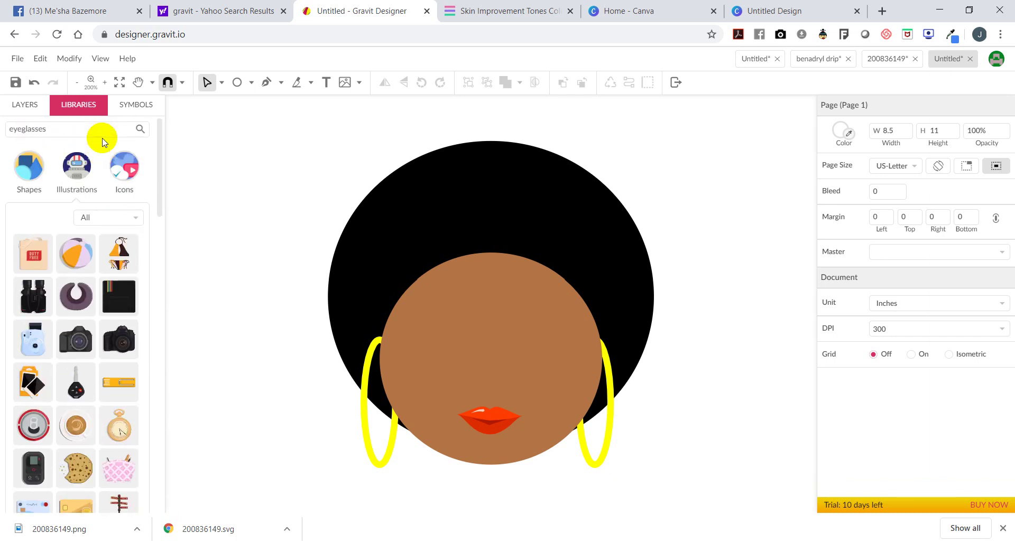
left_click_drag(60, 129, 1, 130)
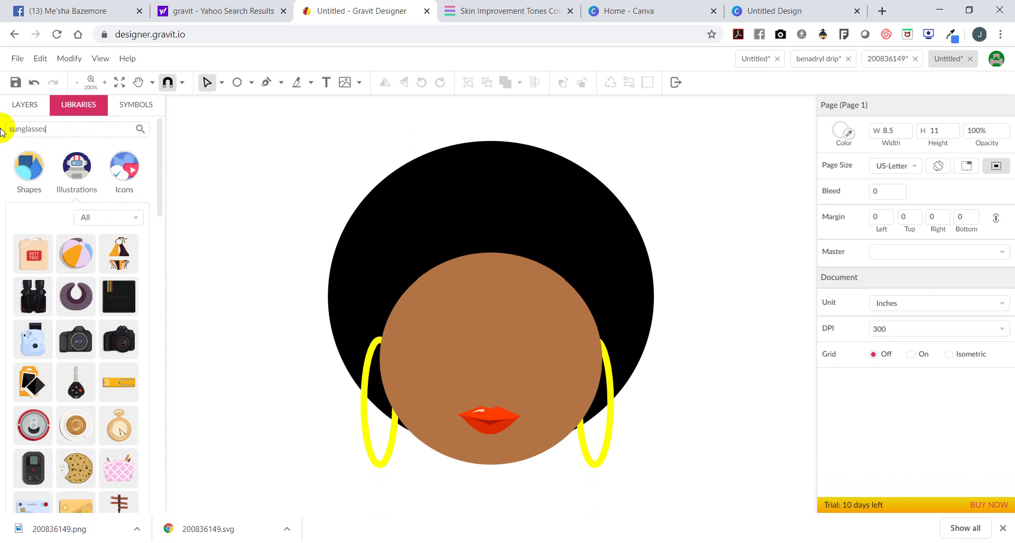
key("Return")
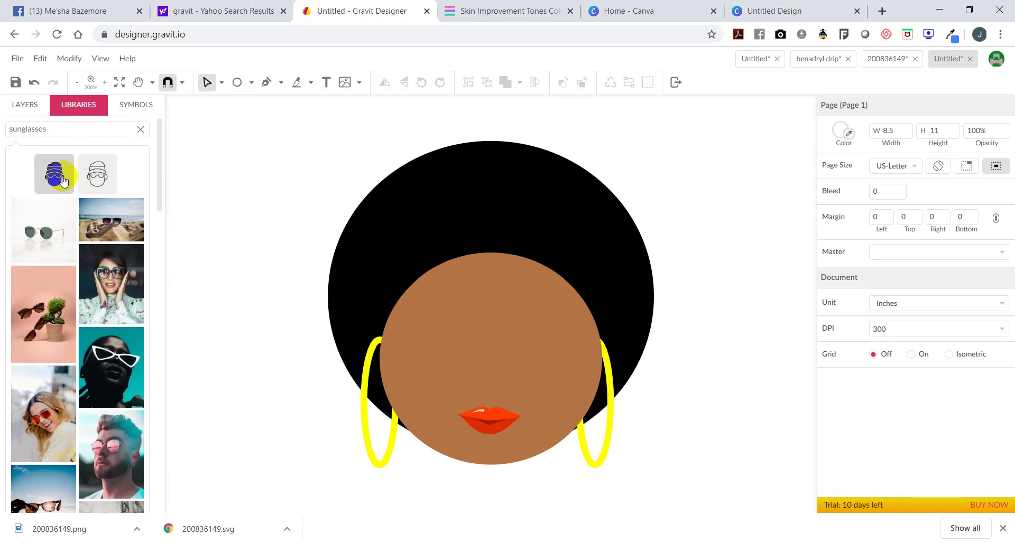
- Try the library's head-with-sunglasses icon on the lower face, remove its uppermost point, and undo the changes
left_click_drag(97, 180, 593, 271)
left_click(492, 384)
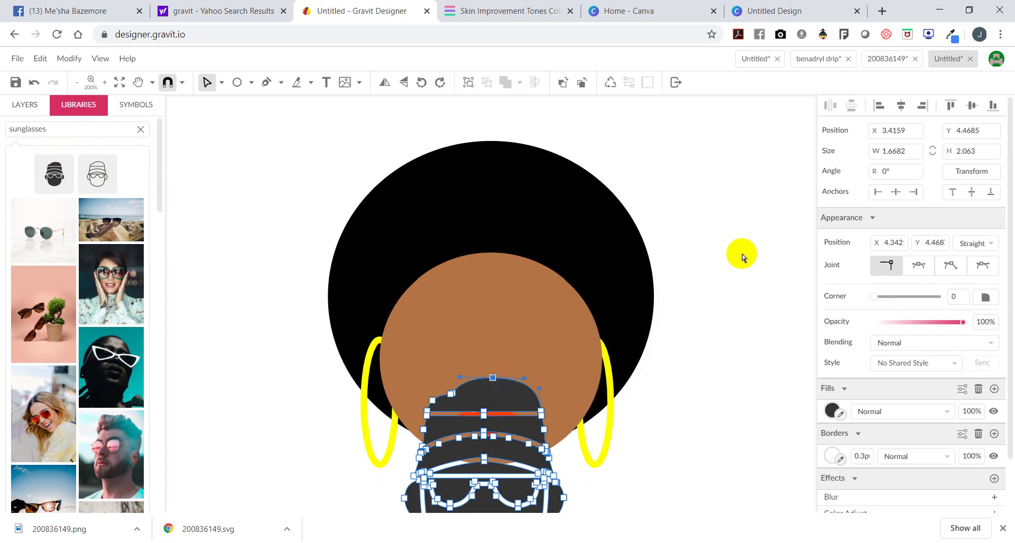
key("Delete")
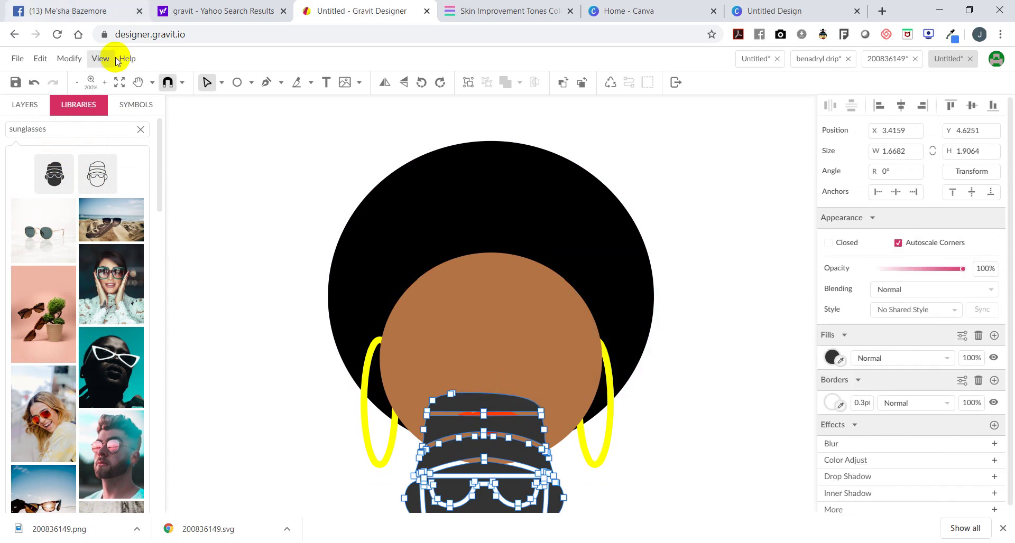
left_click(31, 83)
left_click(30, 83)
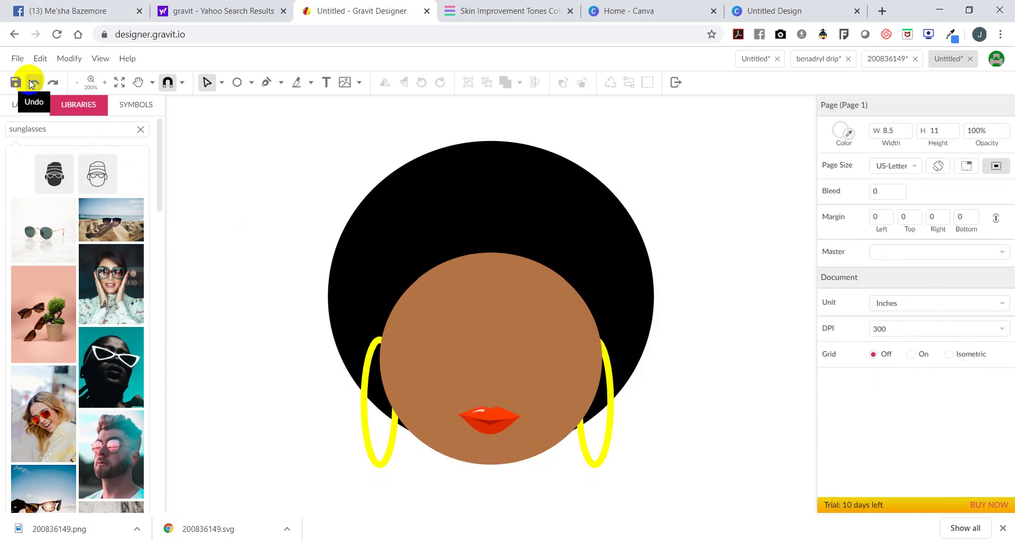
- Examine the sunglasses results, the illustrations, emojis and lines collections, and the document's symbols for usable glasses
scroll(93, 189, "down", 1)
scroll(92, 189, "down", 10)
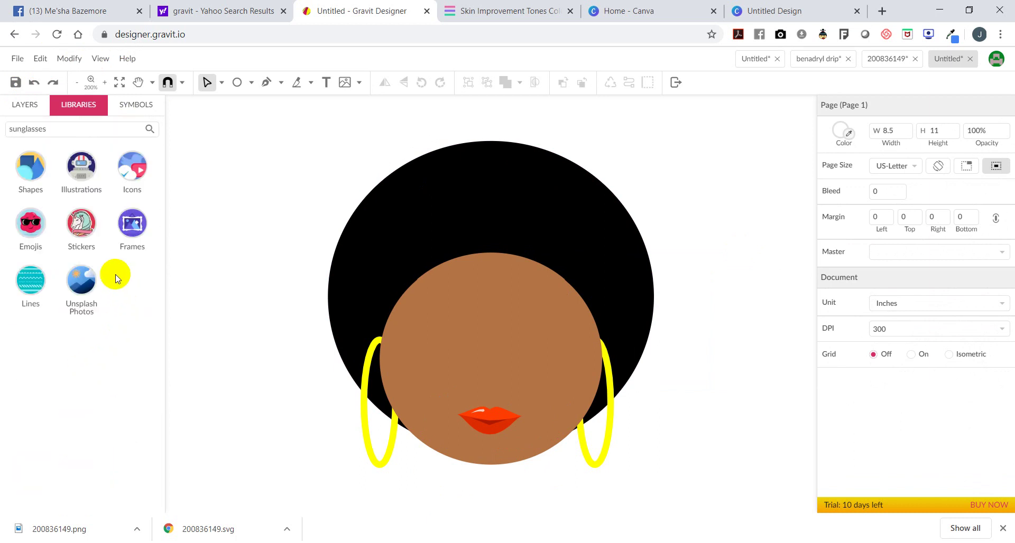
left_click(75, 170)
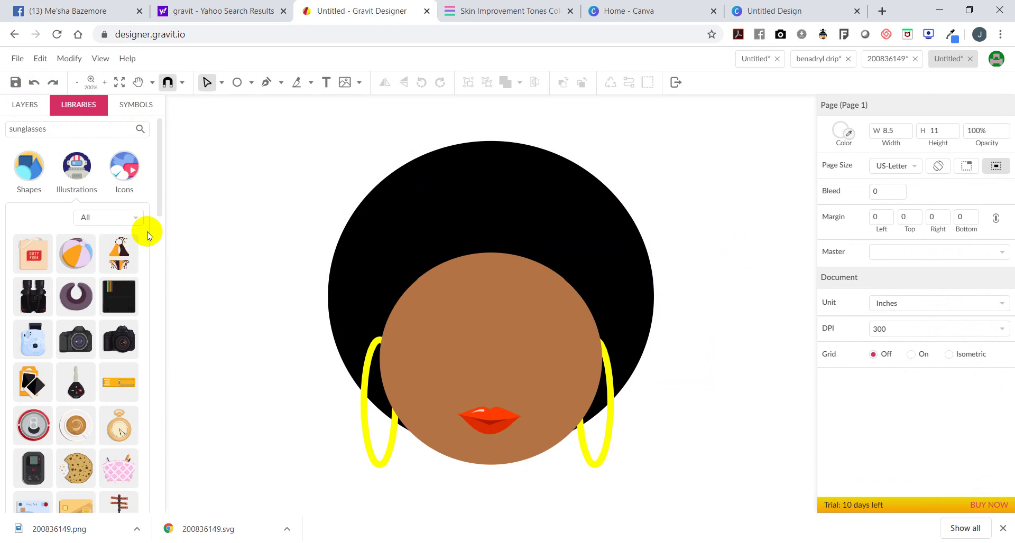
left_click(132, 219)
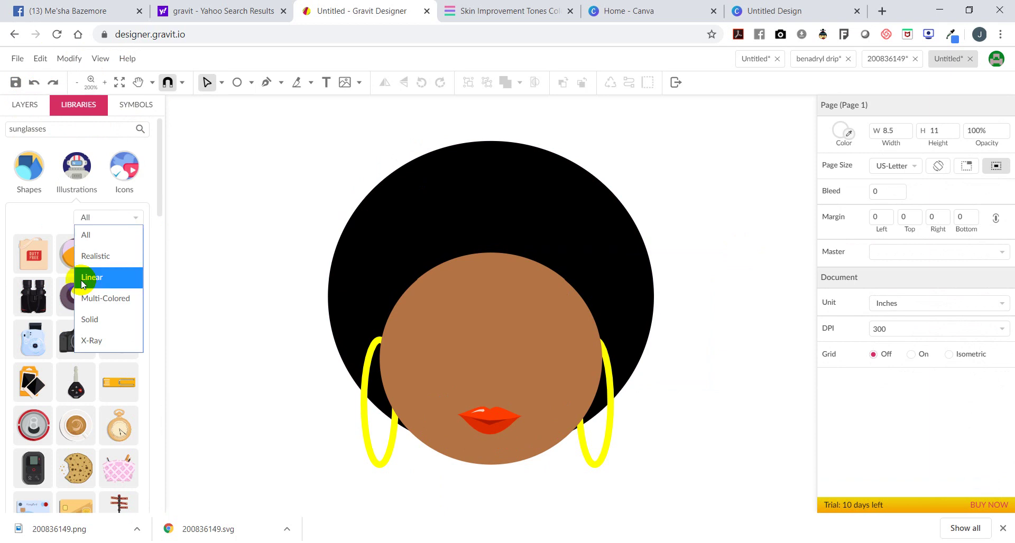
scroll(26, 338, "down", 10)
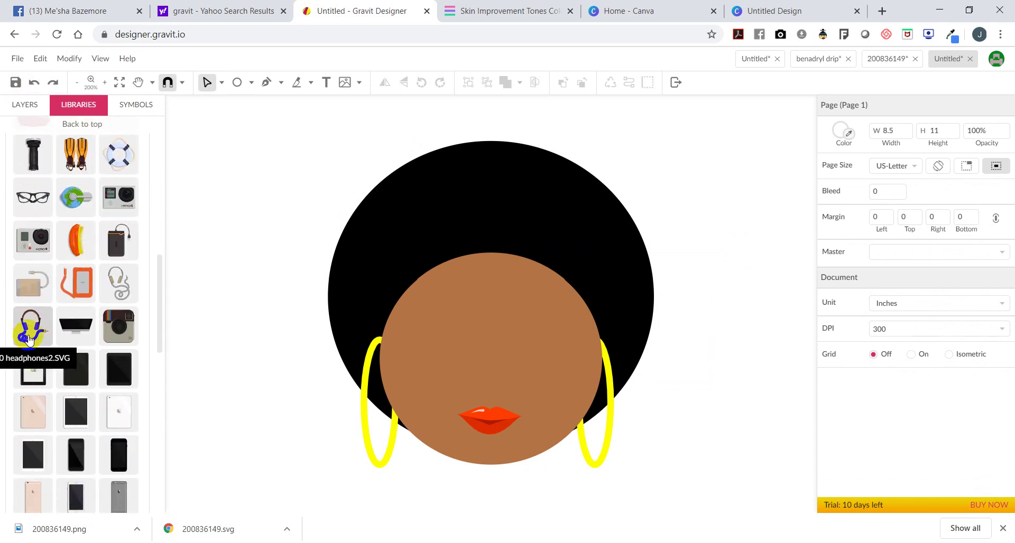
scroll(41, 328, "down", 10)
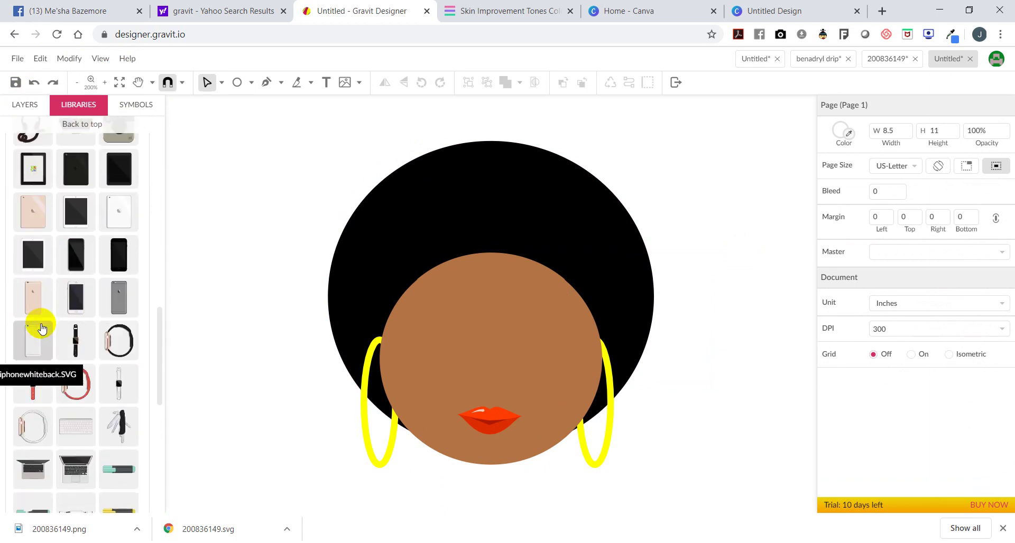
scroll(42, 328, "down", 3)
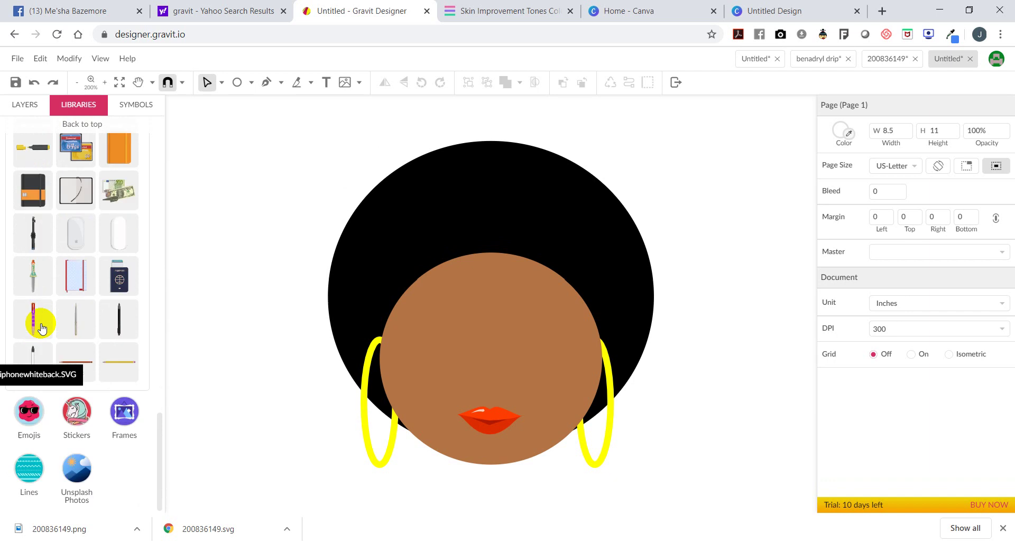
left_click(29, 419)
scroll(69, 351, "down", 3)
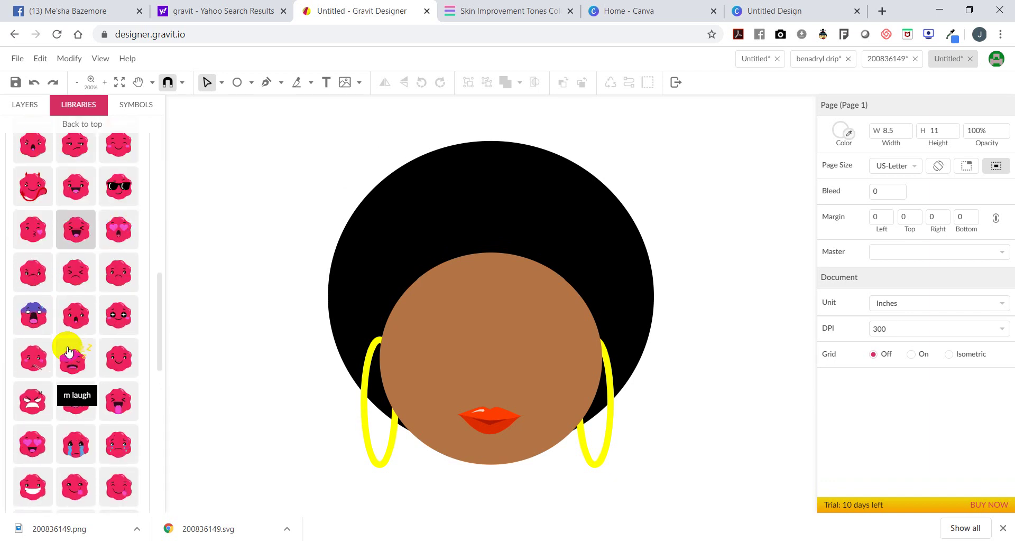
scroll(69, 346, "down", 5)
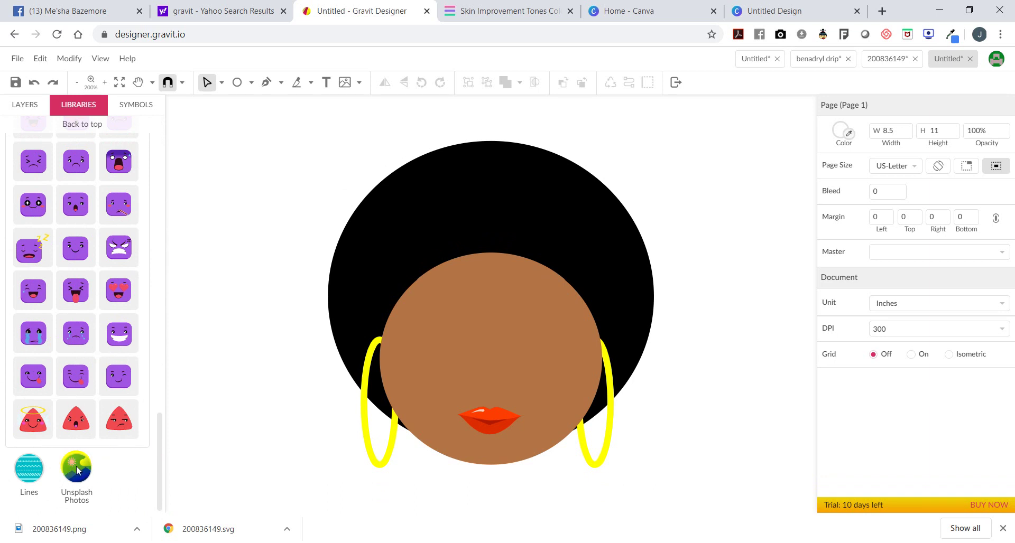
left_click(29, 467)
scroll(144, 338, "down", 5)
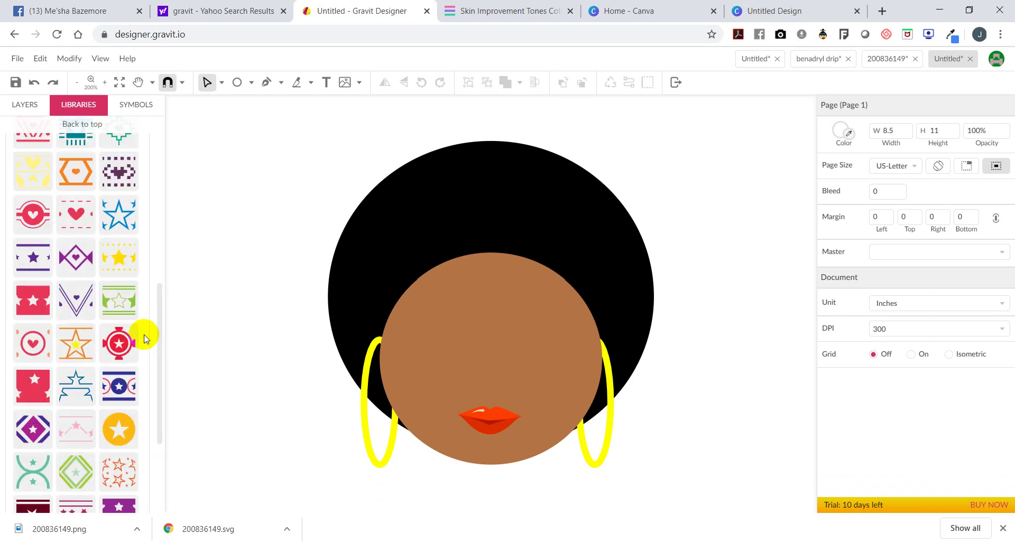
scroll(145, 338, "down", 3)
scroll(144, 337, "up", 10)
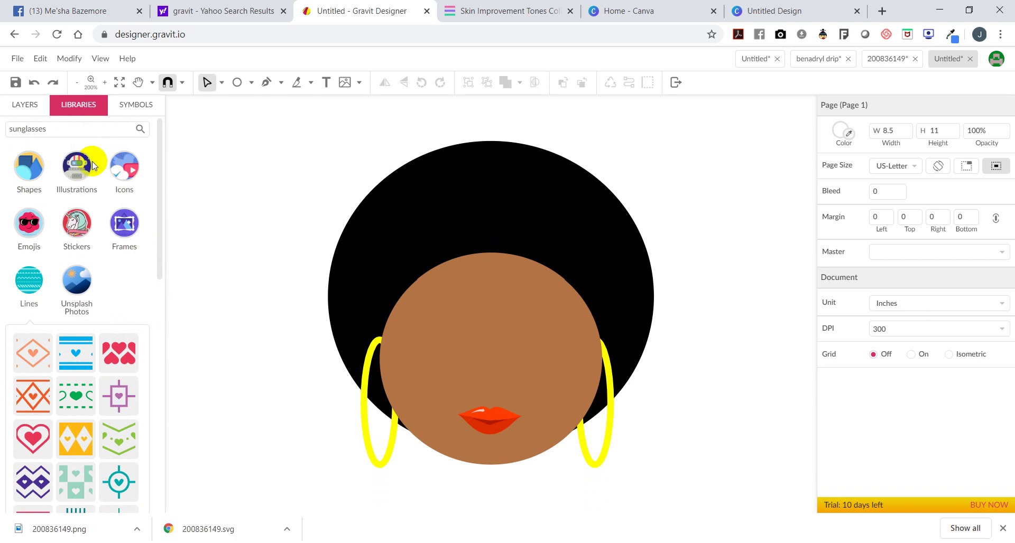
left_click(132, 106)
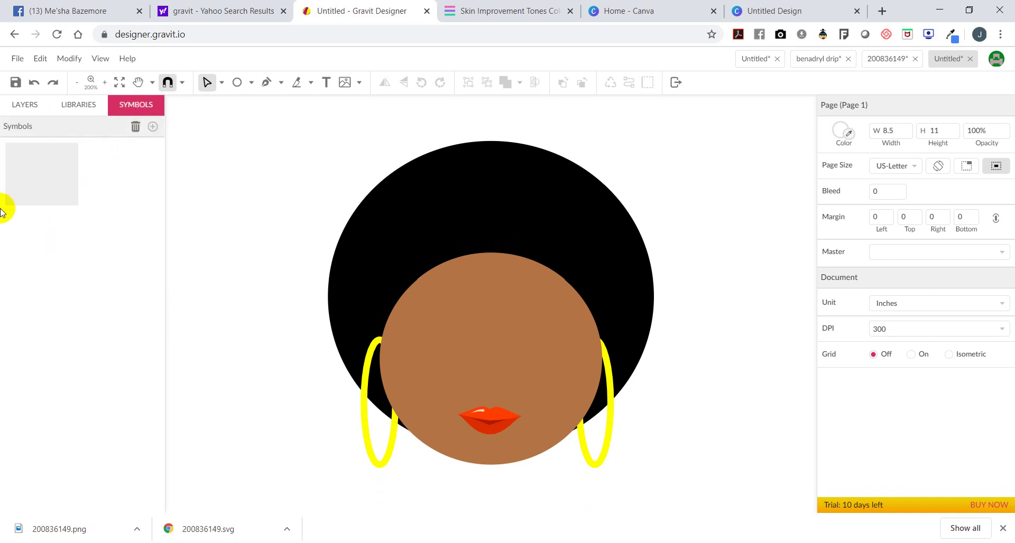
- Move the lip highlight path into the inner lips group in the layer order, above its other paths
left_click(17, 100)
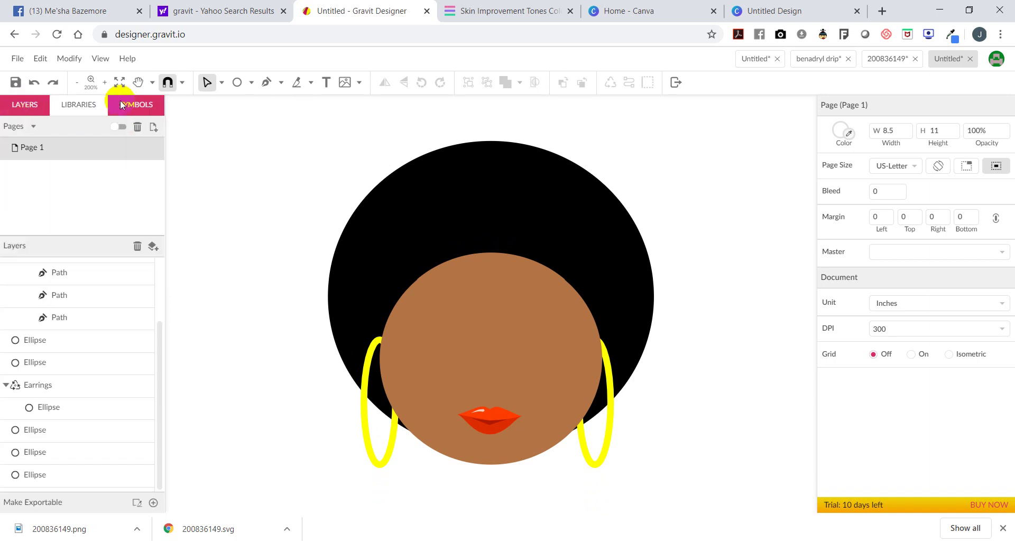
left_click(119, 99)
left_click(18, 114)
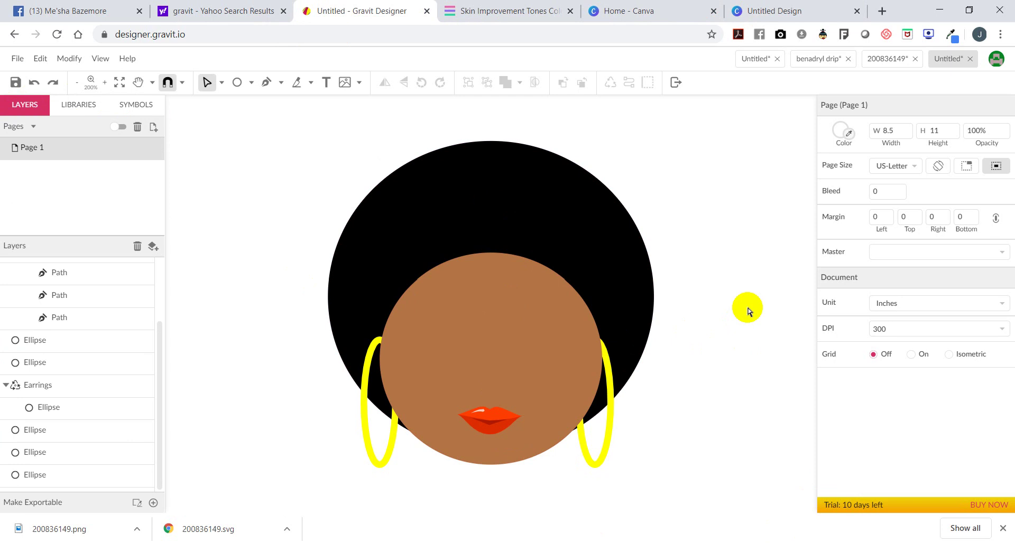
scroll(50, 357, "up", 3)
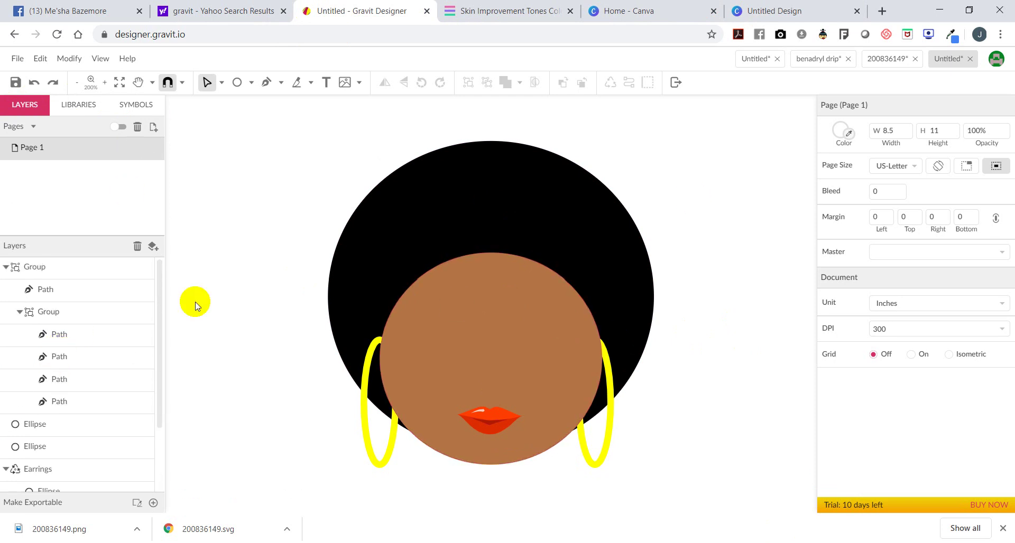
left_click(42, 293)
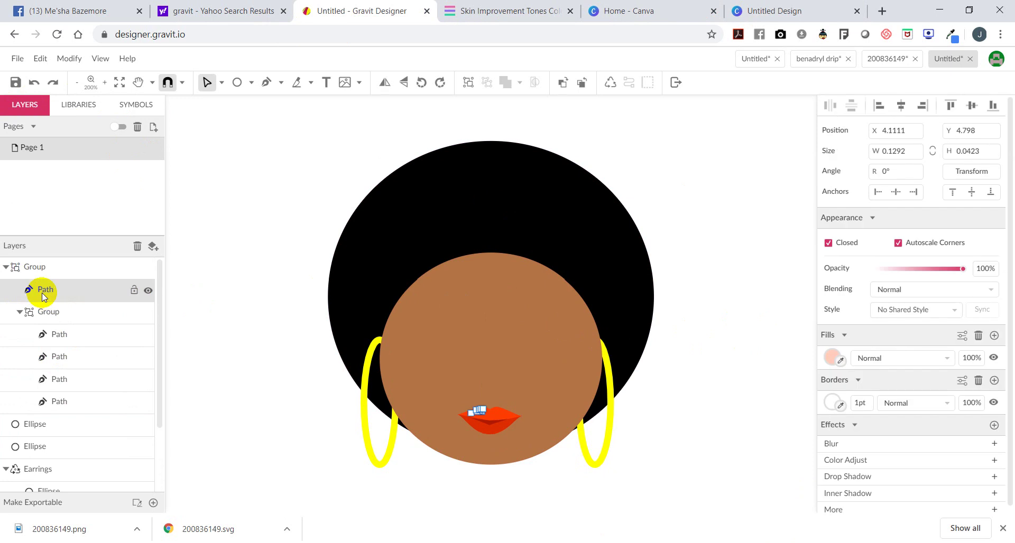
left_click(61, 316)
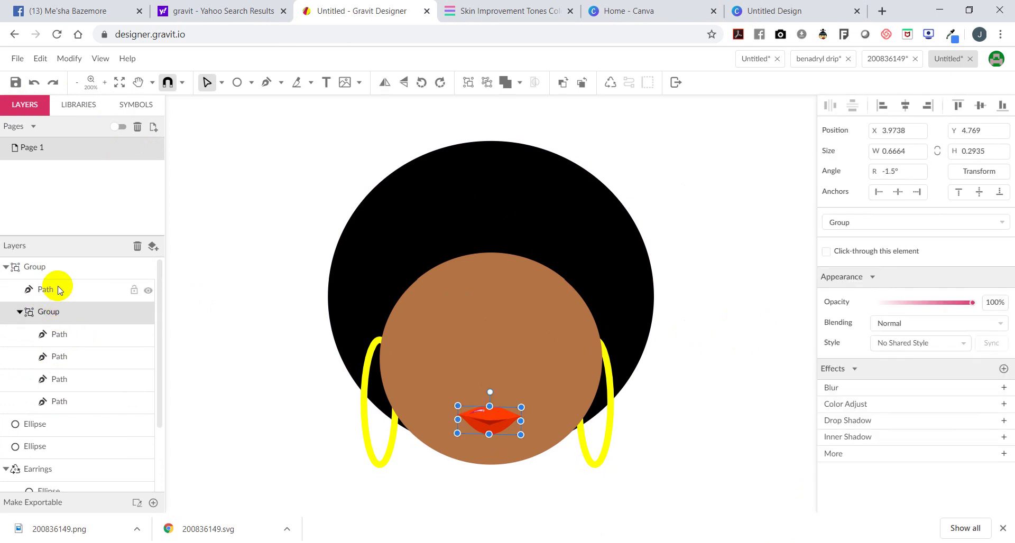
left_click_drag(60, 290, 73, 327)
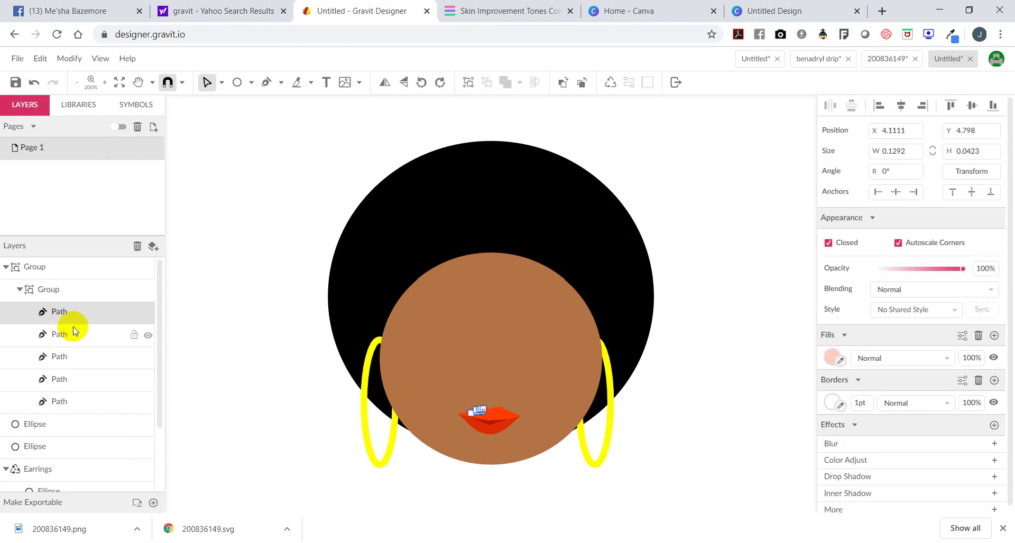
- Rename the inner group that holds the lip paths as Lips
left_click(33, 294)
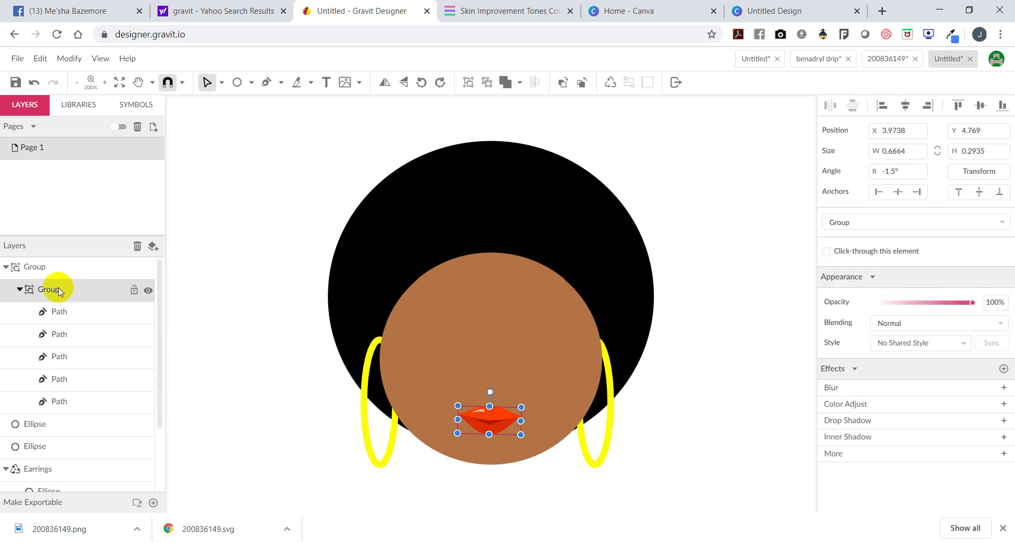
double_click(58, 288)
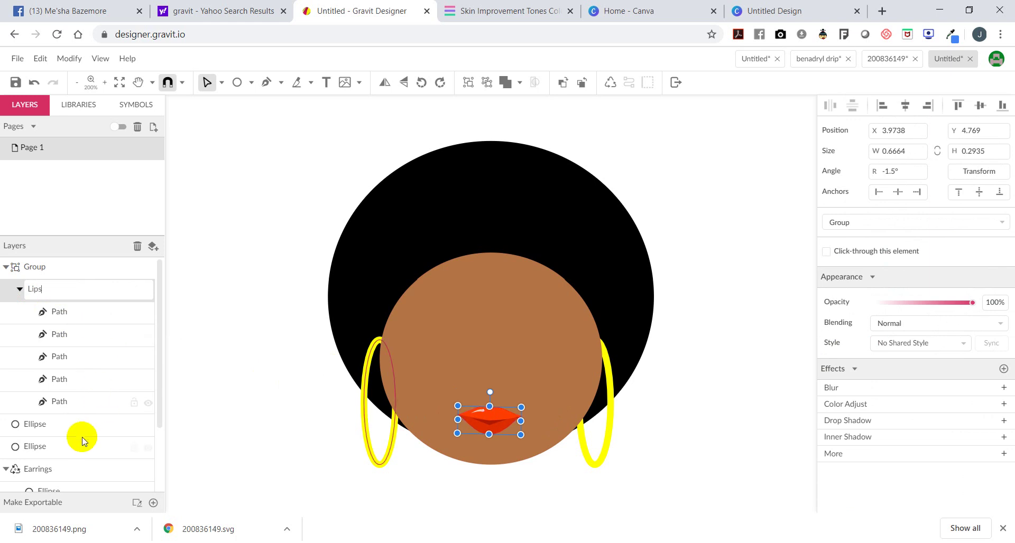
key("Return")
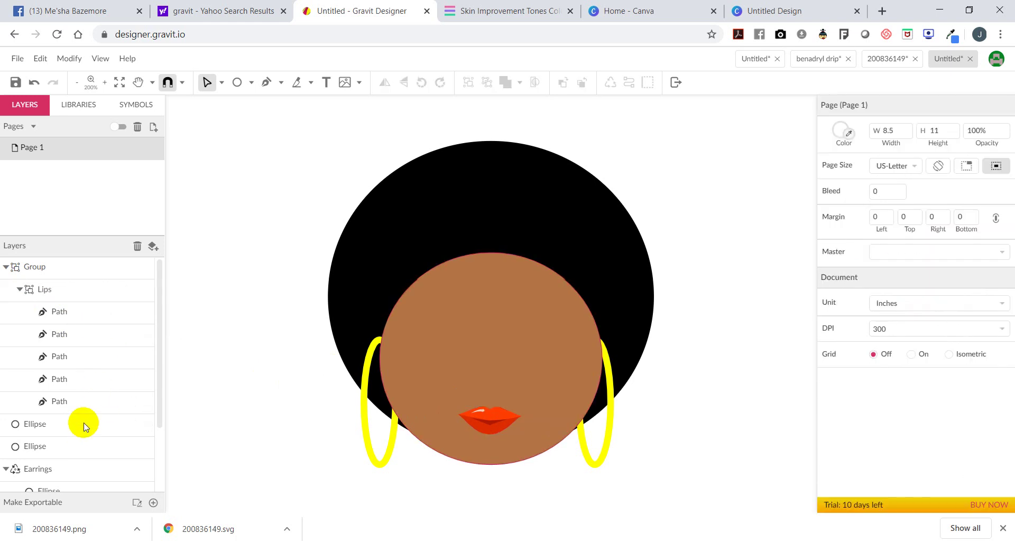
- Rename the bronze-brown face ellipse's layer as face
left_click(49, 429)
double_click(49, 429)
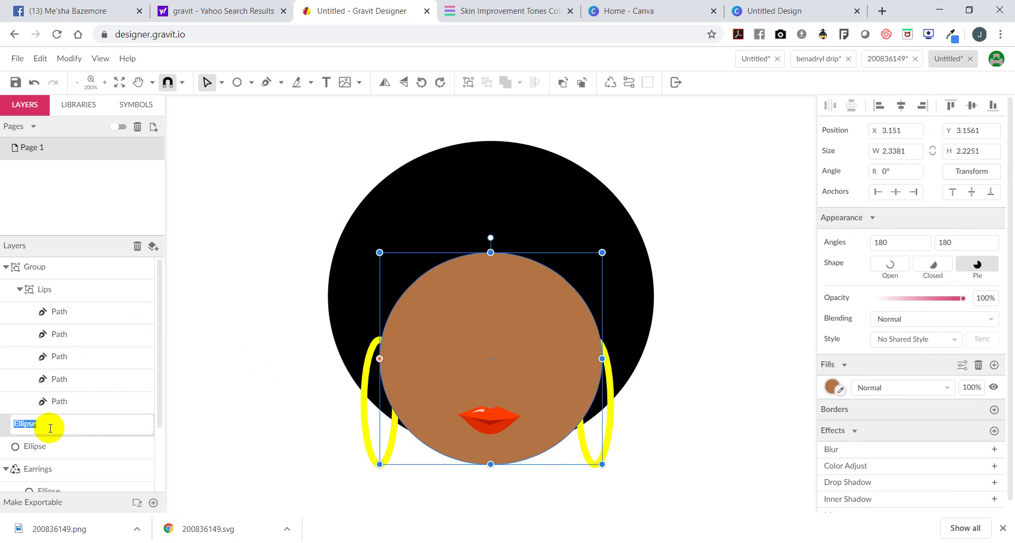
type("face")
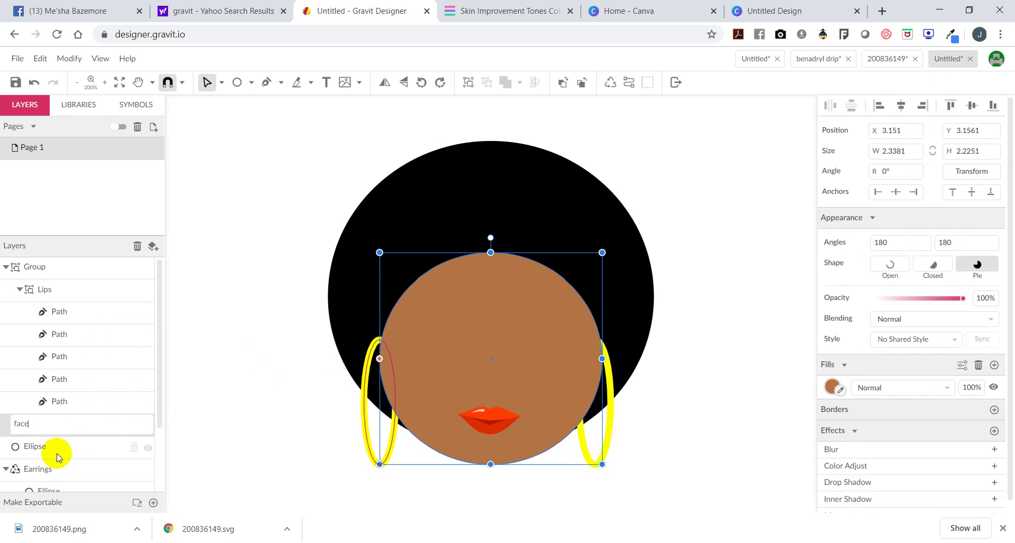
key("Return")
- Rename the left hoop's ellipse layer, directly beneath the face, as earring
double_click(57, 454)
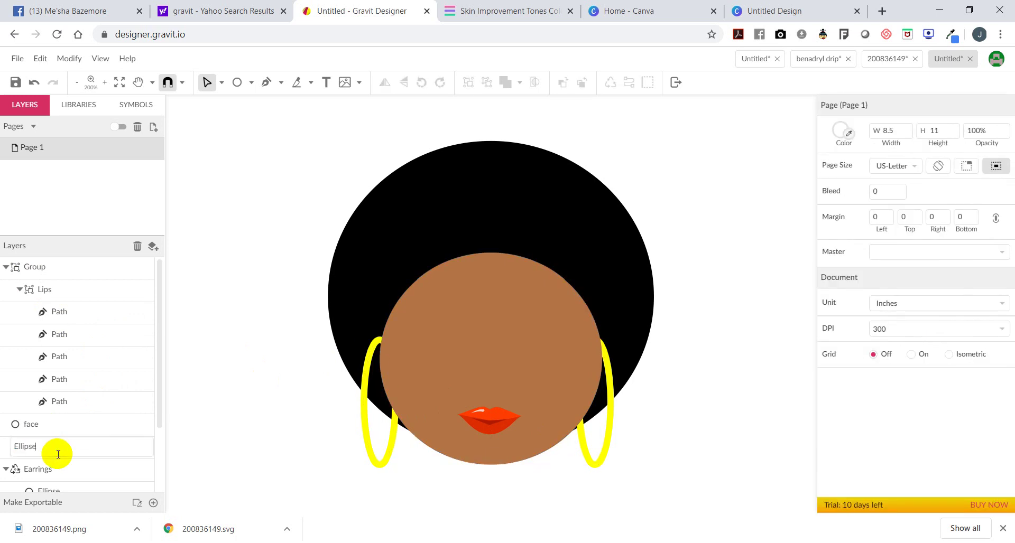
left_click(105, 450)
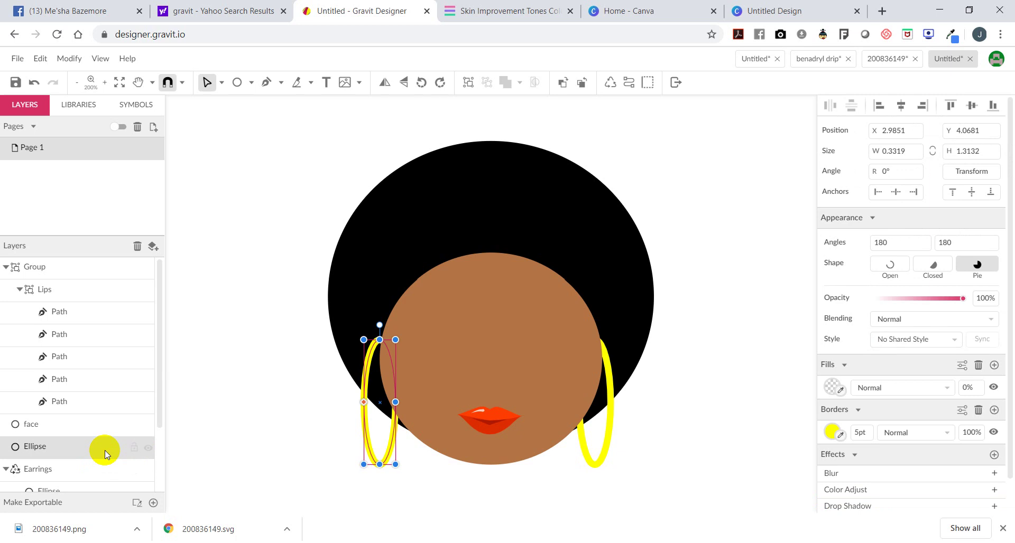
double_click(69, 448)
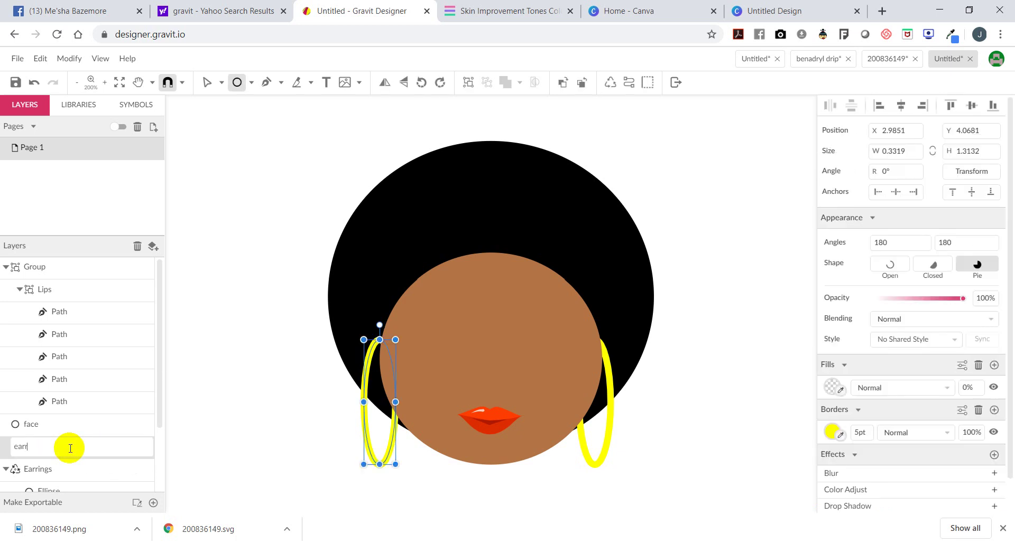
key("Return")
key("Escape")
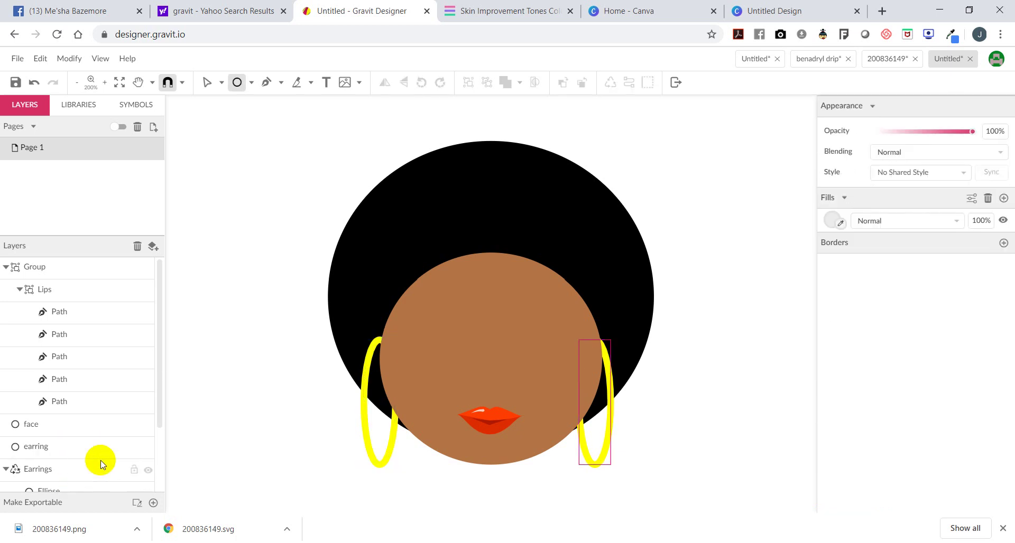
- Move the right hoop's ellipse out of the Earrings symbol in the layer order, and delete the emptied Earrings layer
scroll(105, 454, "down", 2)
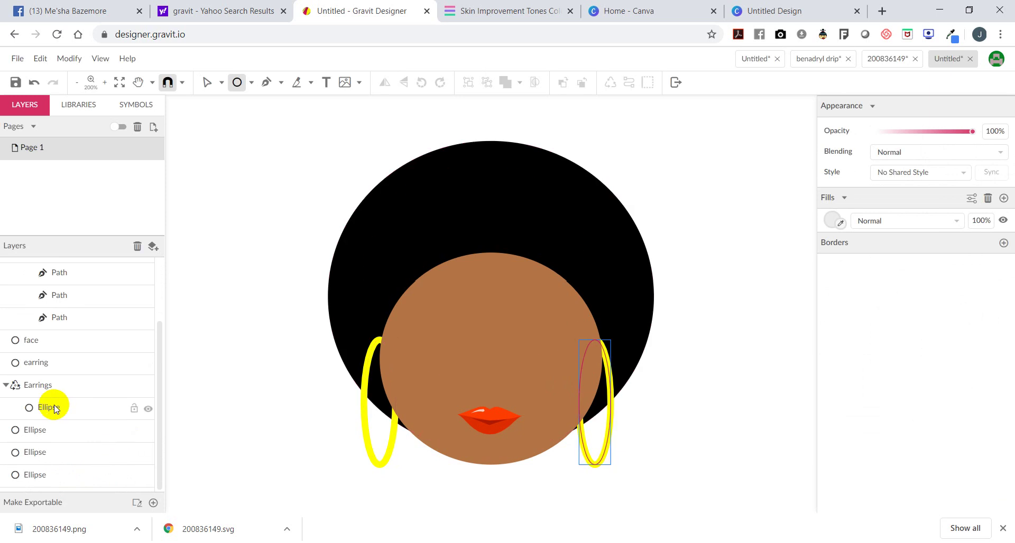
left_click_drag(55, 409, 40, 380)
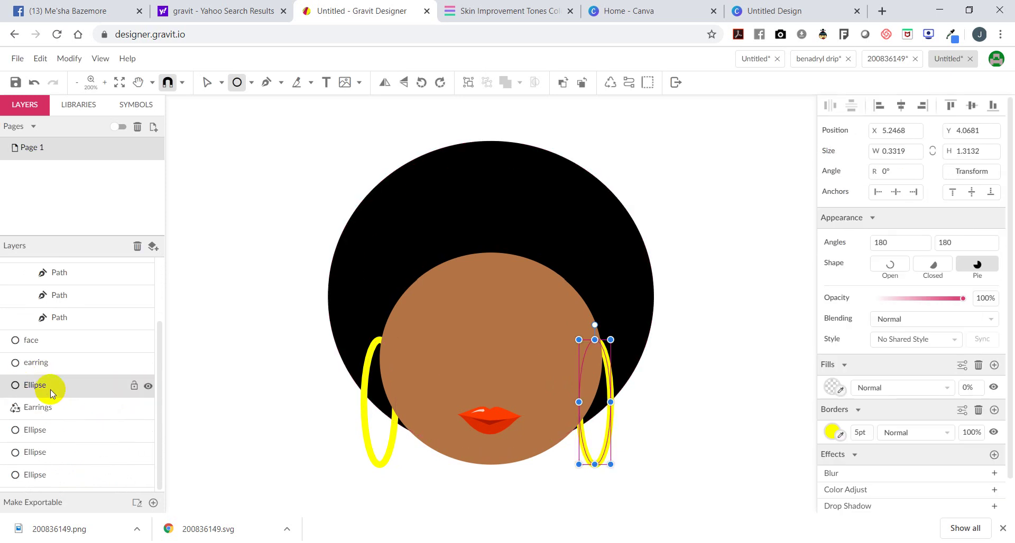
left_click(35, 414)
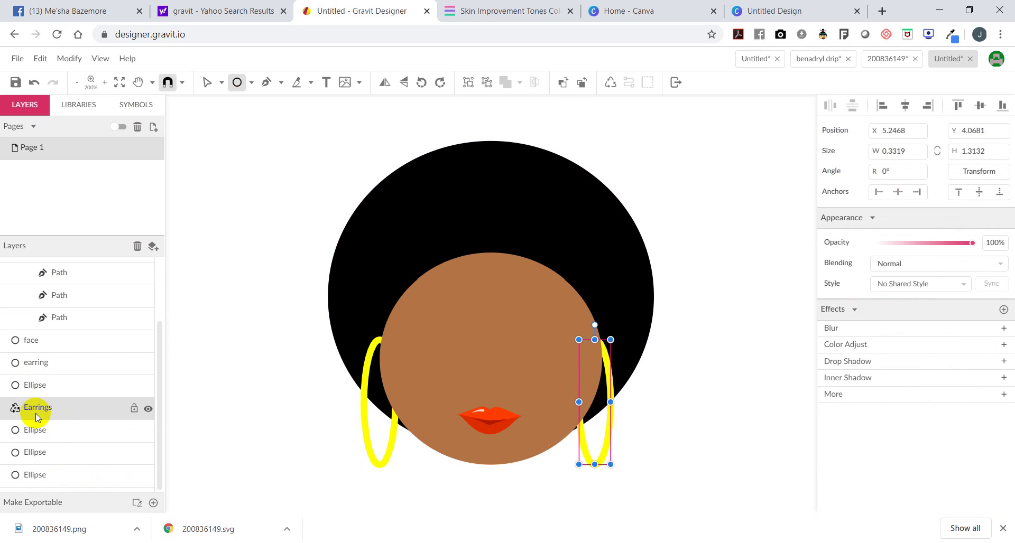
key("Delete")
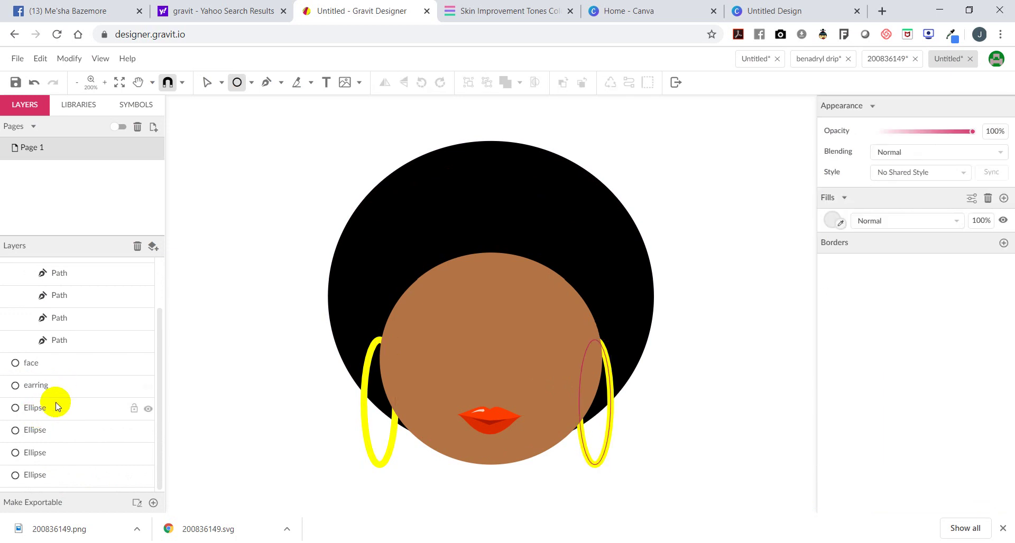
- Rename the right hoop's ellipse layer as earring
left_click(55, 412)
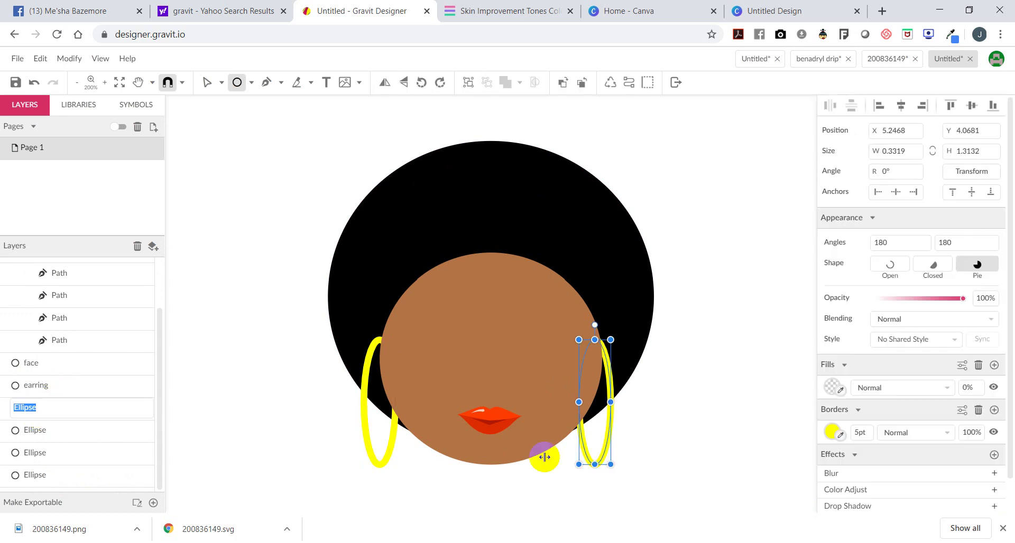
double_click(106, 408)
type("earring")
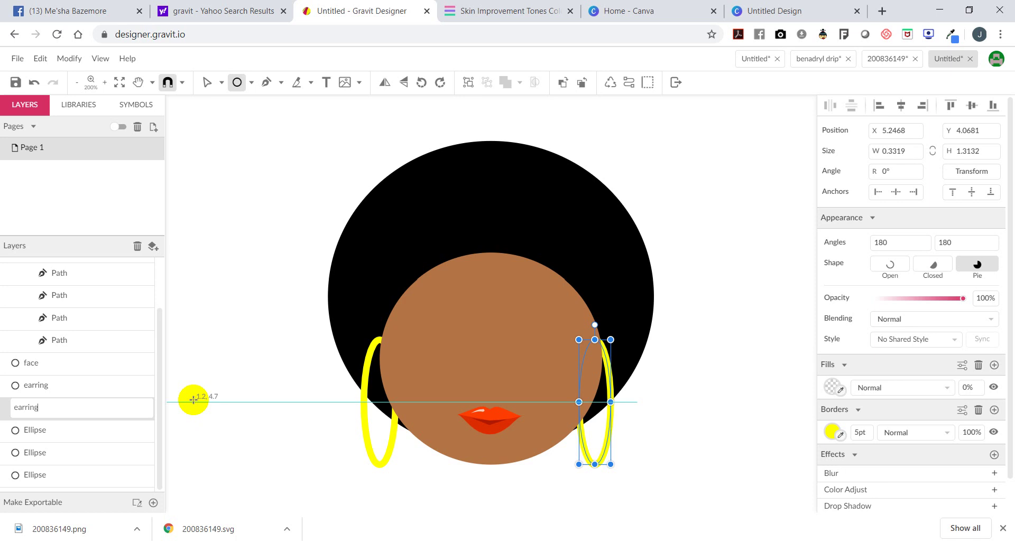
left_click(193, 399)
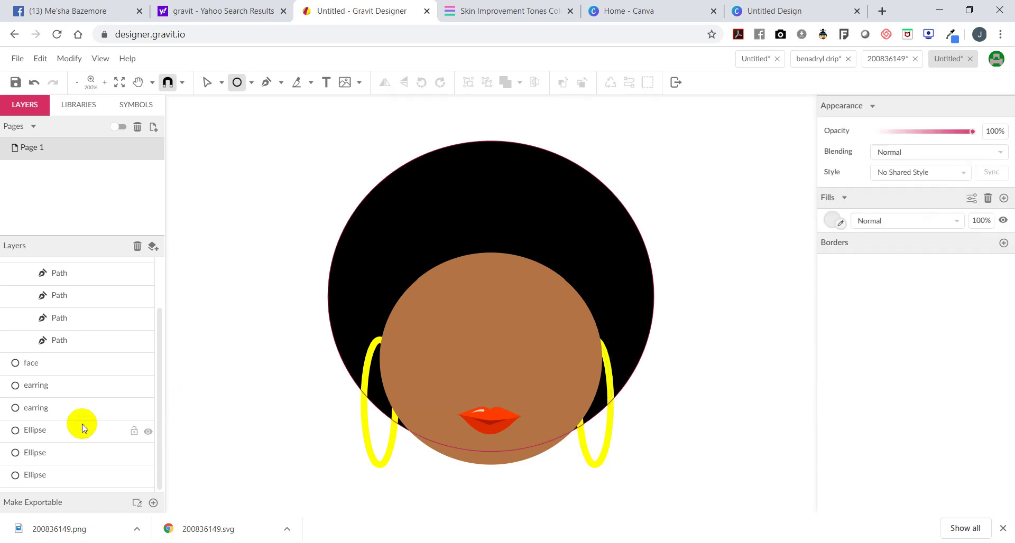
- Rename the large black ellipse's layer, directly beneath the two earring layers, as hair
double_click(20, 428)
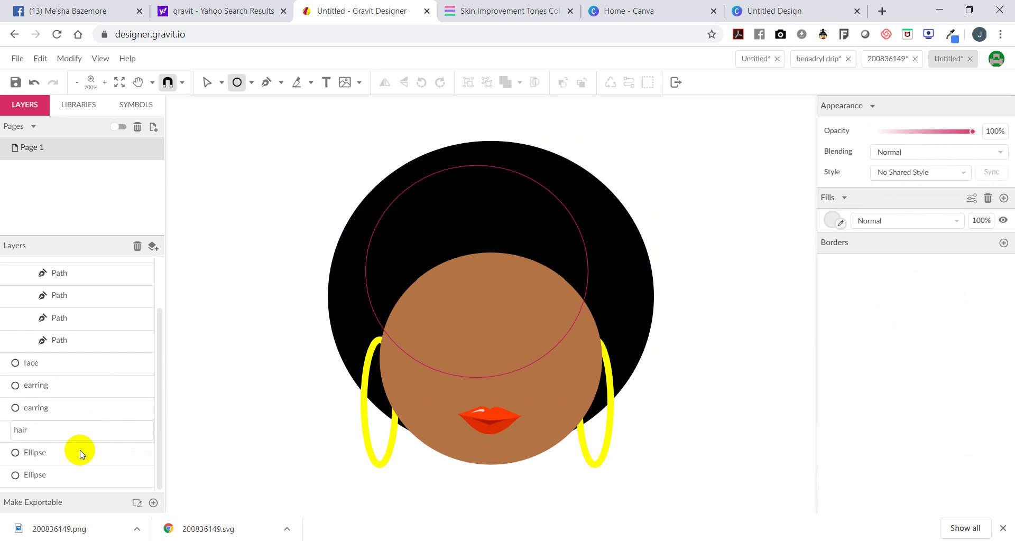
left_click(35, 455)
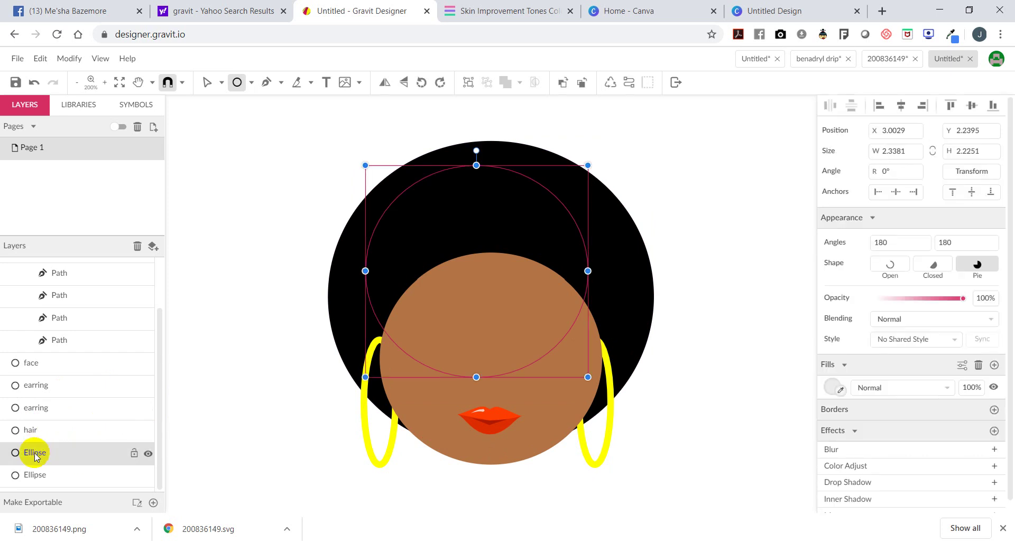
key("Escape")
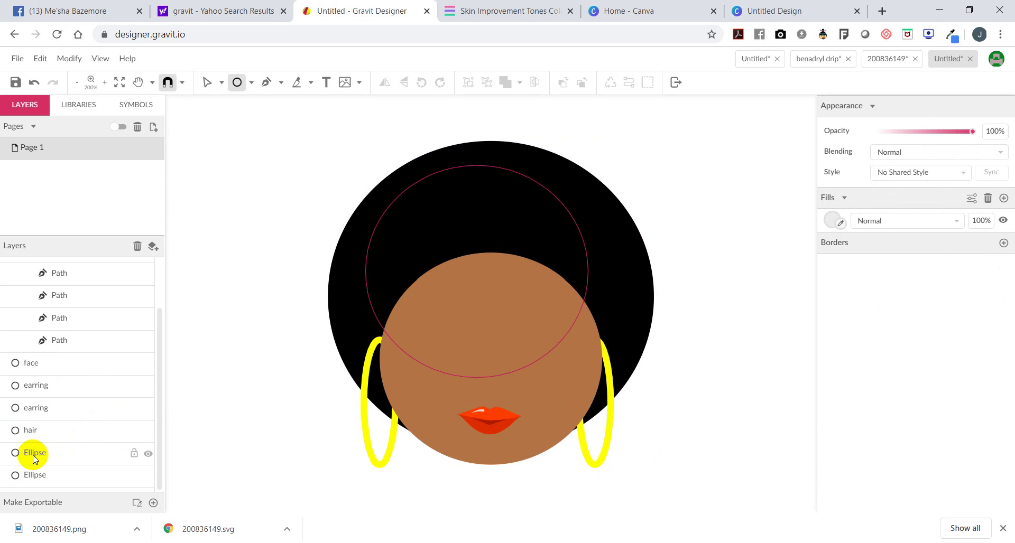
- Move the hidden pale grey ellipse up into the Lips group, beneath the lip paths, and fill it with black (#000000)
mouse_move(66, 257)
left_mouse_down()
mouse_move(73, 199)
mouse_move(16, 294)
mouse_move(18, 356)
left_mouse_up()
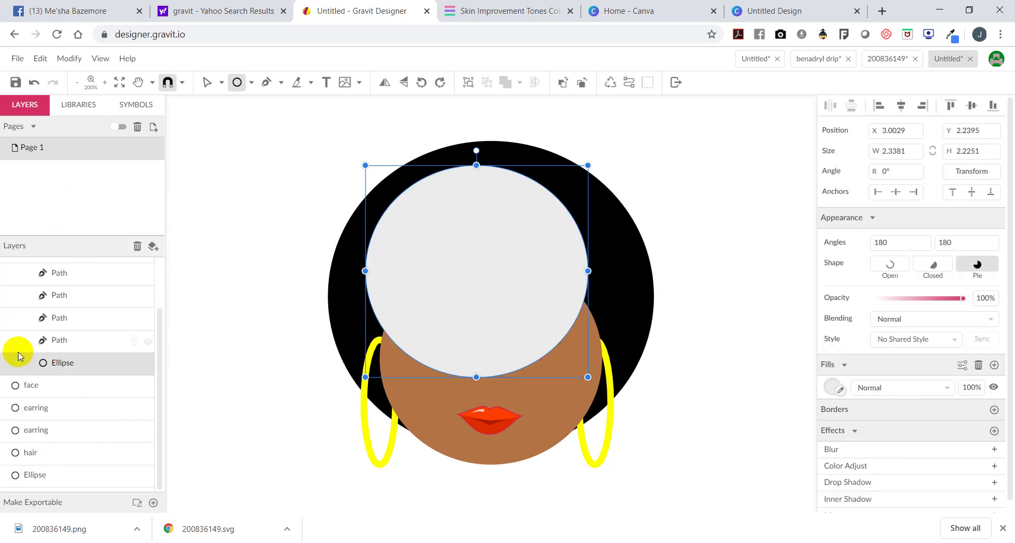
left_click(831, 385)
left_click(841, 353)
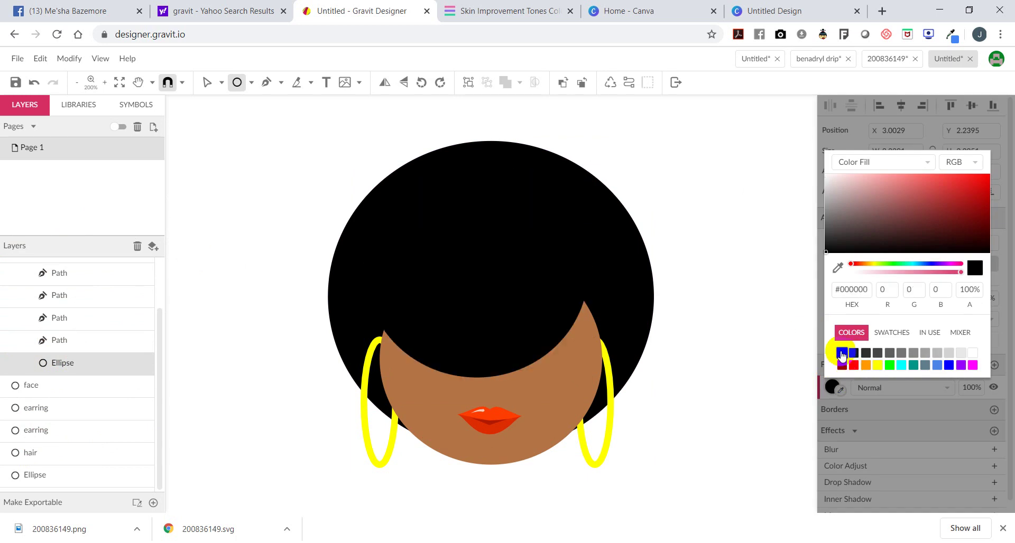
- Shift the new black ellipse over the left side of the forehead and narrow it to about 1.96 in wide
left_click(507, 248)
left_click_drag(507, 242, 485, 249)
mouse_move(548, 273)
left_mouse_down()
mouse_move(577, 270)
mouse_move(529, 271)
left_mouse_up()
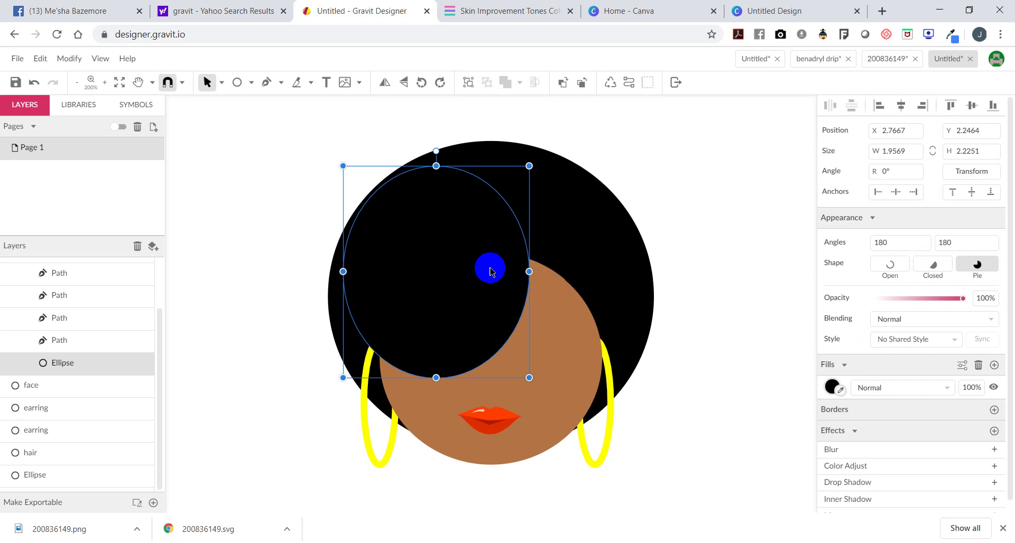
- Duplicate the black fringe ellipse, place the copy over the right side of the forehead, and shorten it to about 1.64 in high
key("ctrl+d")
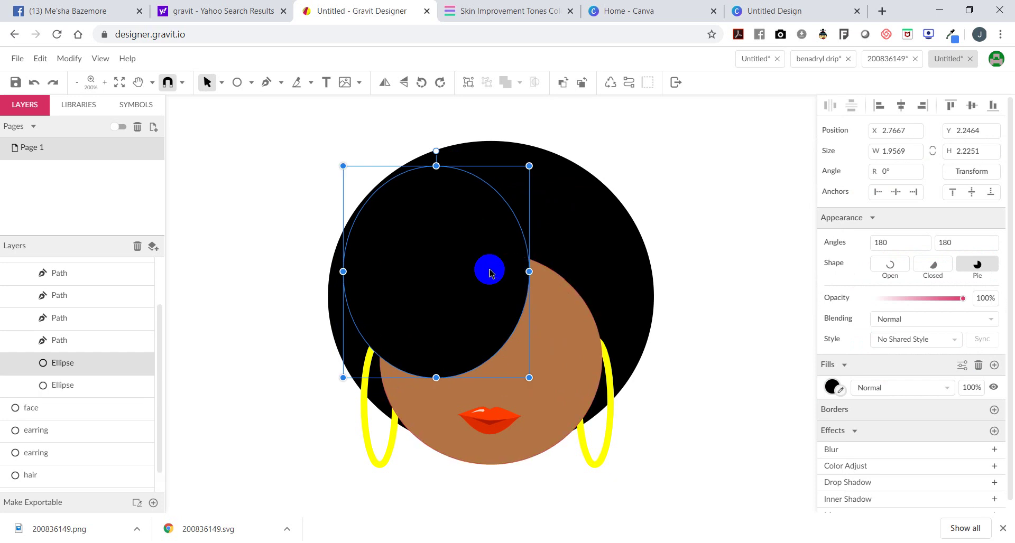
left_click_drag(402, 292, 553, 282)
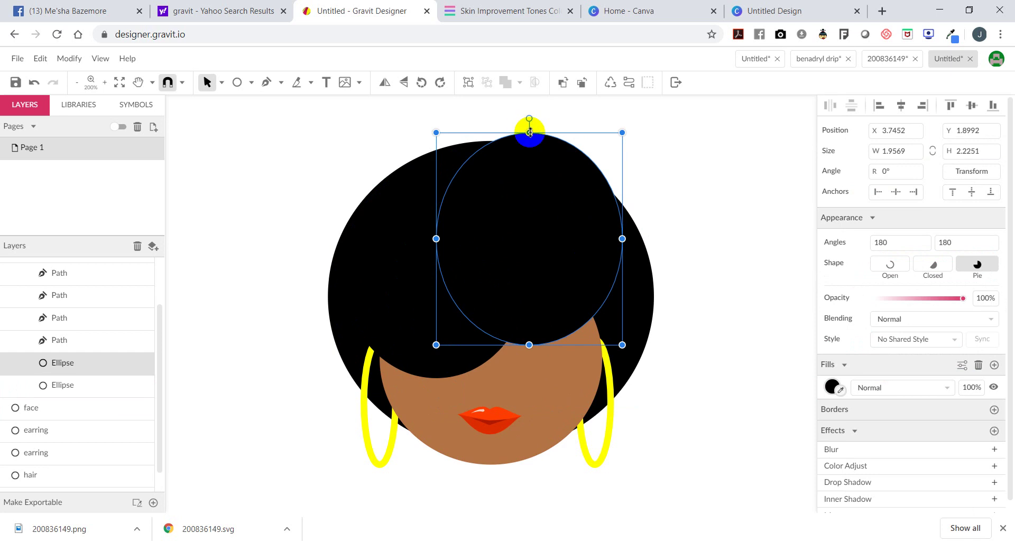
left_click(680, 279)
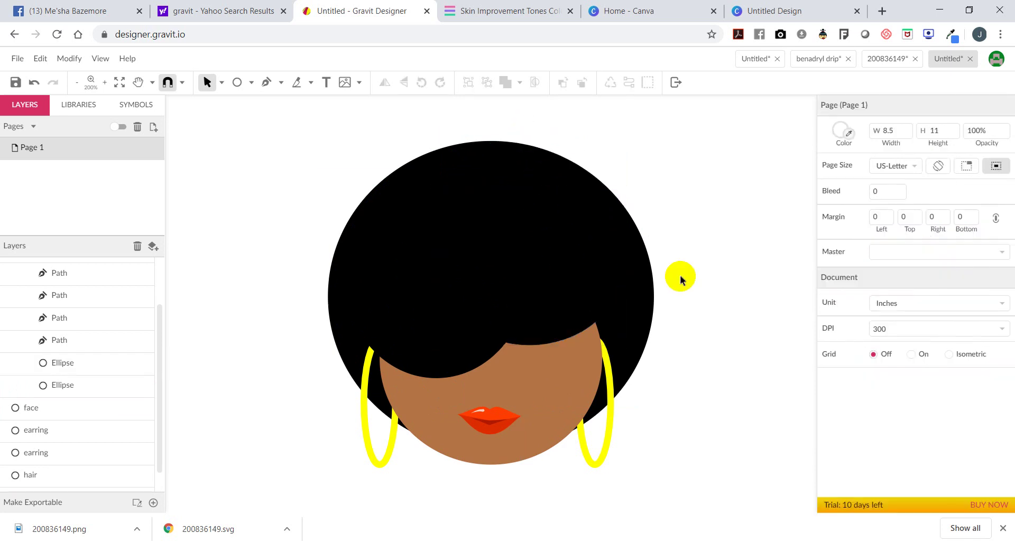
left_click(503, 245)
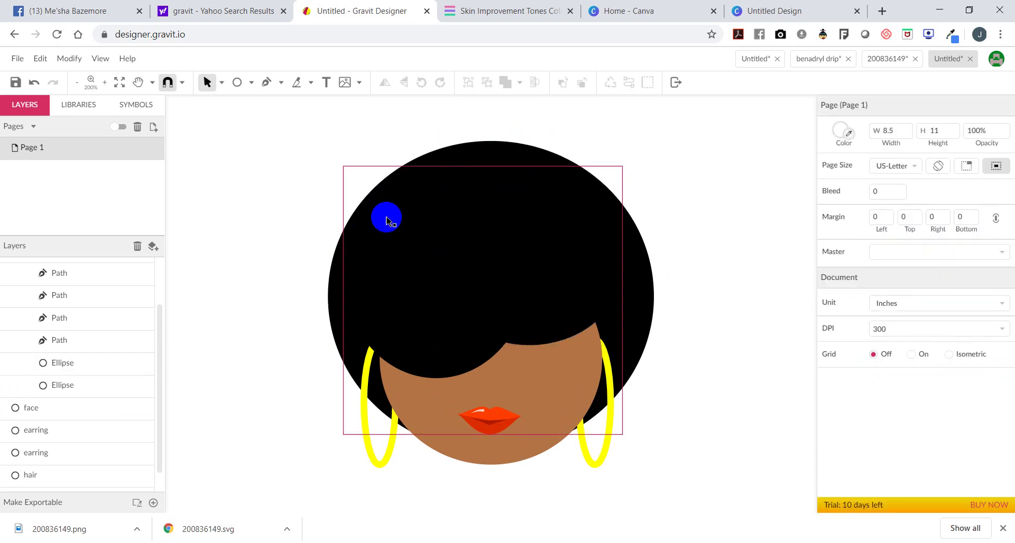
left_click(658, 176)
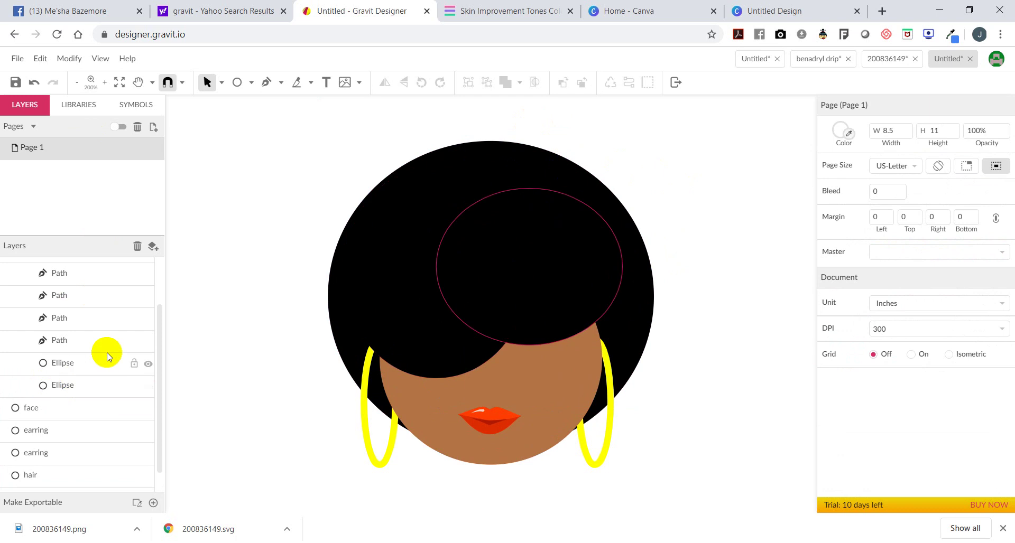
- Move both black fringe ellipses out of the Lips group to directly above the face layer, keeping the right one on top
scroll(100, 354, "up", 2)
left_click(61, 423)
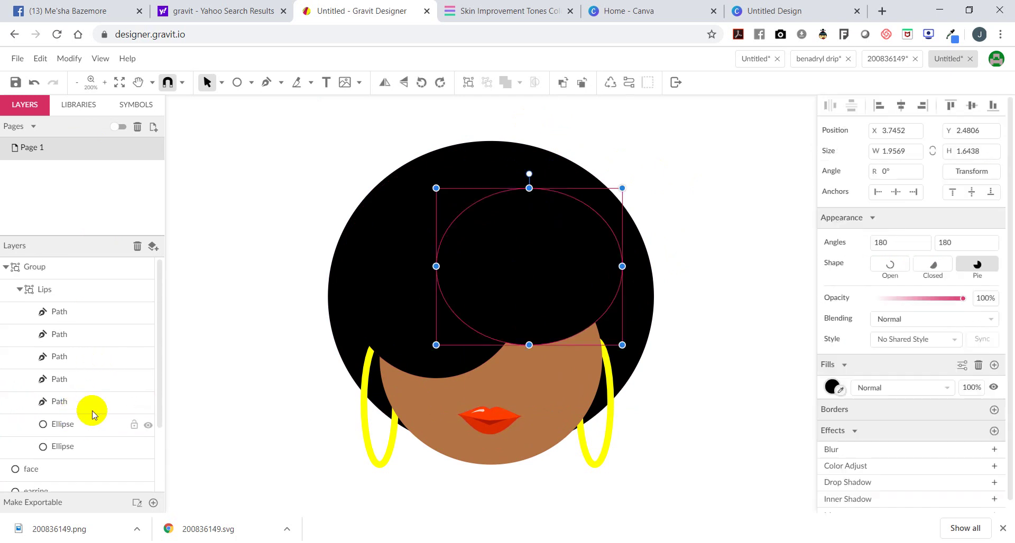
scroll(159, 391, "down", 3)
left_click_drag(57, 340, 3, 385)
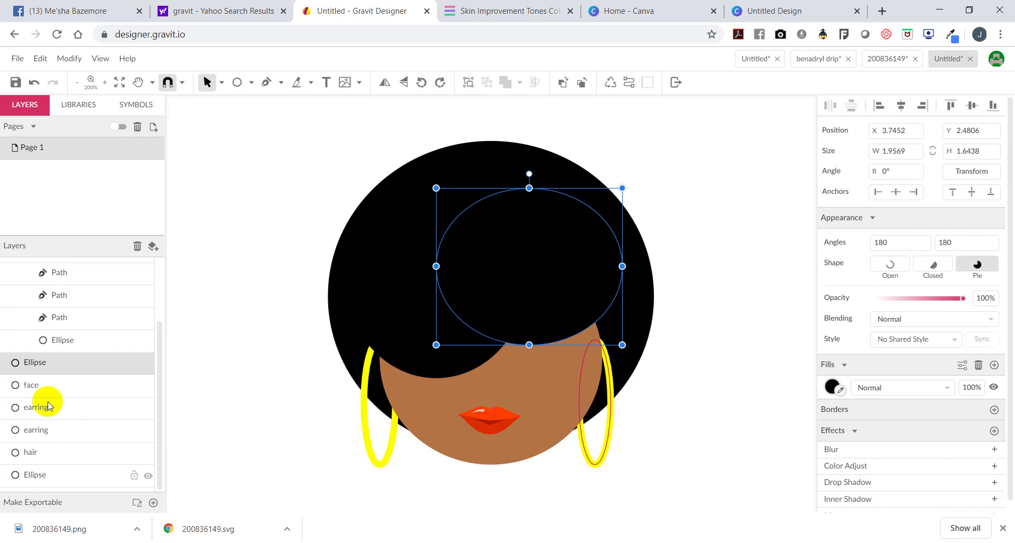
left_click_drag(78, 339, 27, 398)
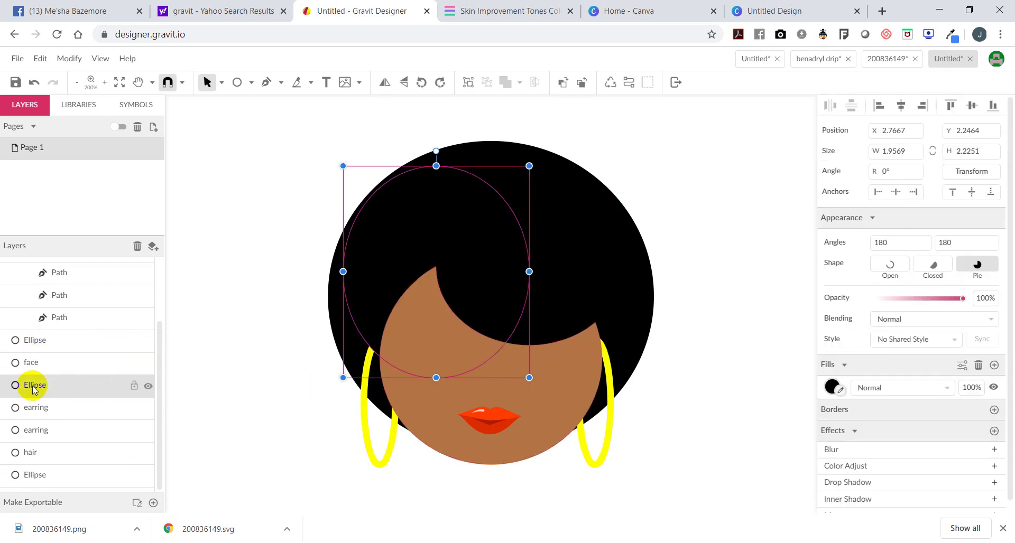
left_click_drag(37, 385, 16, 363)
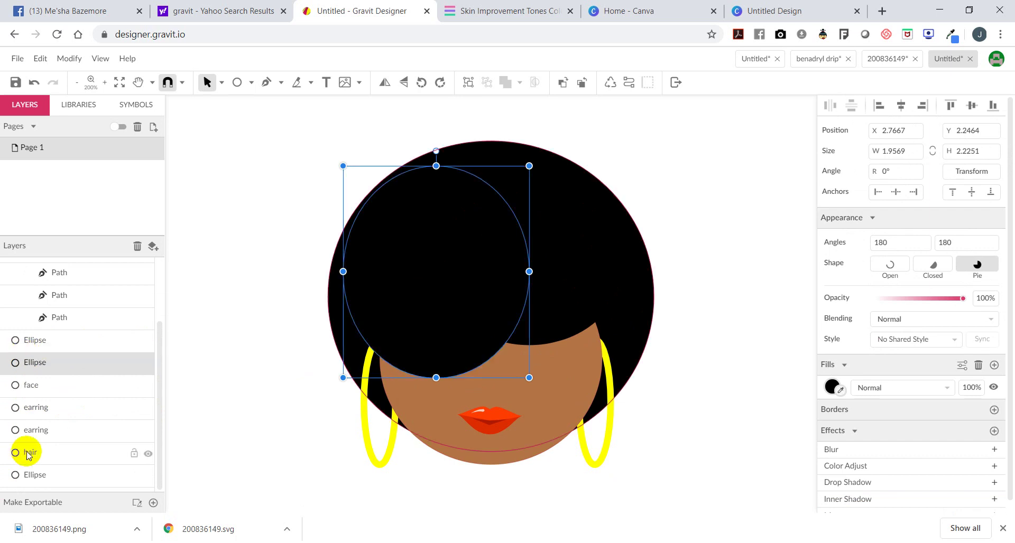
- Rename the right fringe ellipse's layer as hair
left_click(51, 342)
double_click(51, 342)
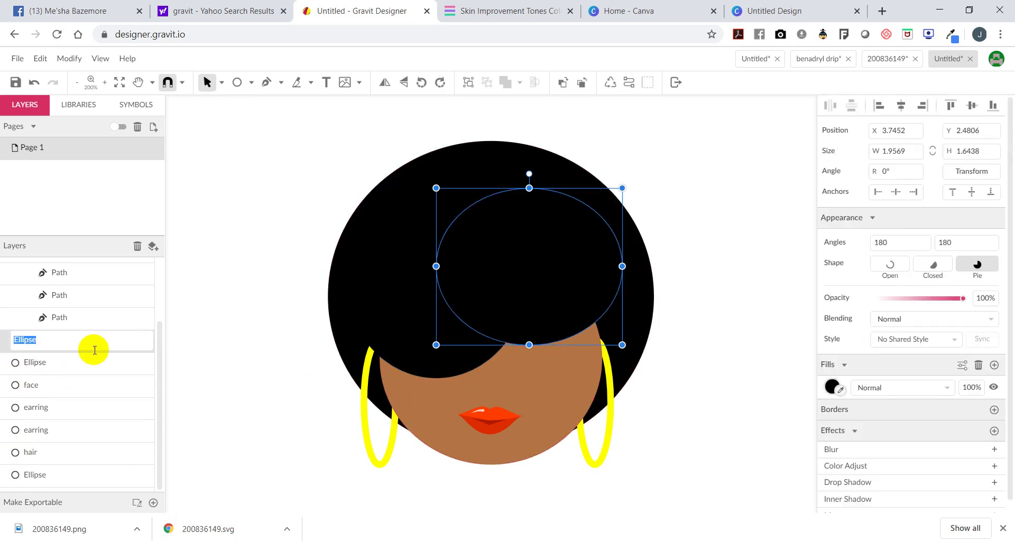
type("hair")
key("Return")
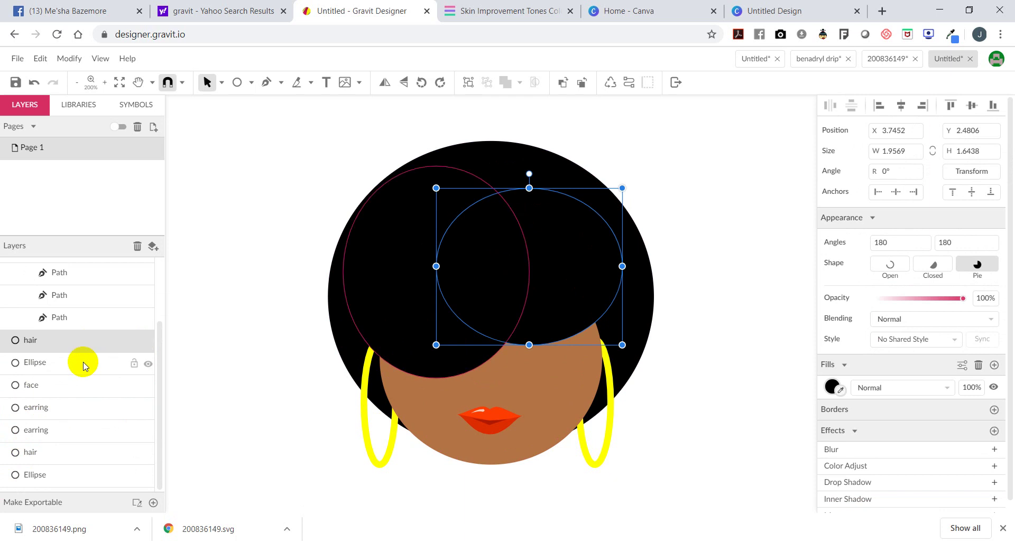
left_click(82, 363)
key("Escape")
key("h")
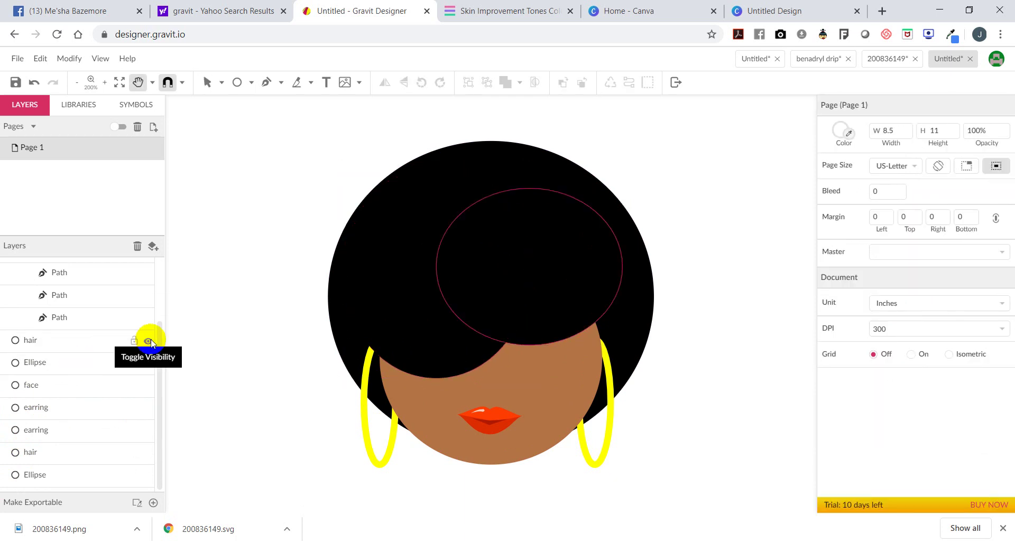
key("r")
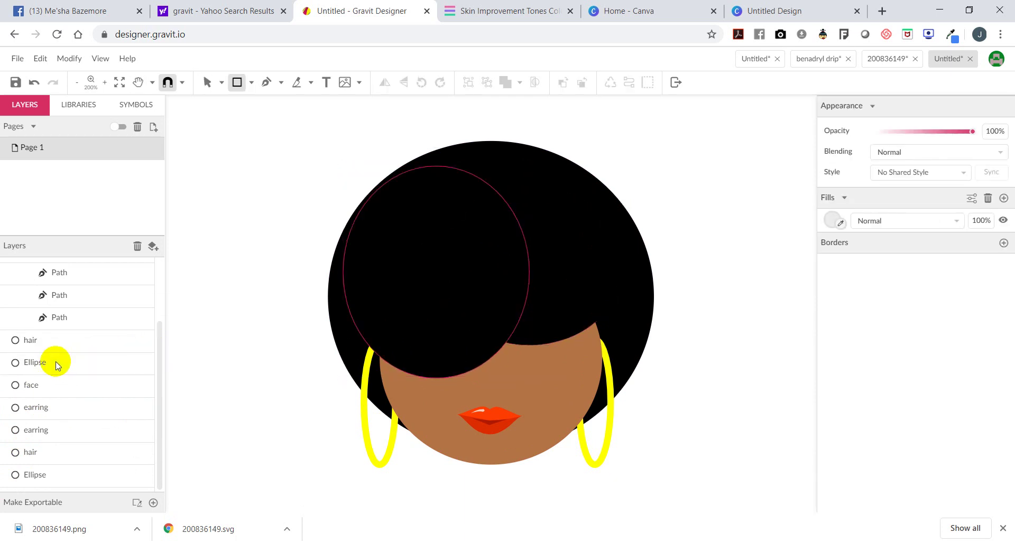
left_click(27, 363)
key("Escape")
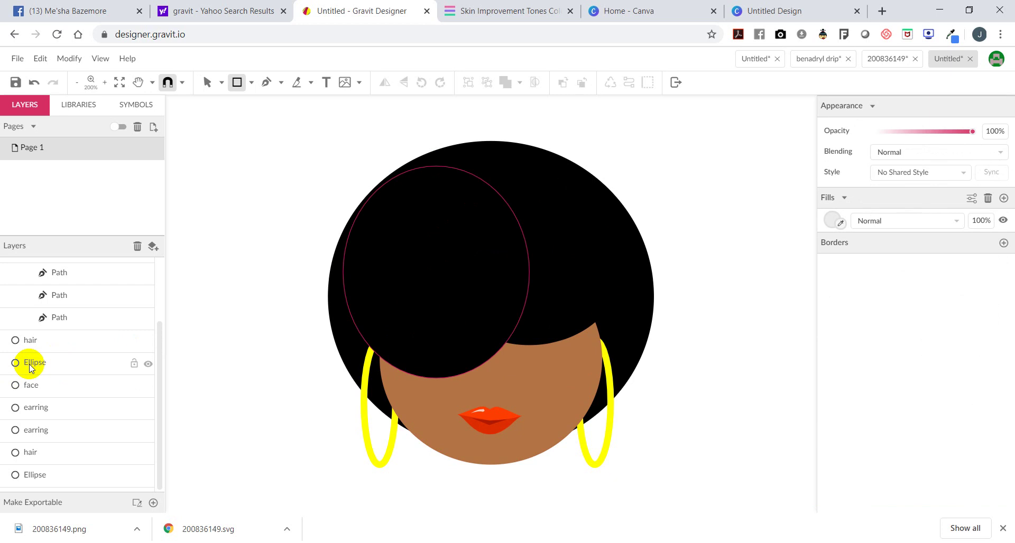
right_click(49, 362)
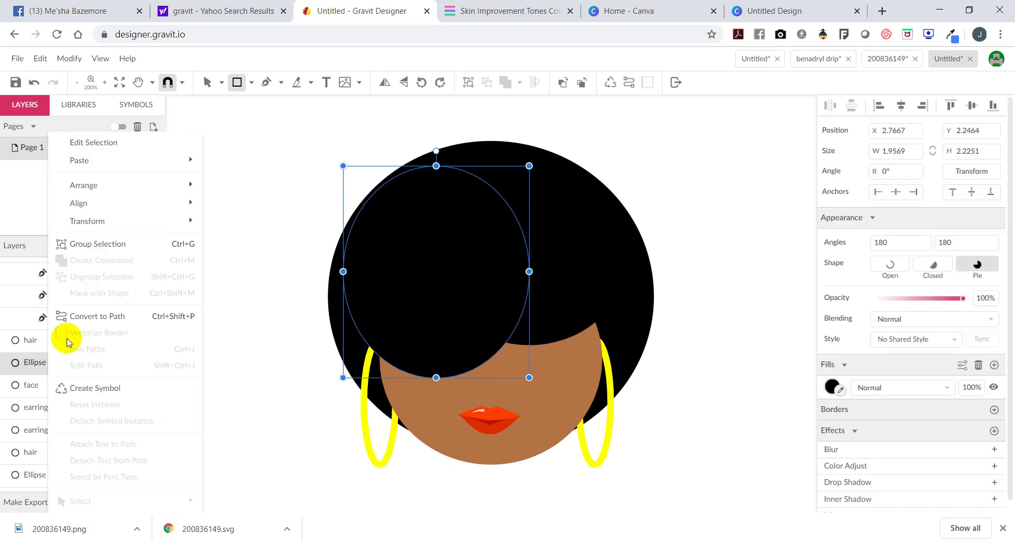
- Rename the bronze-brown face ellipse's layer as hair, and move the large black hair layer above both earring layers
left_click(34, 385)
double_click(39, 382)
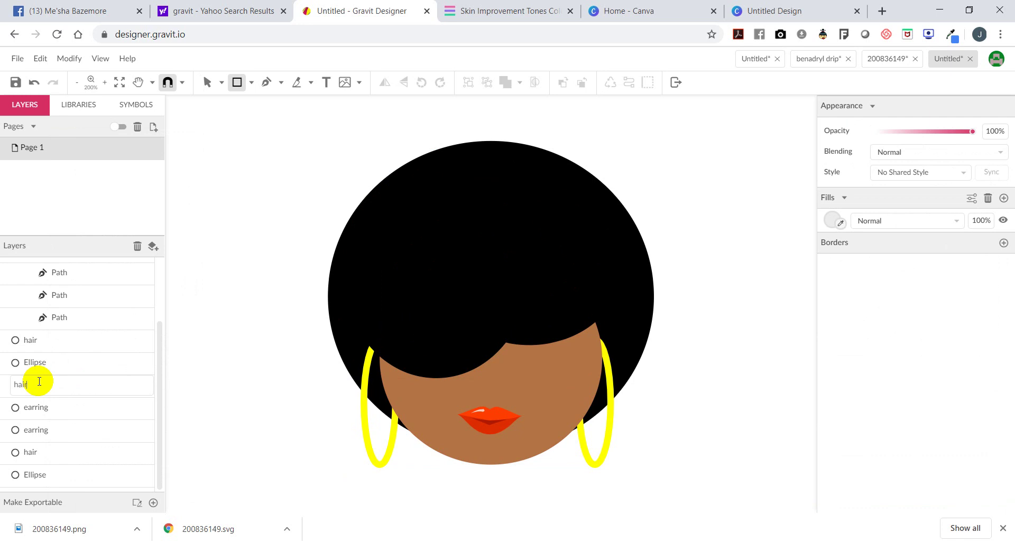
left_click(62, 431)
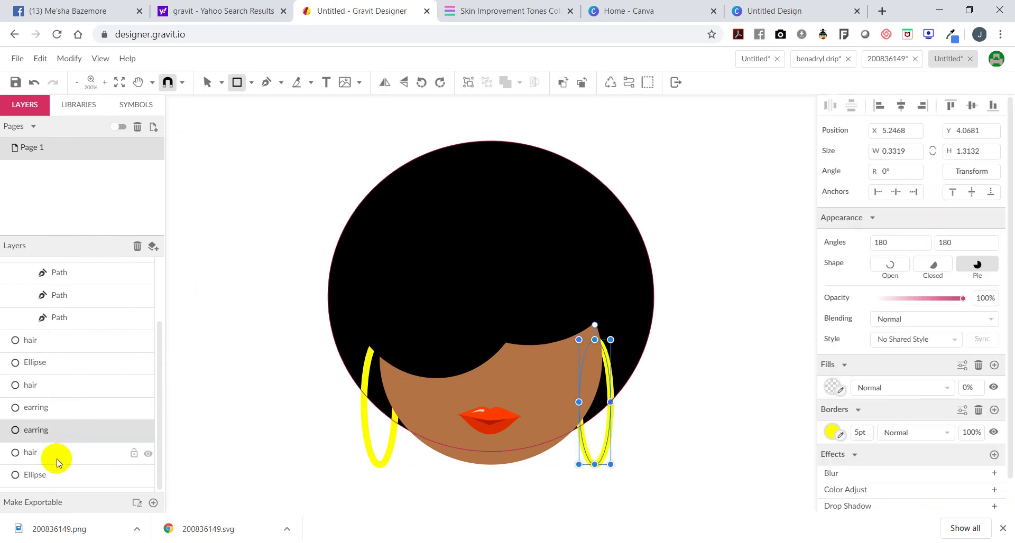
left_click_drag(51, 452, 61, 404)
- Rename the left fringe ellipse's layer as hair
left_click(62, 364)
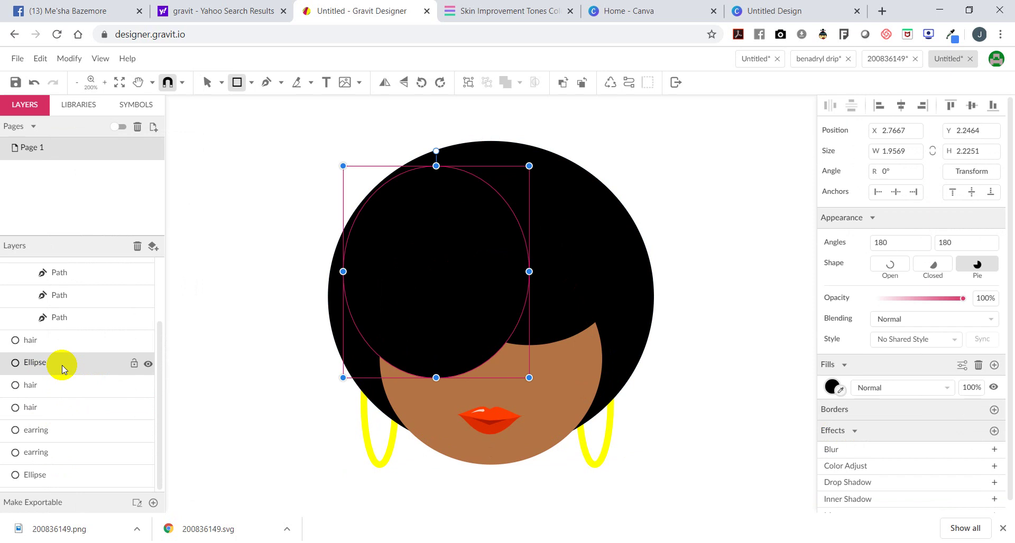
double_click(25, 363)
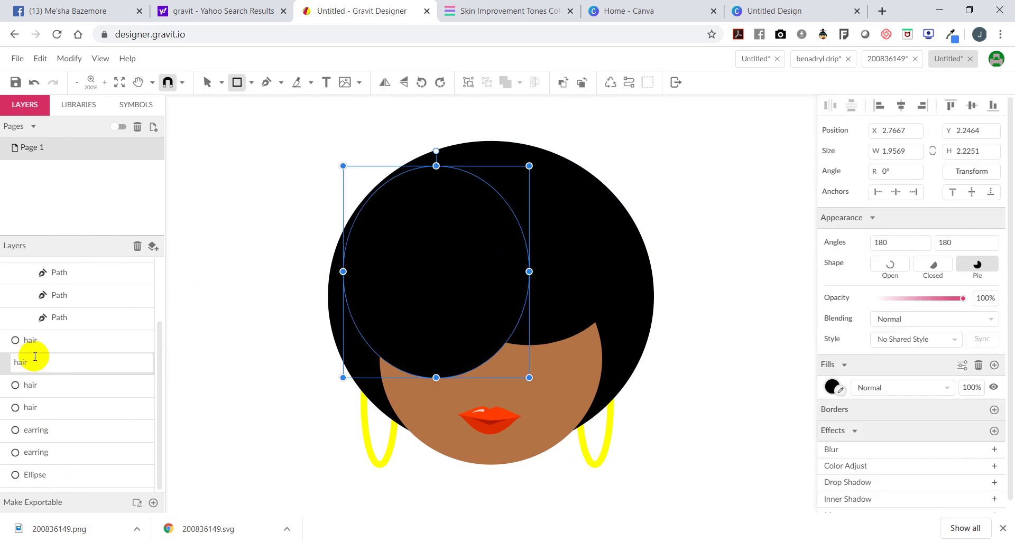
type("hair")
key("Return")
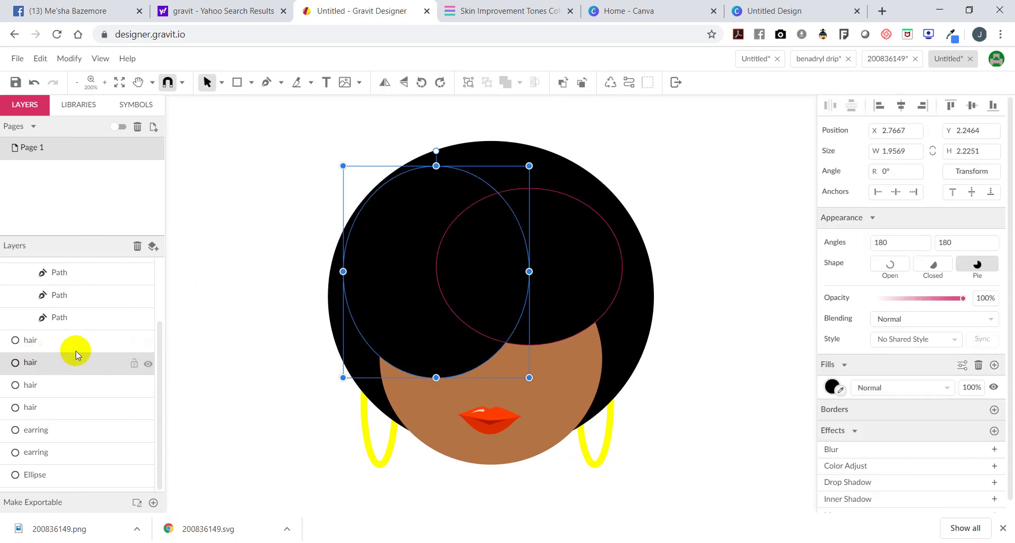
- Rename the bronze-brown face ellipse's layer as face
left_click(76, 350)
left_click(67, 367)
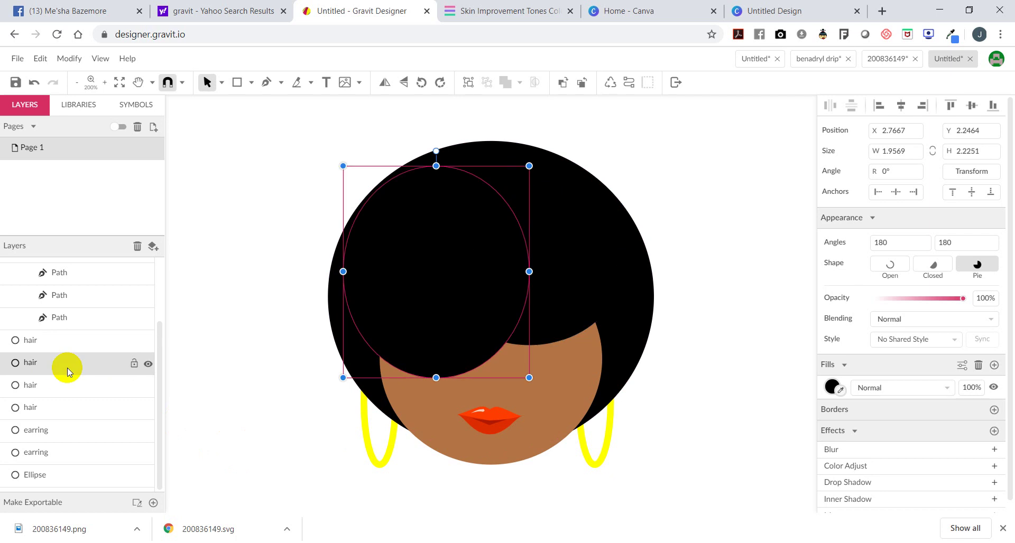
left_click(66, 384)
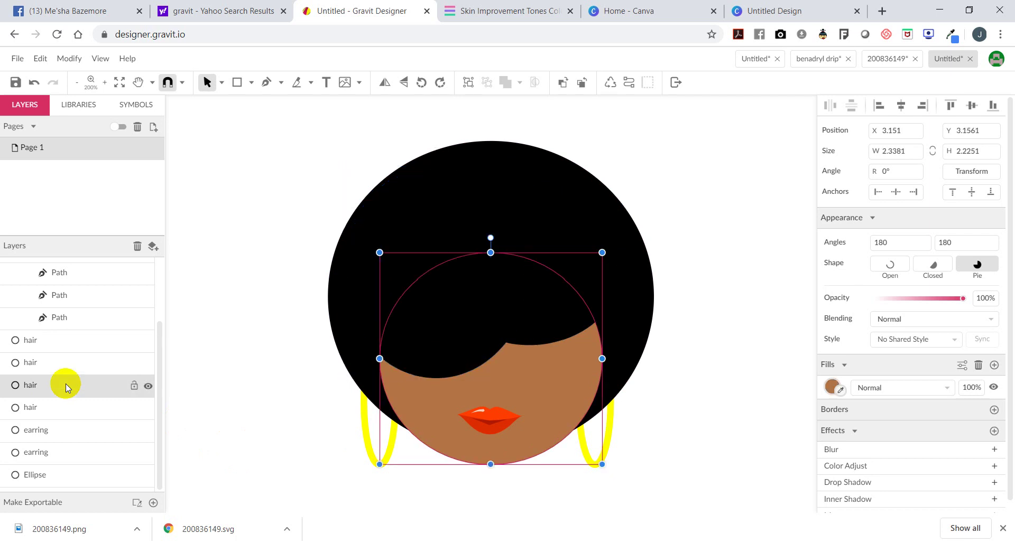
double_click(33, 388)
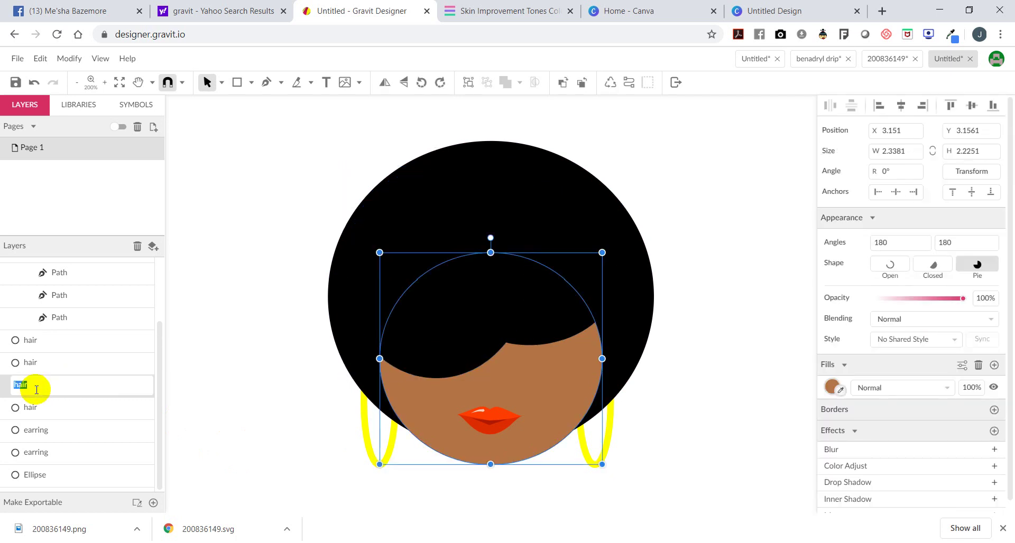
type("face")
key("Return")
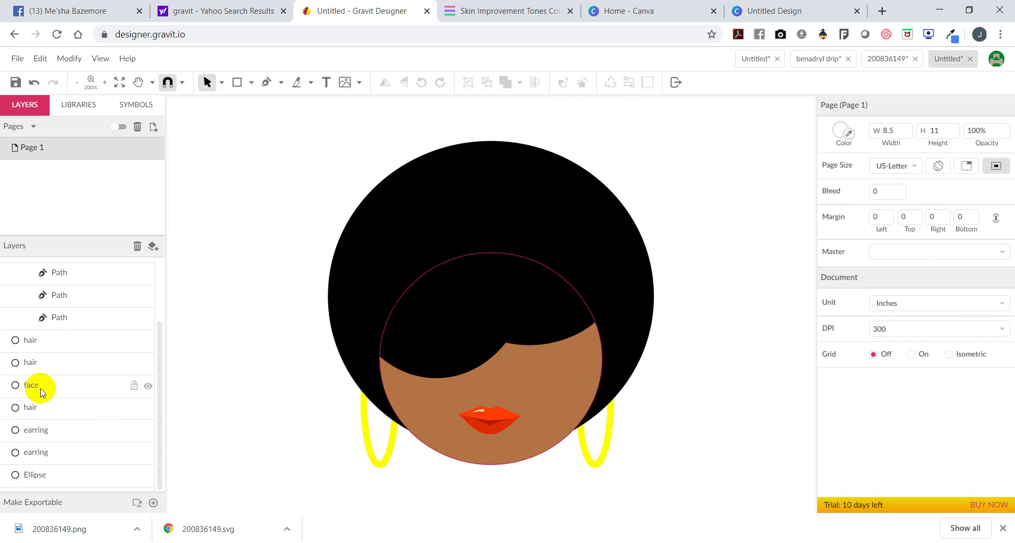
left_click(37, 407)
double_click(37, 407)
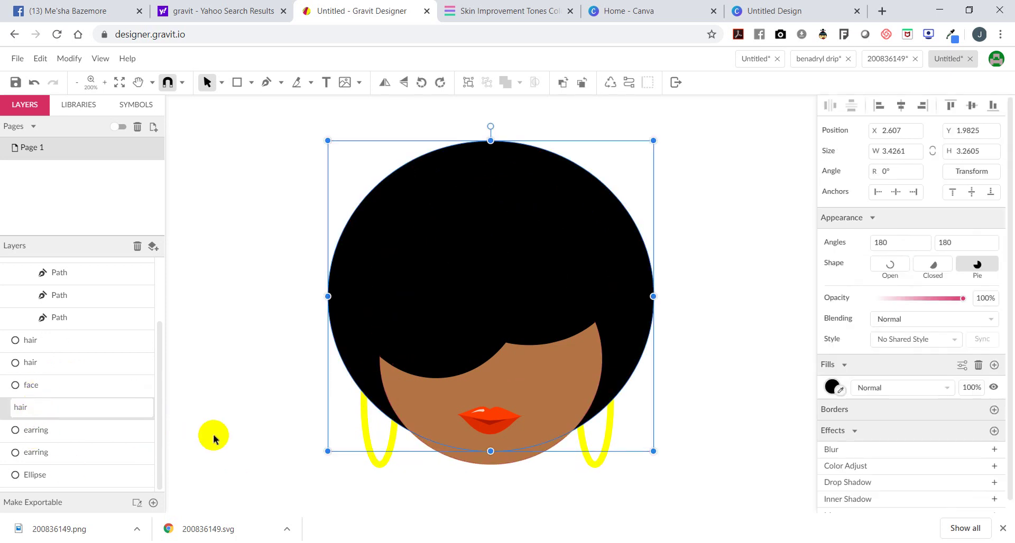
left_click(233, 429)
left_click(56, 415)
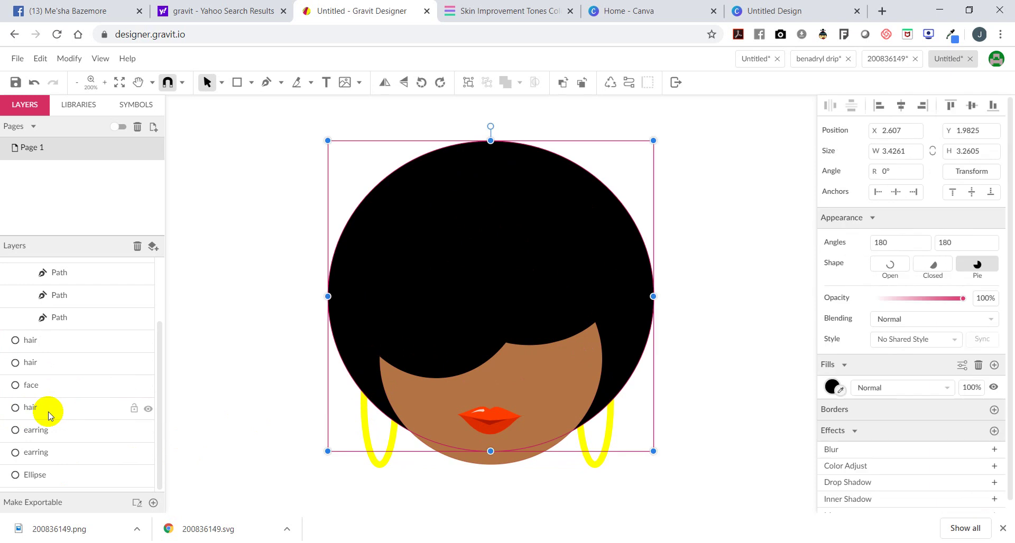
left_click(749, 436)
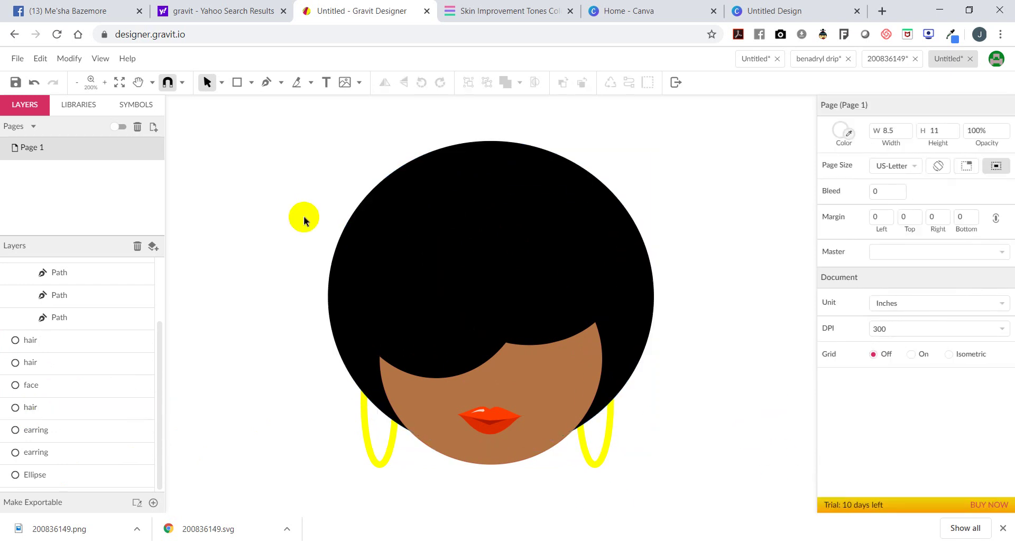
- Look through the sticker designs in the library from beginning to end
left_click(85, 111)
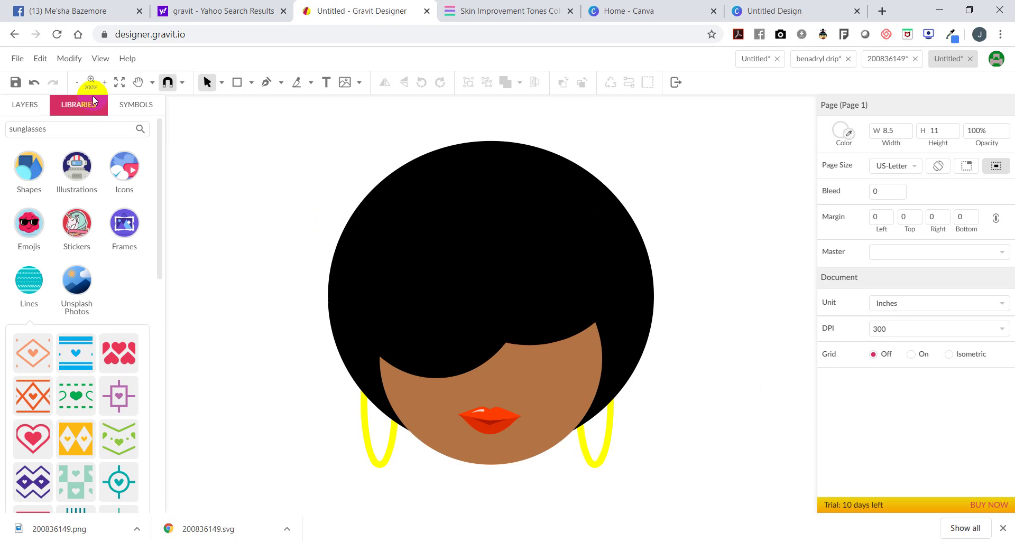
scroll(46, 407, "down", 6)
scroll(52, 396, "up", 6)
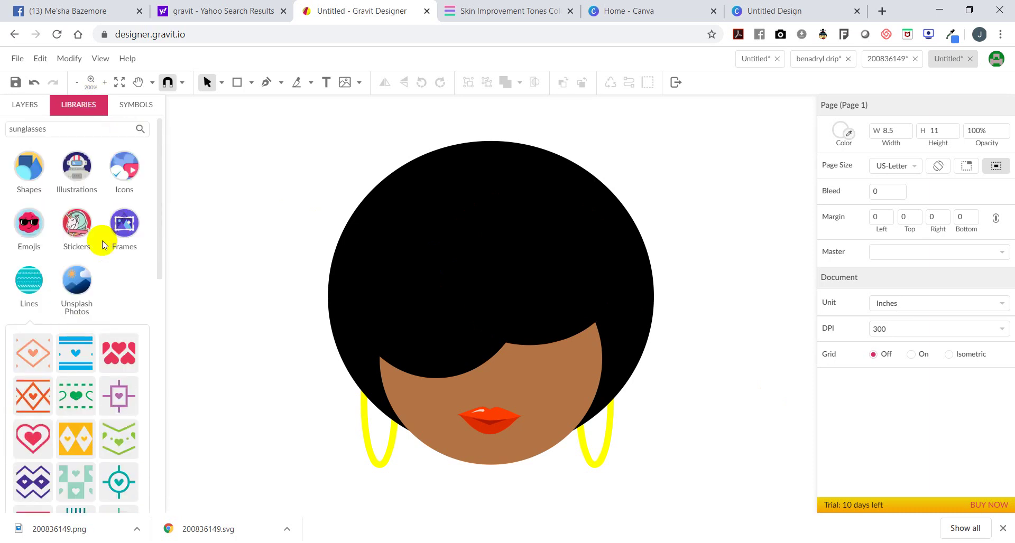
left_click(89, 226)
scroll(106, 310, "down", 6)
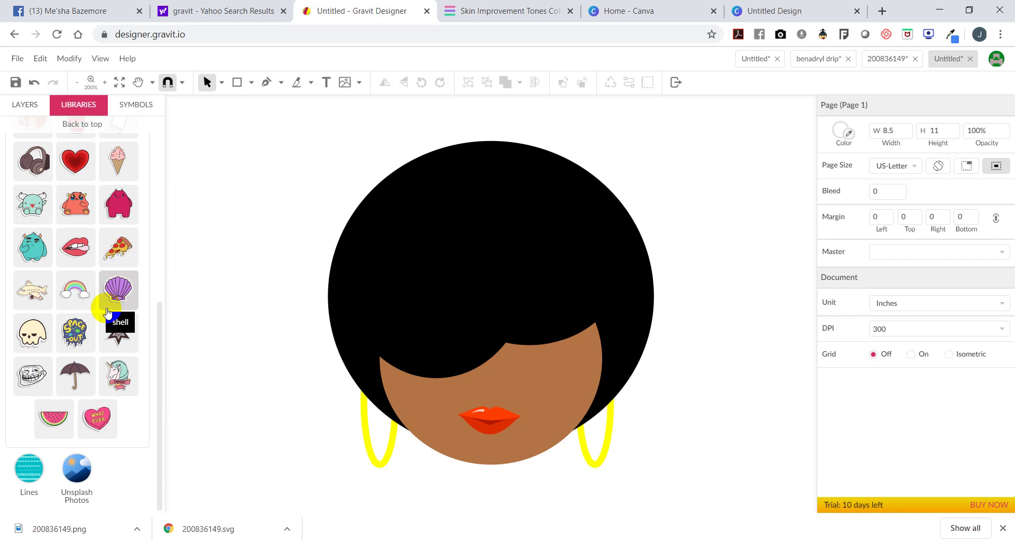
scroll(106, 311, "up", 7)
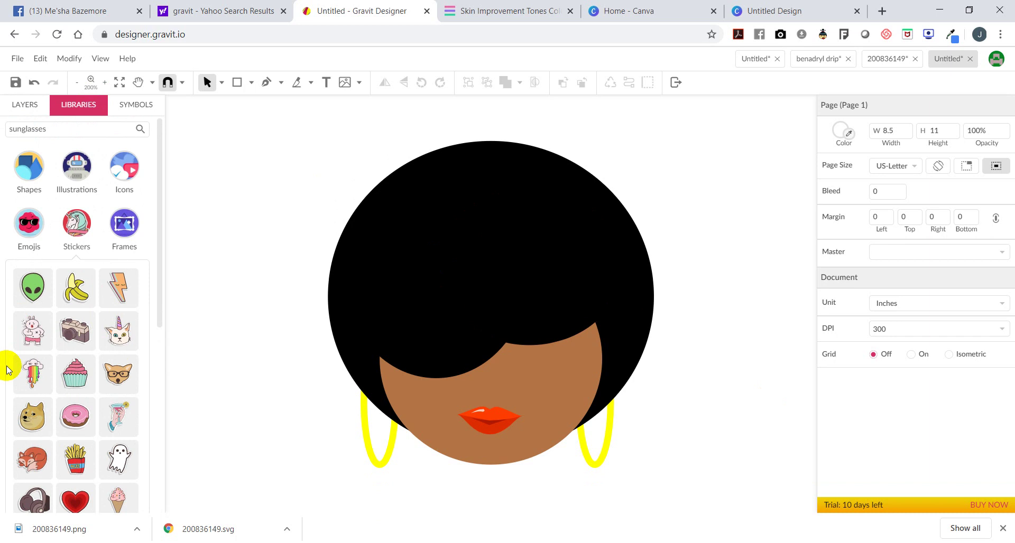
scroll(106, 353, "down", 6)
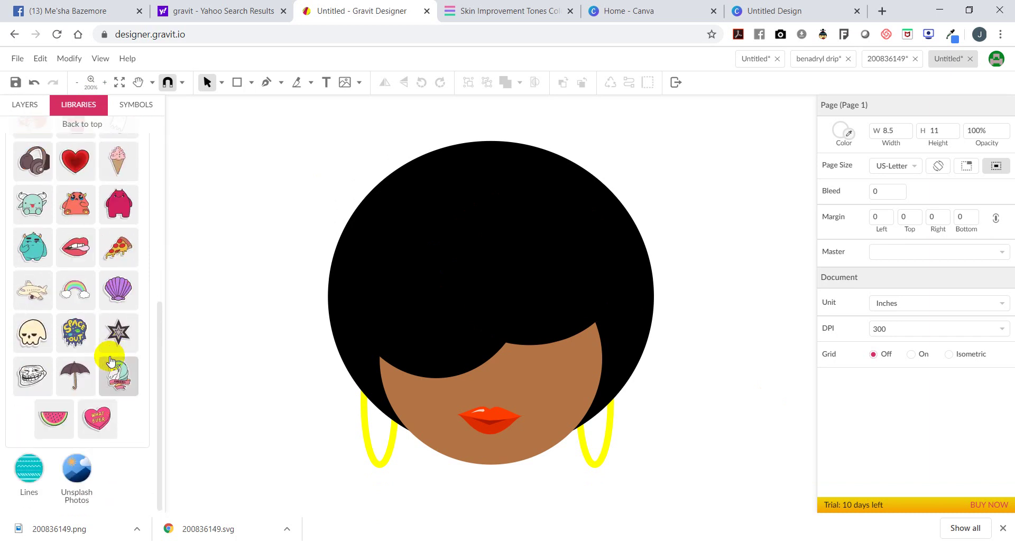
scroll(110, 333, "up", 7)
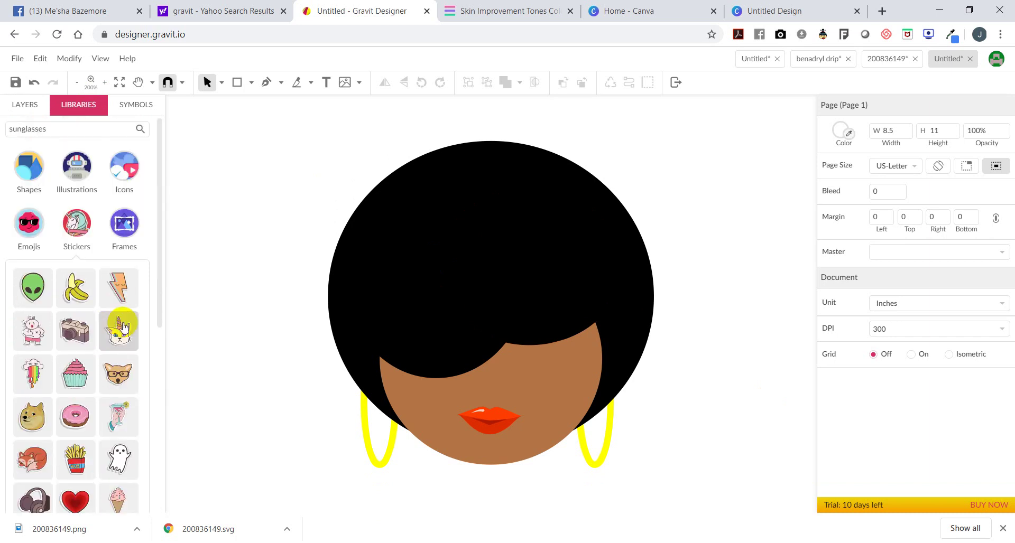
- Add the black DSLR camera illustration from the library, shrink it and place it over the left half of the face
left_click(82, 177)
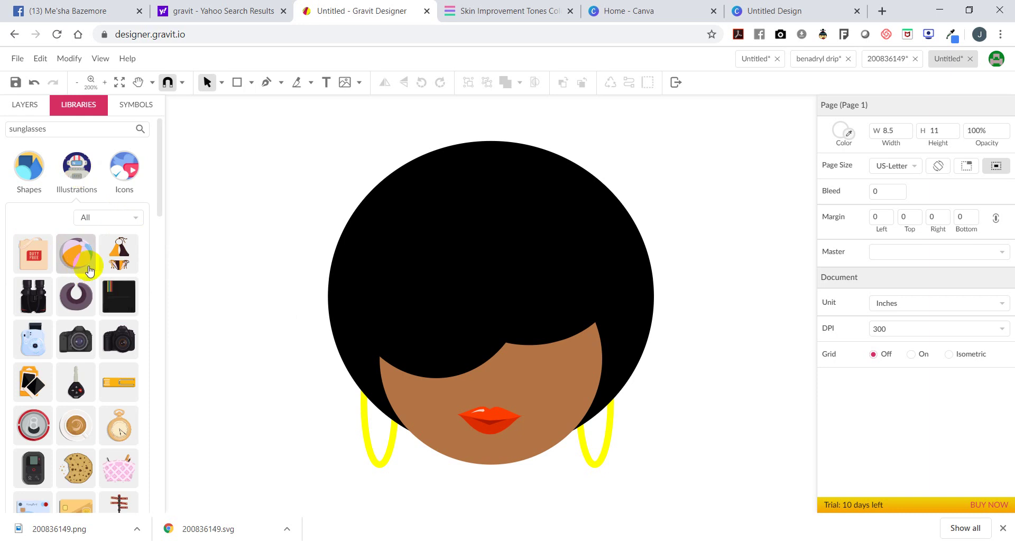
left_click(76, 340)
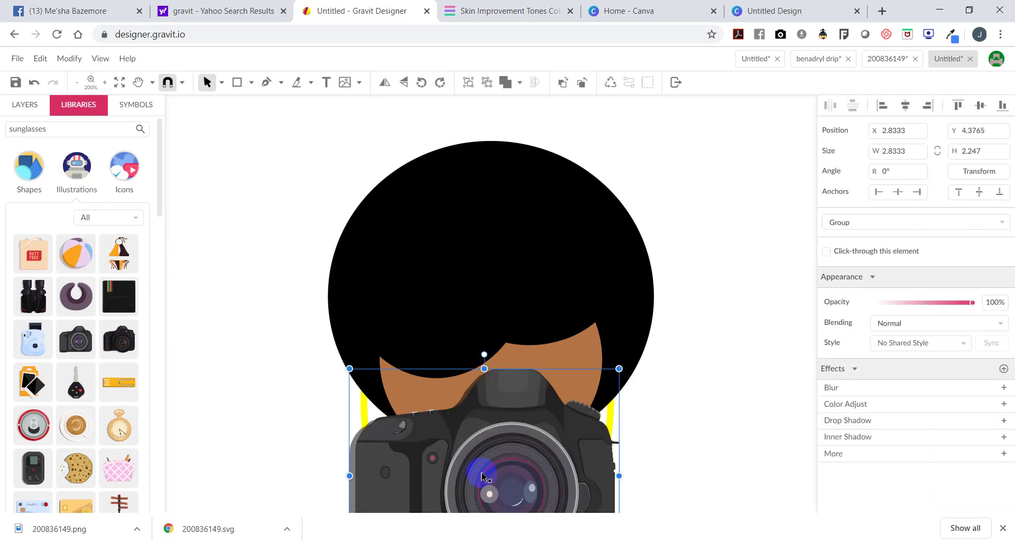
left_click_drag(487, 476, 456, 359)
left_click_drag(587, 466, 497, 381)
left_click_drag(417, 327, 474, 390)
left_click(707, 412)
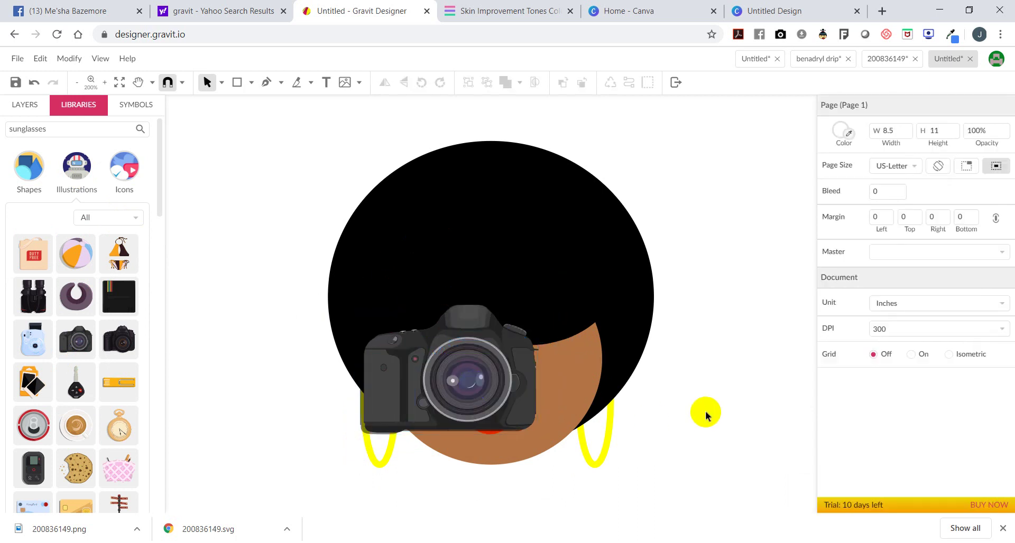
- Look through the library's illustrations and filter them to the Realistic style
scroll(117, 331, "down", 5)
scroll(117, 331, "down", 3)
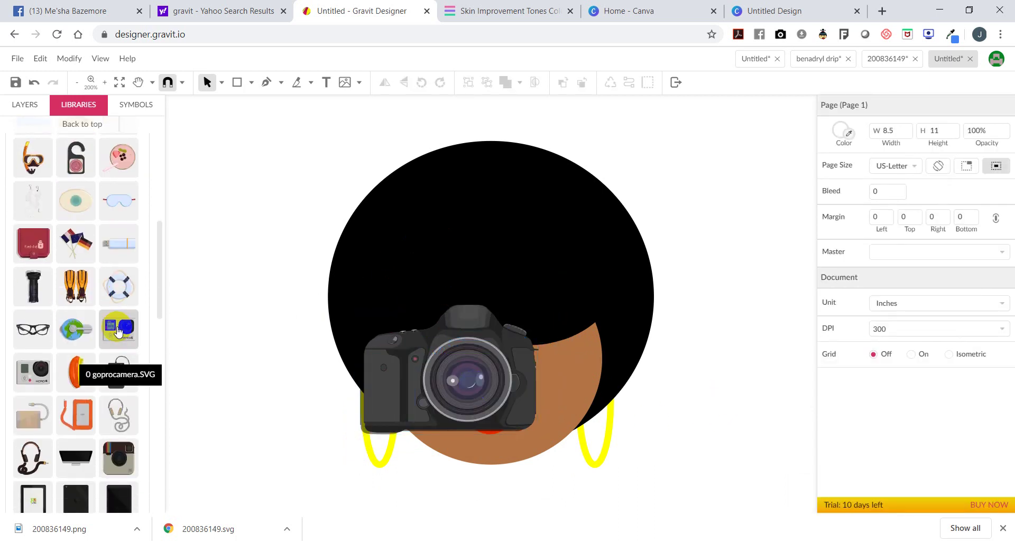
scroll(118, 332, "down", 10)
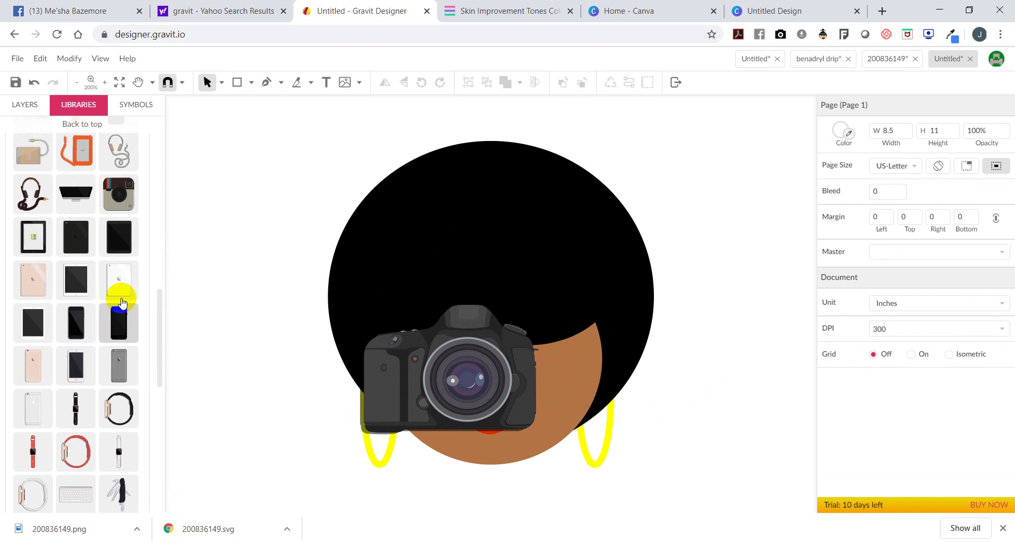
scroll(121, 302, "down", 5)
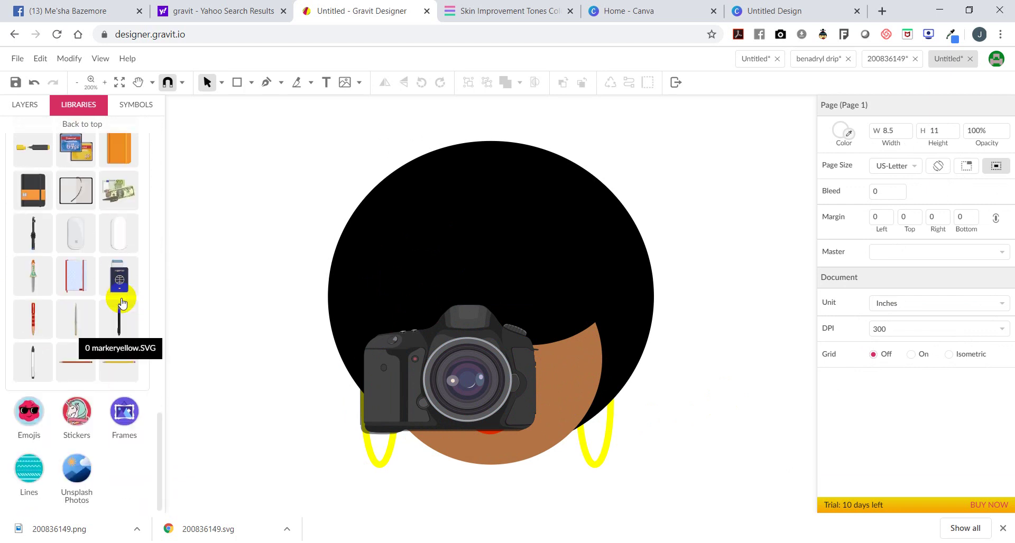
scroll(126, 237, "up", 6)
scroll(125, 236, "up", 6)
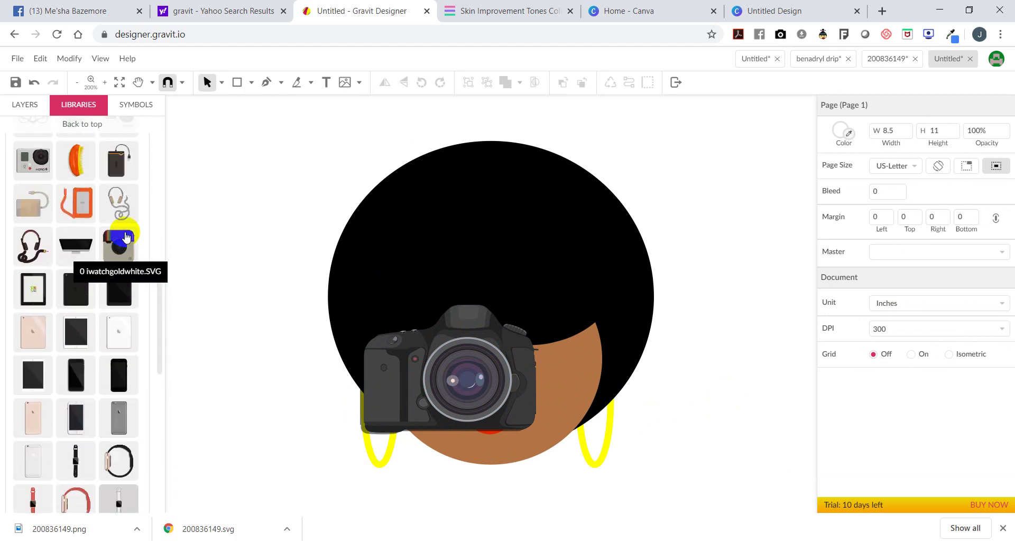
scroll(126, 236, "up", 3)
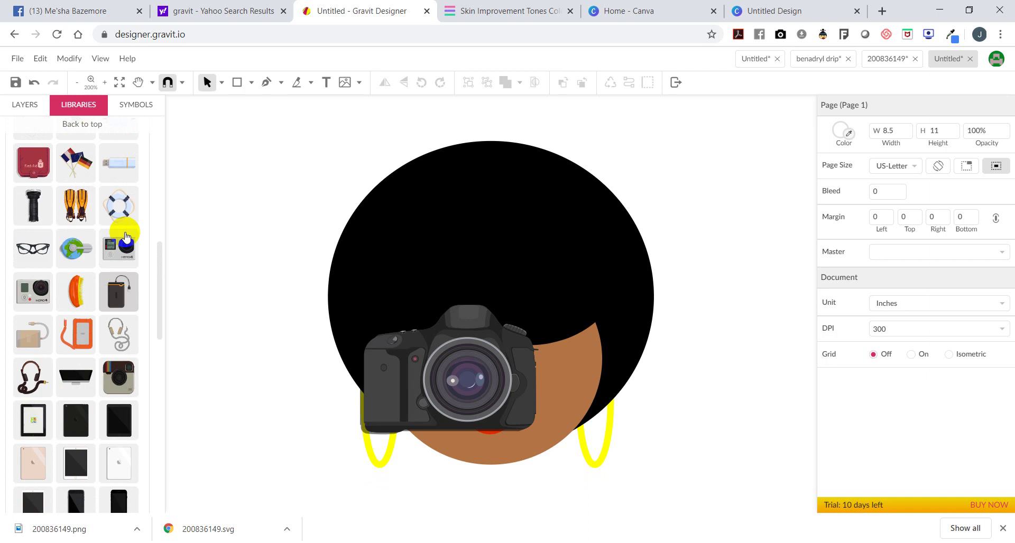
scroll(125, 237, "up", 10)
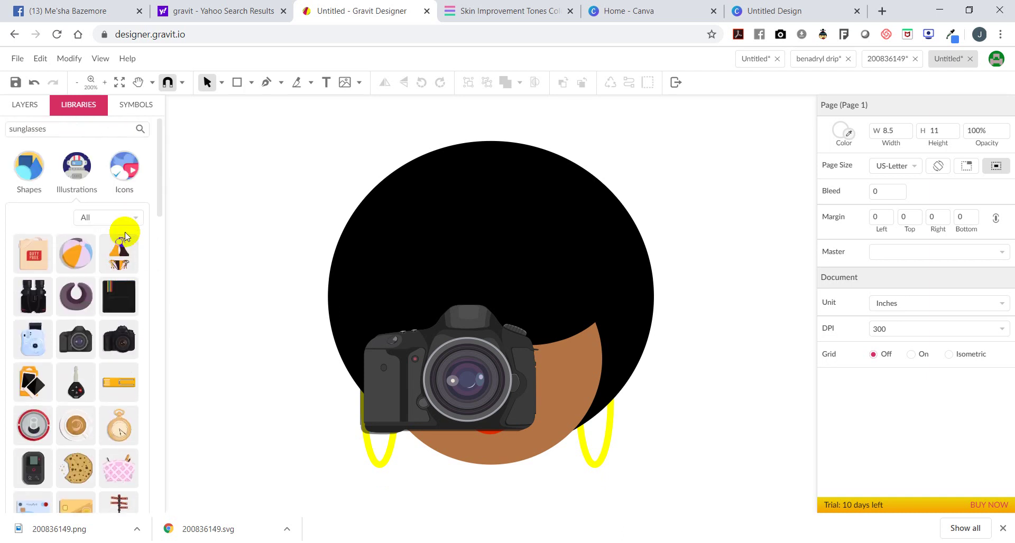
left_click(140, 215)
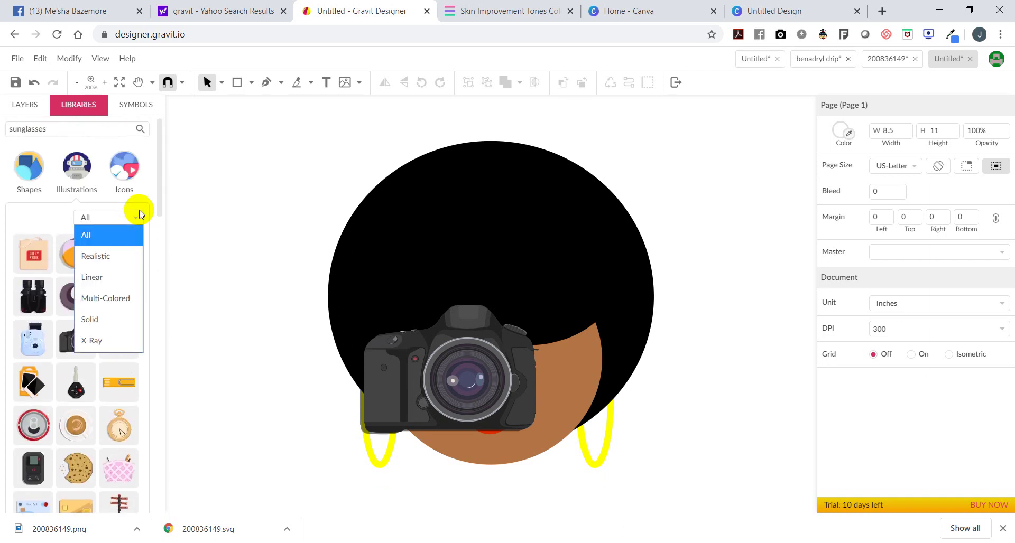
left_click(110, 257)
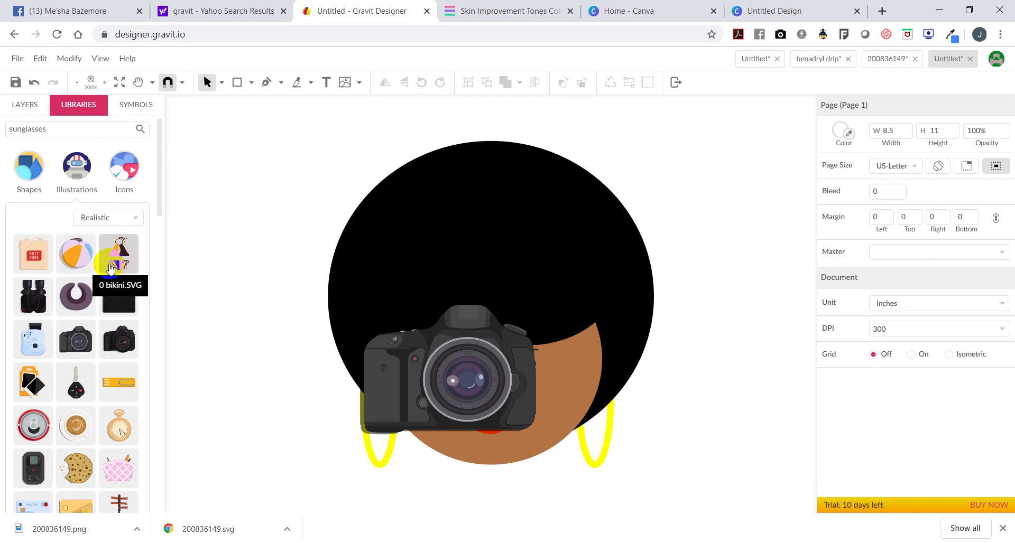
scroll(110, 267, "down", 1)
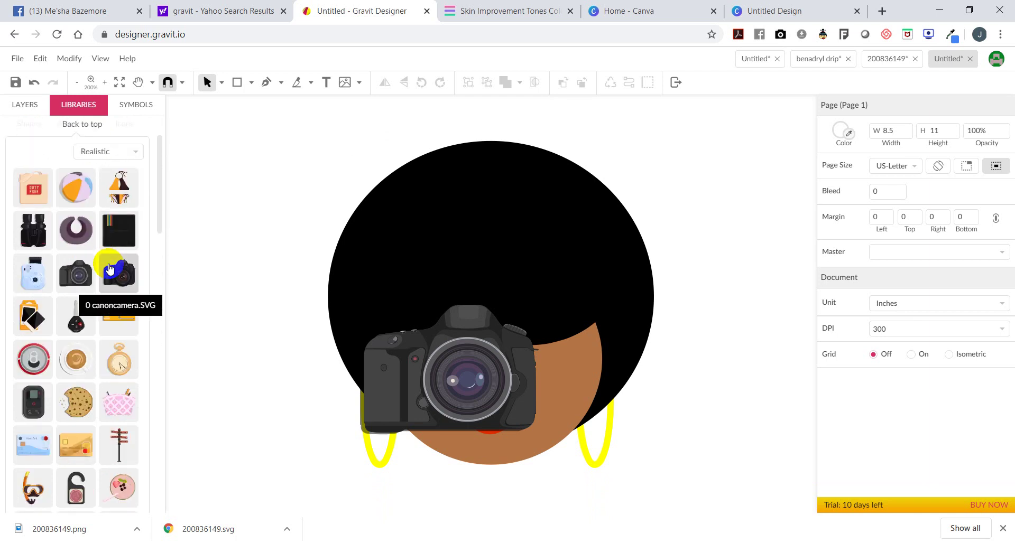
- Add the light blue instant camera illustration to the drawing and delete the black DSLR camera
left_click(29, 280)
left_click_drag(464, 466, 579, 303)
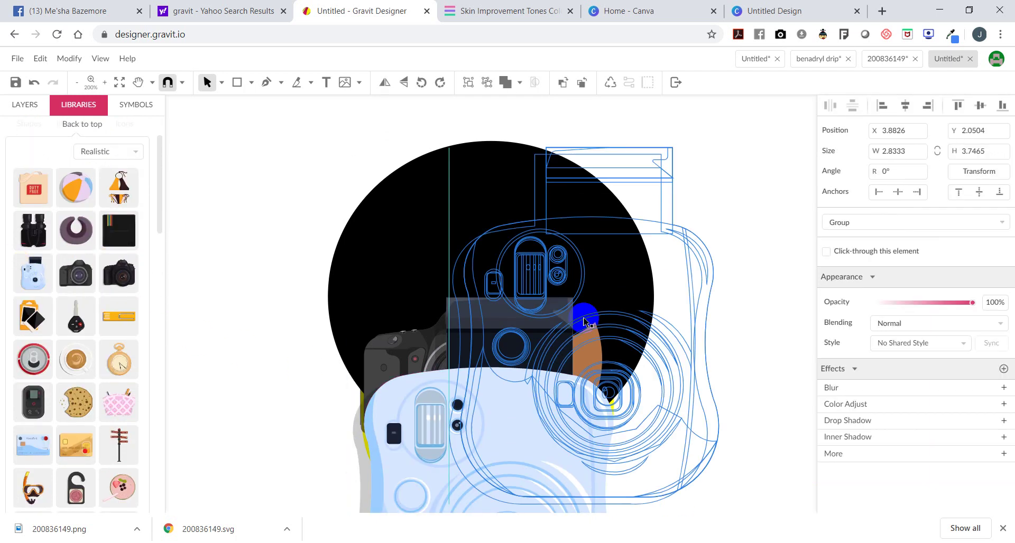
left_click(387, 372)
key("Delete")
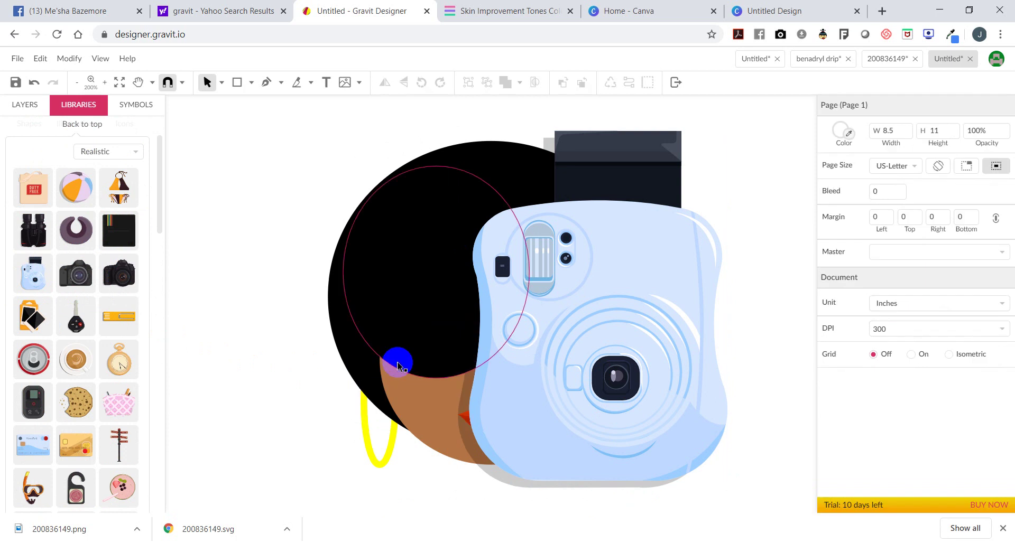
- Shrink the light blue instant camera to about 1.82 by 2.44 in and place it over the left half of the face
left_click(550, 310)
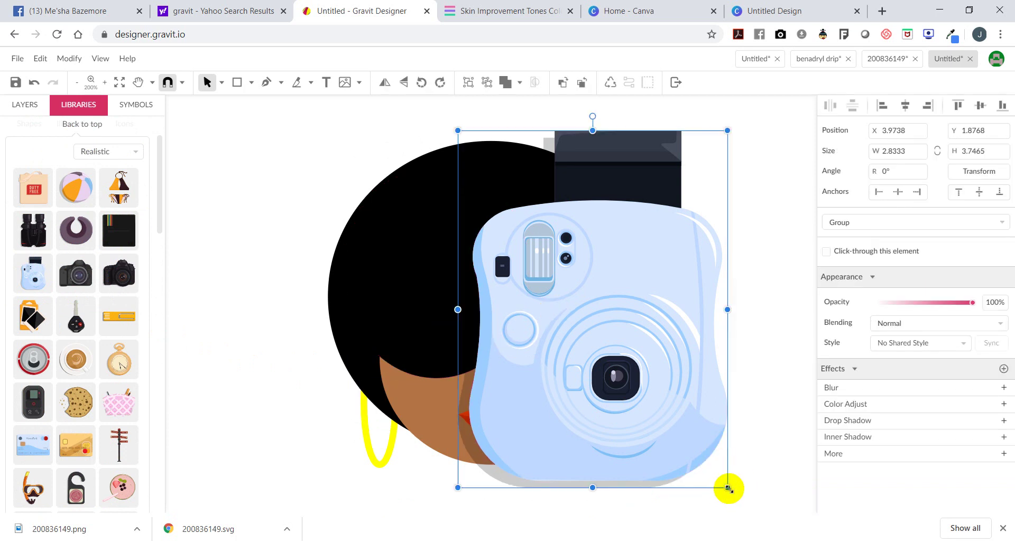
left_click_drag(728, 489, 629, 363)
left_click_drag(585, 288, 477, 385)
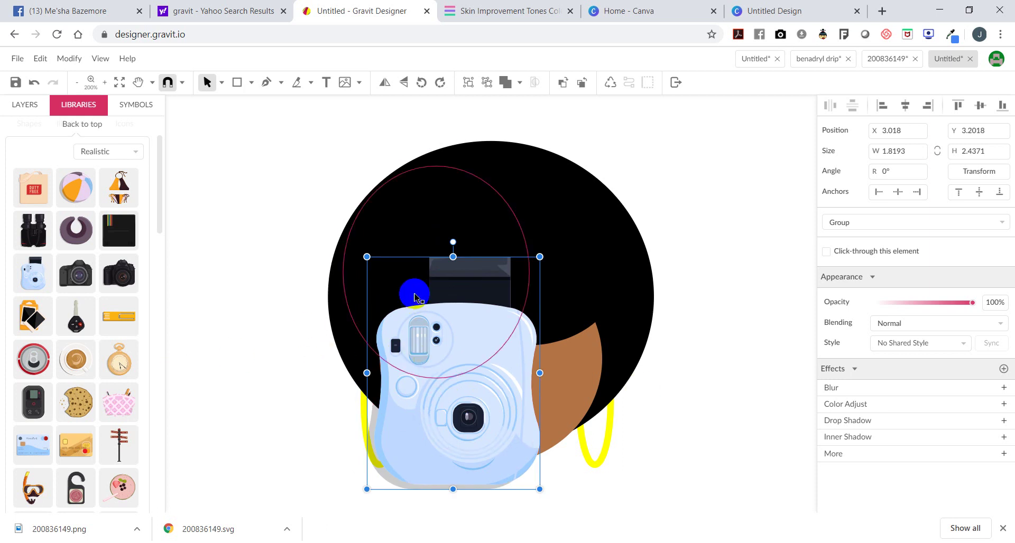
- Expand the instant camera group's layers and examine the individual rectangles and paths it is built from
left_click(25, 107)
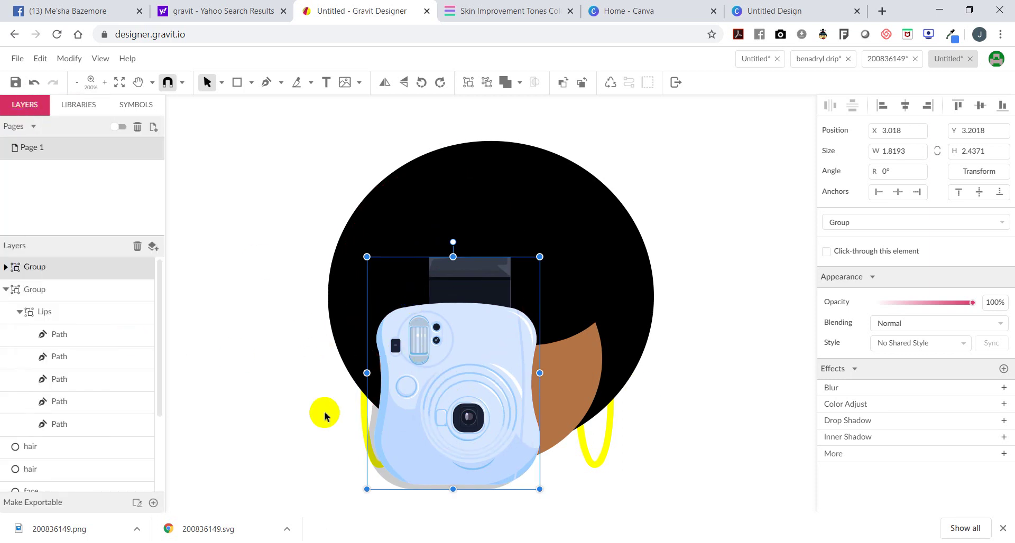
double_click(375, 399)
left_click(263, 343)
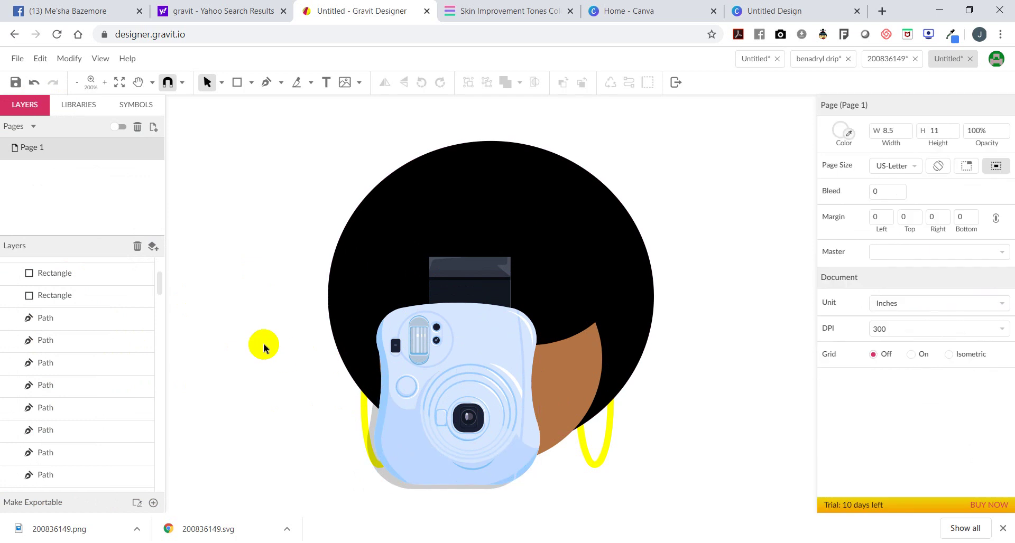
left_click(100, 272)
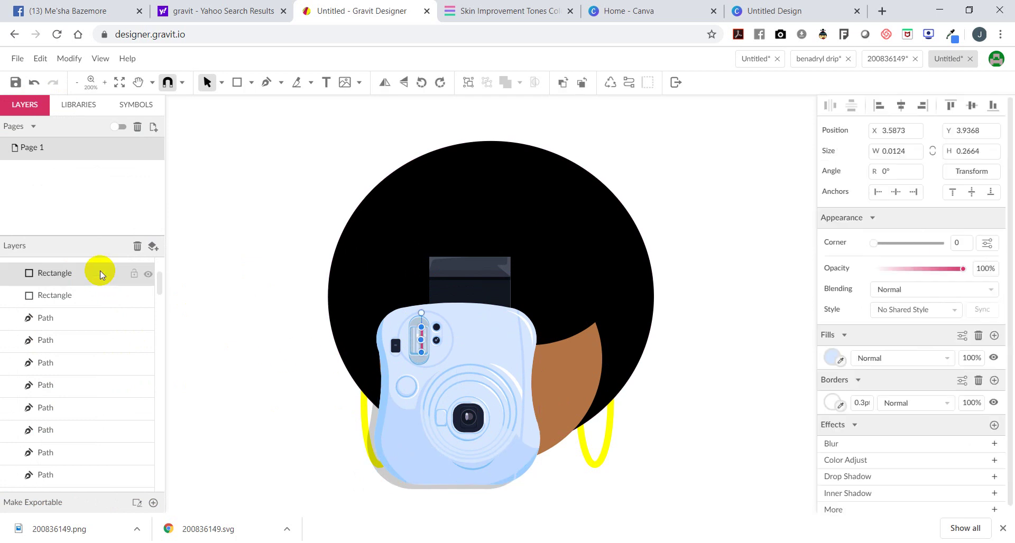
left_click(67, 296)
left_click(66, 317)
left_click(66, 340)
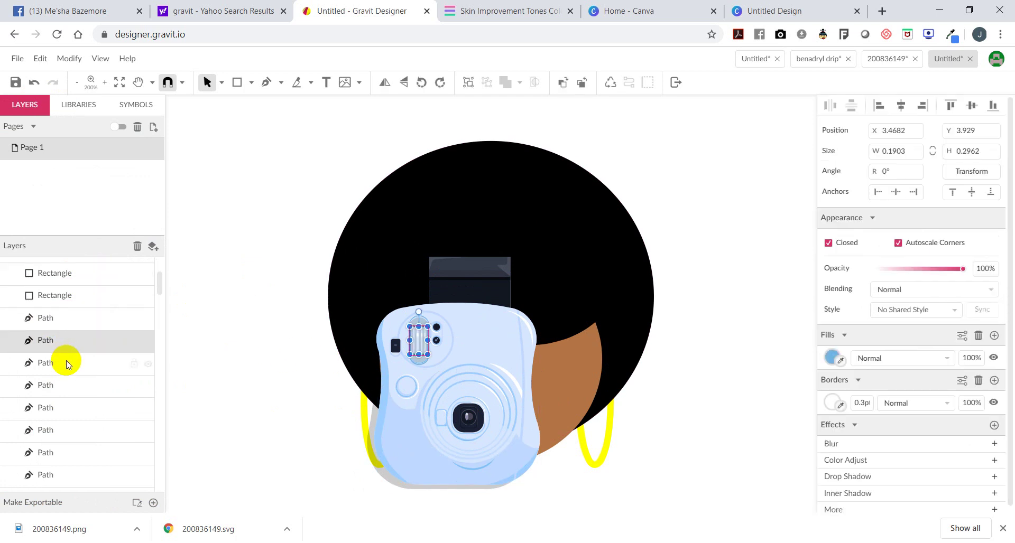
left_click(68, 364)
left_click(66, 385)
left_click(66, 407)
left_click(67, 432)
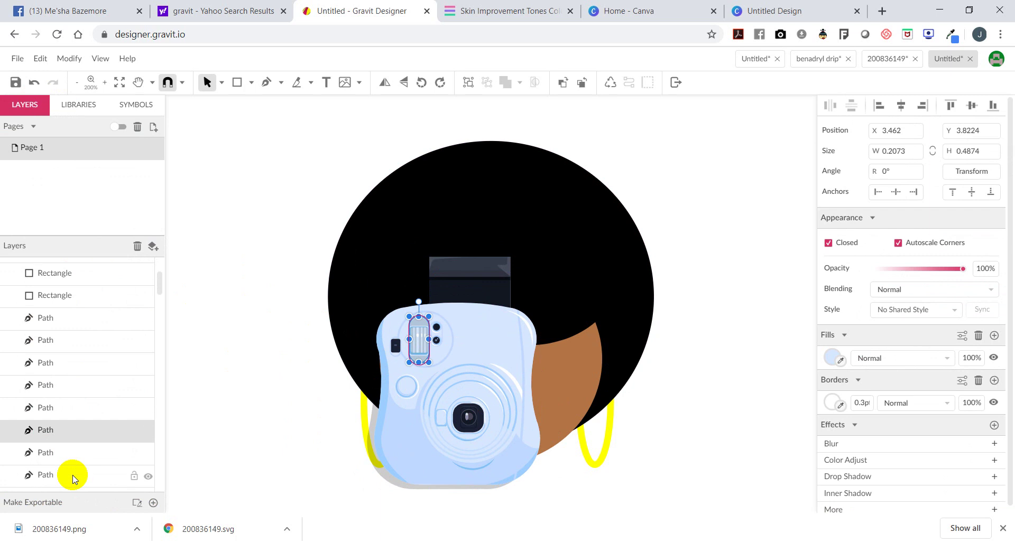
key("Escape")
scroll(91, 369, "up", 5)
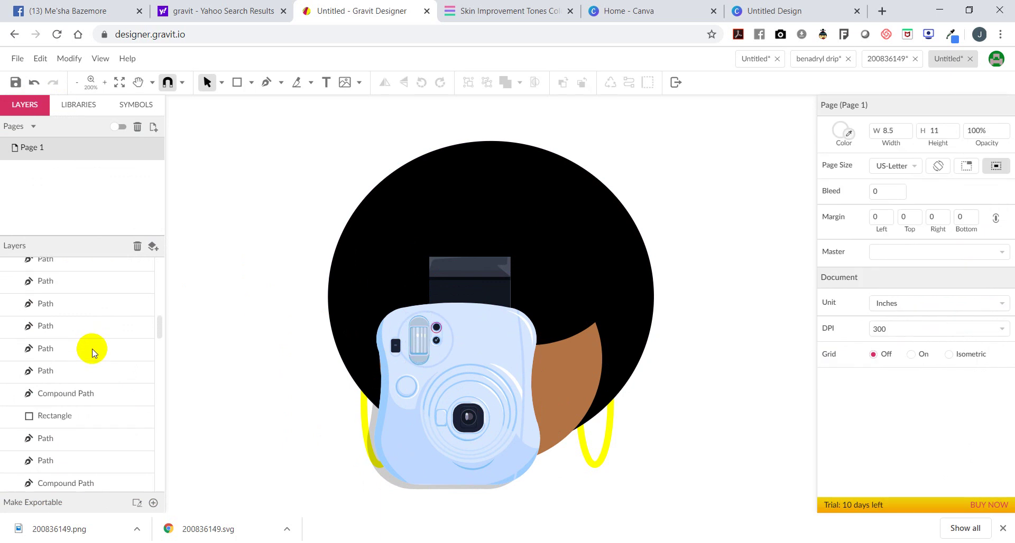
- Move the light blue instant camera off the face to the blank area beside the hair's upper right edge
left_click(486, 369)
left_click_drag(442, 380, 723, 205)
left_click(699, 423)
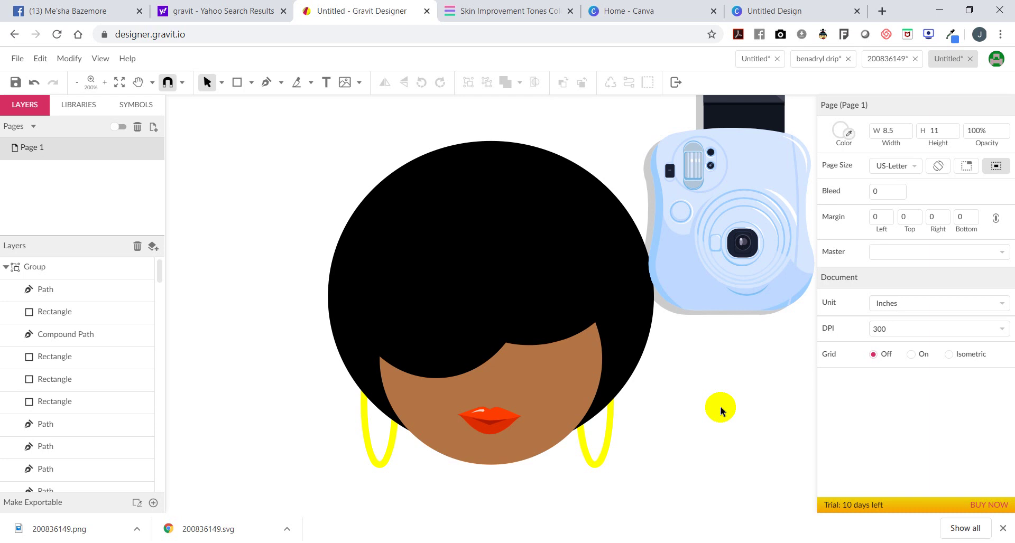
- Export the drawing as a Scalable Vector Graphics (.svg) file and dismiss the download scan banner
left_click(25, 60)
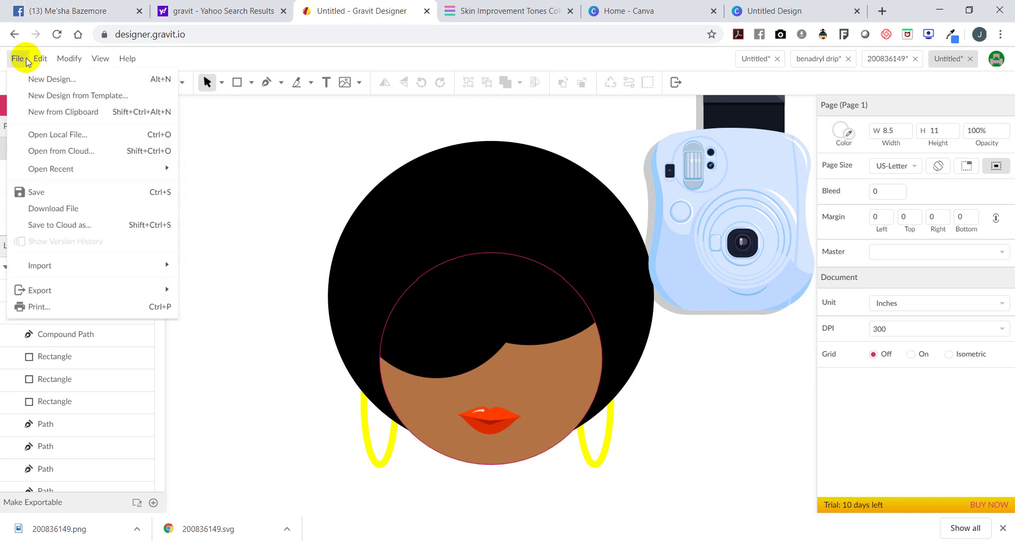
mouse_move(17, 290)
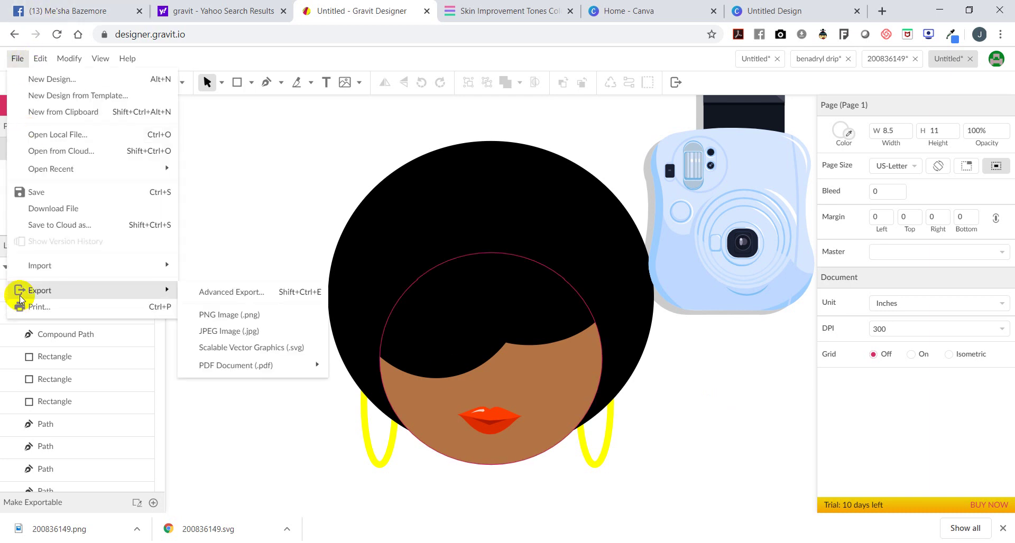
left_click(285, 348)
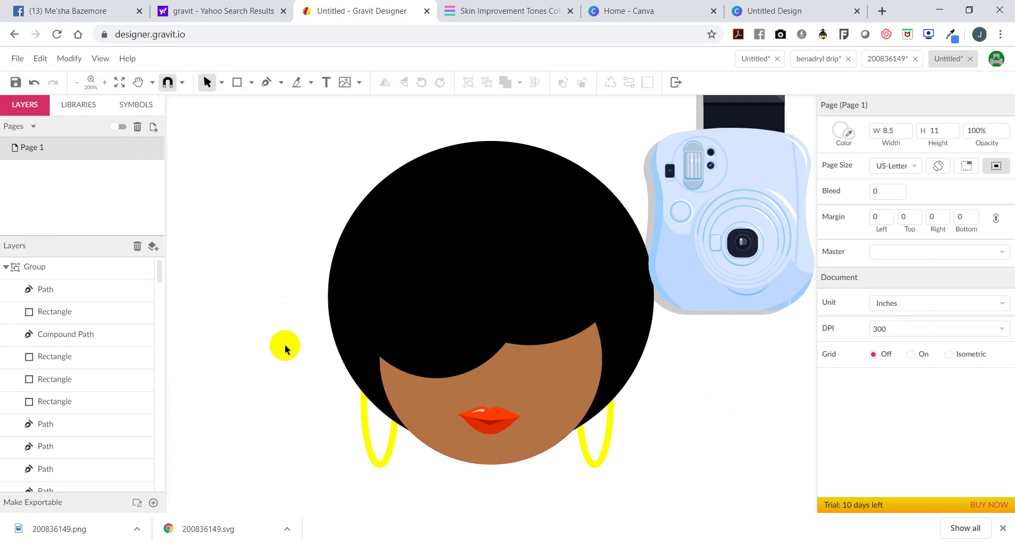
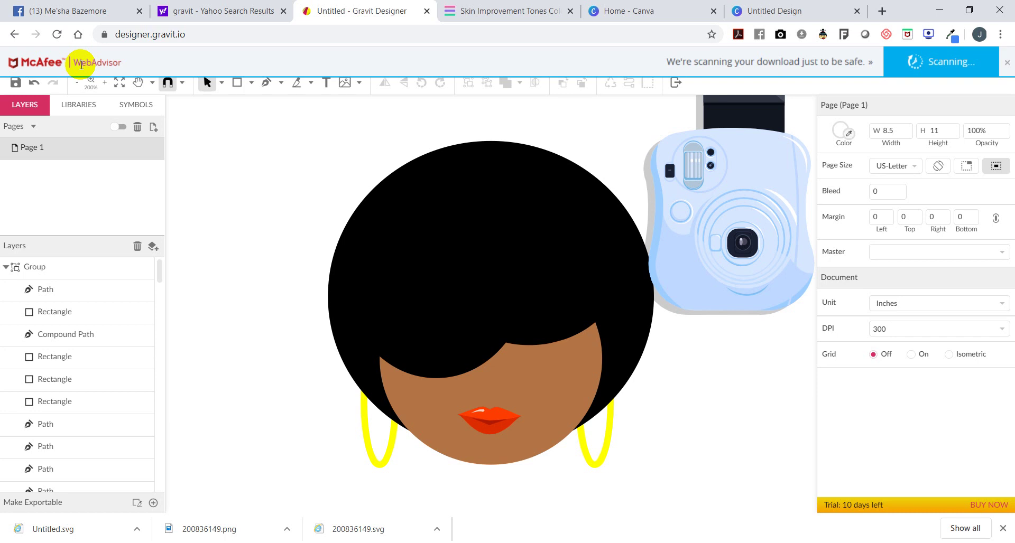
left_click(1007, 62)
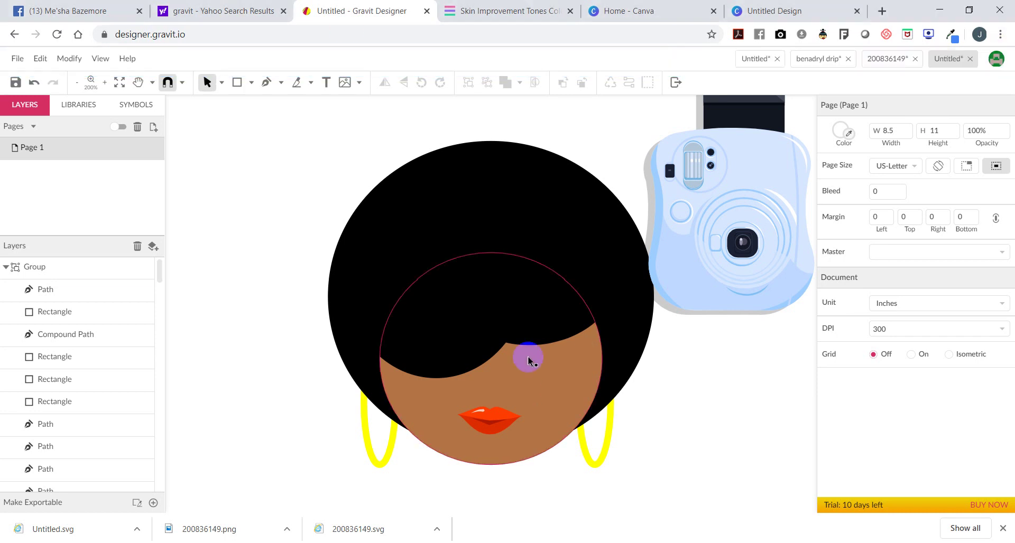
- Lower the camera beside the head to about X 5.84, Y 1.94 in and export the drawing as a PNG image
left_click(721, 257)
left_click_drag(736, 233, 729, 287)
left_click(13, 60)
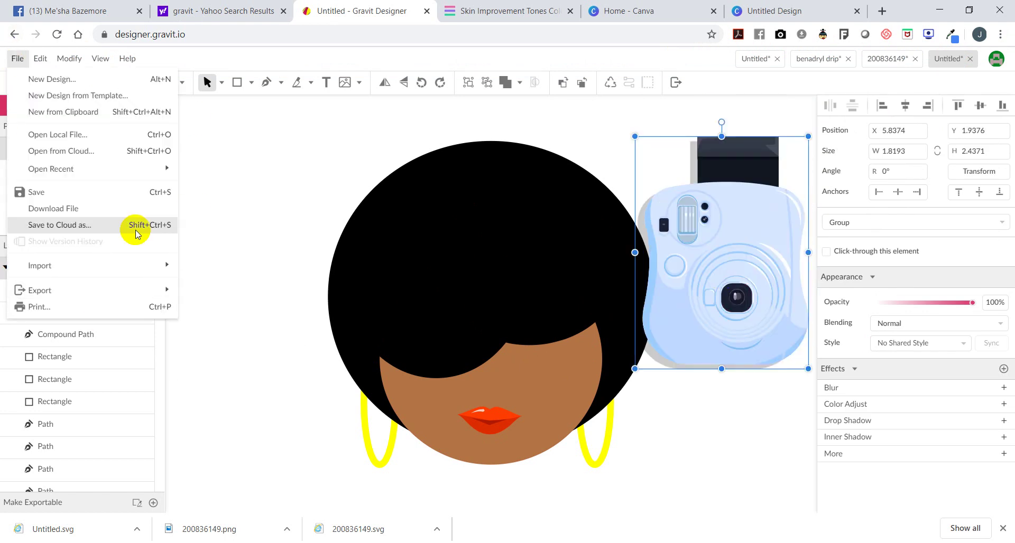
mouse_move(72, 297)
mouse_move(254, 370)
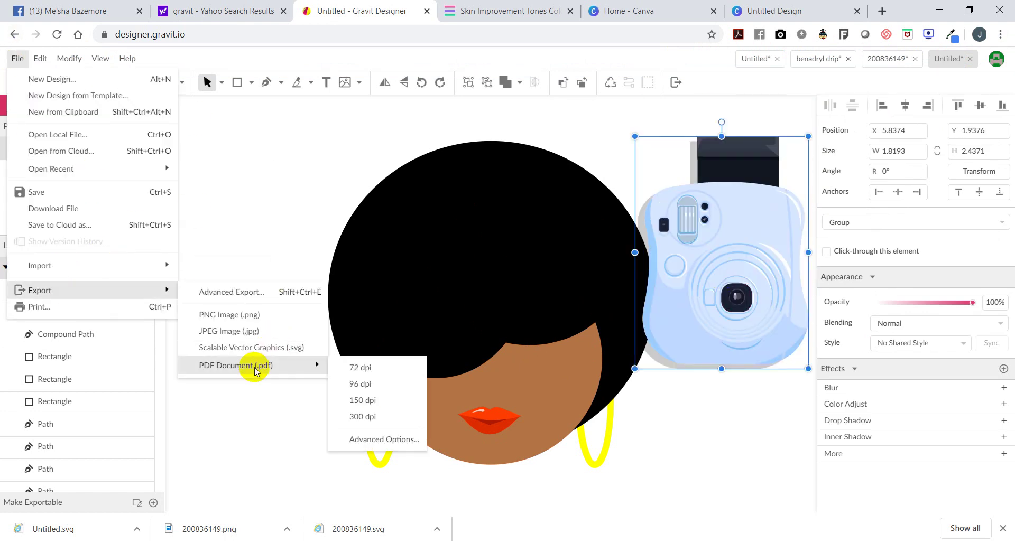
left_click(259, 315)
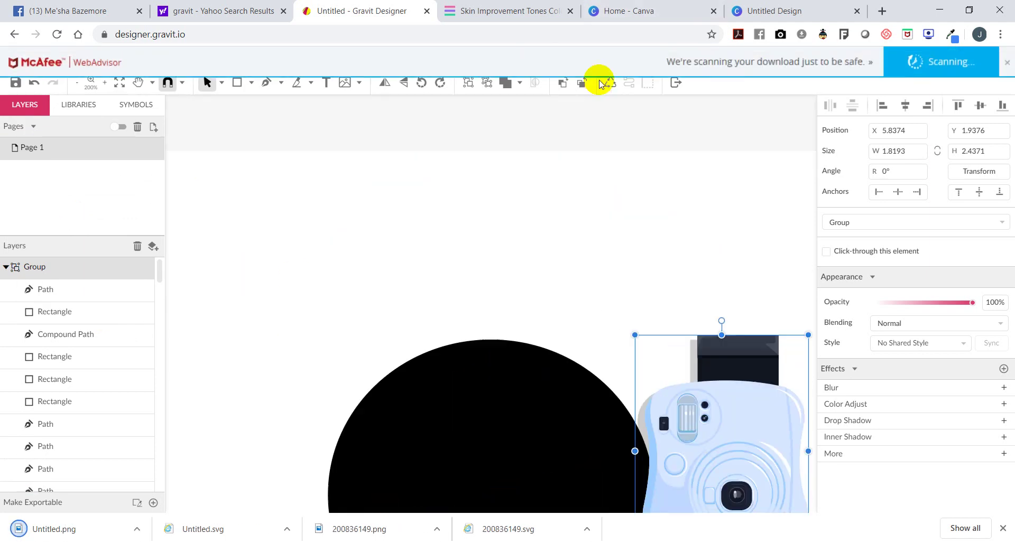
- Make the page background fully transparent by setting its opacity to 0%
left_click(522, 178)
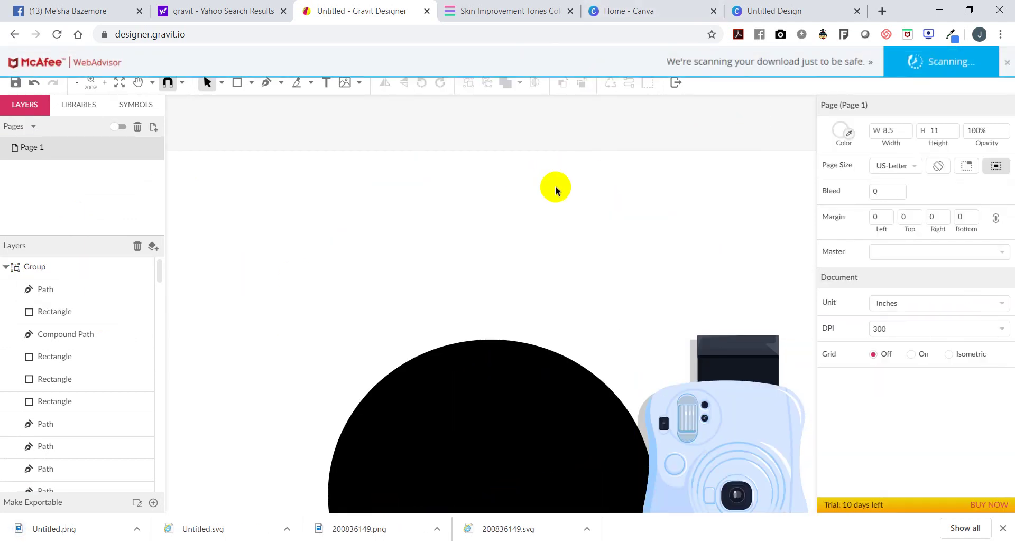
left_click(842, 130)
left_click(999, 133)
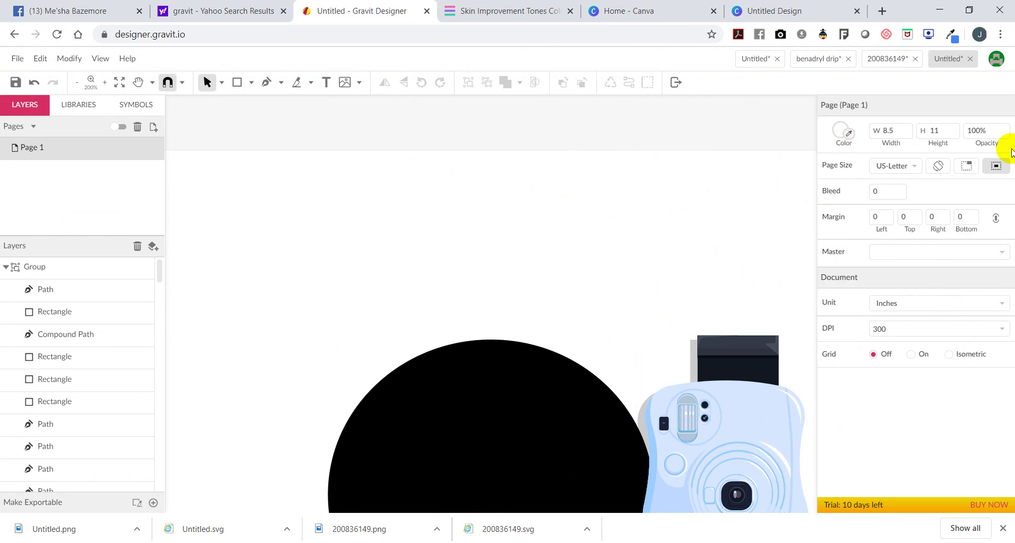
left_click(994, 129)
type("0")
key("Return")
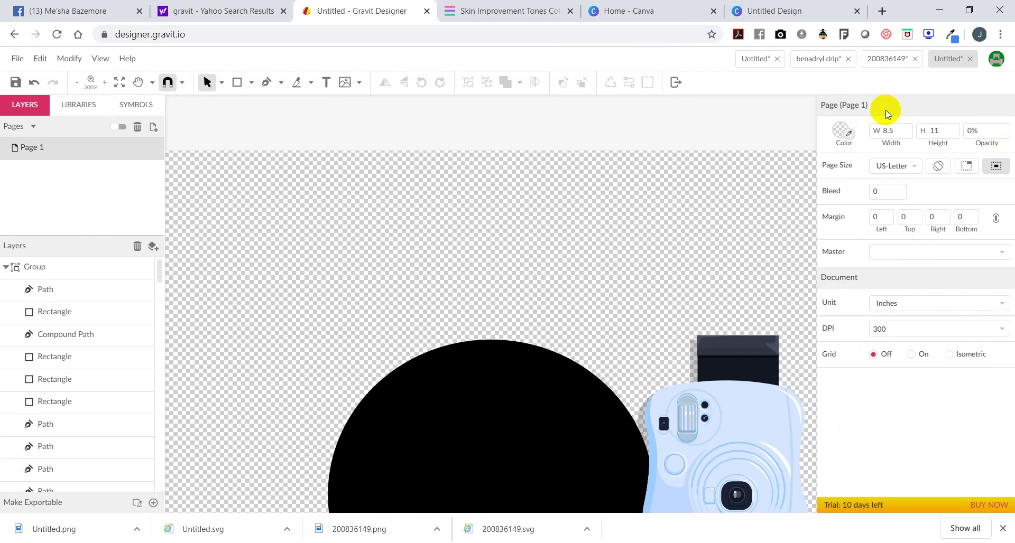
- Move the camera over the left side of the face, at about X 2.21, Y 3.55 in
scroll(655, 356, "down", 5)
scroll(671, 347, "up", 1)
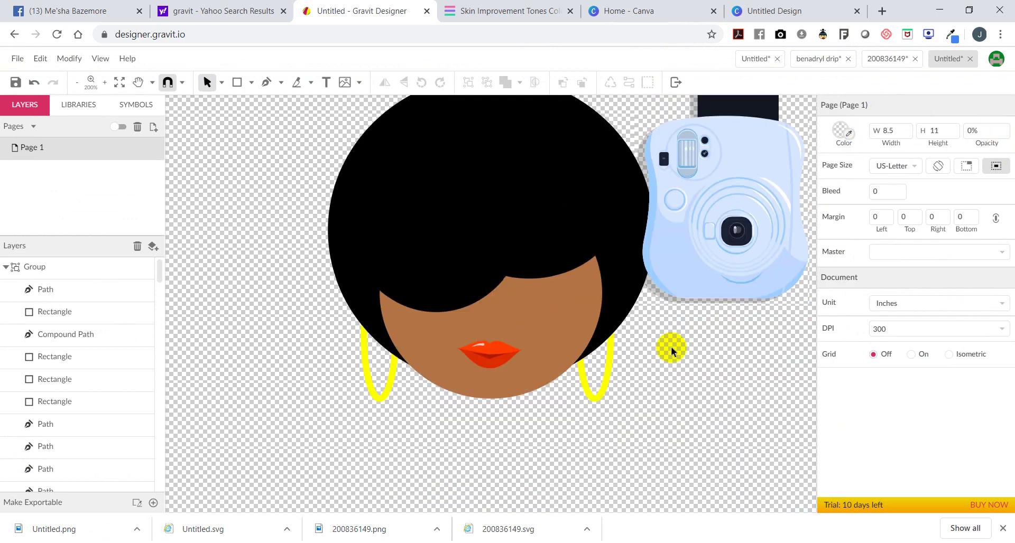
left_click_drag(743, 263, 555, 362)
left_click(754, 385)
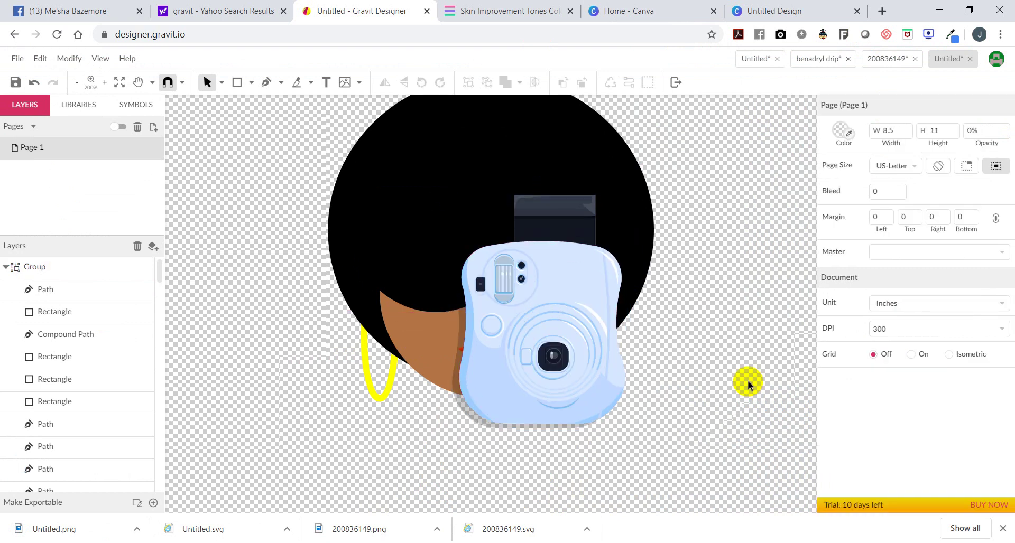
left_click_drag(533, 301, 385, 333)
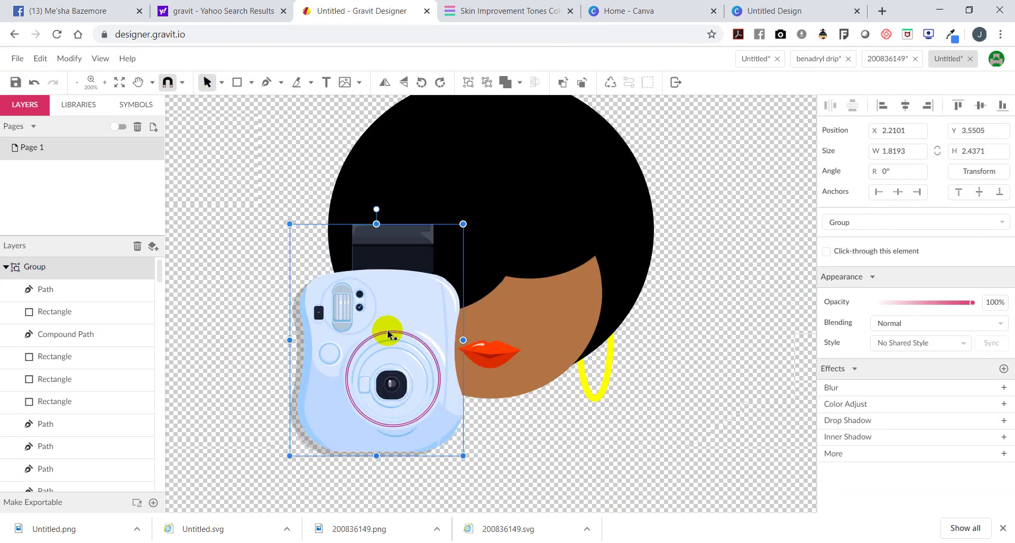
- Export the drawing with the transparent background as another PNG image
left_click(17, 58)
mouse_move(159, 289)
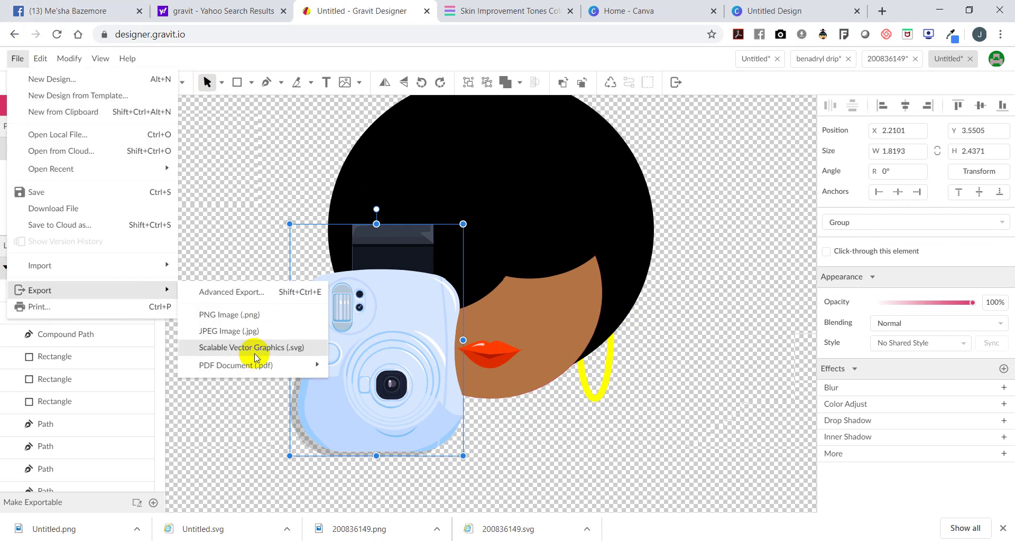
left_click(250, 314)
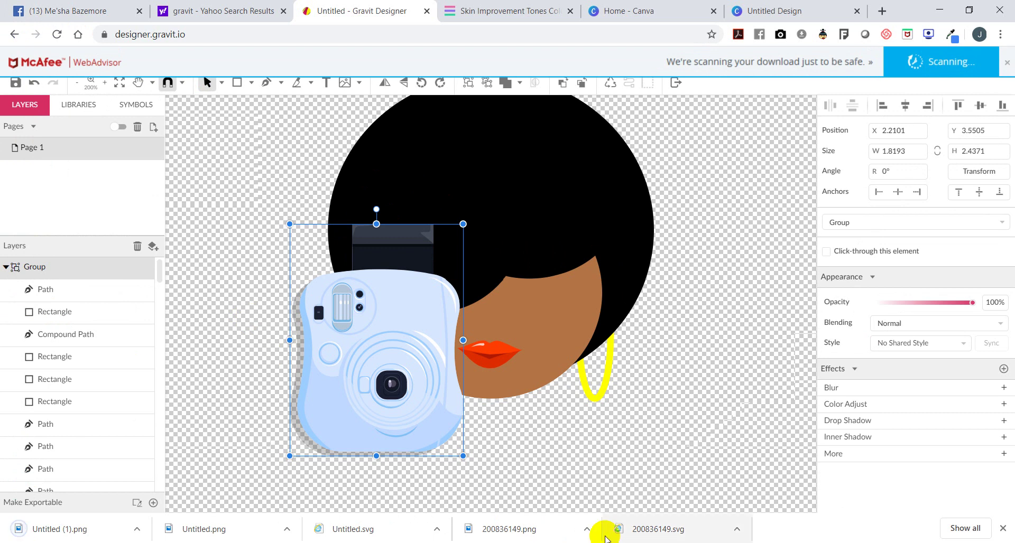
- Show the exported files in the Downloads folder, open Untitled.png in Adobe Illustrator 2020 and expand its Layer 1
left_click(283, 529)
left_click(329, 491)
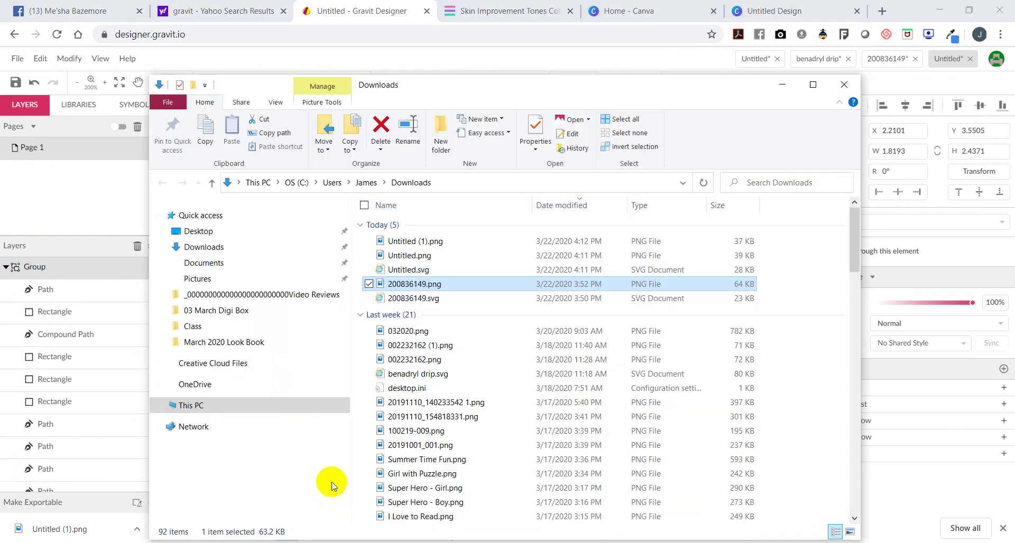
right_click(404, 256)
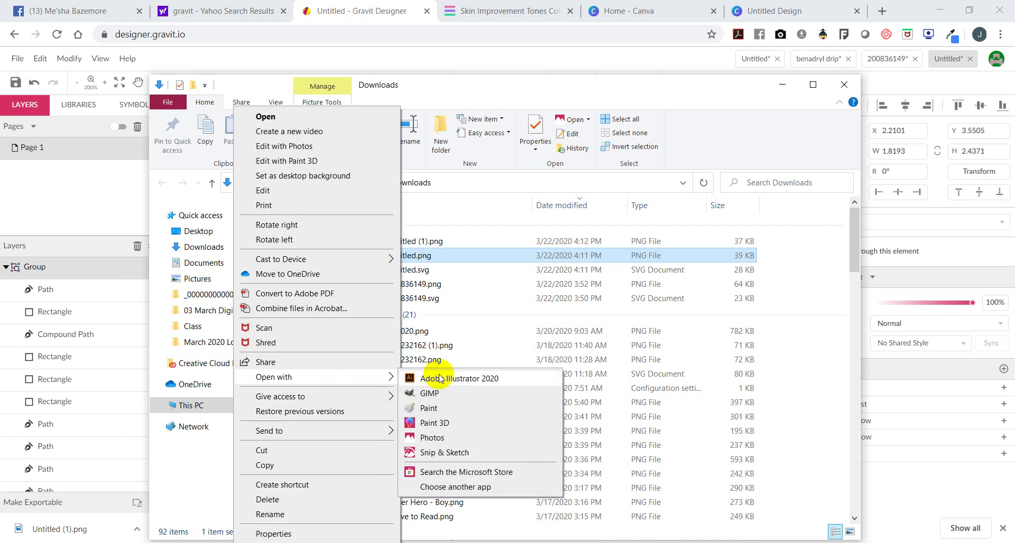
left_click(460, 376)
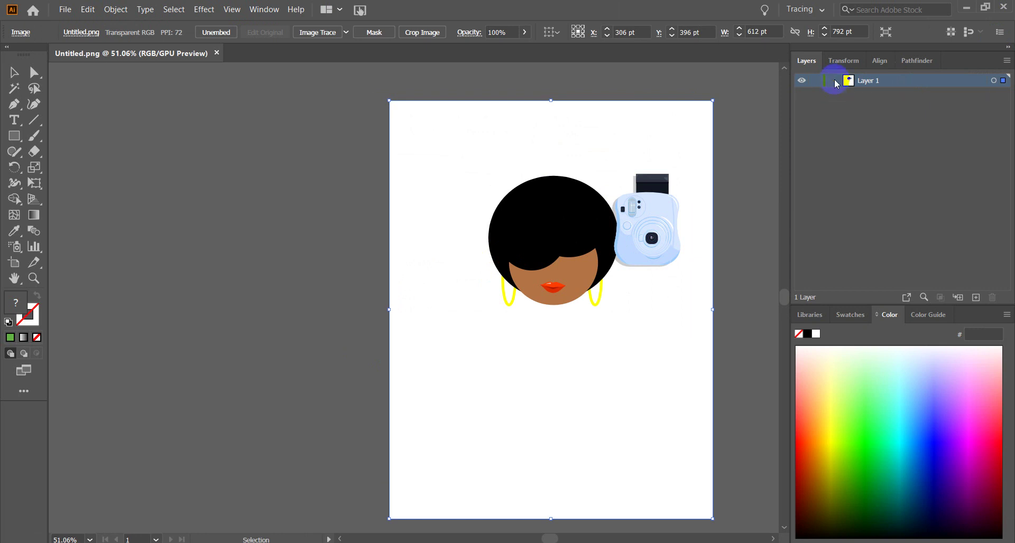
left_click(835, 82)
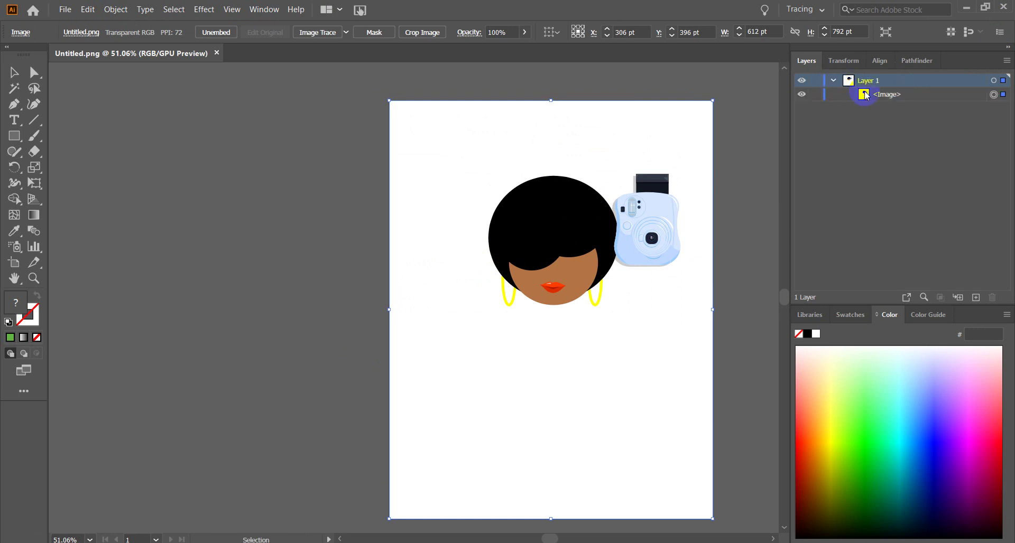
- Return to the Downloads folder and open Untitled.svg in Adobe Illustrator 2020, accepting the import warning
left_click(65, 9)
left_click(239, 328)
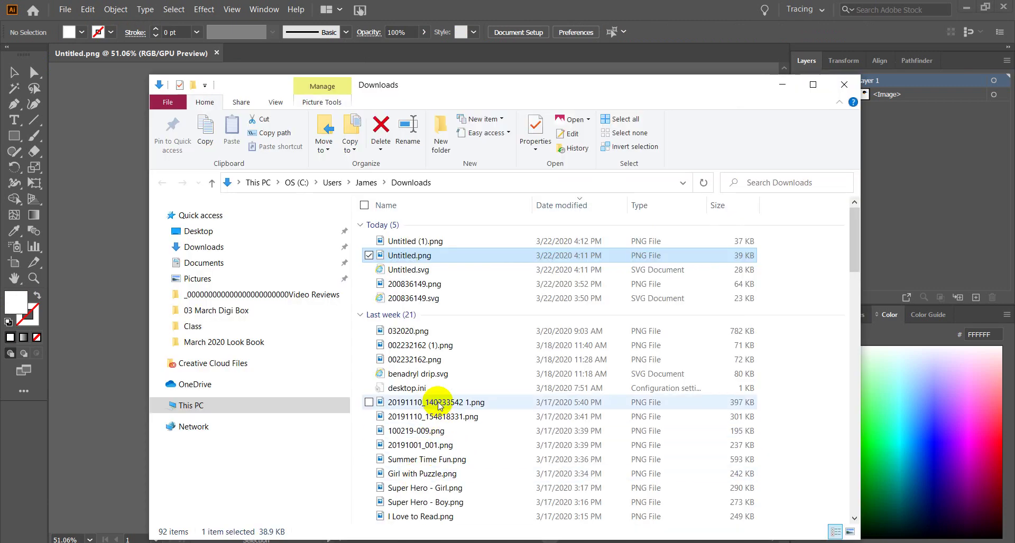
left_click(417, 270)
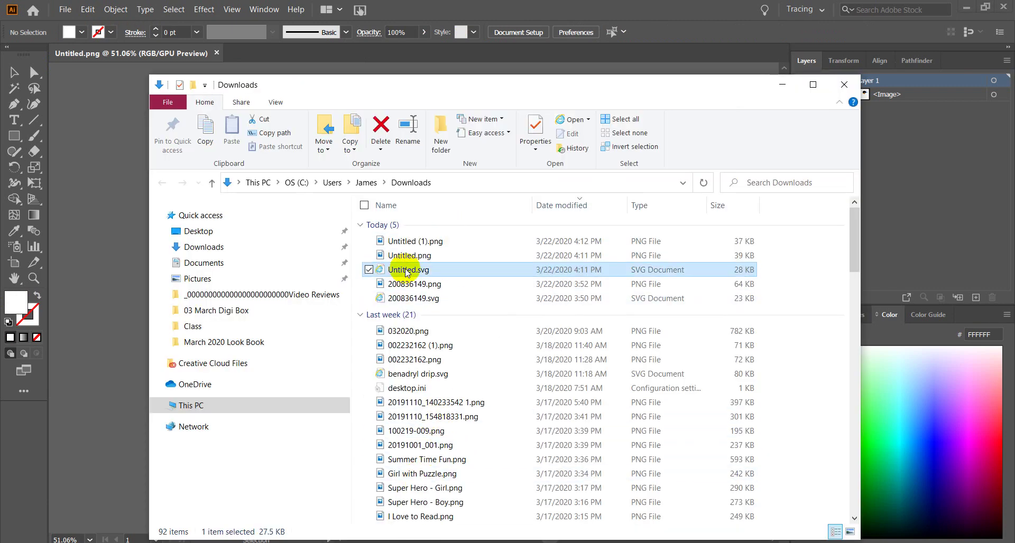
right_click(407, 271)
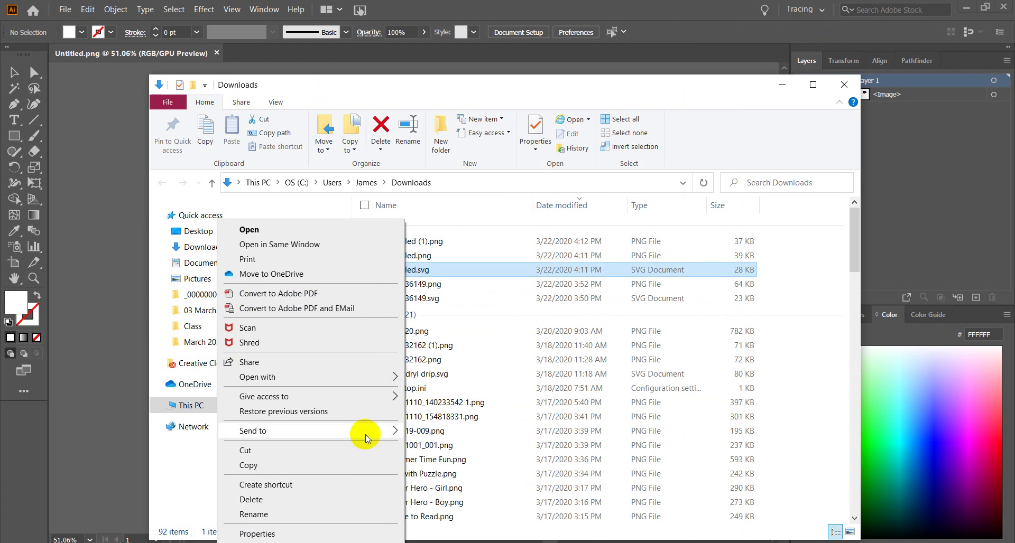
mouse_move(360, 388)
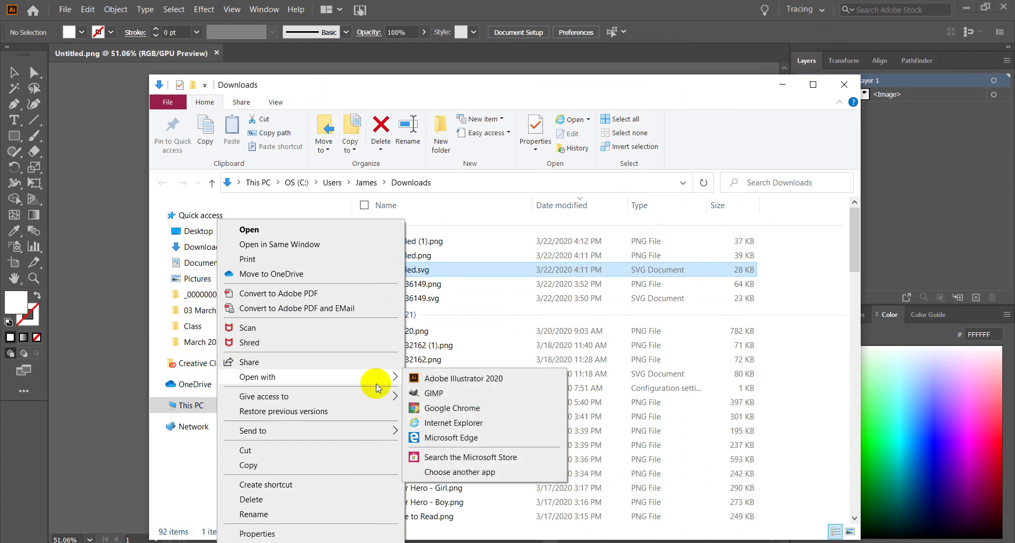
left_click(462, 376)
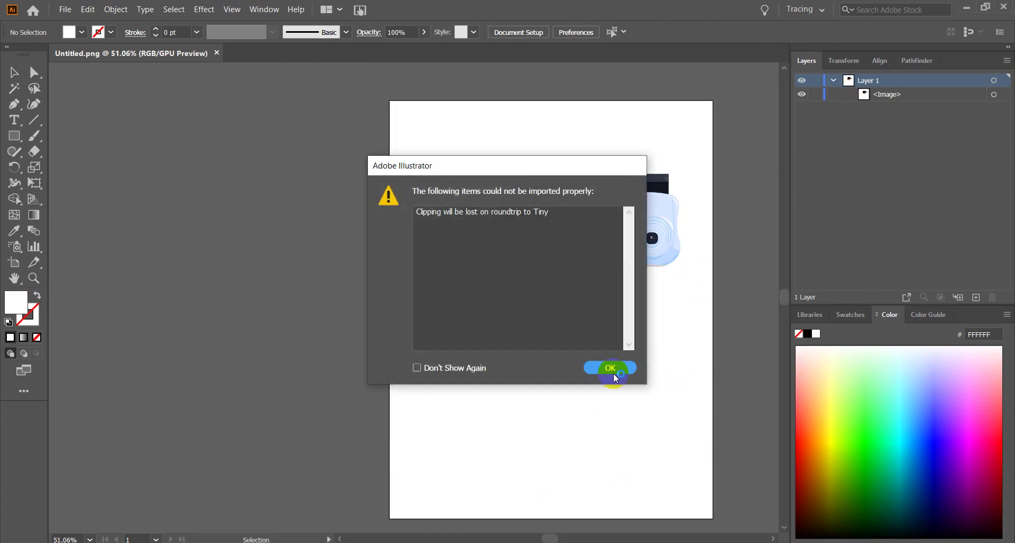
left_click(614, 378)
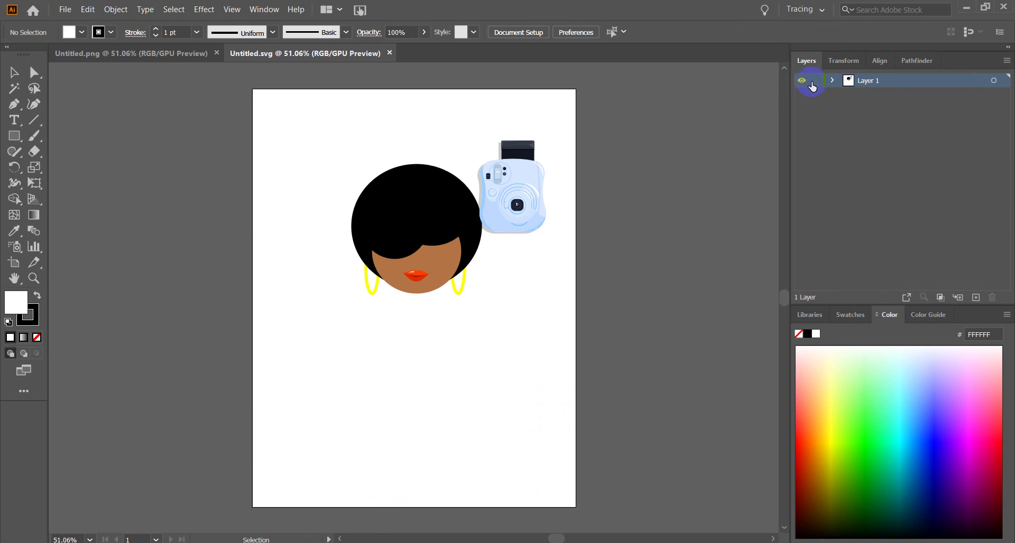
- Expand the SVG's layer, clip group and inner group, and check that the left earring's path can be selected separately
left_click(847, 96)
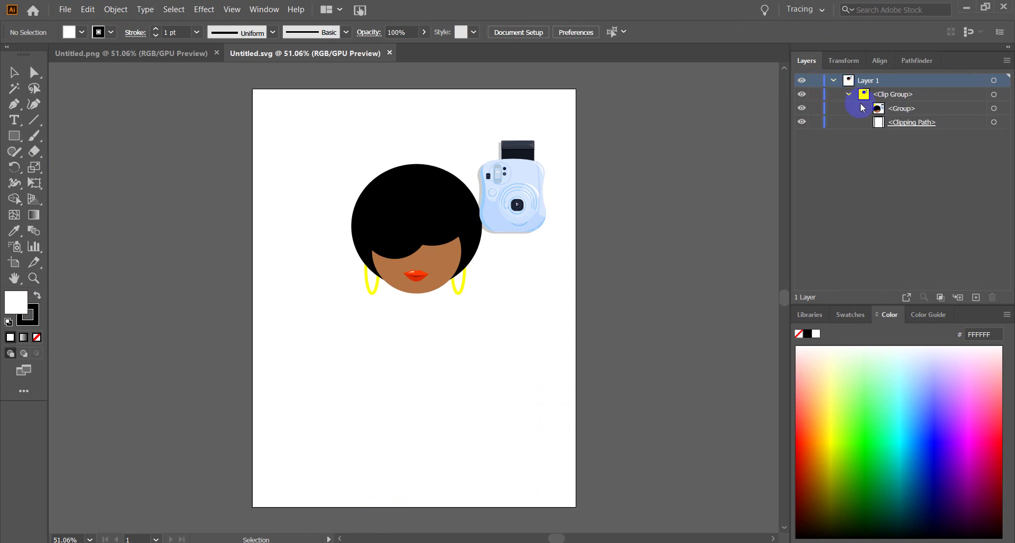
left_click(864, 108)
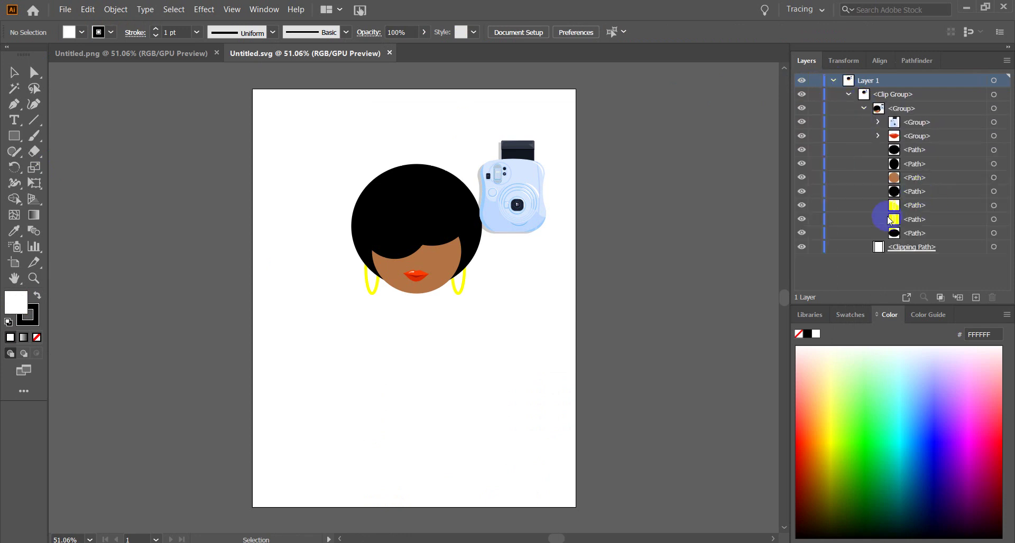
left_click(993, 205)
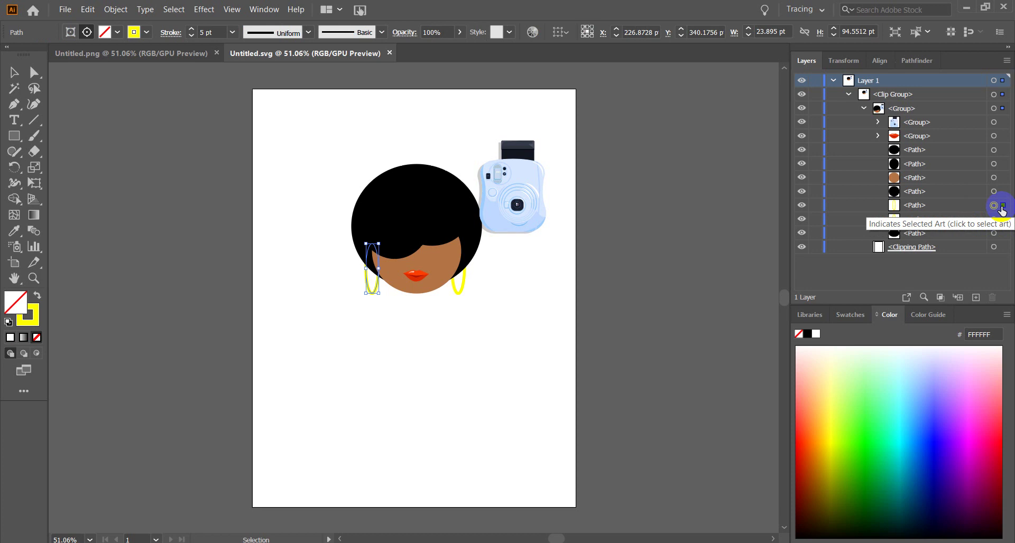
left_click(723, 217)
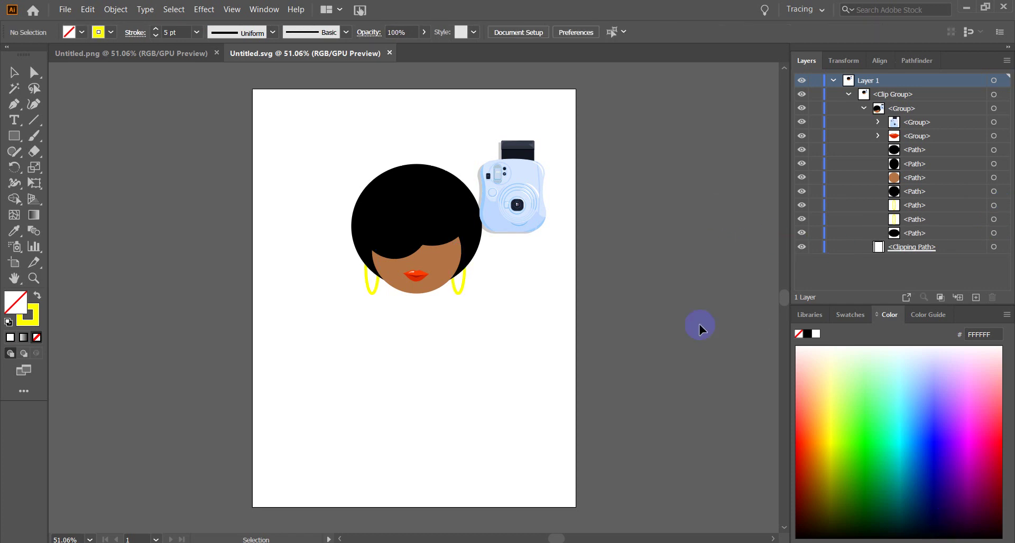
- Place an unlinked copy of the red square-framed glasses from My Library below the head
left_click(804, 315)
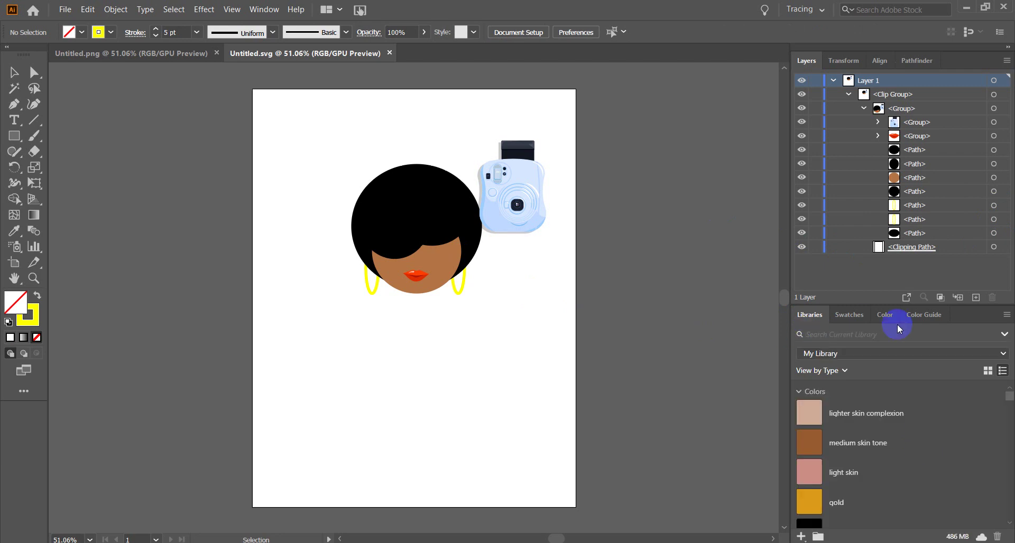
scroll(838, 441, "down", 5)
scroll(902, 446, "down", 10)
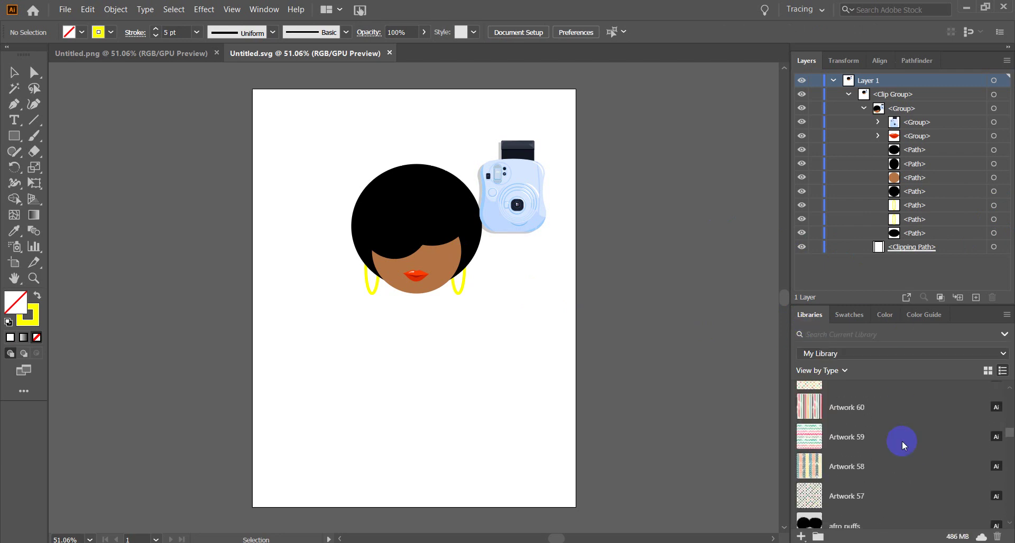
scroll(903, 445, "down", 10)
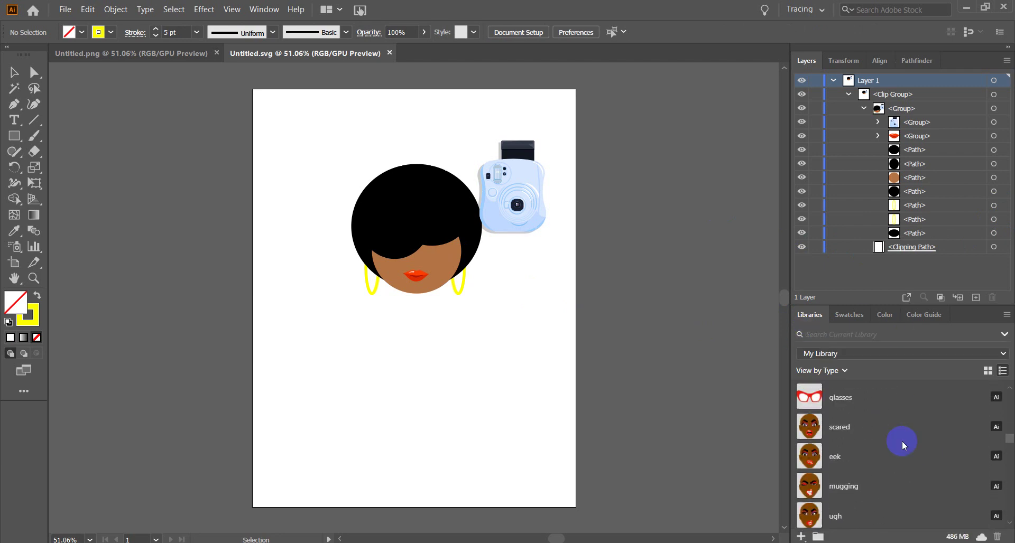
right_click(801, 440)
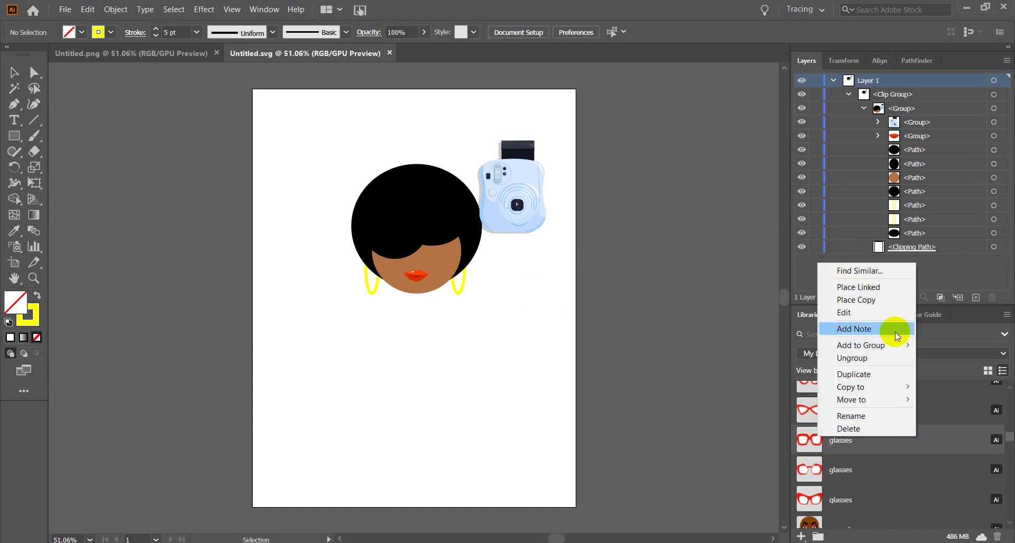
left_click(891, 300)
left_click(397, 355)
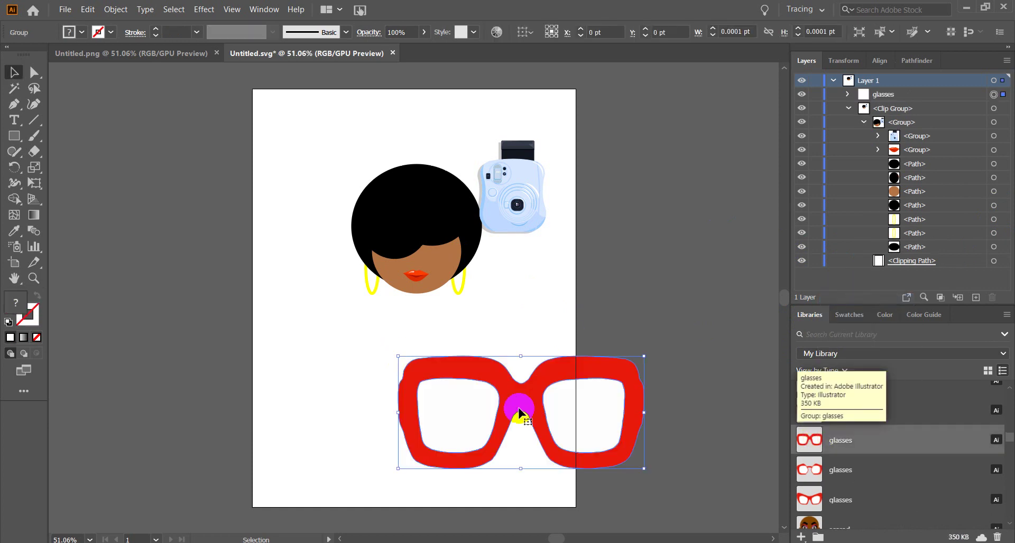
- Move the glasses onto the face and scale them down to about 203 by 93 pt so they fit the head
left_click_drag(521, 407, 407, 222)
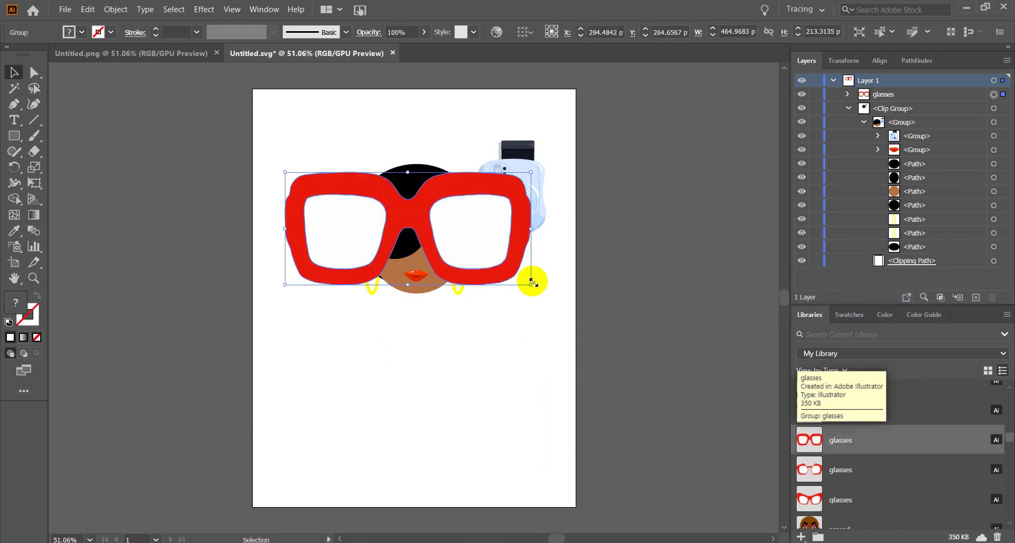
left_click_drag(533, 285, 407, 229)
left_click_drag(368, 196, 455, 246)
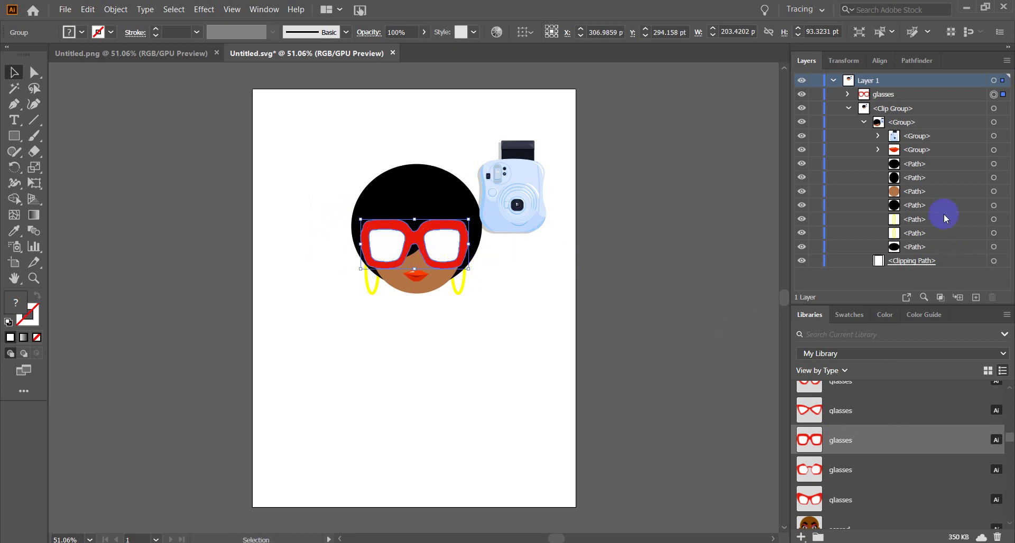
- Expand the glasses group and set the opacity of its lenses to 50%
left_click_drag(945, 218, 860, 108)
left_click(847, 95)
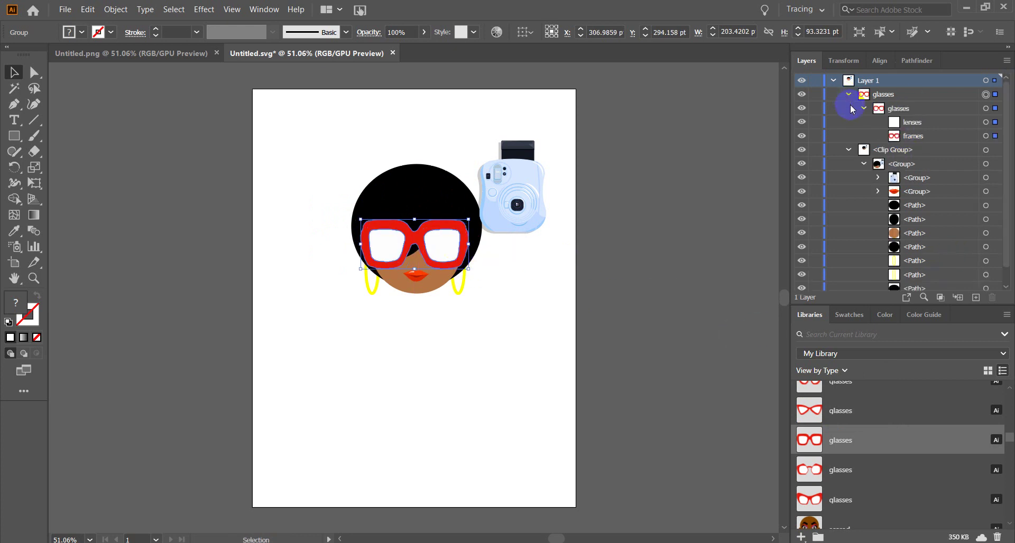
left_click(986, 122)
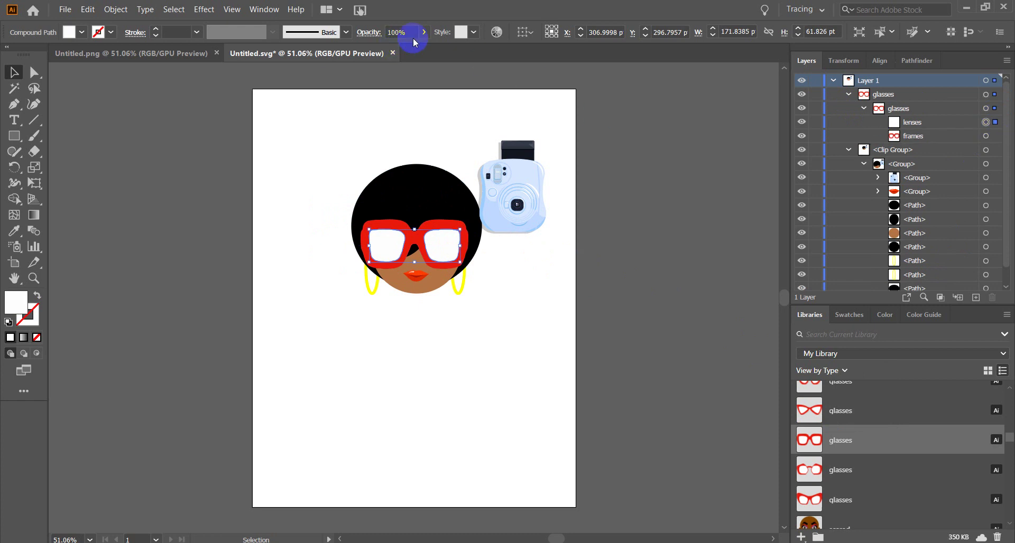
left_click_drag(409, 29, 373, 33)
type("50")
key("Return")
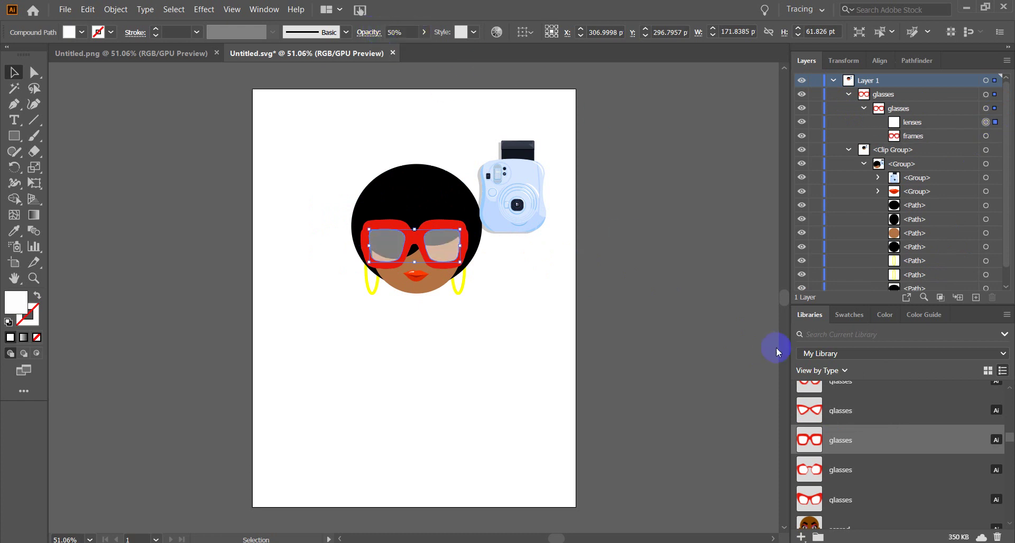
- Recolour the glasses' frames with the library colour #D82174 and deselect them
left_click(992, 138)
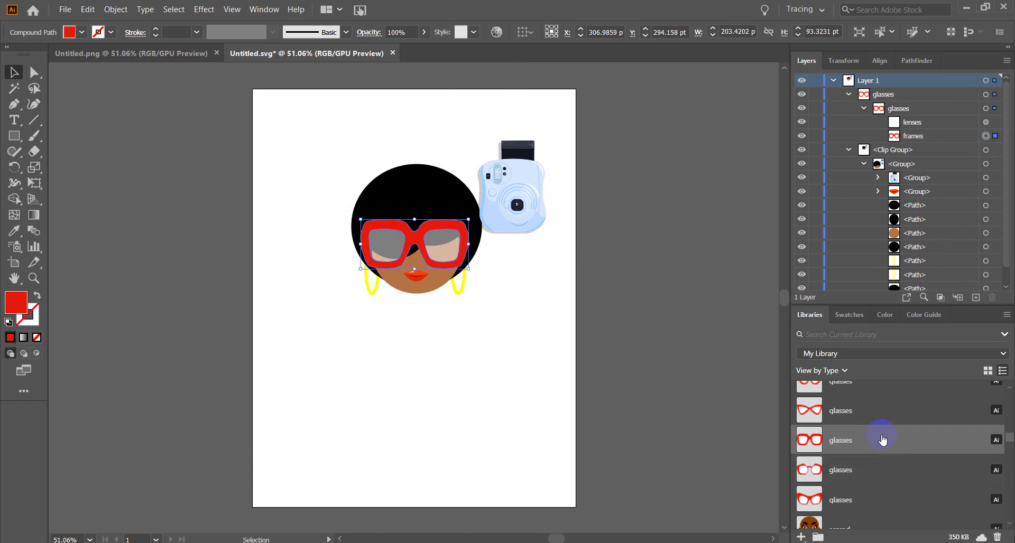
scroll(887, 430, "down", 5)
scroll(891, 429, "up", 10)
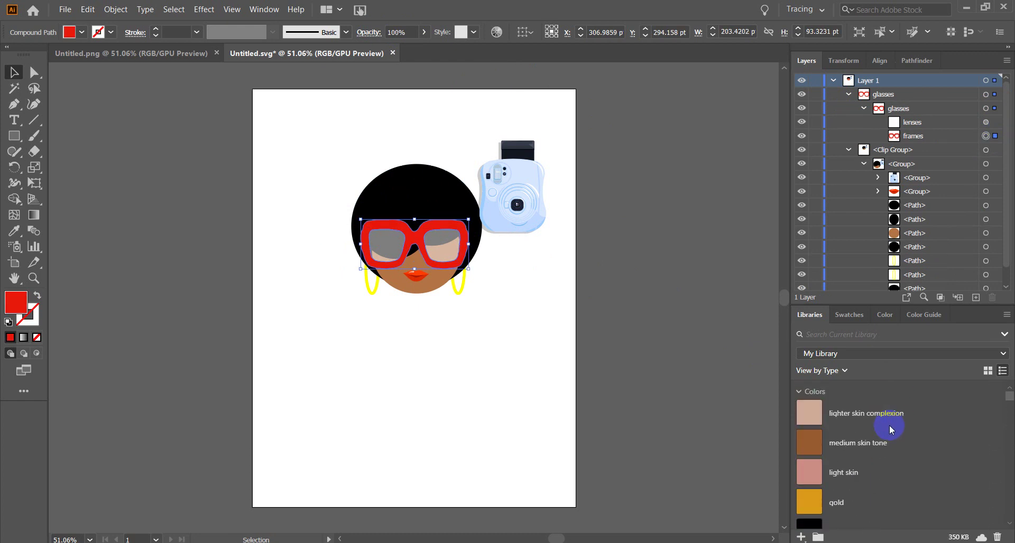
left_click(811, 389)
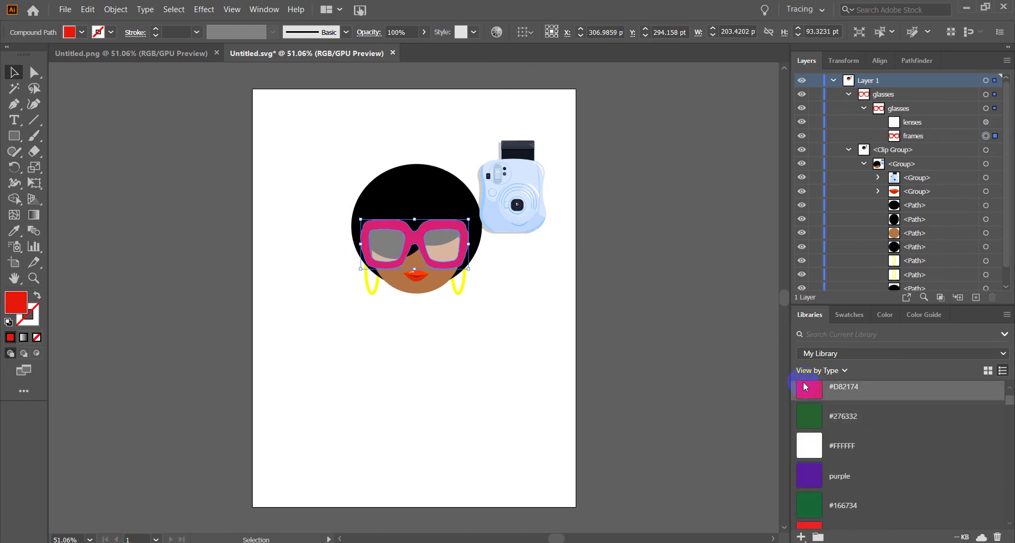
left_click(755, 382)
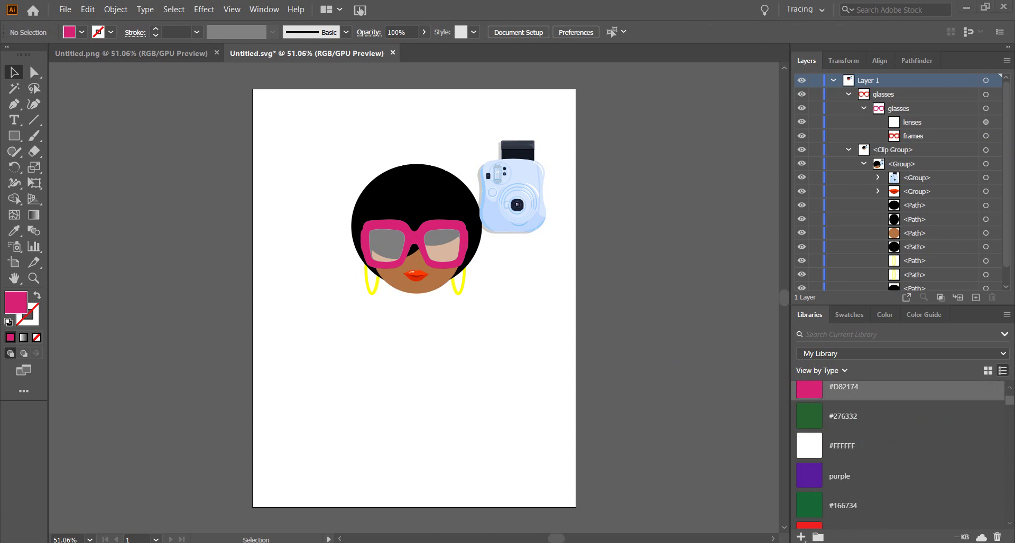
- Switch back to Gravit Designer by minimising PowerPoint and Illustrator and closing the Downloads folder window
key("alt+Tab")
left_click(975, 10)
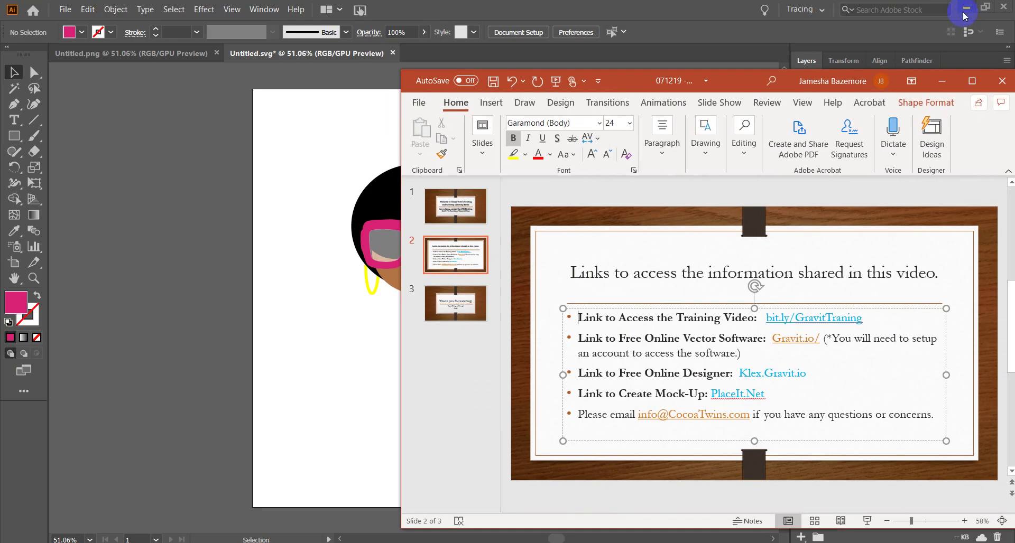
left_click(941, 81)
left_click(966, 7)
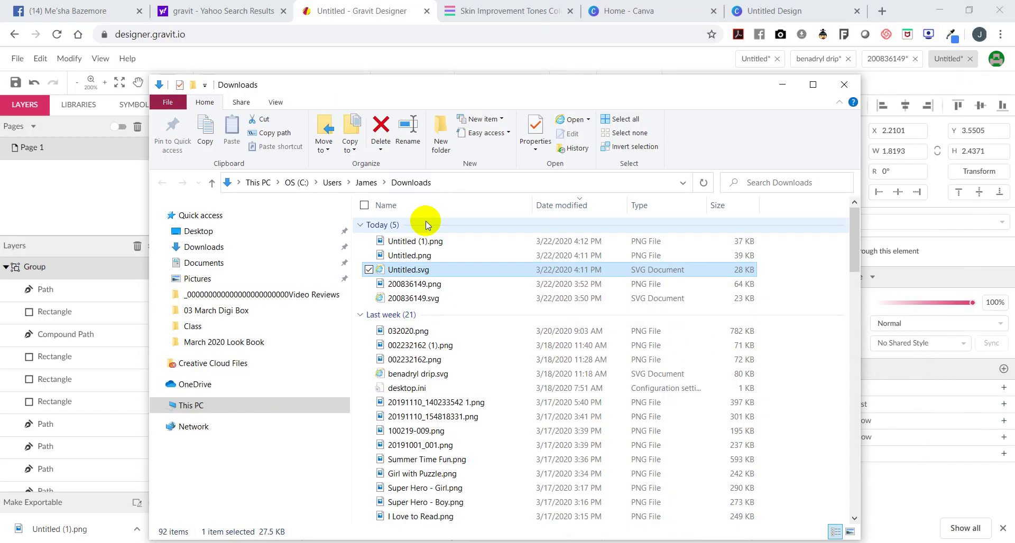
left_click(844, 84)
- Select all the head and camera artwork and delete it from the page
left_click(660, 468)
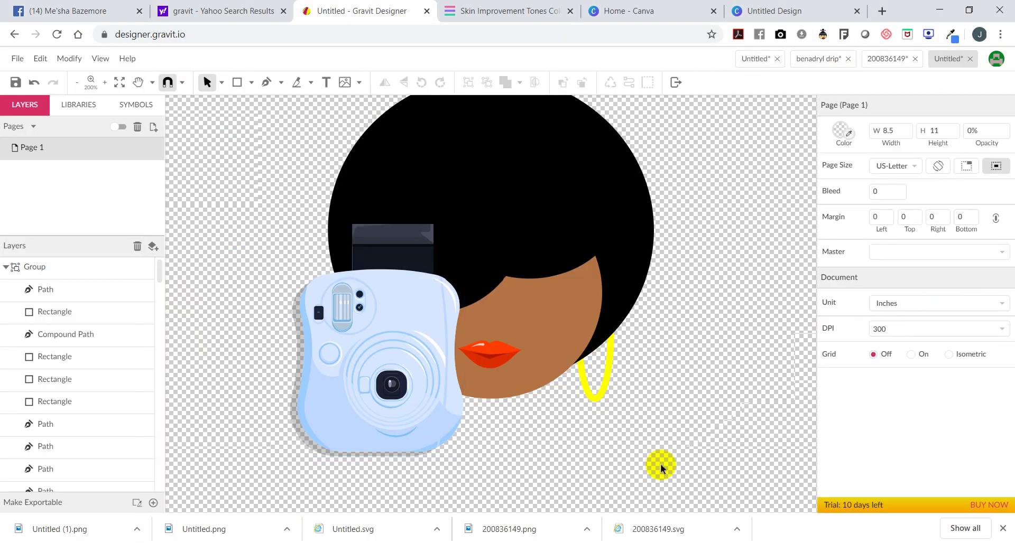
left_click_drag(713, 473, 235, 175)
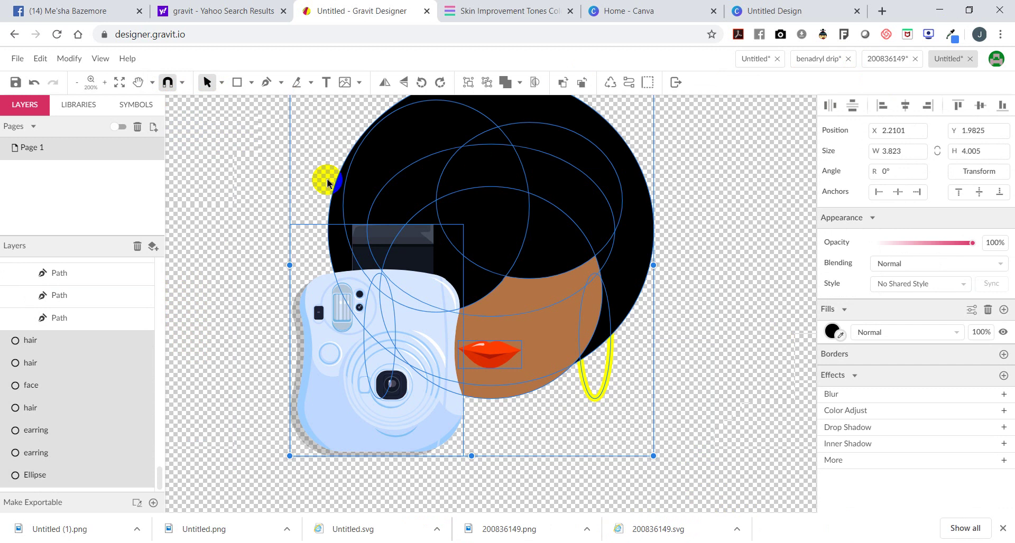
key("Delete")
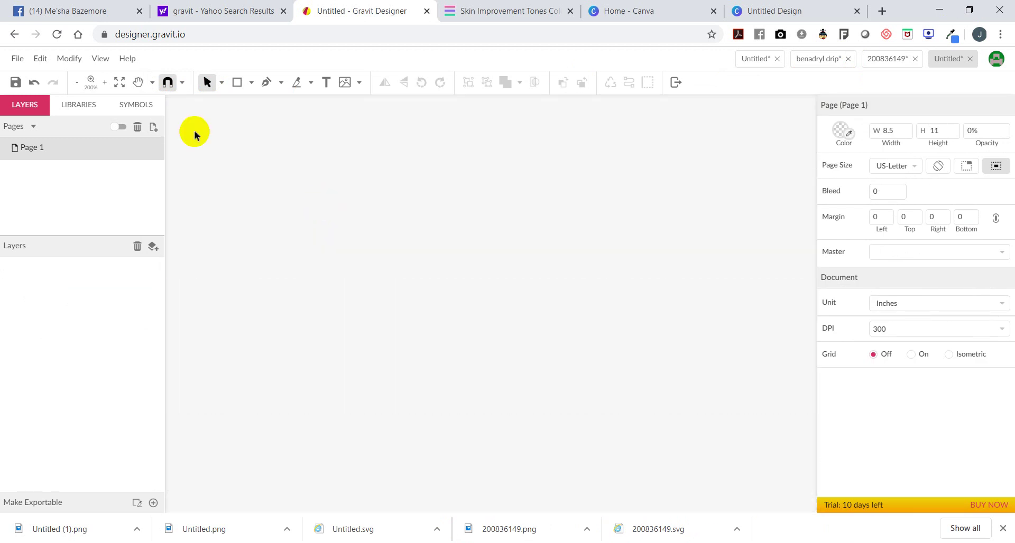
left_click(18, 59)
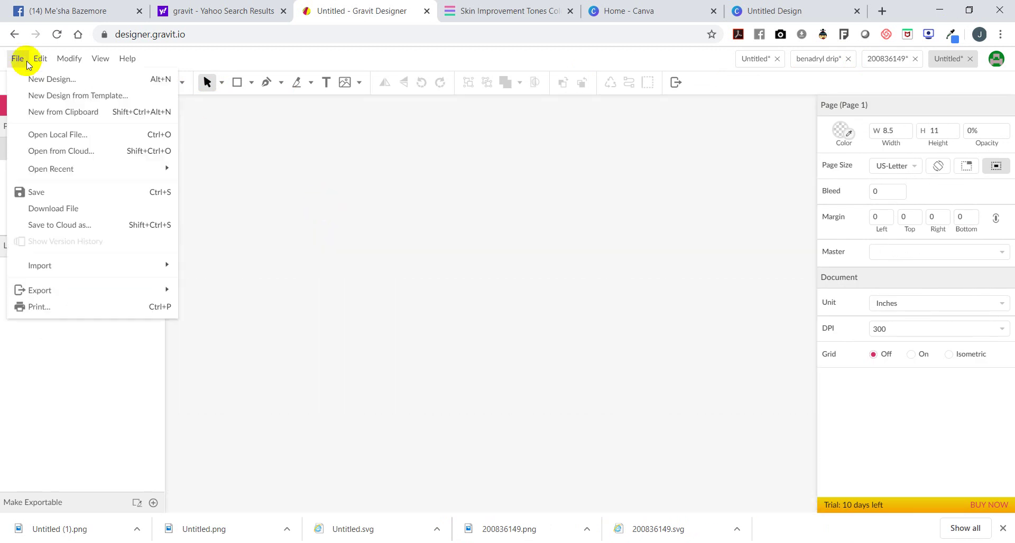
left_click(62, 135)
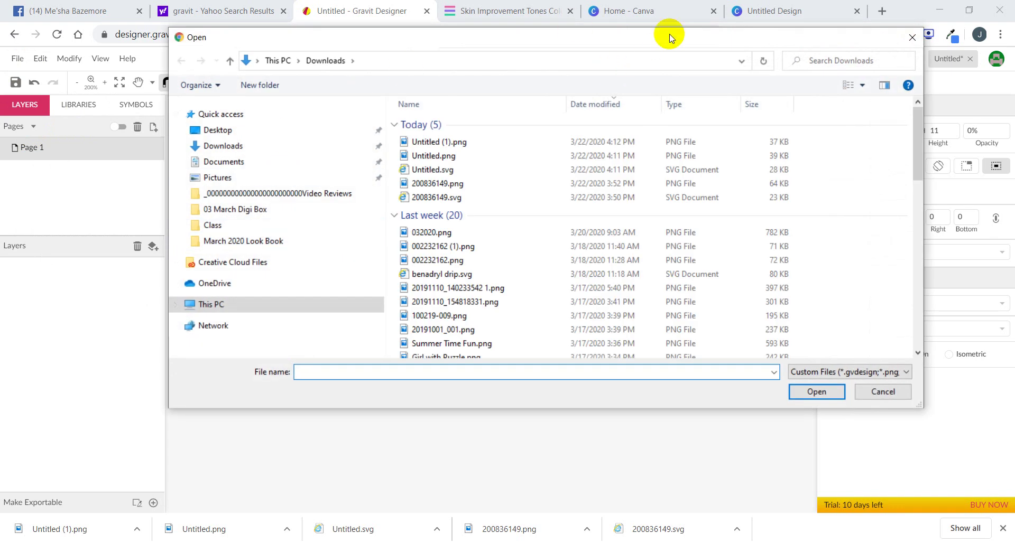
left_click_drag(673, 32, 637, 110)
left_click(10, 58)
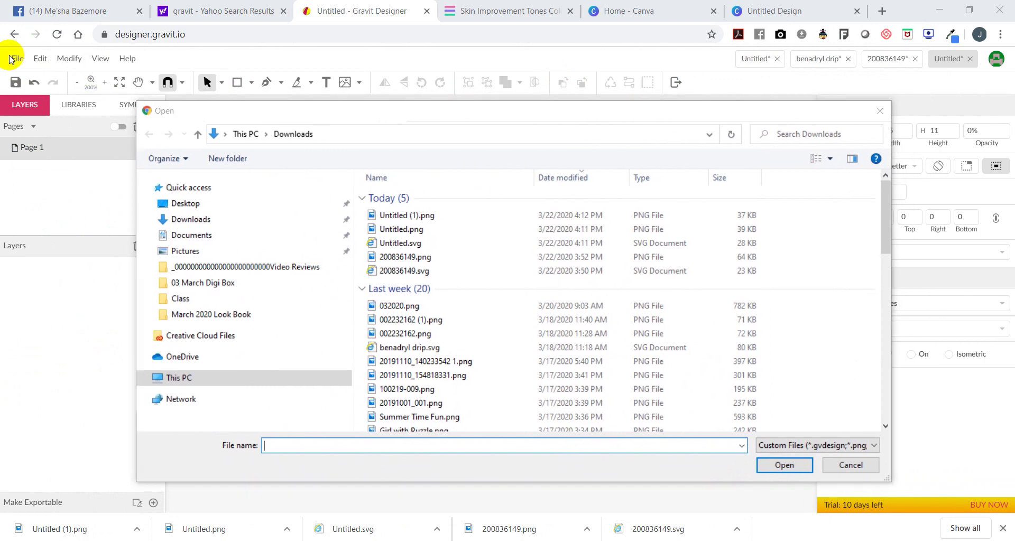
left_click(850, 465)
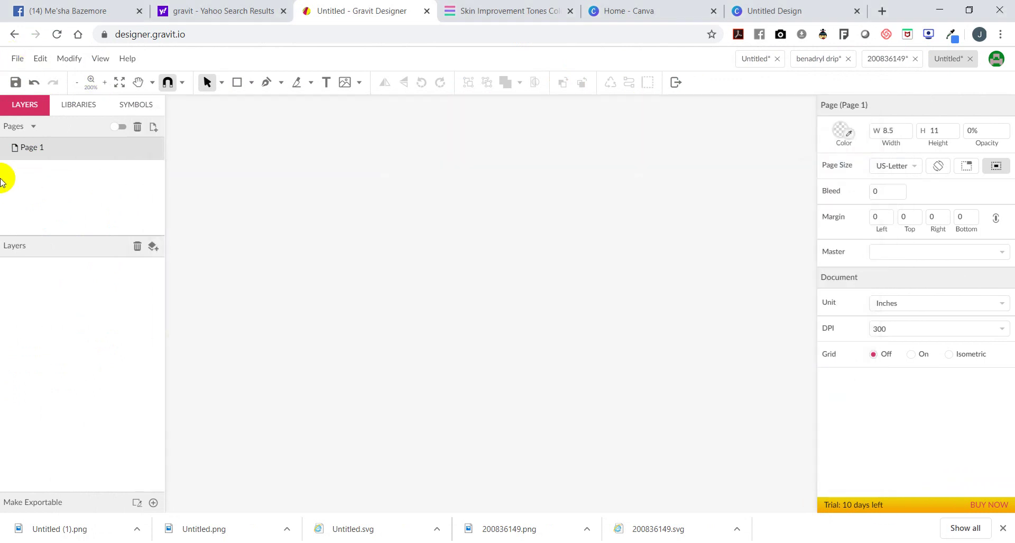
- Open the local image 20190705_225200522_iOS.png from the Digital Downloads folder on OneDrive
left_click(19, 59)
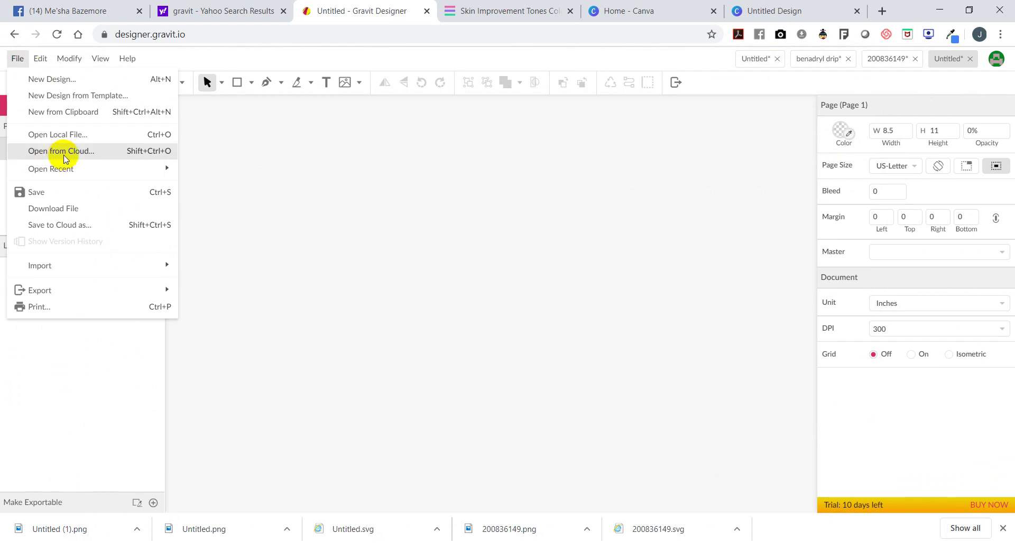
left_click(62, 136)
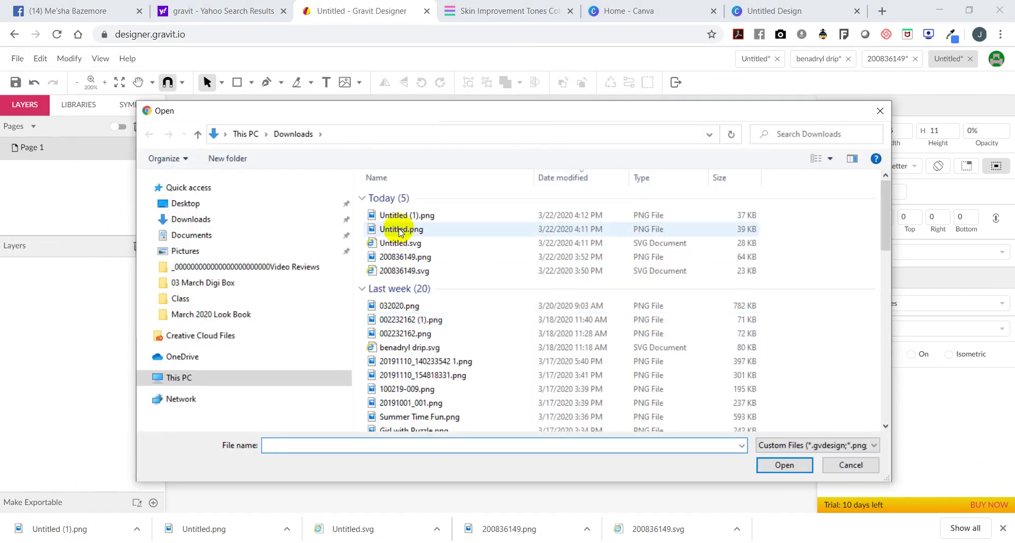
left_click(199, 234)
left_click(203, 219)
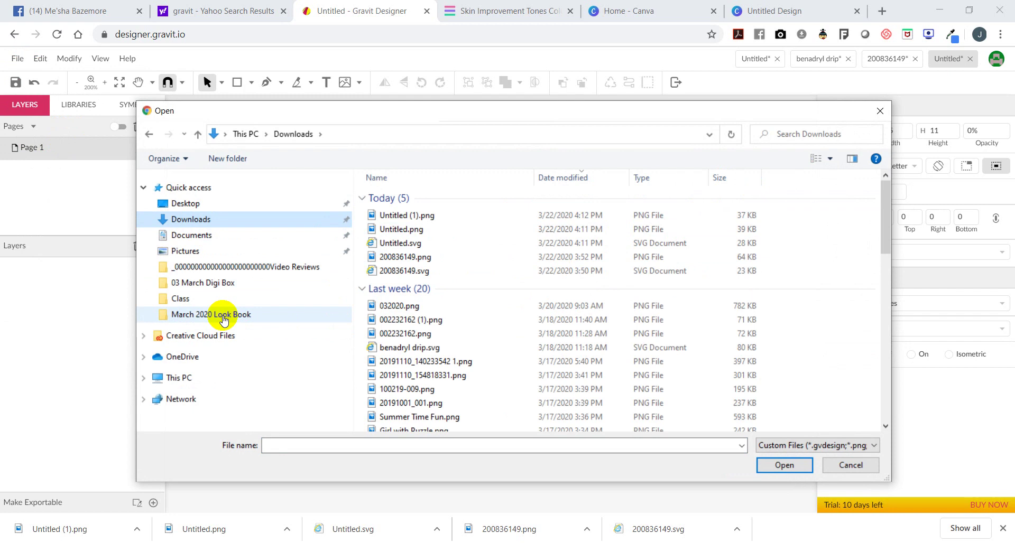
left_click(219, 282)
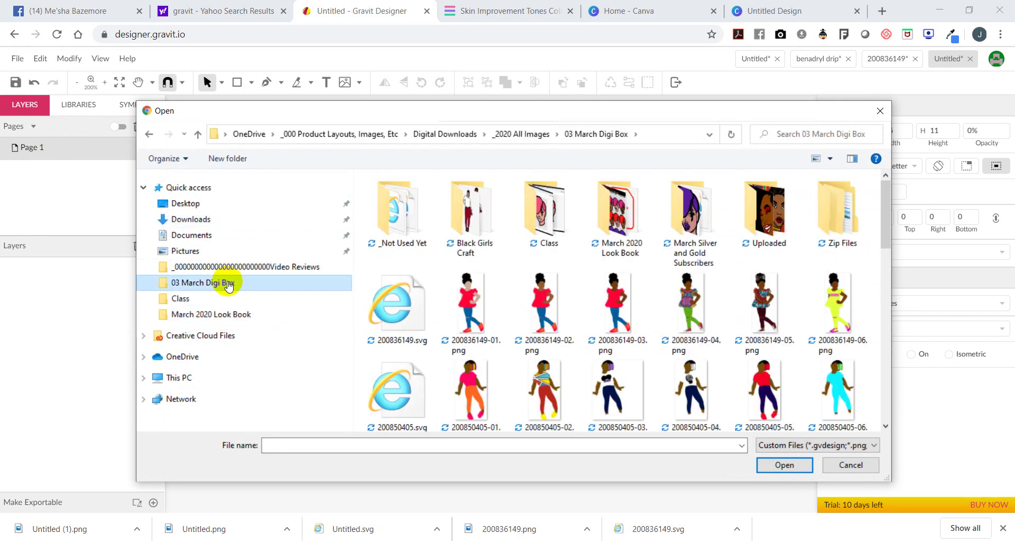
left_click(449, 135)
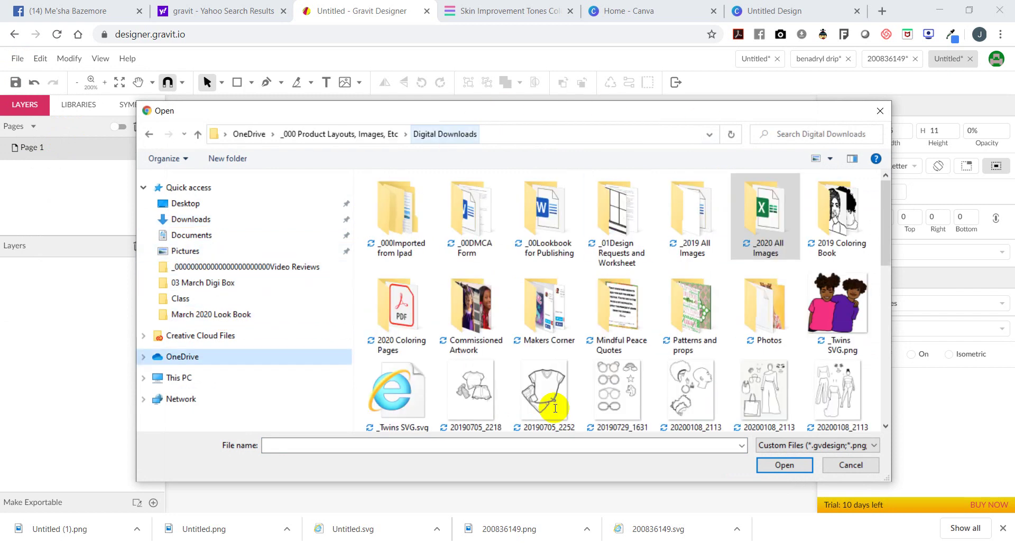
scroll(642, 359, "down", 5)
scroll(581, 317, "up", 3)
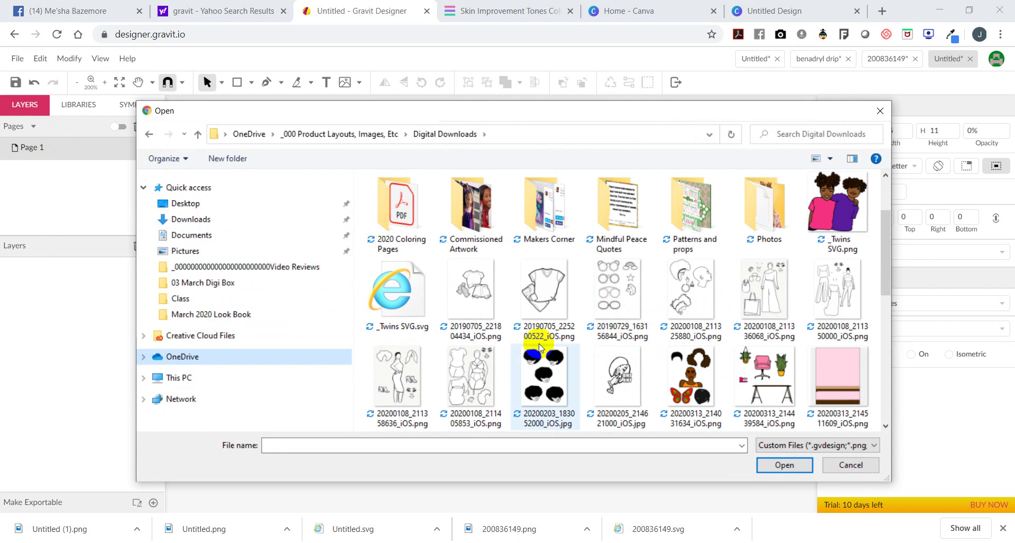
left_click(533, 292)
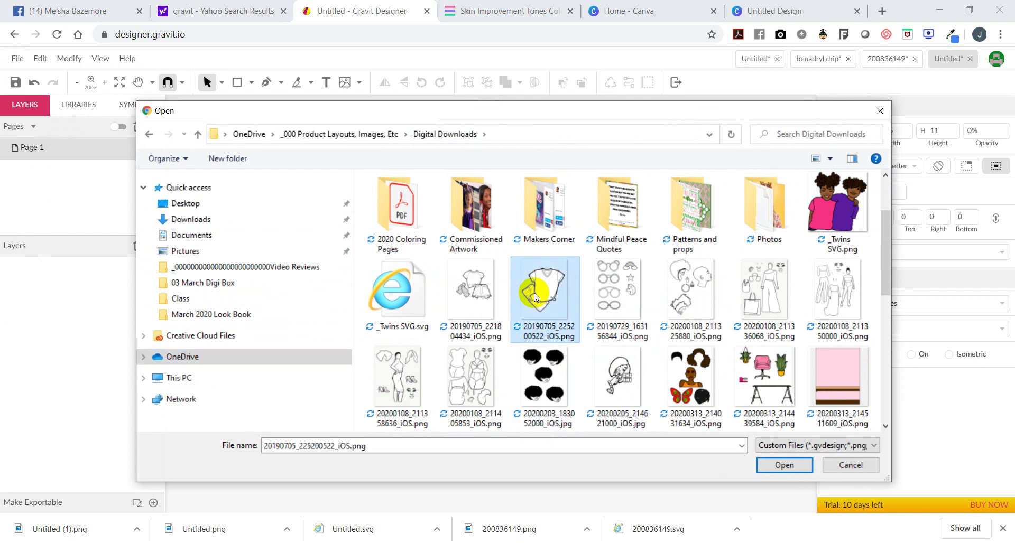
left_click(792, 467)
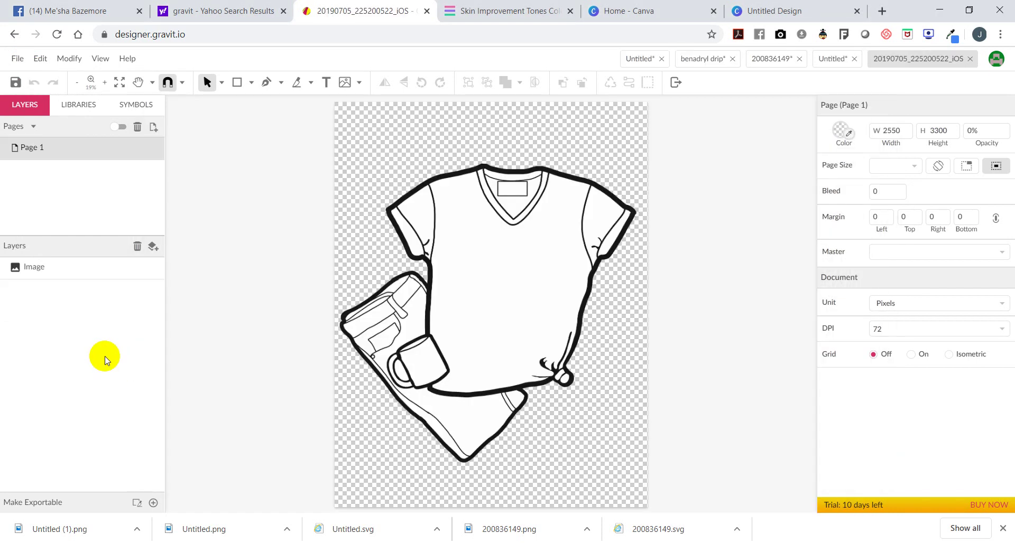
- Select the T-shirt, jeans and mug image on the page and convert it to paths with Vectorize Image
left_click(342, 345)
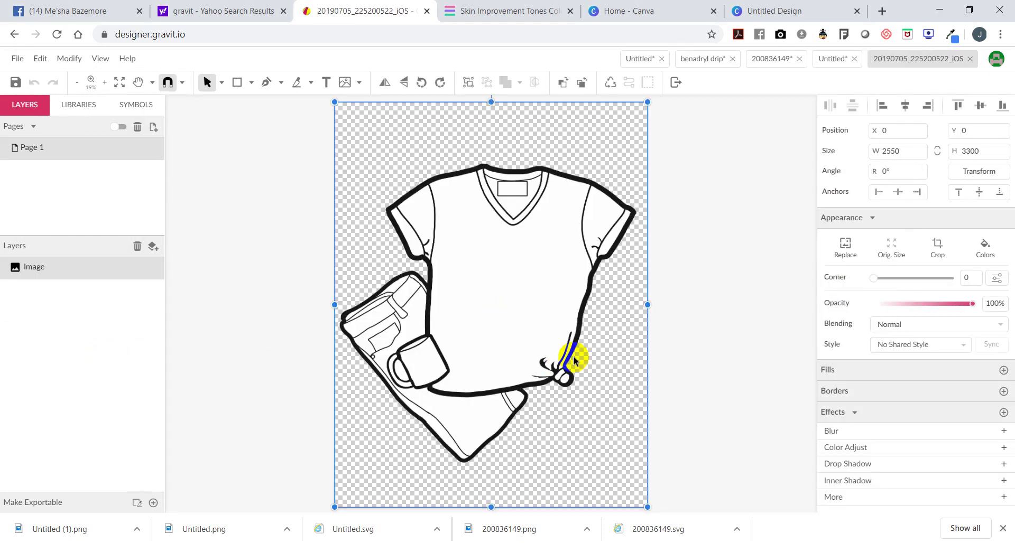
left_click(18, 59)
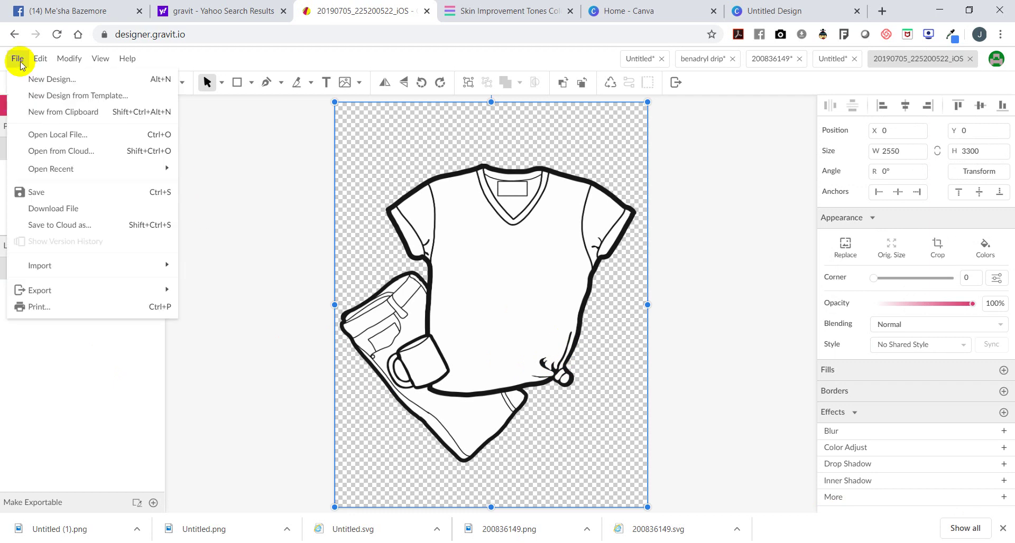
mouse_move(40, 63)
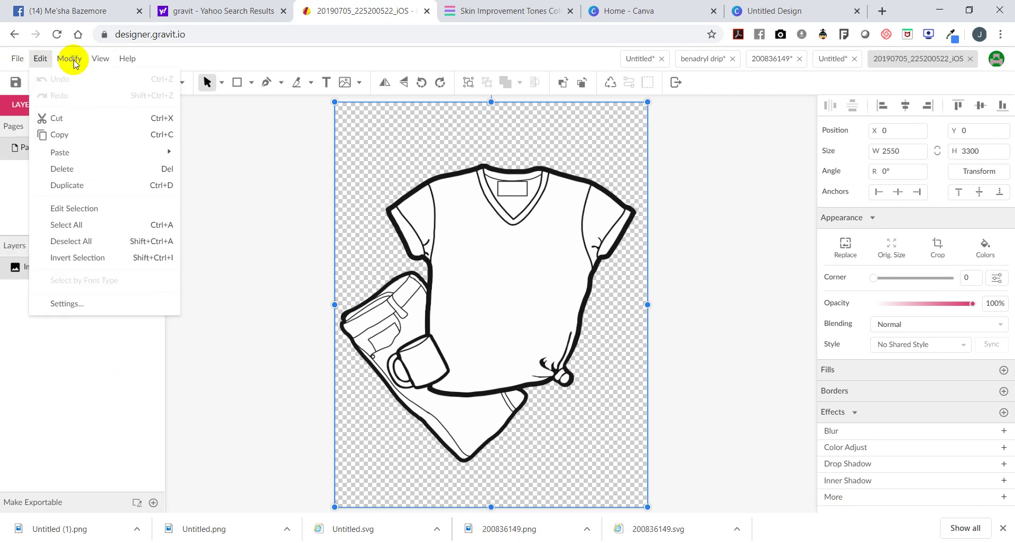
mouse_move(81, 62)
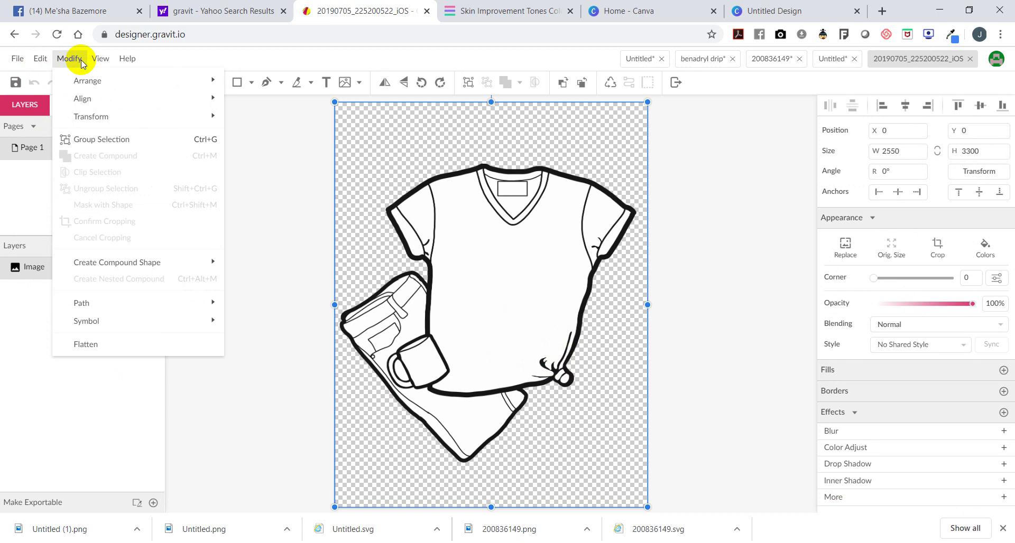
mouse_move(208, 272)
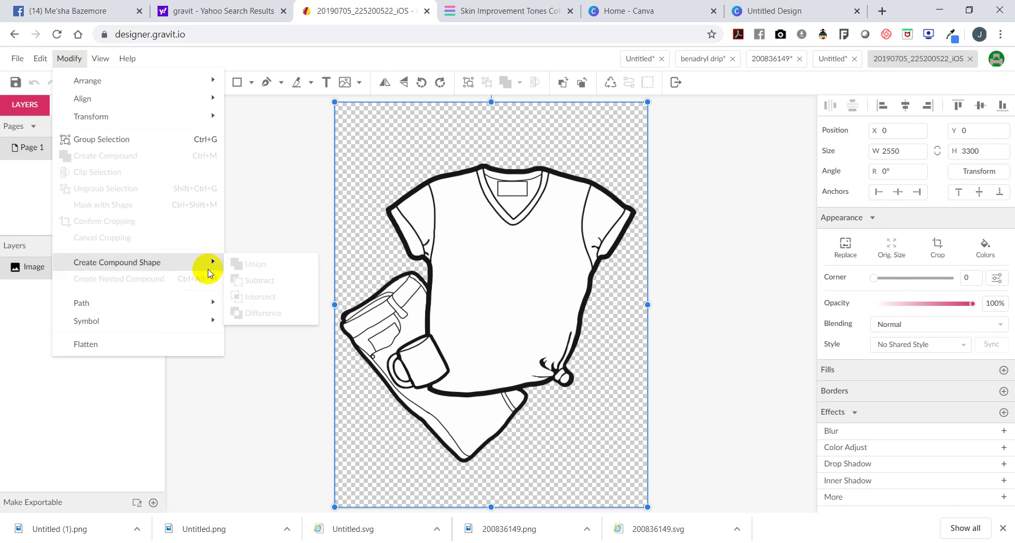
left_click(544, 335)
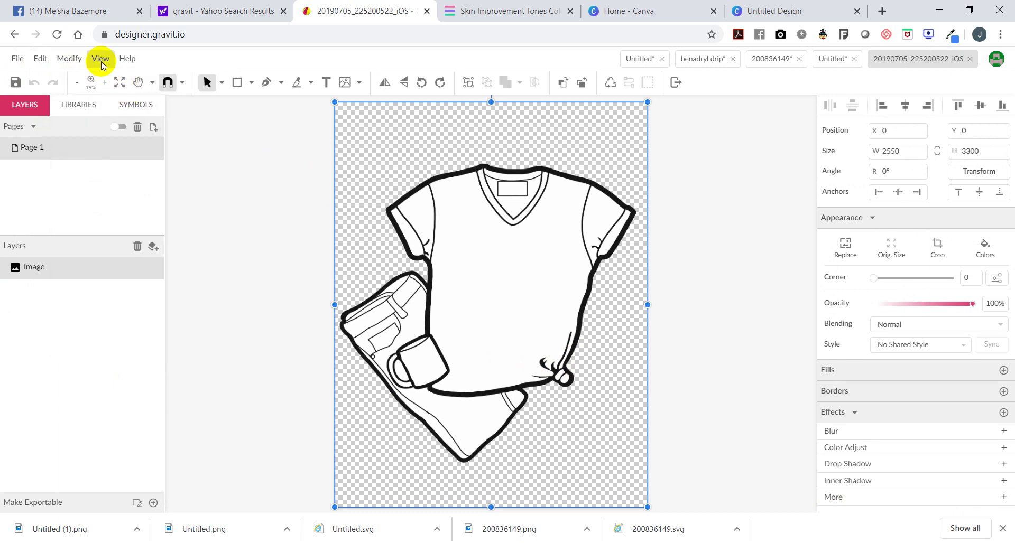
left_click(69, 58)
mouse_move(193, 310)
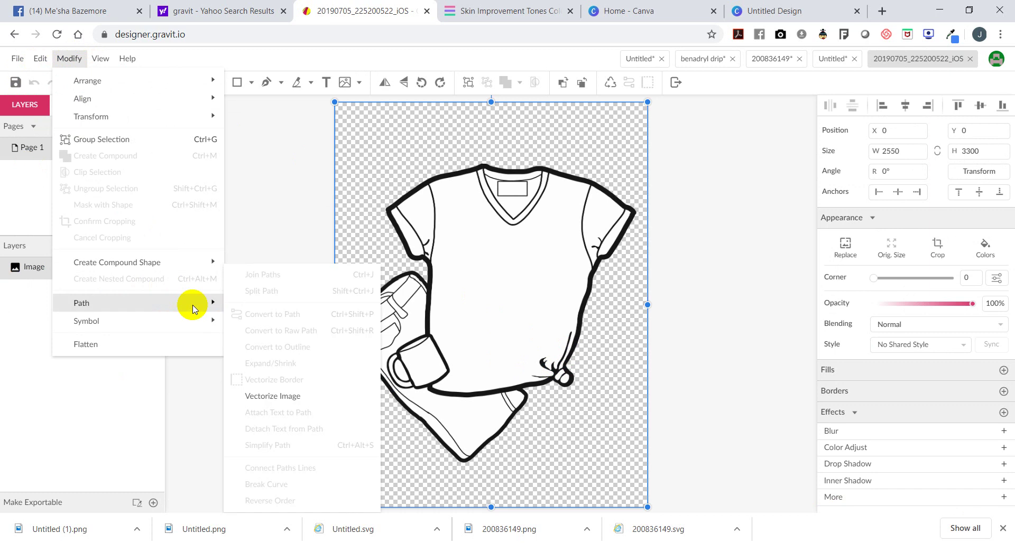
mouse_move(224, 329)
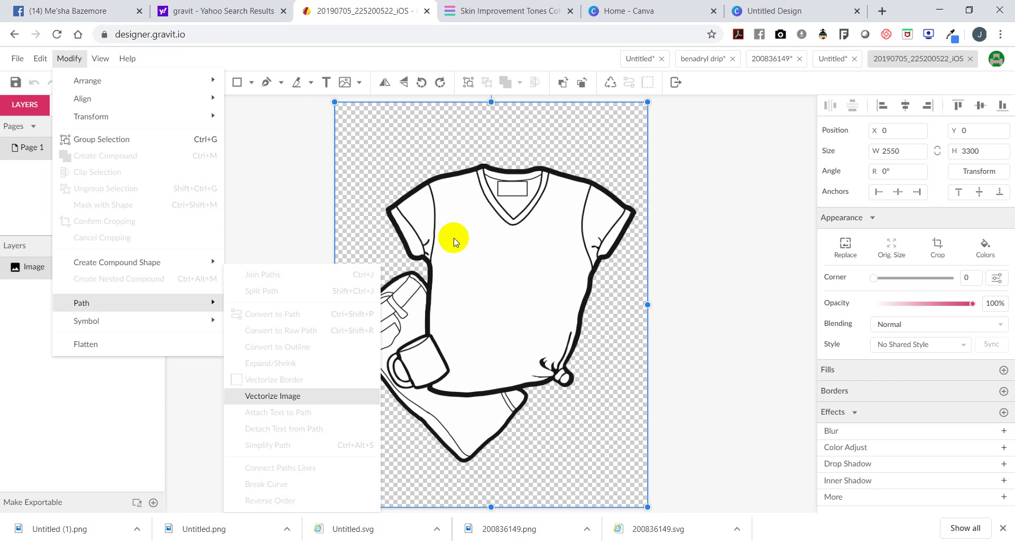
left_click(310, 397)
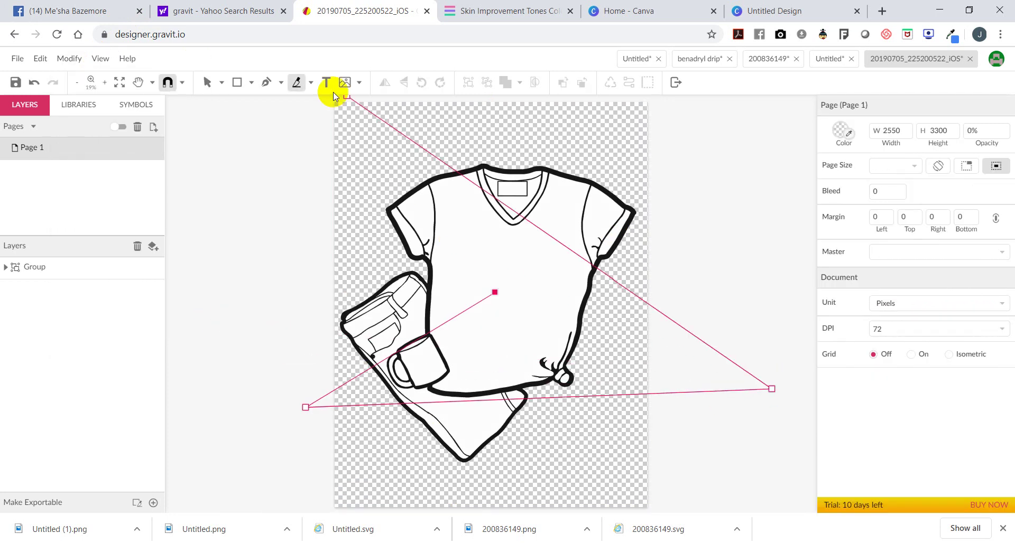
left_click(239, 210)
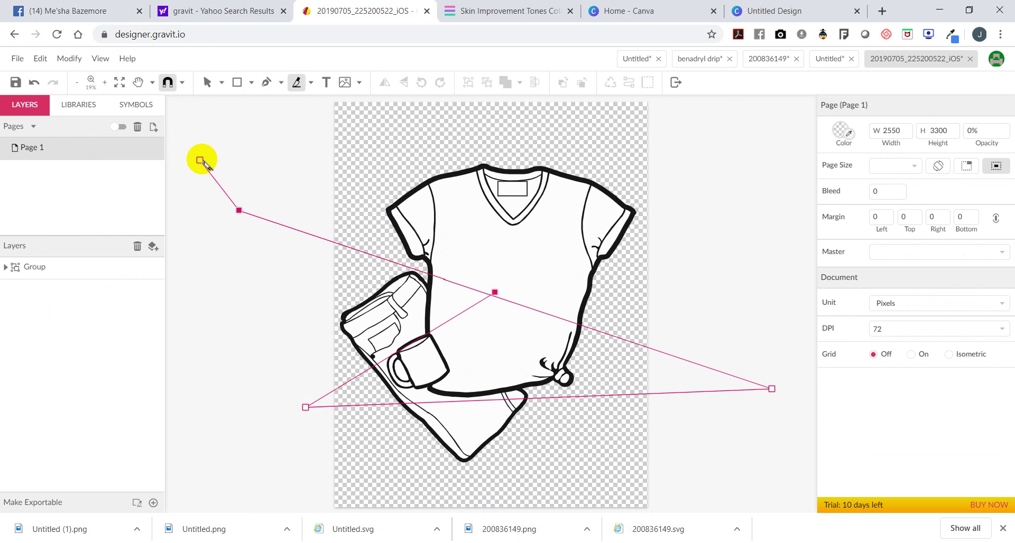
left_click(222, 140)
left_click(195, 104)
left_click(204, 81)
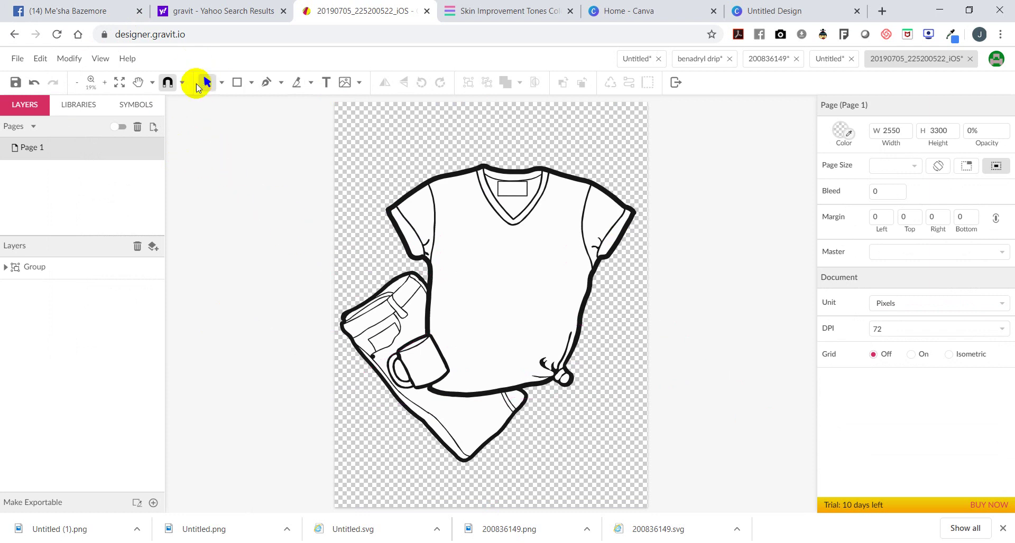
- Expand the vectorized group and examine its individual black, gray and darkslategray paths one by one
left_click(521, 275)
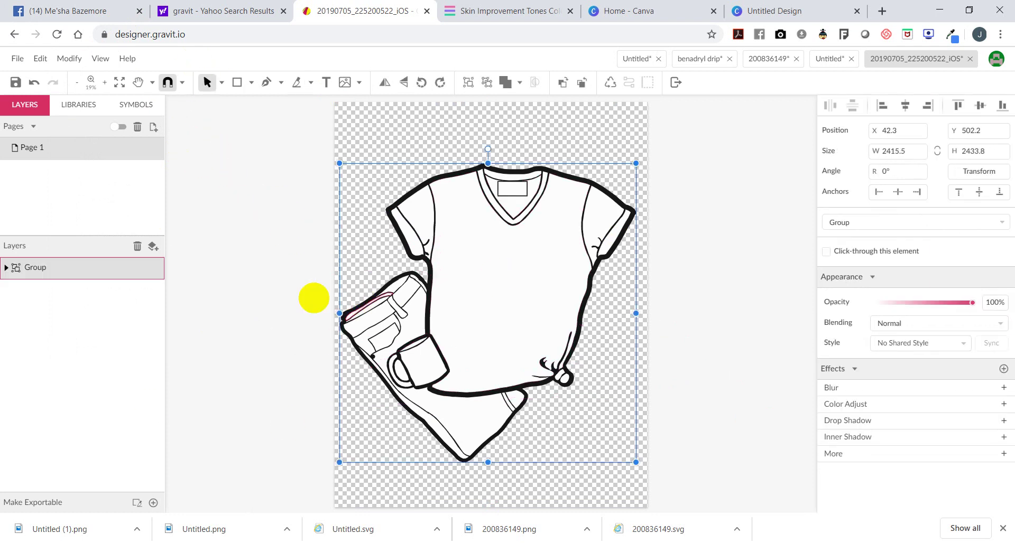
left_click(6, 271)
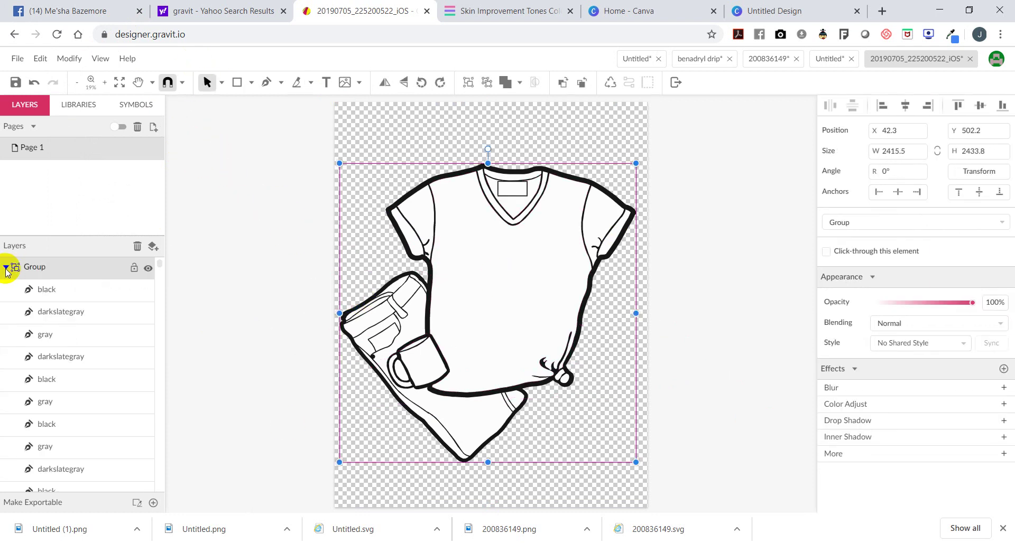
left_click(71, 286)
left_click(84, 312)
left_click(91, 356)
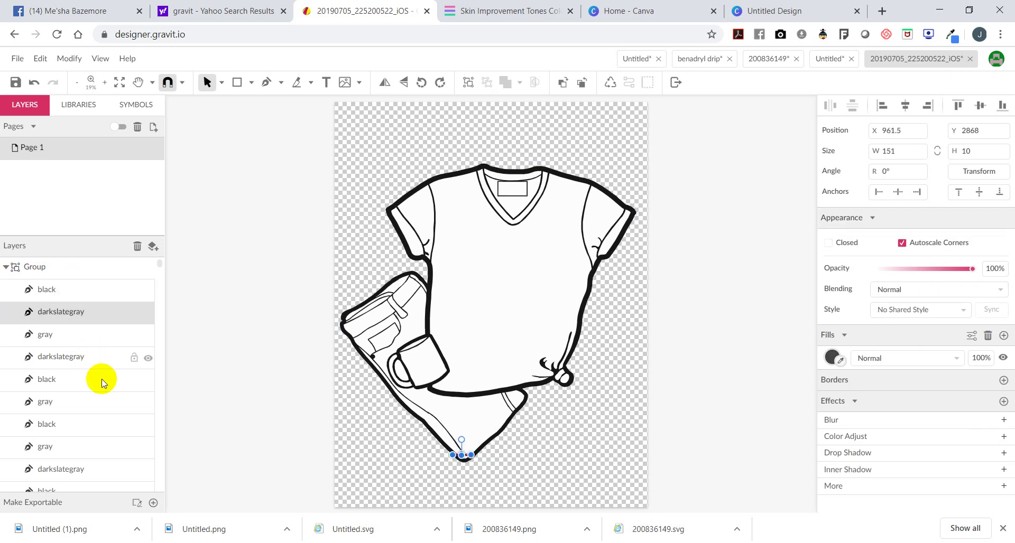
left_click(101, 378)
left_click(102, 426)
left_click(87, 449)
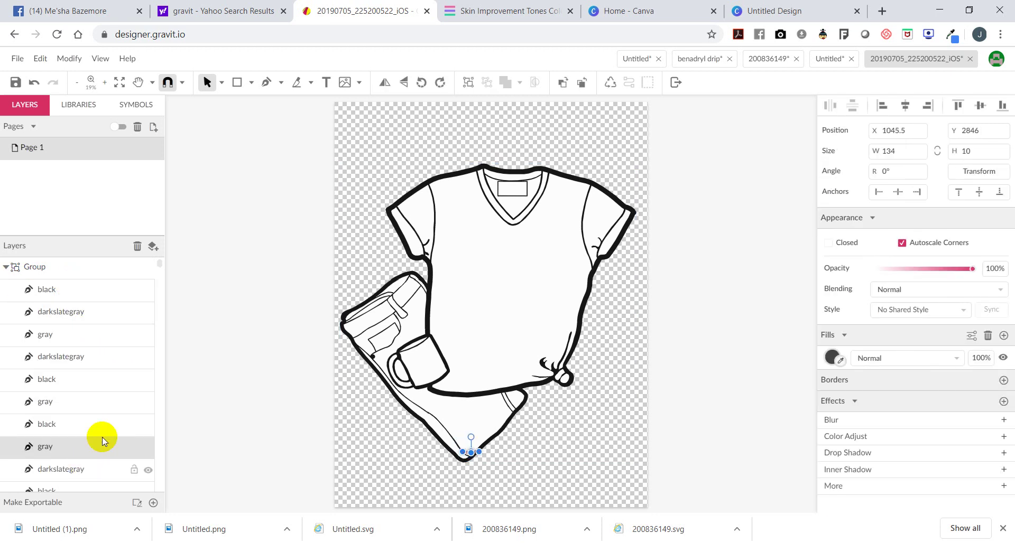
left_click(93, 469)
left_click(85, 291)
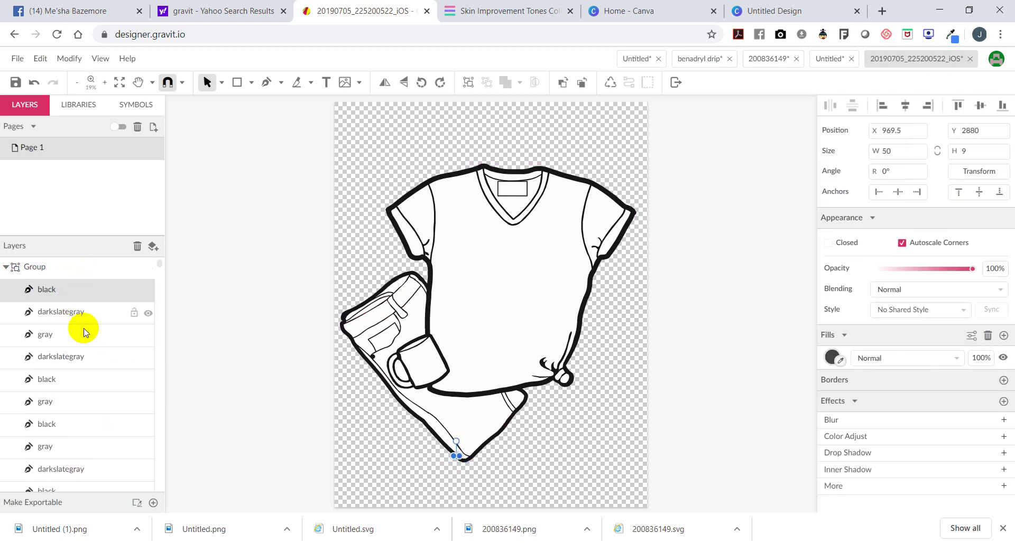
left_click(81, 317)
key("Escape")
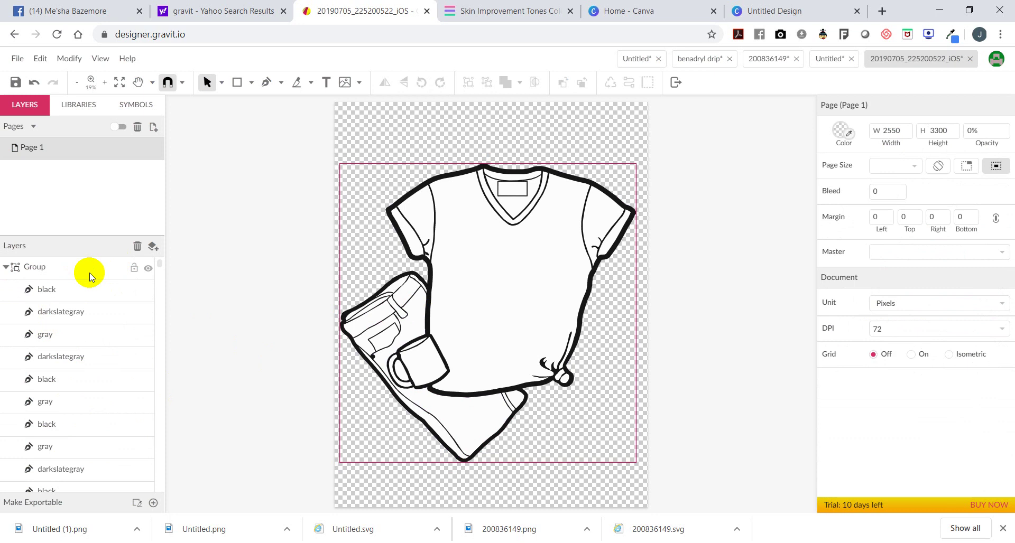
- Select and deselect the whole artwork group, and examine the second-to-last black path in its layer list
left_click(459, 436)
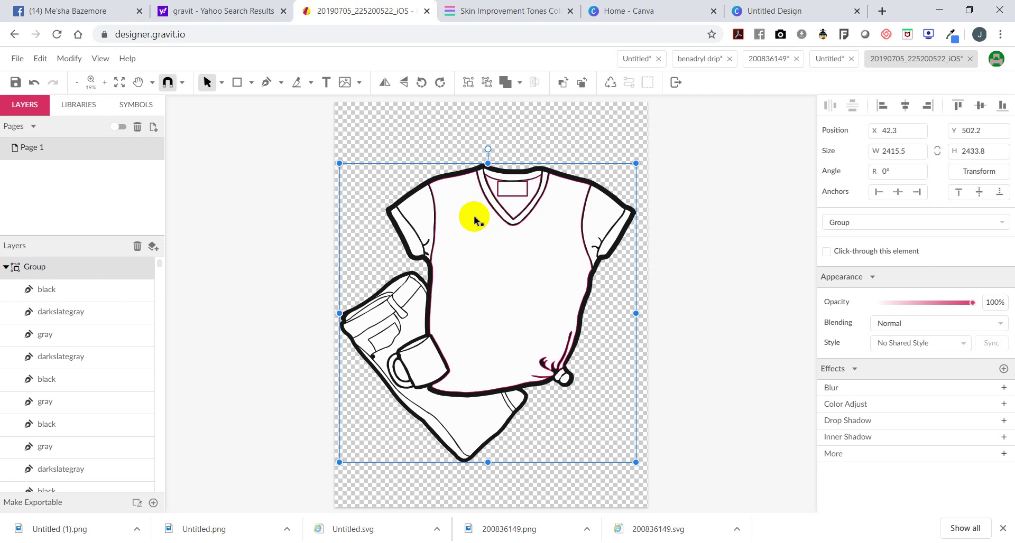
left_click(638, 416)
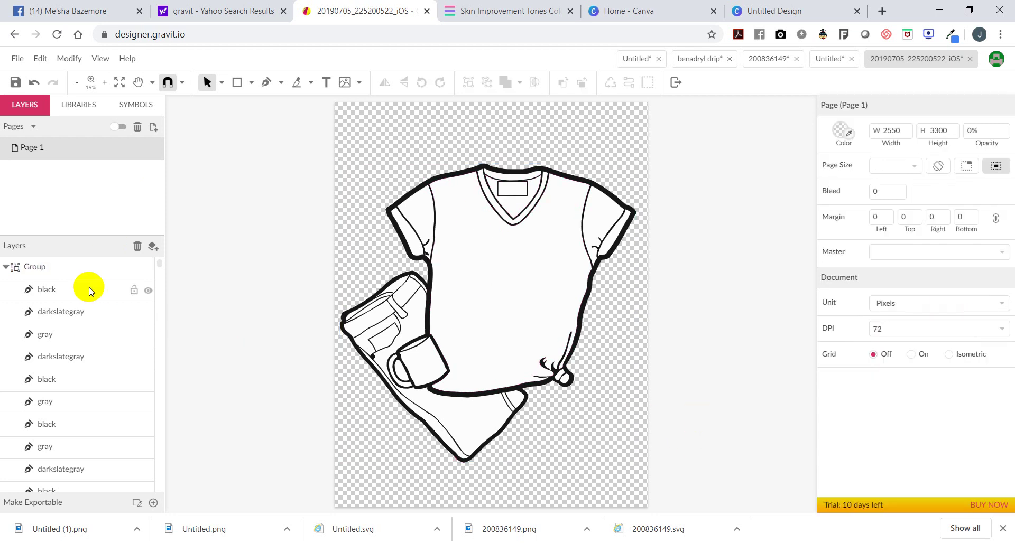
scroll(91, 285, "down", 5)
scroll(79, 314, "down", 10)
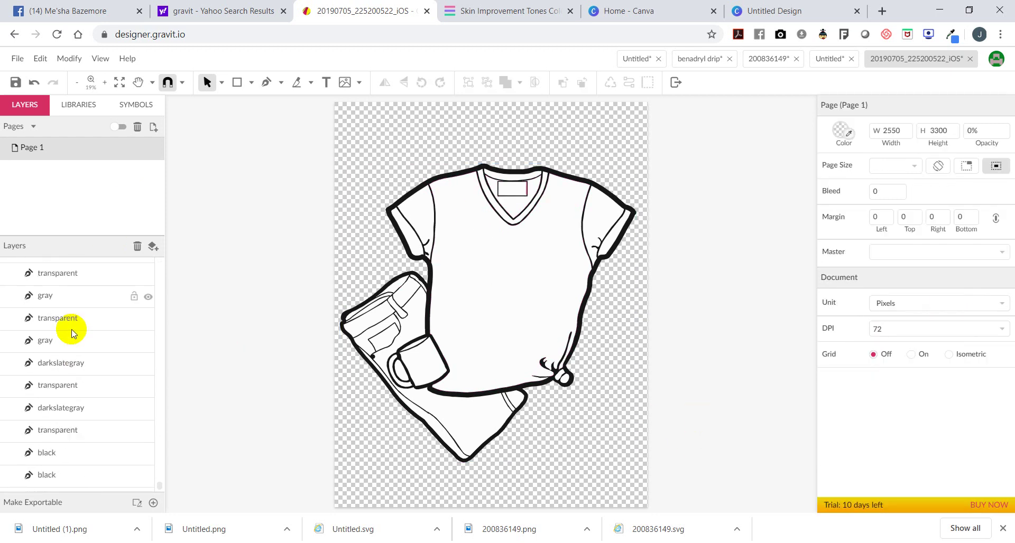
left_click(50, 452)
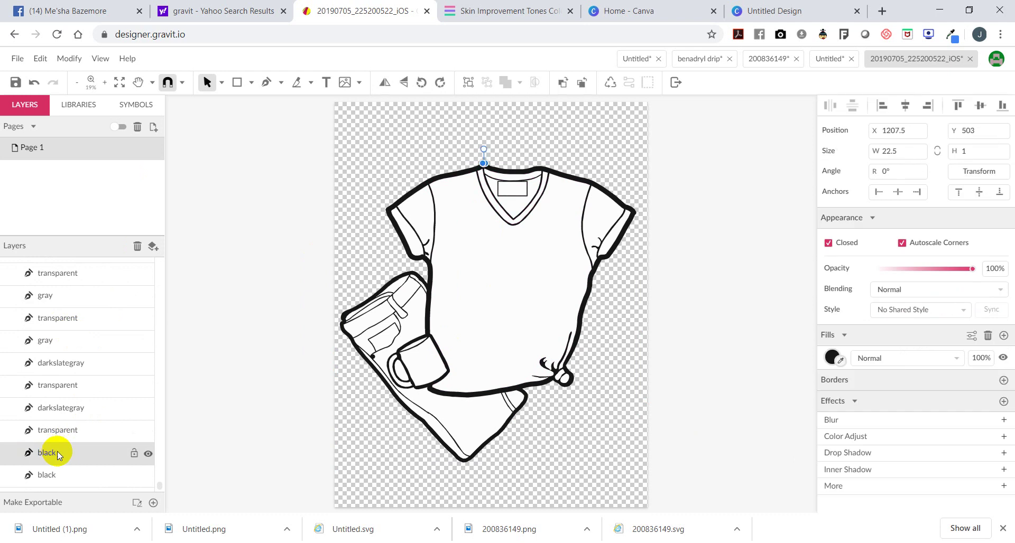
- Examine the enlarged artwork from the shirt's shoulders to the jeans, with the group selected, and look through its paths
key("ctrl+plus")
left_click(340, 229)
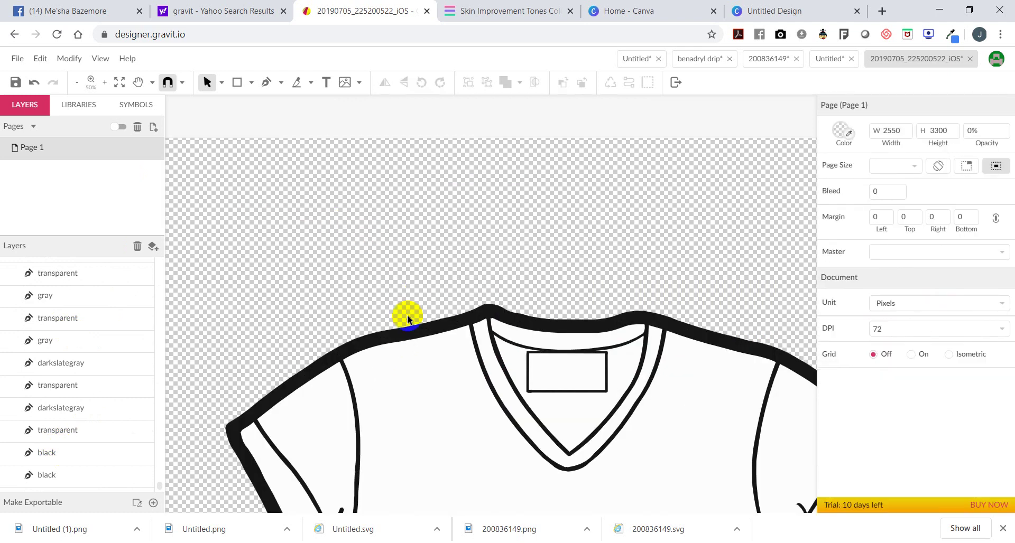
left_click(429, 315)
scroll(558, 186, "down", 10)
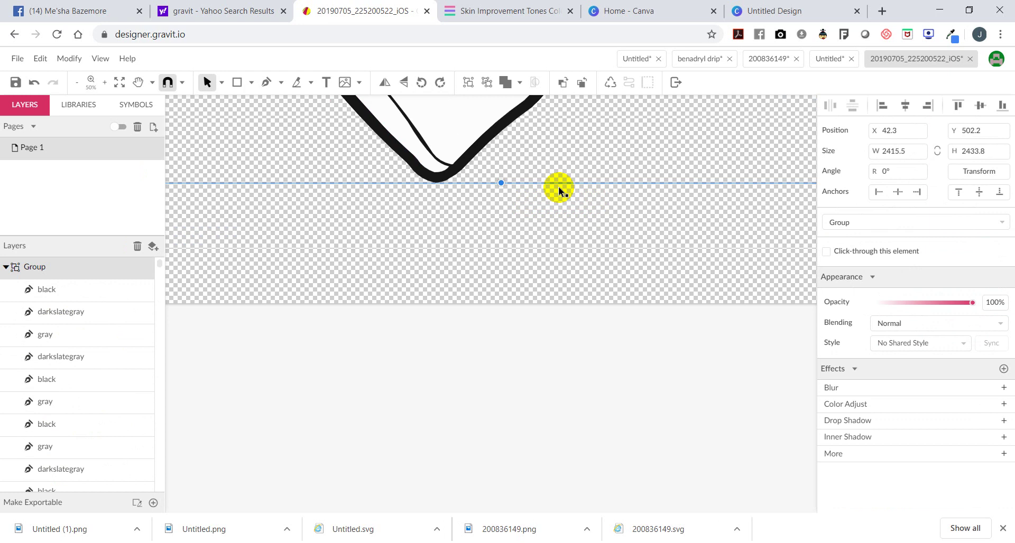
scroll(74, 328, "down", 5)
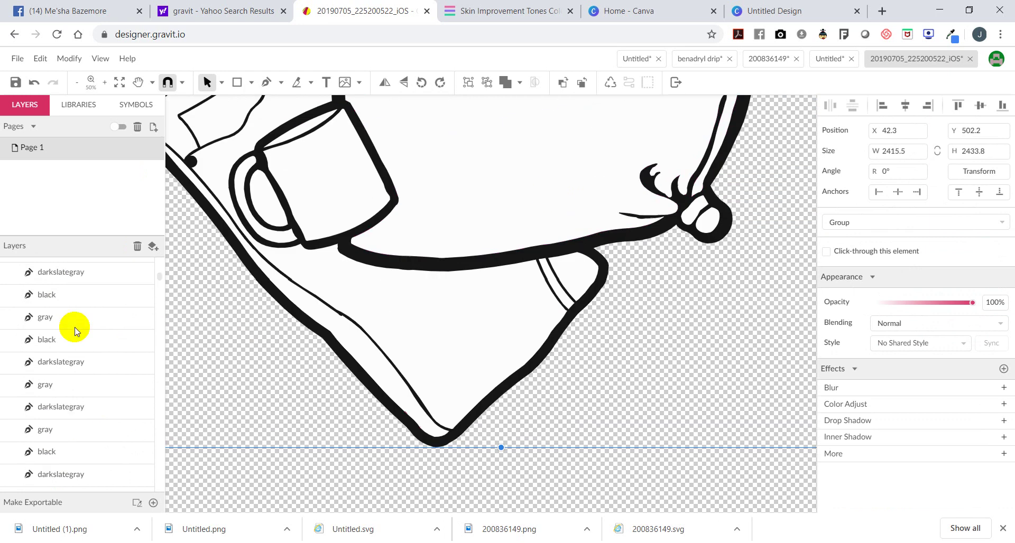
scroll(75, 331, "down", 6)
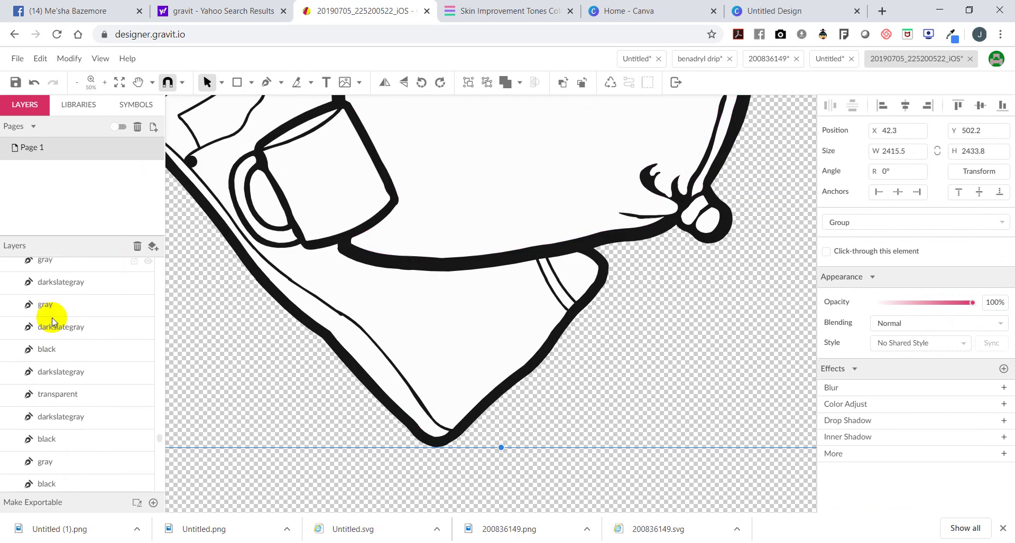
- Try a red #FF0000 fill on the narrow strip along the jeans' side, and finish with white #FFFFFF
left_click(401, 390)
scroll(192, 310, "up", 5)
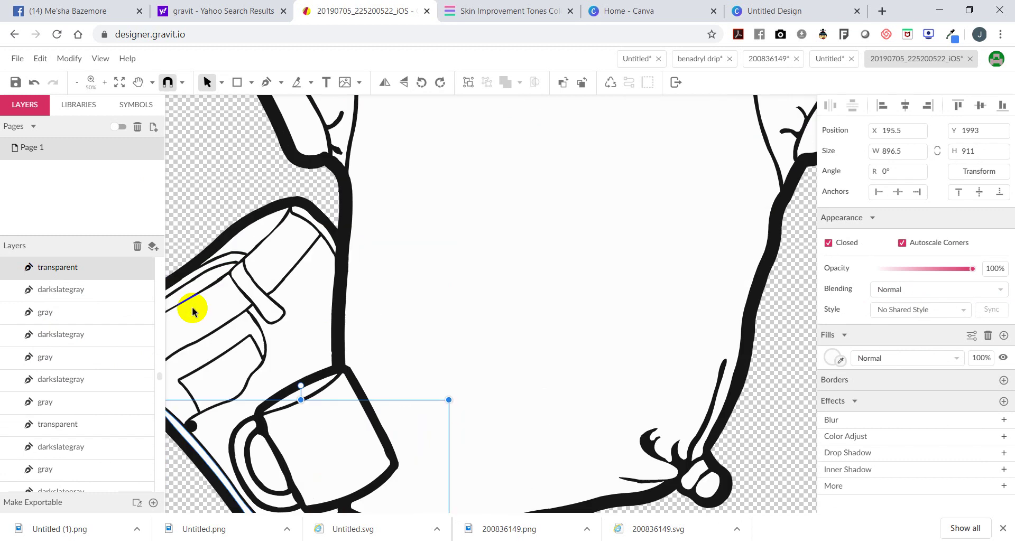
scroll(631, 365, "down", 3)
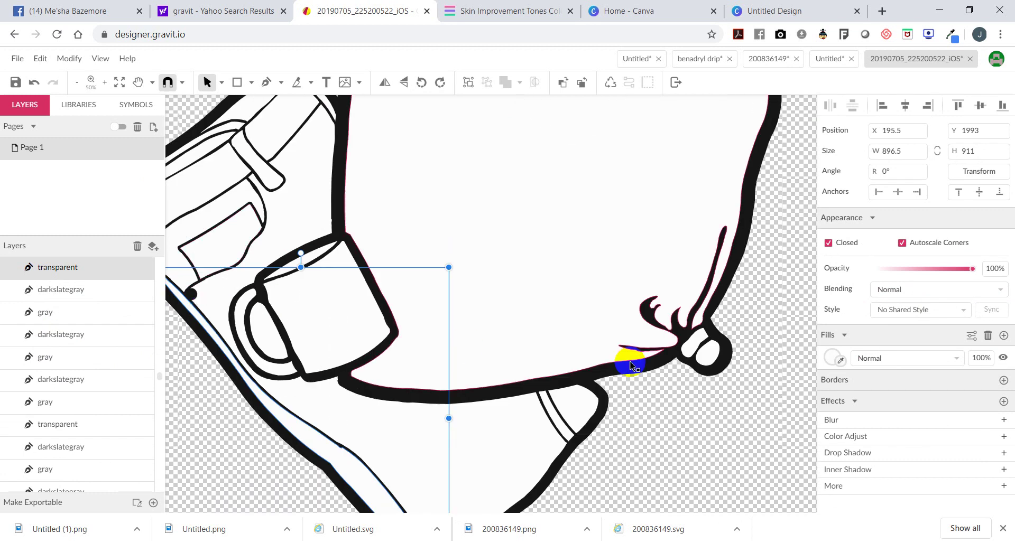
left_click(832, 358)
left_click(853, 336)
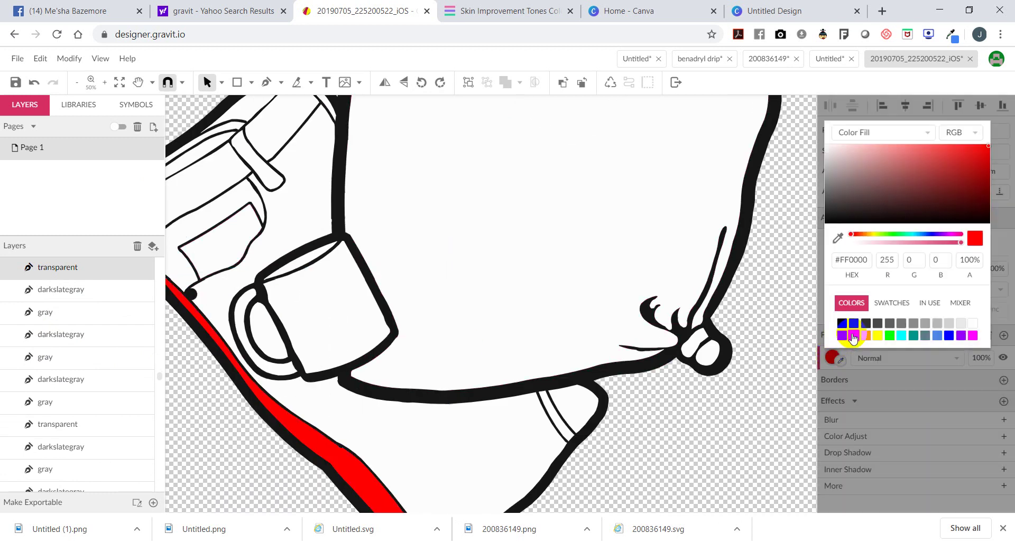
left_click(972, 322)
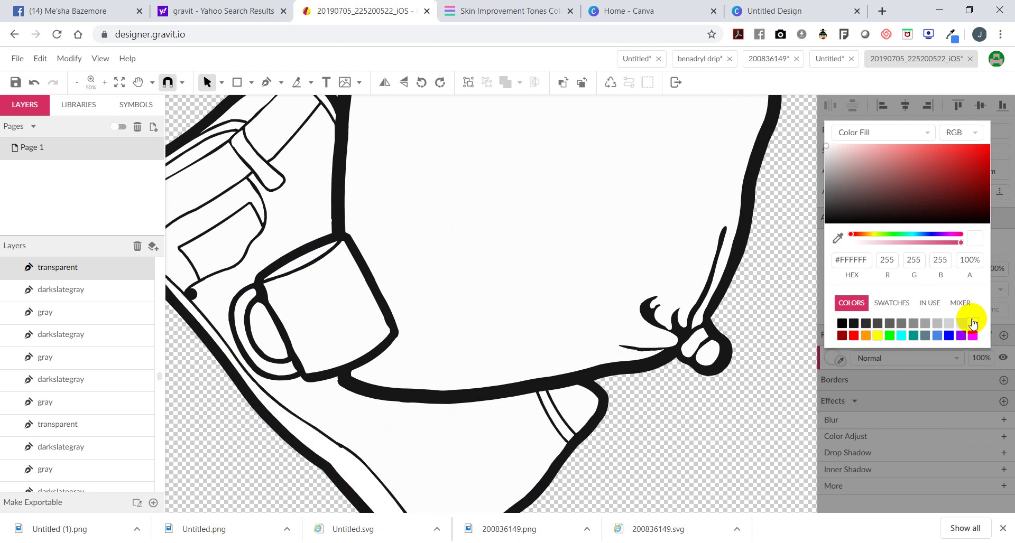
scroll(573, 362, "down", 4)
scroll(285, 286, "up", 1)
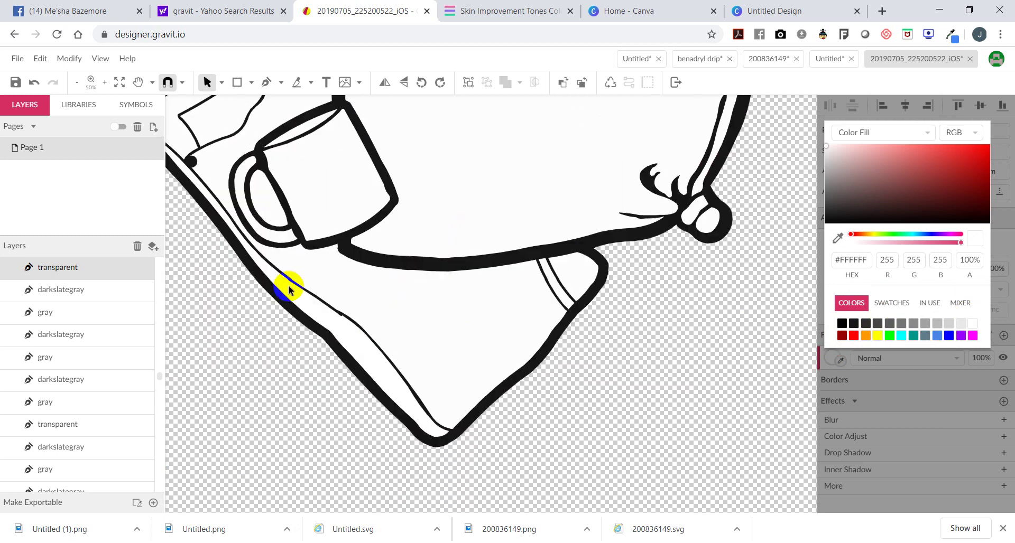
left_click(363, 343)
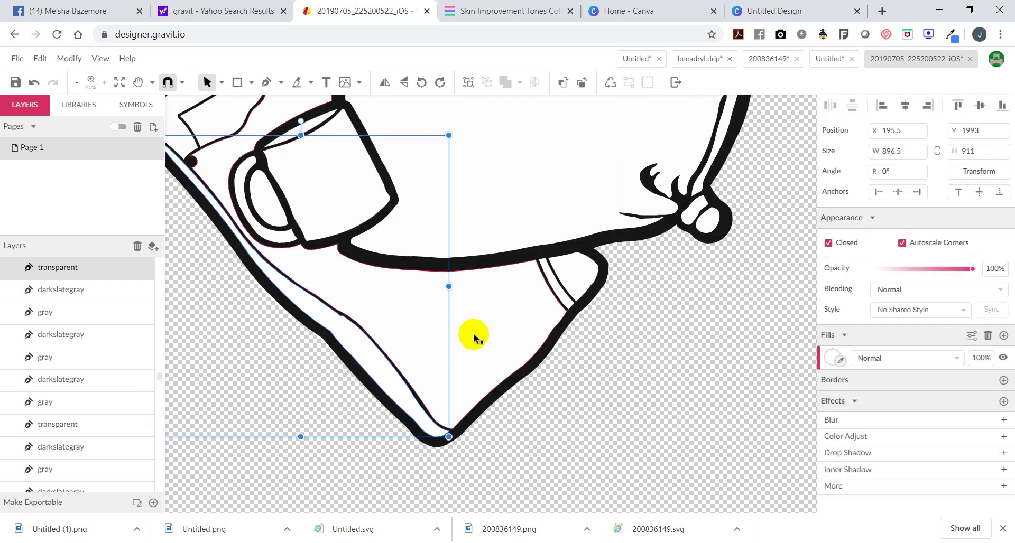
- Select the jeans' cuff piece and the side strip in turn, and look through the remaining paths in the layer list
scroll(474, 338, "up", 5)
left_click(571, 469)
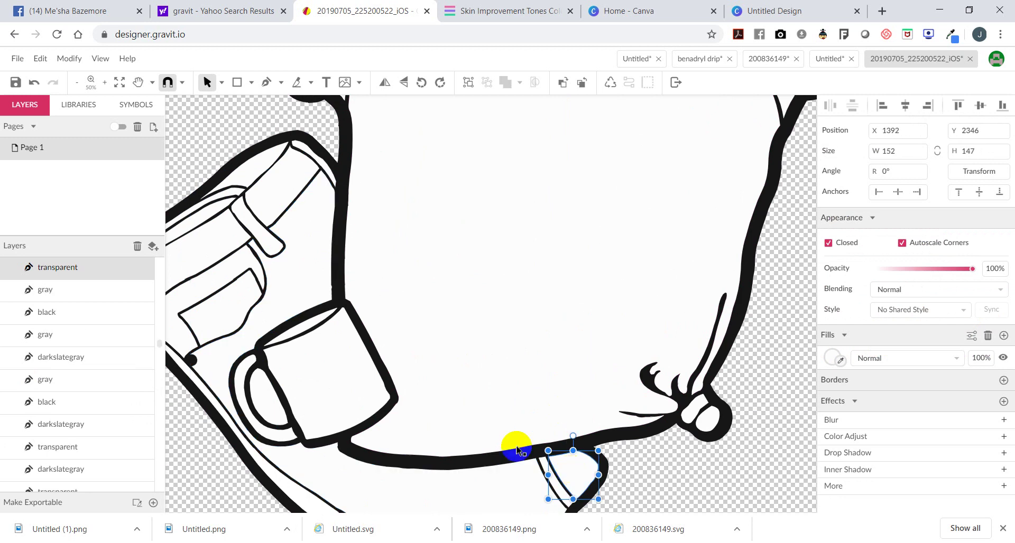
scroll(380, 344, "down", 8)
left_click(414, 275)
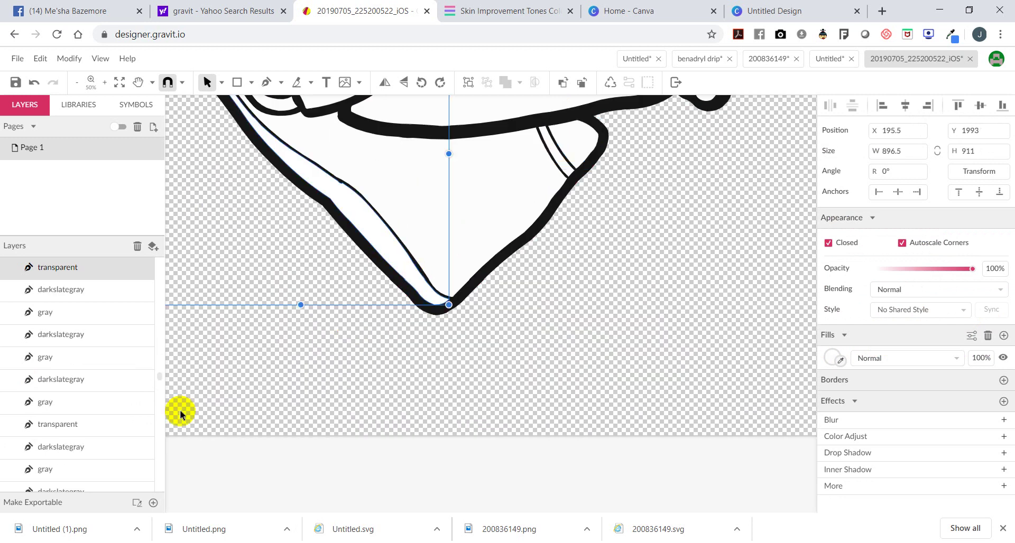
scroll(98, 401, "down", 10)
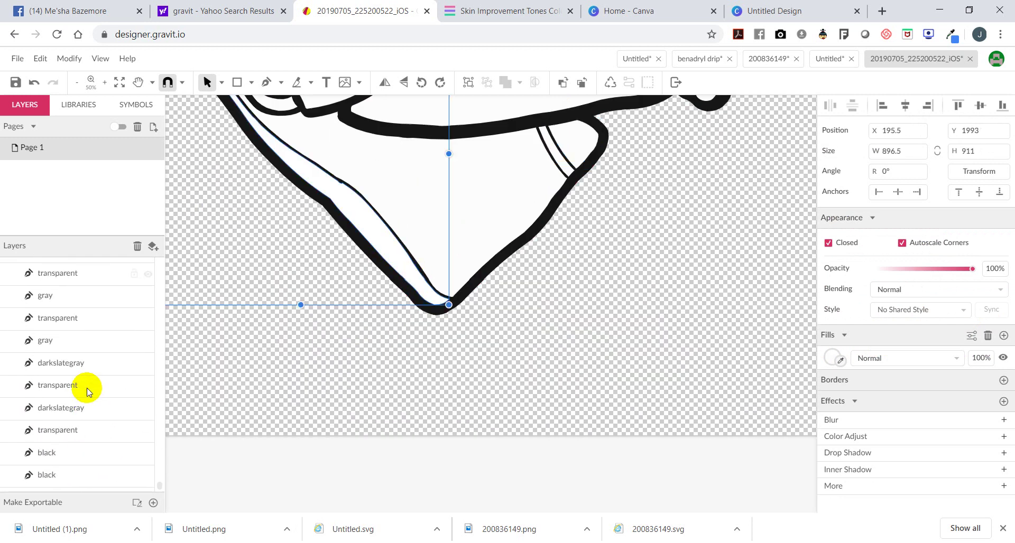
scroll(86, 391, "up", 10)
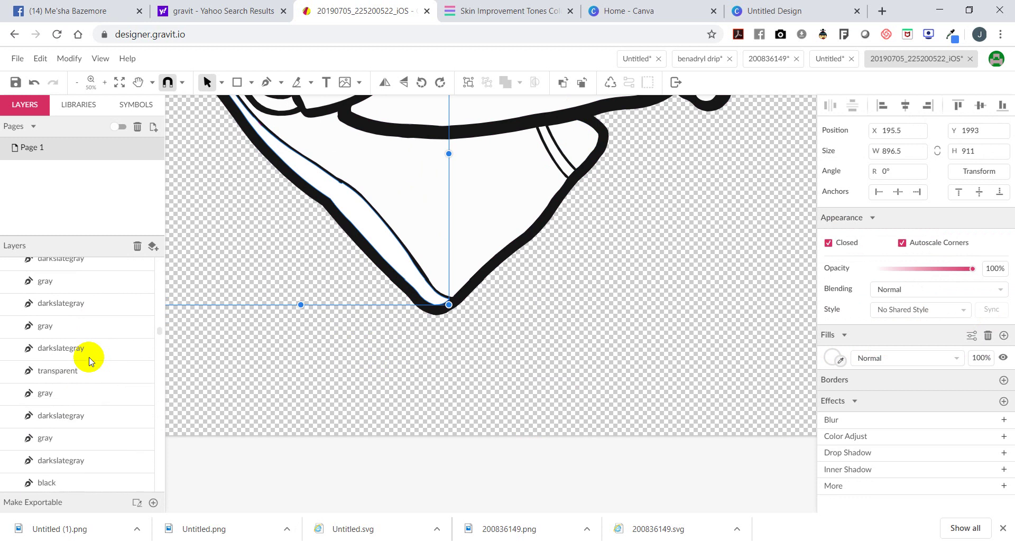
scroll(88, 361, "up", 6)
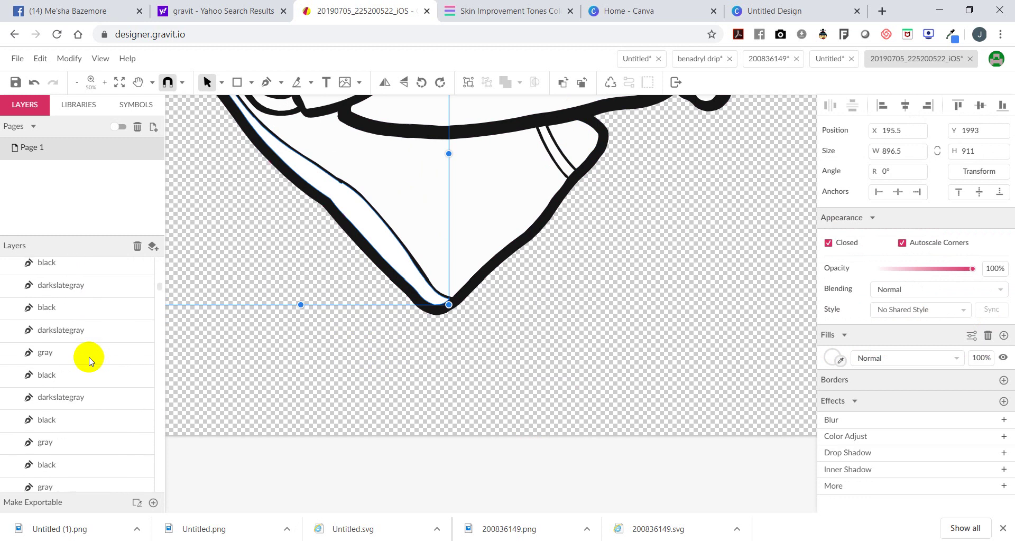
double_click(401, 255)
right_click(402, 257)
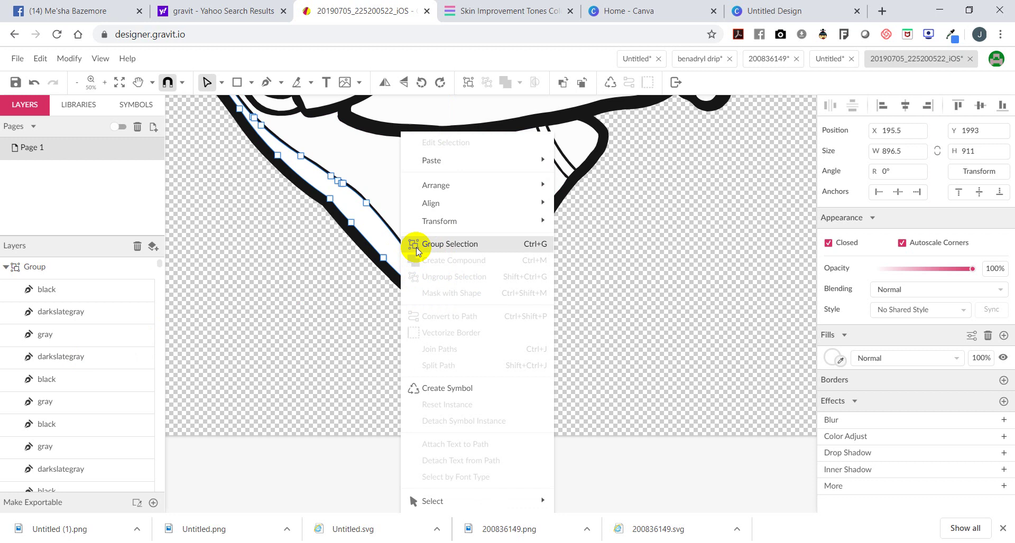
mouse_move(419, 226)
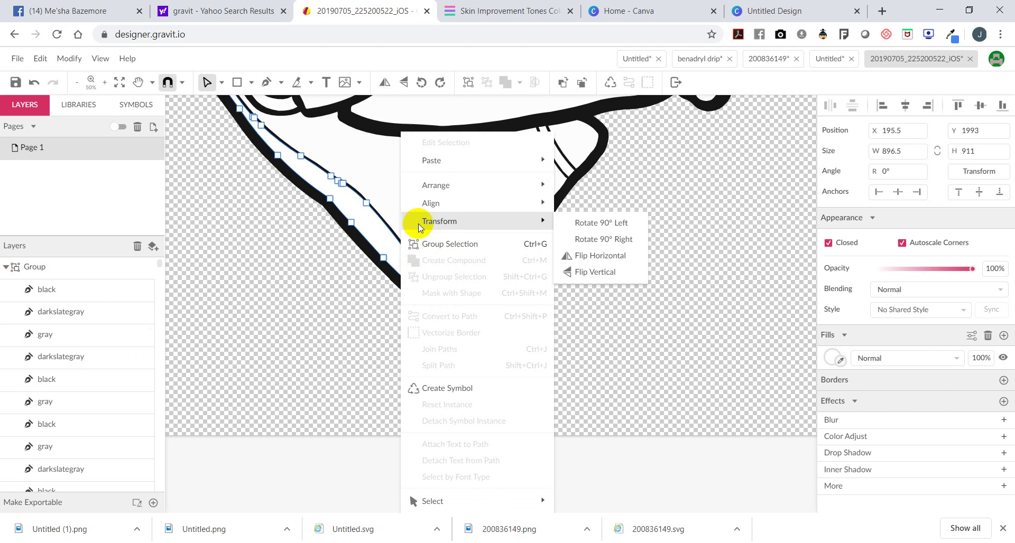
left_click(239, 306)
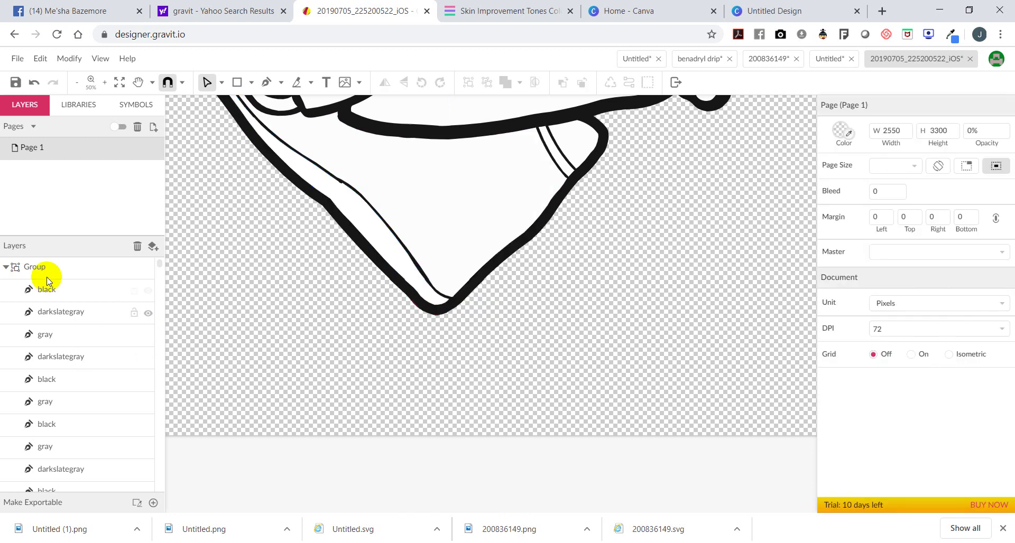
left_click(4, 267)
left_click(3, 267)
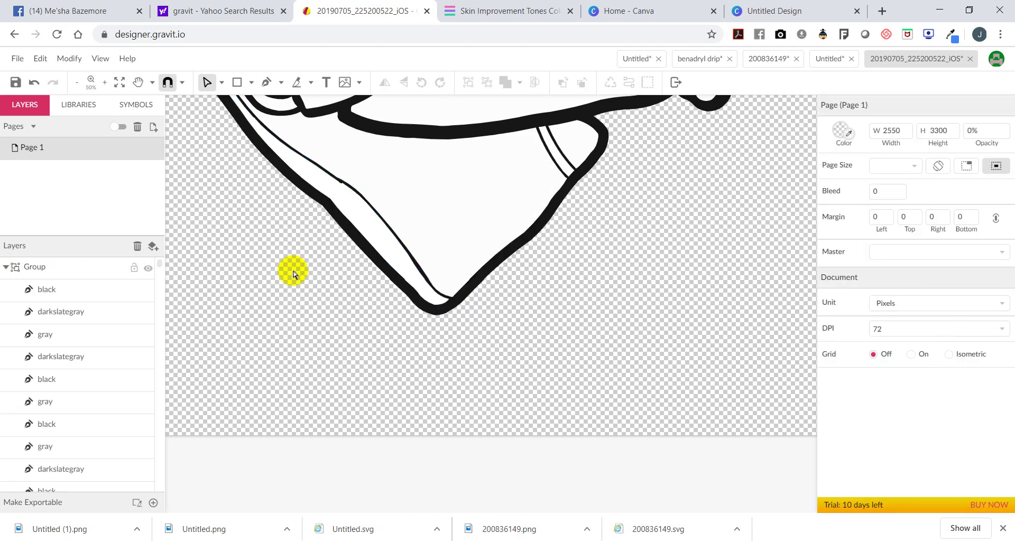
- Rename the transparent path of the jeans' narrow side strip to "pants" and check which piece it selects
left_click(367, 228)
left_click(64, 275, "shift")
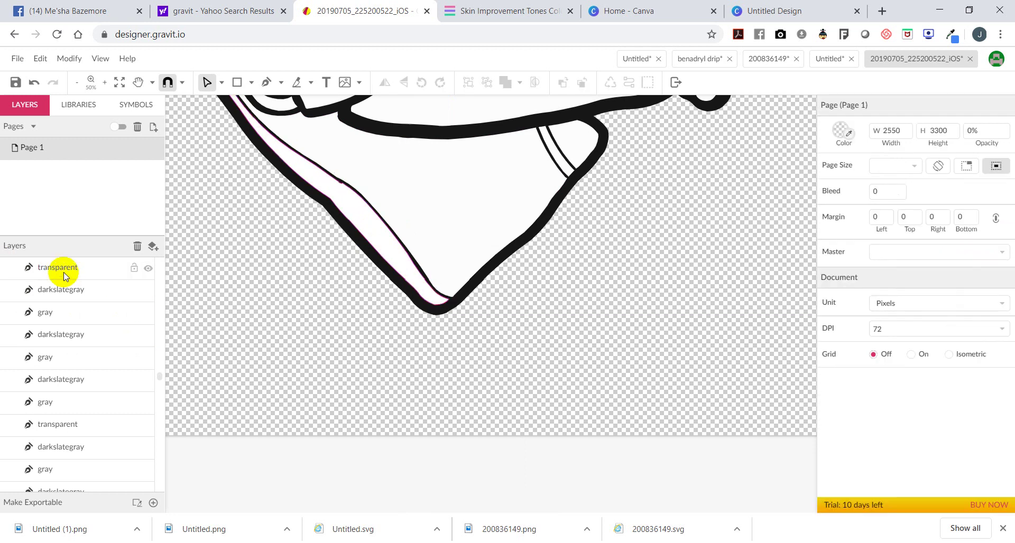
key("p")
key("v")
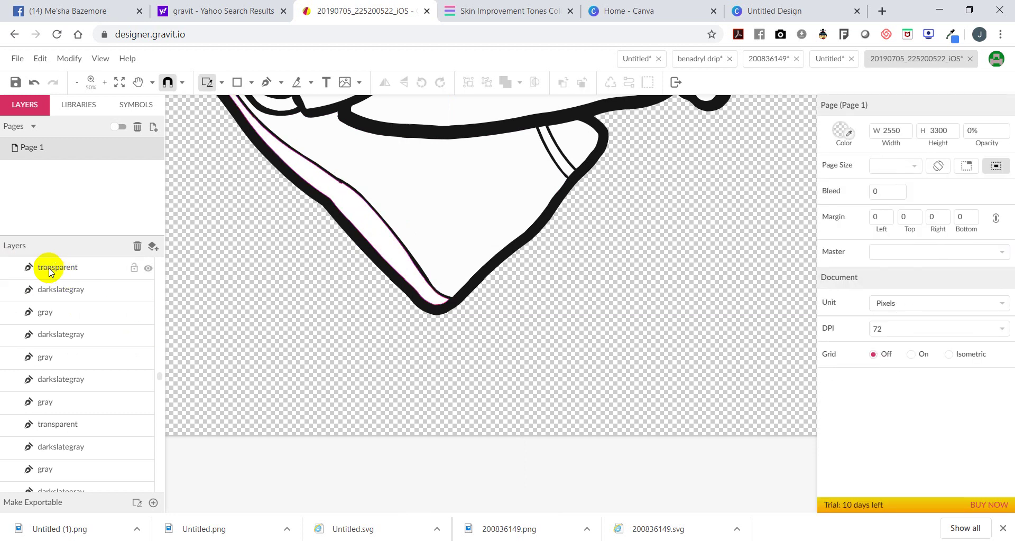
double_click(48, 267)
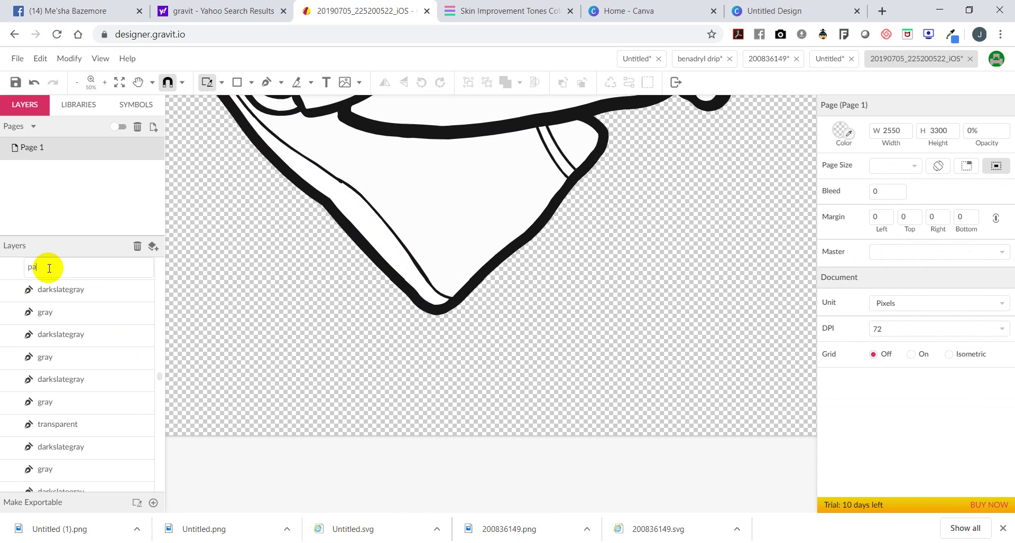
left_click(271, 346)
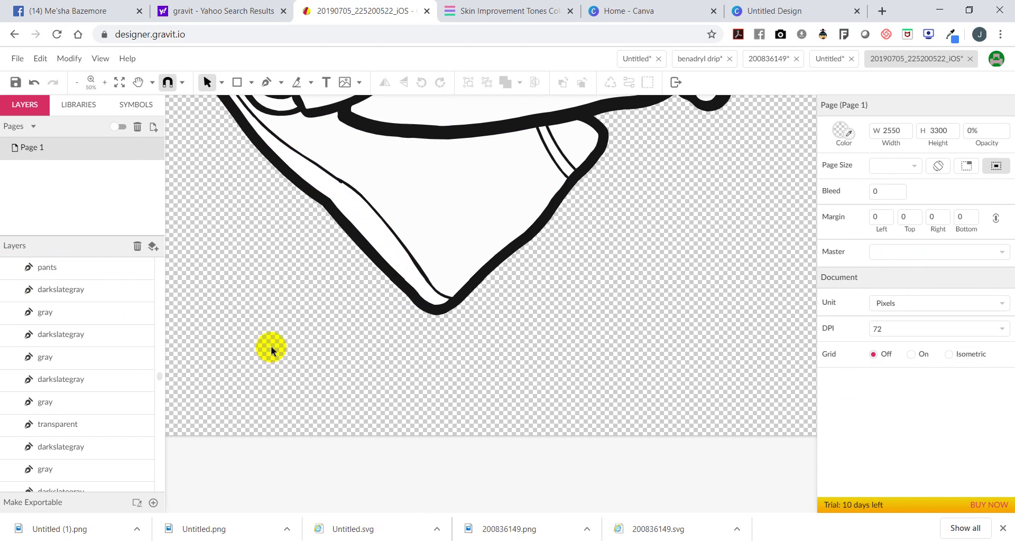
left_click(73, 267)
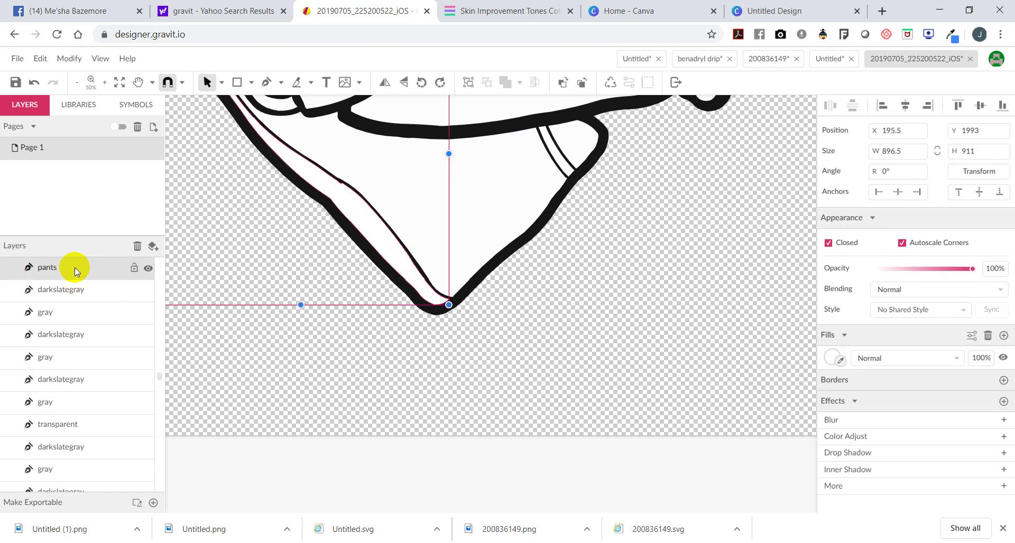
left_click(332, 318)
- Rename the first black path in the artwork group to "pants"
left_click(440, 224)
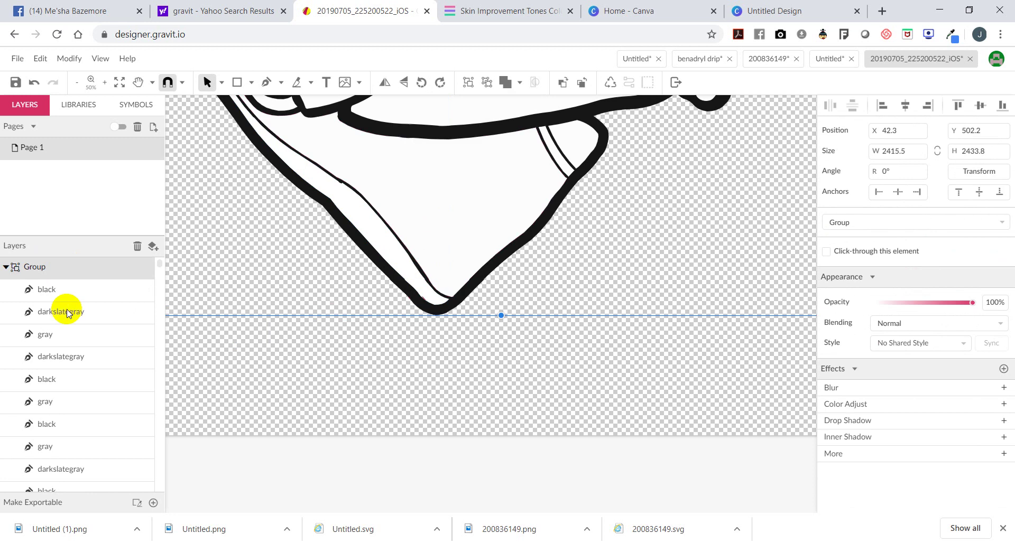
scroll(62, 324, "down", 1)
scroll(62, 317, "up", 1)
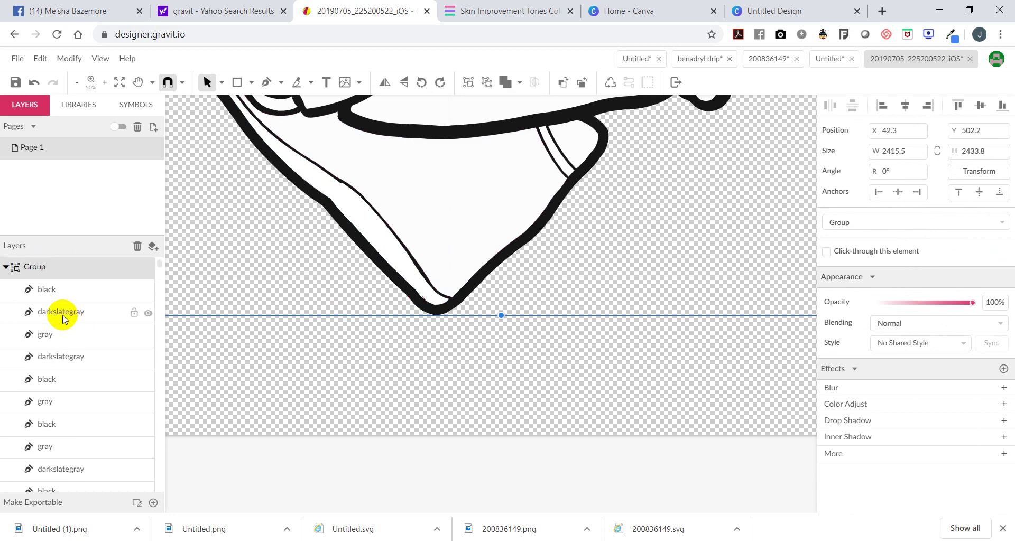
double_click(56, 289)
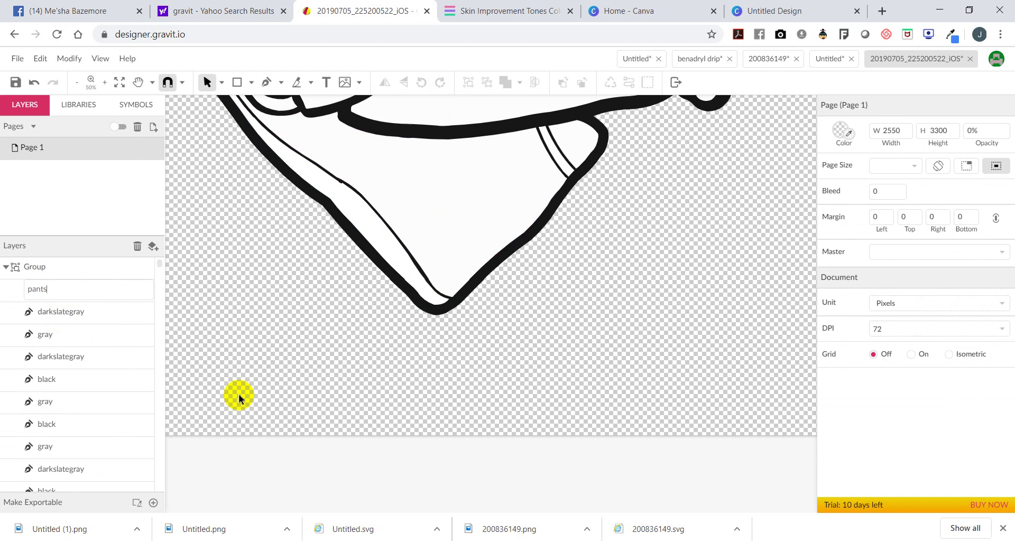
key("Return")
- Fill the small "pants" path at the jeans' lower tip with red #FF0000
left_click(72, 297)
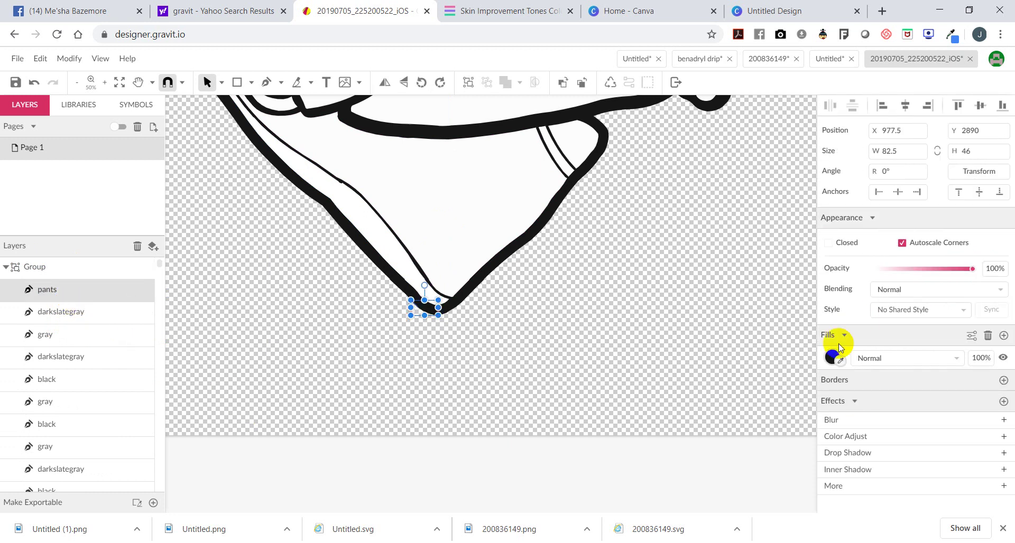
left_click(835, 358)
left_click(853, 335)
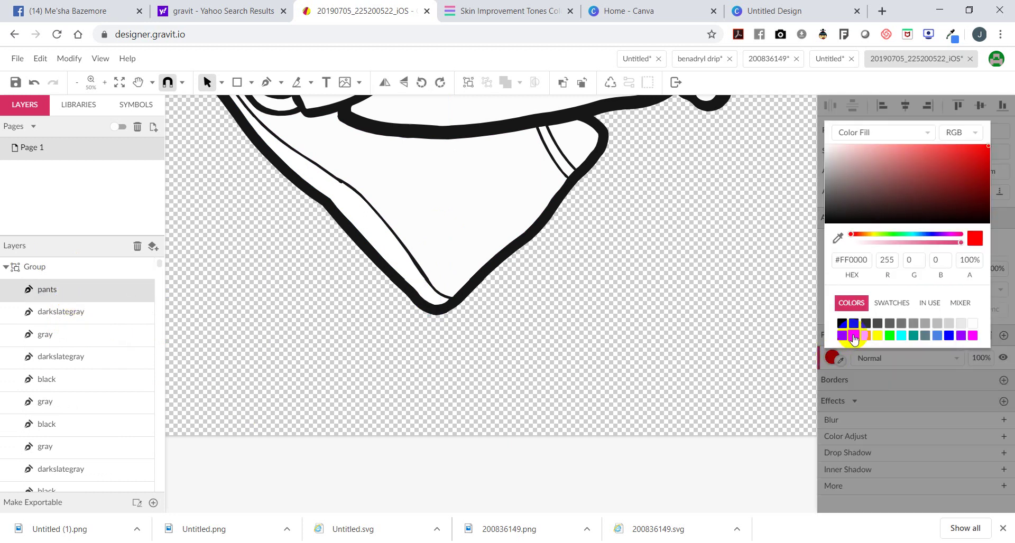
left_click(730, 337)
- Examine the whole artwork and an enlarged view of the small "pants" path at the jeans' lower tip
key("ctrl+1")
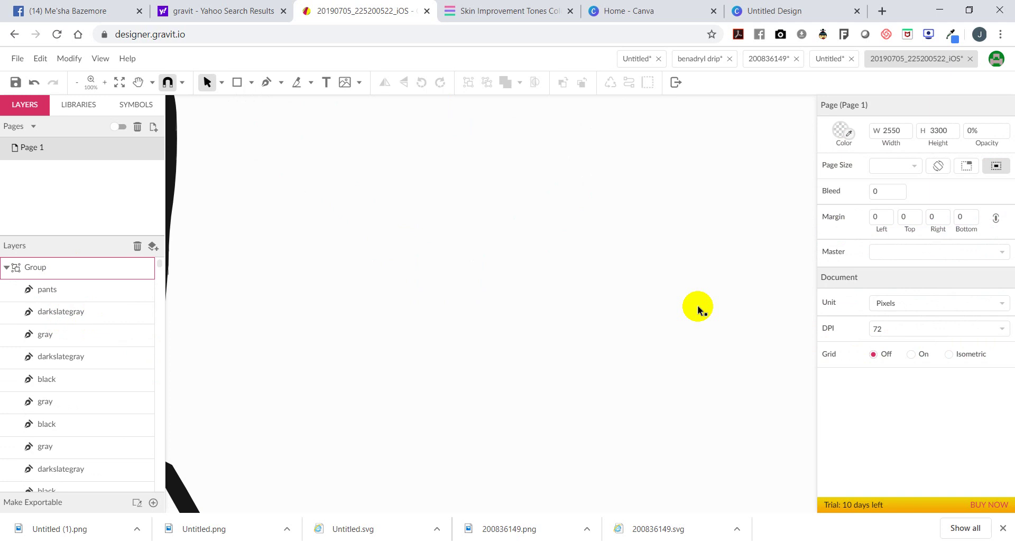
left_click(100, 58)
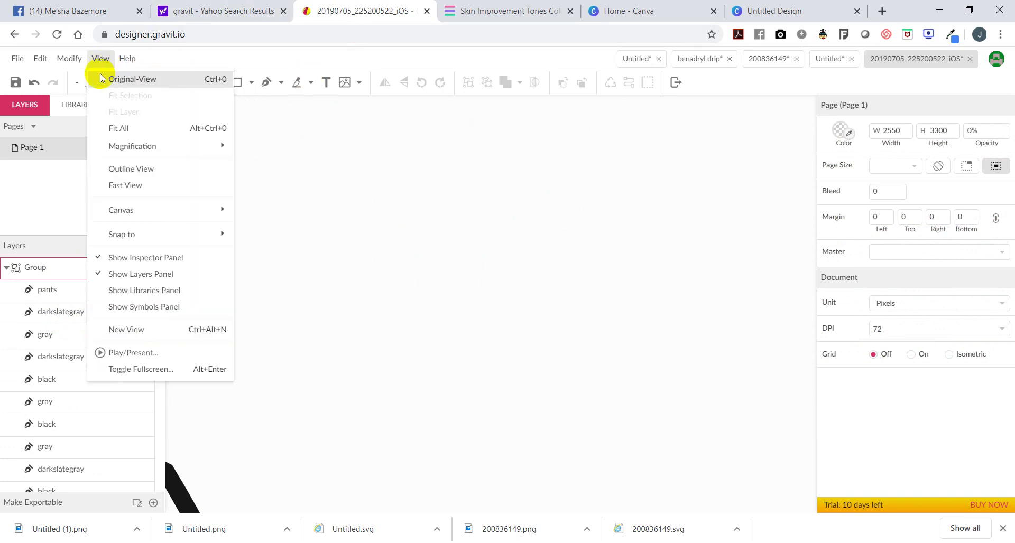
left_click(89, 79)
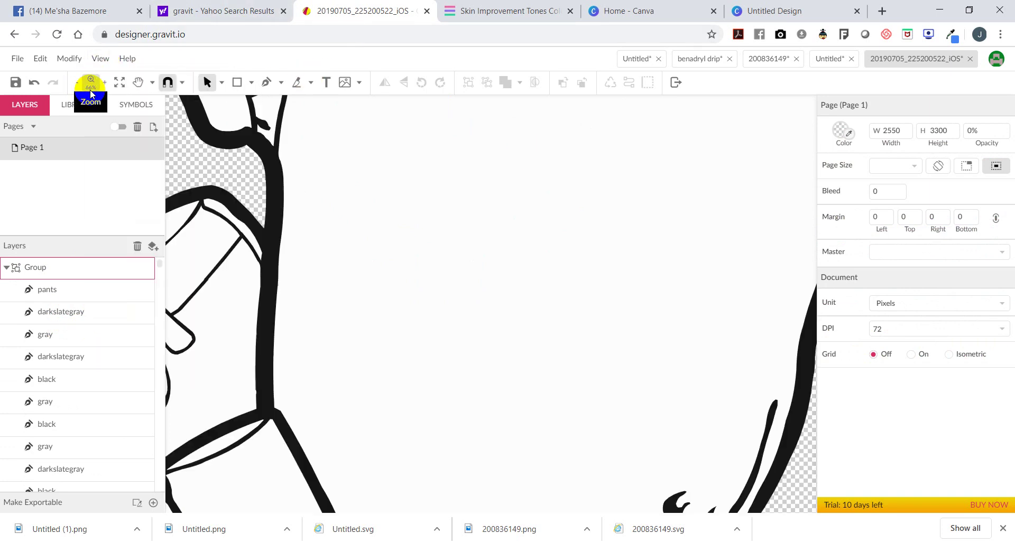
left_click(79, 87)
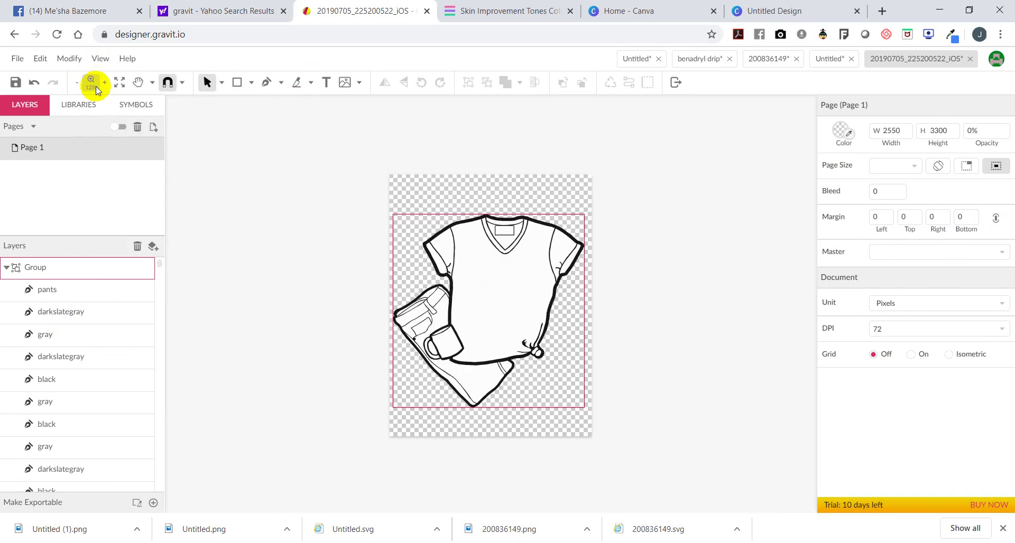
left_click(103, 83)
left_click(104, 83)
left_click(47, 290)
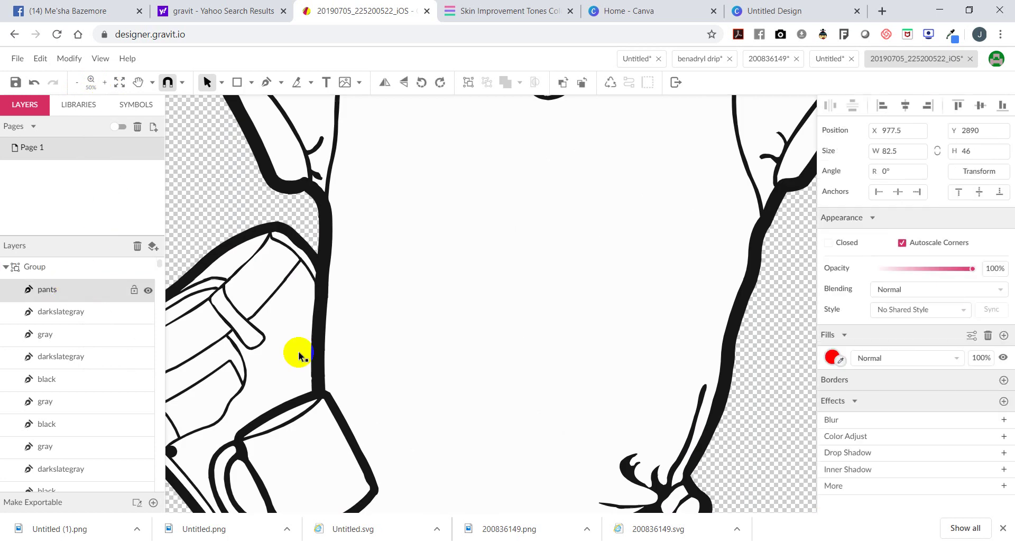
scroll(573, 315, "down", 5)
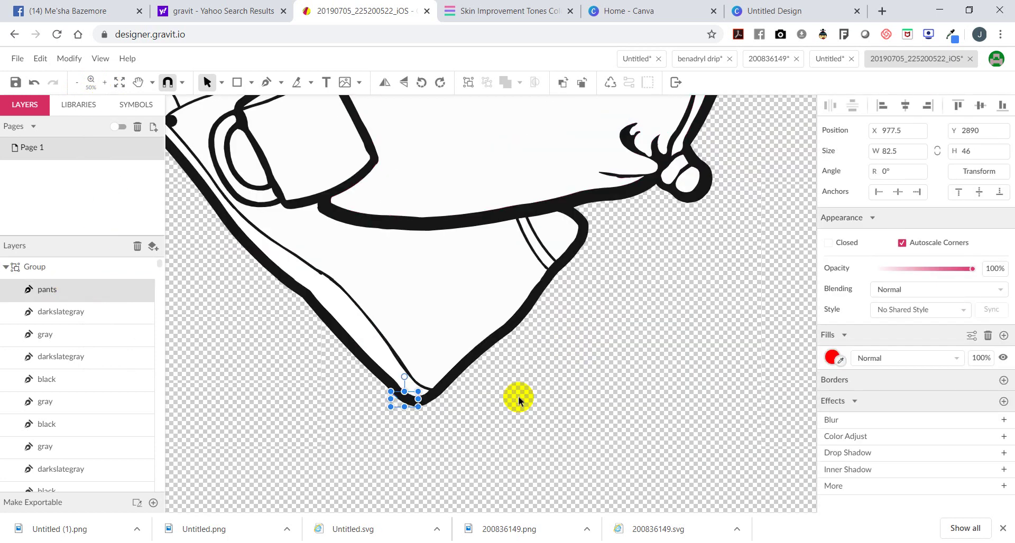
key("ctrl+plus")
key("ctrl+plus")
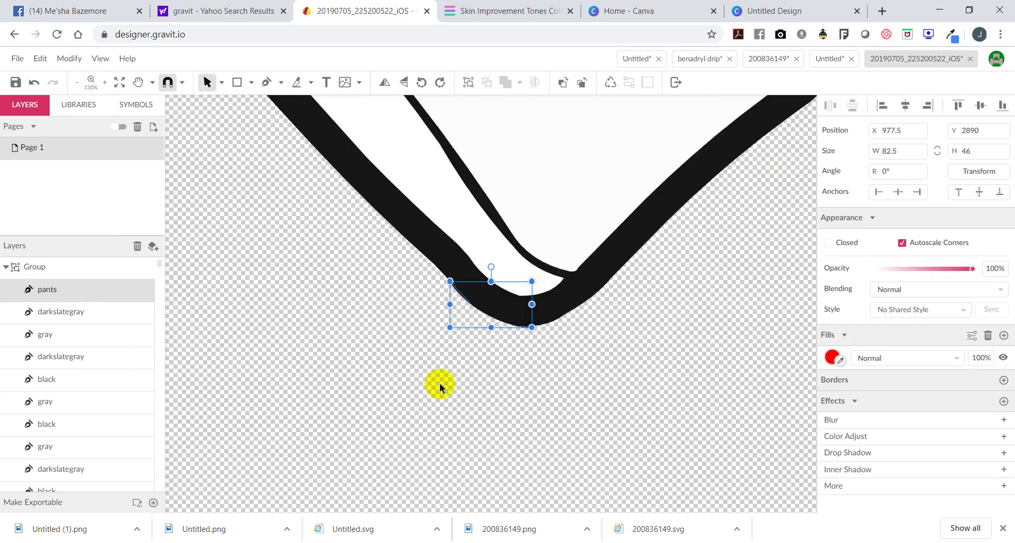
left_click(475, 401)
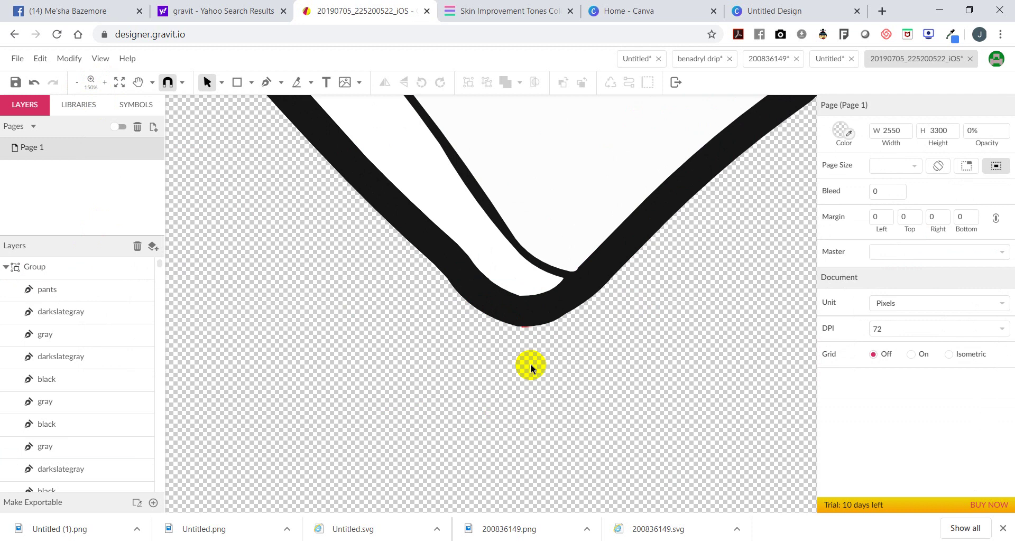
key("ctrl+minus")
key("ctrl+minus")
key("ctrl+minus")
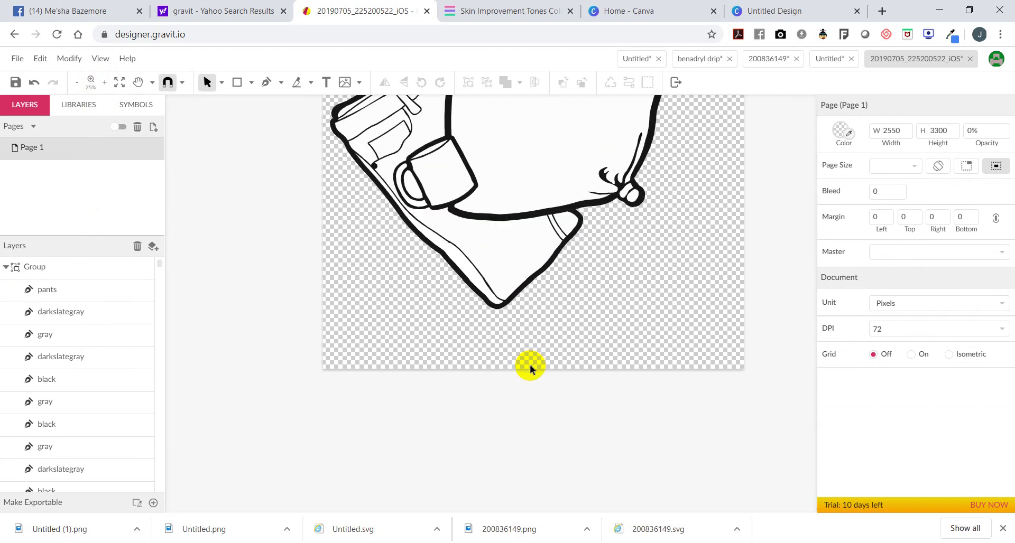
- Select the whole artwork group and turn snapping off
left_click(538, 245)
scroll(562, 265, "up", 3)
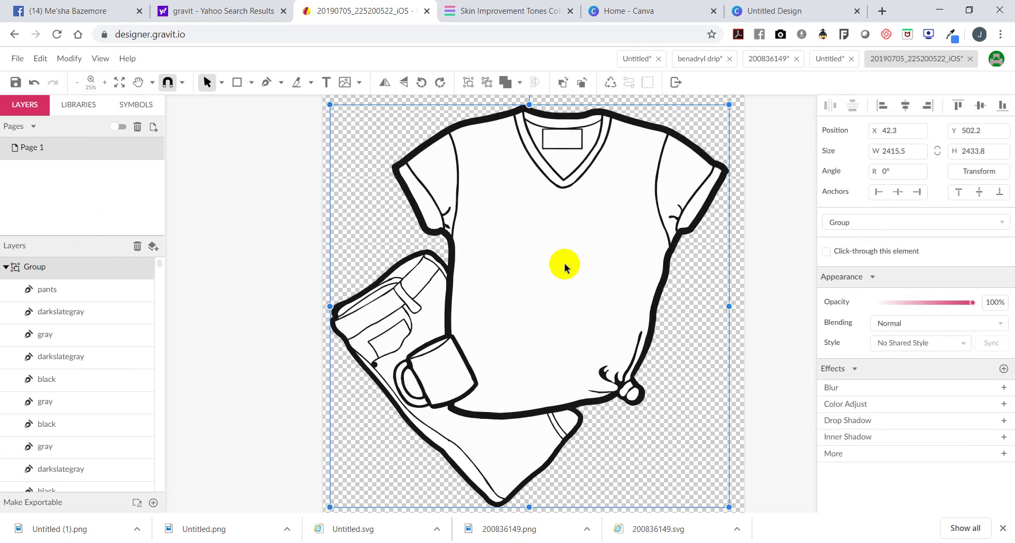
left_click(168, 82)
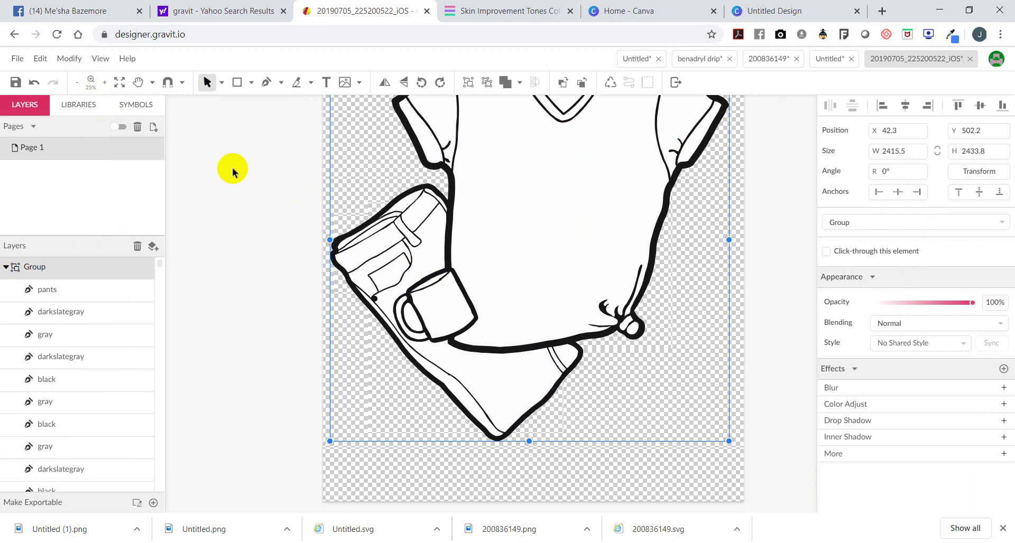
left_click(296, 310)
left_click(510, 379)
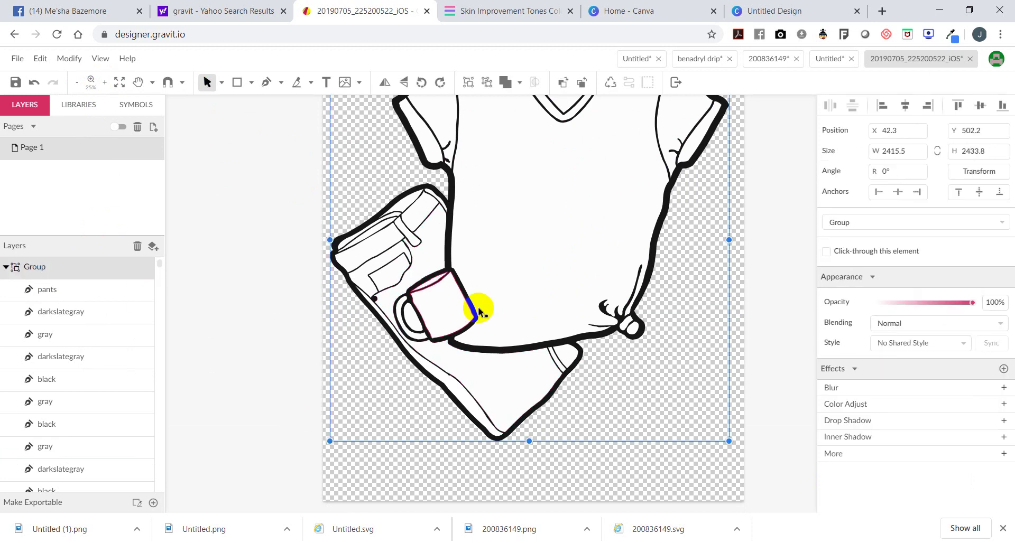
- Rename the transparent path that forms the shirt's body to "shirt"
double_click(559, 279)
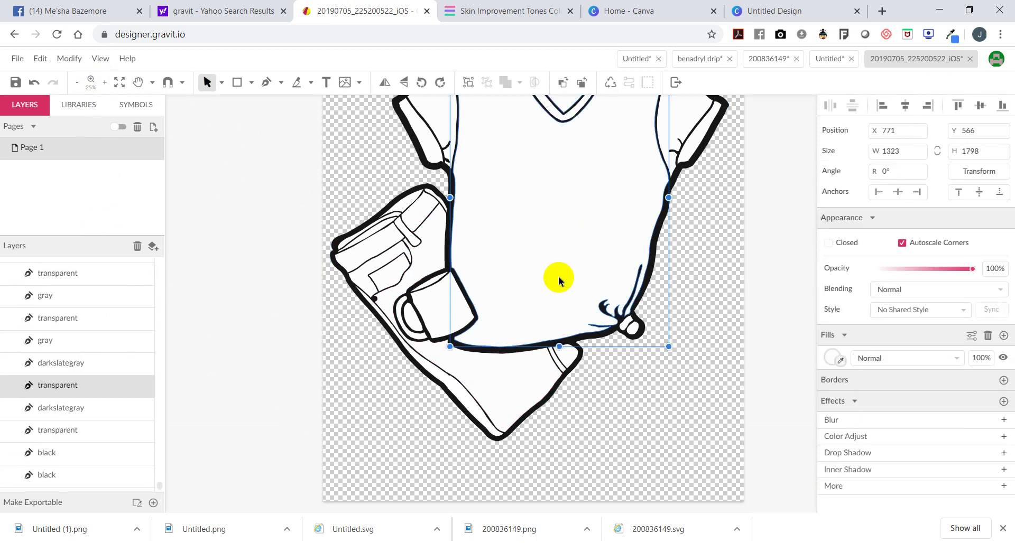
double_click(68, 384)
type("shirt")
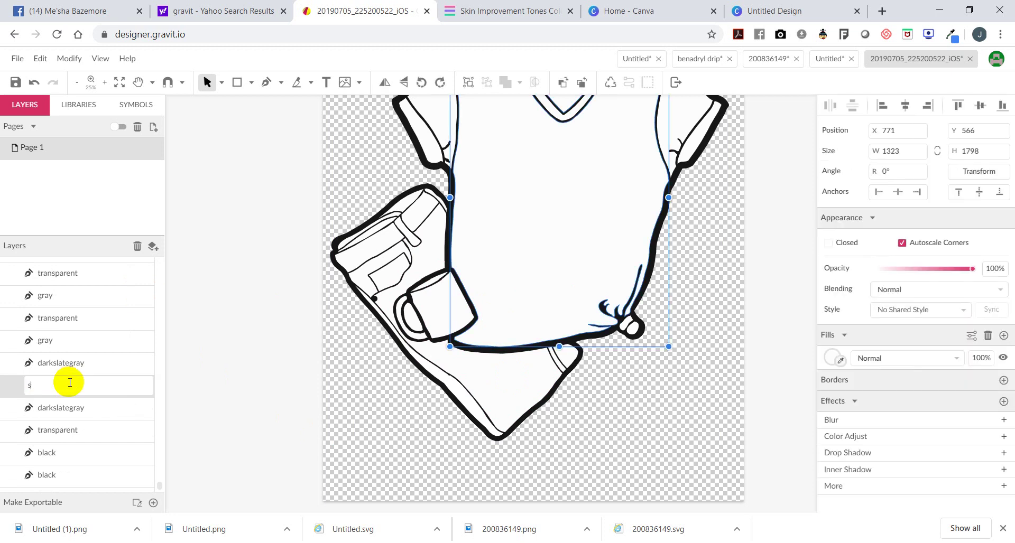
left_click(241, 423)
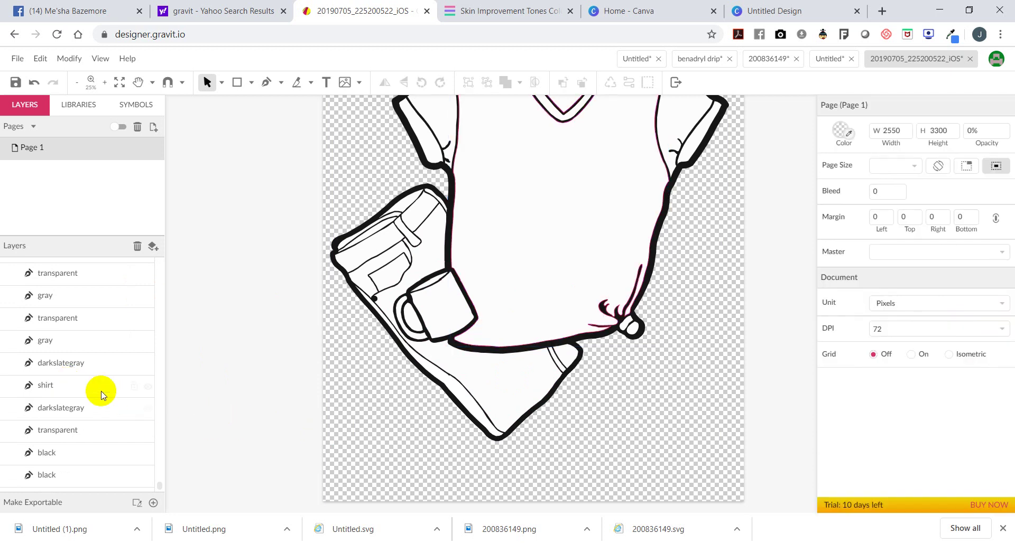
- Fill the "shirt" path with red and check the recoloured shirt body
left_click(100, 390)
left_click(834, 357)
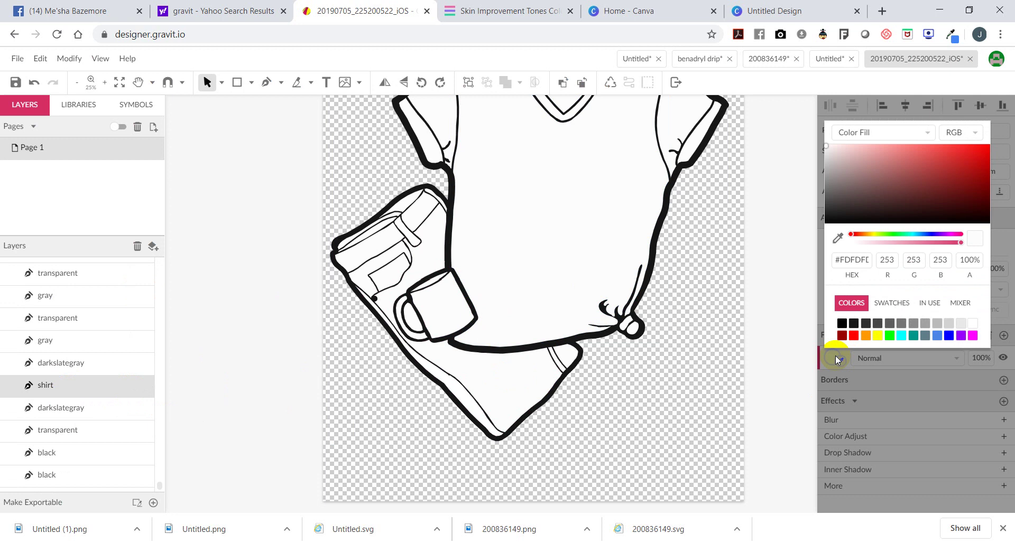
left_click(845, 331)
left_click(743, 419)
scroll(566, 430, "up", 4)
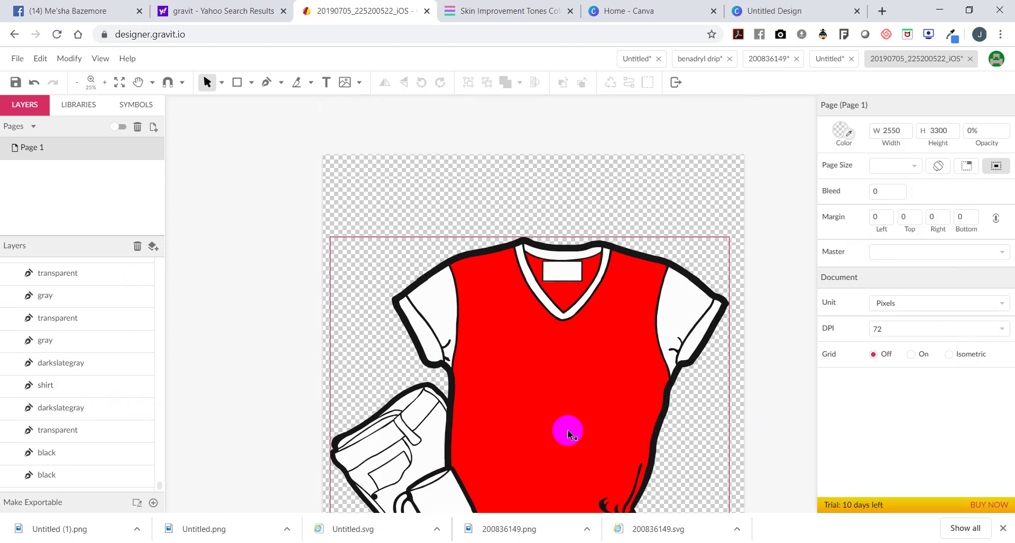
scroll(743, 261, "down", 3)
scroll(608, 227, "up", 2)
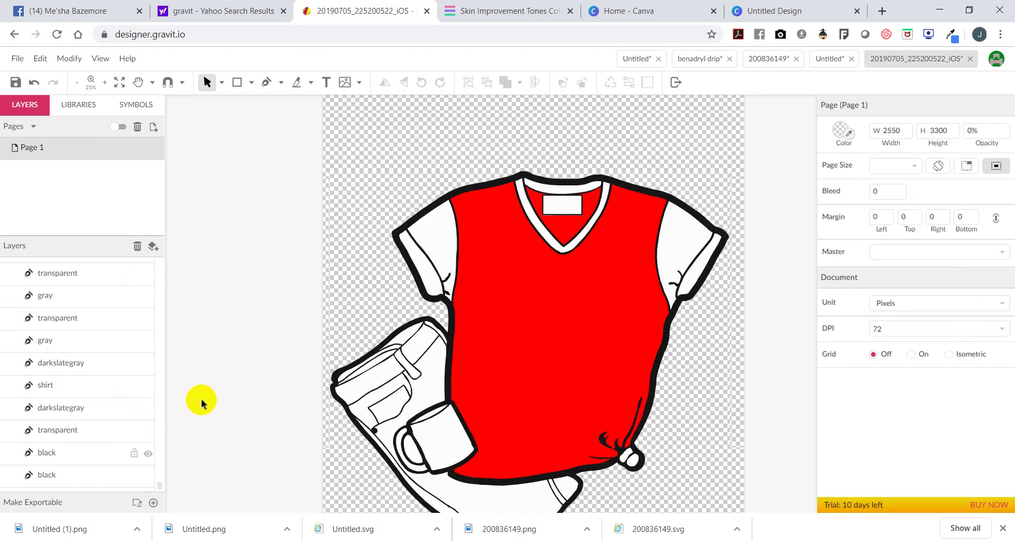
- Fill the white rectangular tag inside the shirt's neckline with near-black #171717
left_click(562, 205)
left_click(561, 209)
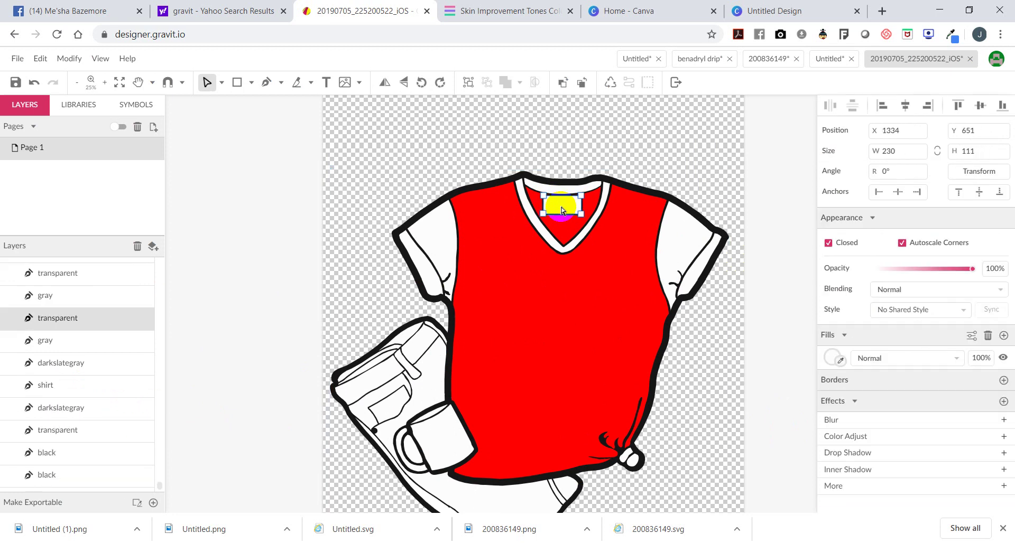
scroll(86, 311, "up", 5)
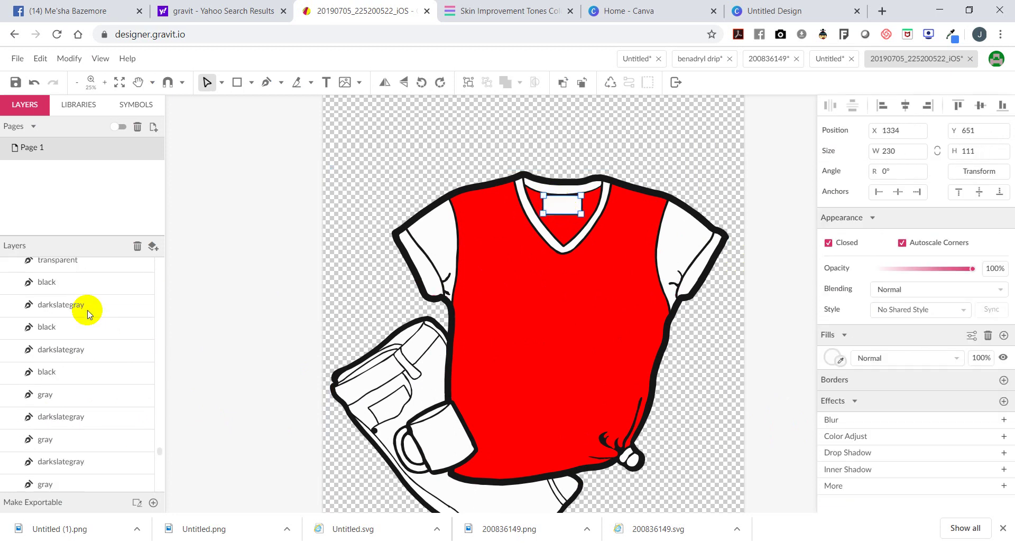
left_click_drag(158, 419, 179, 262)
left_click(561, 207)
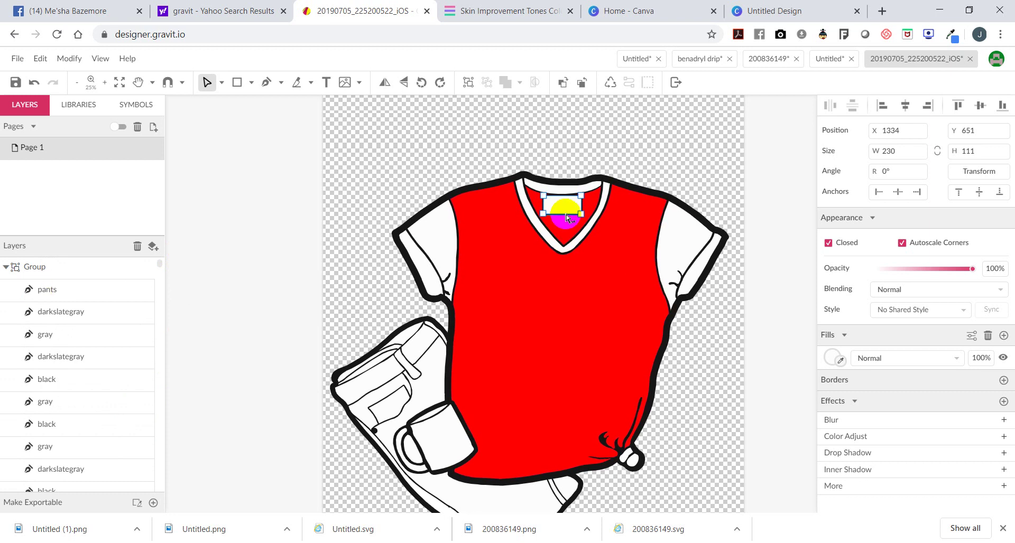
left_click(569, 213)
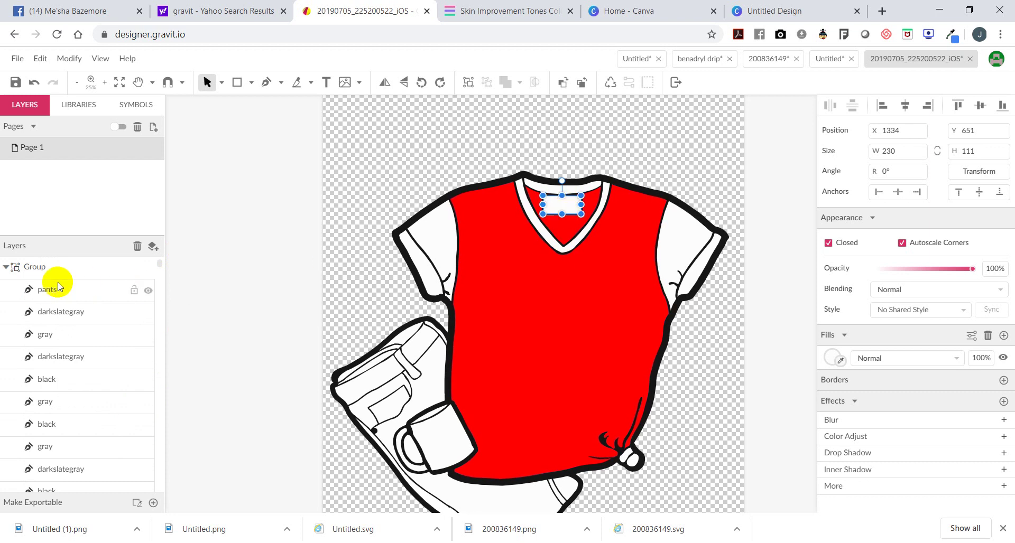
left_click(833, 361)
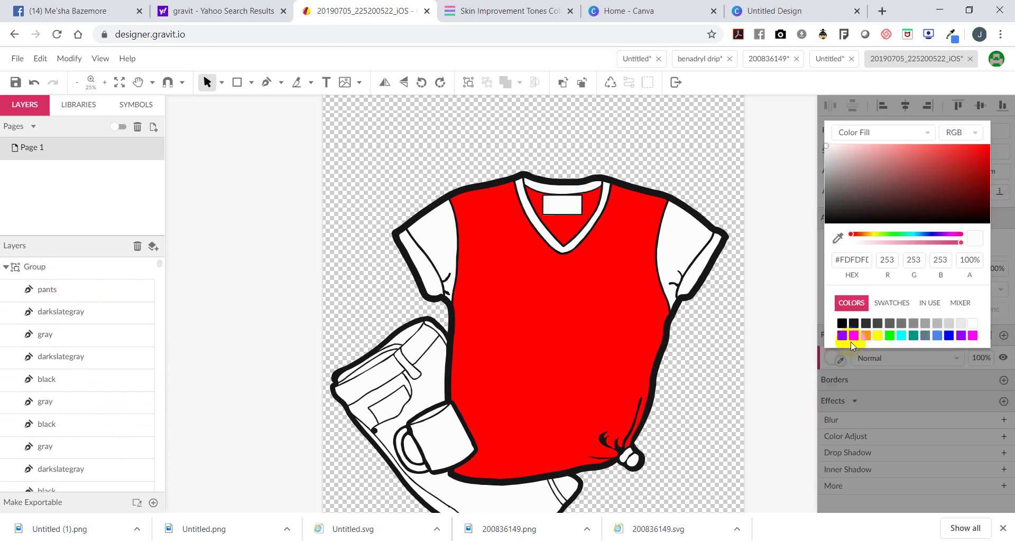
left_click(854, 324)
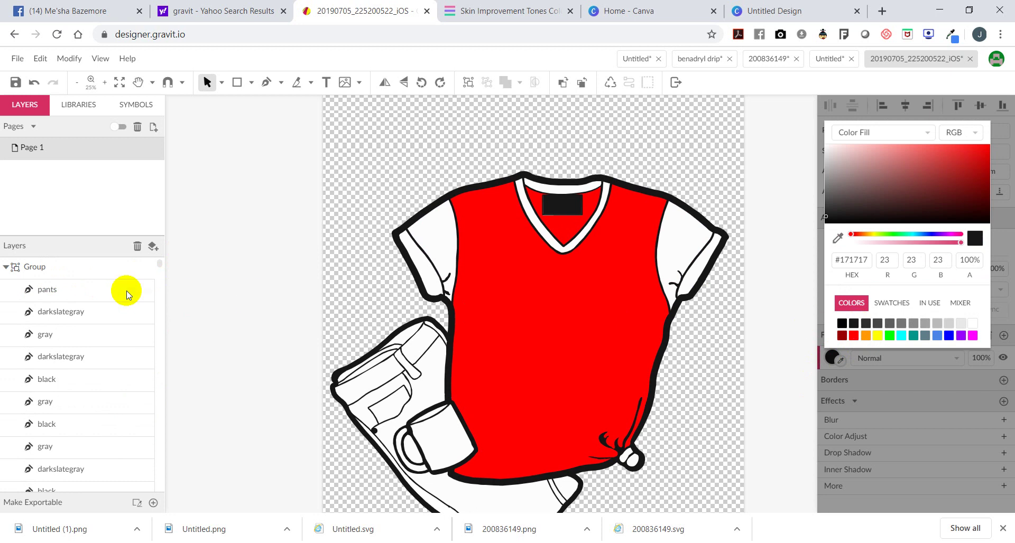
- Select the "pants" path to check its fill, then undo the dark fill on the neckline tag
left_click(109, 289)
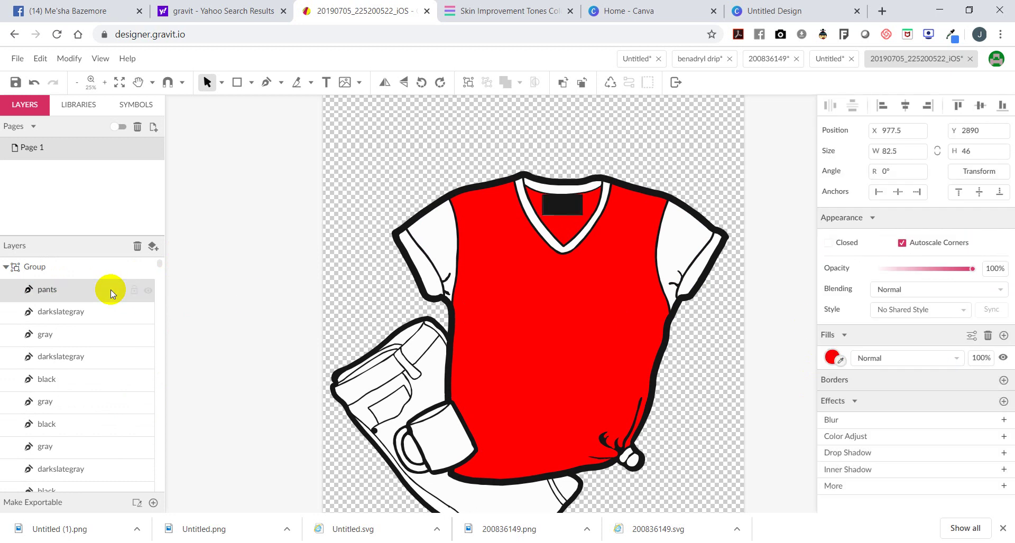
left_click(833, 357)
left_click(734, 369)
left_click(734, 369)
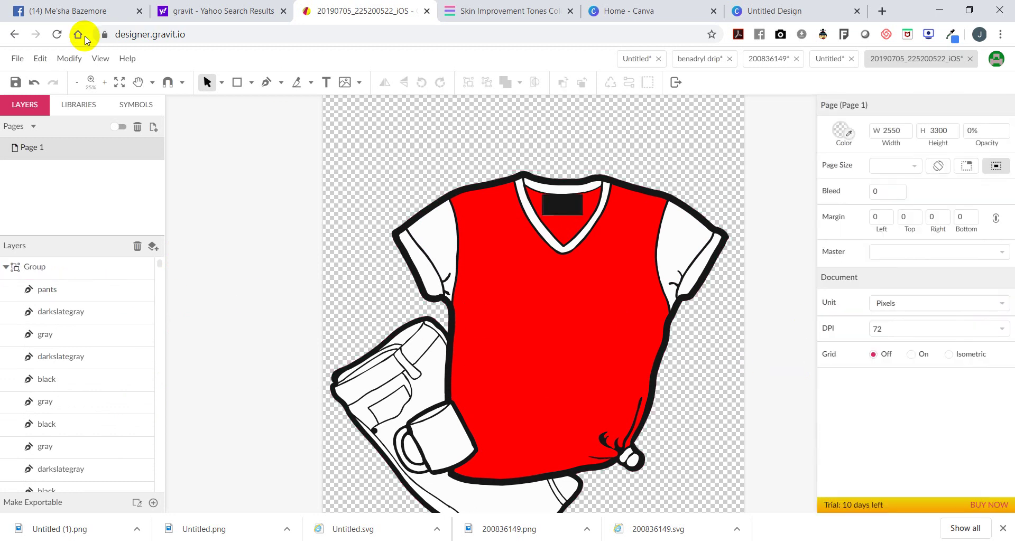
left_click(35, 83)
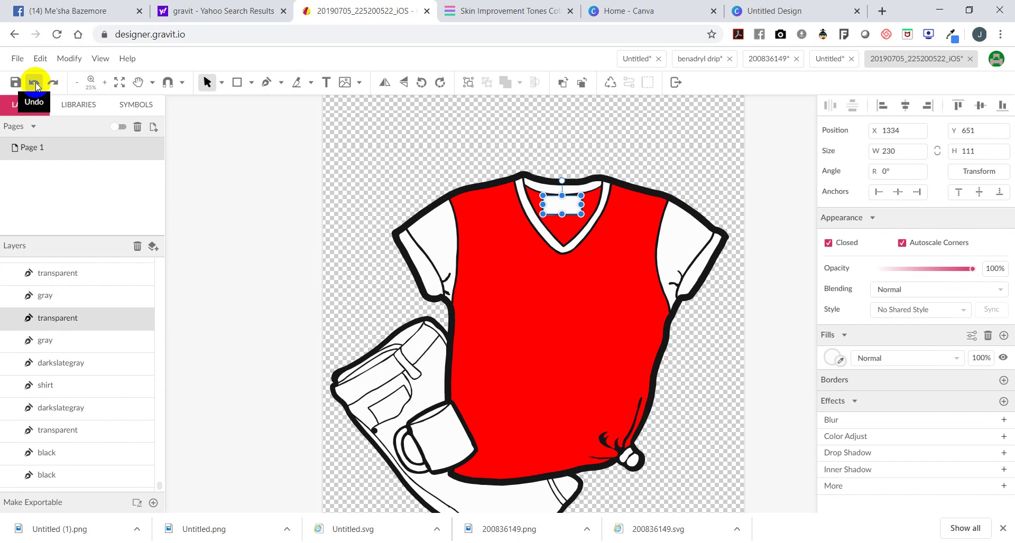
- Recolour the rectangular neckline tag, trying near-black #171717 and red #FF0000 before choosing orange
scroll(563, 295, "up", 5)
scroll(563, 295, "down", 4)
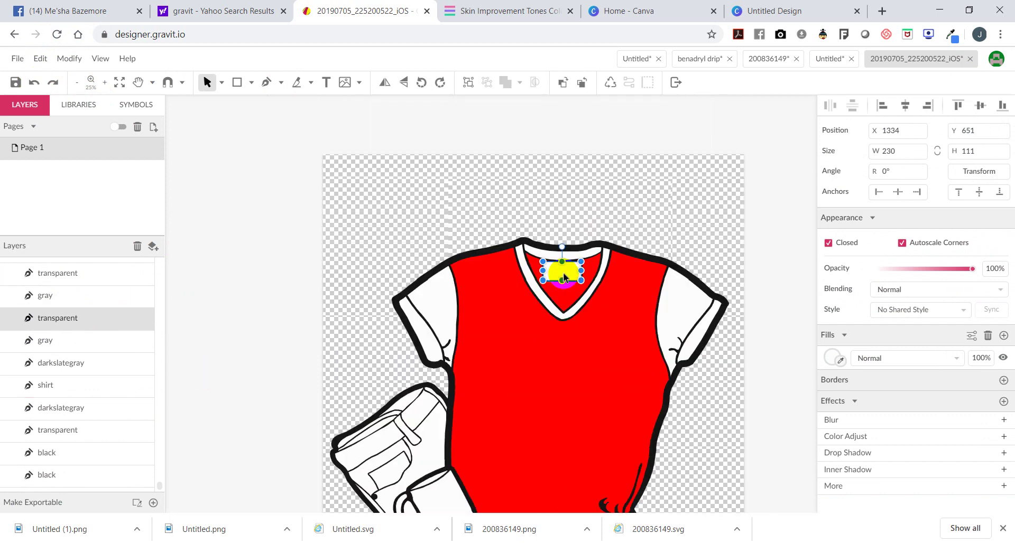
left_click(828, 360)
left_click(855, 324)
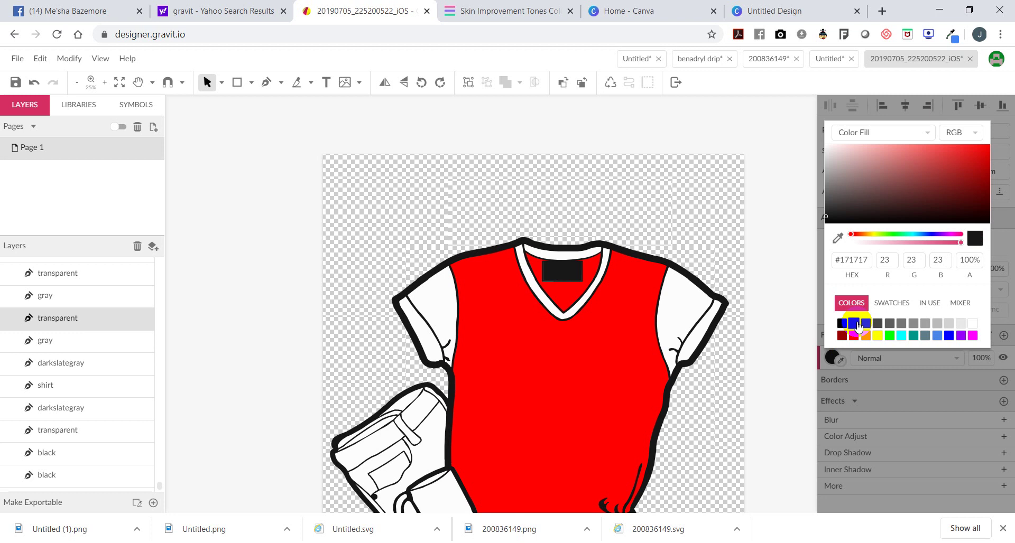
left_click(854, 336)
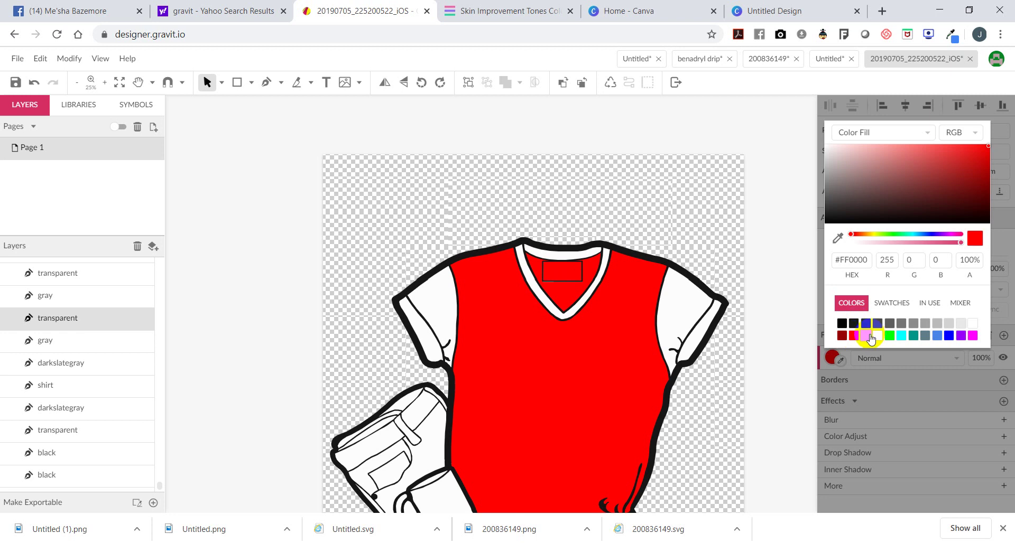
left_click(865, 336)
left_click(721, 418)
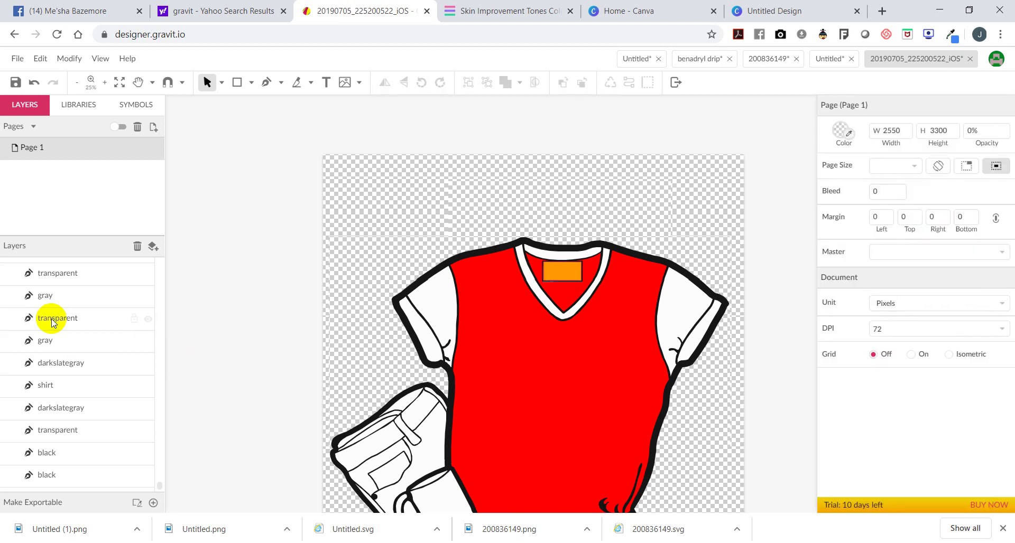
- Rename the transparent path that forms the orange neckline tag to "collar tag"
key("l")
key("t")
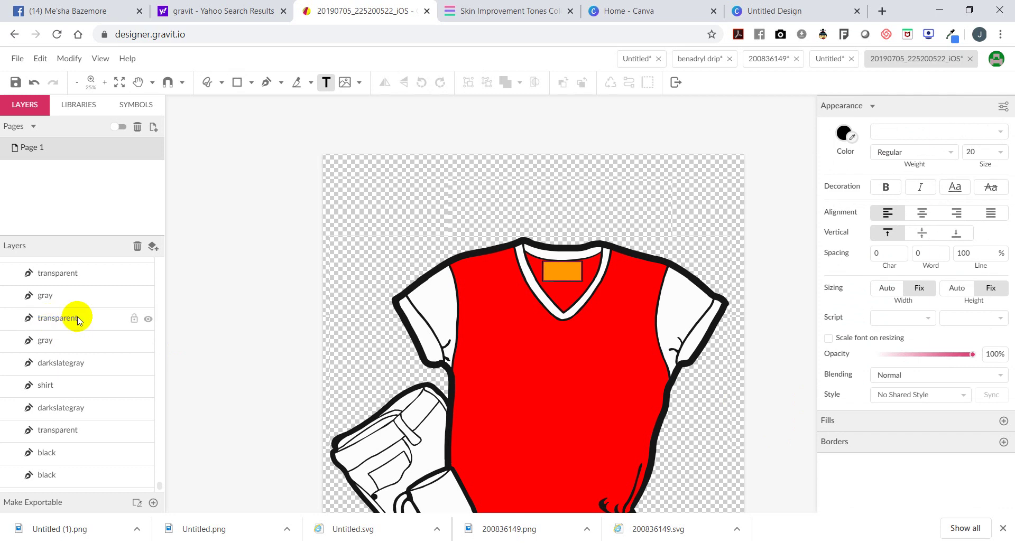
double_click(75, 317)
type("col")
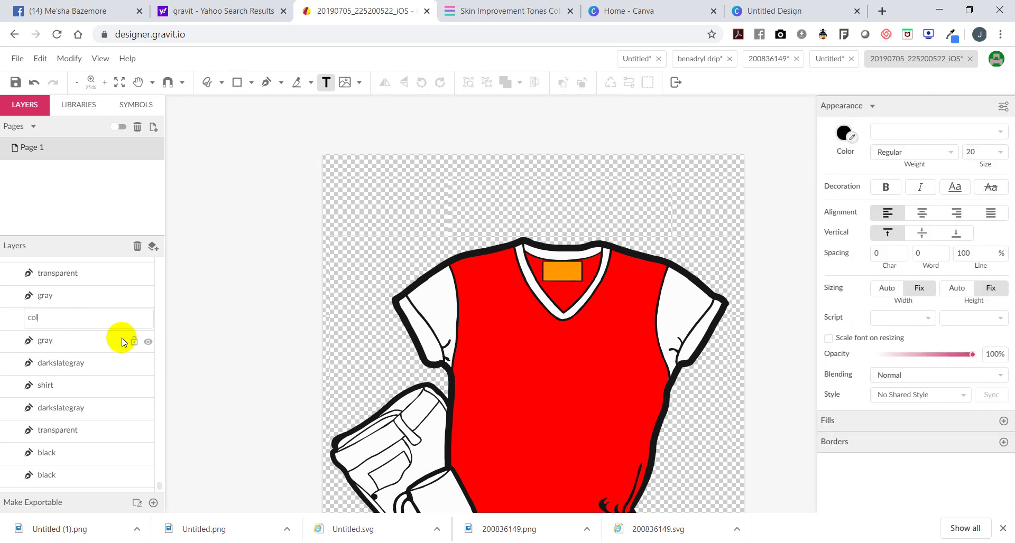
type("lar tag")
left_click(285, 308)
scroll(648, 343, "down", 3)
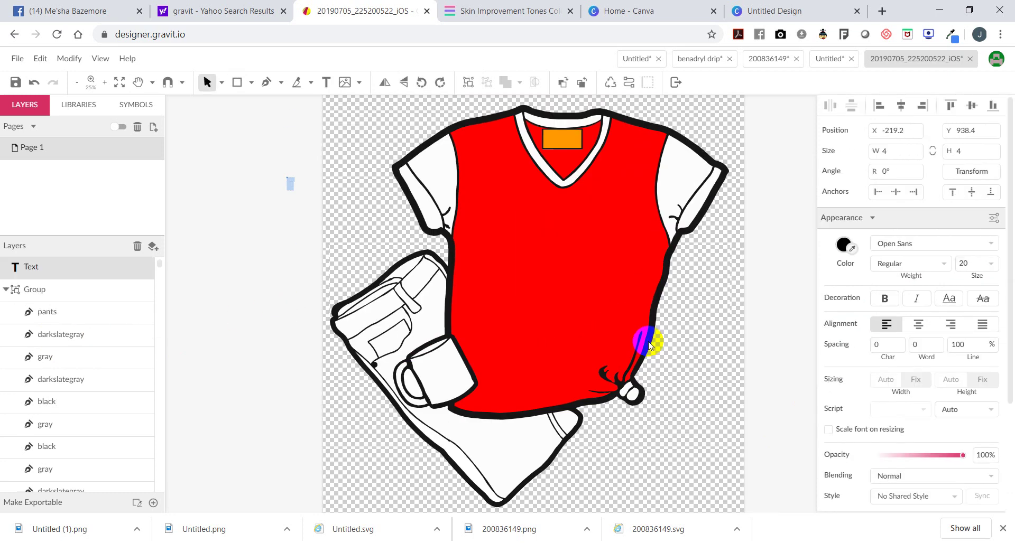